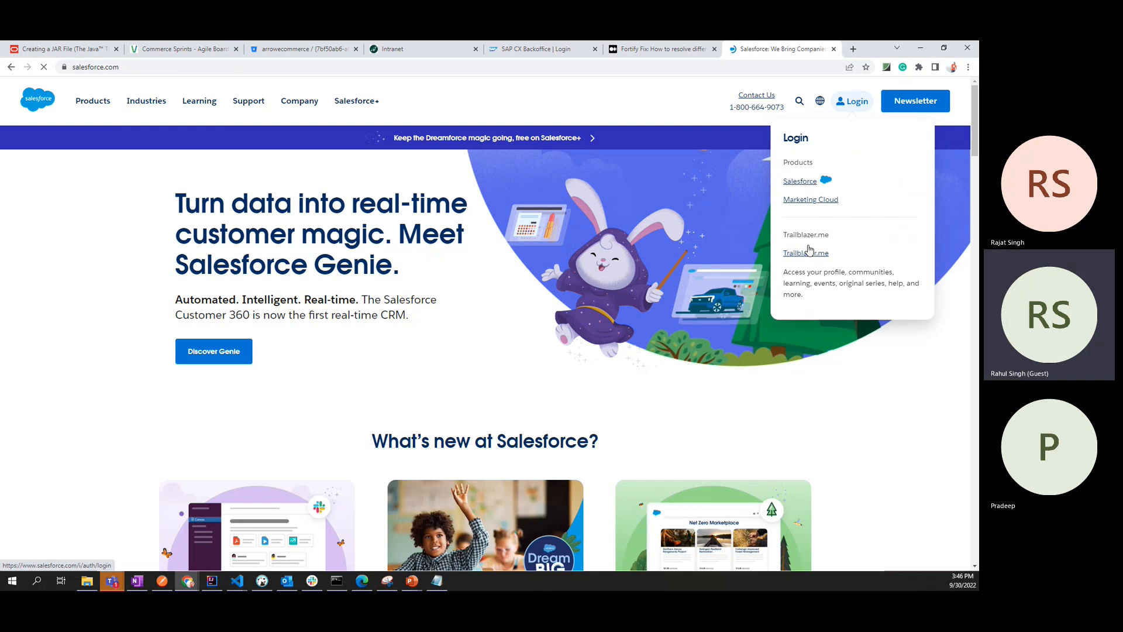
# Sign in to Salesforce with the account password to reach the Setup home page.
pyautogui.click(799, 181)
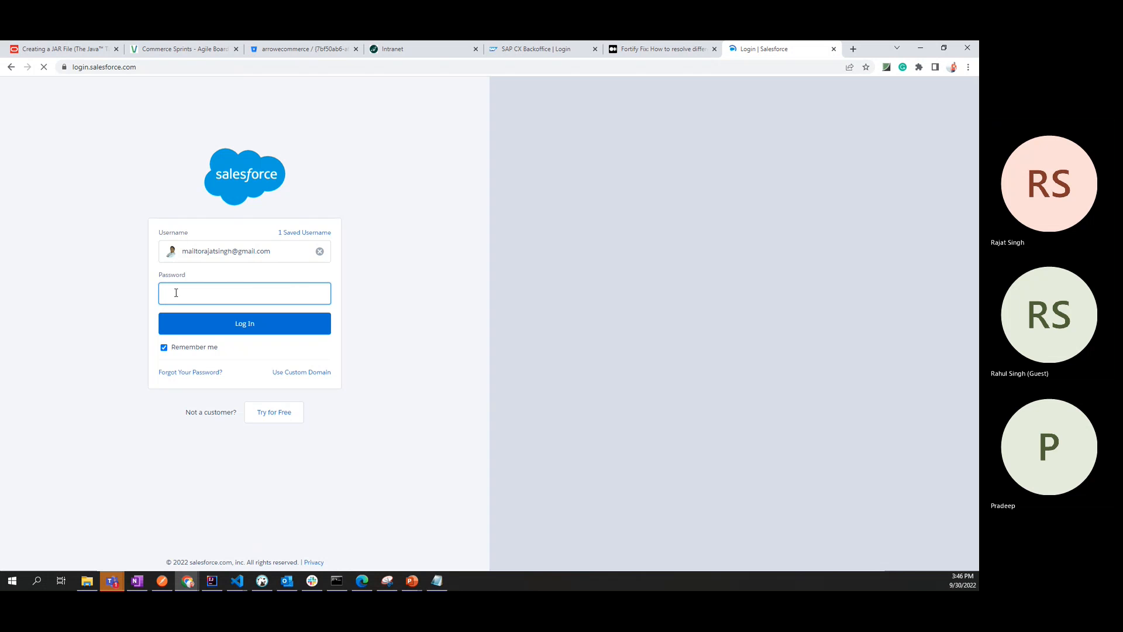
pyautogui.write('****')
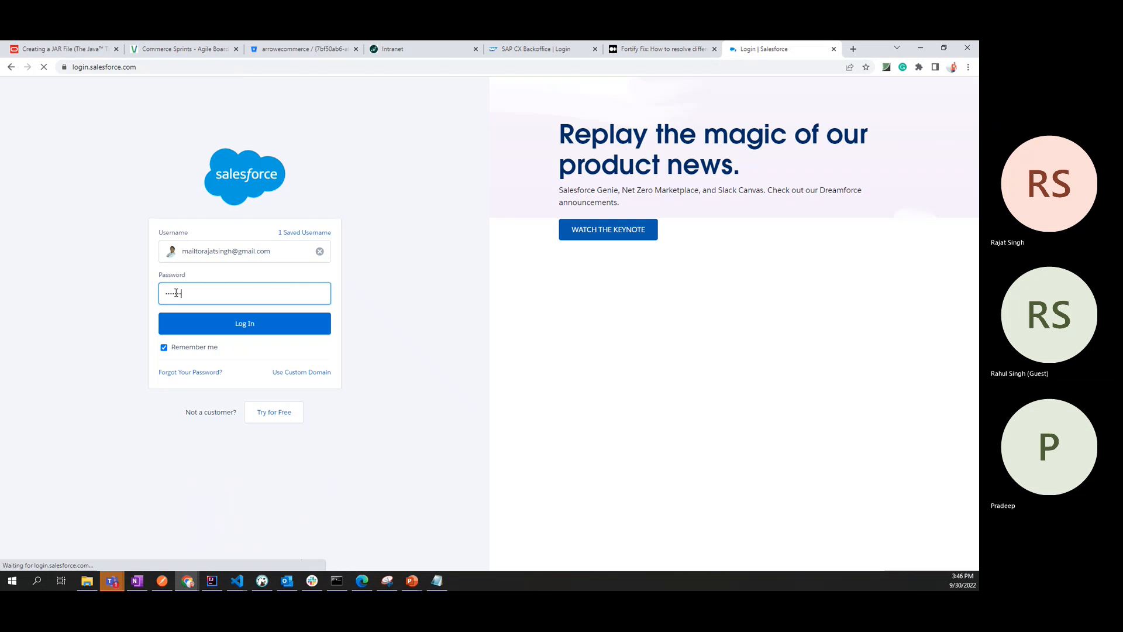
pyautogui.write('*******')
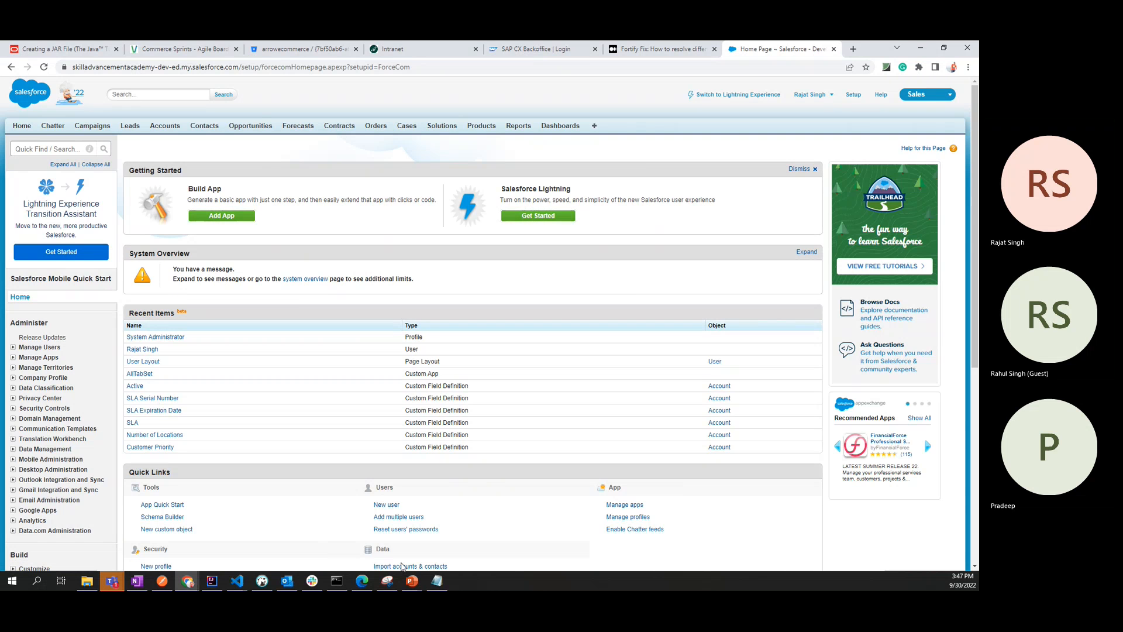
pyautogui.click(413, 581)
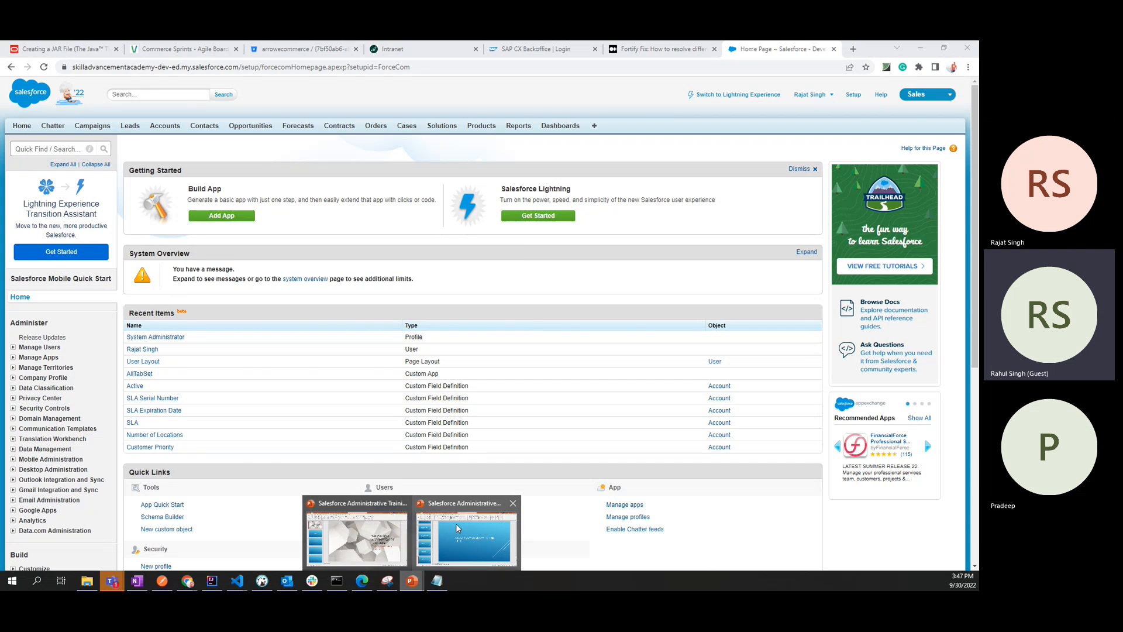
# Show the Day15 training deck, then the Day14 presentation at slide 15.
pyautogui.click(359, 515)
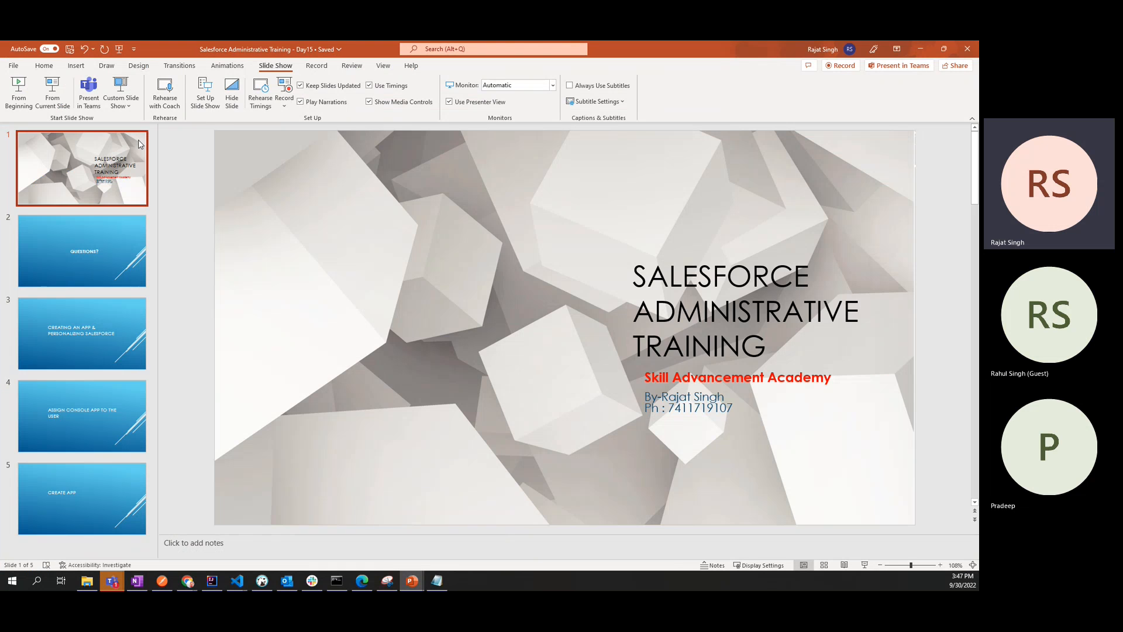
pyautogui.click(413, 581)
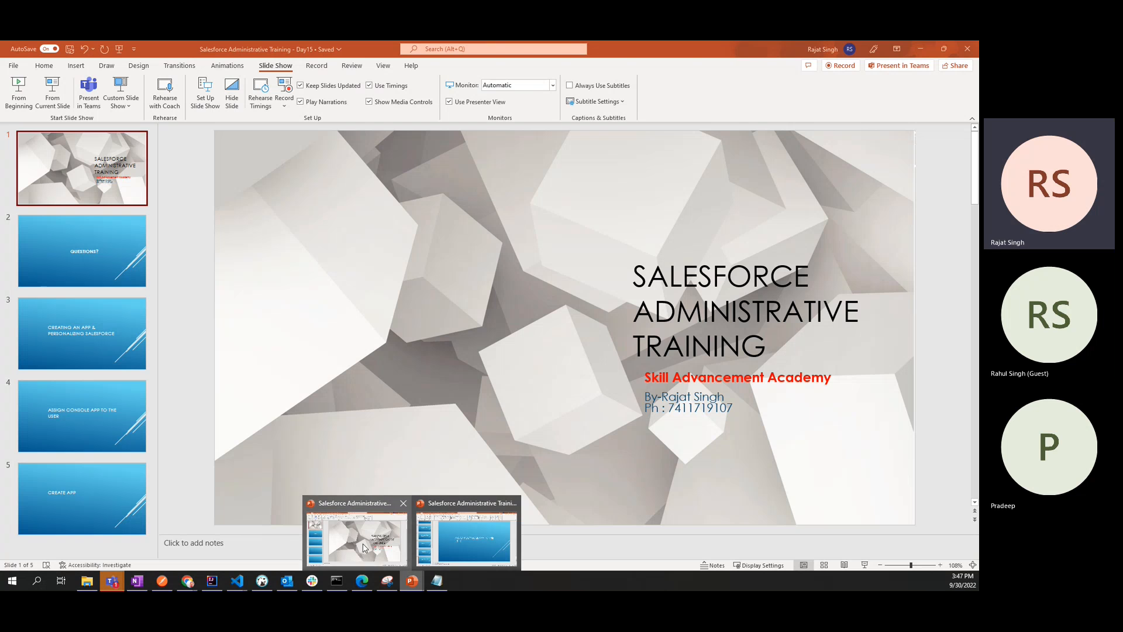
pyautogui.click(361, 520)
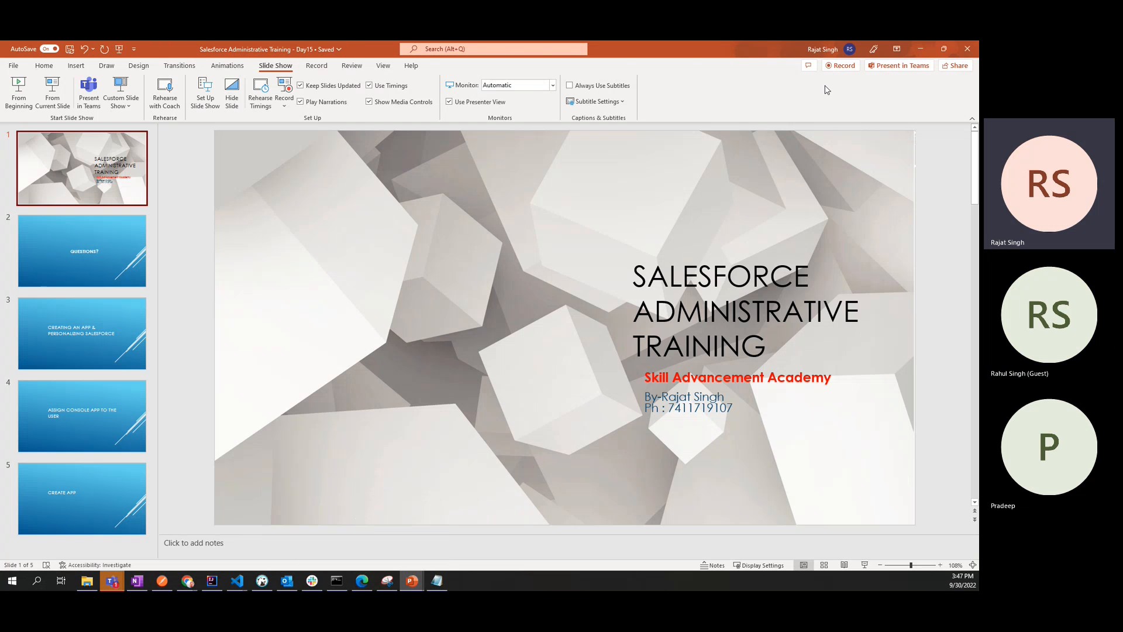
pyautogui.click(413, 581)
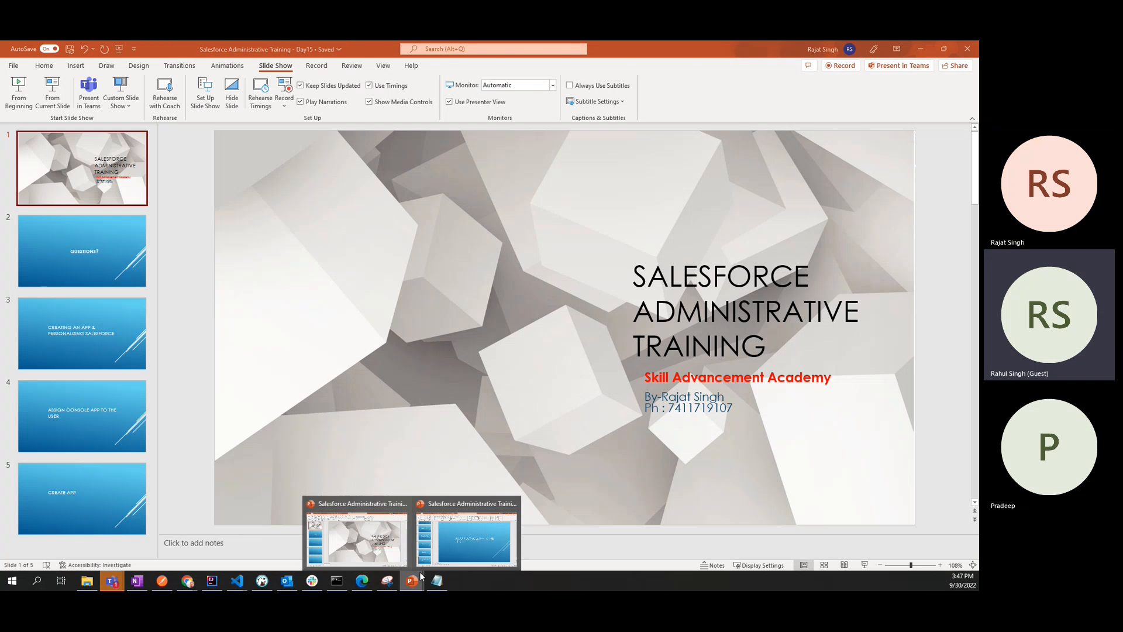
pyautogui.click(437, 539)
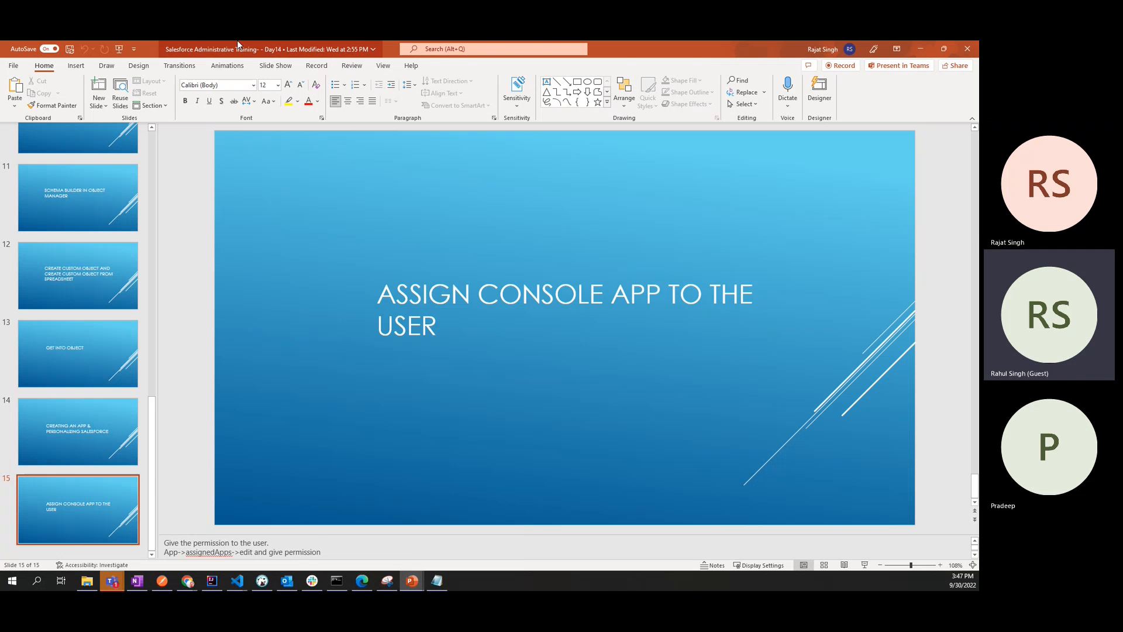
# Move the Day14 window aside and return to the Salesforce Setup home page.
pyautogui.moveTo(149, 45); pyautogui.dragTo(0, 180)
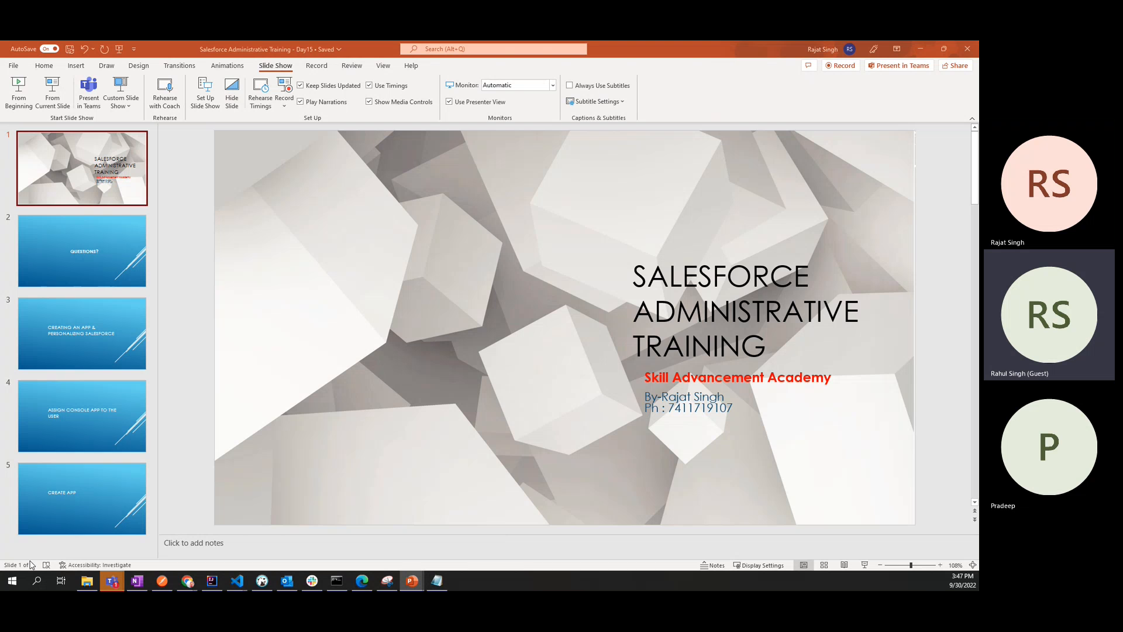
pyautogui.moveTo(187, 580)
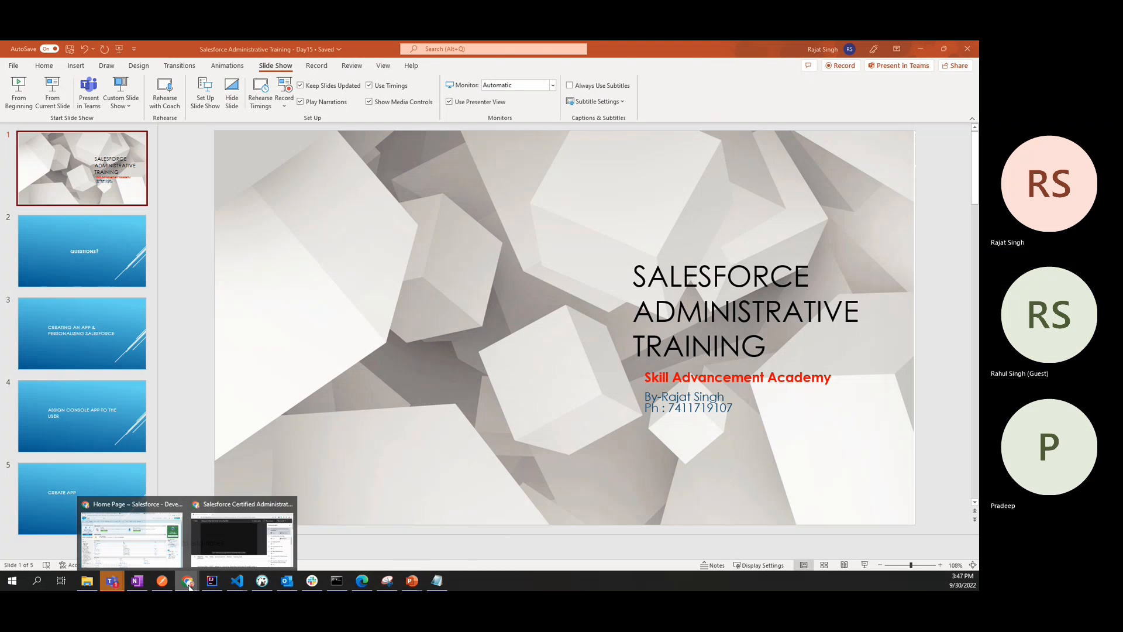
pyautogui.click(145, 546)
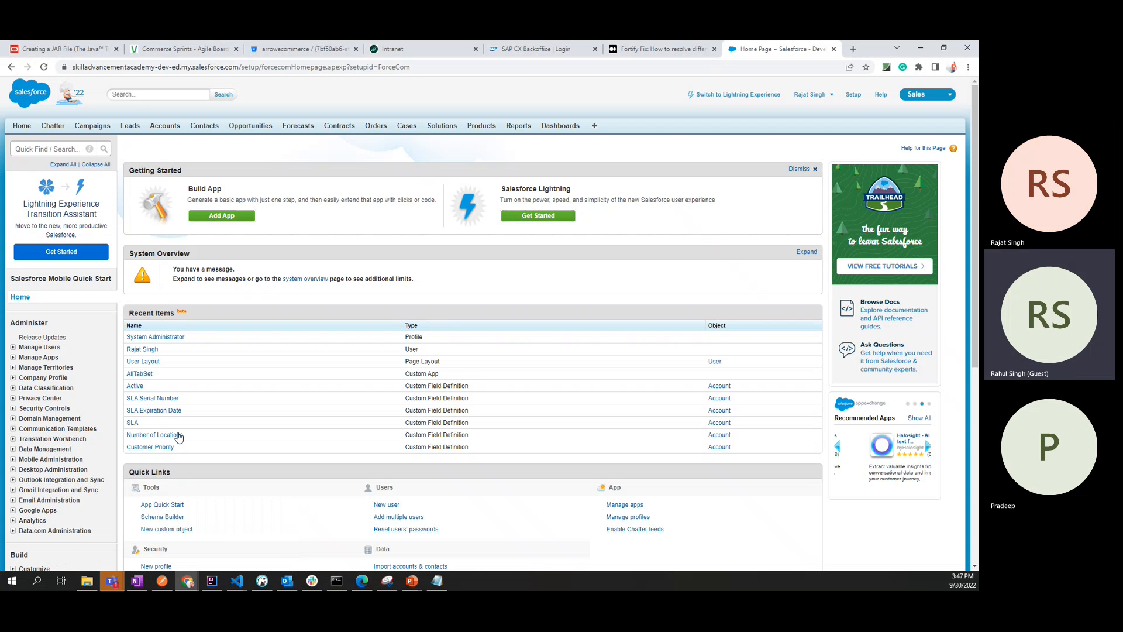
# Expand the Manage Users section of the Setup sidebar.
pyautogui.scroll(-6, 61, 404)
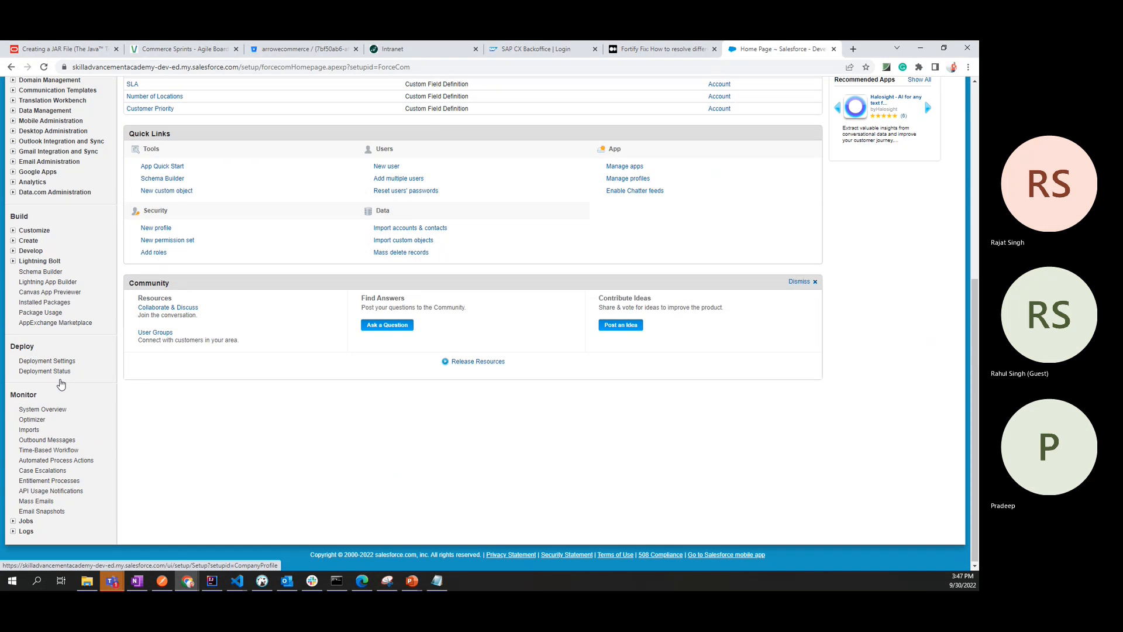
pyautogui.scroll(6, 61, 384)
pyautogui.click(65, 150)
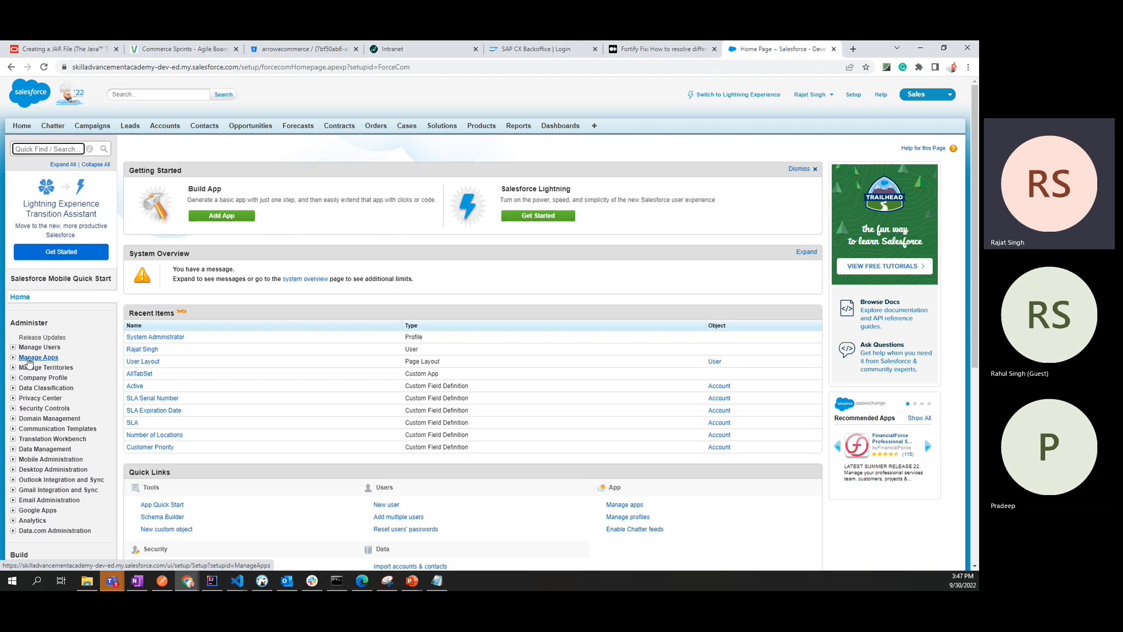
pyautogui.click(13, 348)
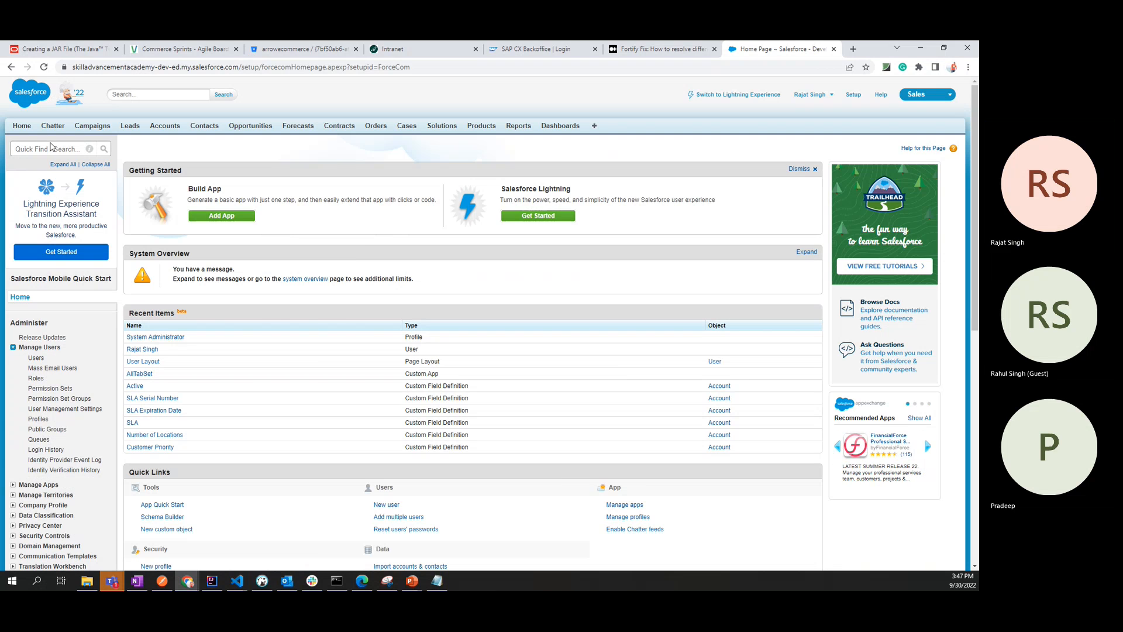
# Search Setup Quick Find for the user's full name, fixing a typo, then go Home.
pyautogui.click(51, 147)
pyautogui.write('rja')
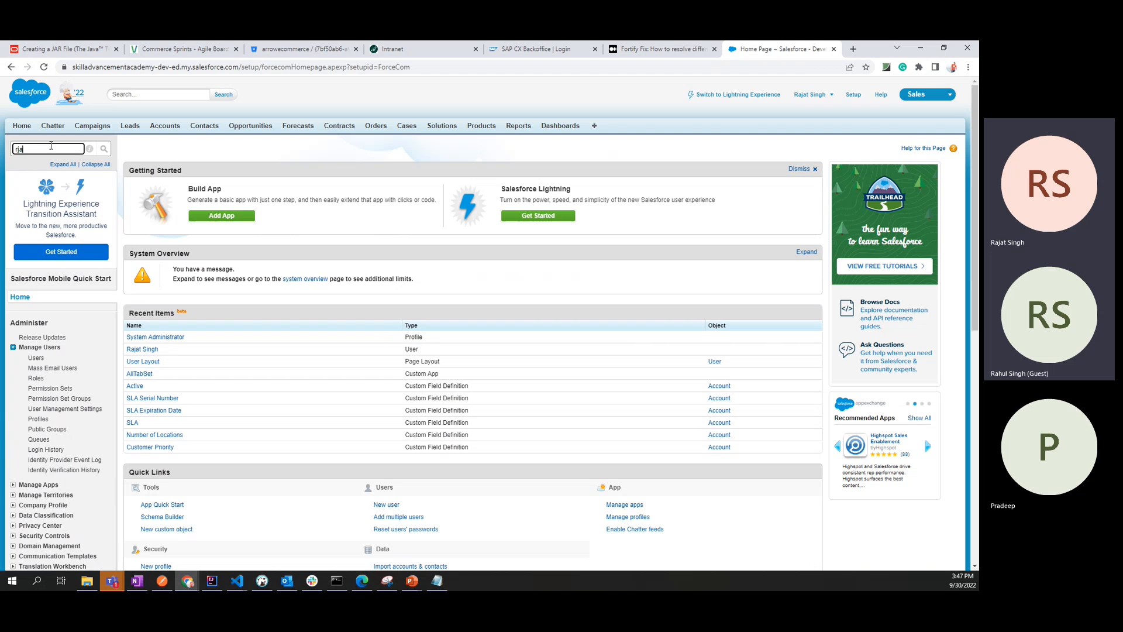
pyautogui.write('at si')
pyautogui.hotkey('ctrl', 'a')
pyautogui.write('Rajat')
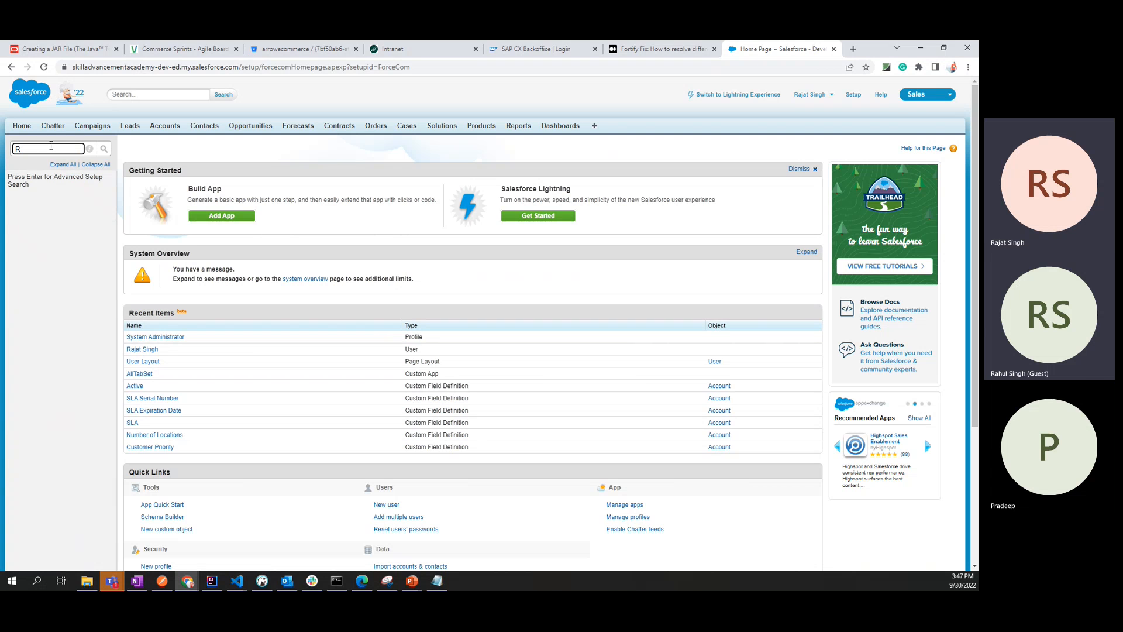
pyautogui.write(' singh')
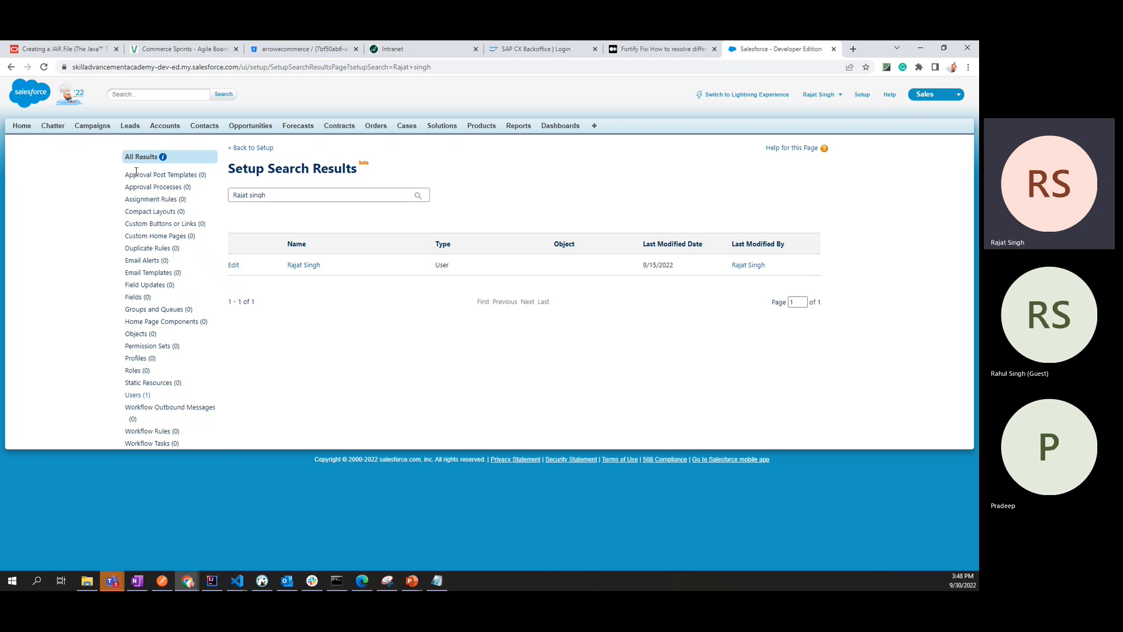
pyautogui.click(24, 127)
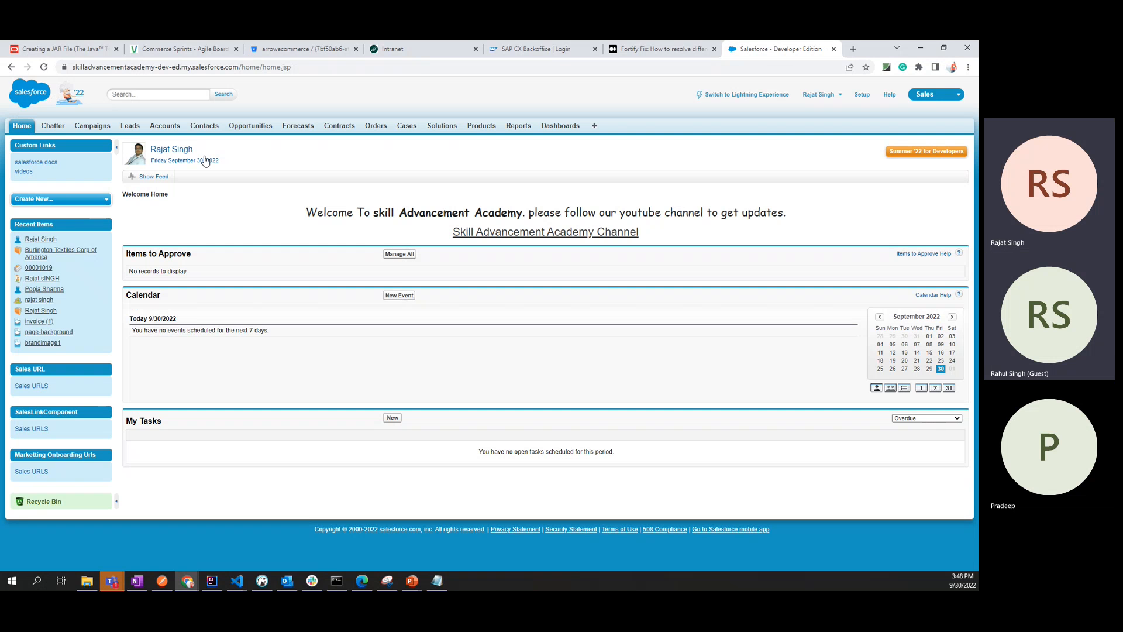
# Back in Setup, run a full Quick Find search for the user's first name.
pyautogui.click(862, 95)
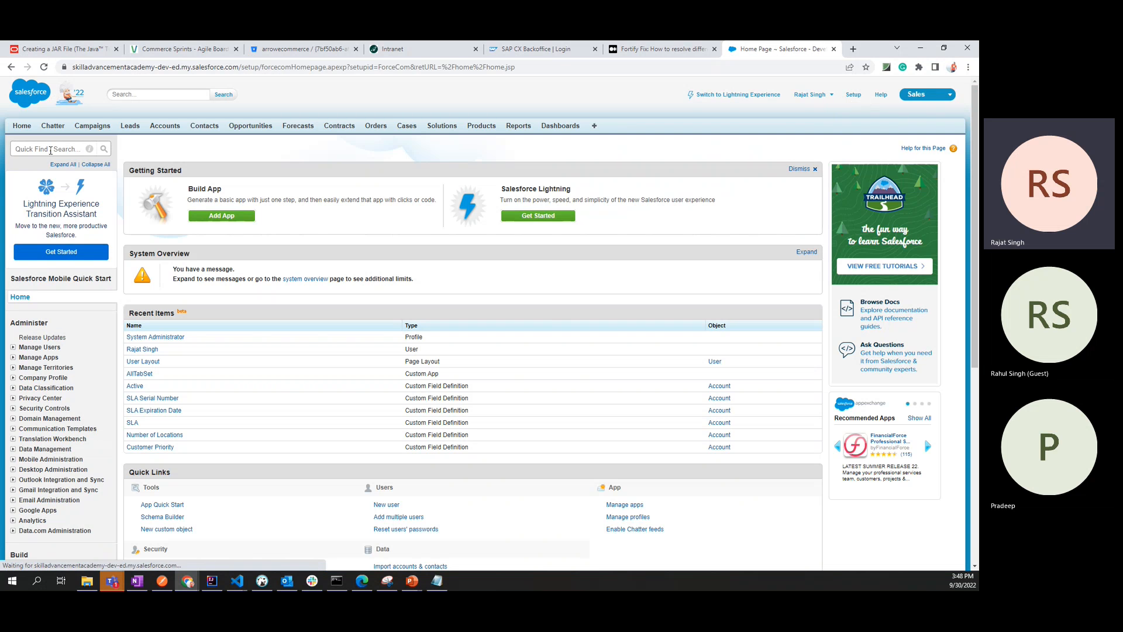
pyautogui.click(50, 150)
pyautogui.write('Rajat Singh')
pyautogui.press('Return')
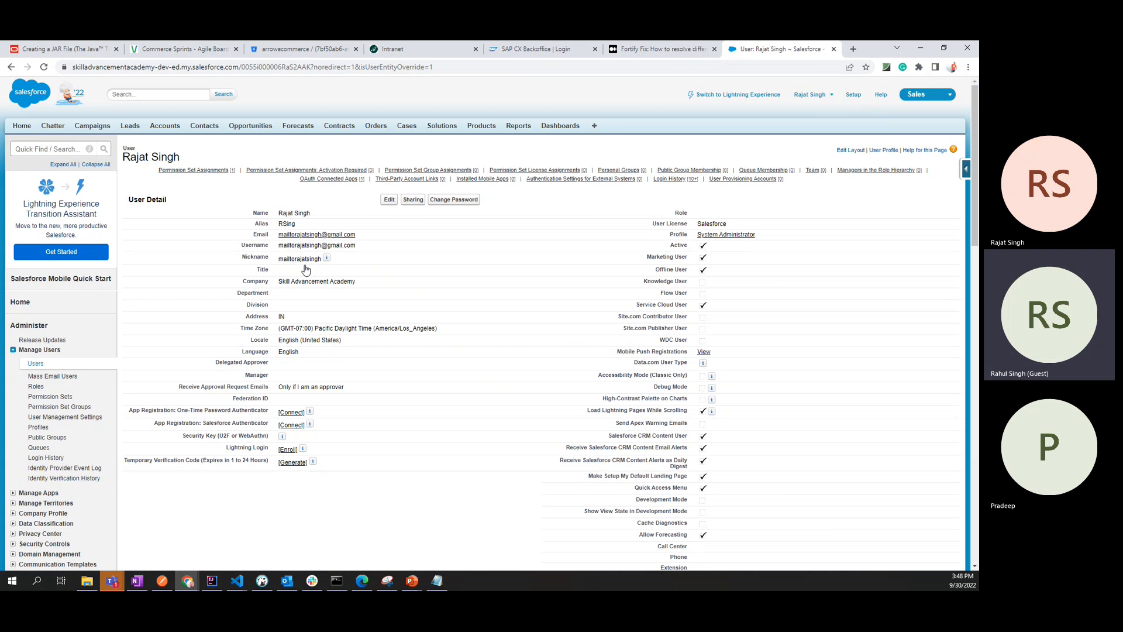
# Review the user's detail page and follow the System Administrator link in the Profile field.
pyautogui.scroll(-7, 305, 269)
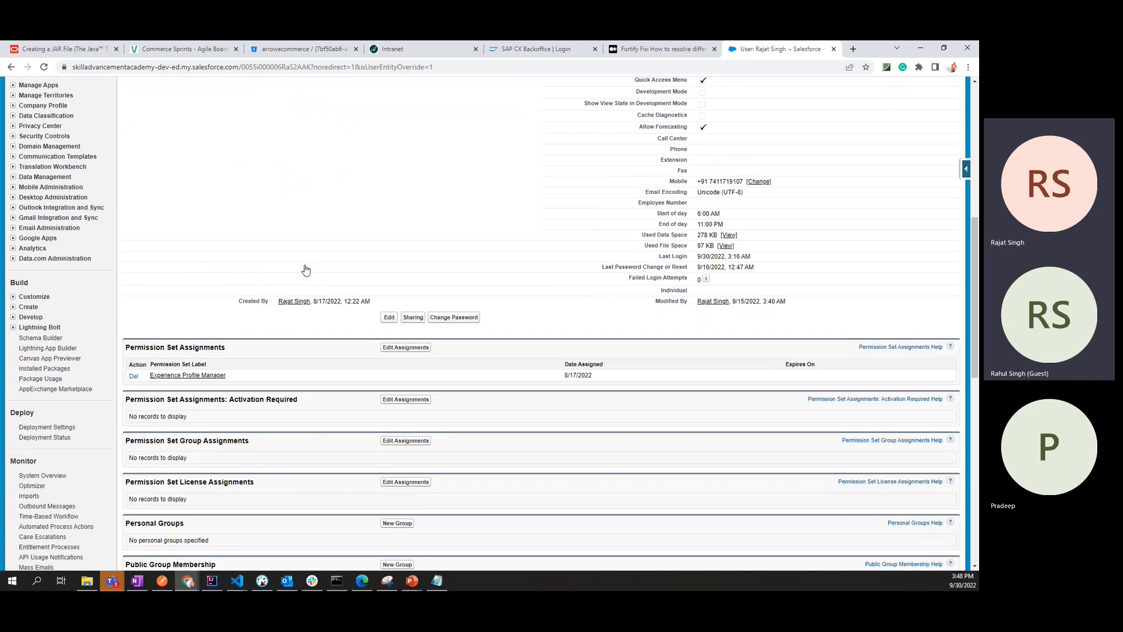
pyautogui.scroll(-7, 305, 269)
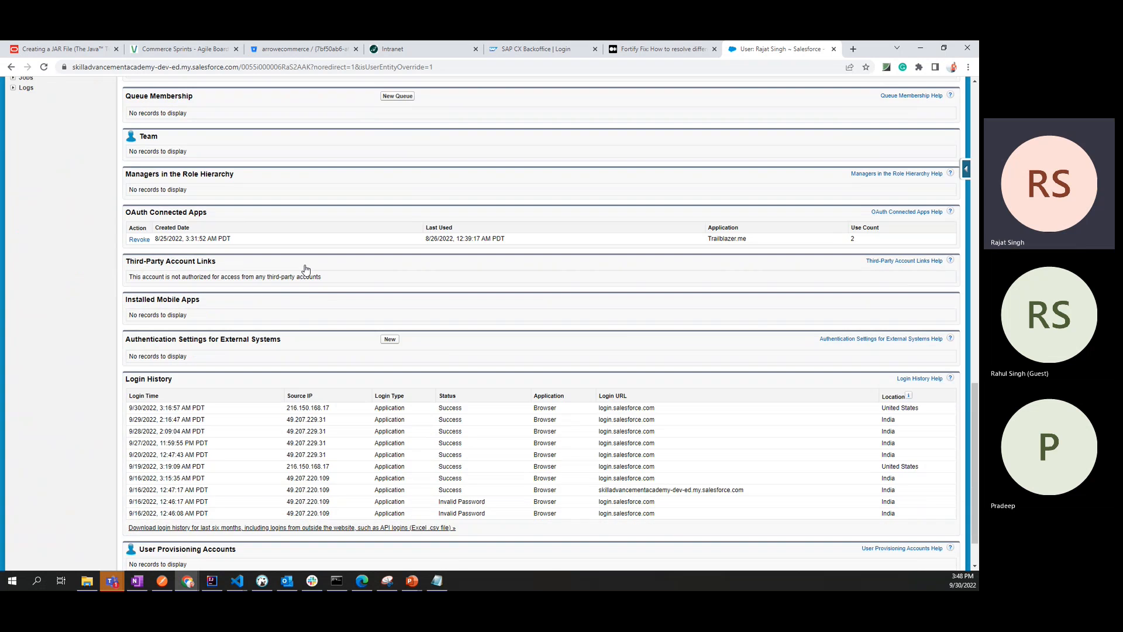
pyautogui.scroll(14, 305, 269)
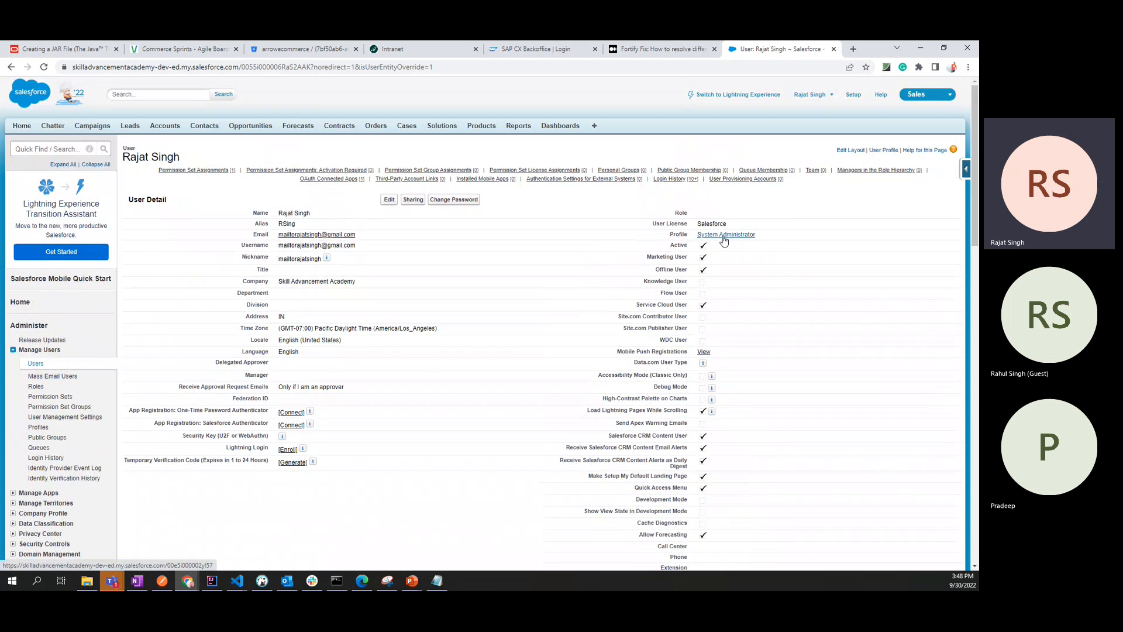
pyautogui.doubleClick(679, 234)
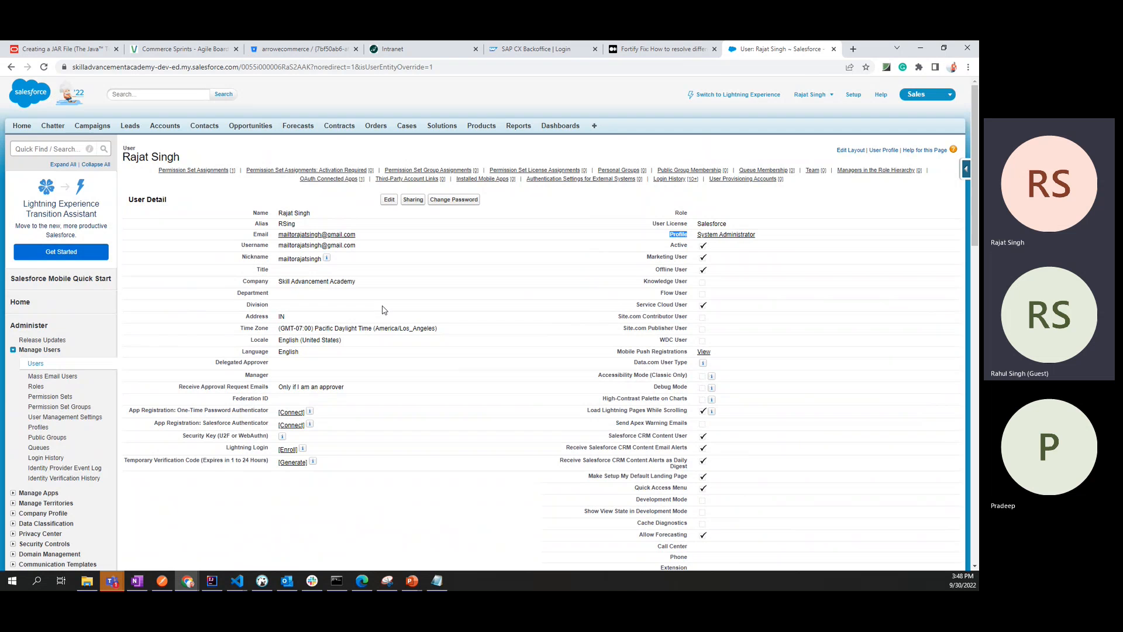
pyautogui.click(724, 236)
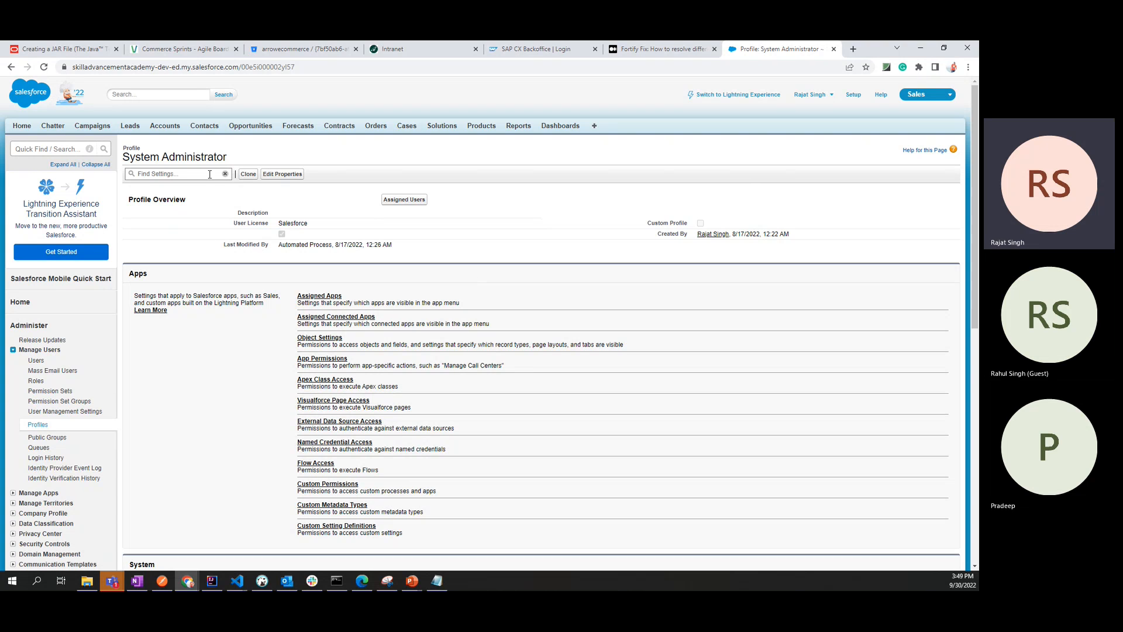
# Point out the System Administrator profile name and its sections, then glance at the presentation.
pyautogui.moveTo(124, 154); pyautogui.dragTo(241, 152)
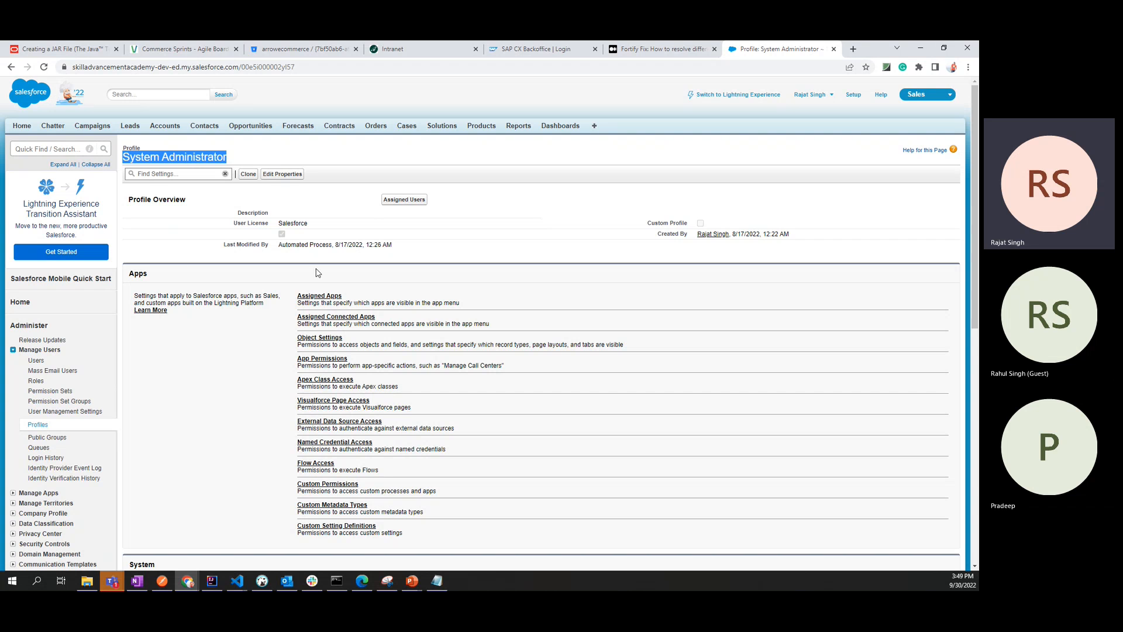
pyautogui.scroll(-5, 278, 484)
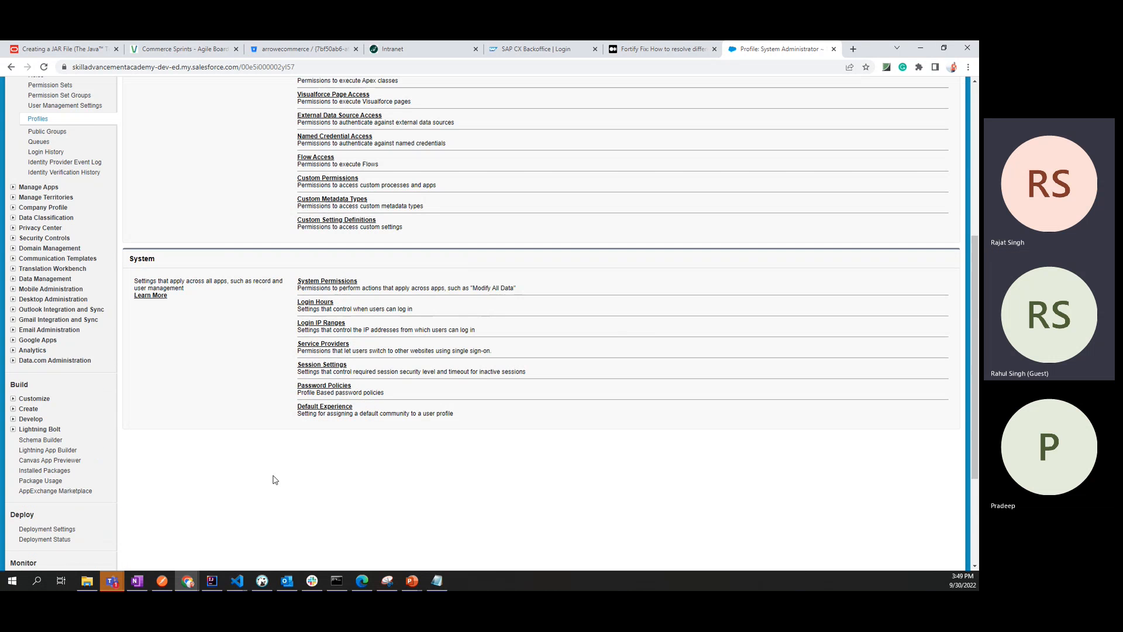
pyautogui.scroll(-3, 273, 476)
pyautogui.scroll(8, 273, 476)
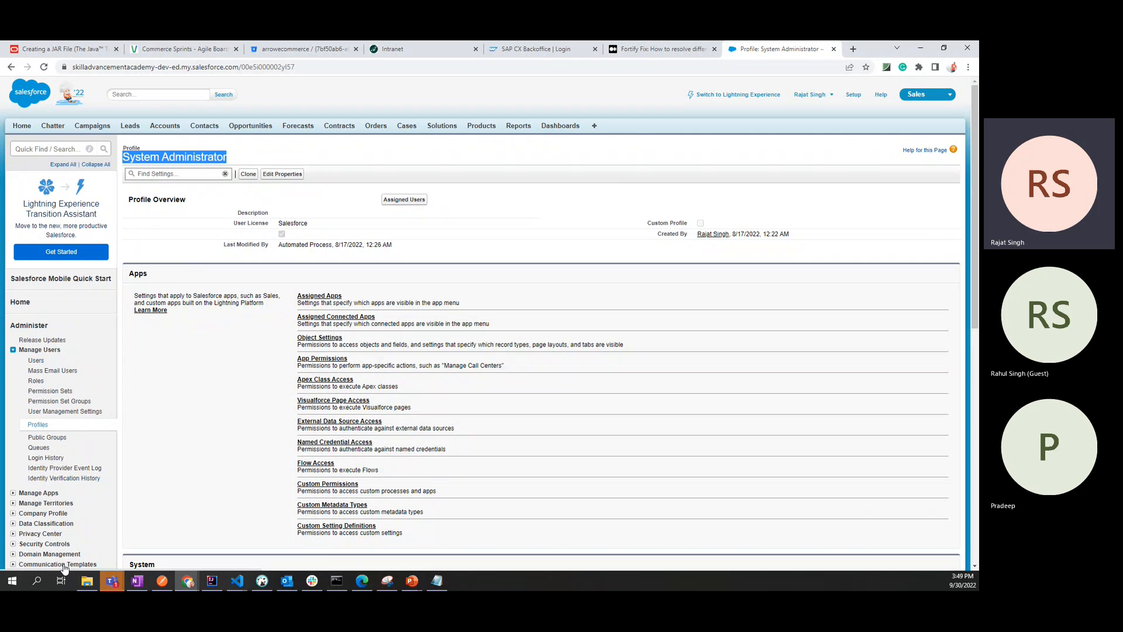
pyautogui.hotkey('alt', 'Tab')
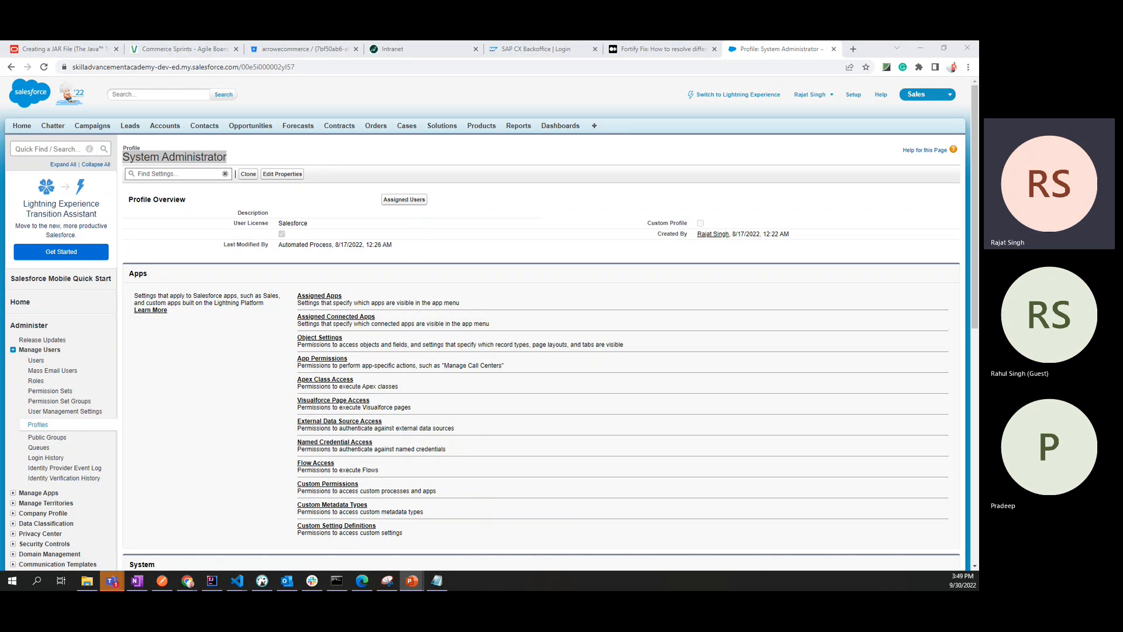
# Highlight the profile's Apps heading, then open User Management Settings.
pyautogui.moveTo(157, 278); pyautogui.dragTo(130, 274)
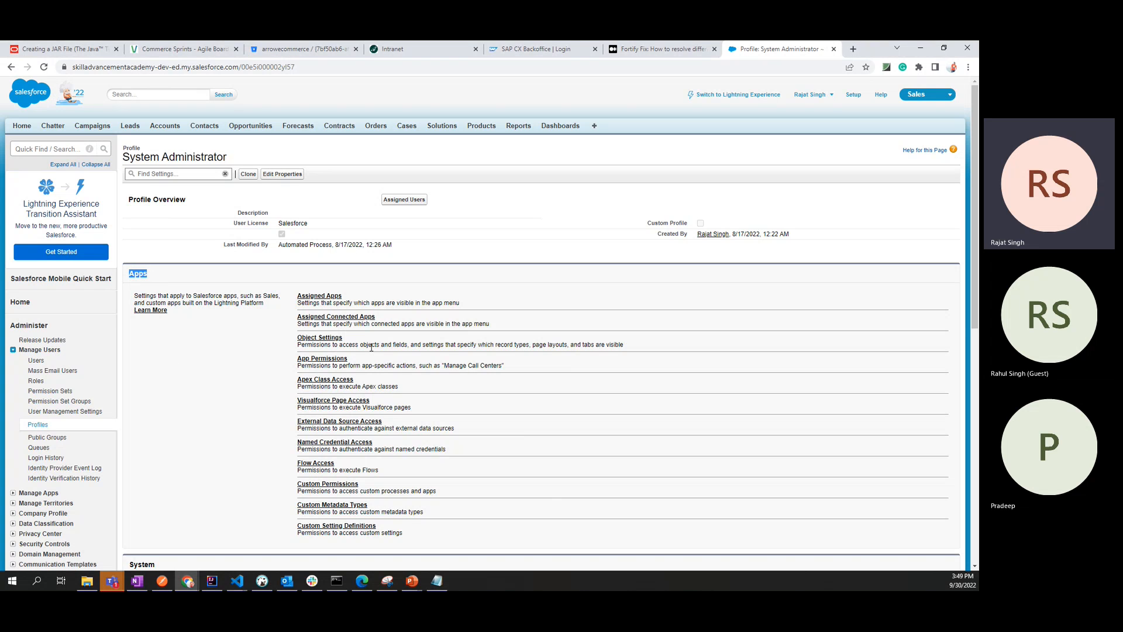
pyautogui.click(385, 279)
pyautogui.moveTo(154, 280); pyautogui.dragTo(128, 275)
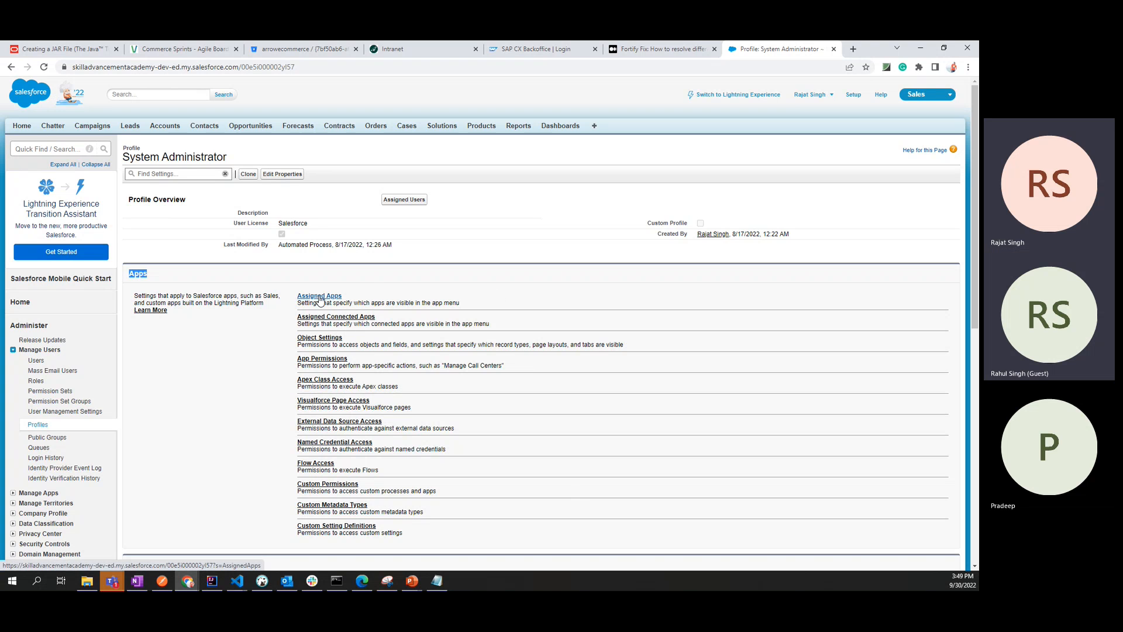
pyautogui.click(232, 280)
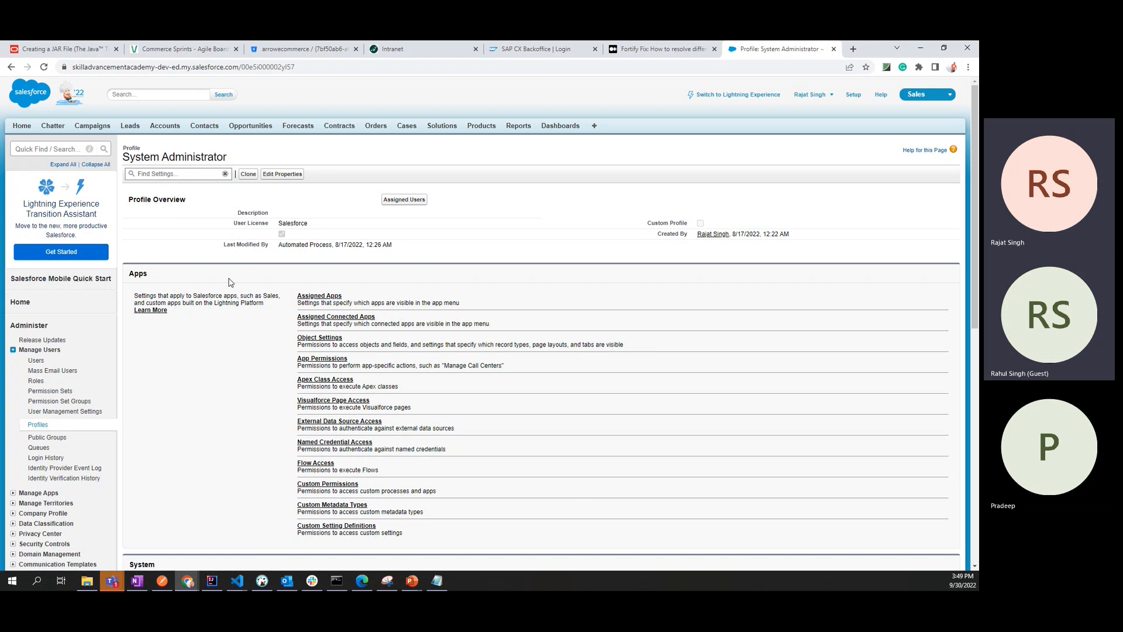
pyautogui.click(69, 414)
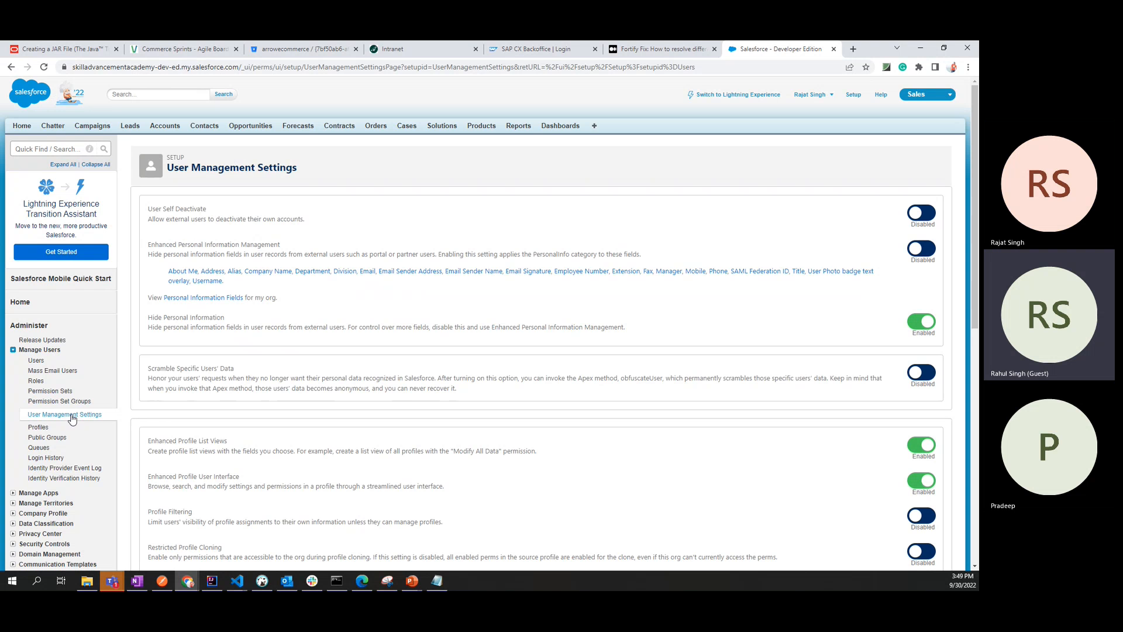
# Disable Enhanced Profile User Interface and open the Profiles list.
pyautogui.moveTo(149, 477); pyautogui.dragTo(255, 474)
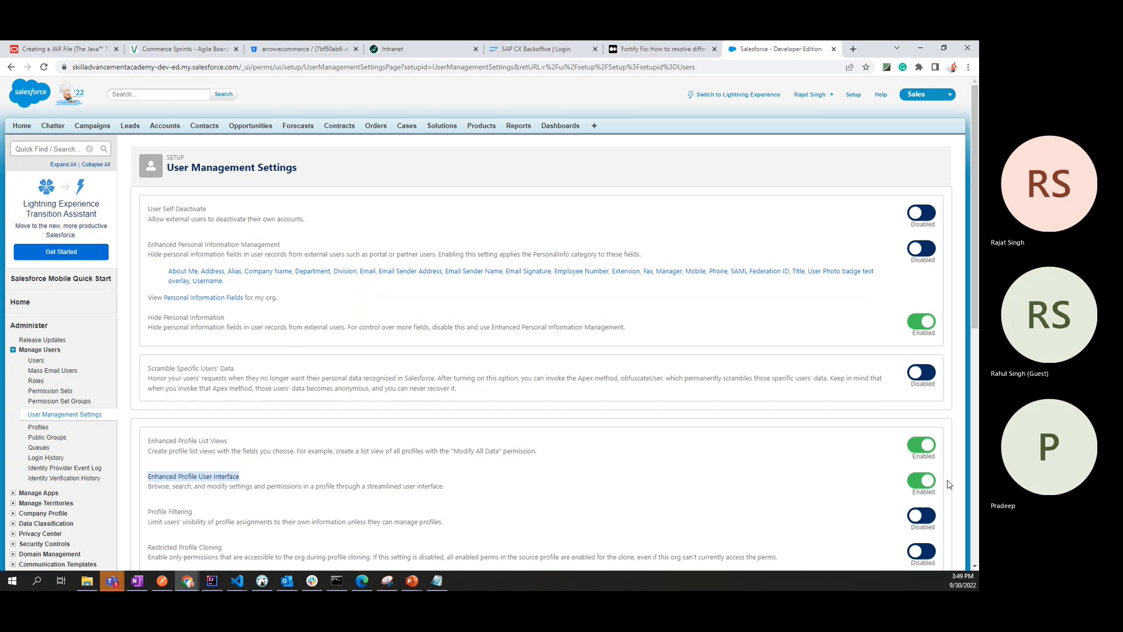
pyautogui.click(923, 482)
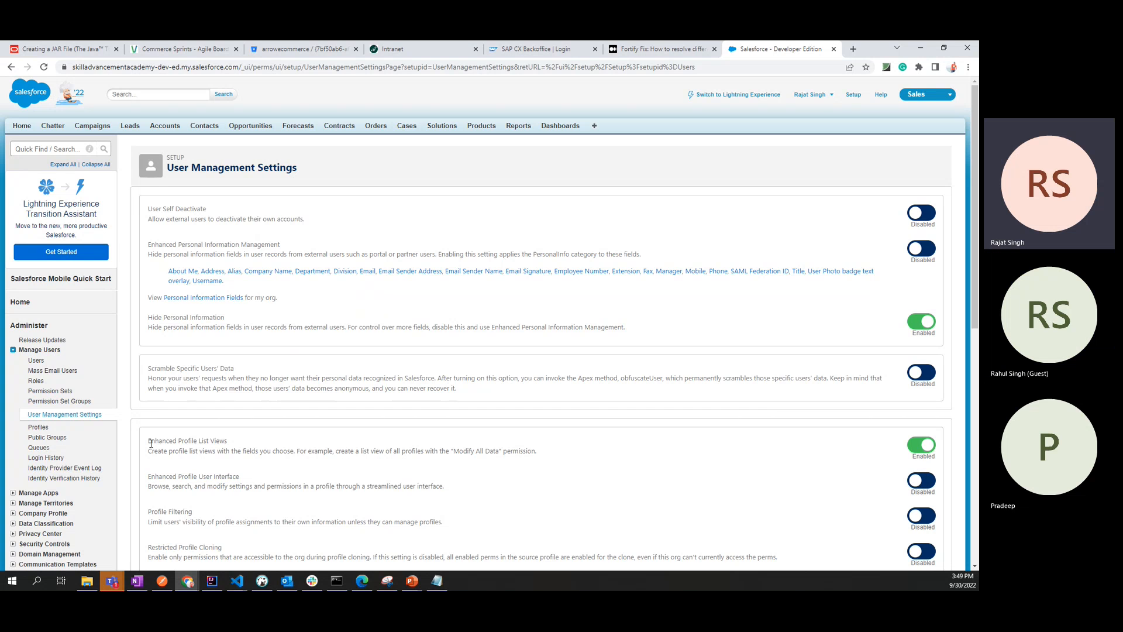
pyautogui.click(37, 429)
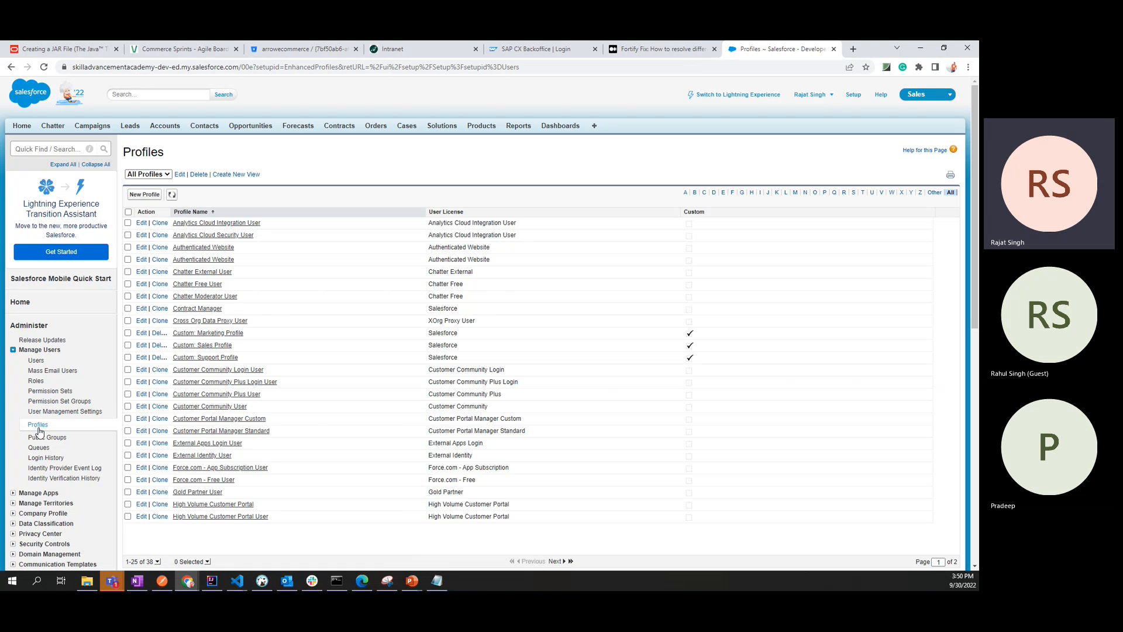
# From the All Users list, open the System Administrator profile in its classic layout.
pyautogui.scroll(-1, 344, 389)
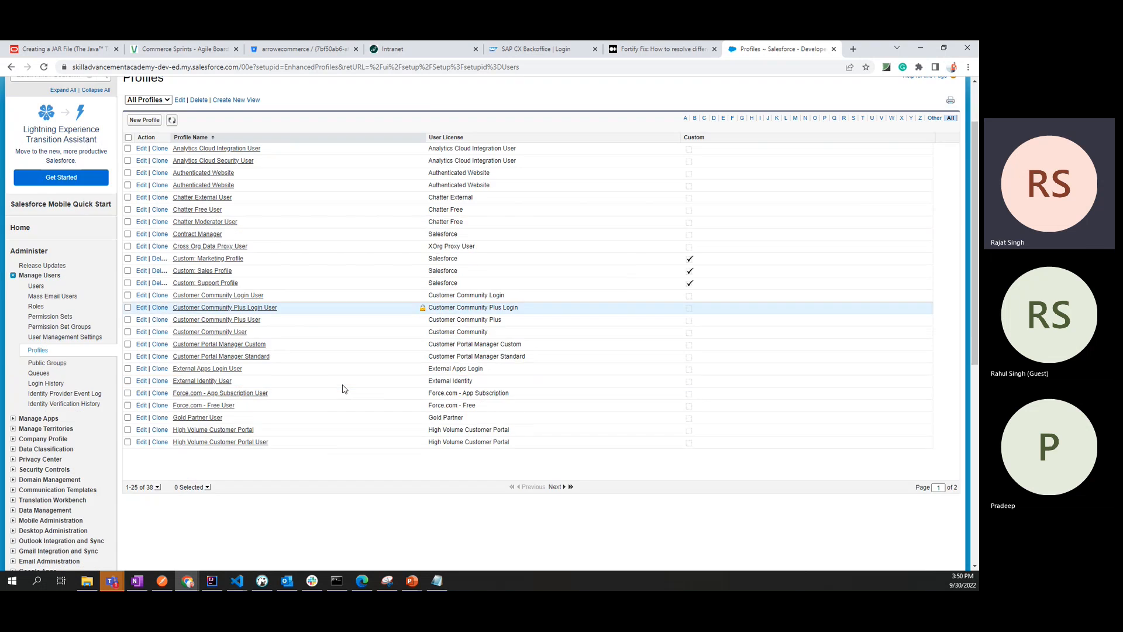
pyautogui.scroll(-4, 344, 389)
pyautogui.scroll(5, 344, 389)
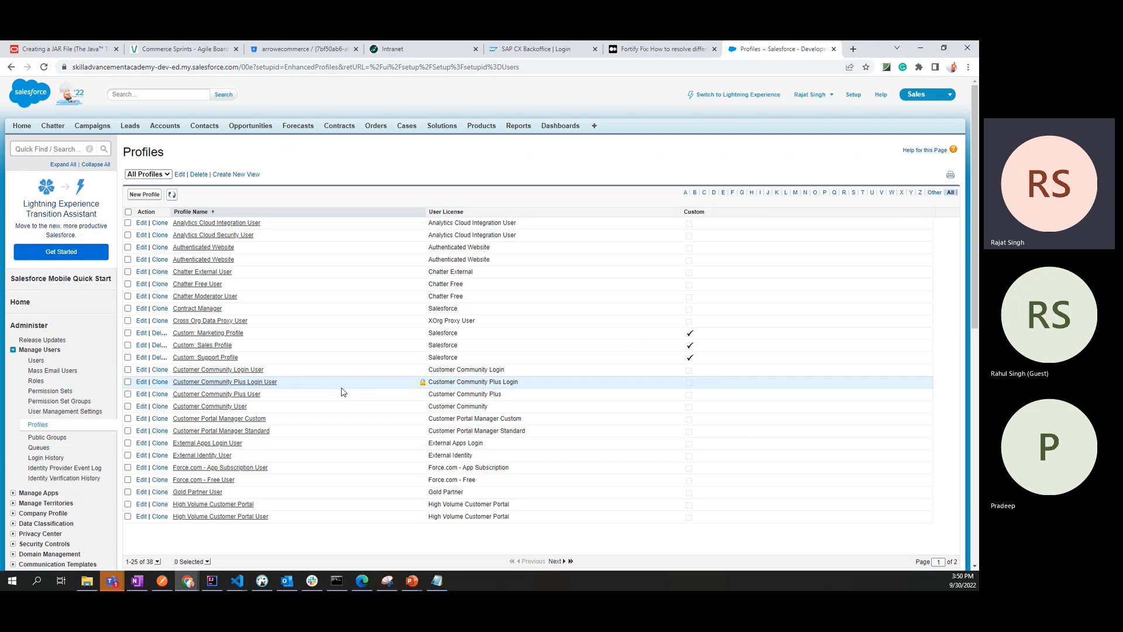
pyautogui.click(36, 361)
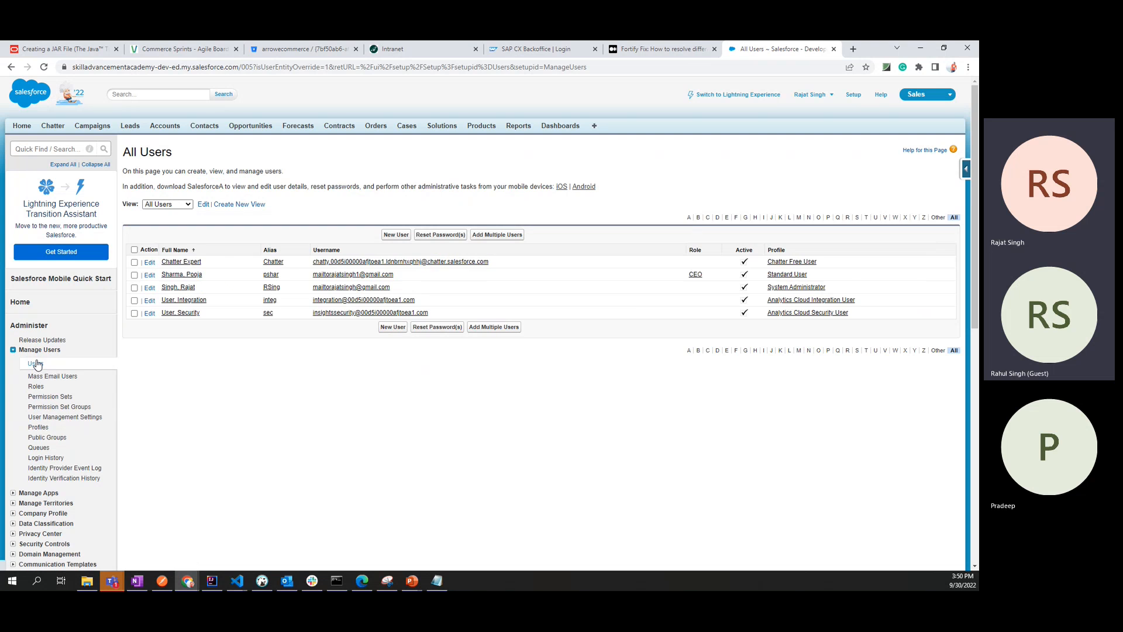
pyautogui.click(173, 290)
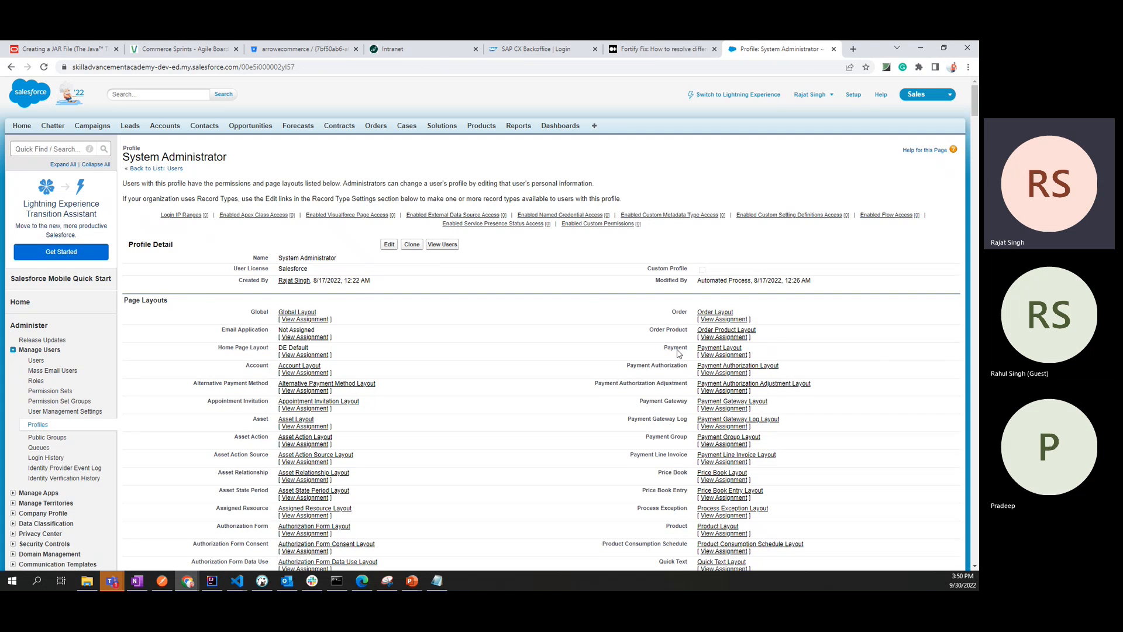
pyautogui.scroll(-20, 678, 354)
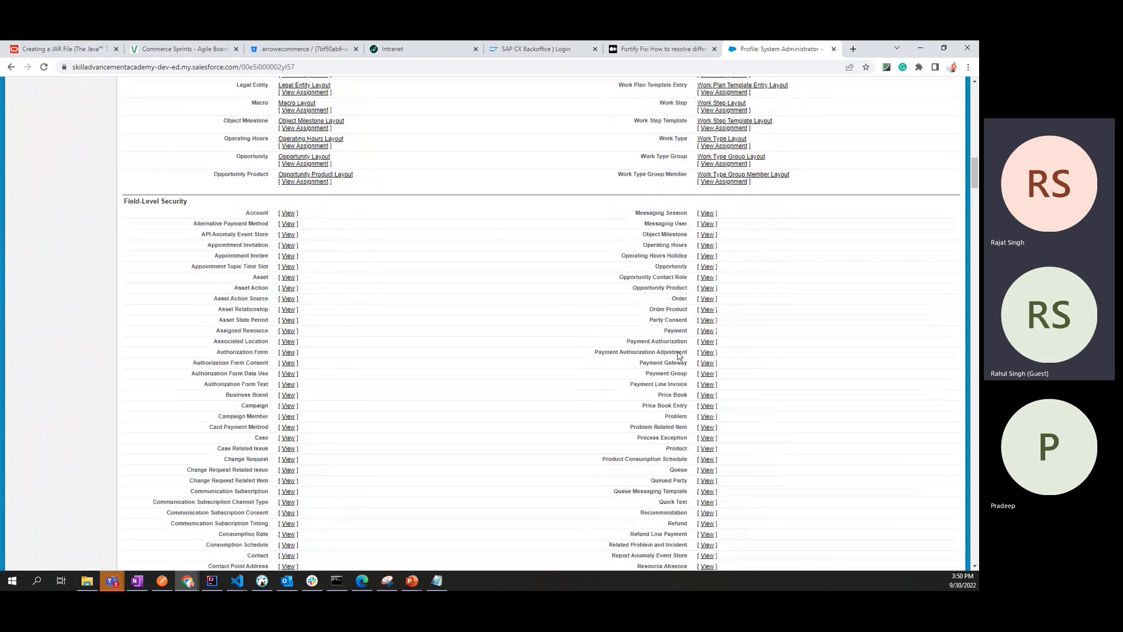
pyautogui.scroll(-20, 678, 354)
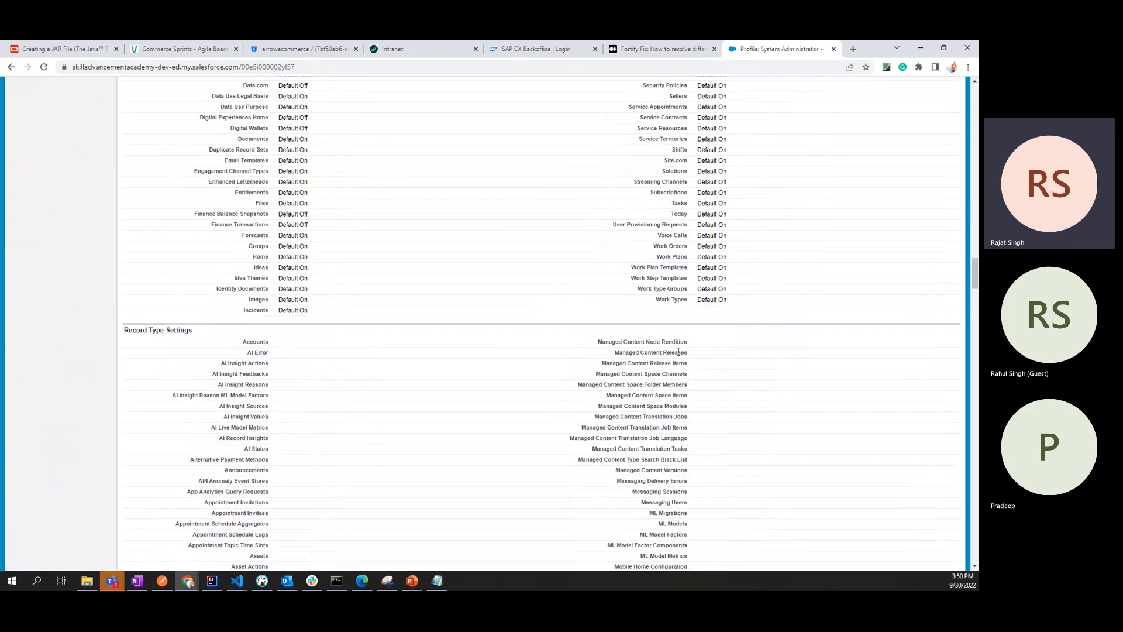
pyautogui.scroll(20, 678, 354)
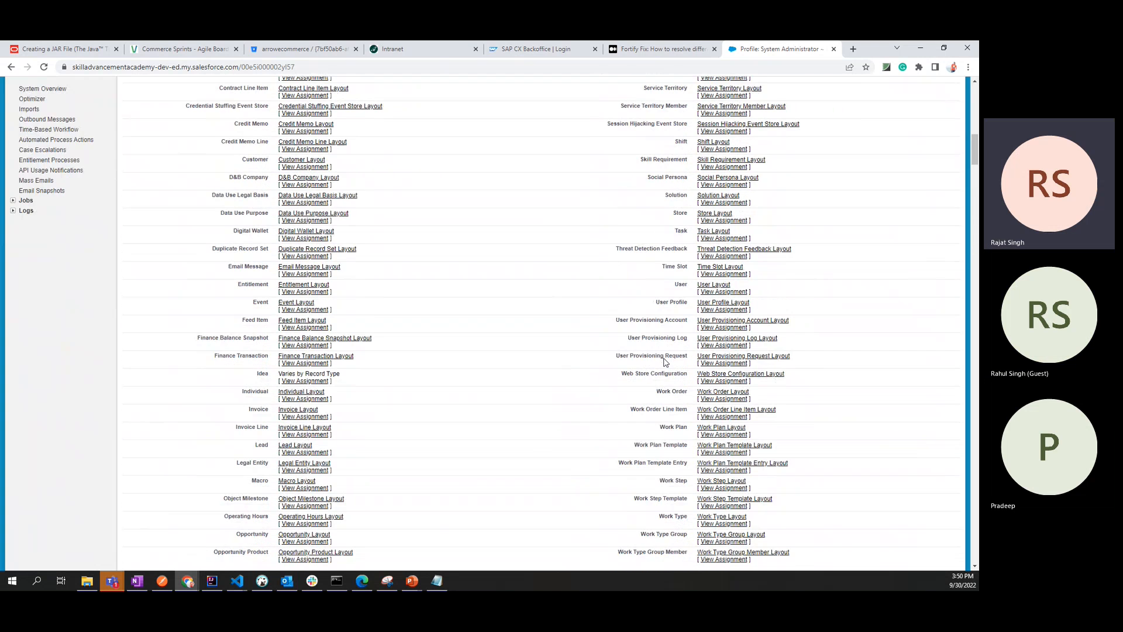
pyautogui.scroll(6, 664, 362)
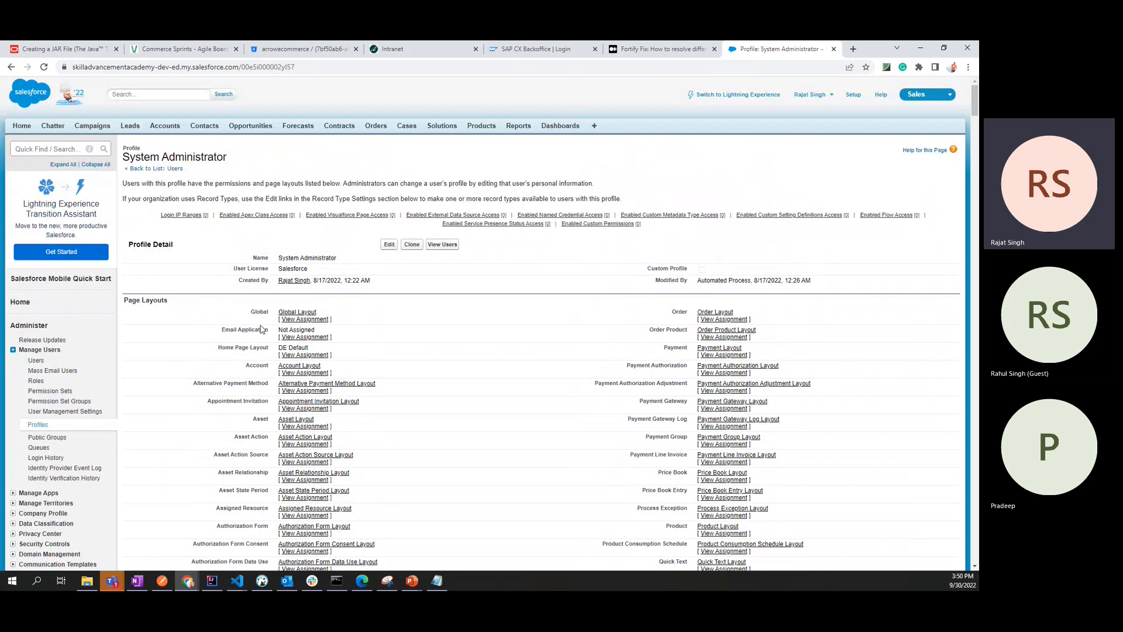
pyautogui.click(51, 415)
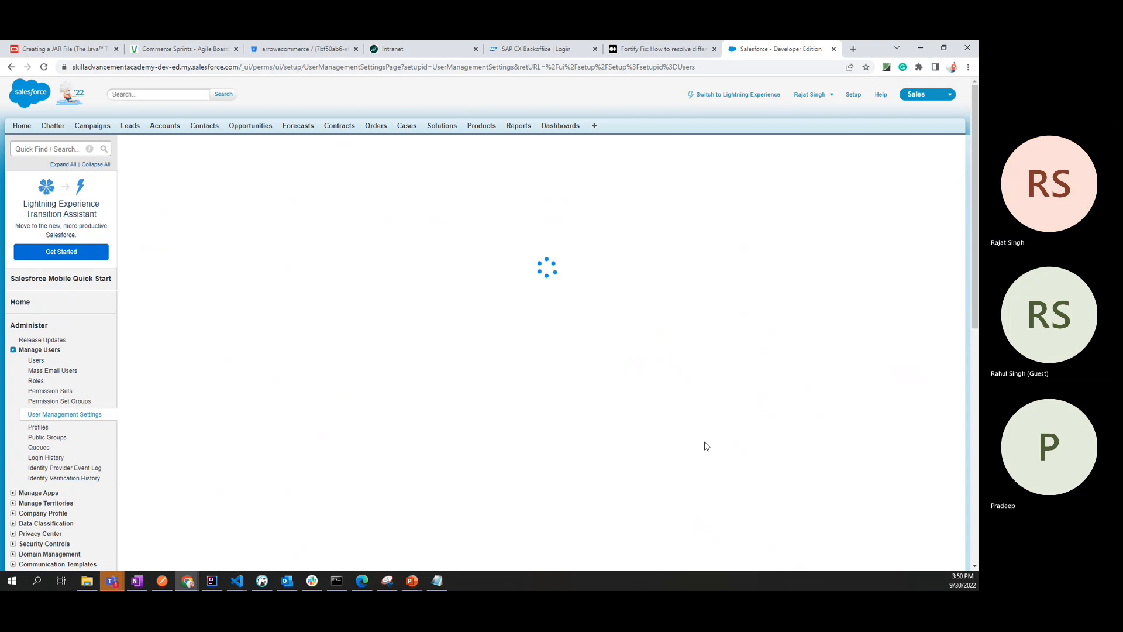
# Re-enable Enhanced Profile User Interface and view the Profiles list.
pyautogui.click(920, 483)
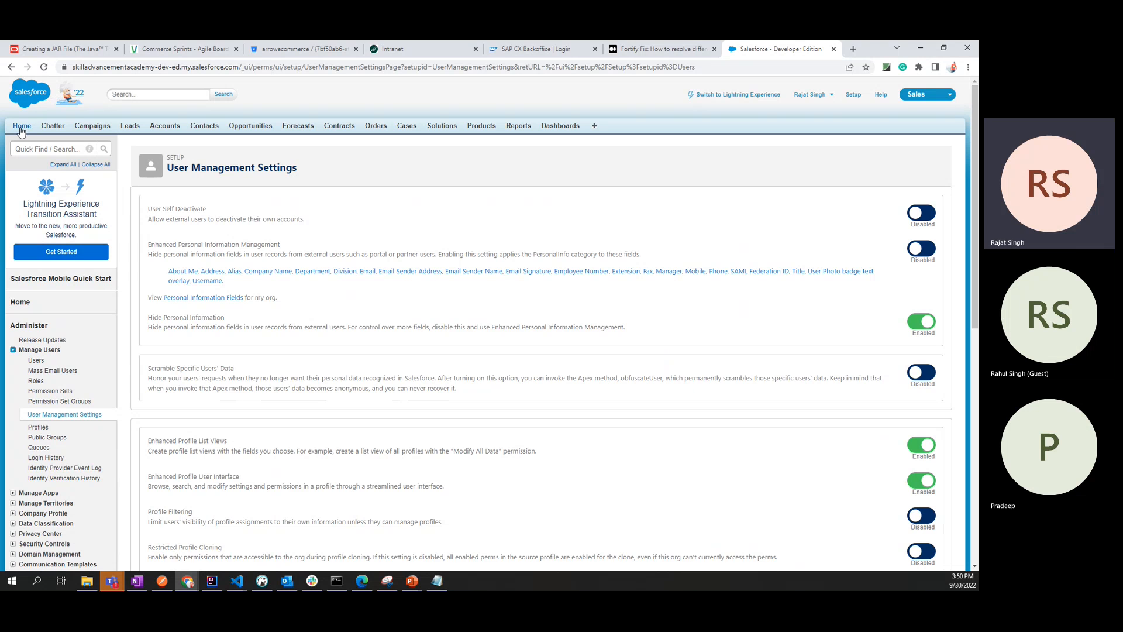
pyautogui.click(39, 430)
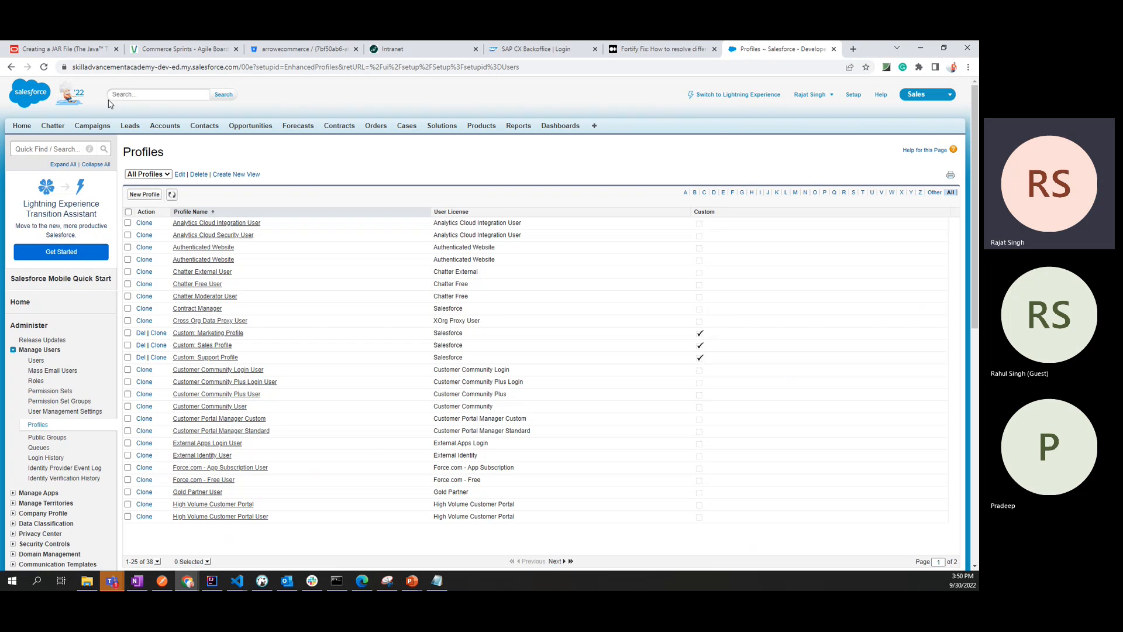
pyautogui.click(931, 97)
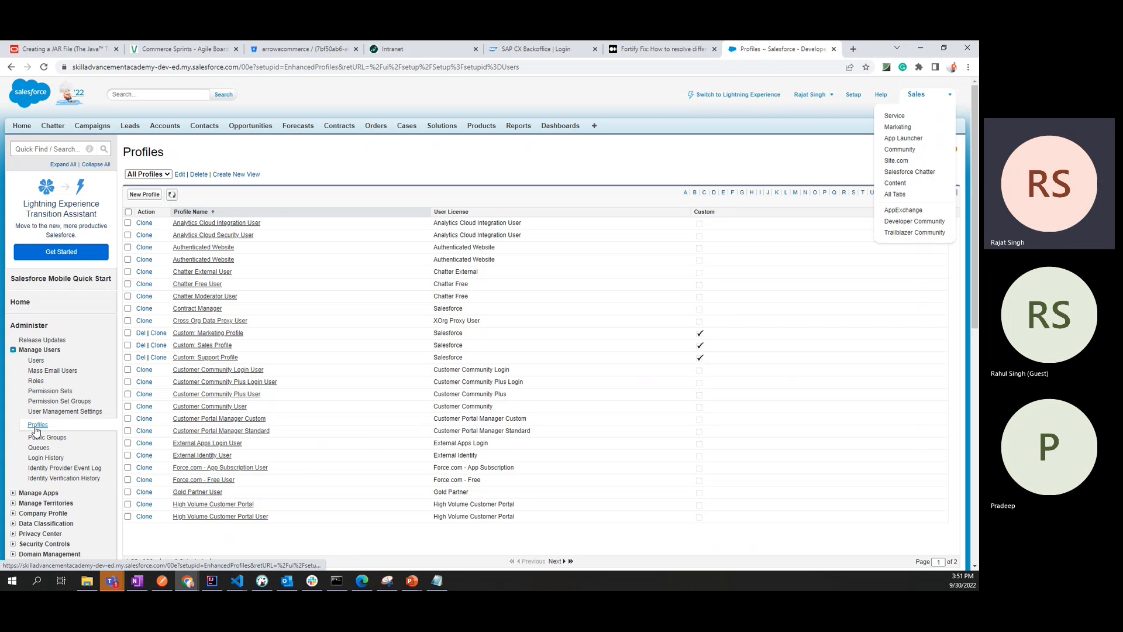
# Go via Users and the admin user's record to the System Administrator profile's Assigned Apps.
pyautogui.click(36, 361)
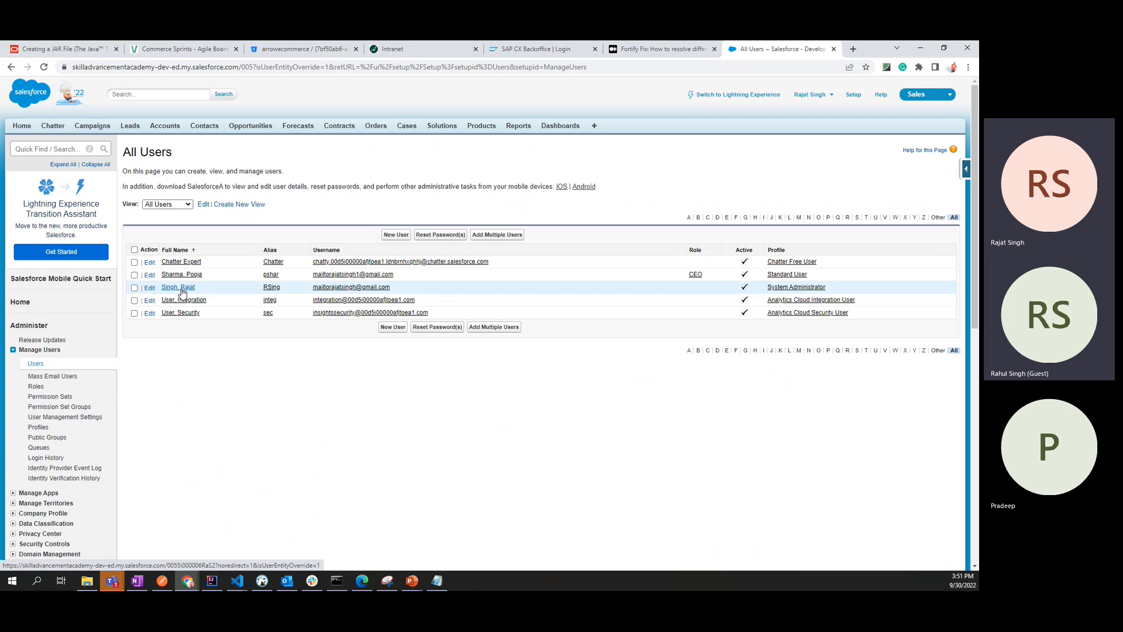
pyautogui.click(180, 290)
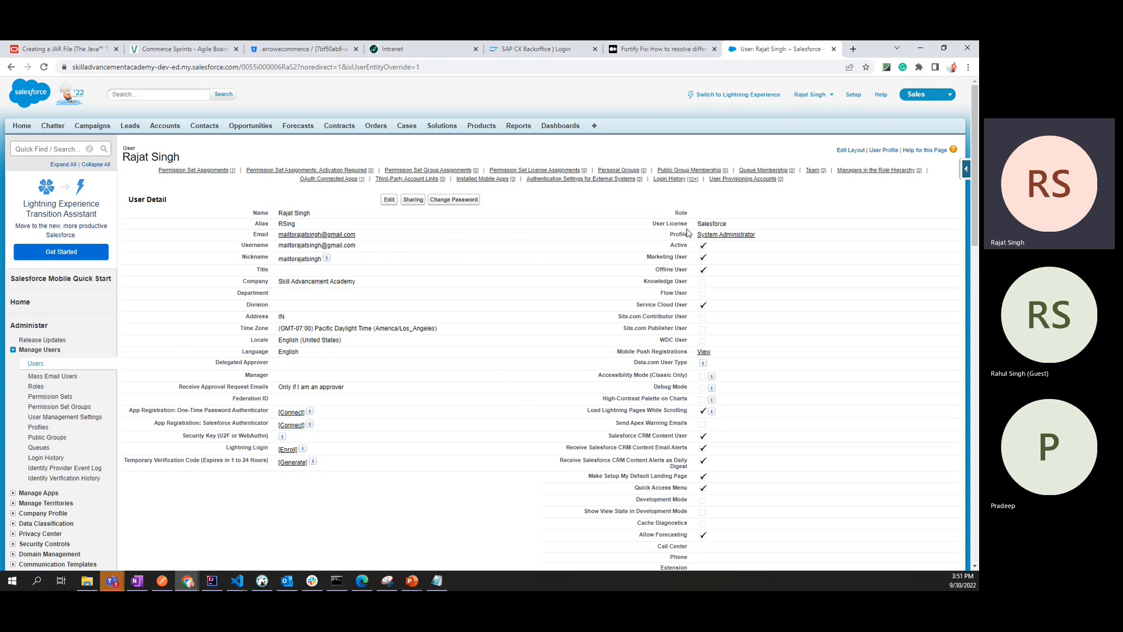
pyautogui.click(713, 235)
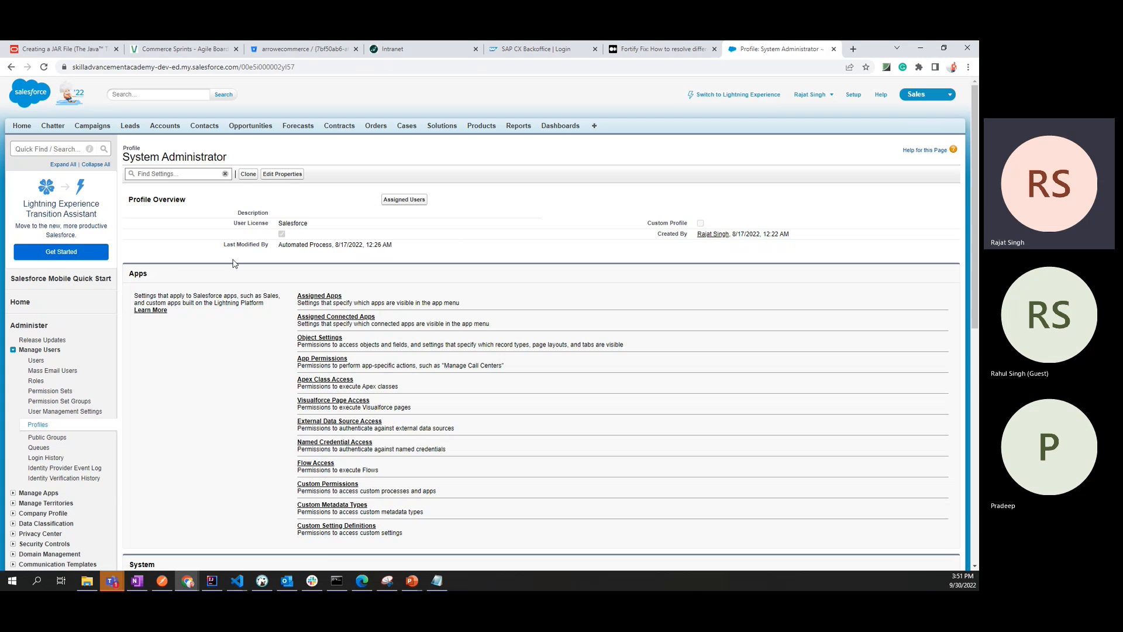
pyautogui.click(319, 297)
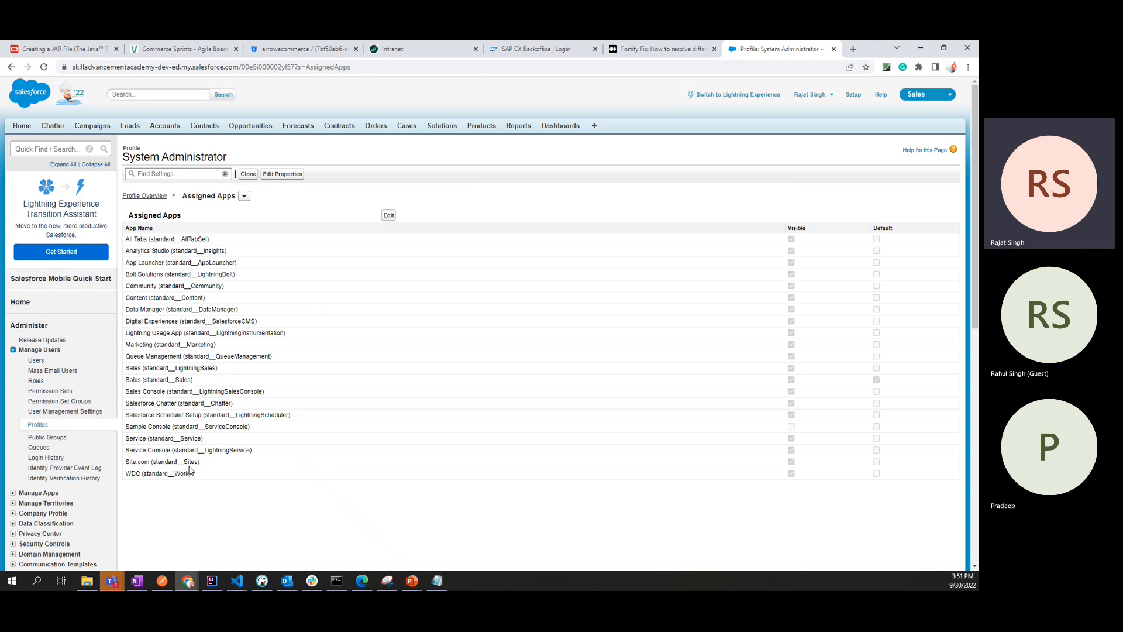
# Point out Analytics, App Launcher, Bolt Solutions and Sales Console in the assigned apps list.
pyautogui.doubleClick(138, 251)
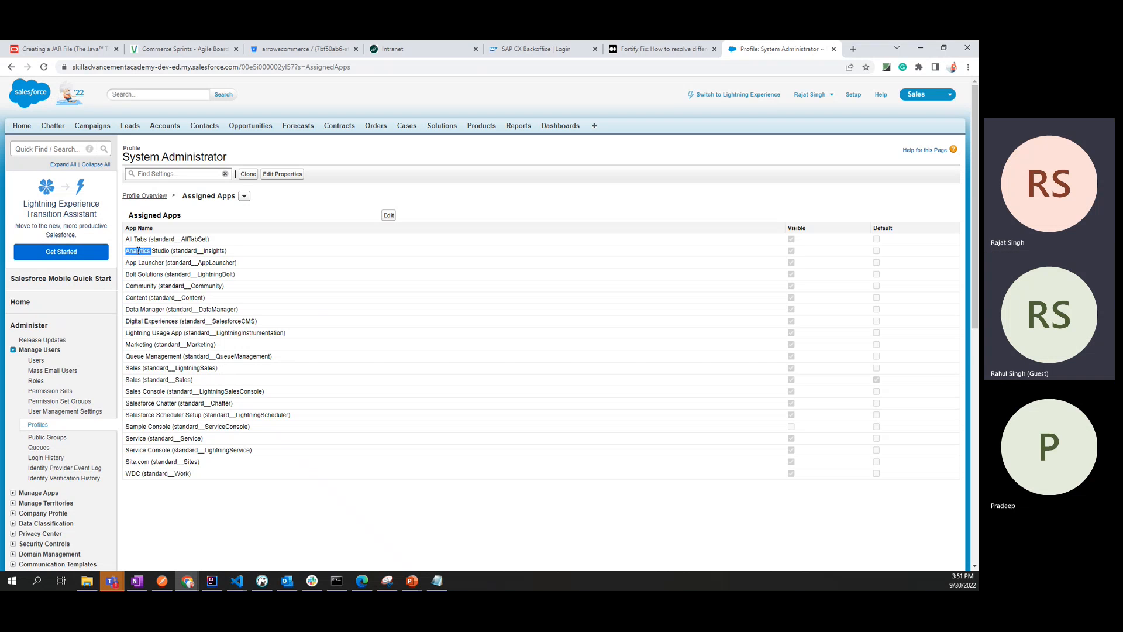
pyautogui.doubleClick(151, 263)
pyautogui.doubleClick(150, 273)
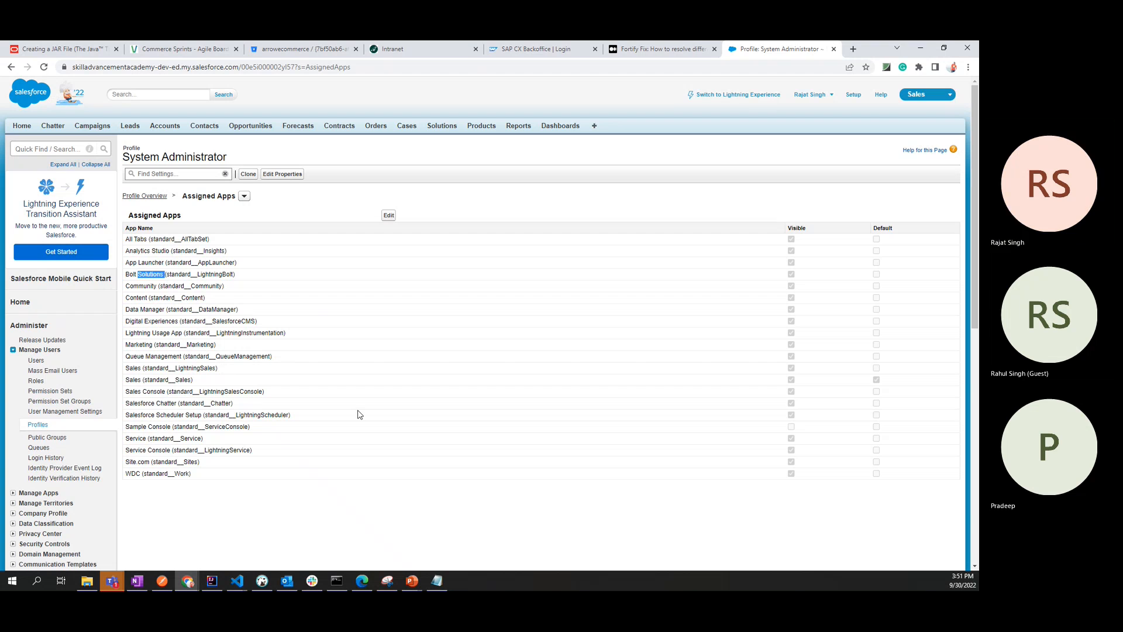
pyautogui.moveTo(125, 391); pyautogui.dragTo(258, 392)
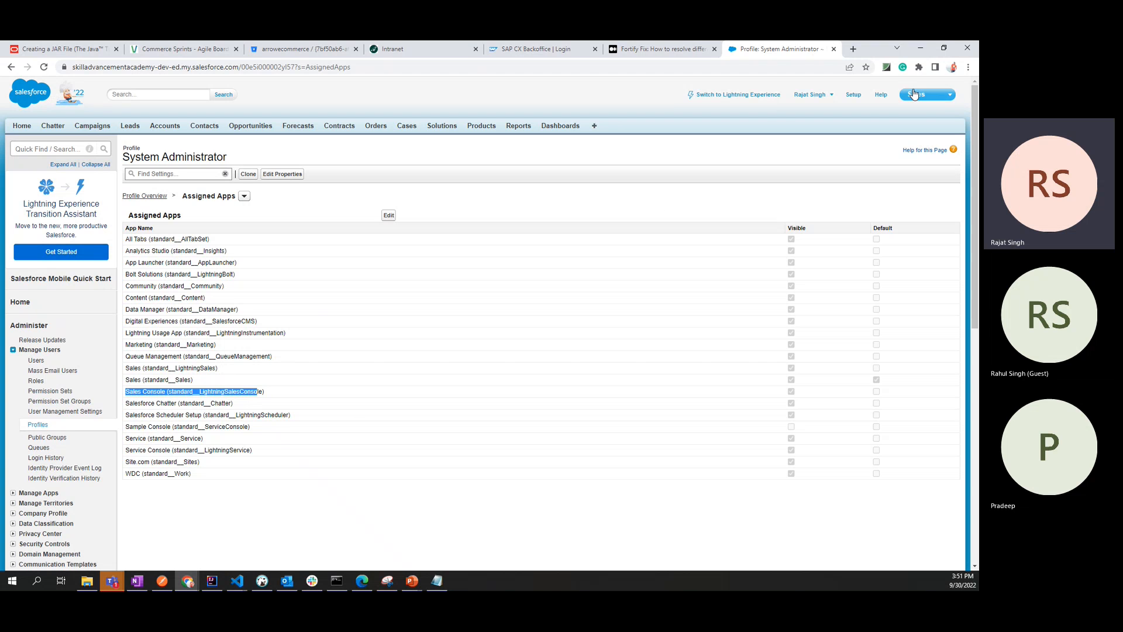
pyautogui.click(935, 94)
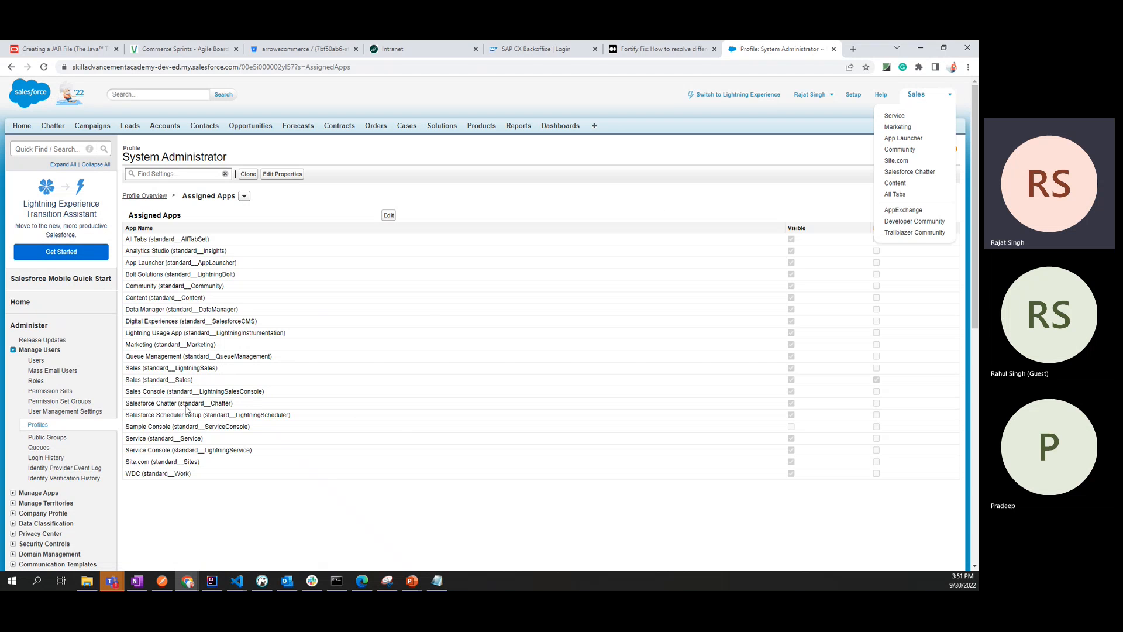
# Highlight Marketing and the hidden Sample Console row, then begin editing the assigned apps.
pyautogui.doubleClick(143, 347)
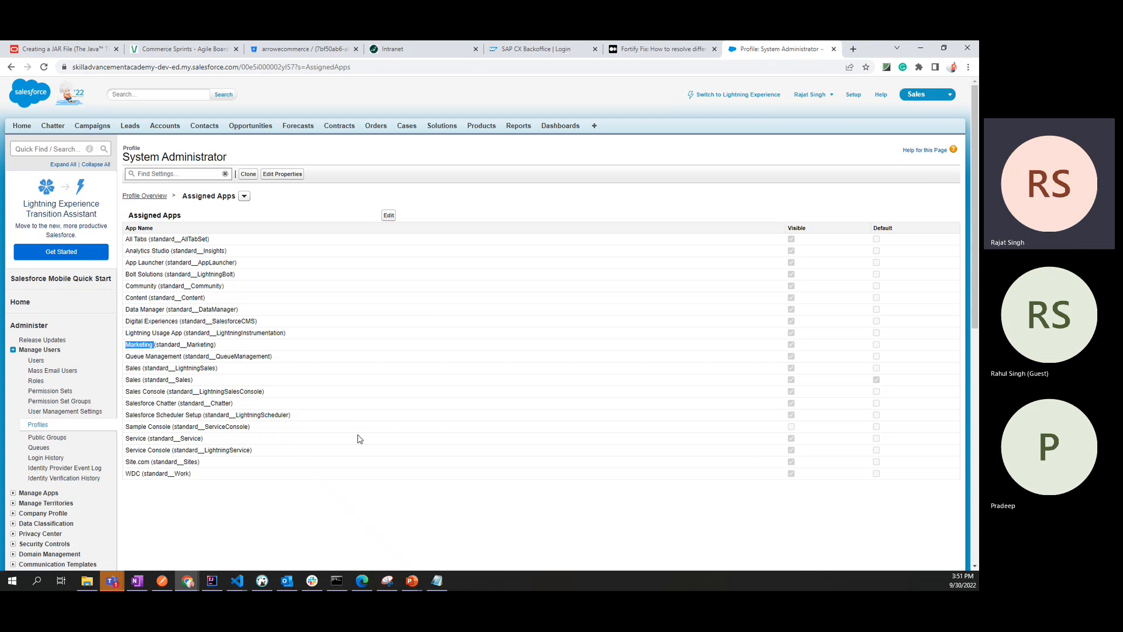
pyautogui.moveTo(126, 427); pyautogui.dragTo(264, 434)
pyautogui.moveTo(361, 433); pyautogui.dragTo(407, 425)
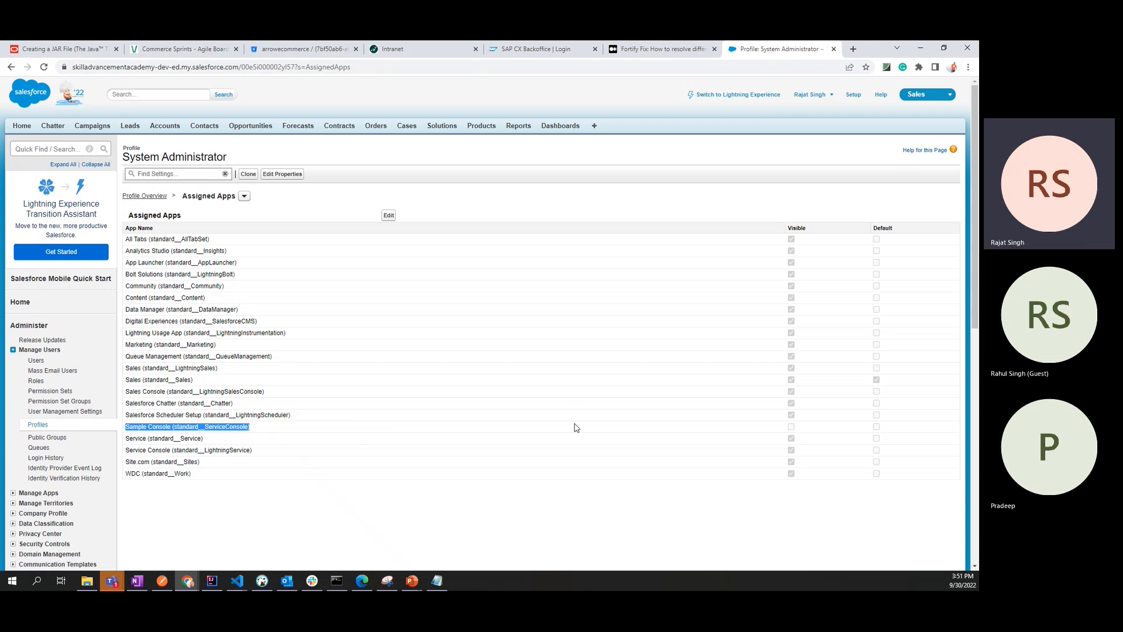
pyautogui.click(708, 430)
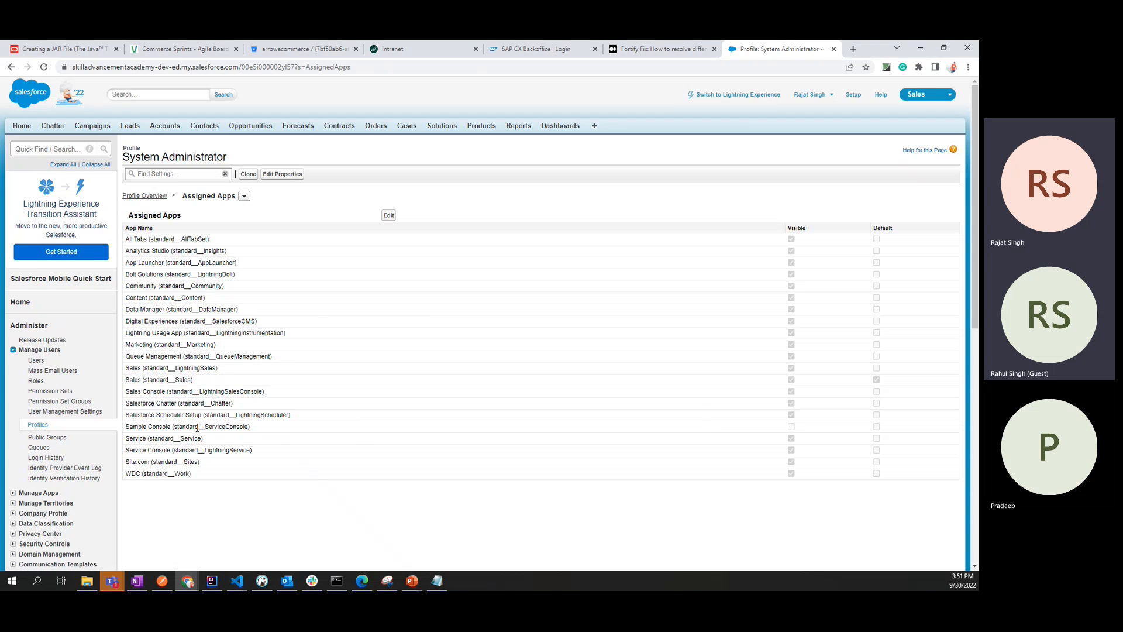
pyautogui.click(929, 96)
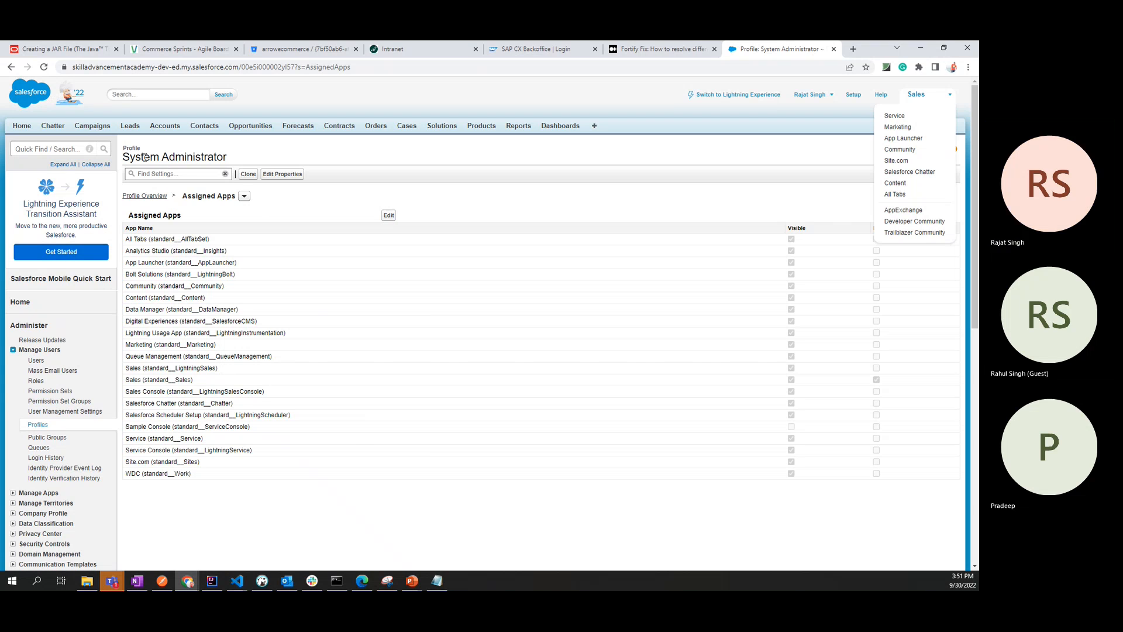
pyautogui.moveTo(130, 157); pyautogui.dragTo(254, 162)
pyautogui.click(253, 162)
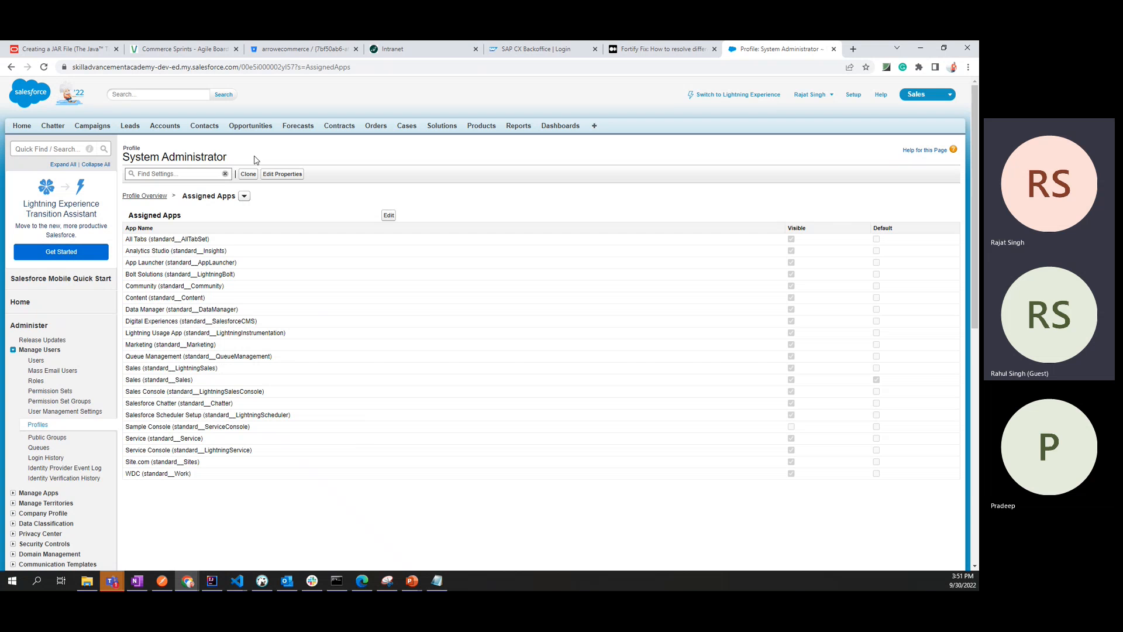
# Make Sample Console visible and Marketing the default app for System Administrator, save, and return Home.
pyautogui.click(389, 216)
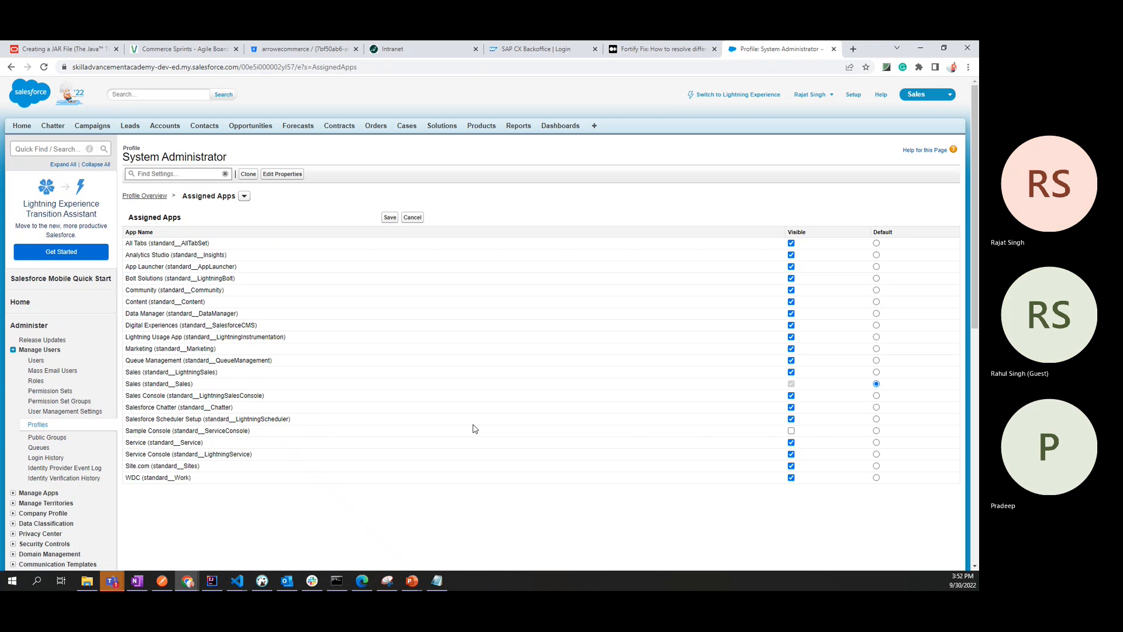
pyautogui.moveTo(253, 432); pyautogui.dragTo(777, 433)
pyautogui.click(792, 431)
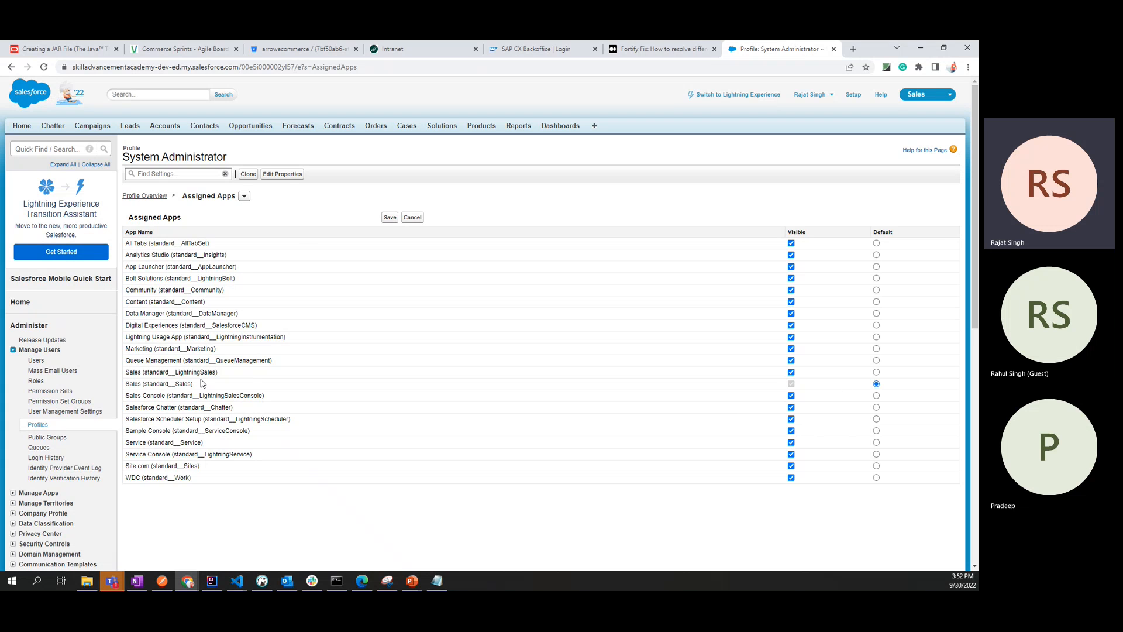
pyautogui.moveTo(138, 386); pyautogui.dragTo(232, 387)
pyautogui.click(148, 388)
pyautogui.moveTo(126, 389); pyautogui.dragTo(207, 390)
pyautogui.click(914, 98)
pyautogui.click(913, 98)
pyautogui.tripleClick(397, 363)
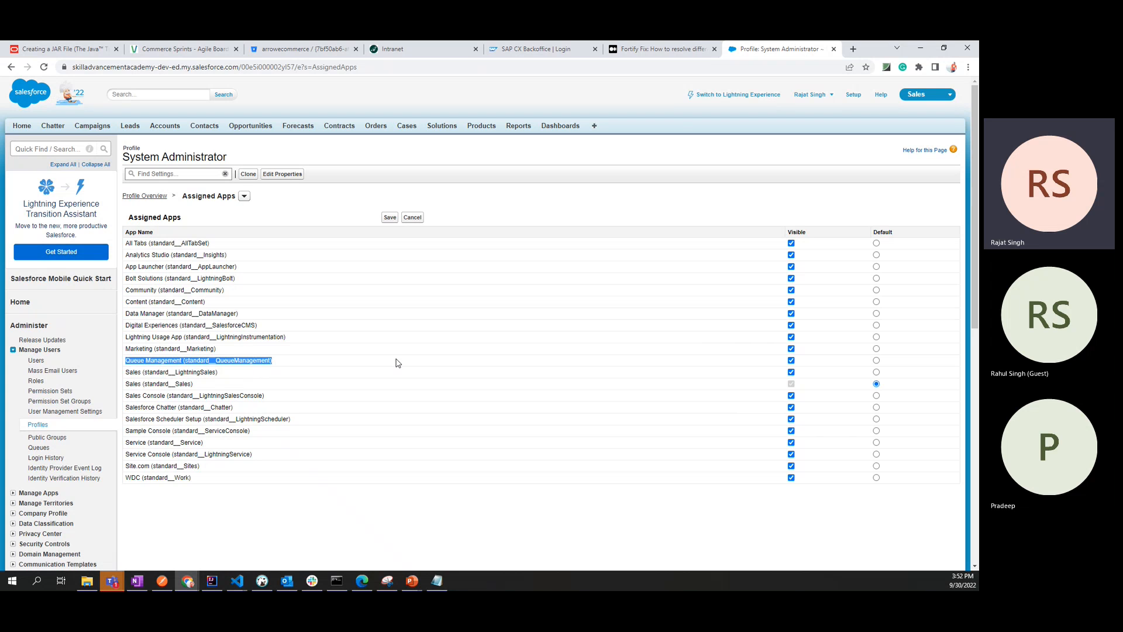
pyautogui.click(877, 350)
pyautogui.click(389, 218)
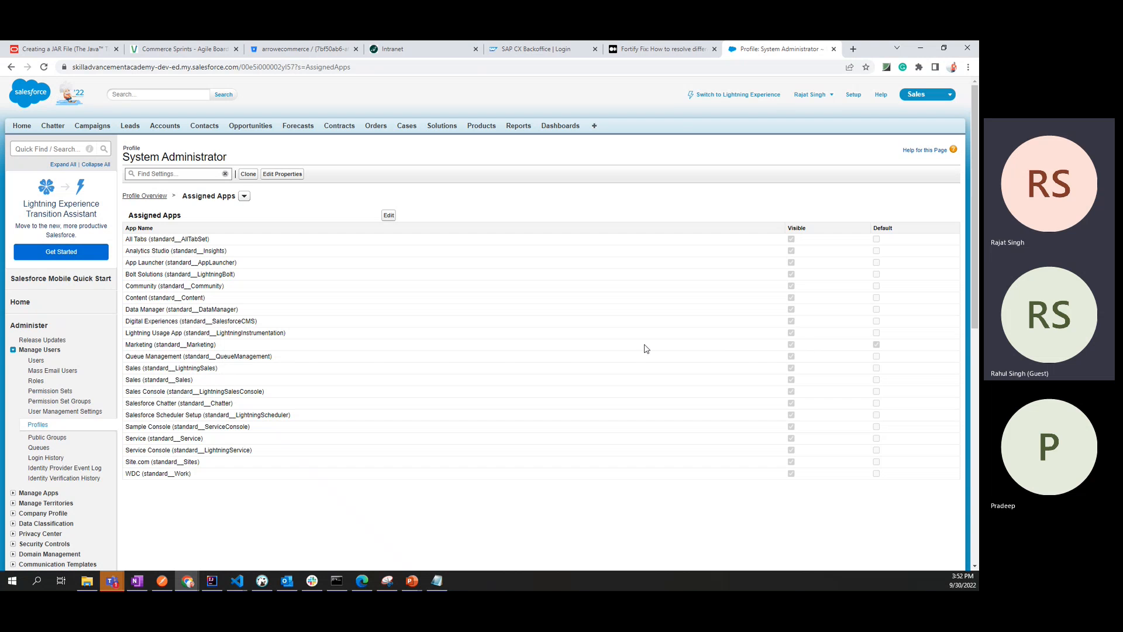
pyautogui.click(21, 127)
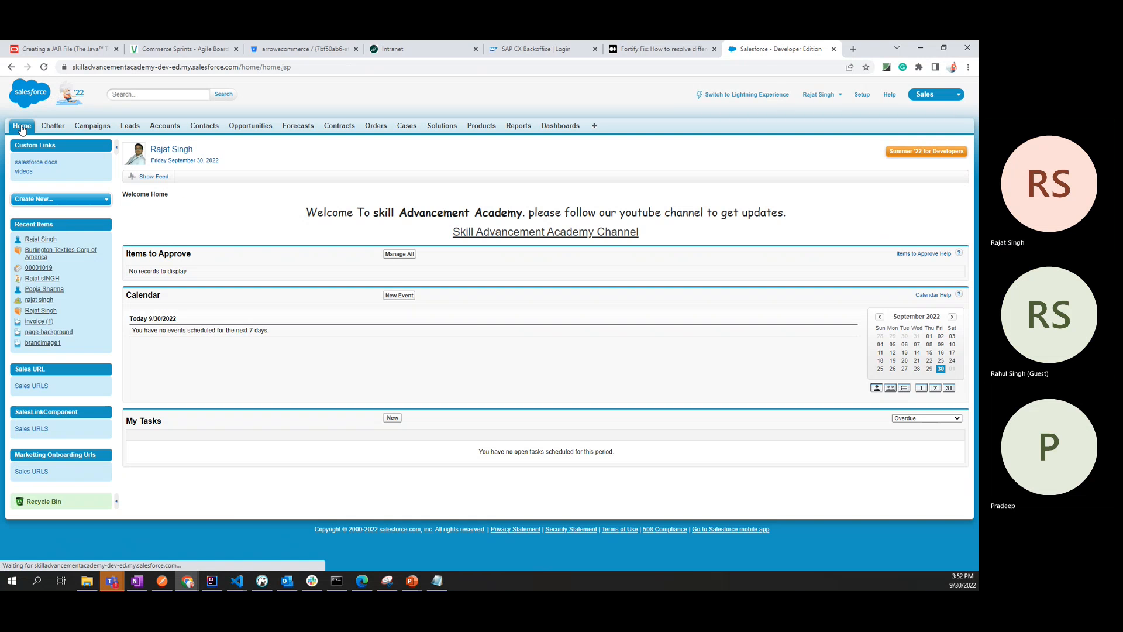
# Switch the app to Marketing and back to Sales, then open Setup.
pyautogui.click(936, 94)
pyautogui.click(916, 129)
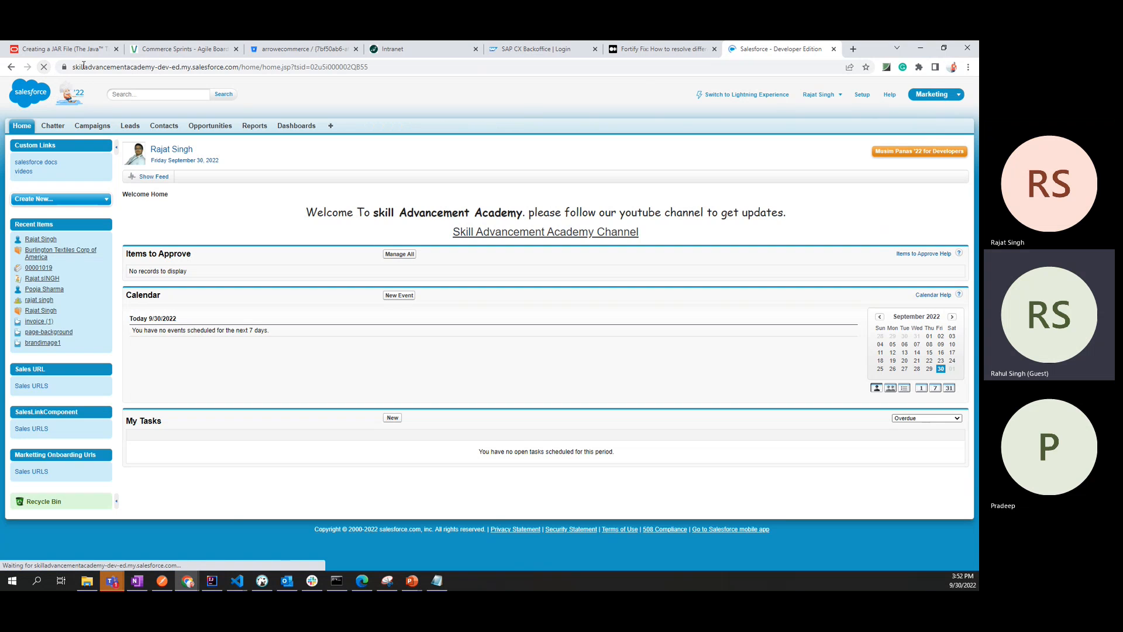
pyautogui.click(949, 101)
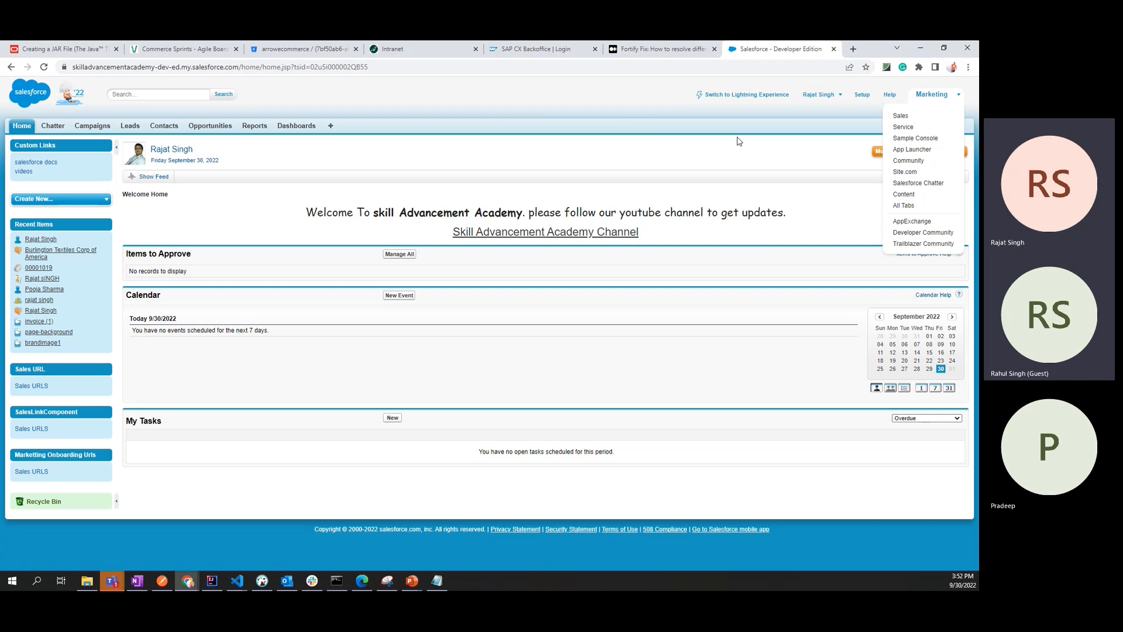
pyautogui.click(935, 98)
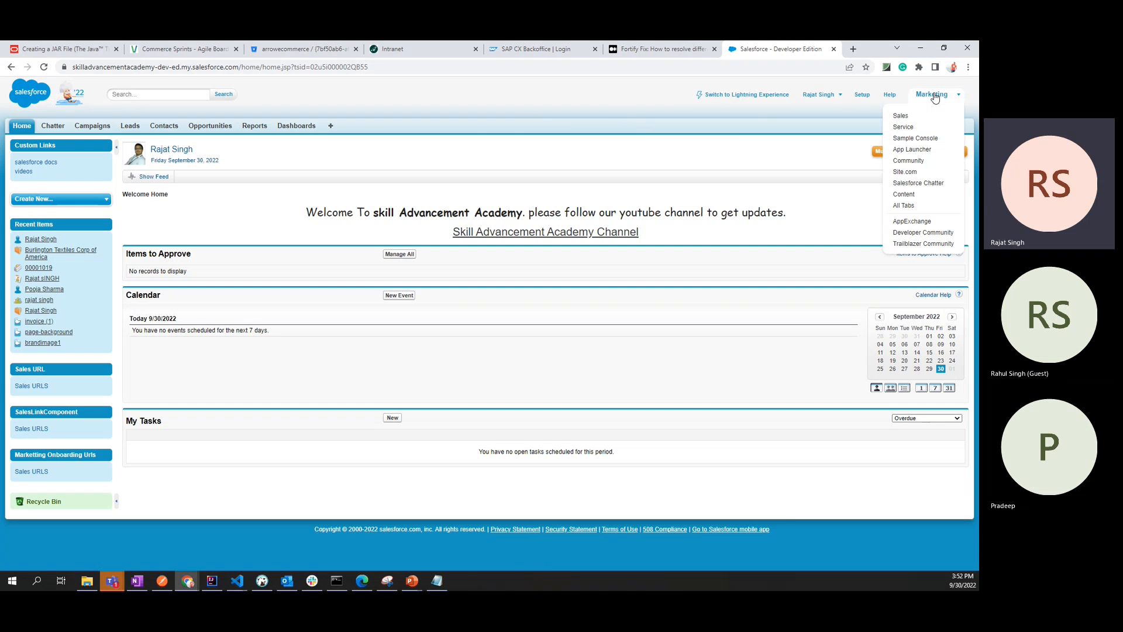
pyautogui.click(917, 118)
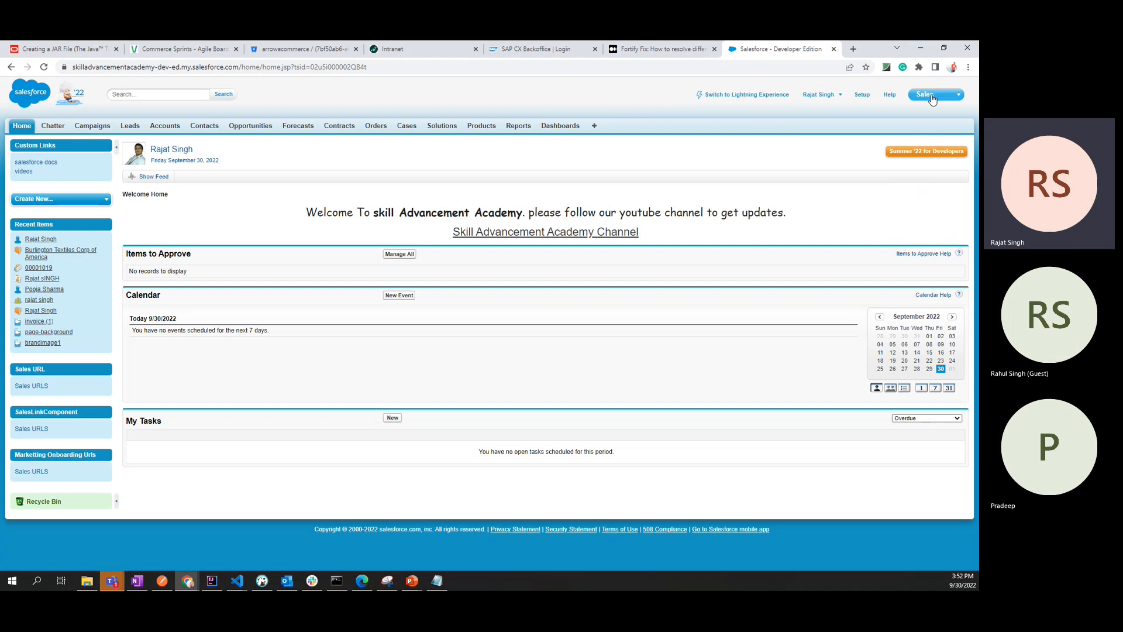
pyautogui.click(932, 99)
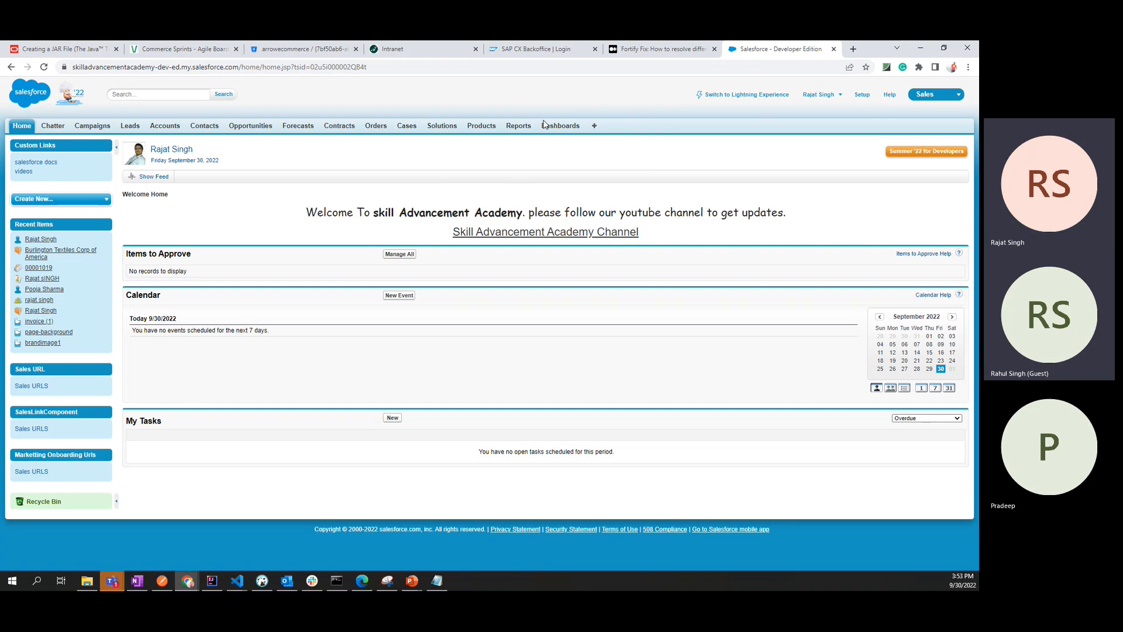
pyautogui.click(868, 95)
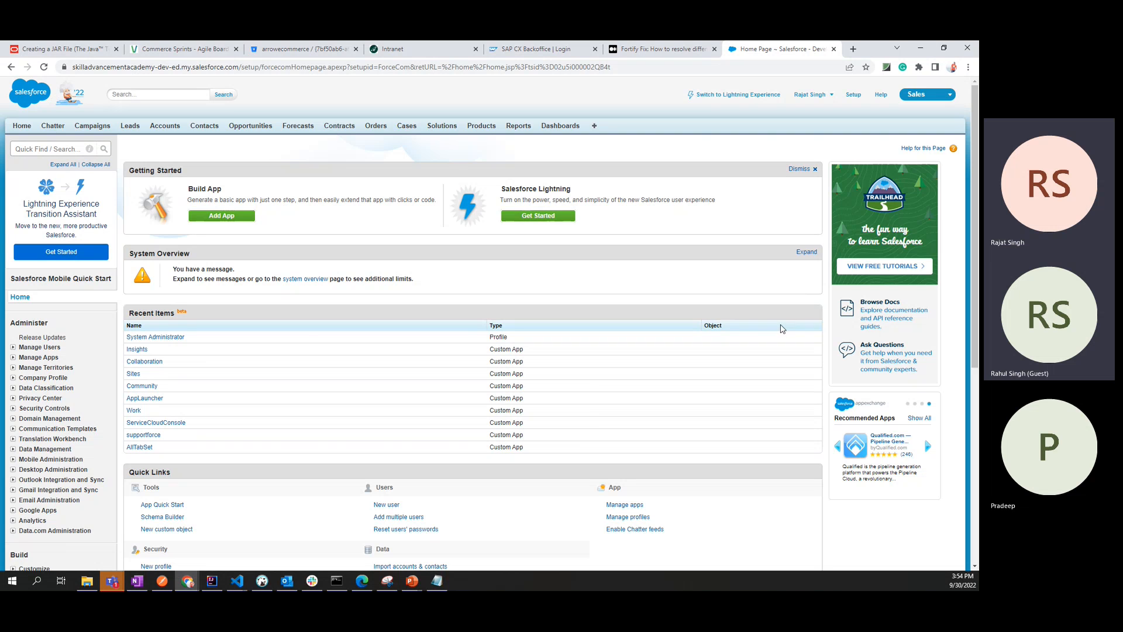
# Search Setup for the administrator user by name and open their record from the results.
pyautogui.click(14, 348)
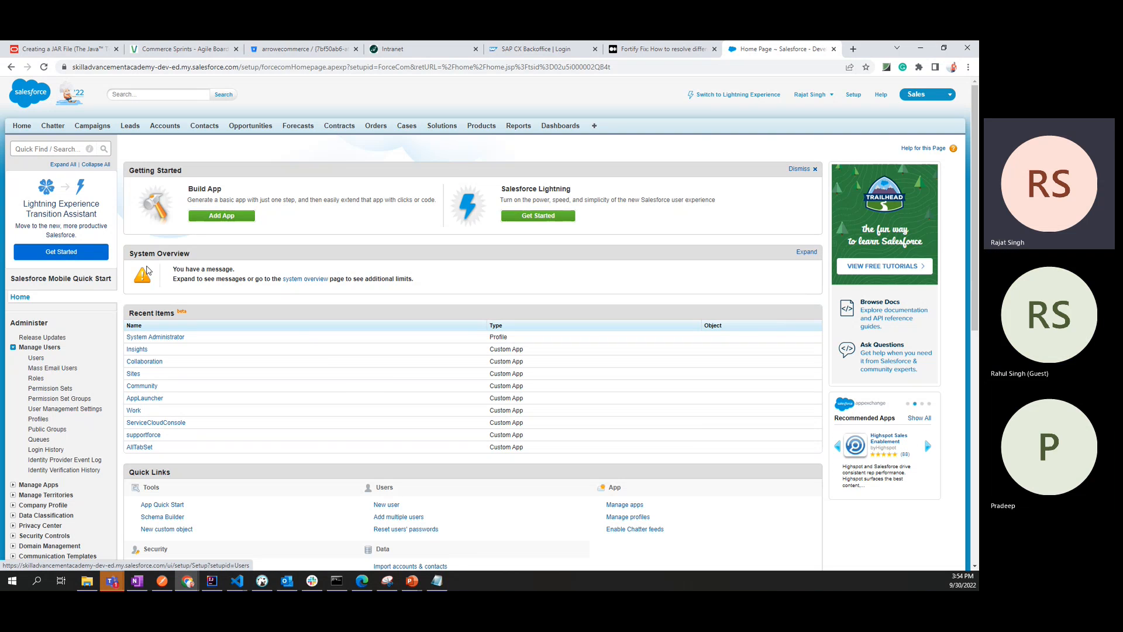
pyautogui.click(65, 150)
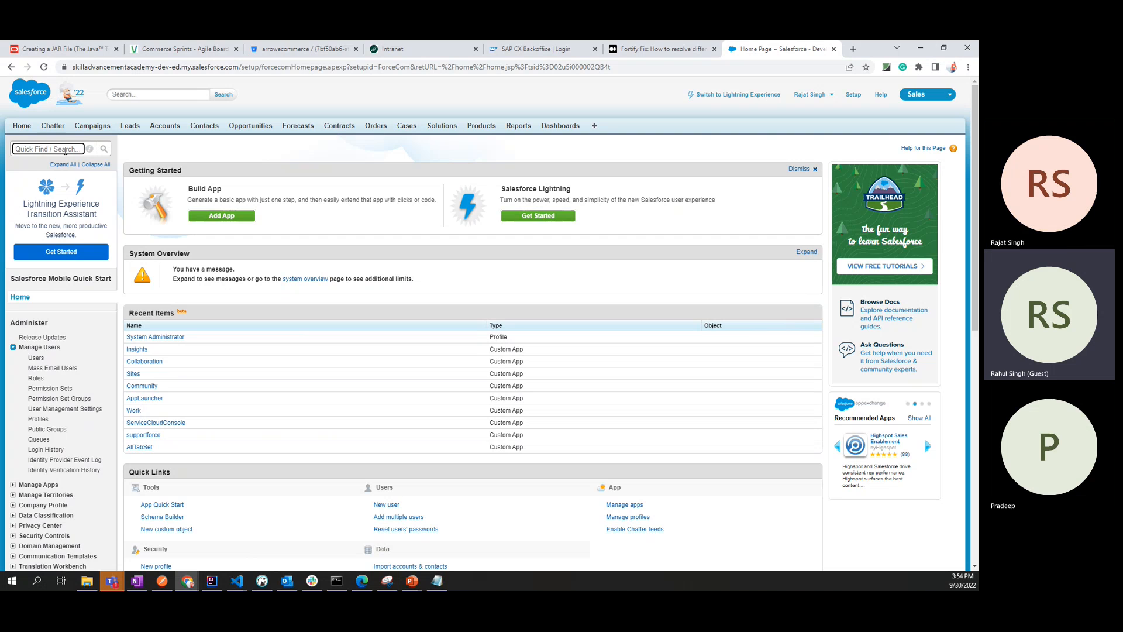
pyautogui.write('rajat singh')
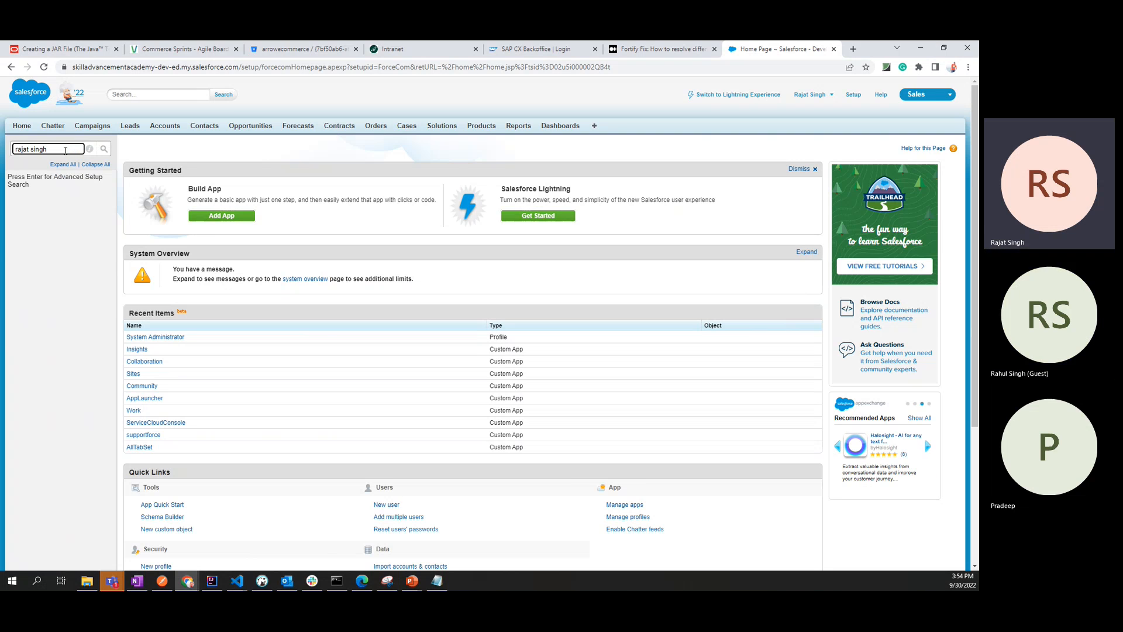
pyautogui.press('Return')
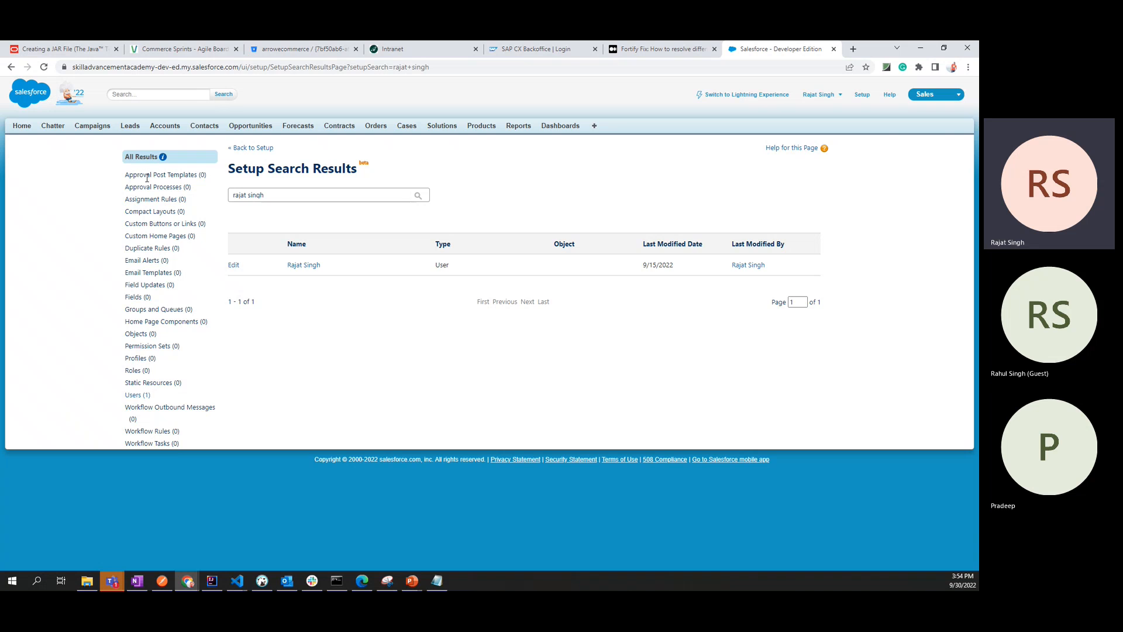
pyautogui.moveTo(125, 161); pyautogui.dragTo(150, 153)
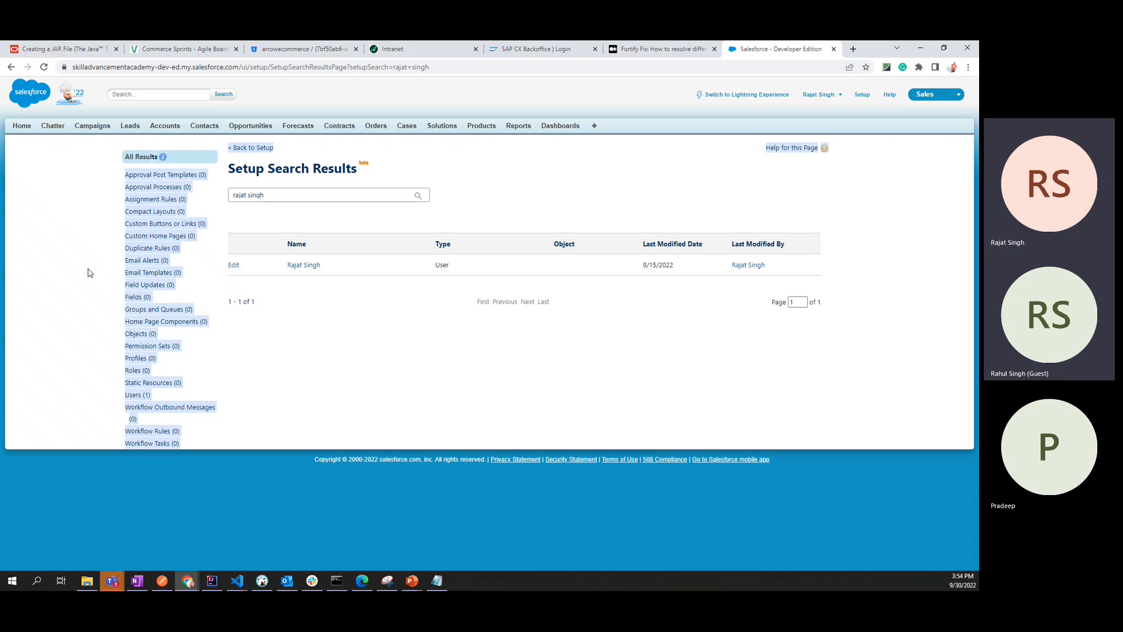
pyautogui.click(89, 271)
pyautogui.moveTo(130, 176); pyautogui.dragTo(188, 176)
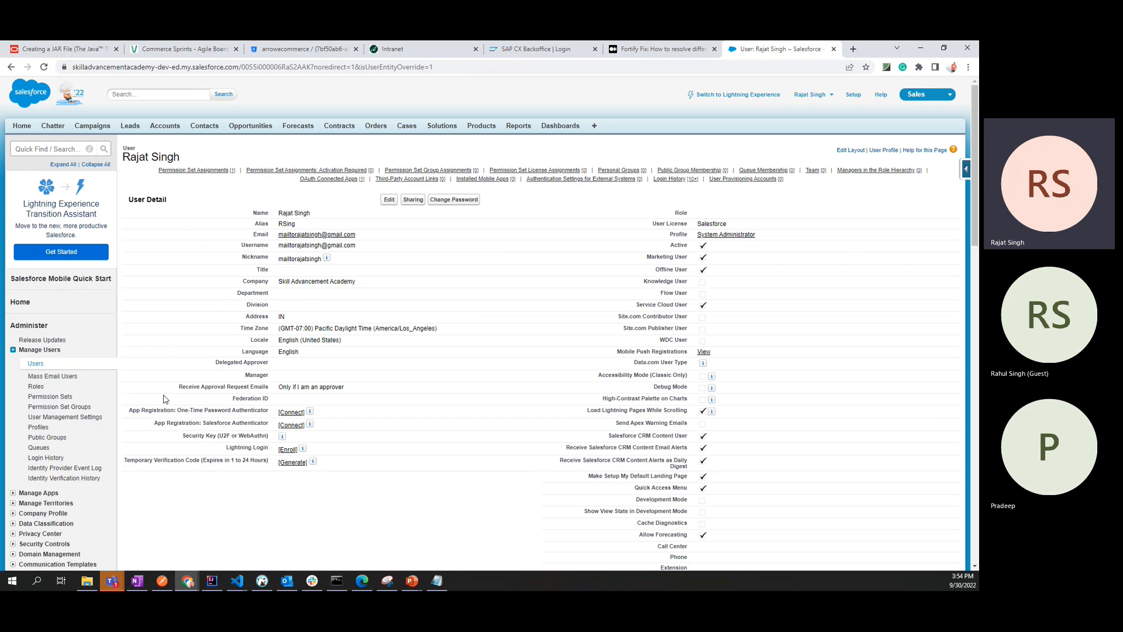
# Open the System Administrator profile, try Quick Find searches like 'mana', and open its Assigned Apps.
pyautogui.click(707, 235)
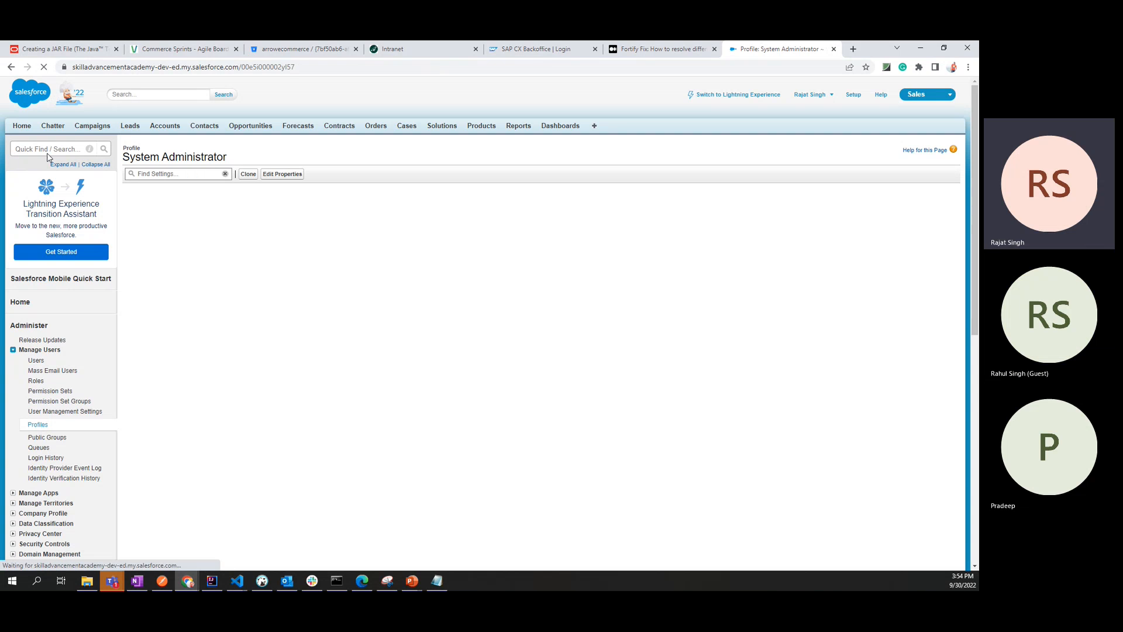
pyautogui.write('mana')
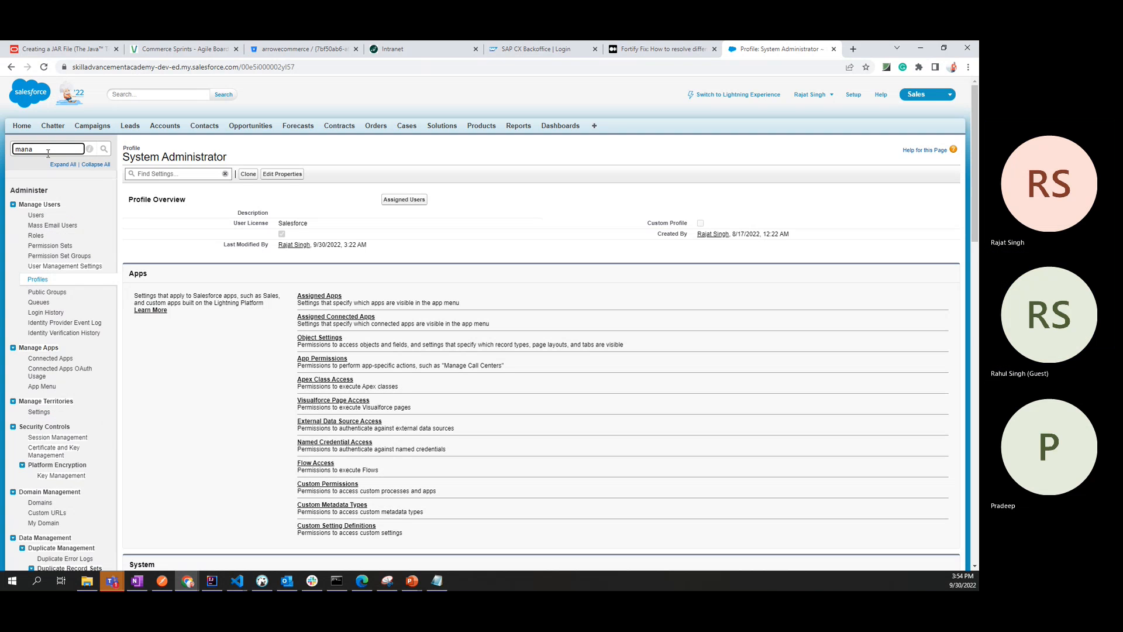
pyautogui.press('BackSpace')
pyautogui.press('BackSpace')
pyautogui.press('BackSpace')
pyautogui.press('BackSpace')
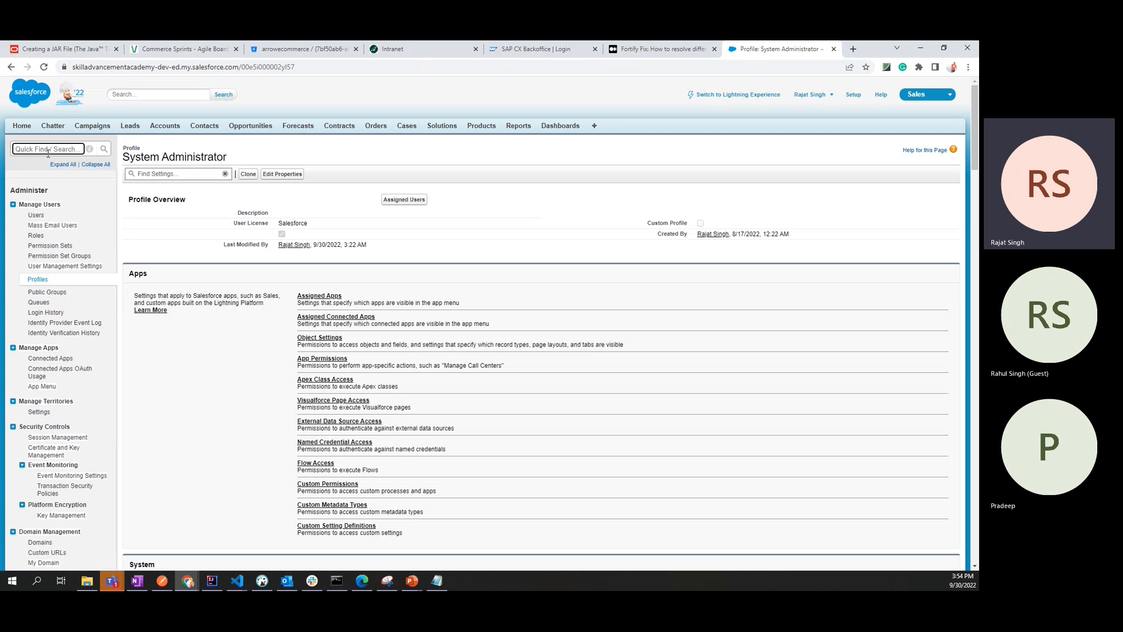
pyautogui.write('mana')
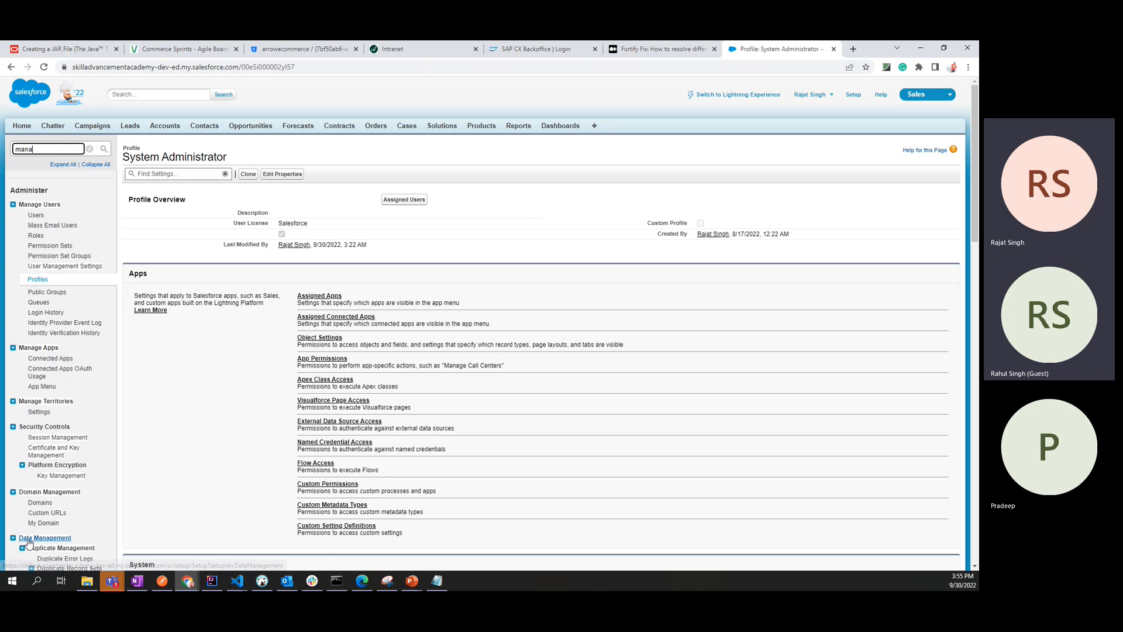
pyautogui.doubleClick(49, 147)
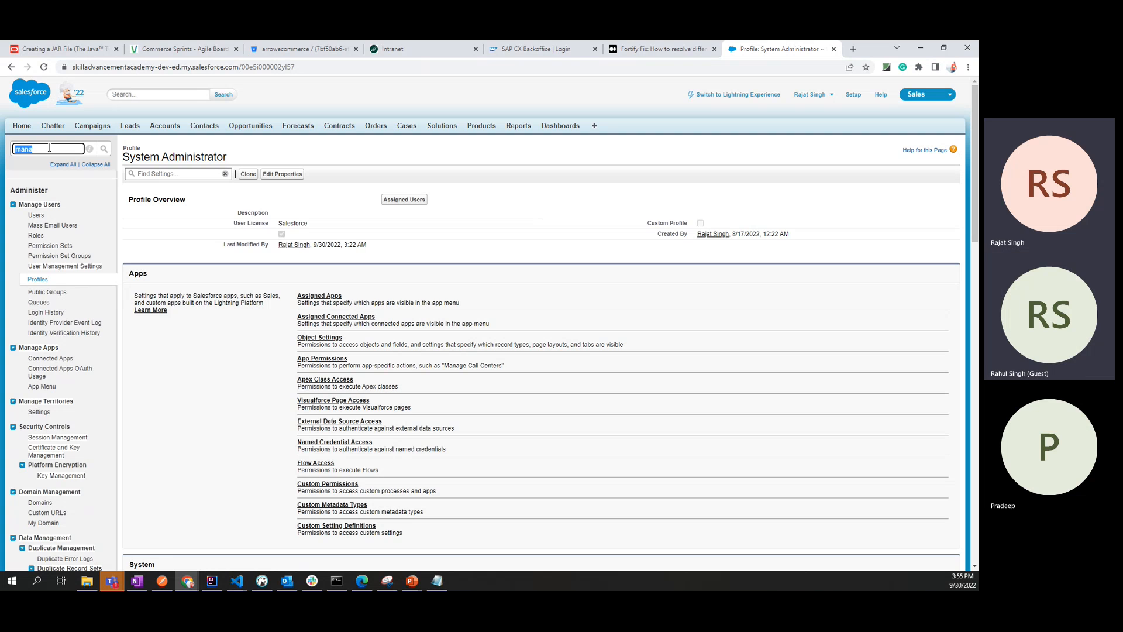
pyautogui.press('BackSpace')
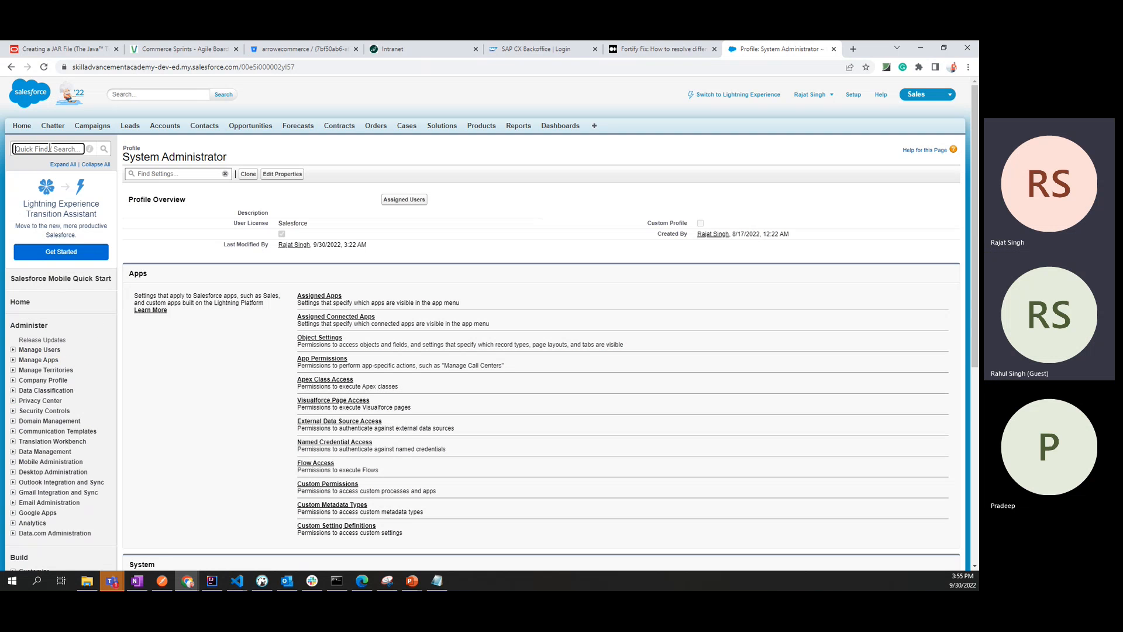
pyautogui.write('manager')
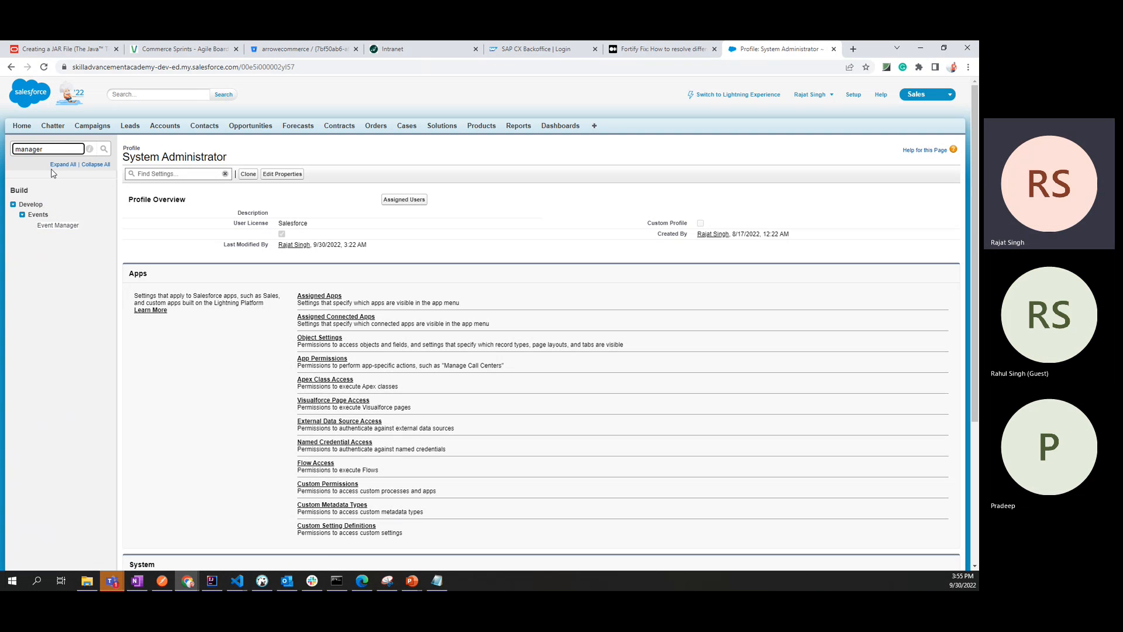
pyautogui.press('BackSpace')
pyautogui.press('BackSpace')
pyautogui.press('BackSpace')
pyautogui.press('BackSpace')
pyautogui.press('BackSpace')
pyautogui.press('BackSpace')
pyautogui.press('BackSpace')
pyautogui.write('Rajat Singh')
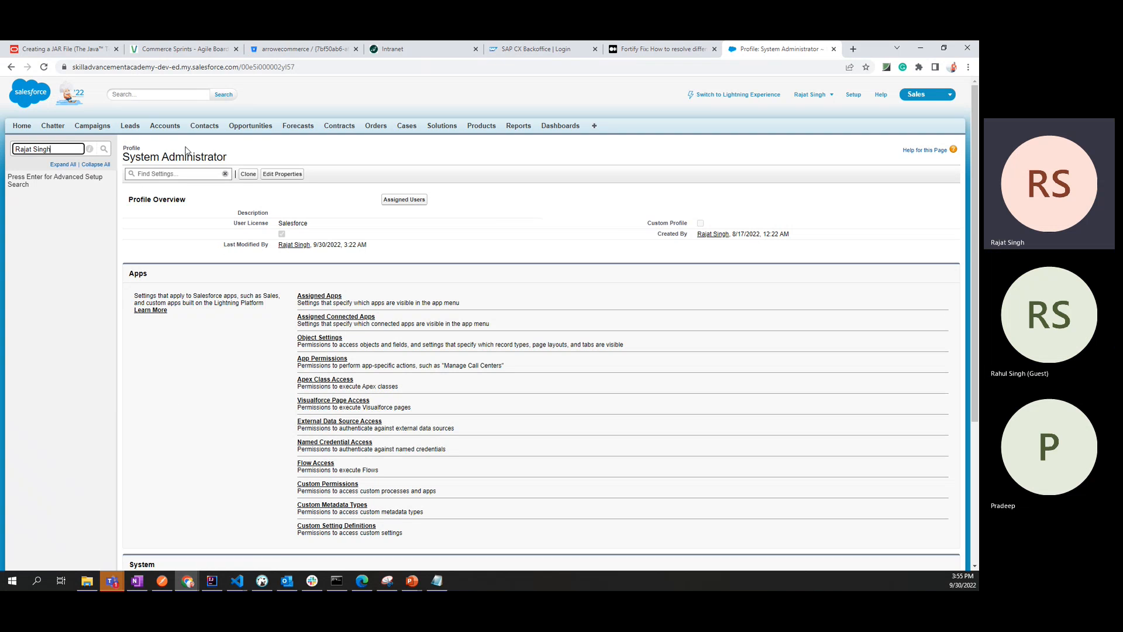
pyautogui.click(320, 297)
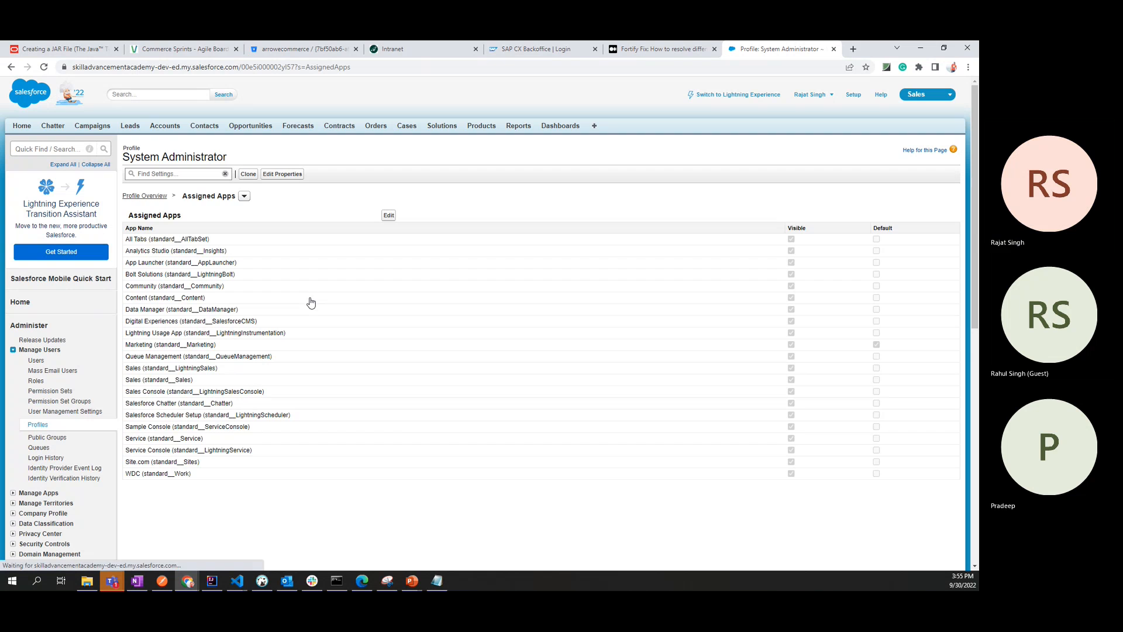
pyautogui.moveTo(233, 478); pyautogui.dragTo(131, 240)
pyautogui.click(233, 428)
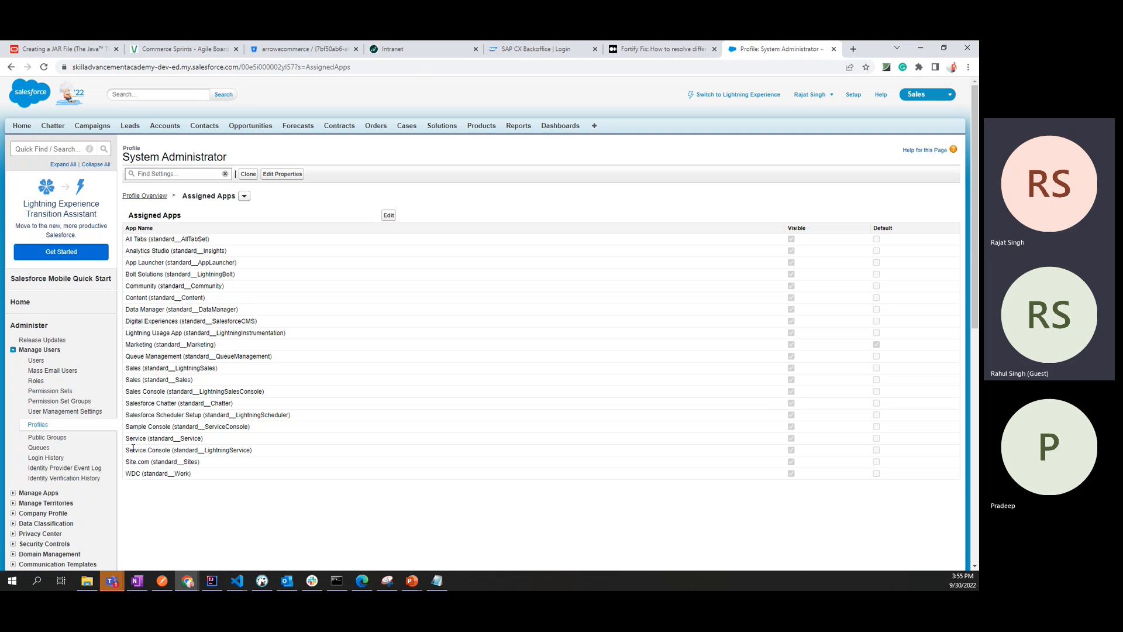
pyautogui.moveTo(585, 432); pyautogui.dragTo(727, 416)
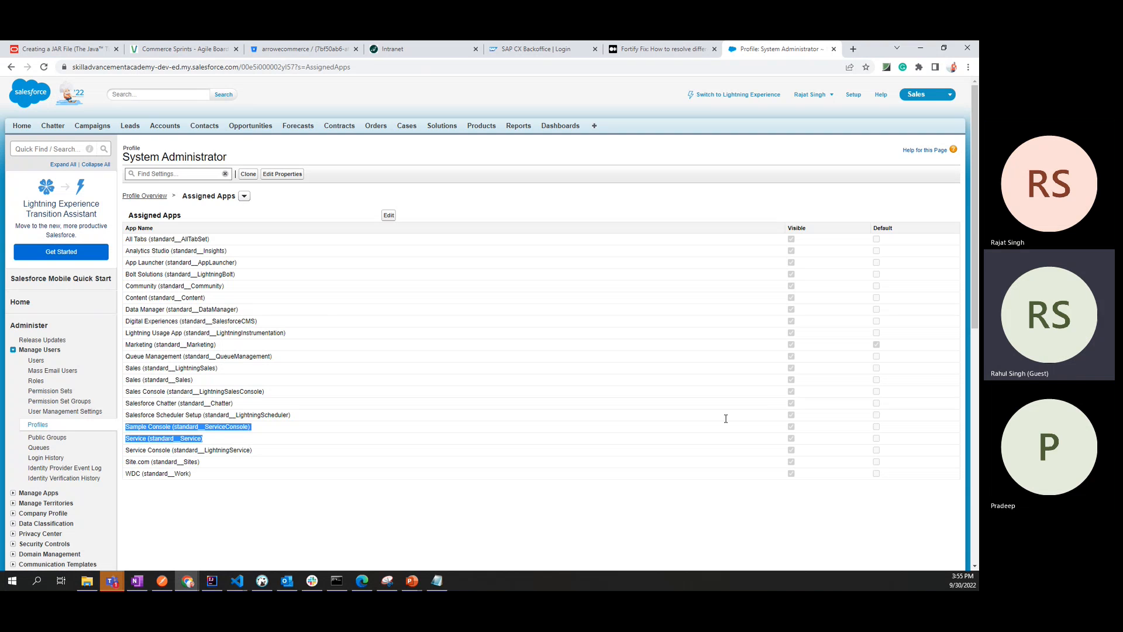
pyautogui.click(134, 435)
pyautogui.moveTo(128, 427); pyautogui.dragTo(261, 427)
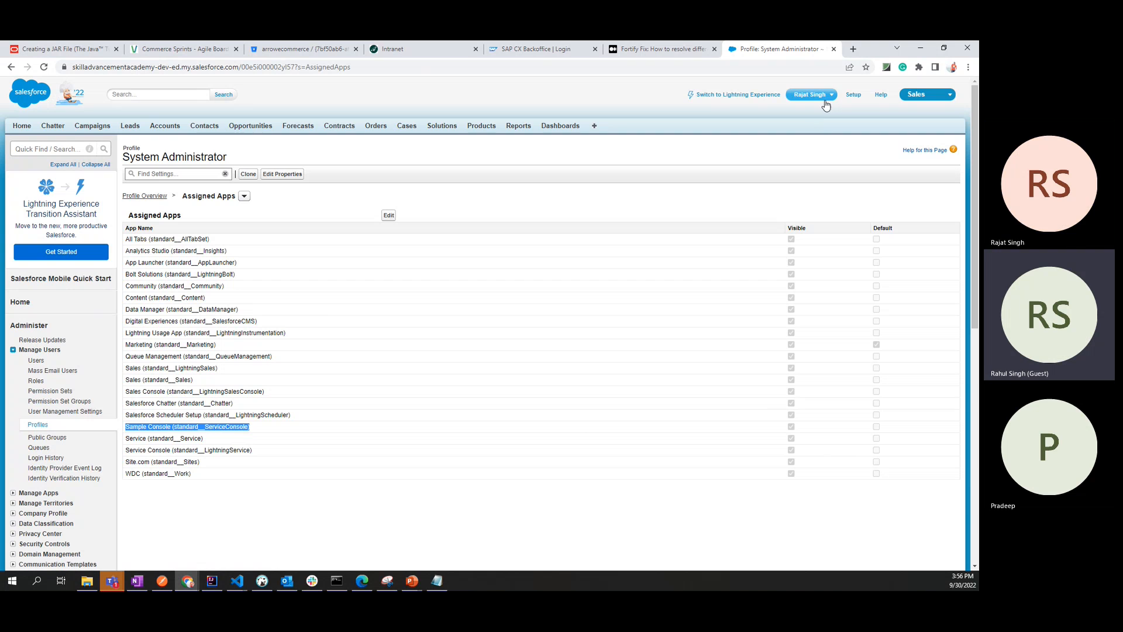
pyautogui.click(910, 97)
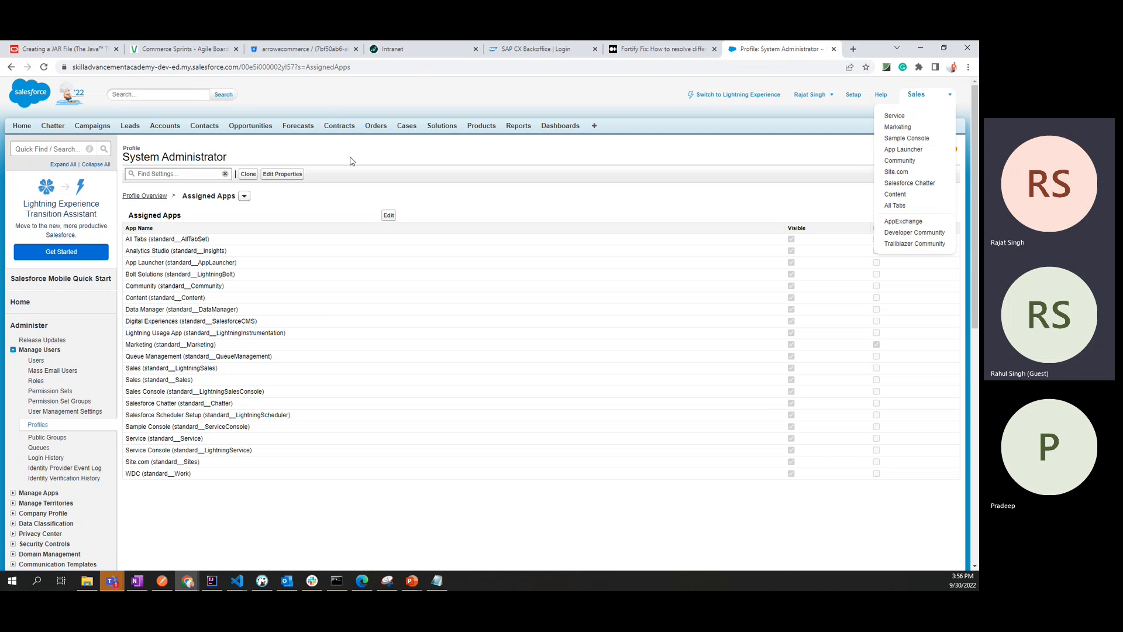
pyautogui.click(463, 197)
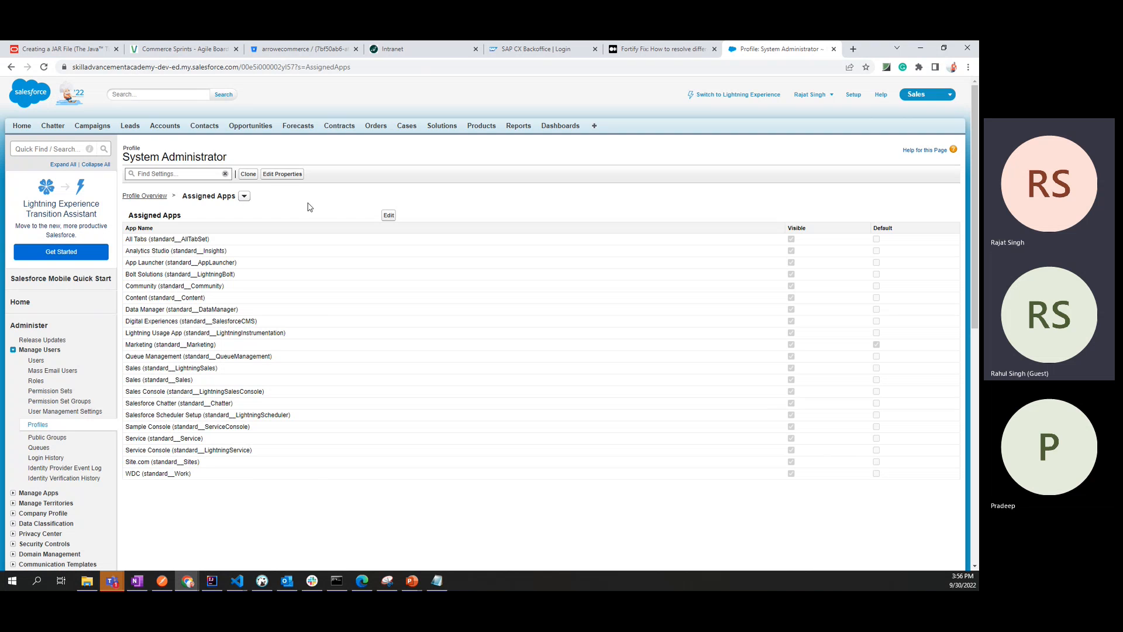
pyautogui.click(109, 582)
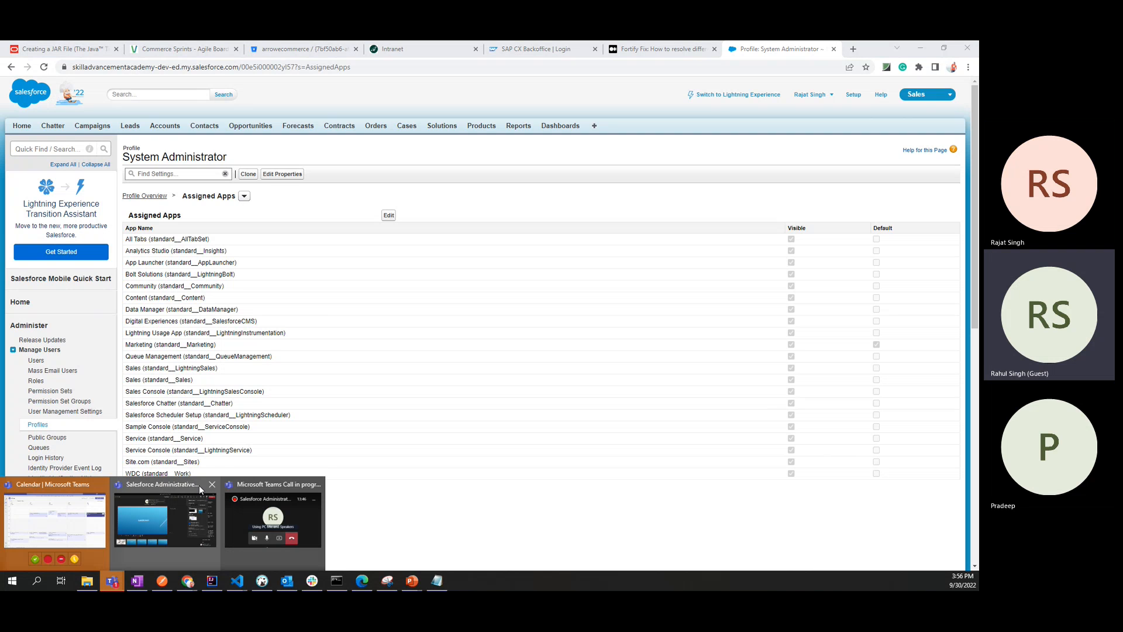
pyautogui.click(393, 300)
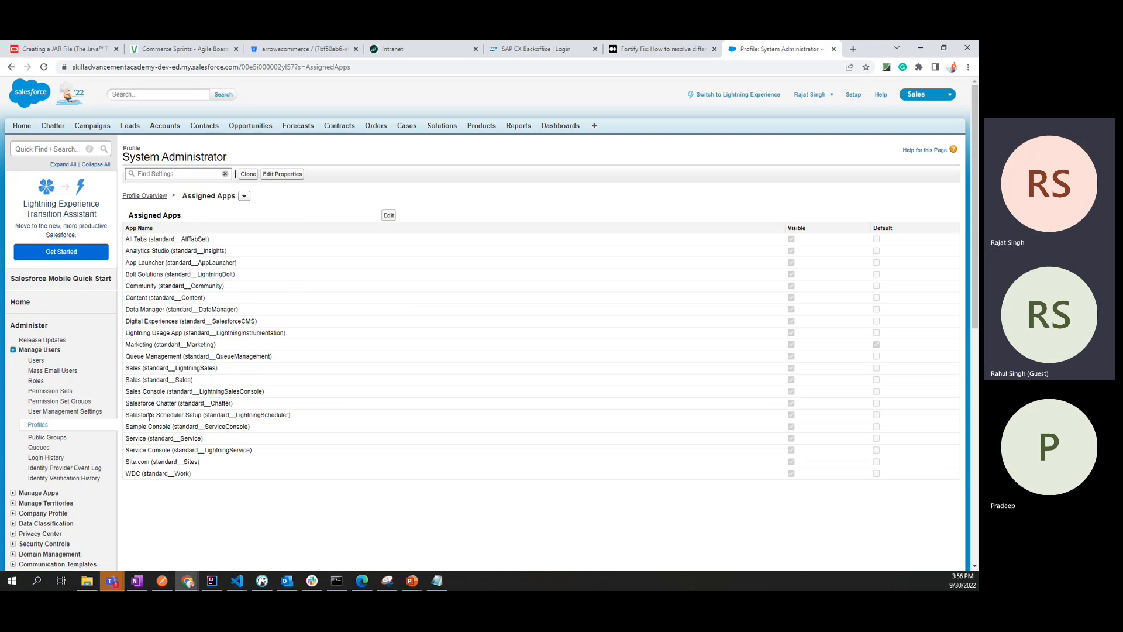
pyautogui.moveTo(126, 391); pyautogui.dragTo(162, 375)
pyautogui.click(163, 375)
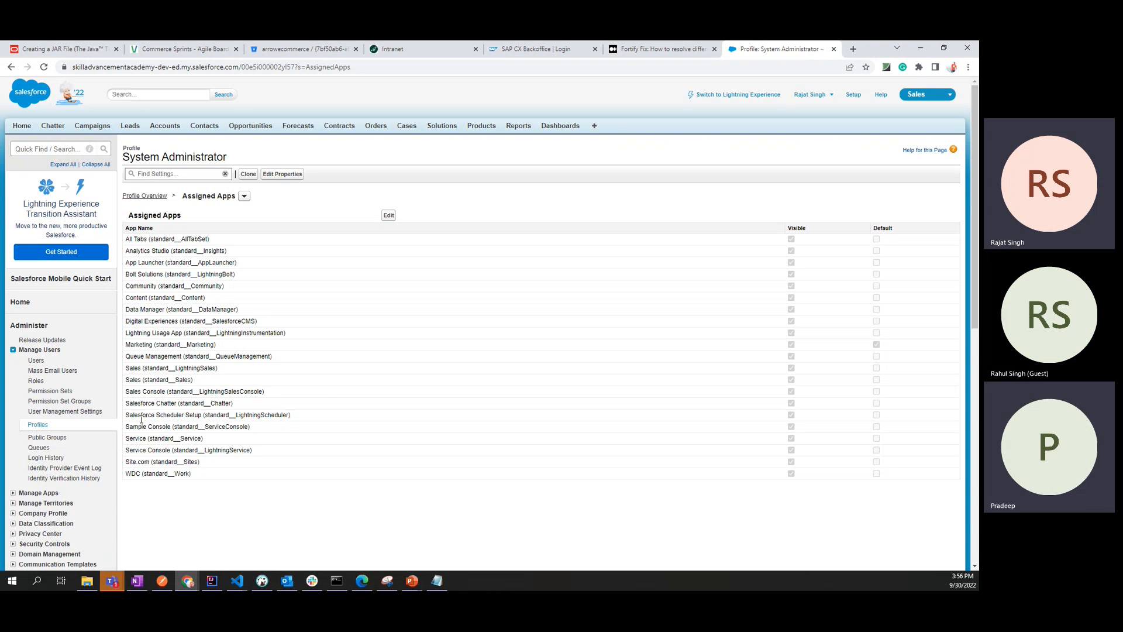
pyautogui.moveTo(129, 427); pyautogui.dragTo(261, 430)
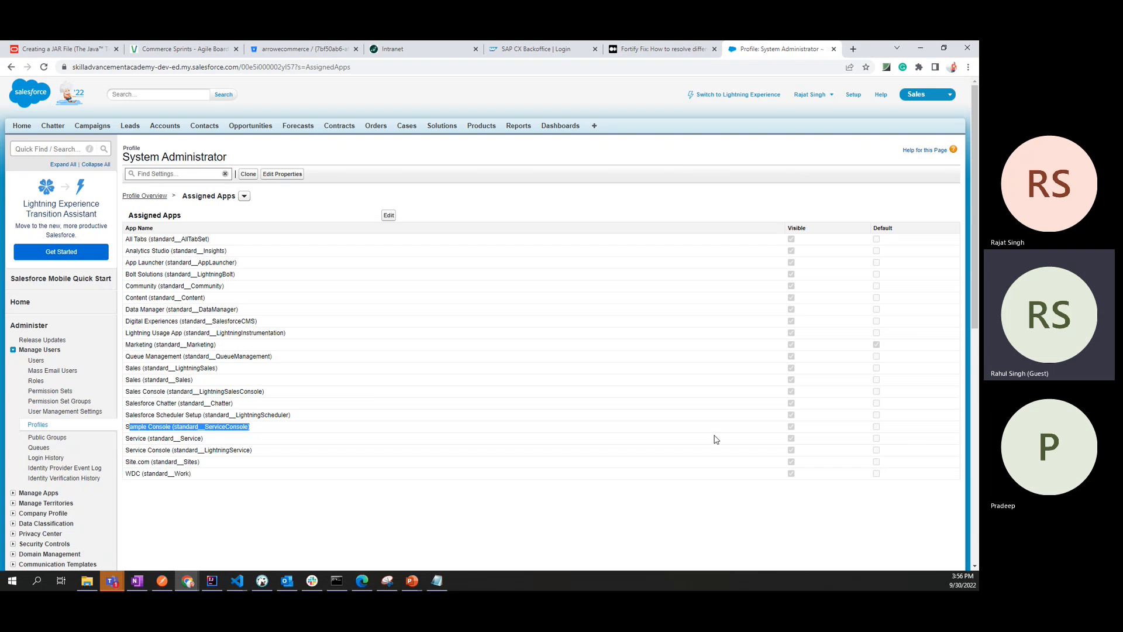
pyautogui.click(264, 217)
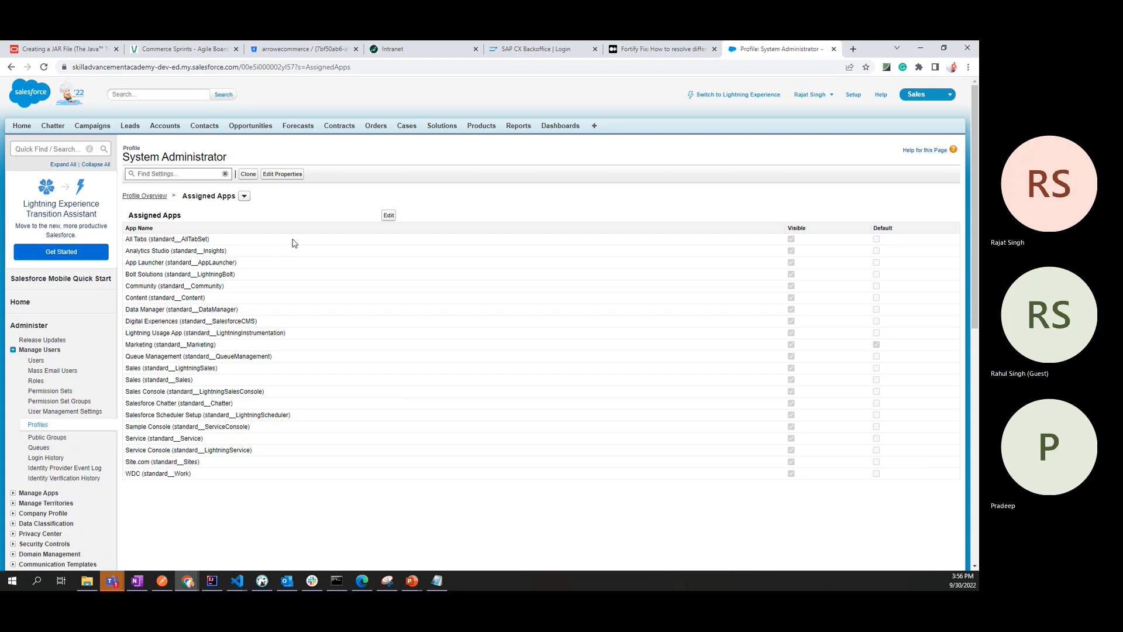
pyautogui.click(35, 361)
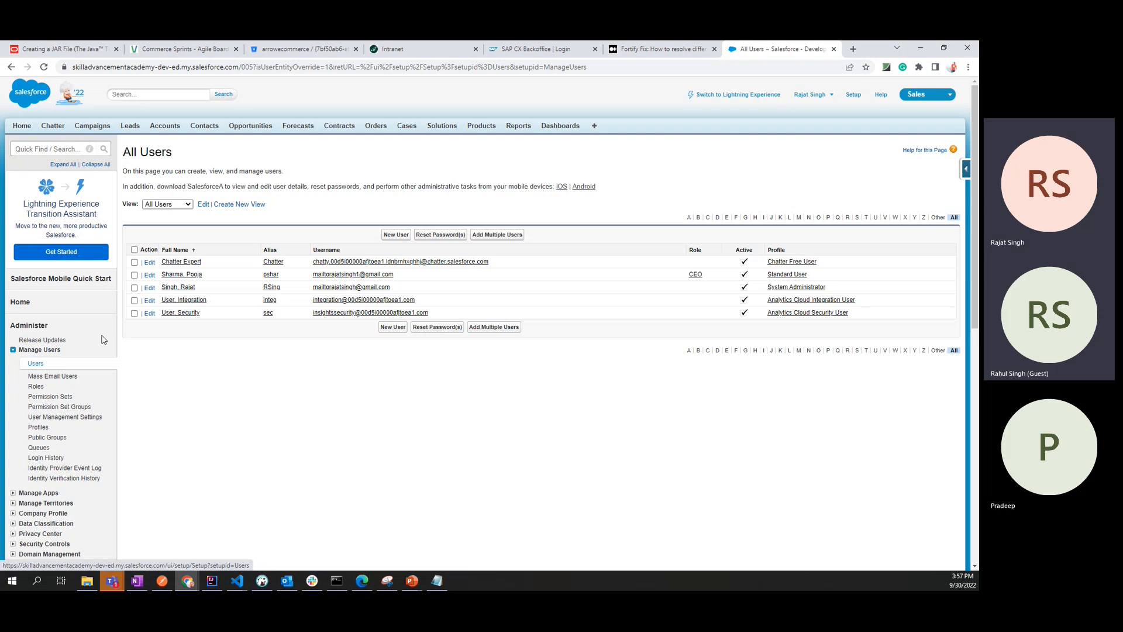
# Open the administrator's user record and follow its System Administrator profile link.
pyautogui.click(180, 289)
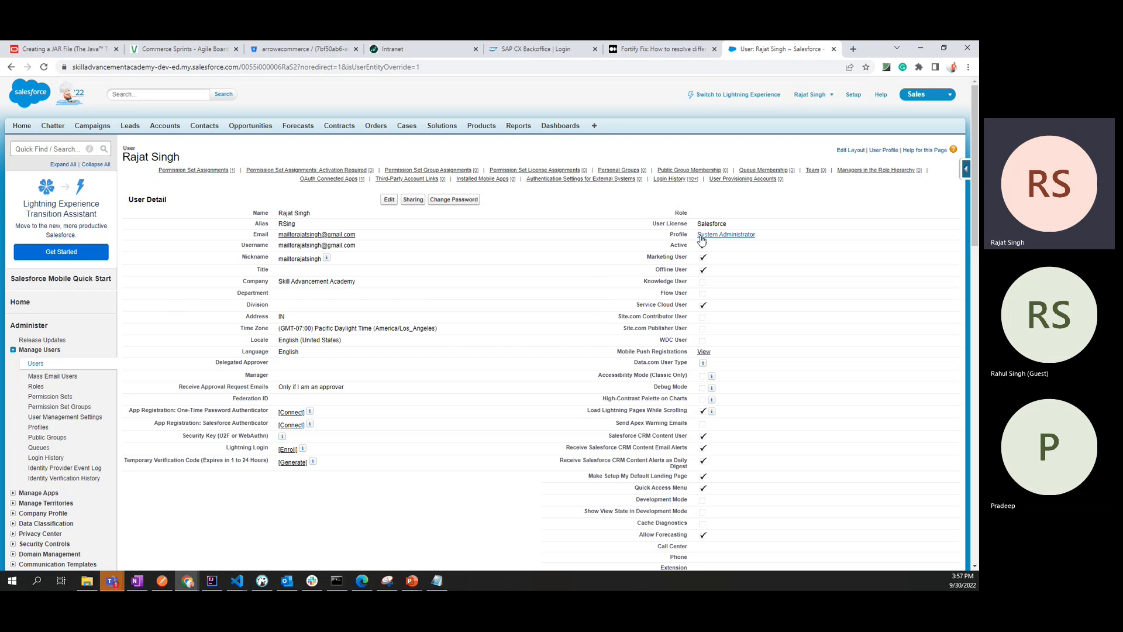
pyautogui.doubleClick(677, 235)
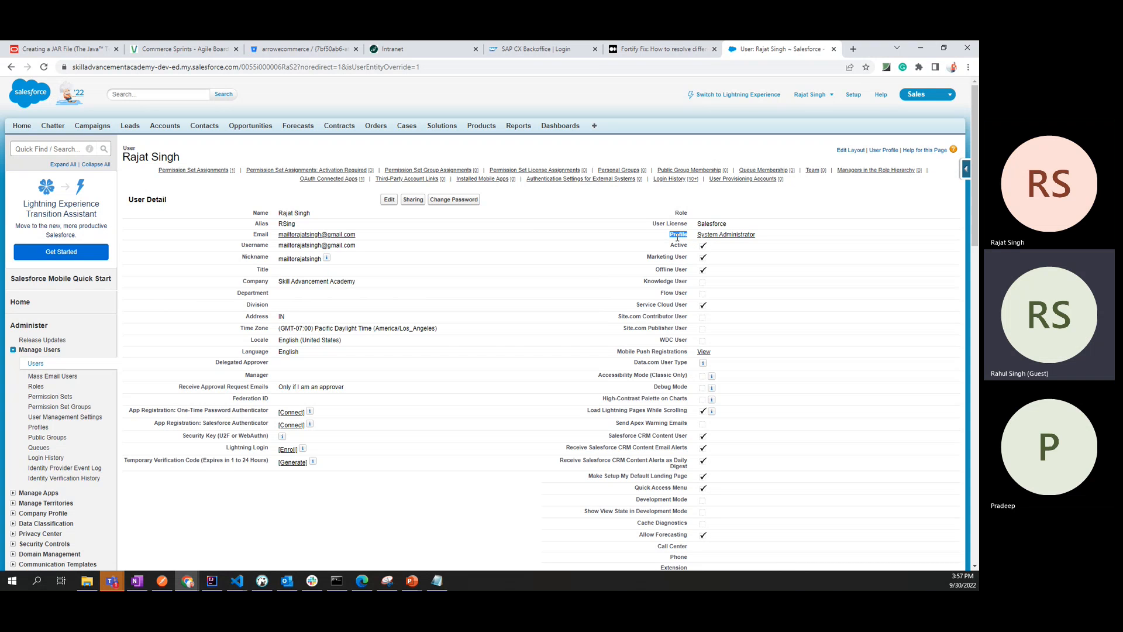
pyautogui.click(708, 236)
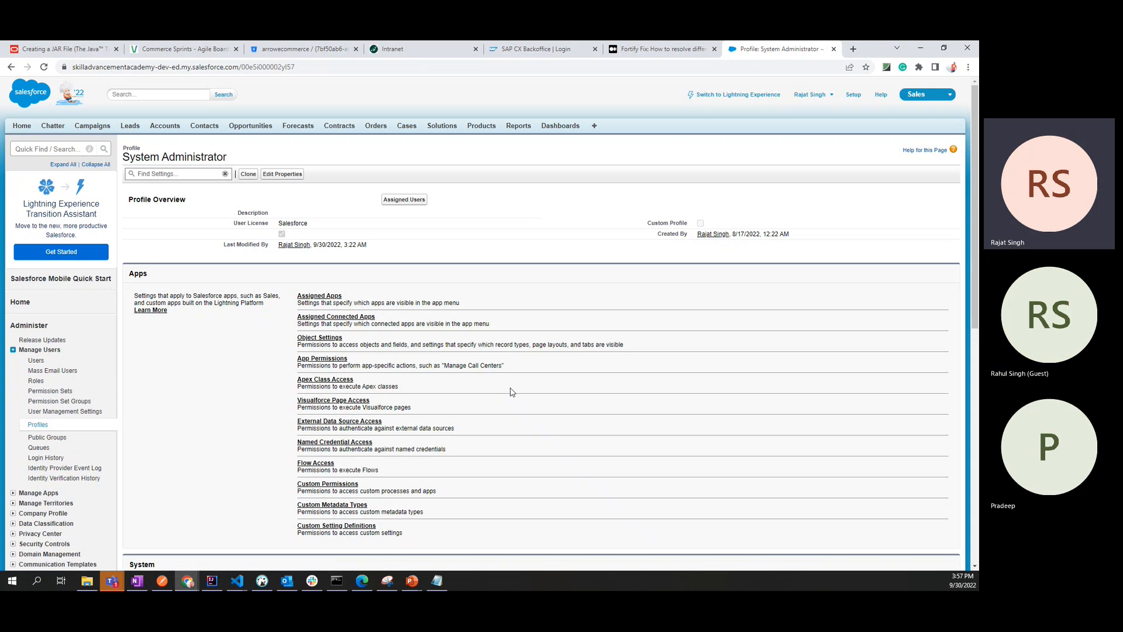
# Show the profile's Assigned Apps list including Sample Console, then open the app switcher.
pyautogui.click(316, 297)
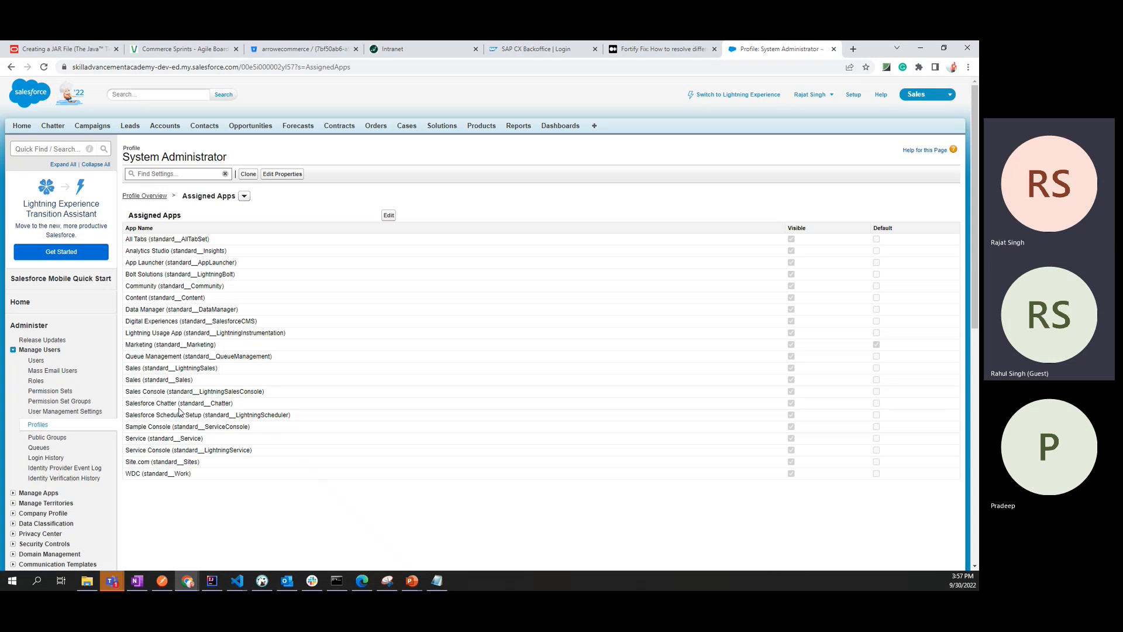
pyautogui.moveTo(126, 409); pyautogui.dragTo(233, 416)
pyautogui.click(256, 415)
pyautogui.click(926, 98)
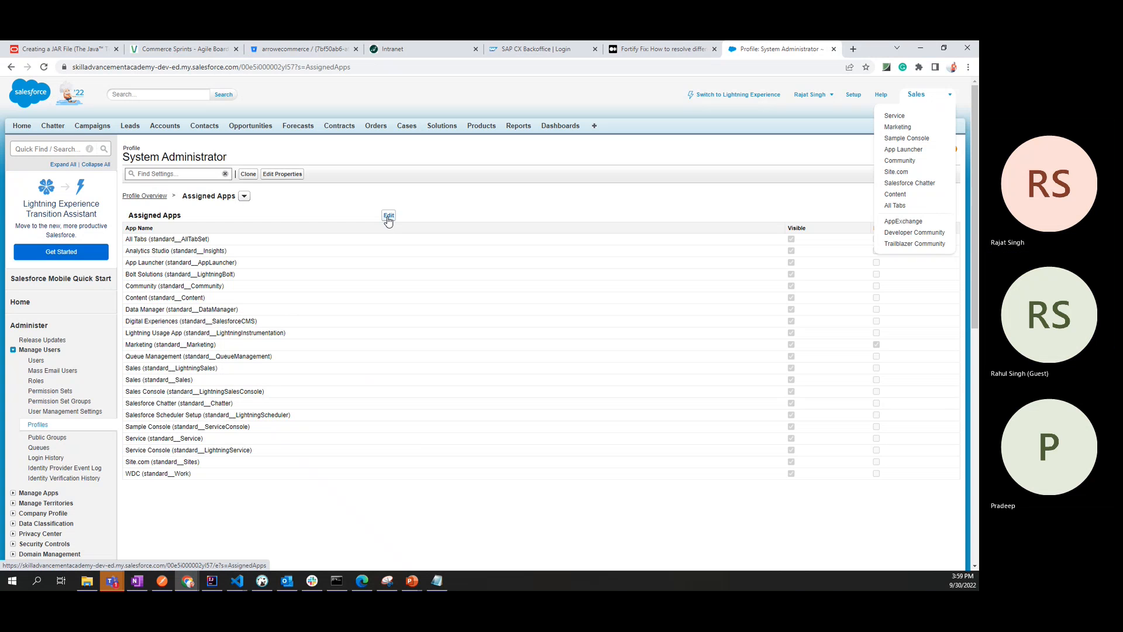
# Switch to Sample Console and open the first contact's record from the Contacts list.
pyautogui.click(915, 140)
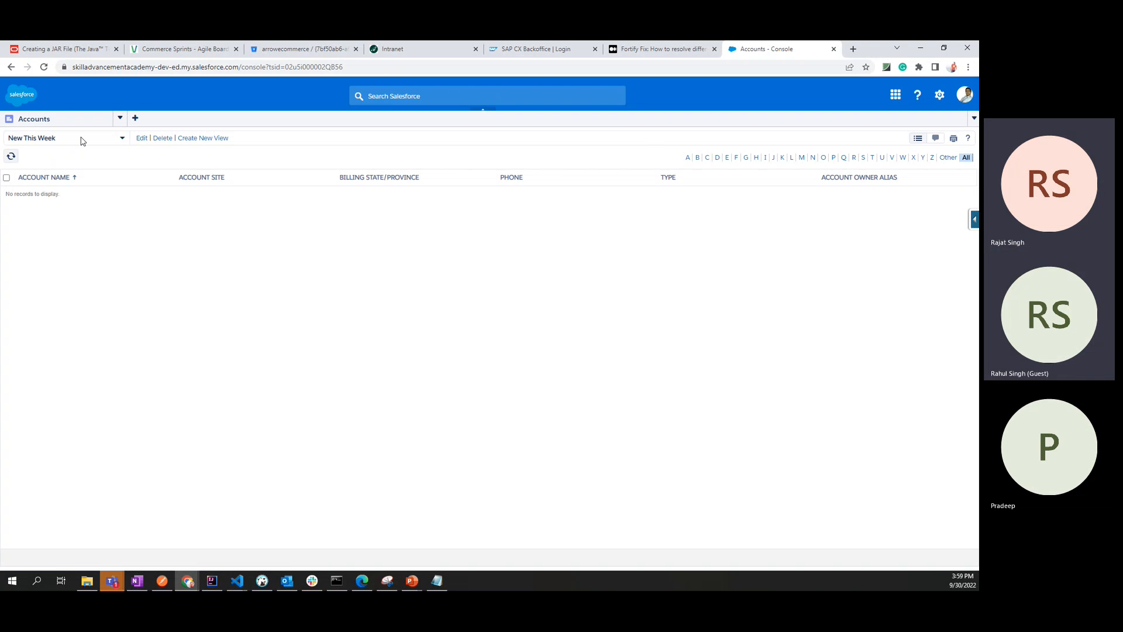
pyautogui.click(135, 118)
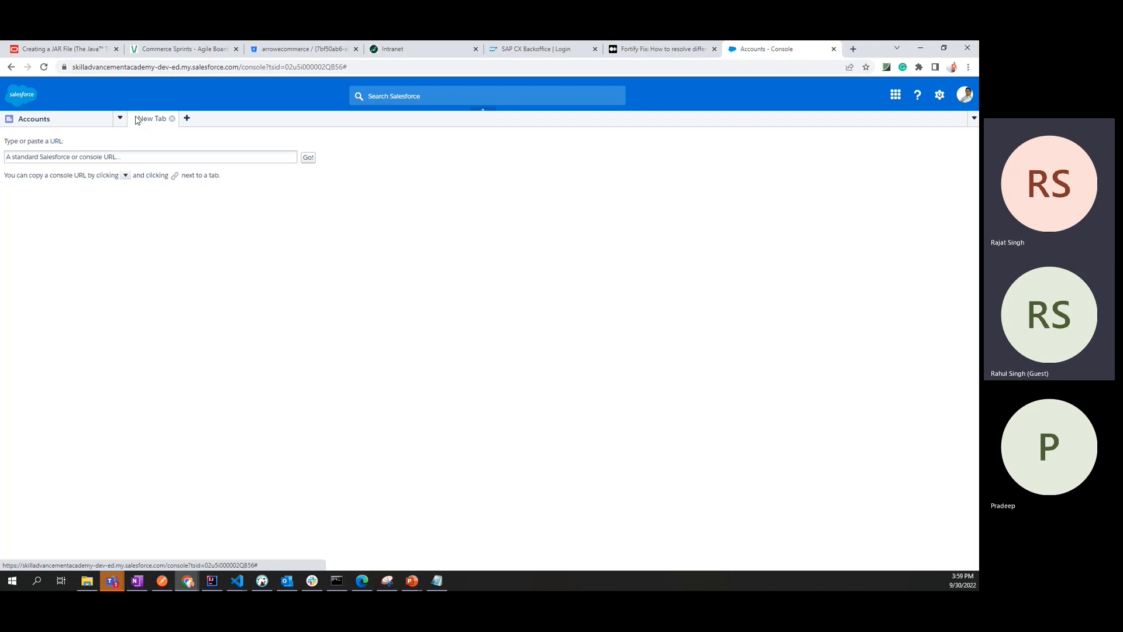
pyautogui.click(90, 120)
pyautogui.click(120, 118)
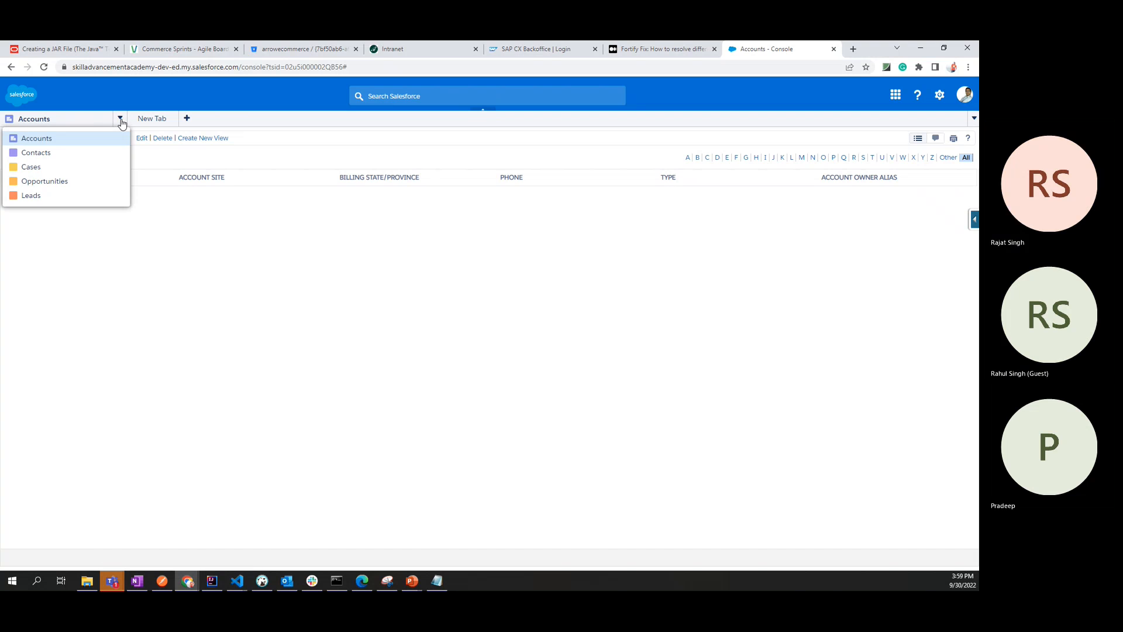
pyautogui.click(49, 153)
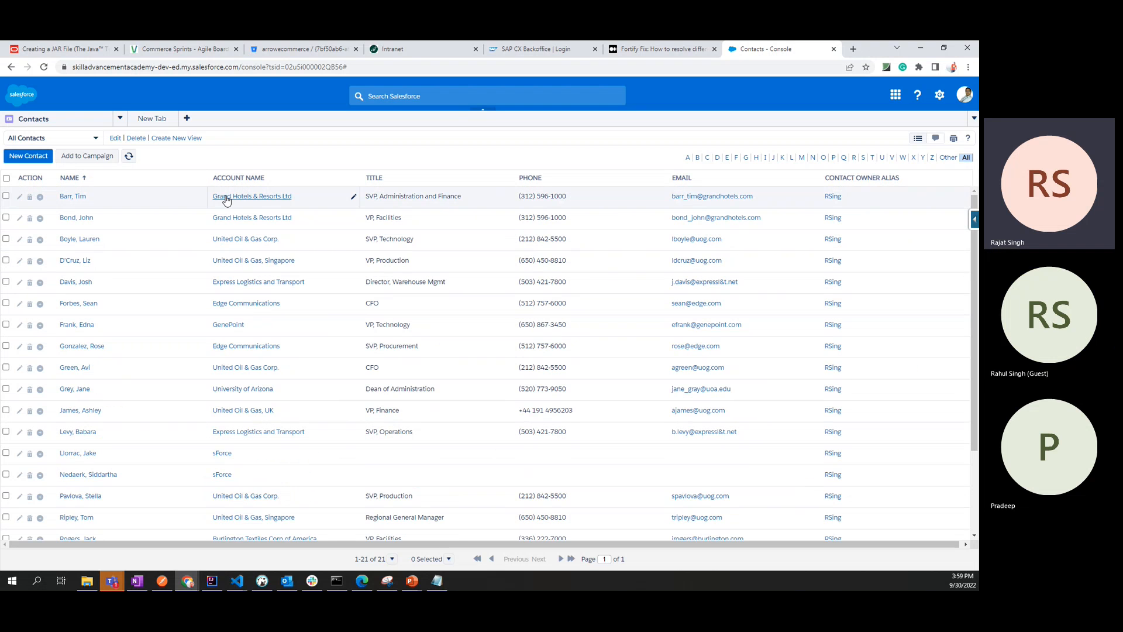
pyautogui.moveTo(73, 202)
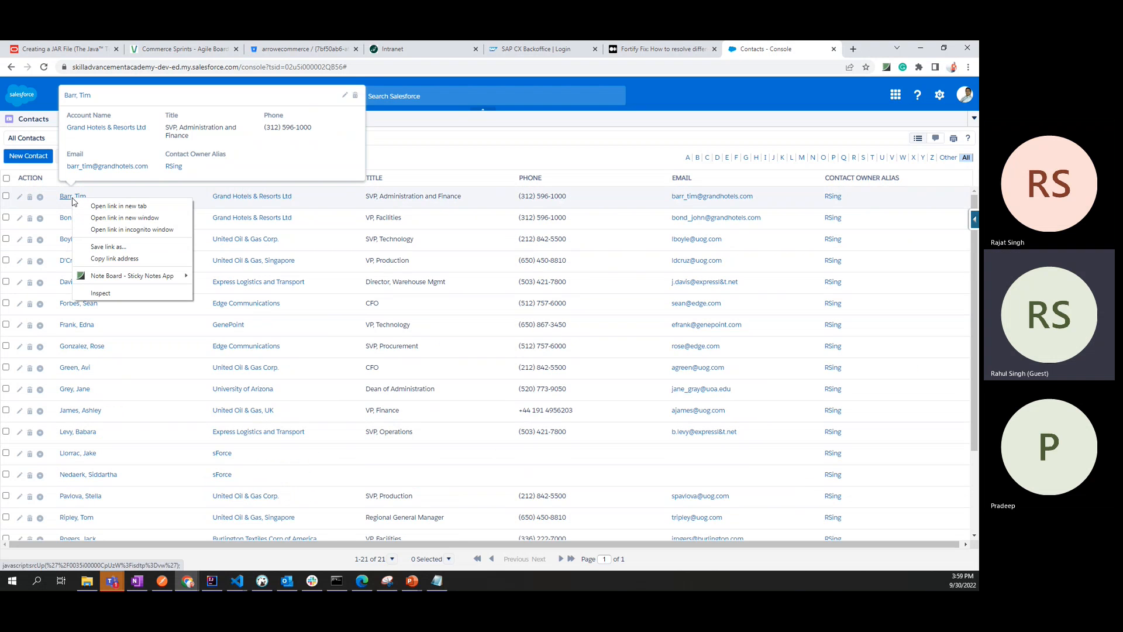
pyautogui.click(73, 201)
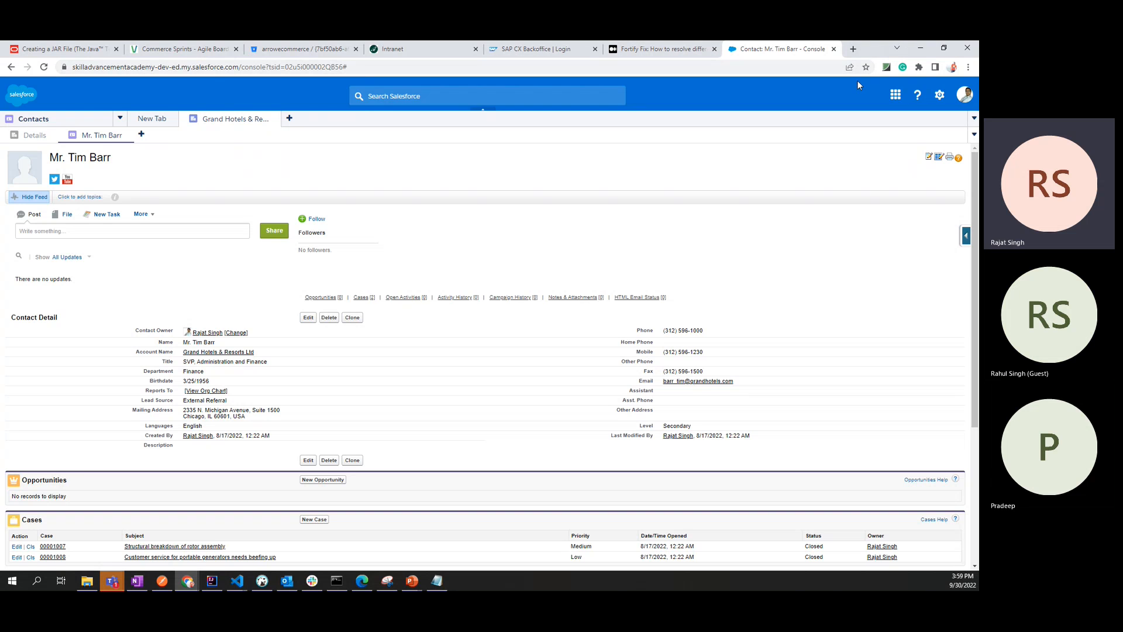
# Browse Cases, Accounts and Leads, open the first lead's record, then show the New Tab page.
pyautogui.click(141, 121)
pyautogui.click(120, 121)
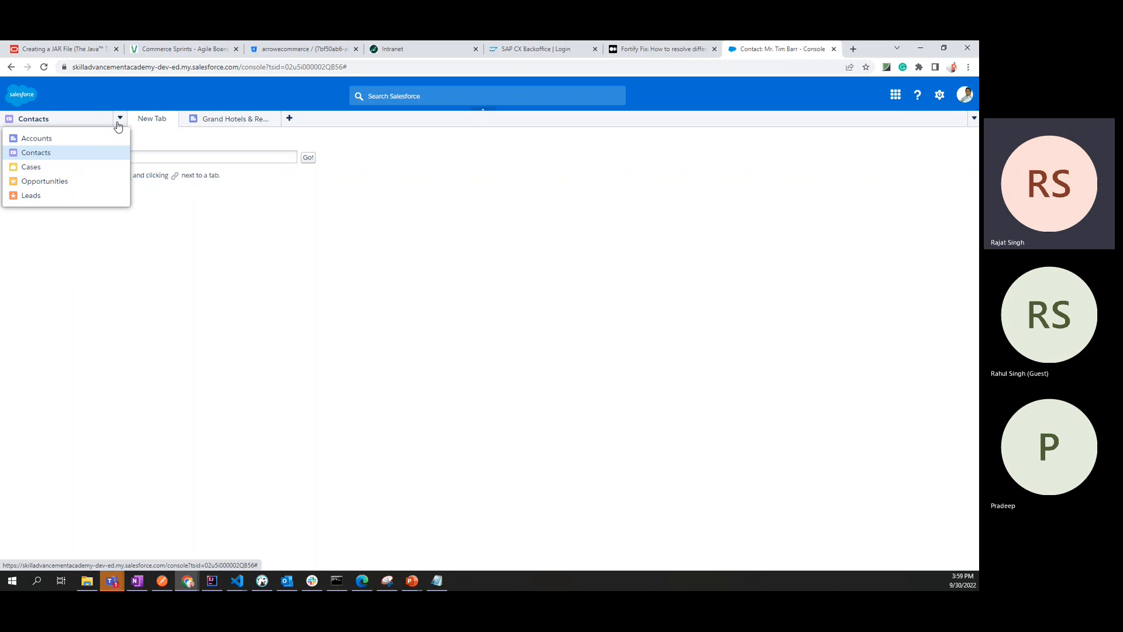
pyautogui.click(51, 170)
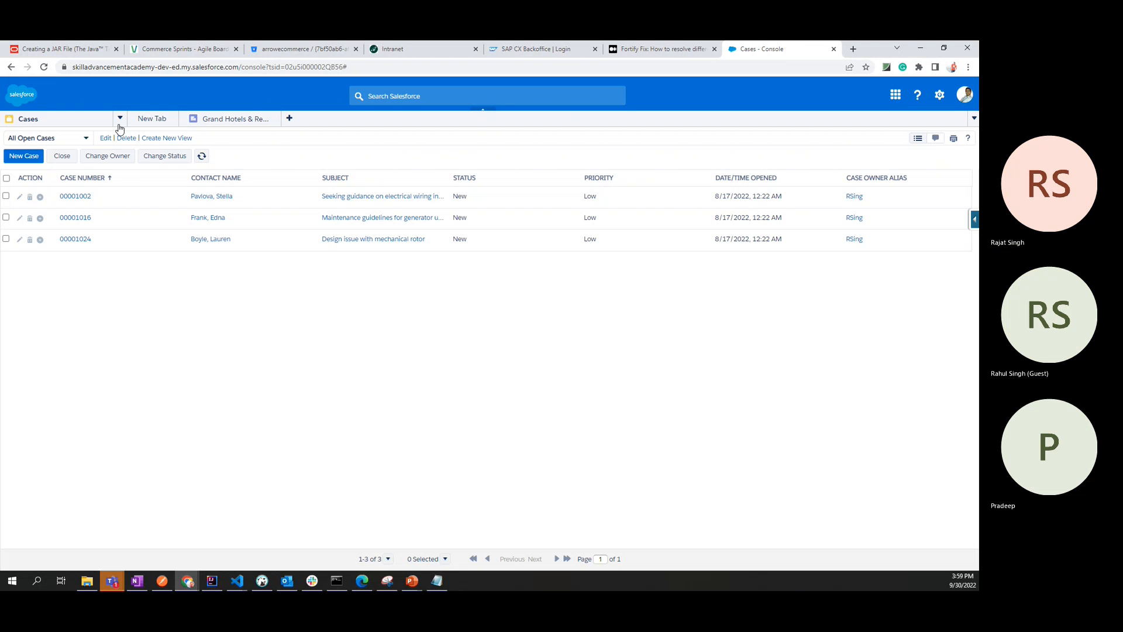
pyautogui.click(120, 119)
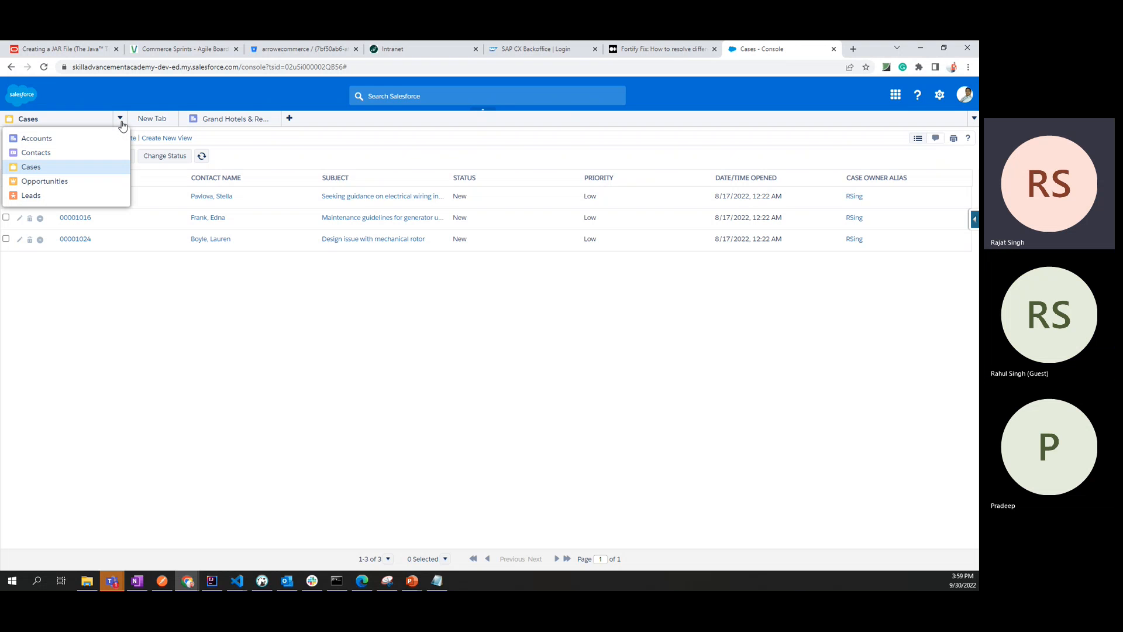
pyautogui.click(104, 139)
pyautogui.click(120, 121)
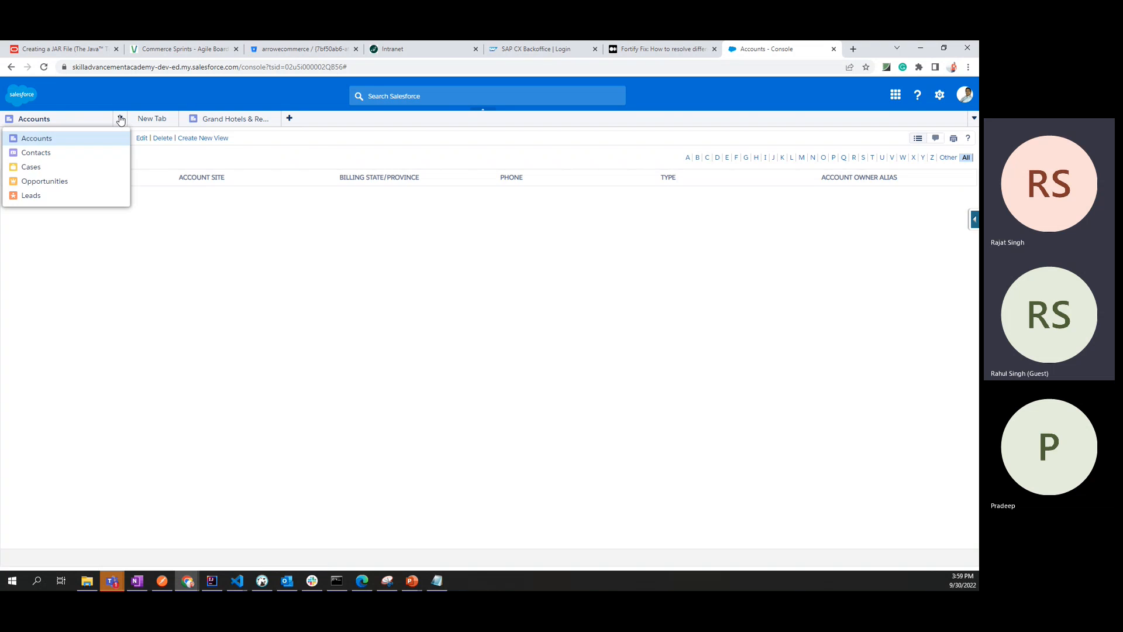
pyautogui.click(82, 195)
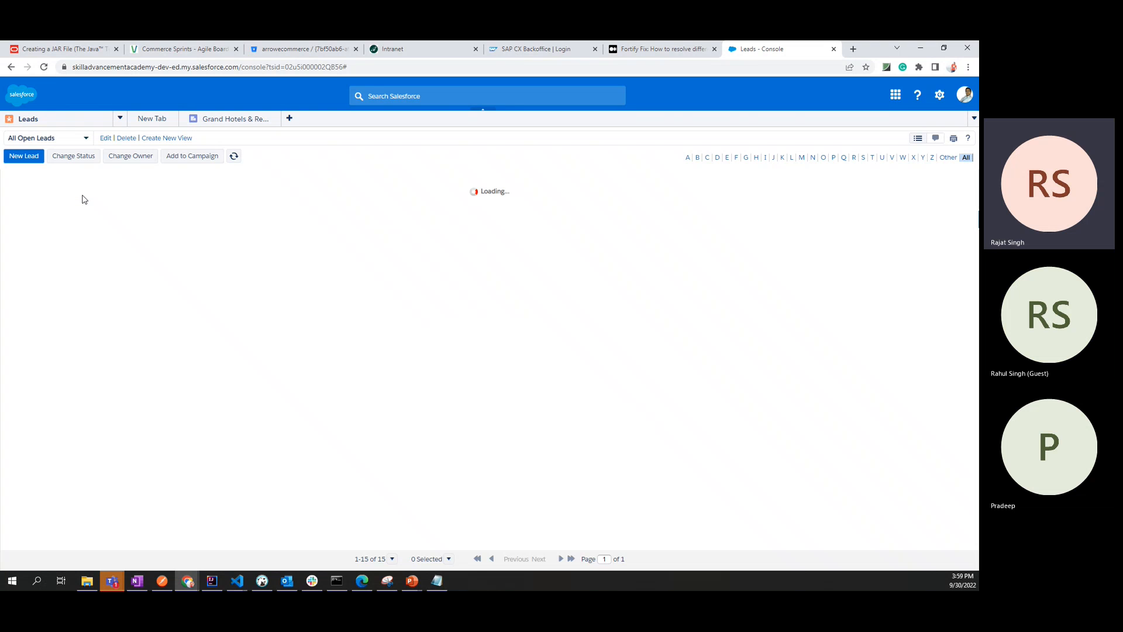
pyautogui.moveTo(82, 198)
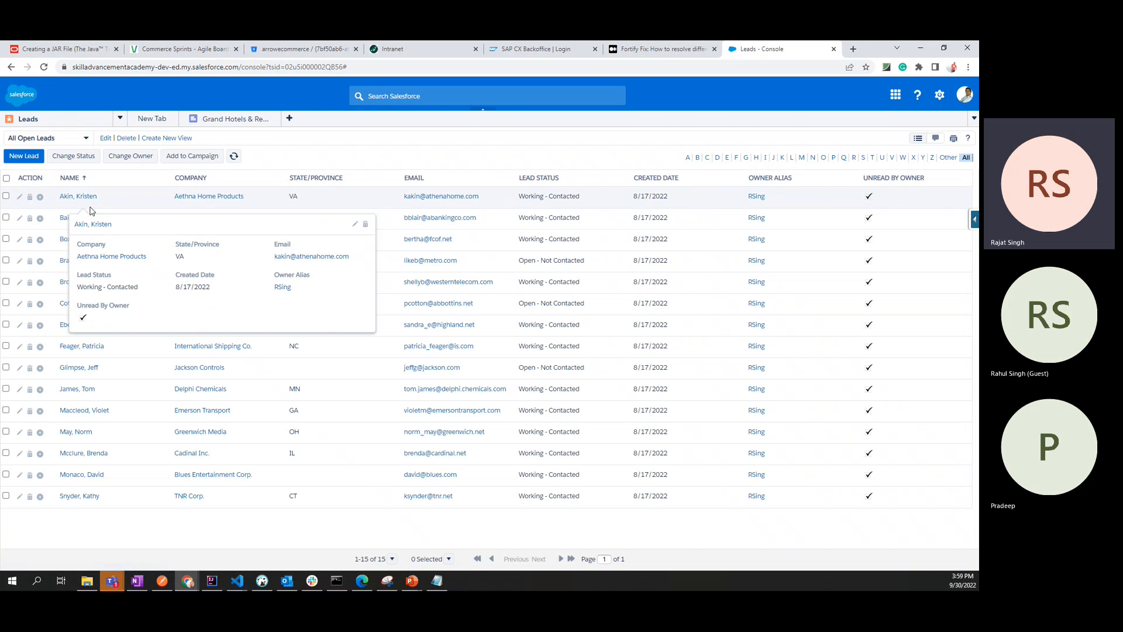
pyautogui.click(74, 199)
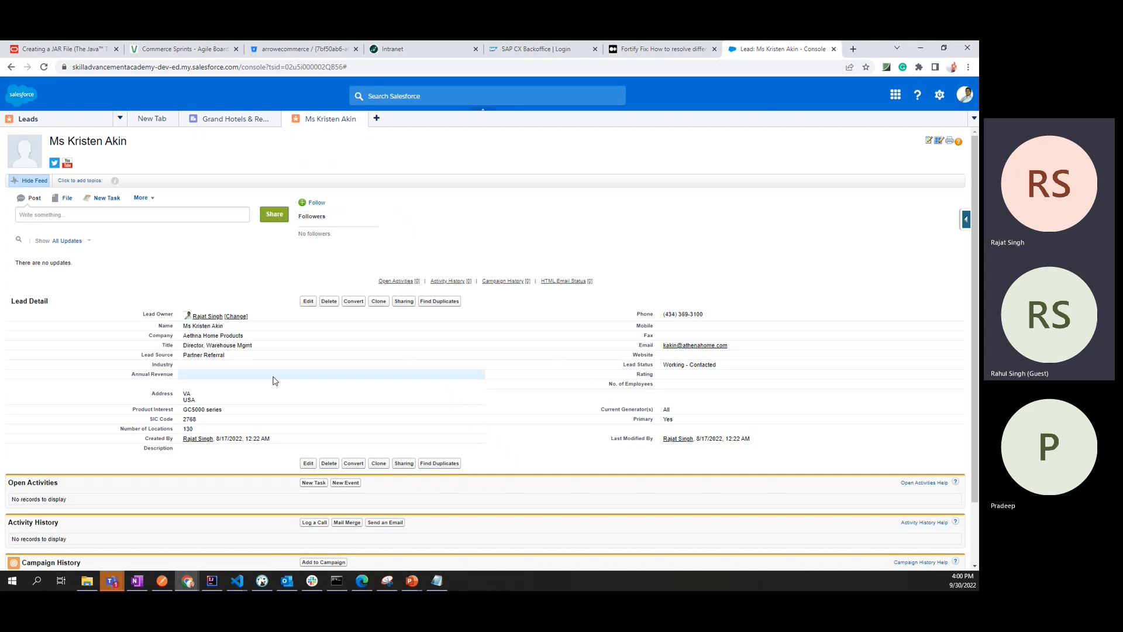
pyautogui.click(119, 118)
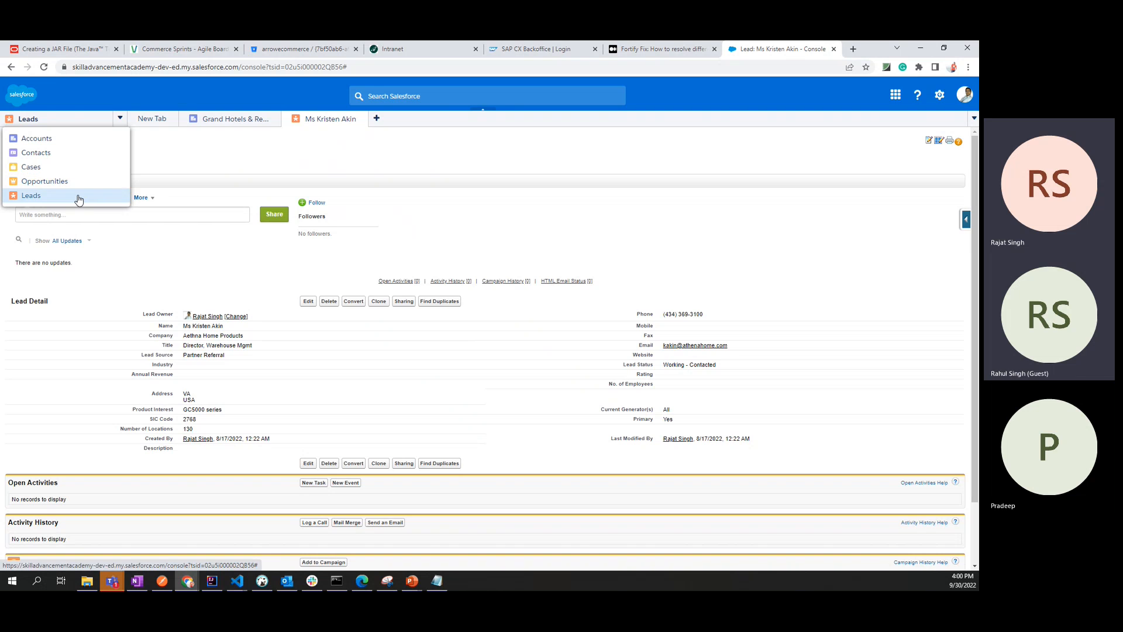
pyautogui.click(85, 194)
pyautogui.click(148, 120)
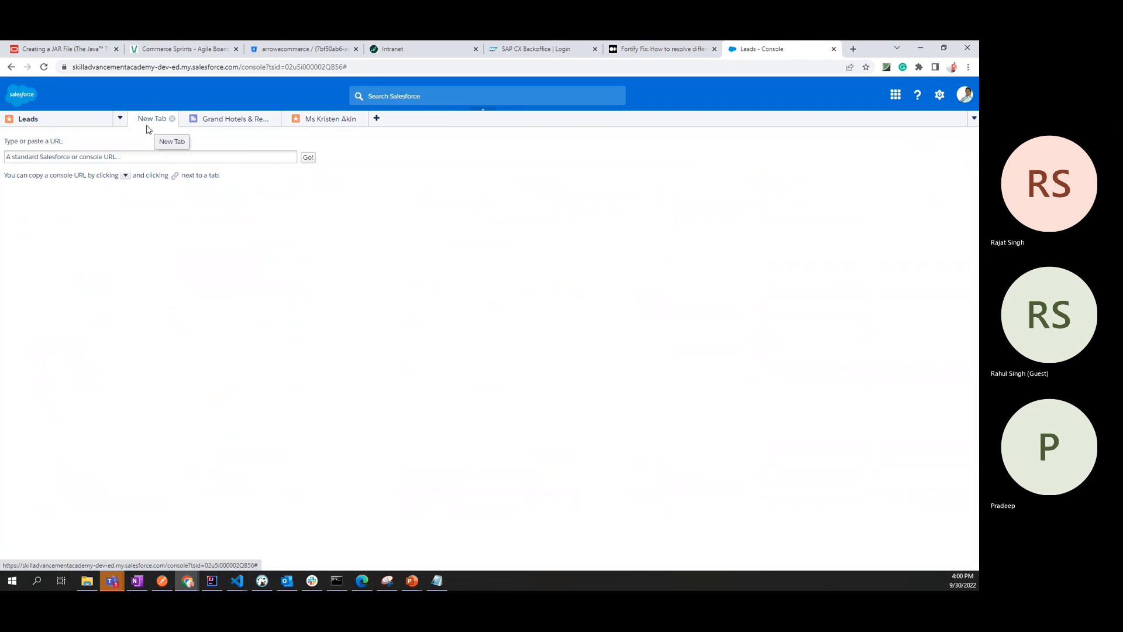
# Type 'le' in the New Tab URL box, then return to the All Open Leads list.
pyautogui.write('le')
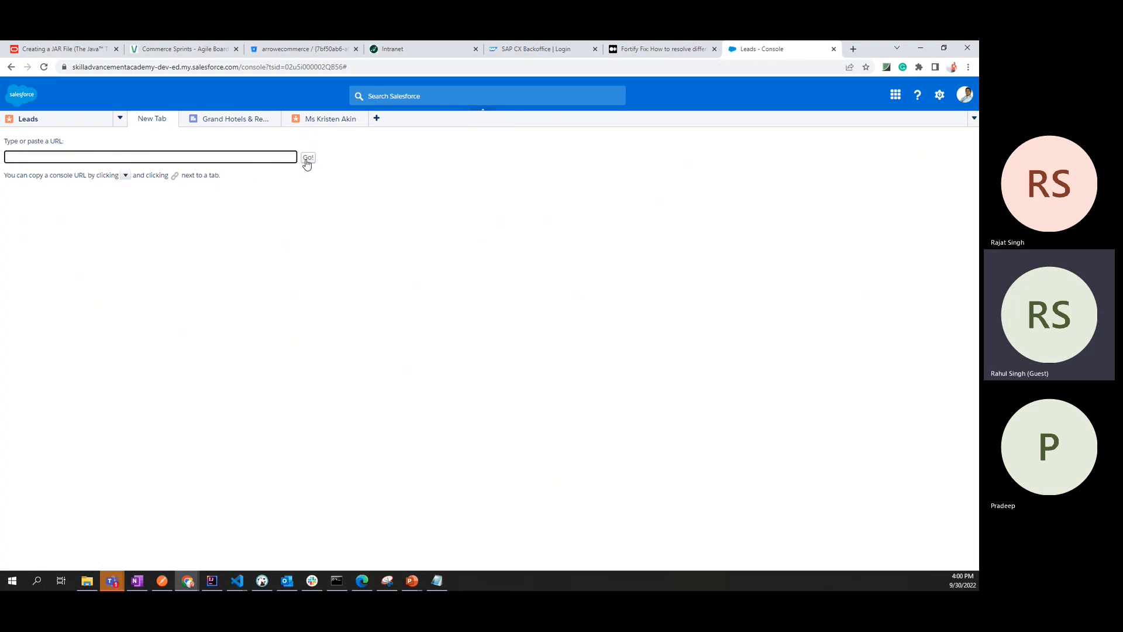
pyautogui.click(129, 178)
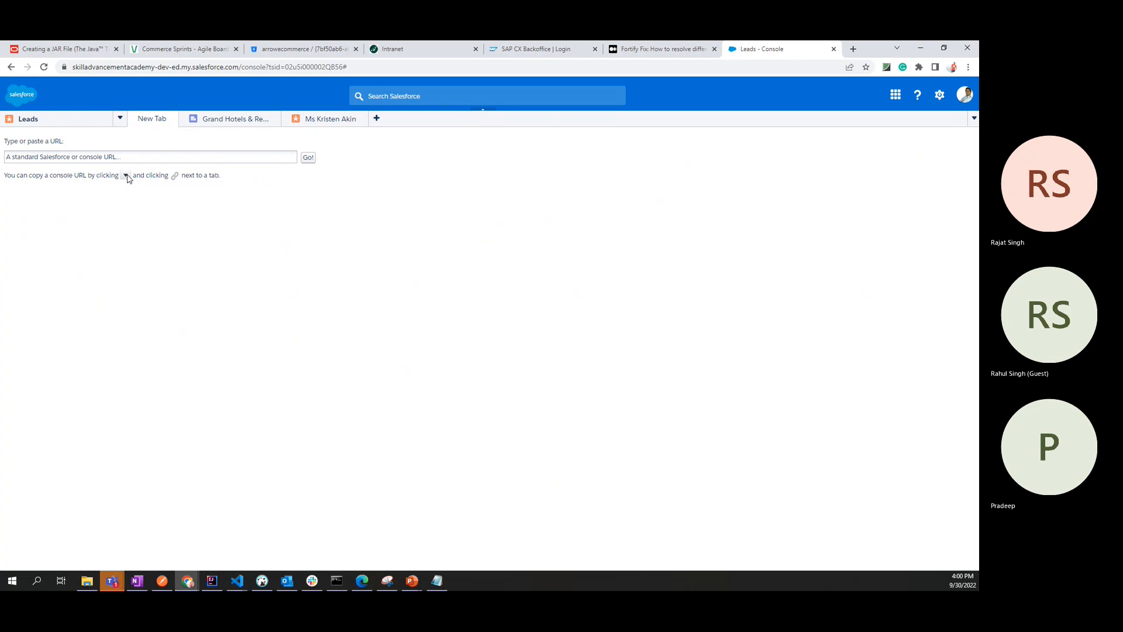
pyautogui.click(50, 156)
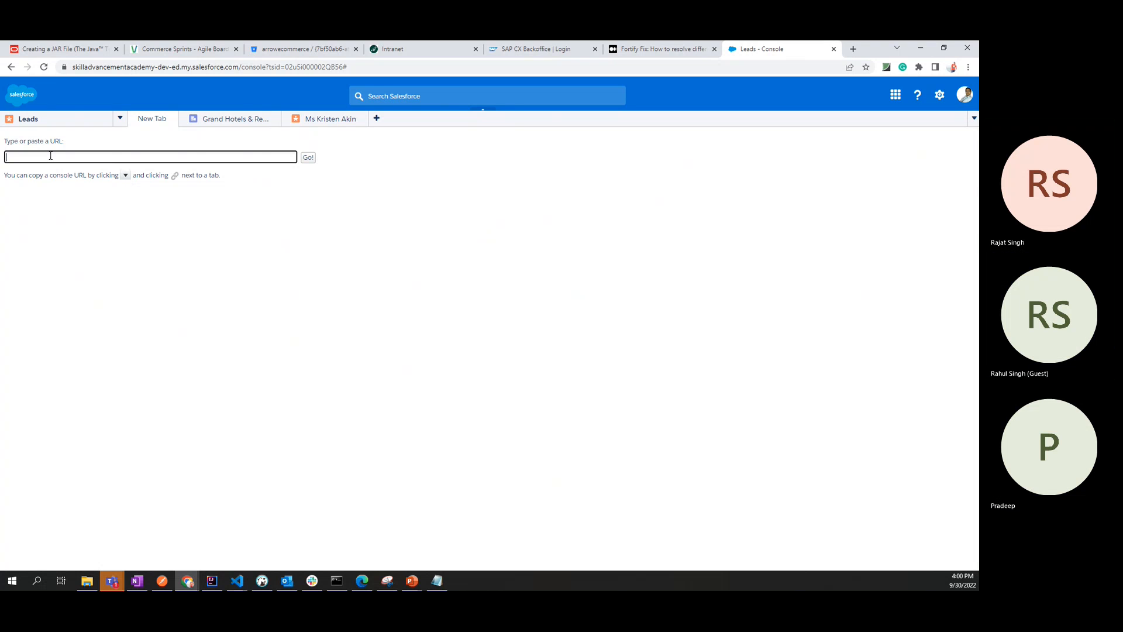
pyautogui.click(148, 271)
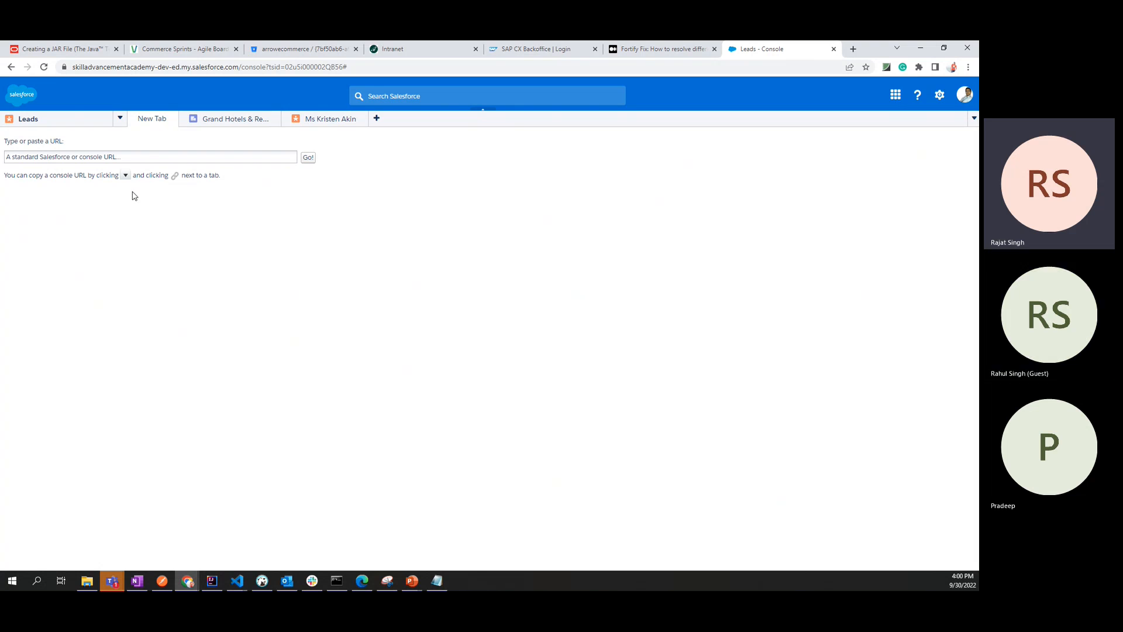
pyautogui.click(237, 159)
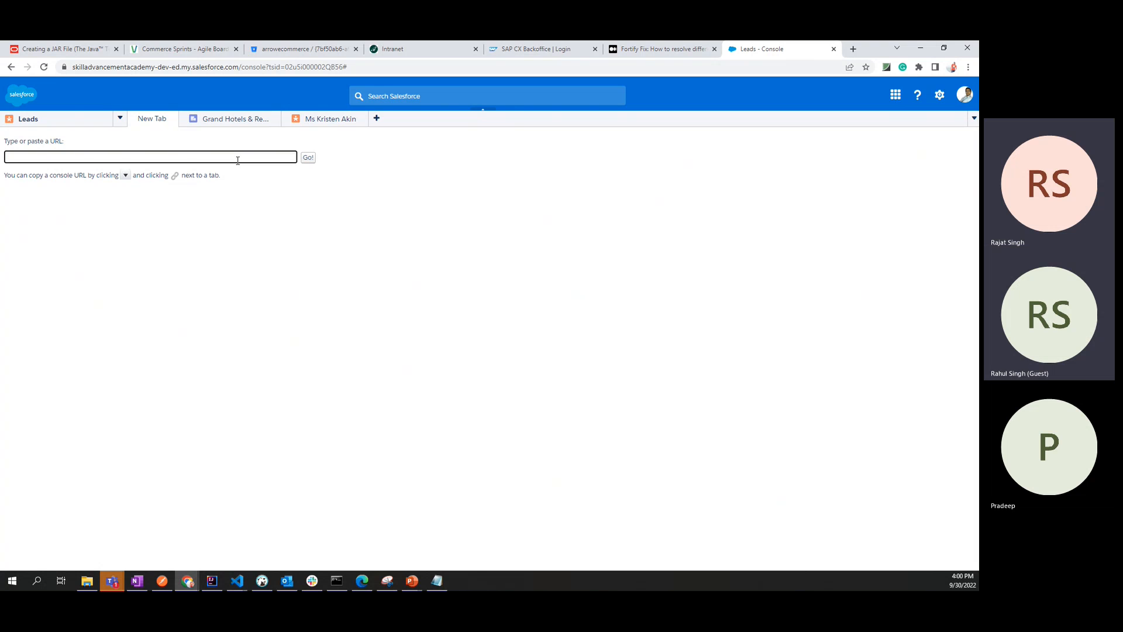
pyautogui.click(93, 122)
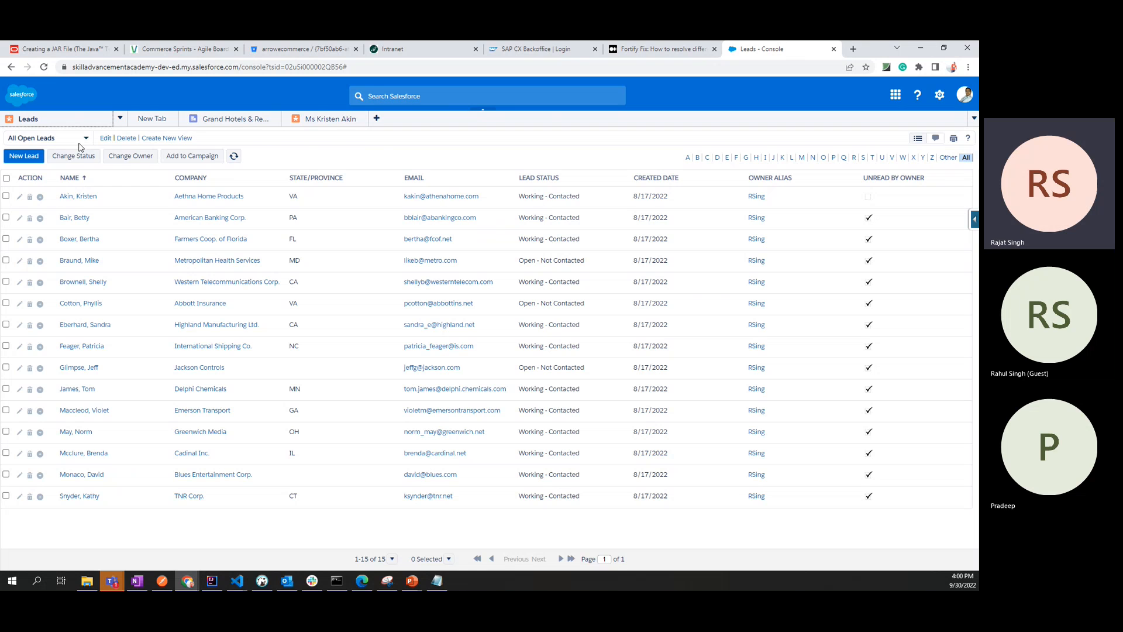
# Switch the console workspace from Leads to Contacts and close the empty New Tab.
pyautogui.click(86, 141)
pyautogui.click(88, 121)
pyautogui.click(120, 118)
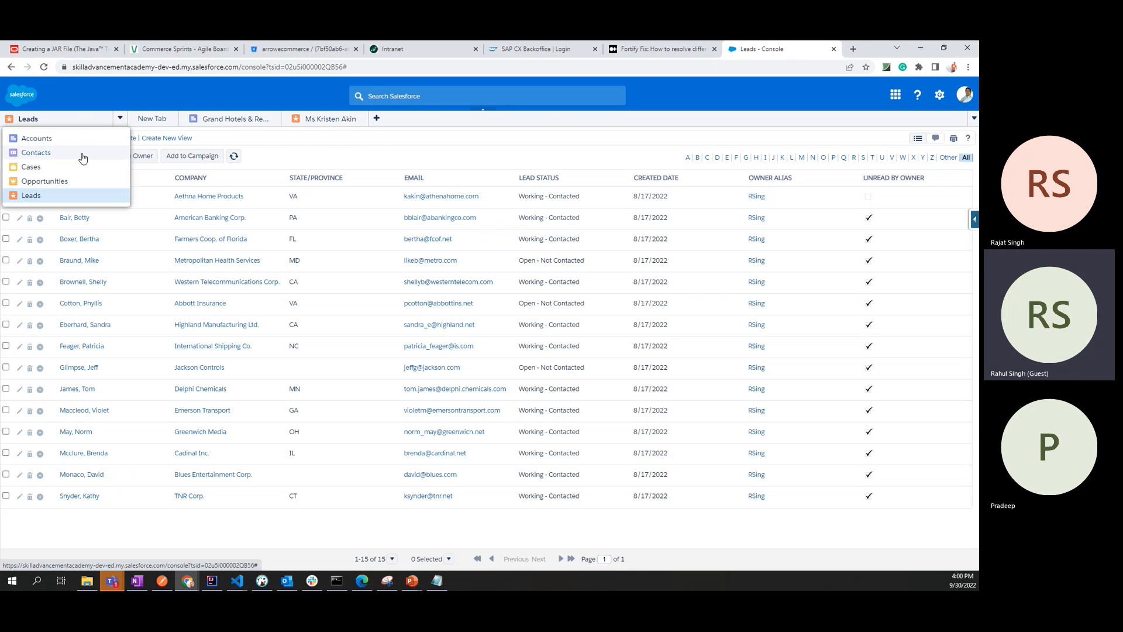
pyautogui.rightClick(83, 157)
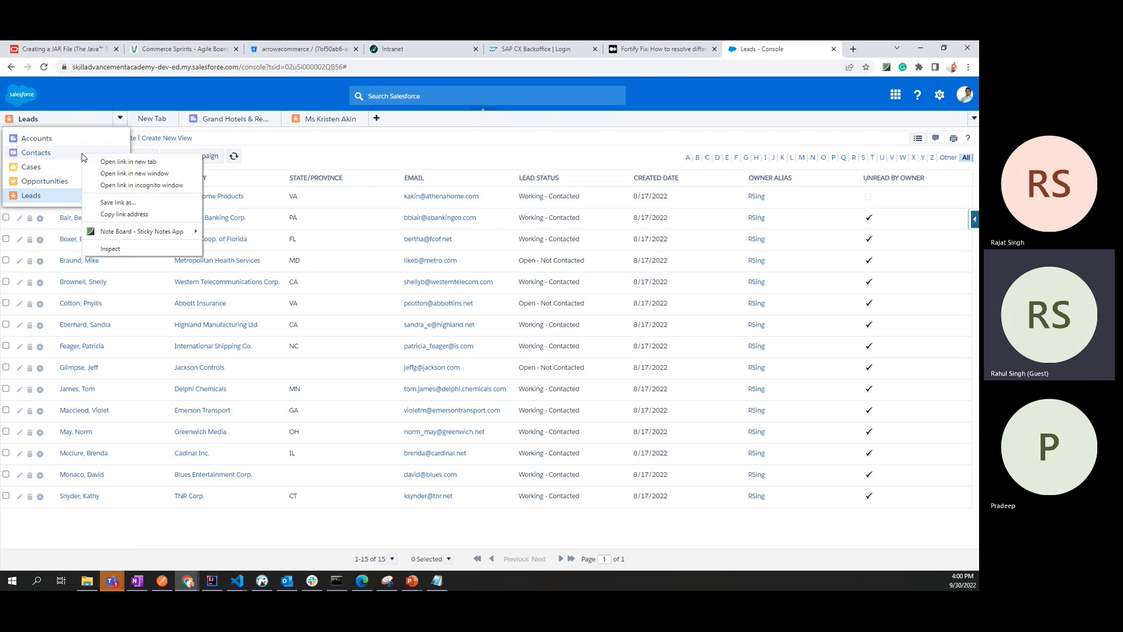
pyautogui.click(26, 154)
pyautogui.click(27, 153)
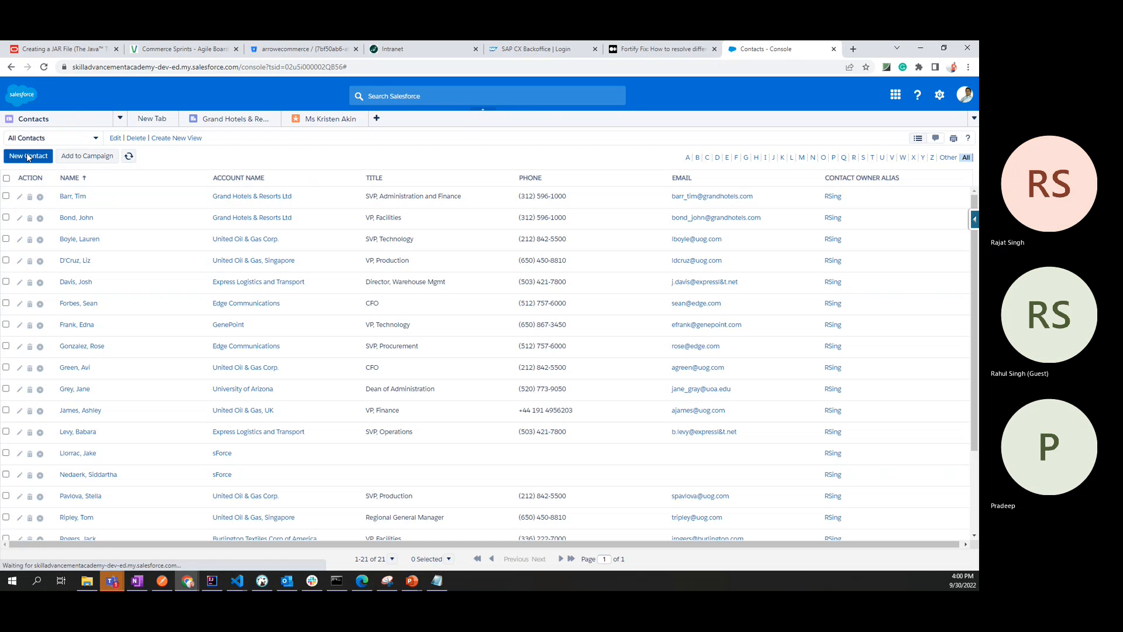
pyautogui.click(94, 139)
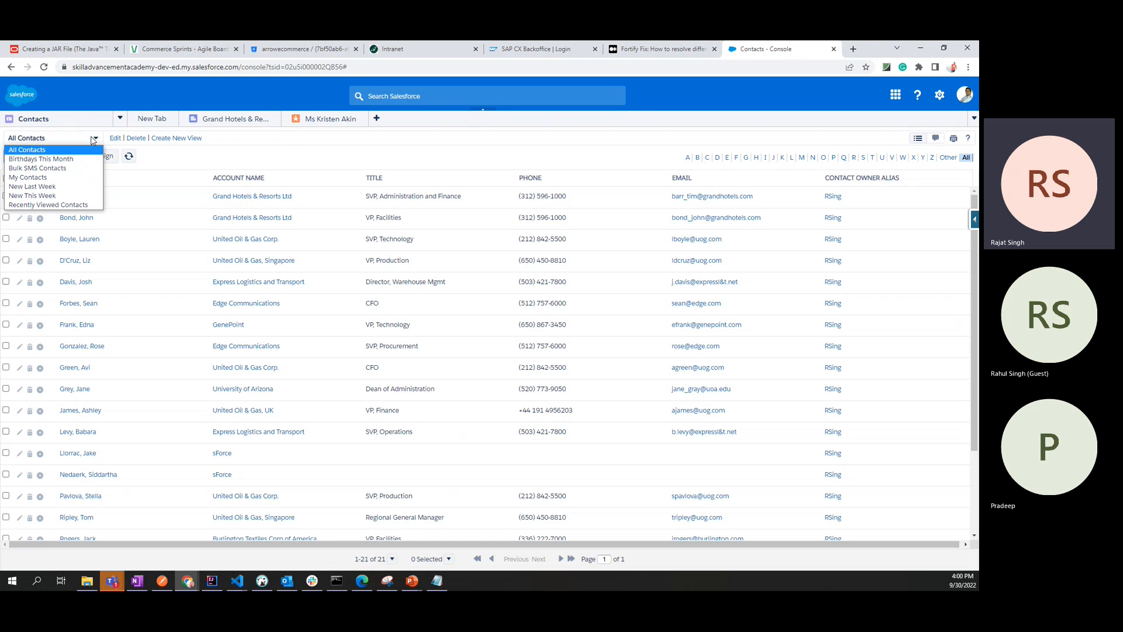
pyautogui.click(309, 145)
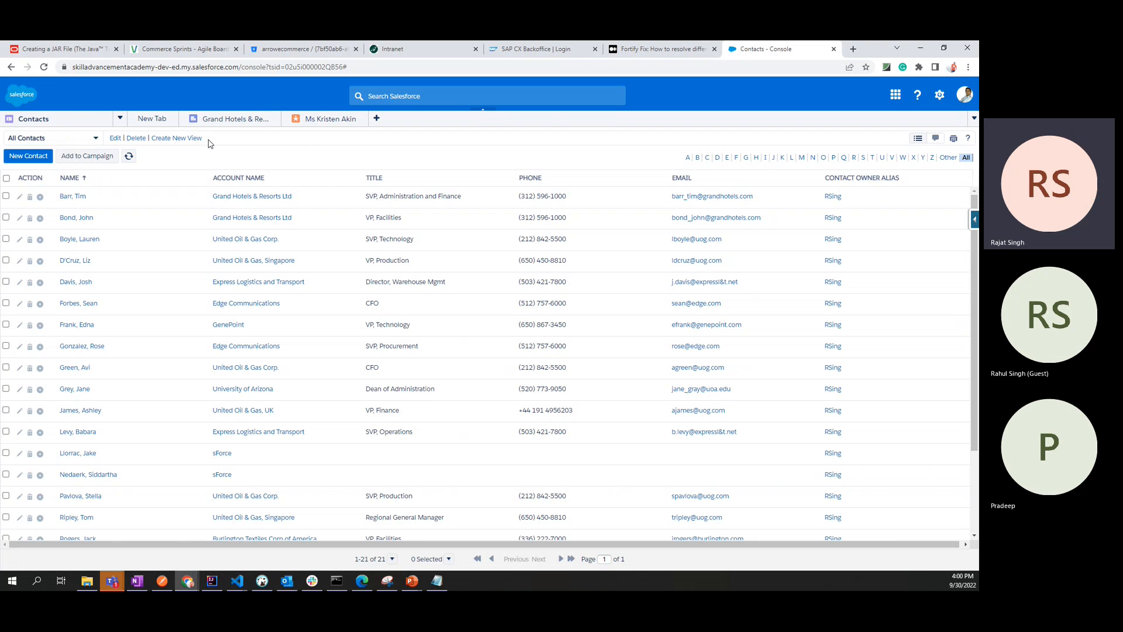
pyautogui.click(170, 118)
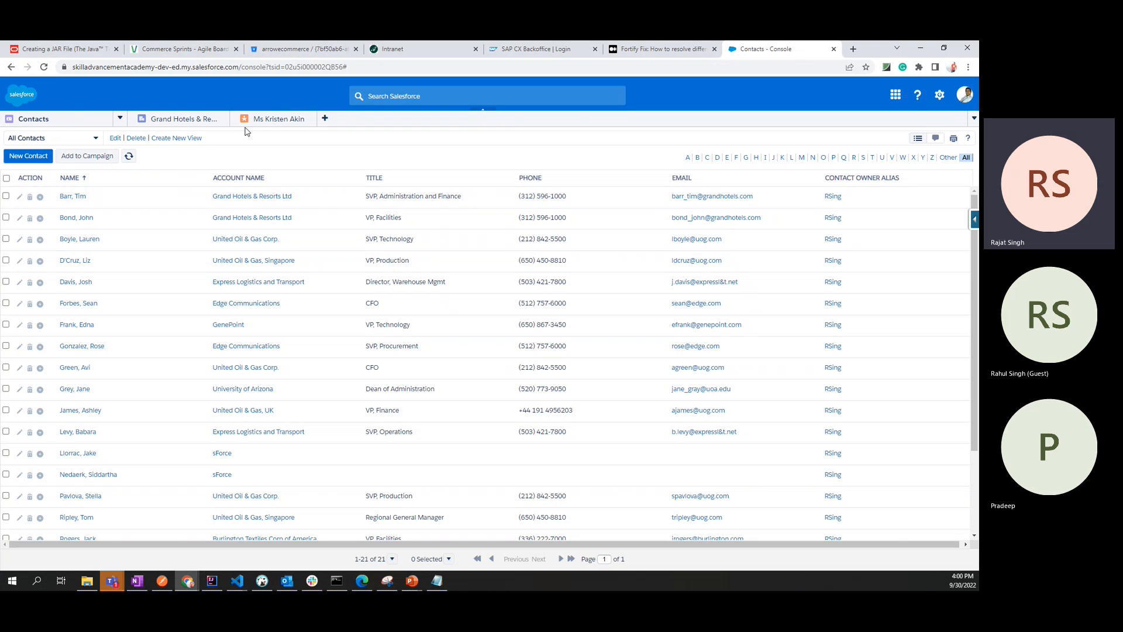
# Open the two Grand Hotels & Resorts Ltd contacts from All Contacts as subtabs.
pyautogui.click(73, 196)
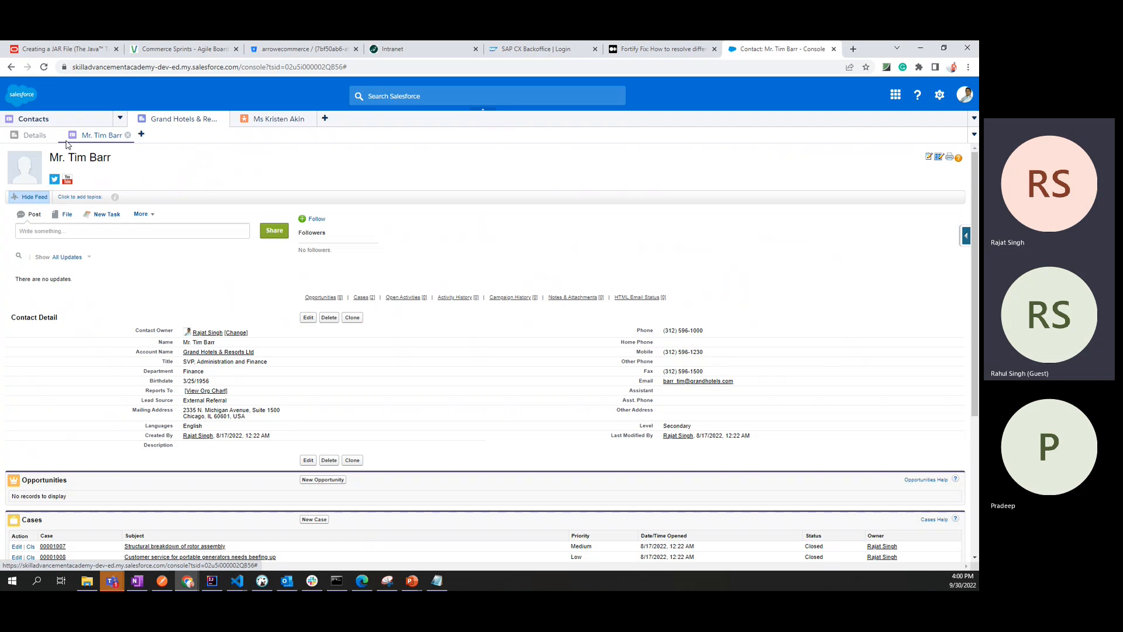
pyautogui.click(34, 136)
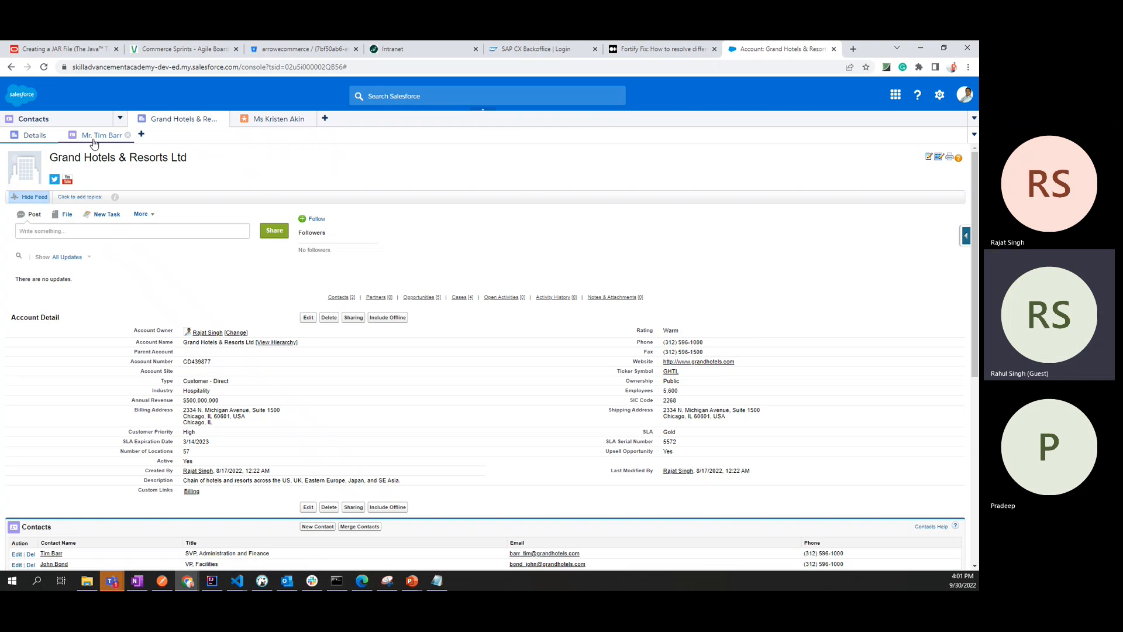
pyautogui.click(95, 138)
pyautogui.click(70, 119)
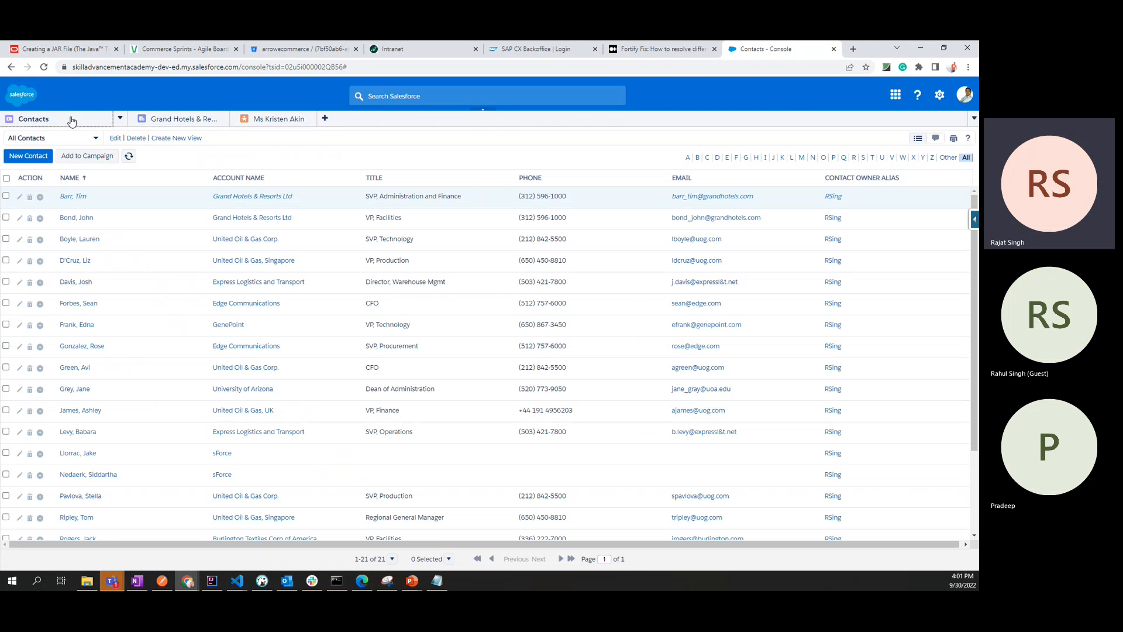
pyautogui.click(81, 220)
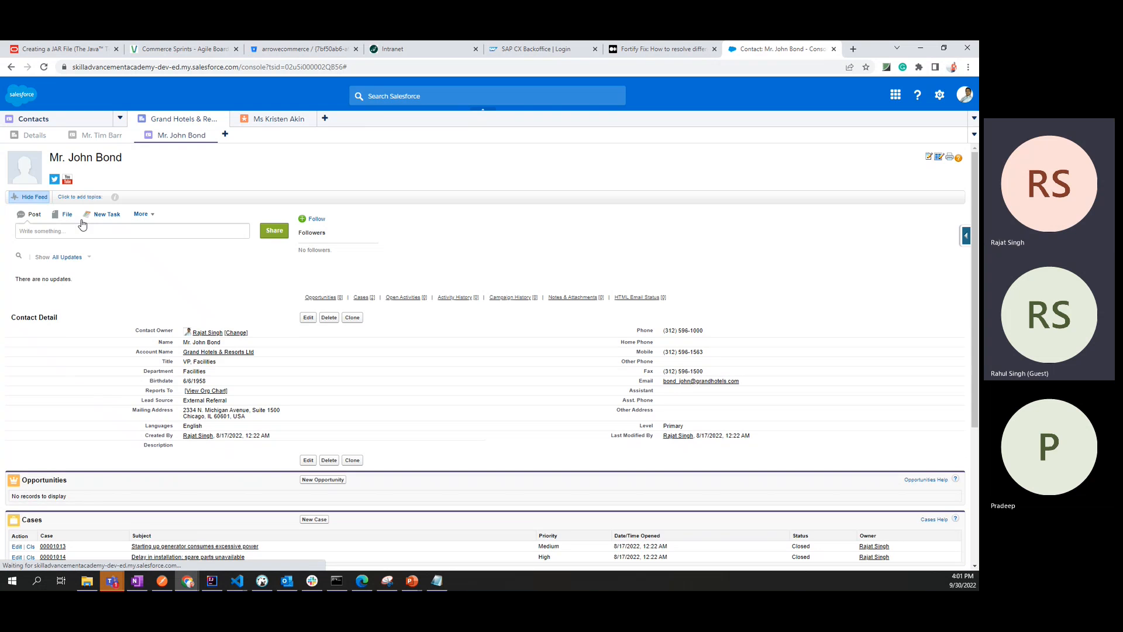
pyautogui.click(53, 122)
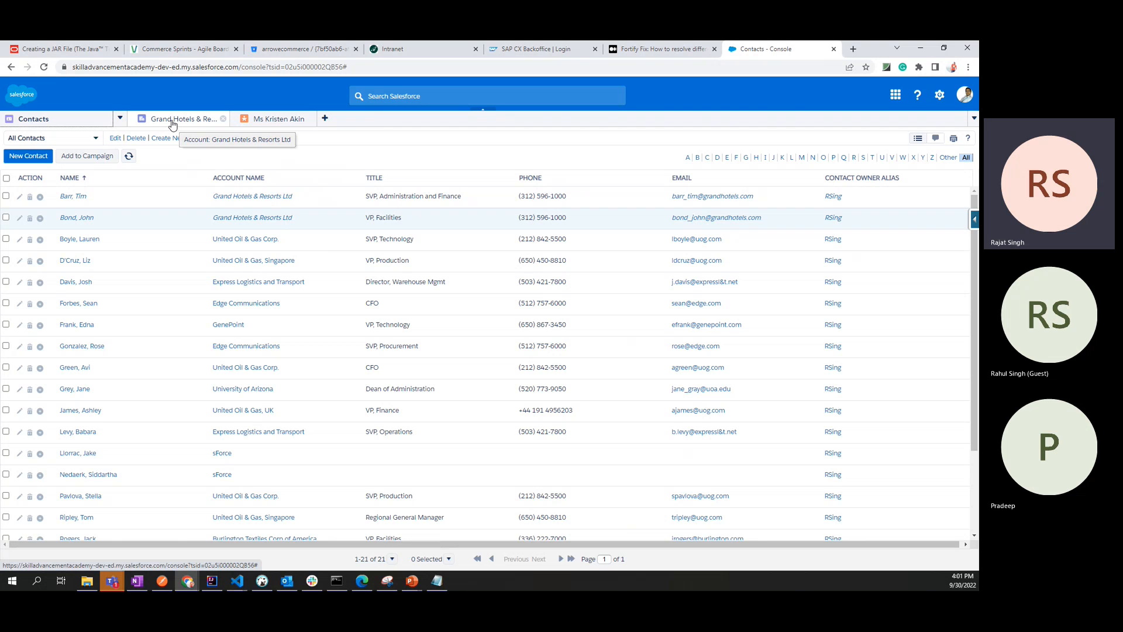
# Move between the two contact subtabs and the Grand Hotels account, then return to All Contacts.
pyautogui.click(89, 135)
pyautogui.click(37, 138)
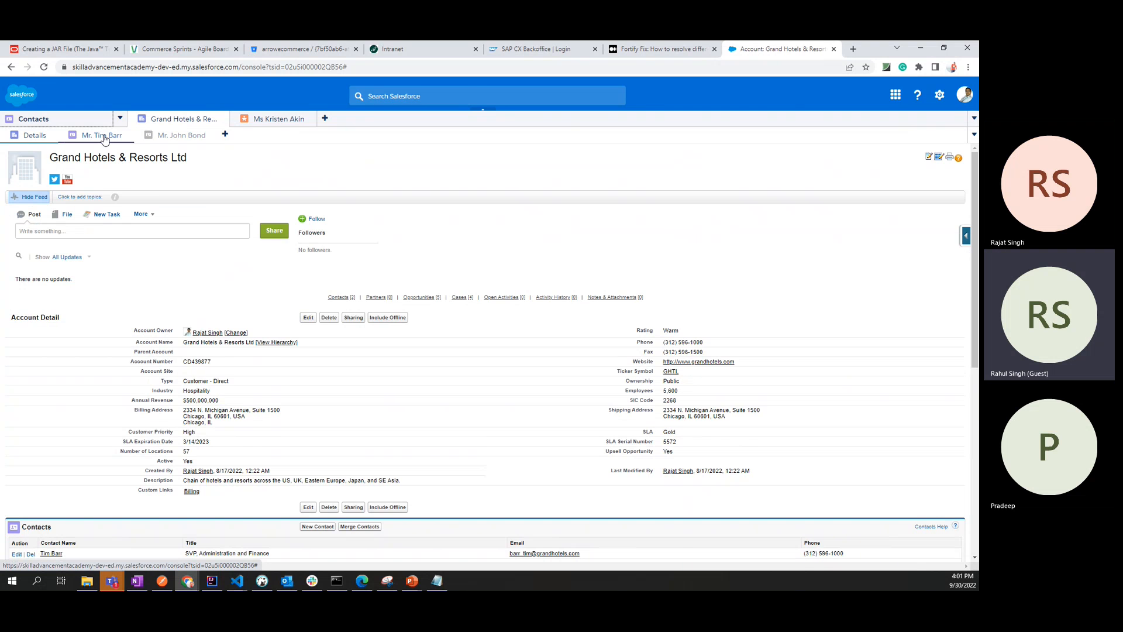
pyautogui.click(105, 138)
pyautogui.click(200, 138)
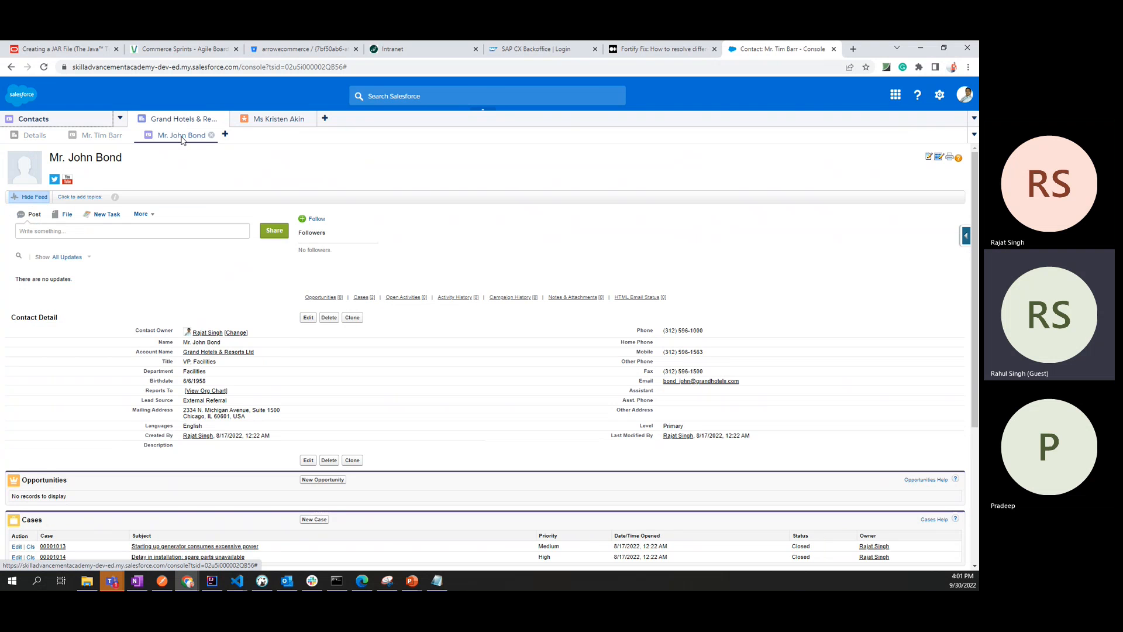
pyautogui.click(71, 121)
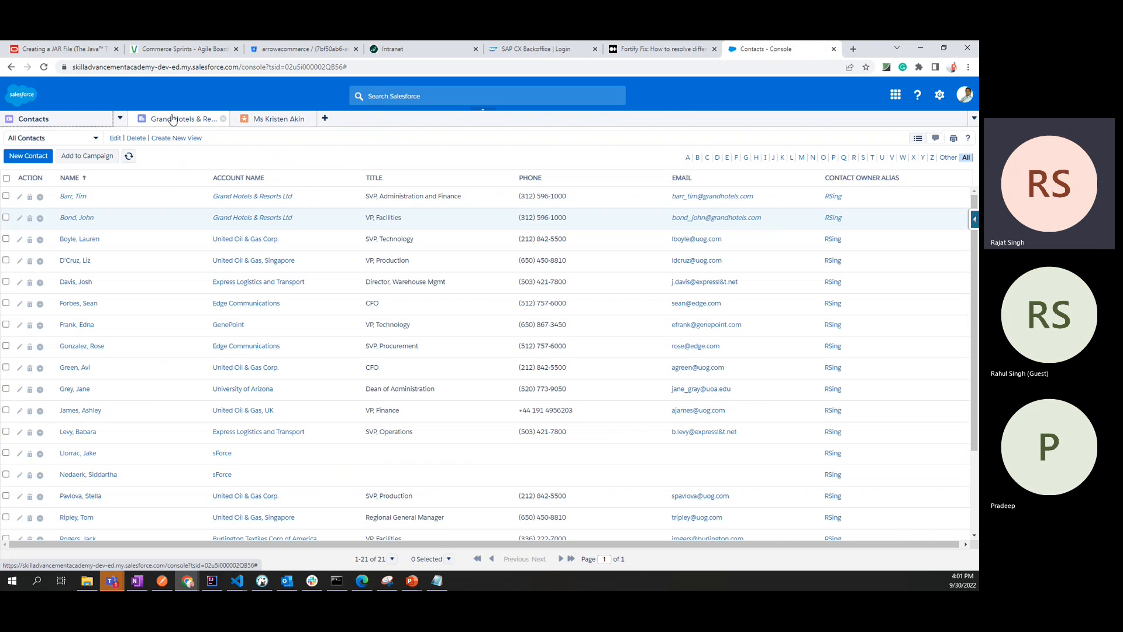
pyautogui.click(204, 119)
pyautogui.click(99, 137)
pyautogui.click(176, 136)
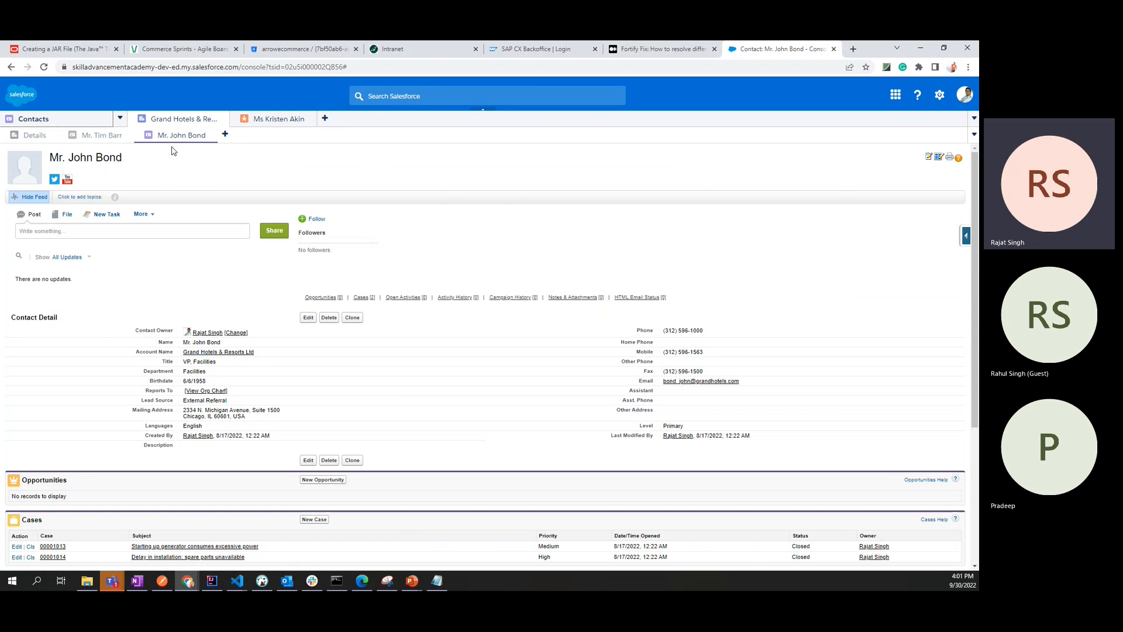
pyautogui.click(67, 119)
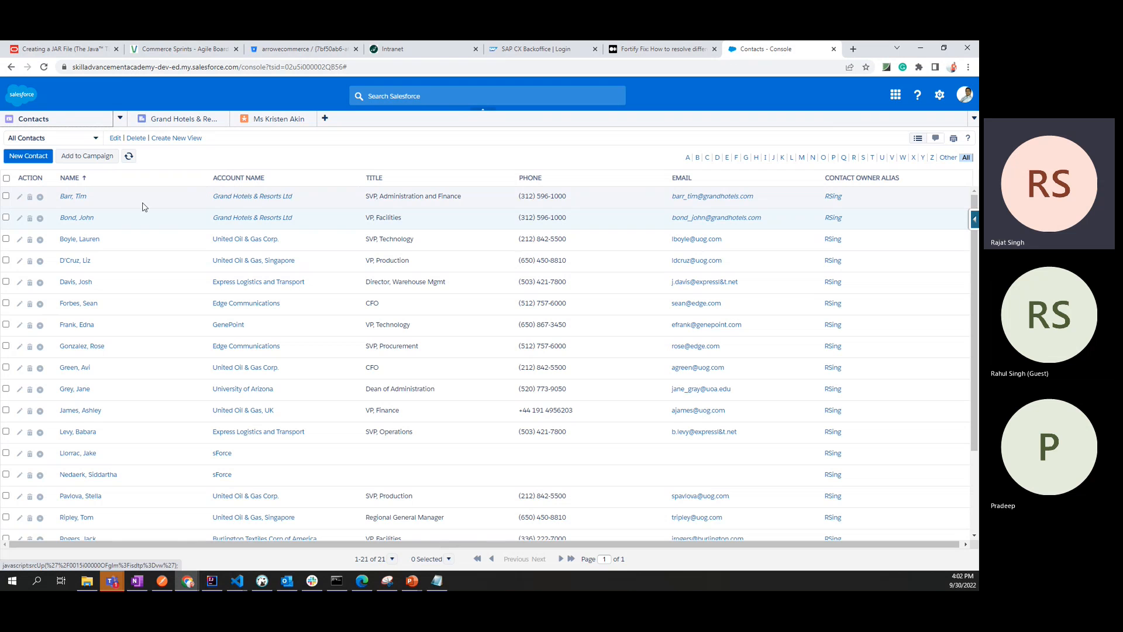
pyautogui.moveTo(72, 203)
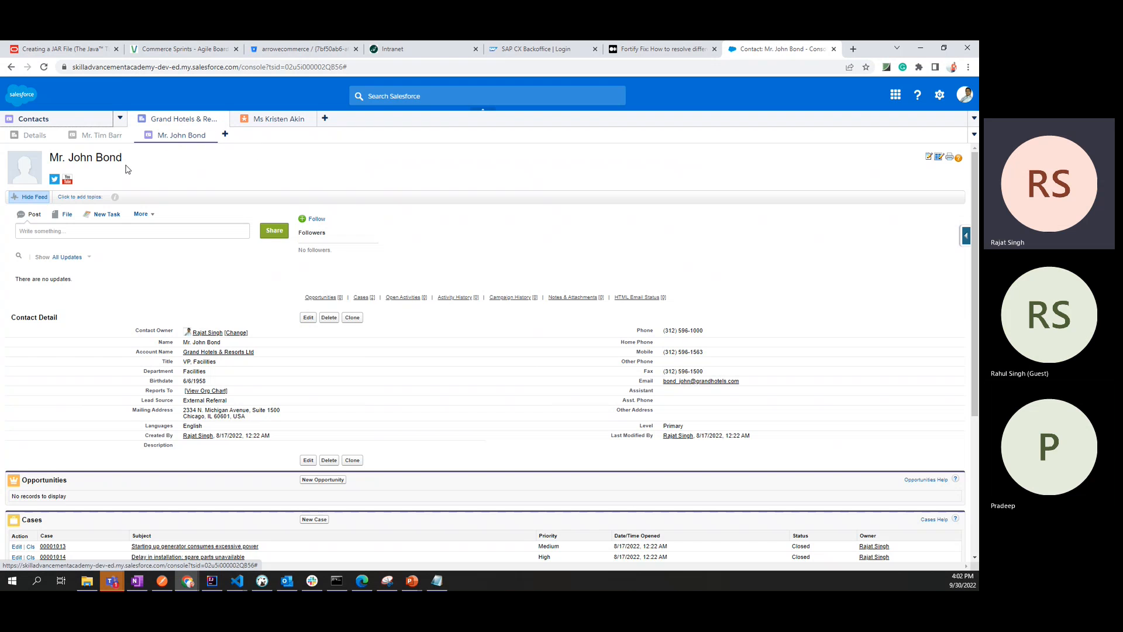
# Review the Grand Hotels & Resorts Ltd account details, scrolling through the page.
pyautogui.click(34, 136)
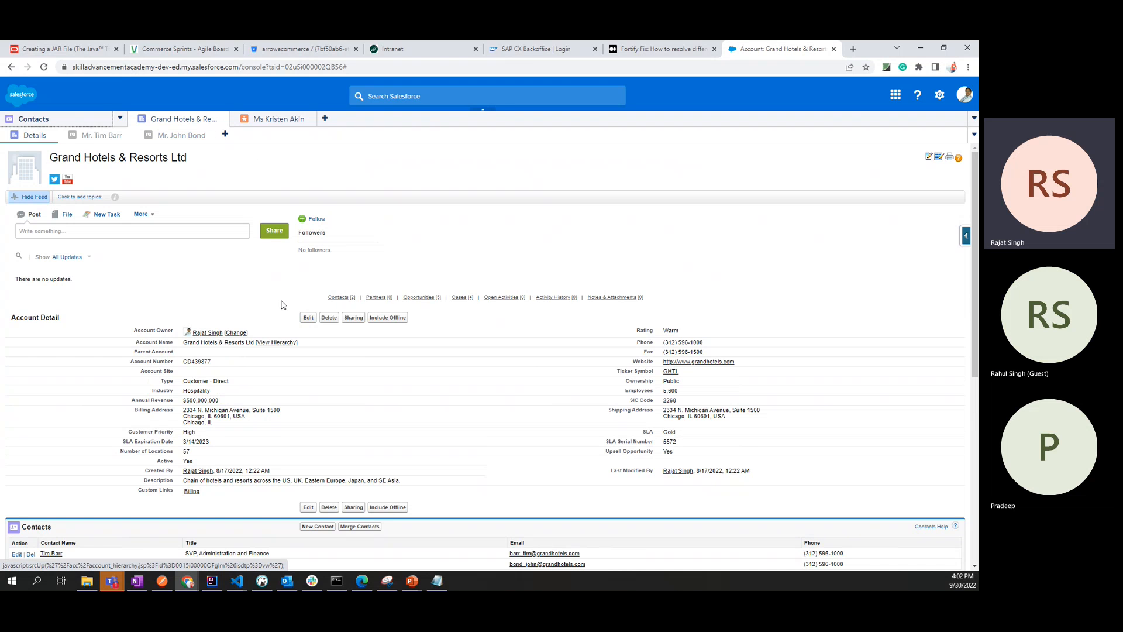
pyautogui.scroll(-5, 229, 383)
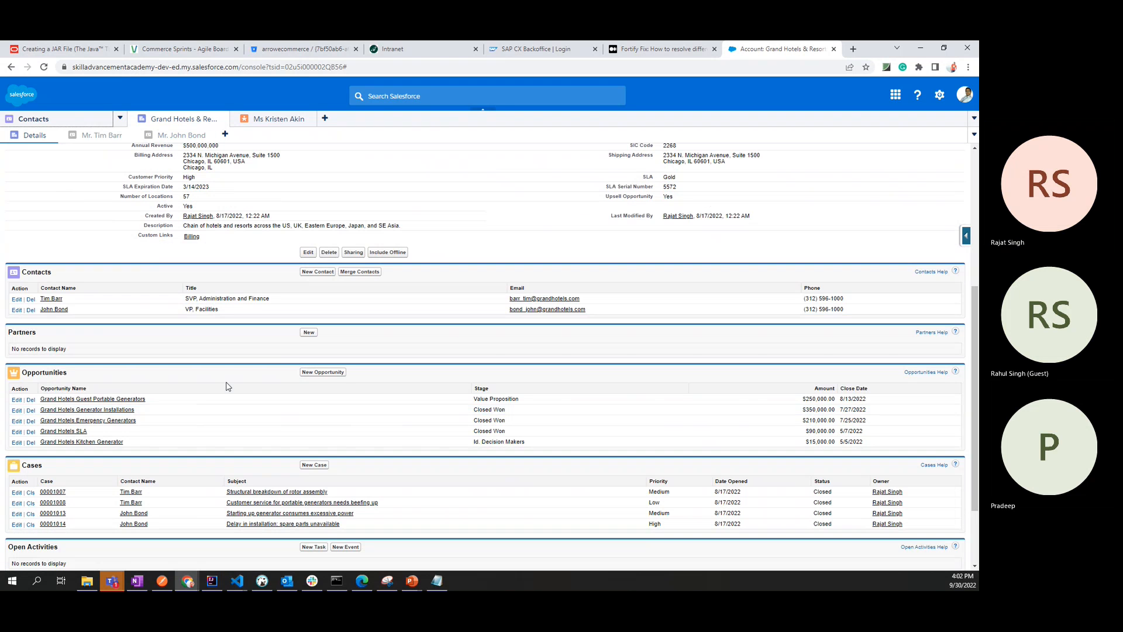
pyautogui.scroll(5, 77, 250)
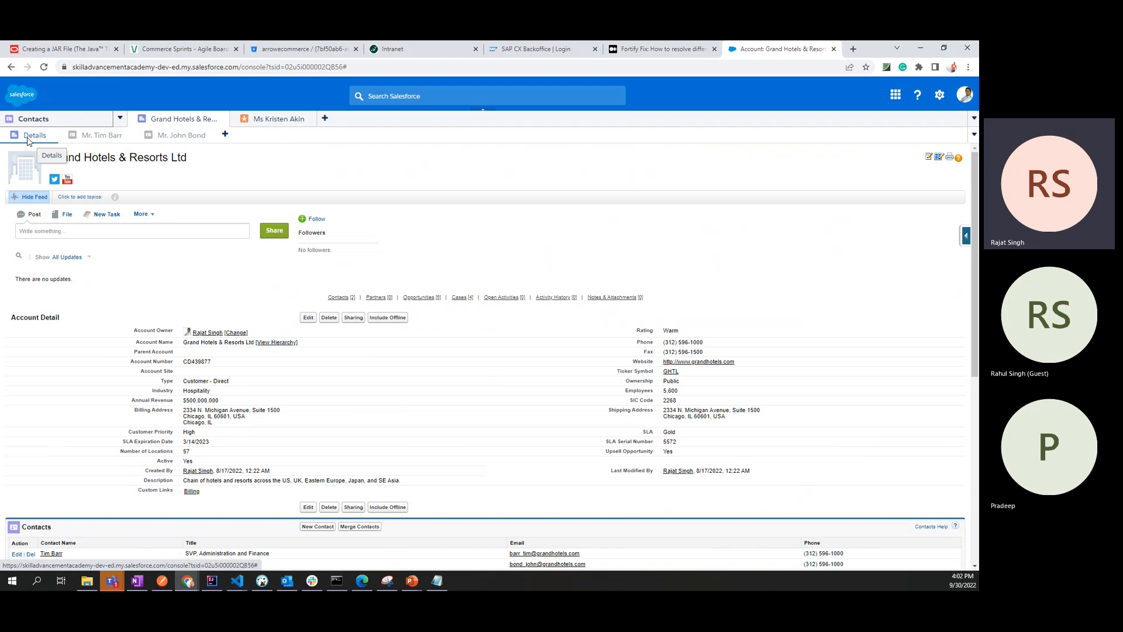
pyautogui.scroll(-5, 57, 446)
pyautogui.scroll(-2, 56, 446)
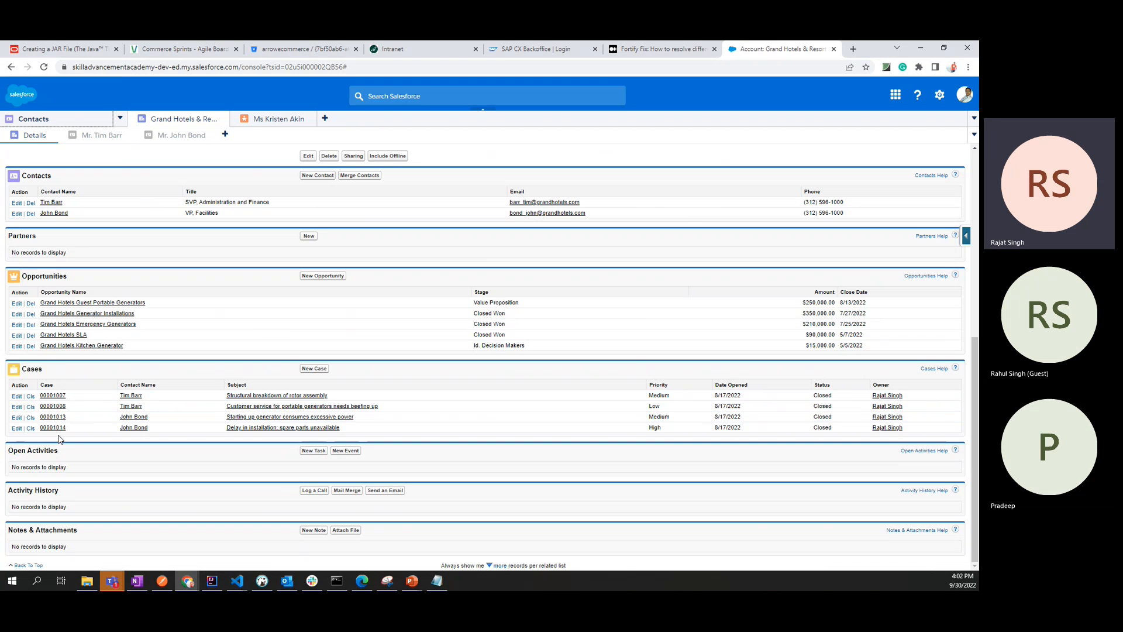
pyautogui.scroll(12, 327, 416)
pyautogui.scroll(-5, 327, 416)
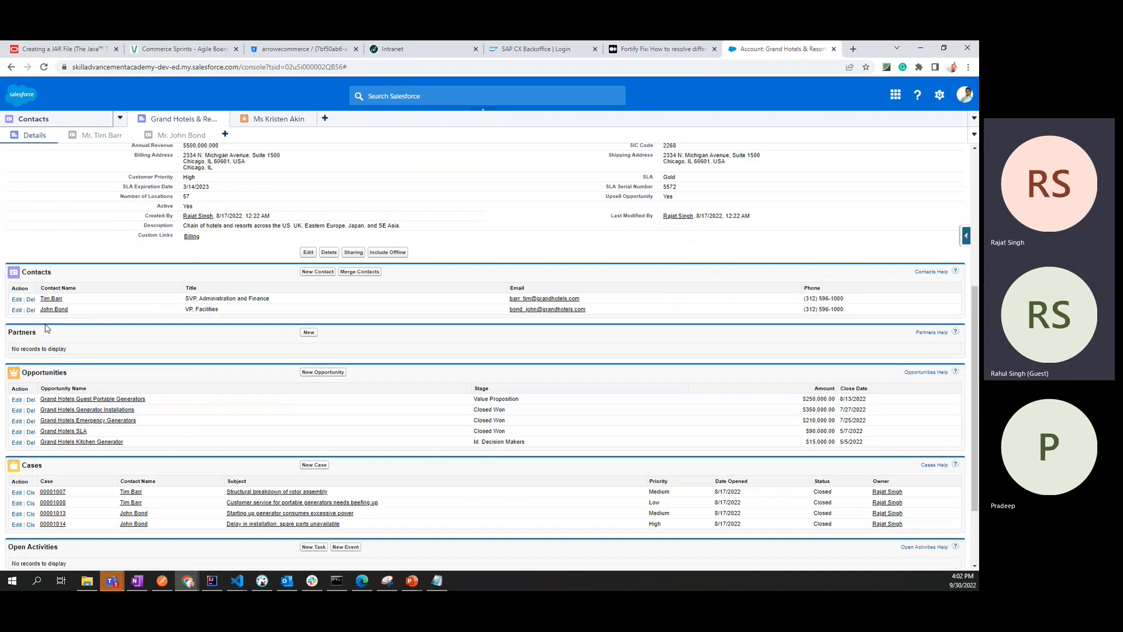
# Open the account's contacts and the lead tab, then show the All Contacts list of 21 contacts.
pyautogui.click(52, 299)
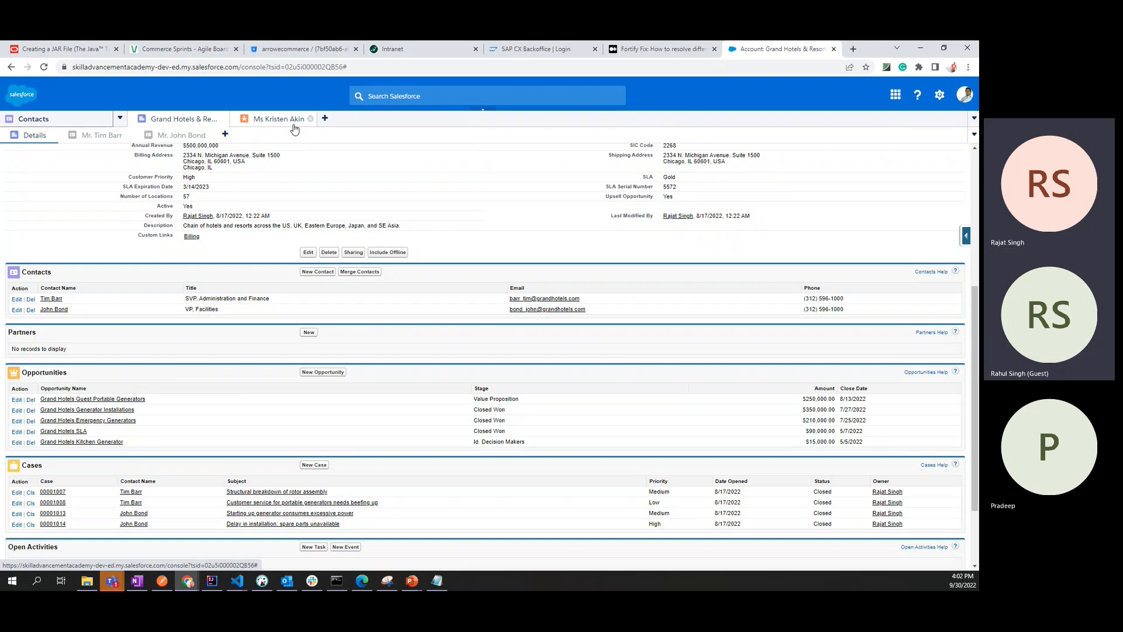
pyautogui.click(165, 135)
pyautogui.click(102, 135)
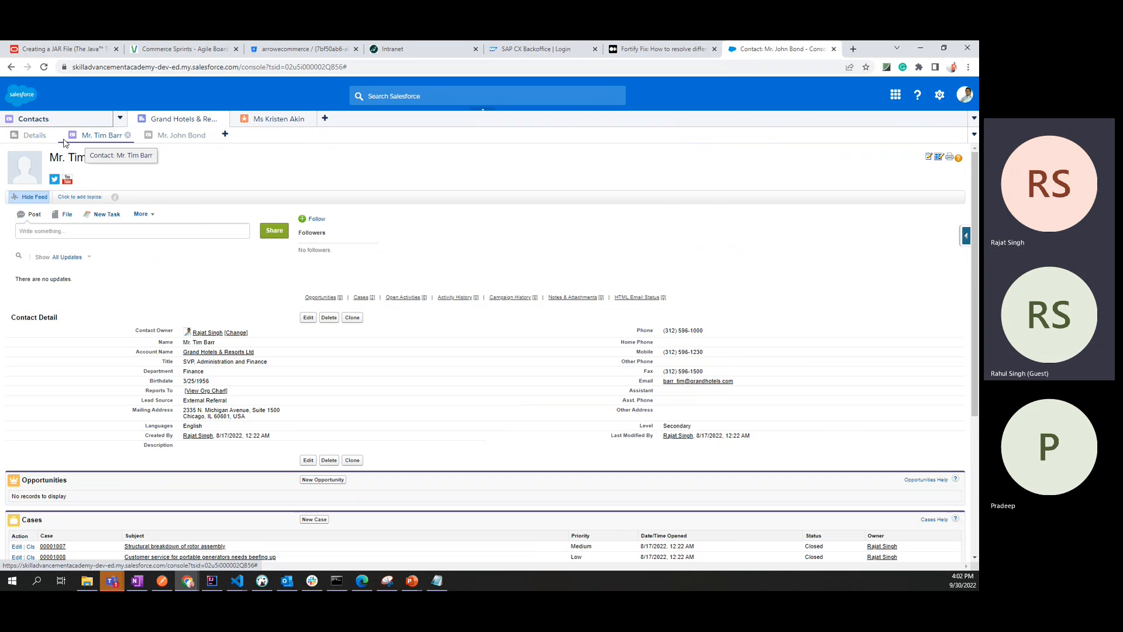
pyautogui.click(35, 135)
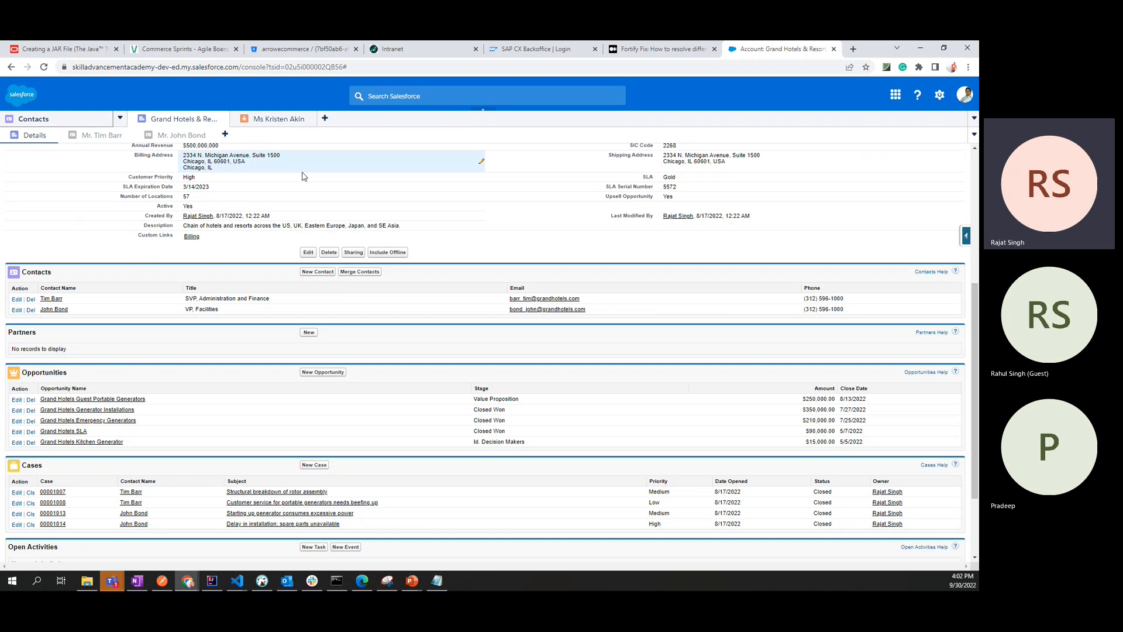
pyautogui.click(272, 118)
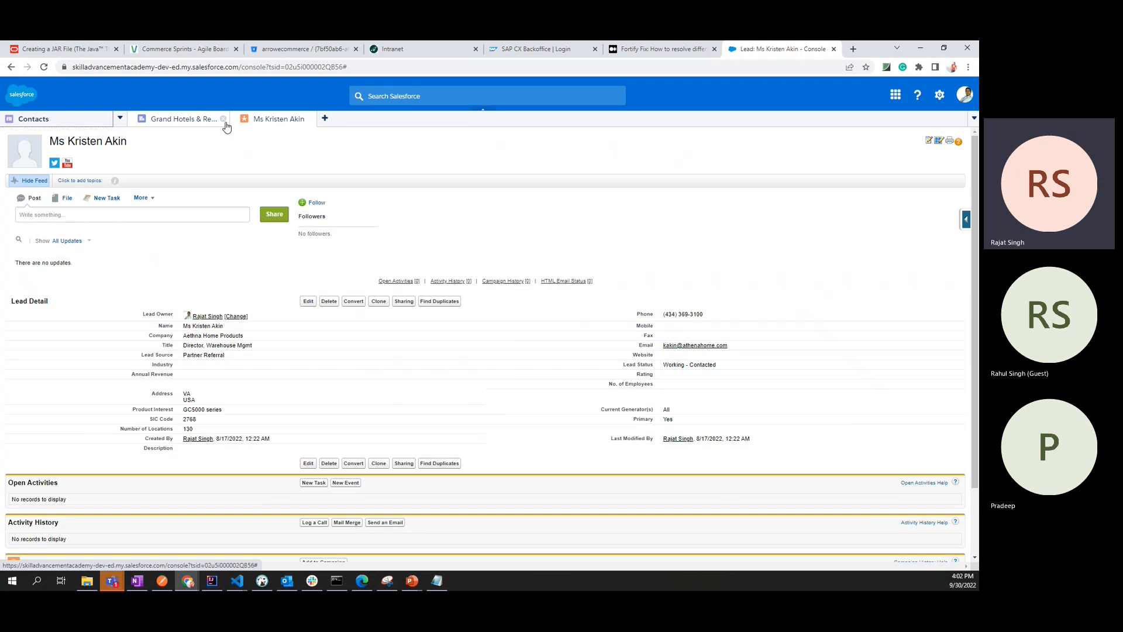
pyautogui.click(176, 119)
pyautogui.click(82, 122)
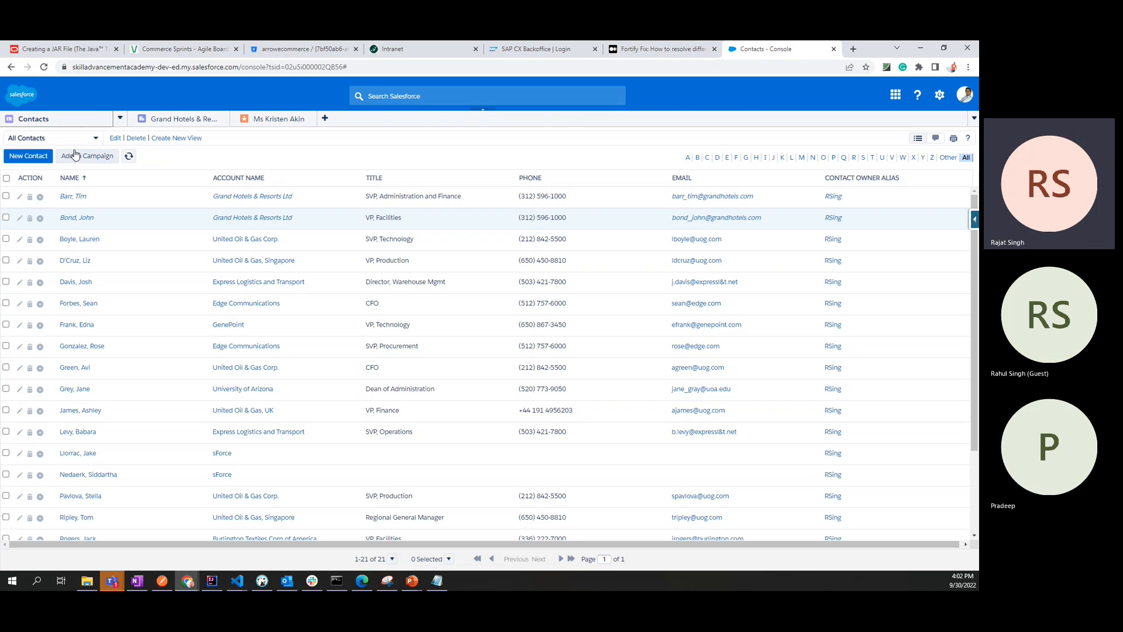
pyautogui.click(96, 138)
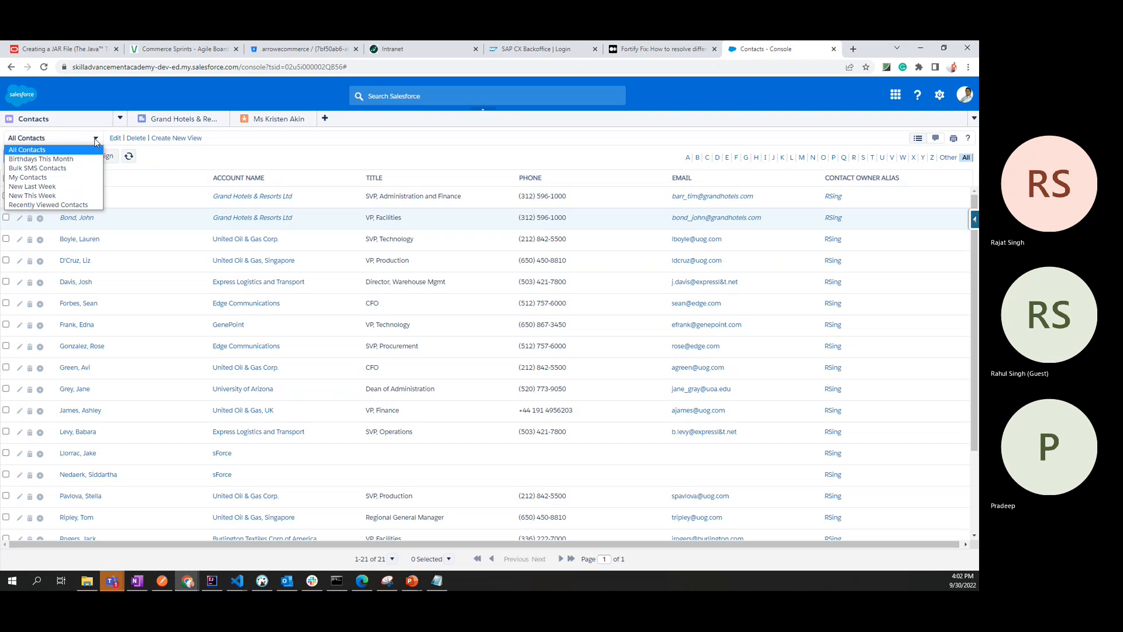
pyautogui.click(120, 119)
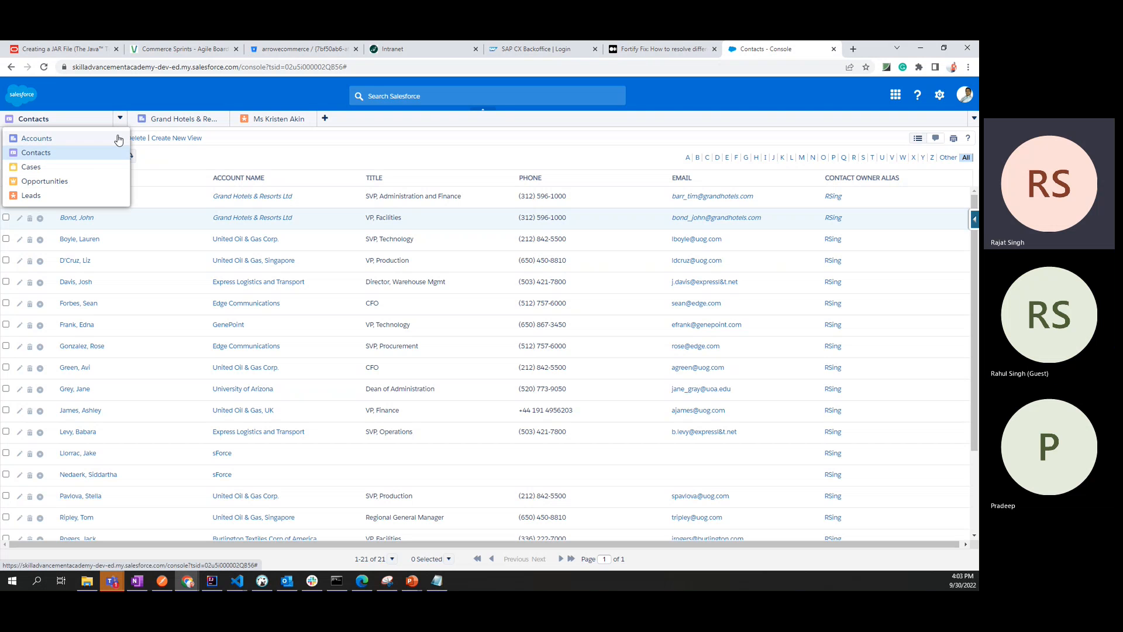
pyautogui.click(119, 138)
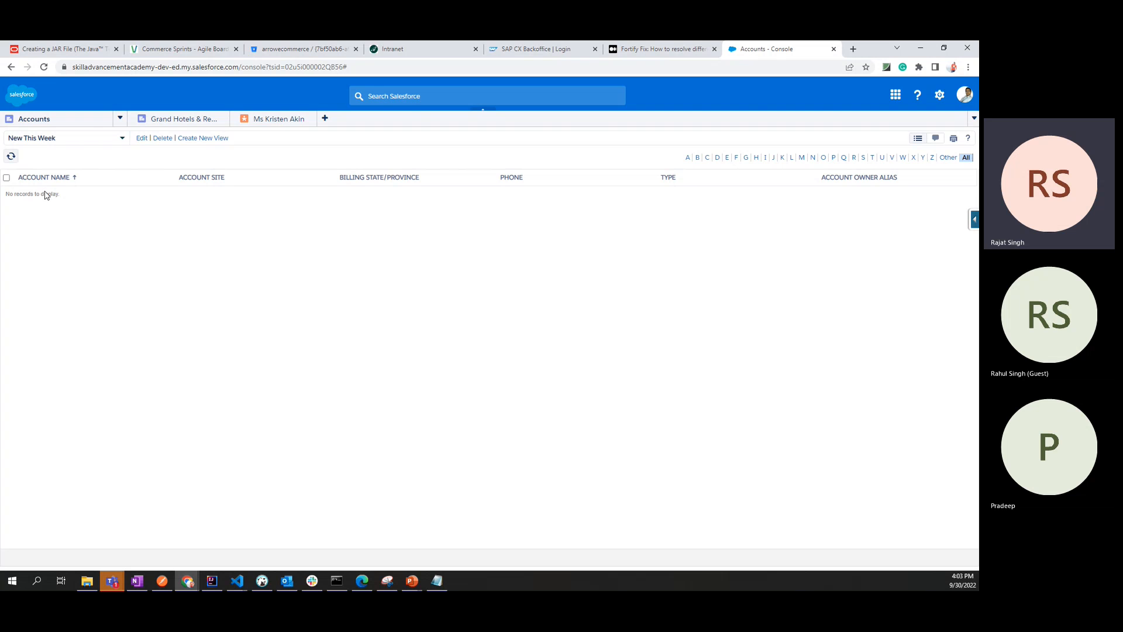
pyautogui.click(119, 118)
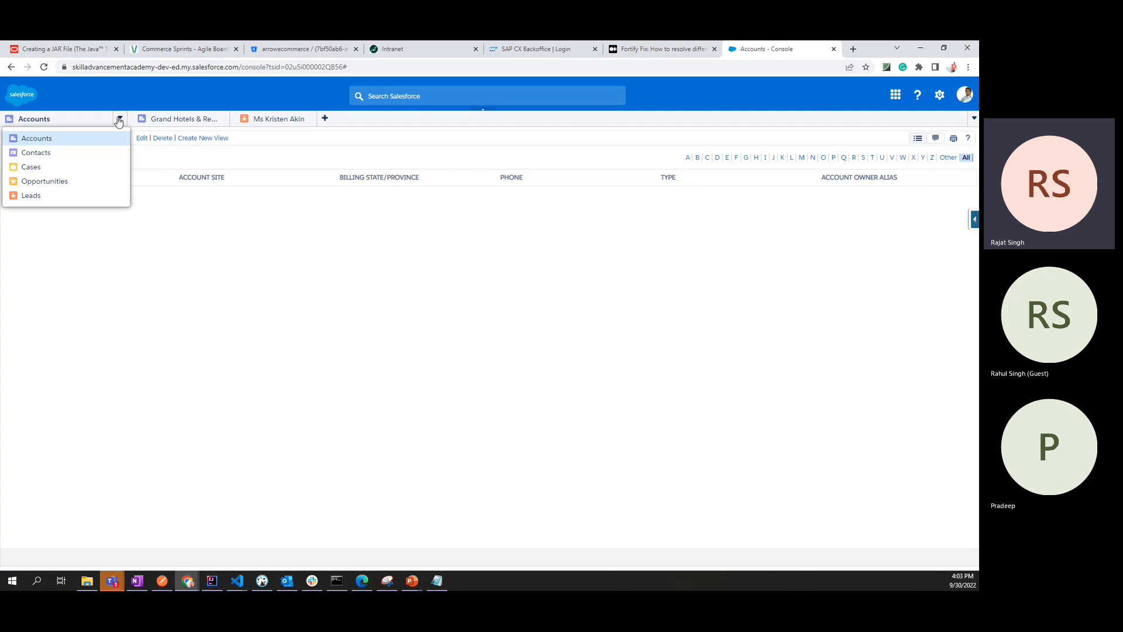
pyautogui.click(108, 153)
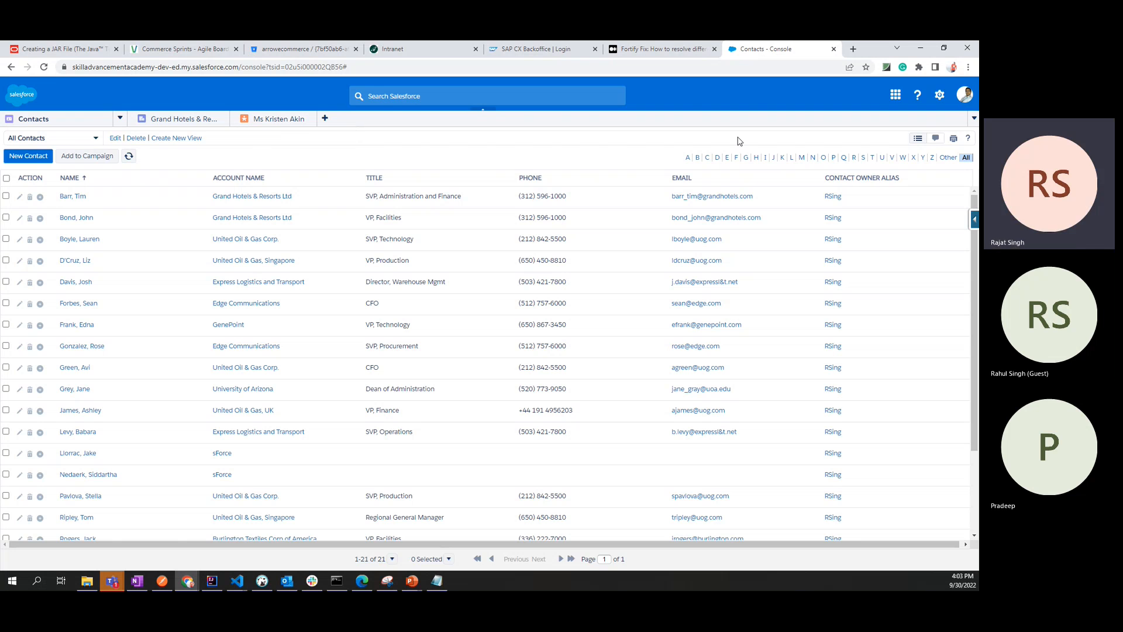
pyautogui.scroll(-3, 329, 467)
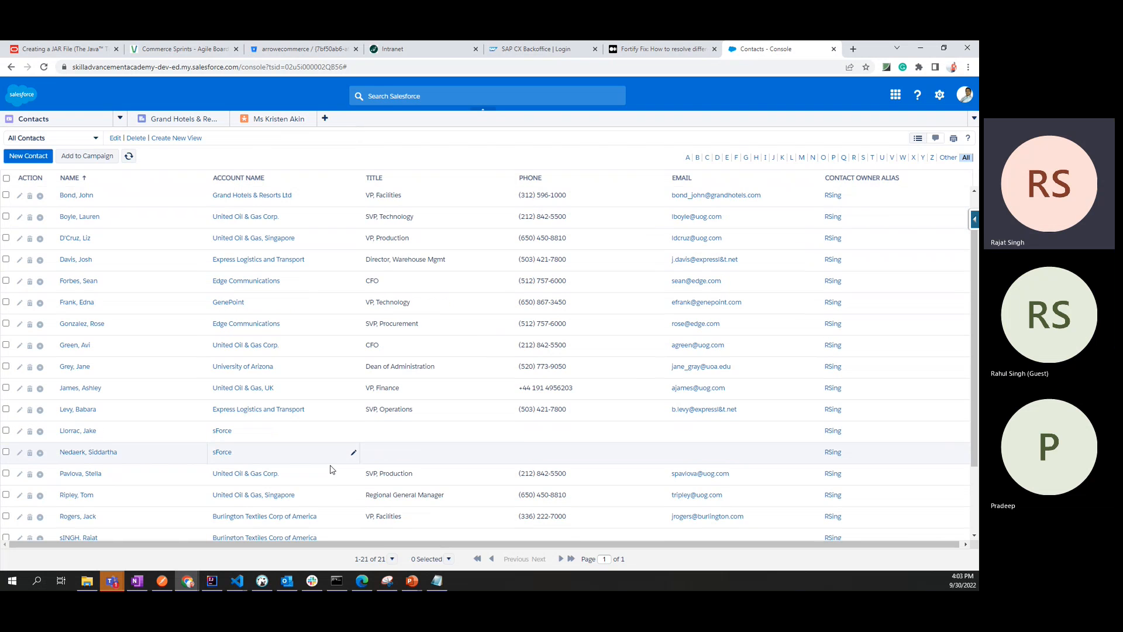
pyautogui.scroll(3, 321, 454)
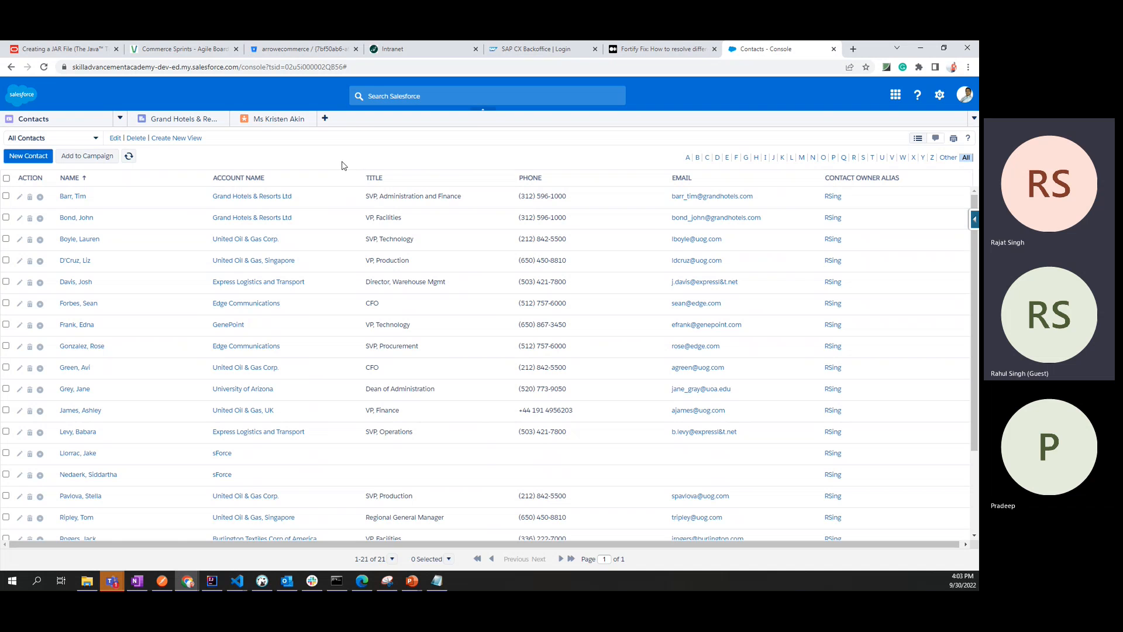
pyautogui.click(7, 178)
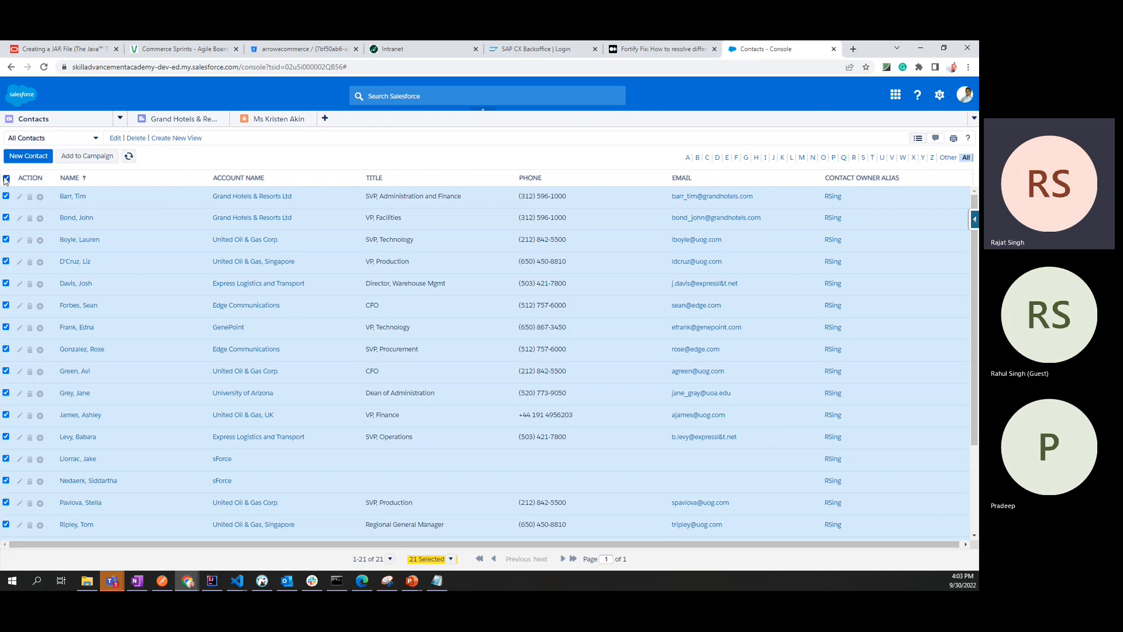
pyautogui.click(6, 178)
pyautogui.click(6, 178)
pyautogui.click(6, 179)
pyautogui.click(7, 178)
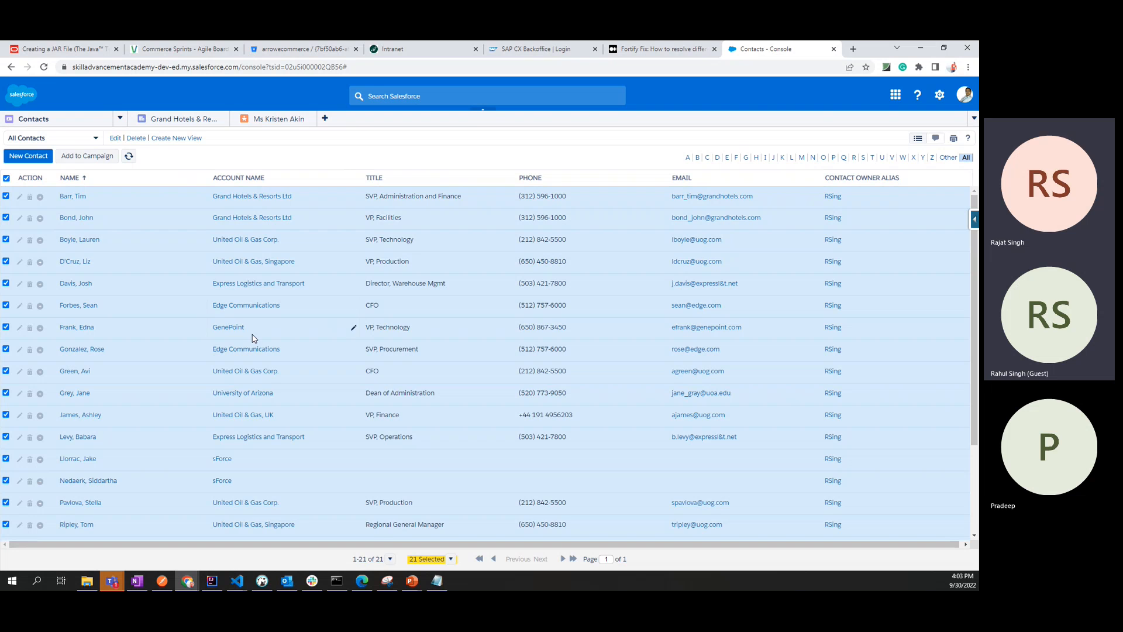
pyautogui.scroll(-2, 253, 343)
pyautogui.scroll(2, 253, 343)
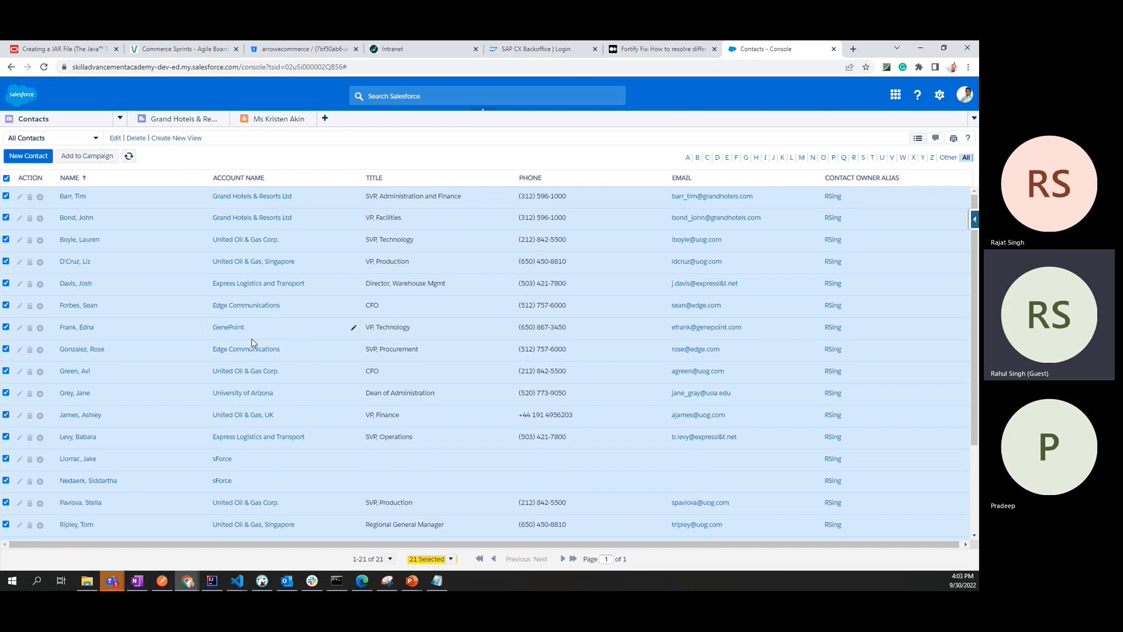
pyautogui.click(6, 177)
pyautogui.click(6, 196)
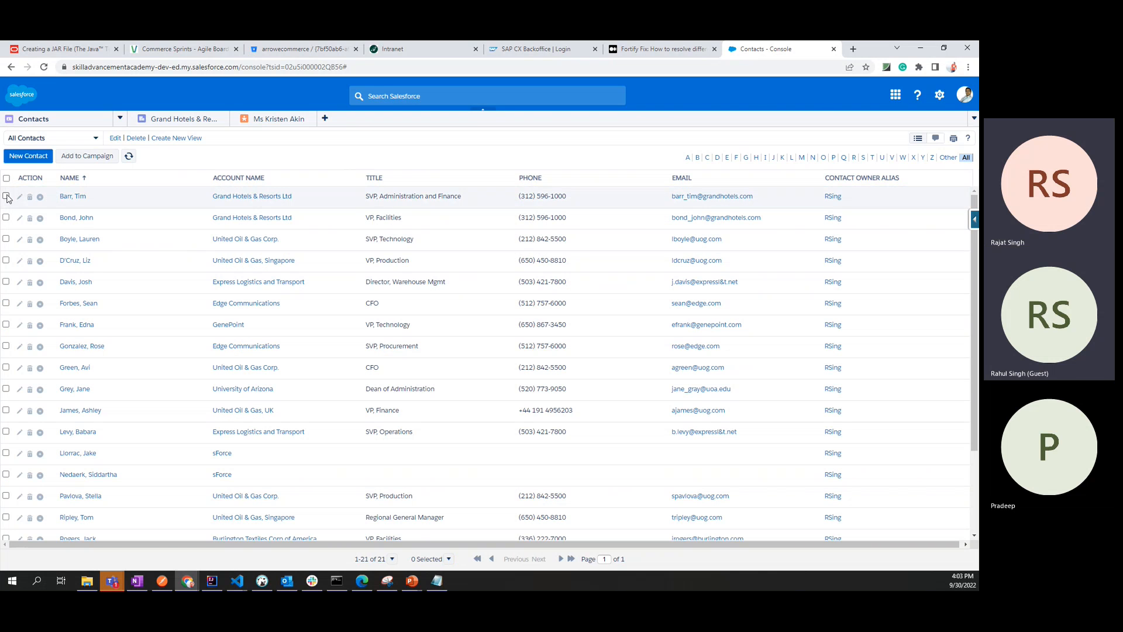
pyautogui.click(136, 138)
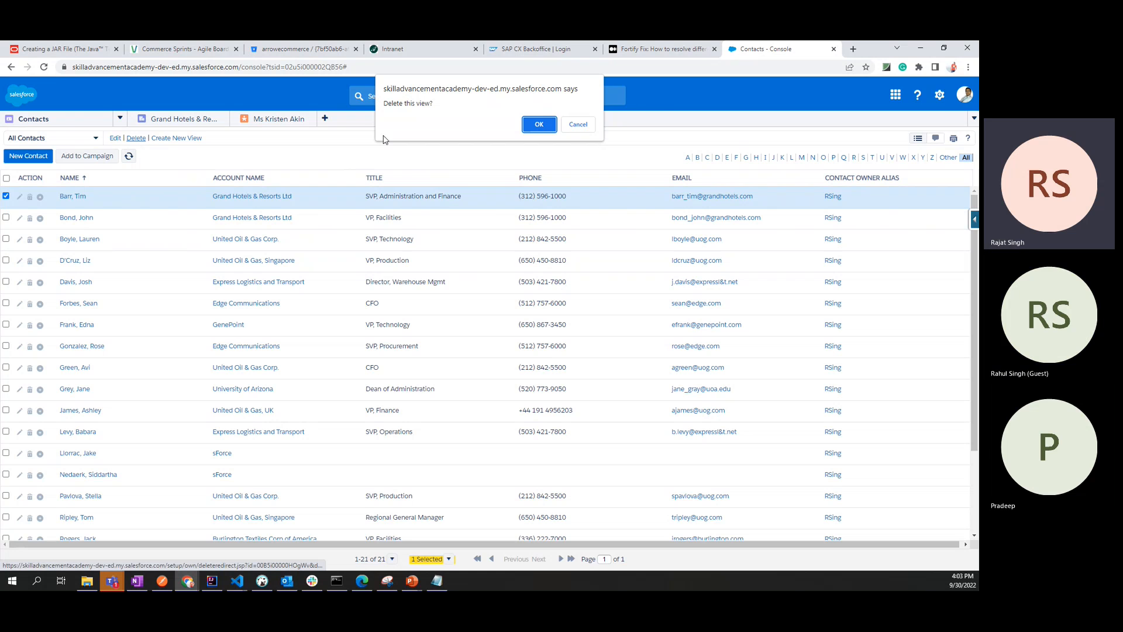
pyautogui.moveTo(436, 104); pyautogui.dragTo(380, 99)
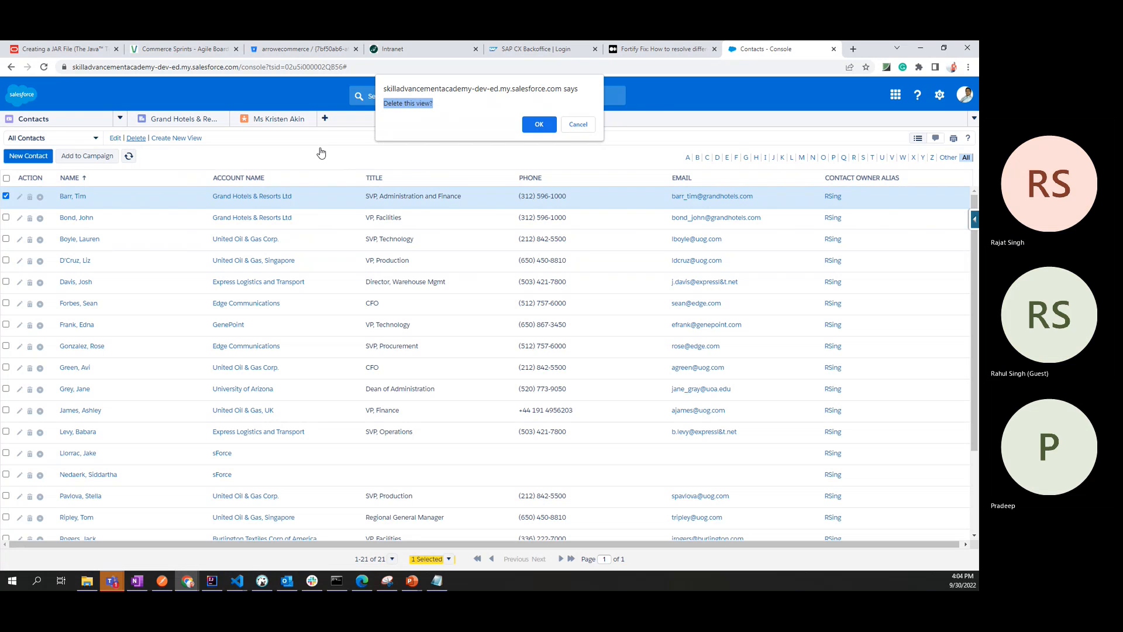
pyautogui.click(578, 124)
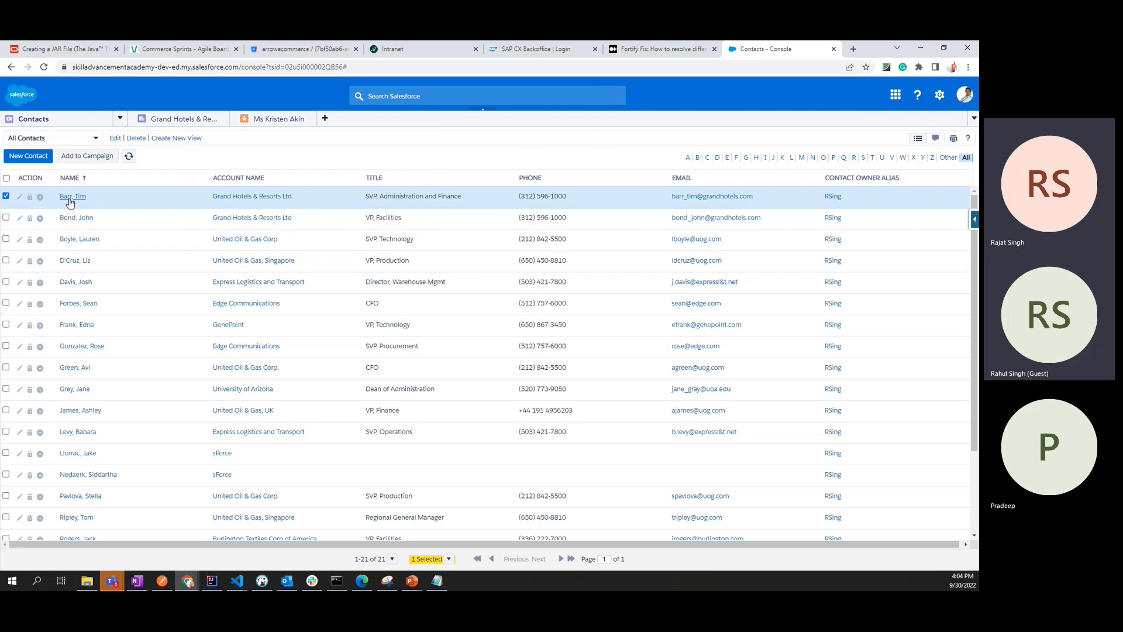
pyautogui.click(7, 196)
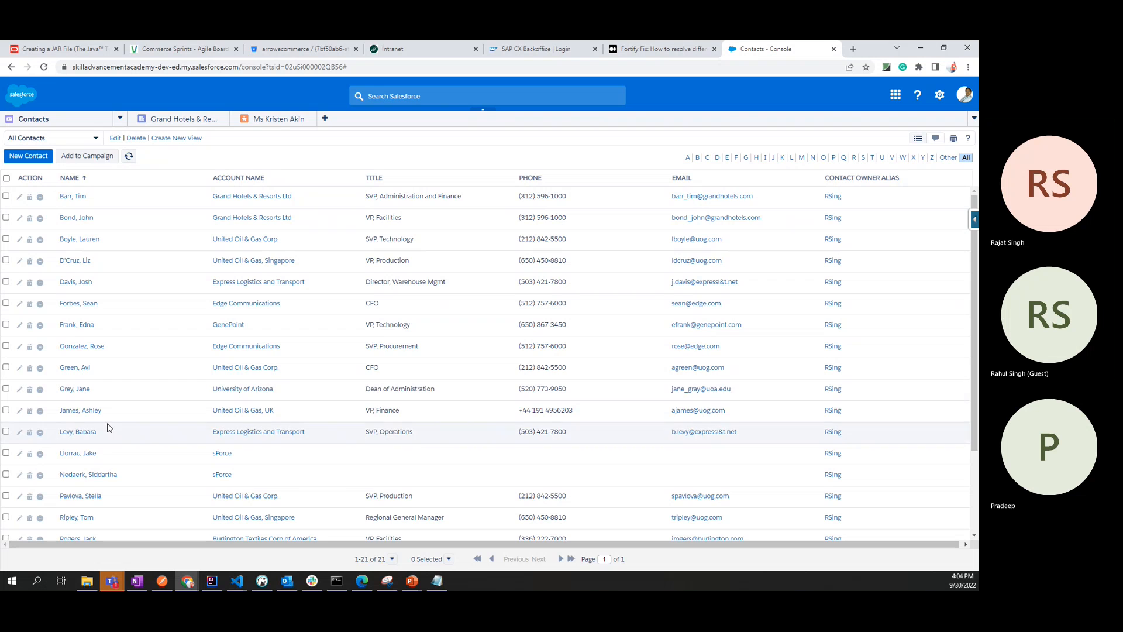
pyautogui.scroll(-3, 106, 431)
pyautogui.scroll(3, 107, 433)
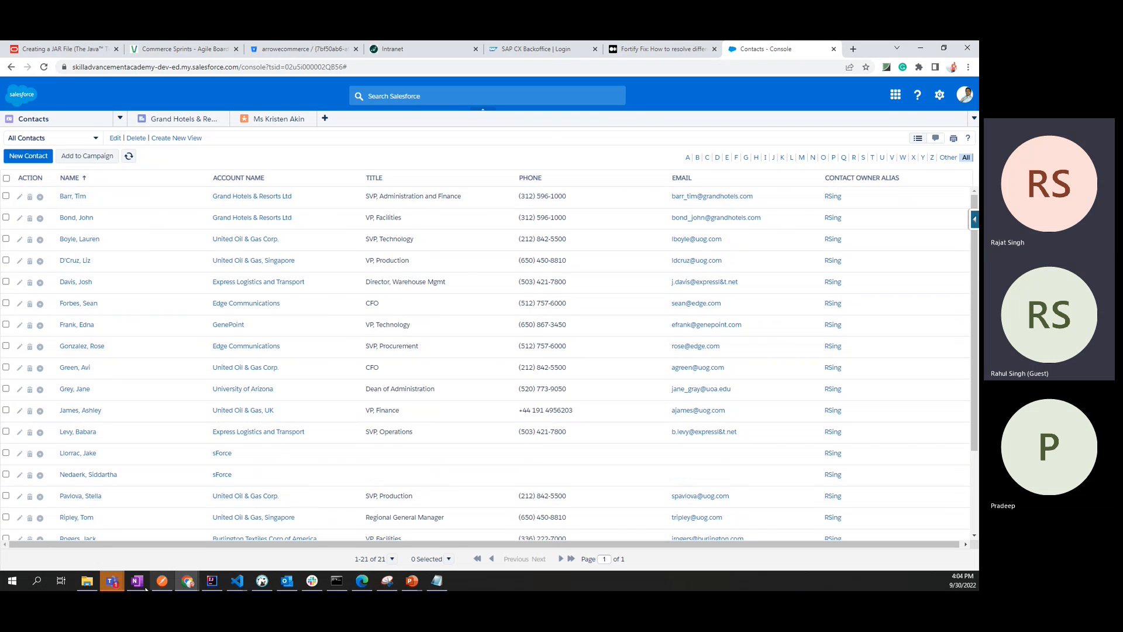
# Close the Snipping Tool's chat screenshot snip without saving it.
pyautogui.click(388, 580)
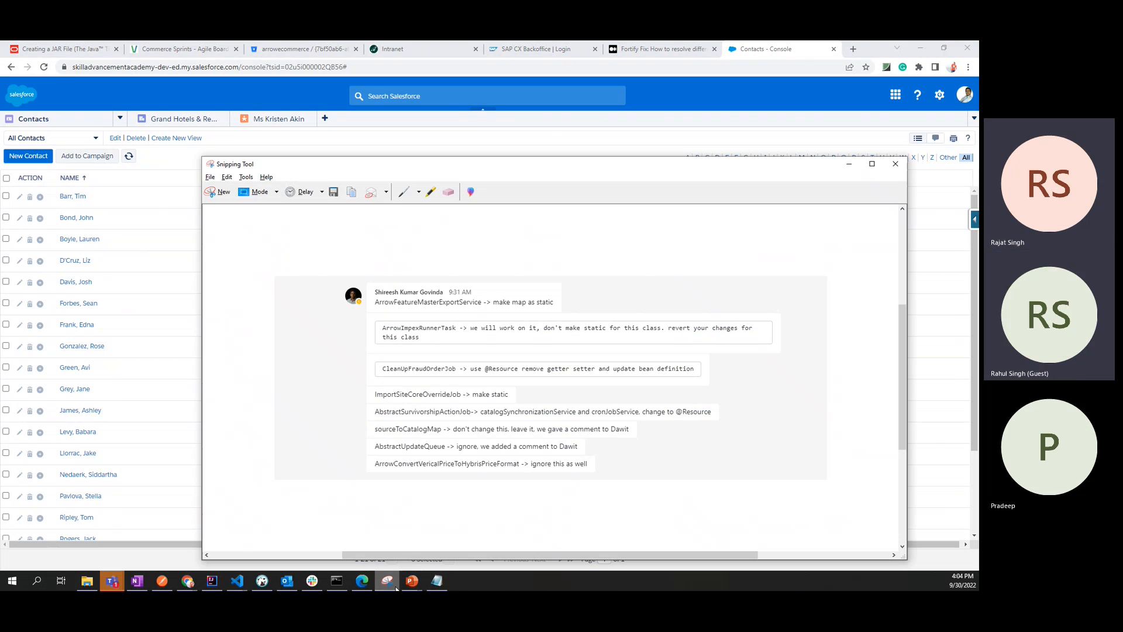
pyautogui.click(895, 163)
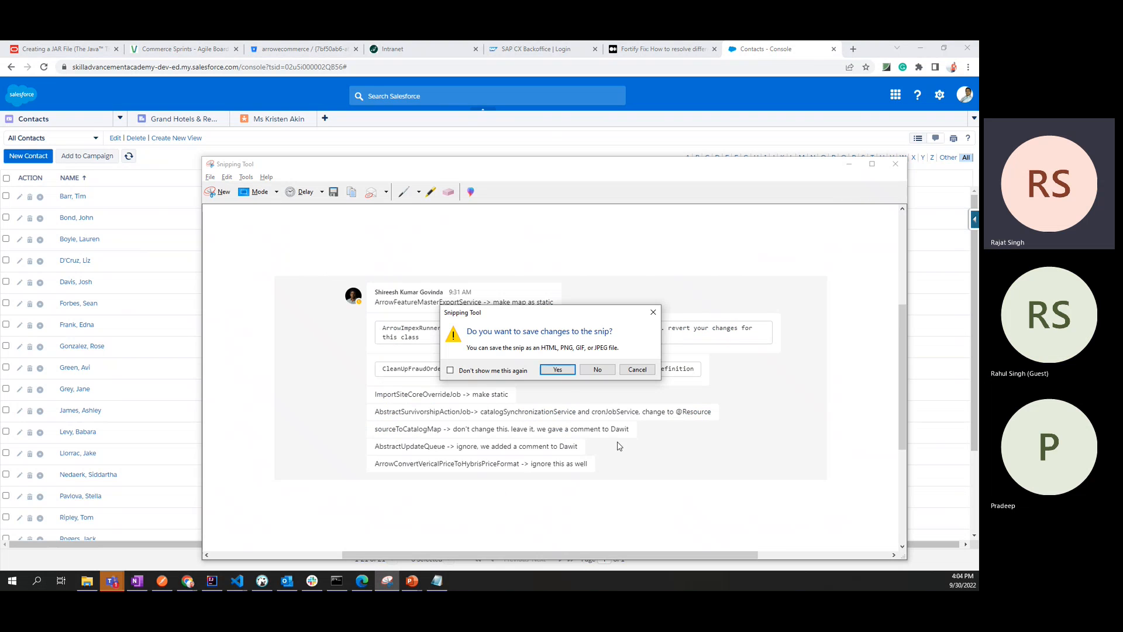
pyautogui.click(597, 373)
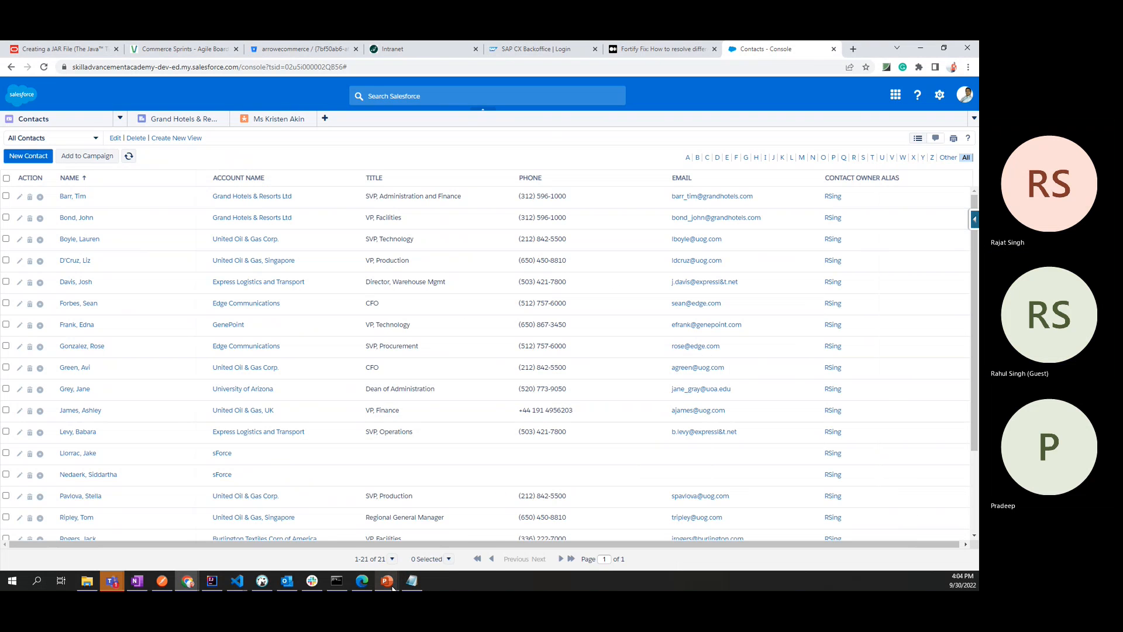
pyautogui.moveTo(393, 587)
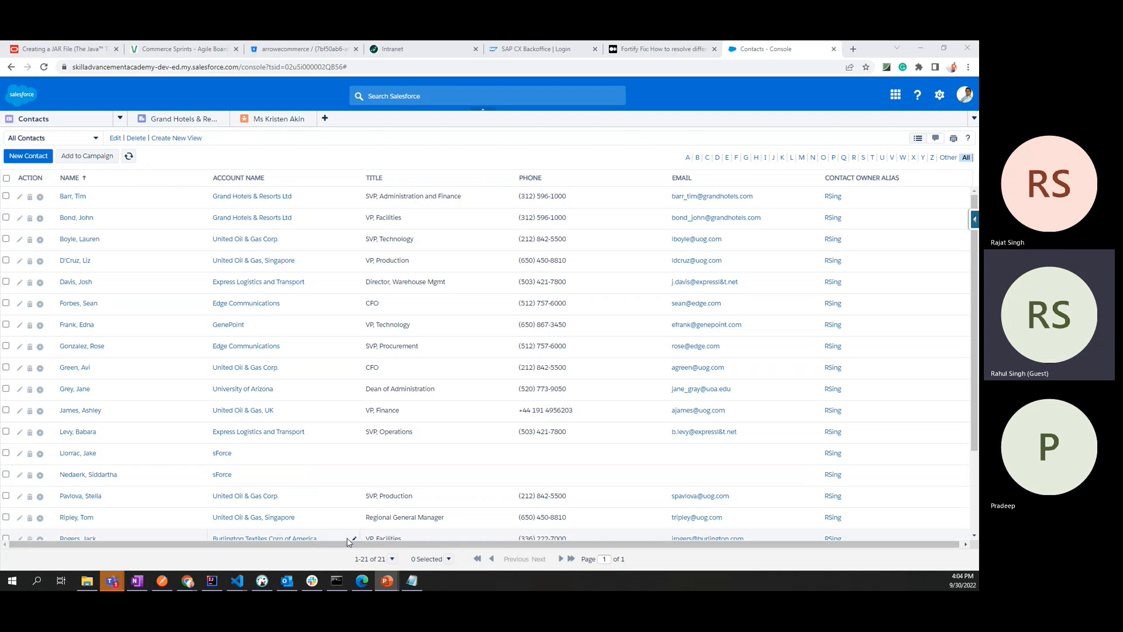
pyautogui.click(342, 552)
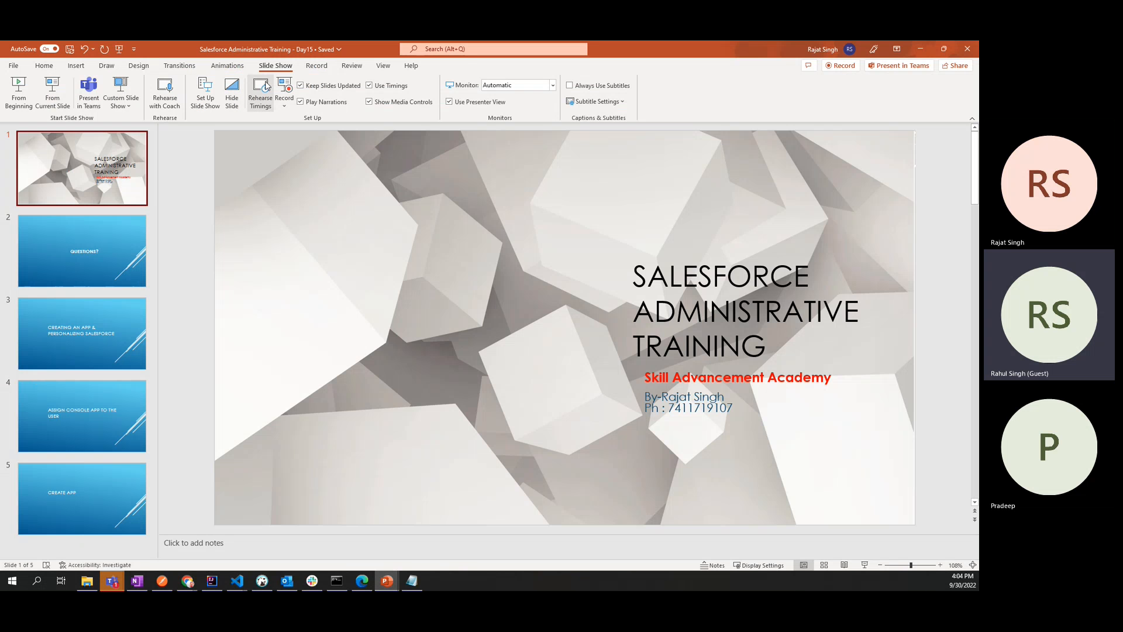
pyautogui.click(52, 339)
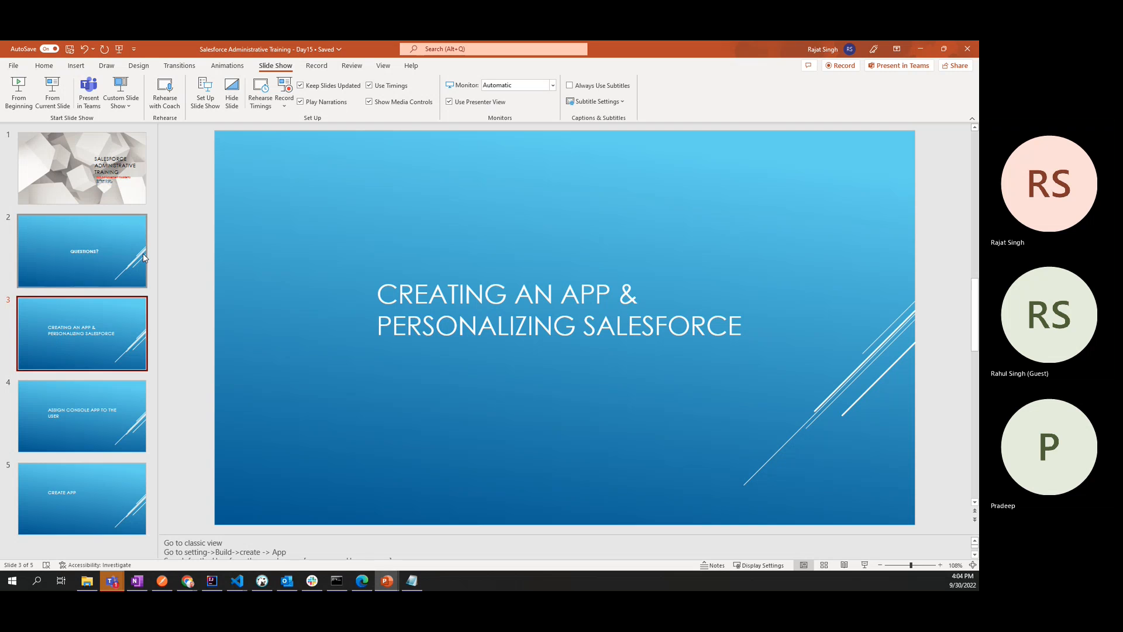
pyautogui.hotkey('alt', 'Tab')
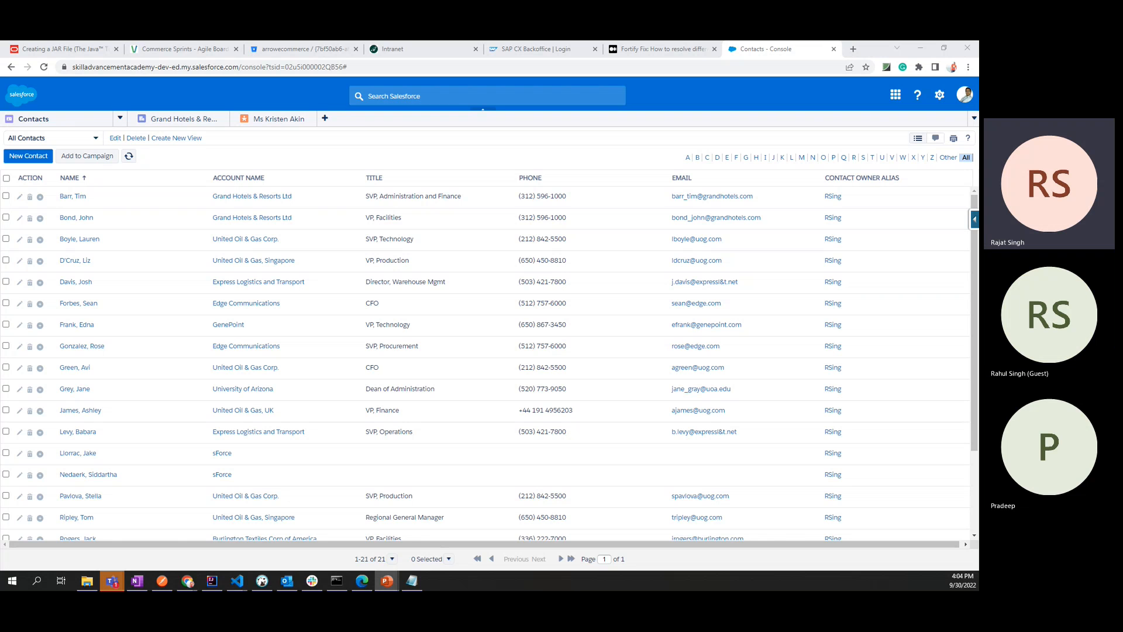
# Switch from the Sample Console to the Sales app's Accounts home, then open Setup.
pyautogui.click(233, 159)
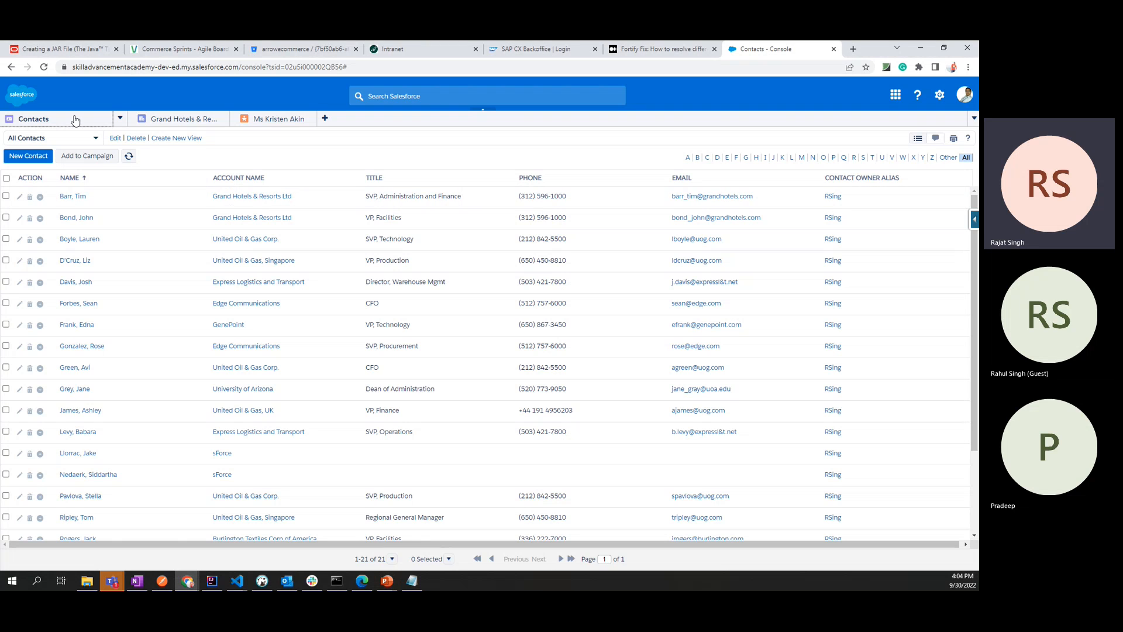
pyautogui.click(941, 96)
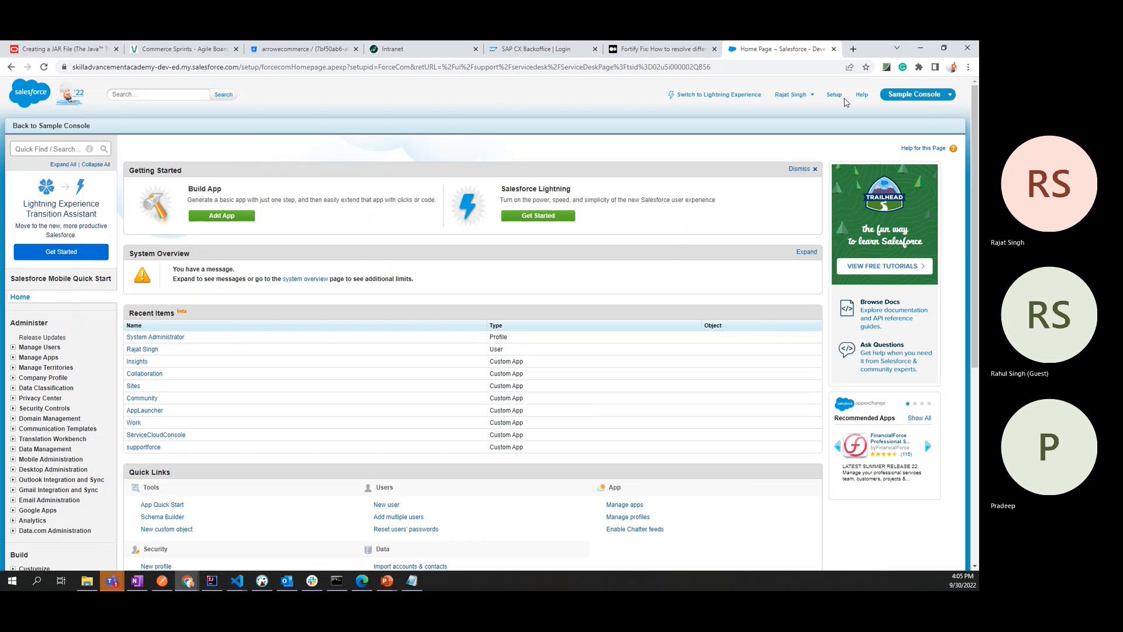
pyautogui.click(897, 102)
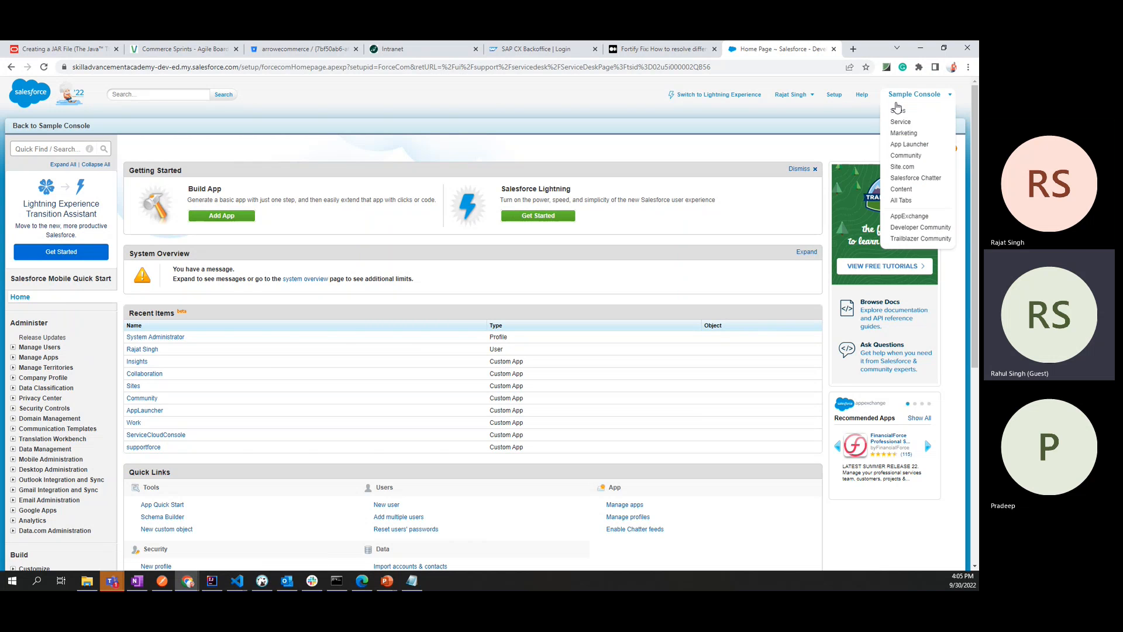
pyautogui.click(899, 114)
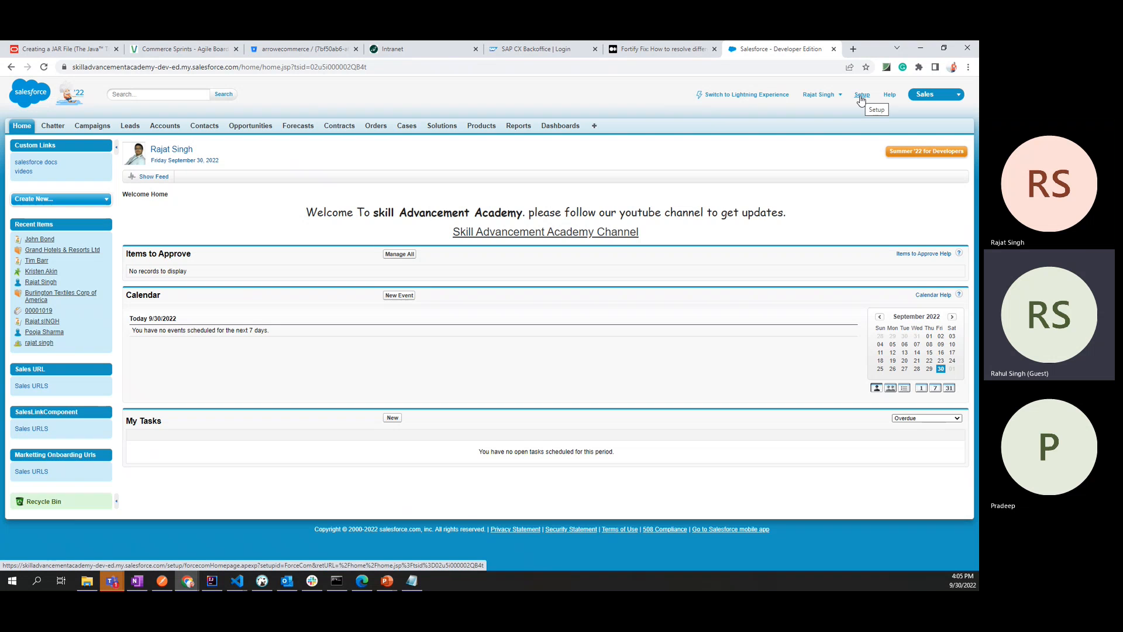
pyautogui.click(164, 127)
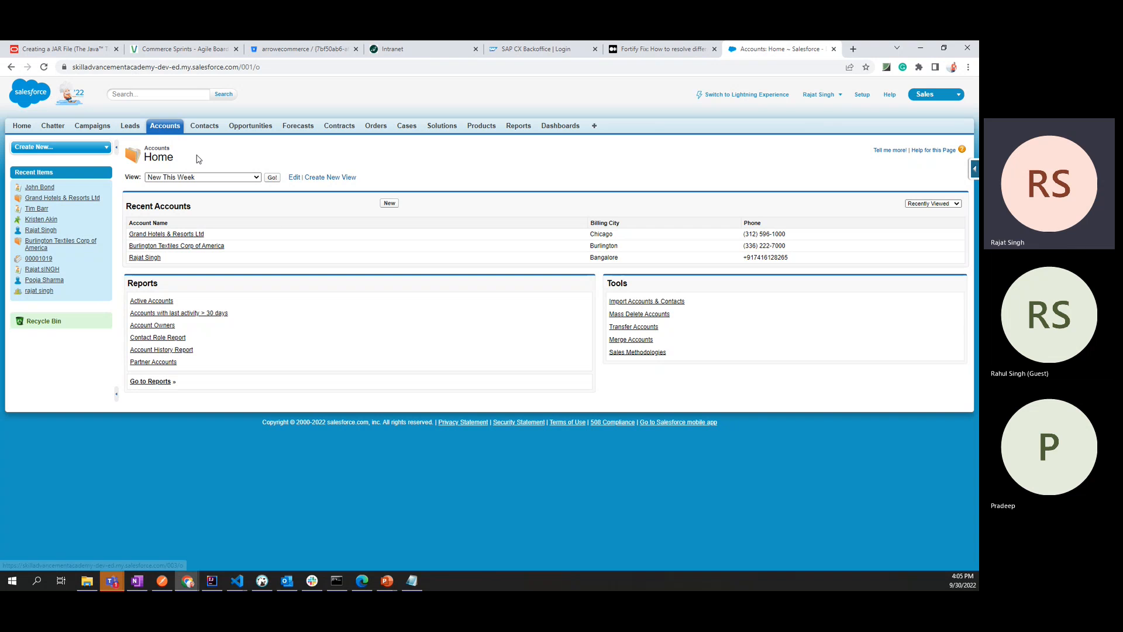
pyautogui.click(862, 95)
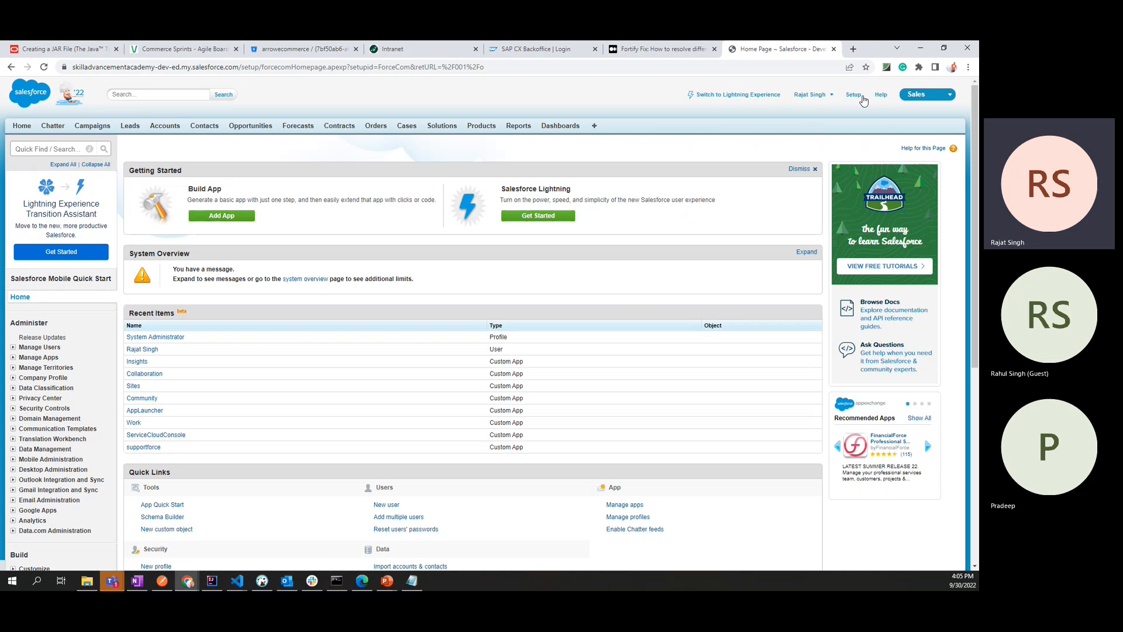
# Highlight the Getting Started and Build App text on the Setup home page.
pyautogui.moveTo(128, 171); pyautogui.dragTo(185, 171)
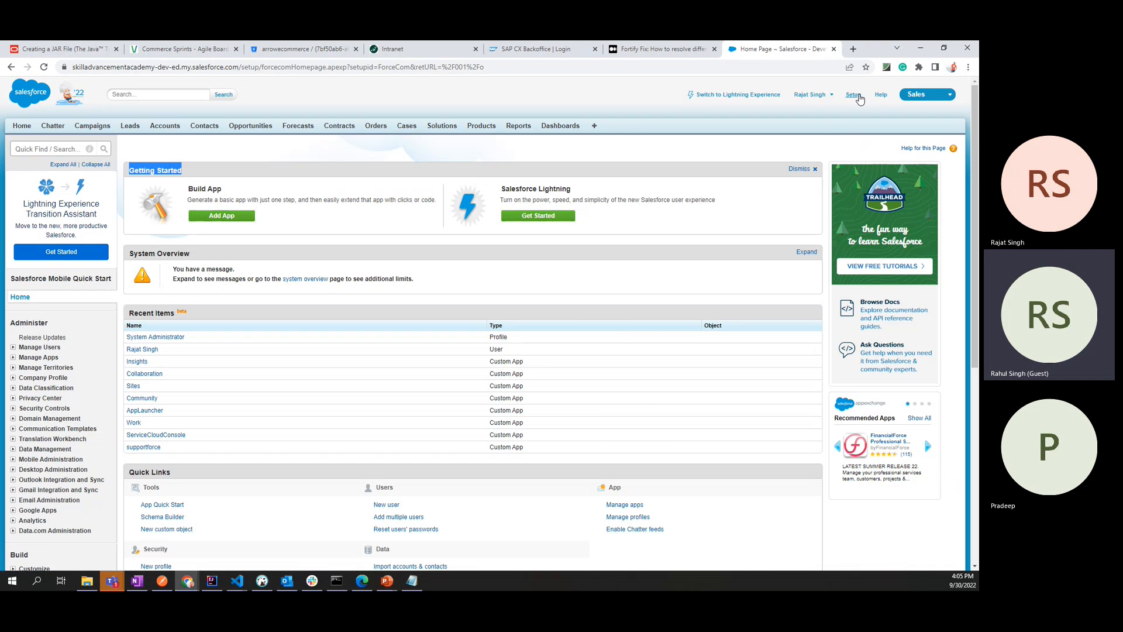
pyautogui.moveTo(192, 200); pyautogui.dragTo(432, 206)
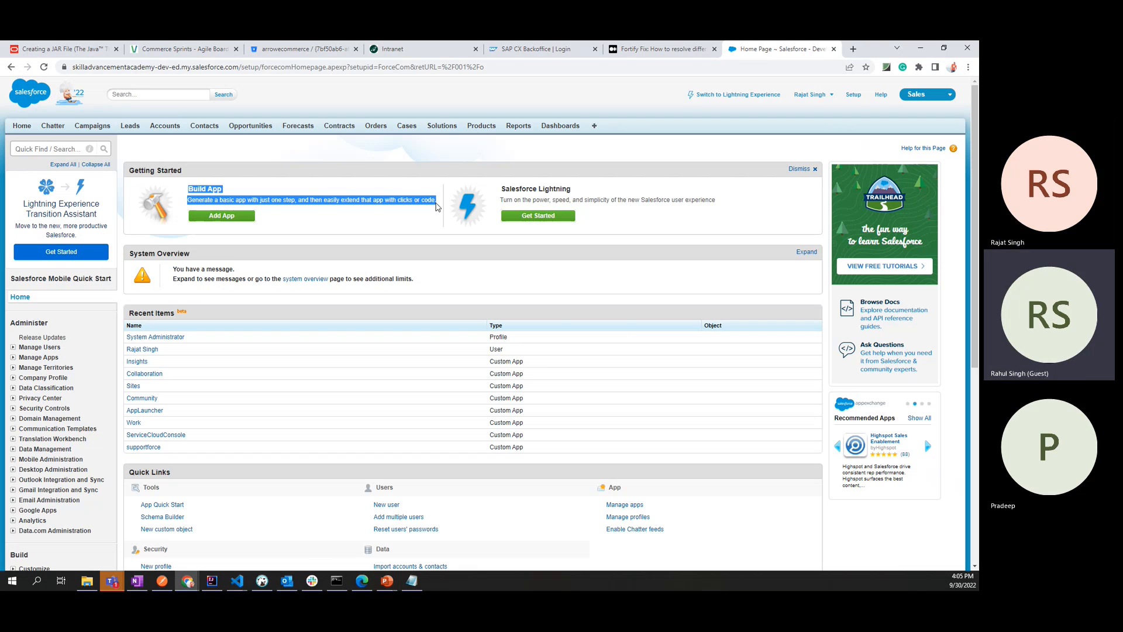
pyautogui.click(432, 208)
pyautogui.moveTo(185, 203); pyautogui.dragTo(452, 207)
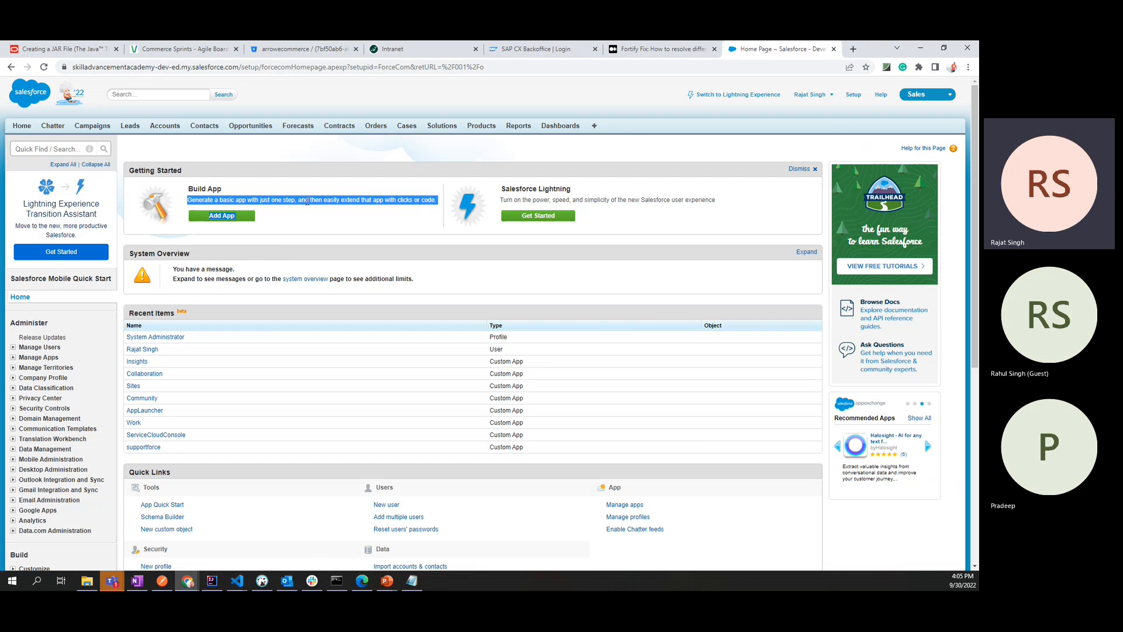
pyautogui.click(329, 205)
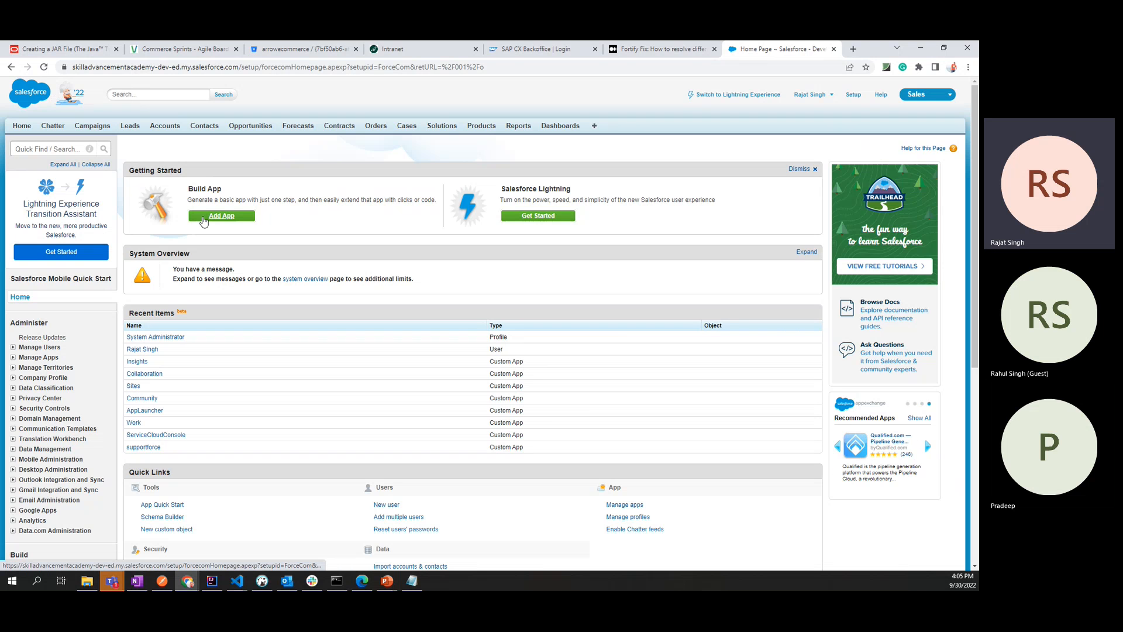
# Review the App Quick Start name and label fields, then close it without creating anything.
pyautogui.click(231, 217)
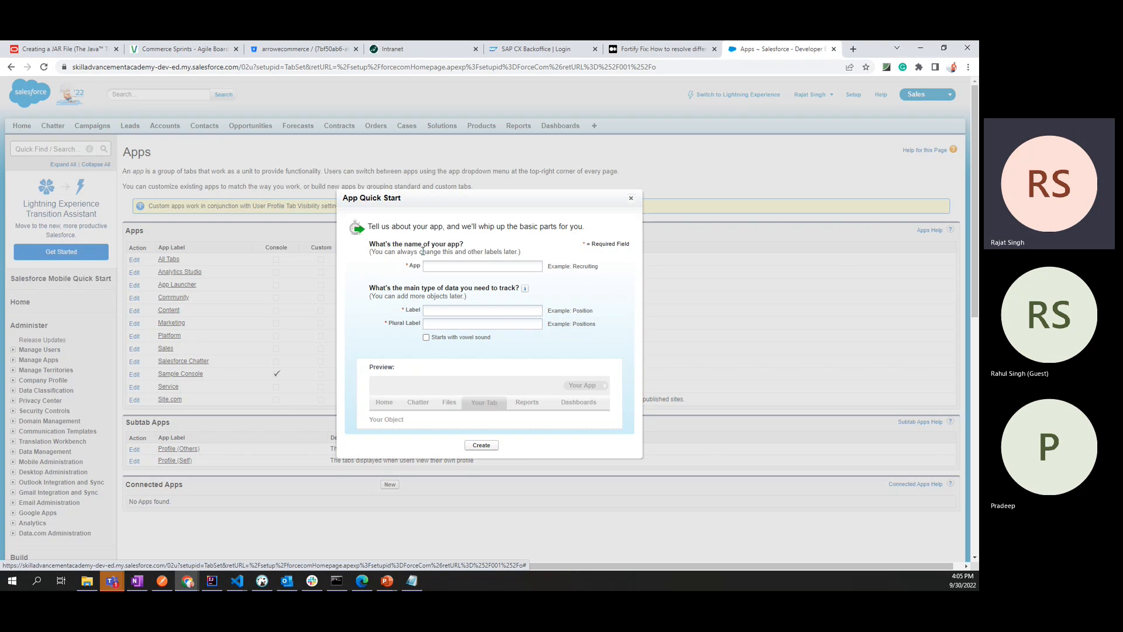
pyautogui.moveTo(367, 228); pyautogui.dragTo(469, 246)
pyautogui.click(486, 246)
pyautogui.click(451, 264)
pyautogui.click(453, 312)
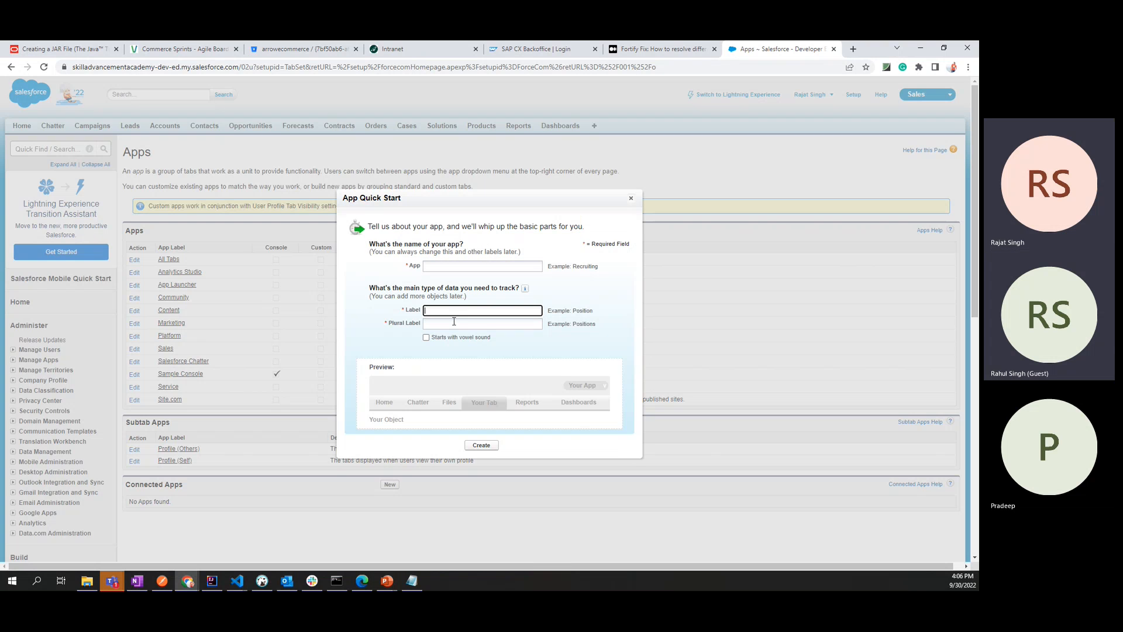
pyautogui.click(454, 322)
pyautogui.click(426, 337)
pyautogui.click(499, 321)
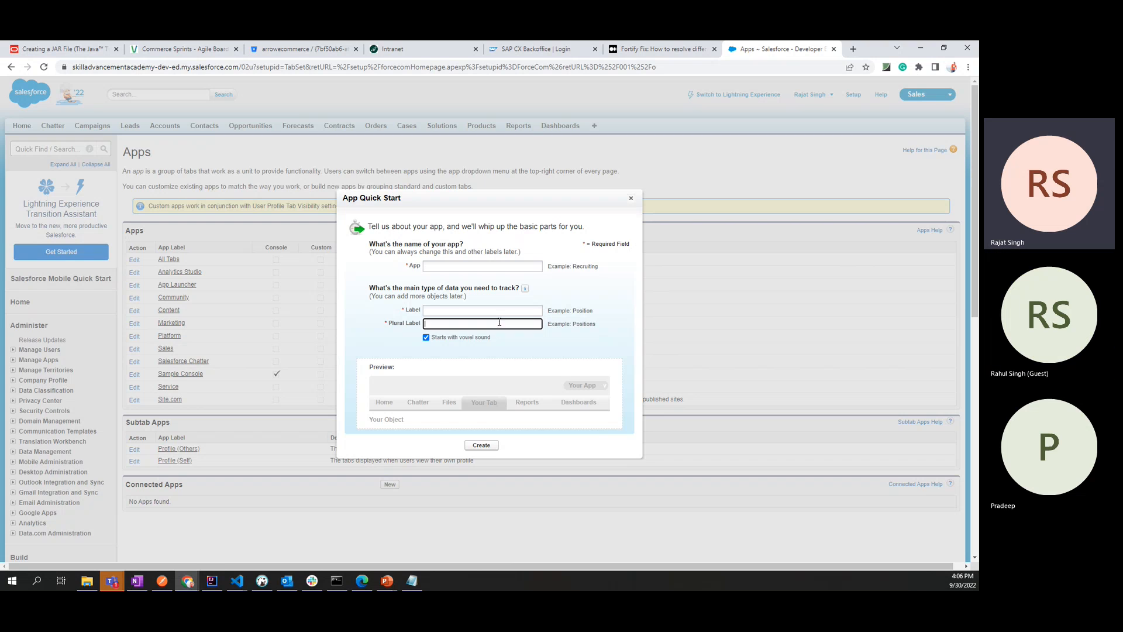
pyautogui.click(494, 353)
pyautogui.click(429, 267)
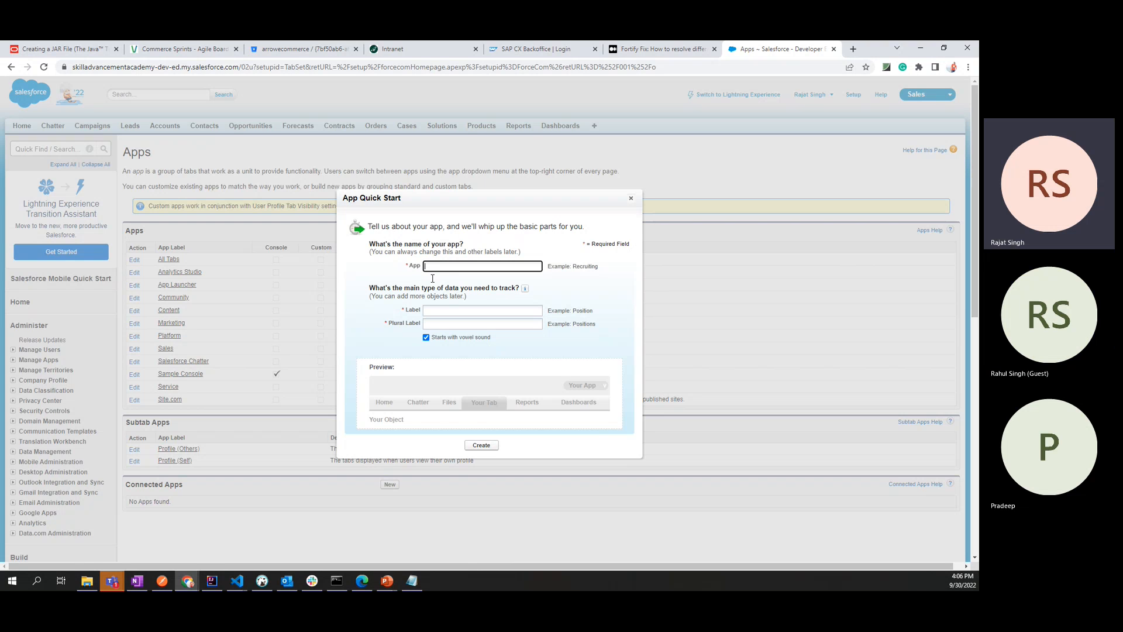
pyautogui.click(630, 200)
pyautogui.hotkey('alt', 'Tab')
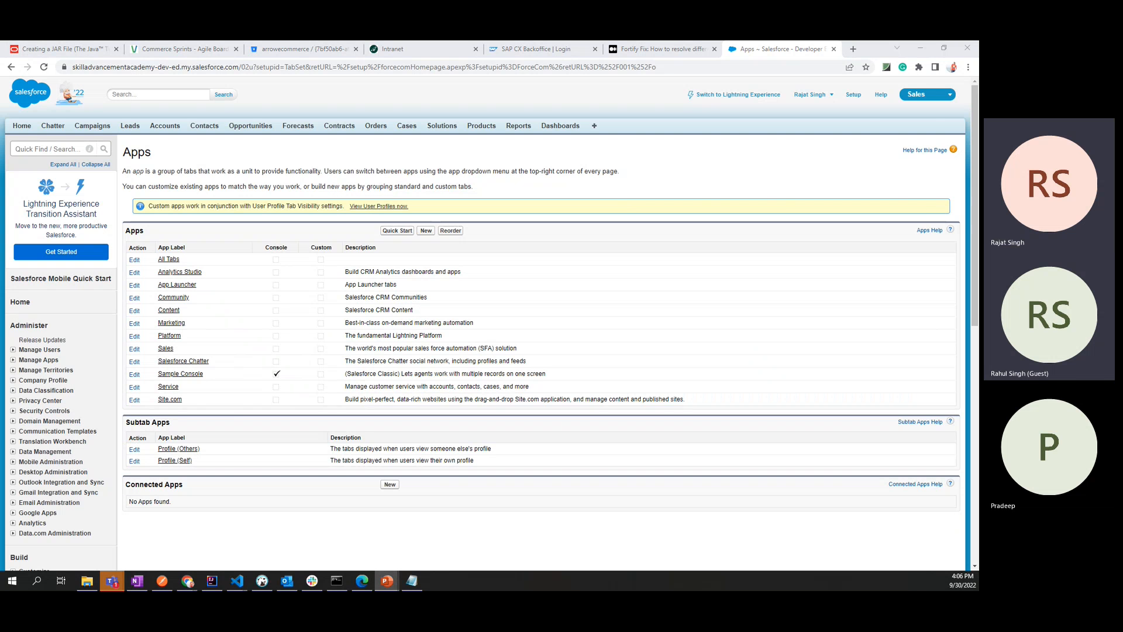
# From the Apps setup page, start a New Custom app of the standard type.
pyautogui.scroll(-4, 88, 378)
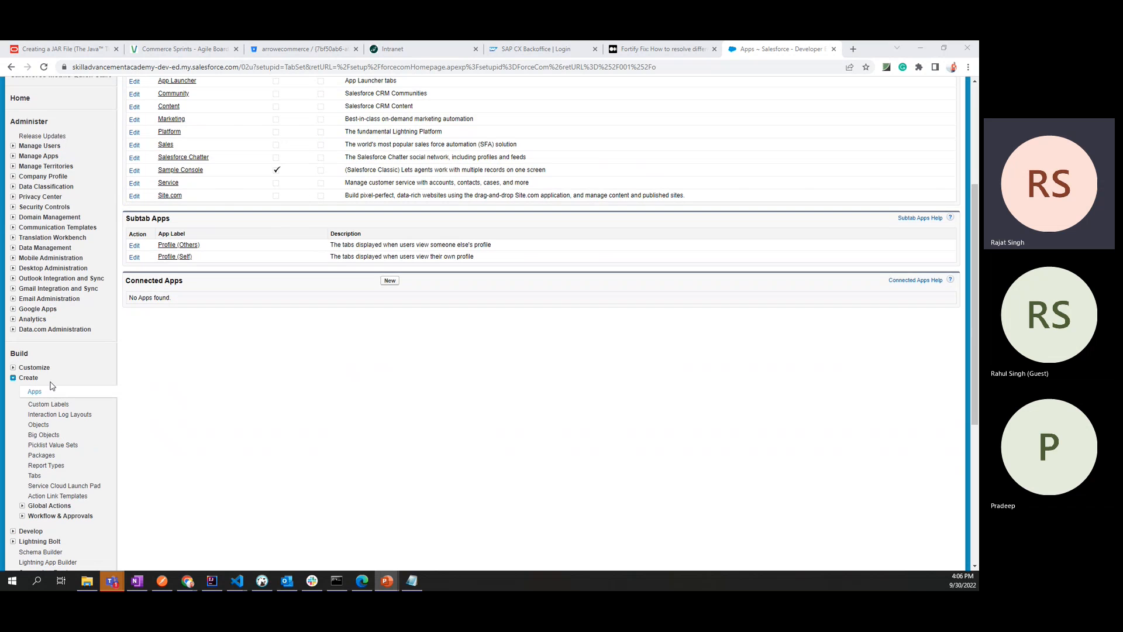
pyautogui.click(35, 393)
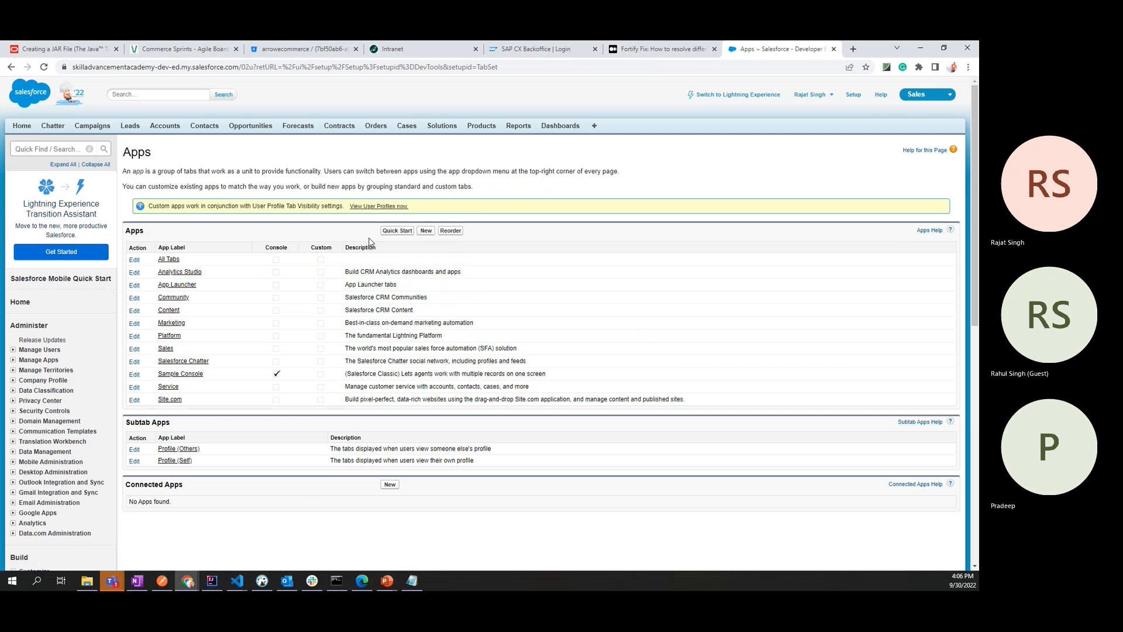
pyautogui.click(426, 232)
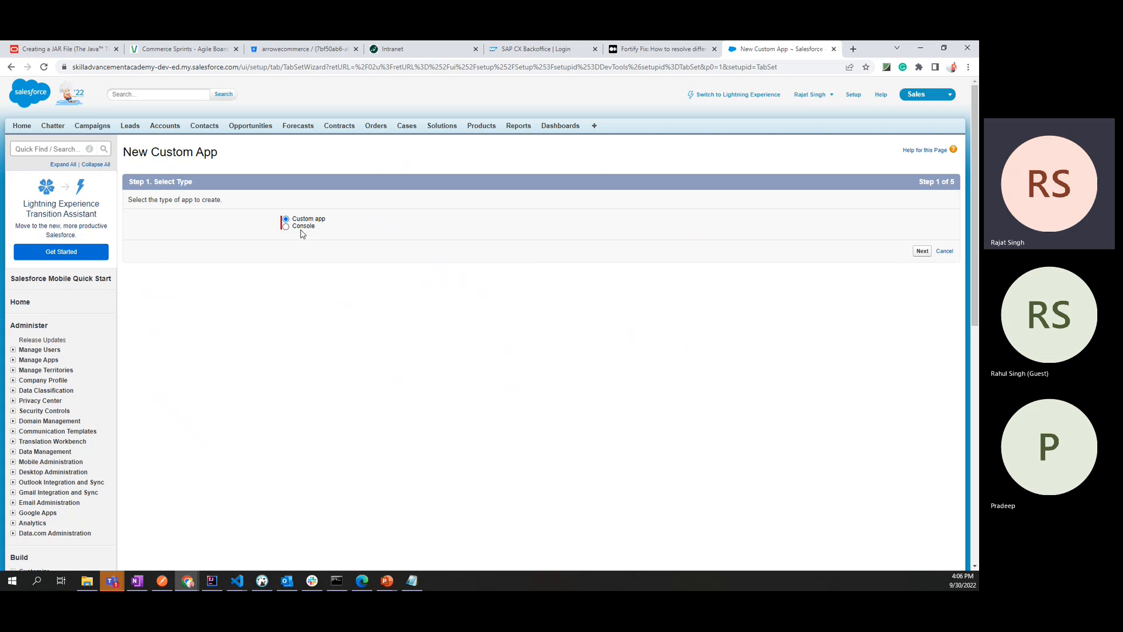
pyautogui.click(922, 251)
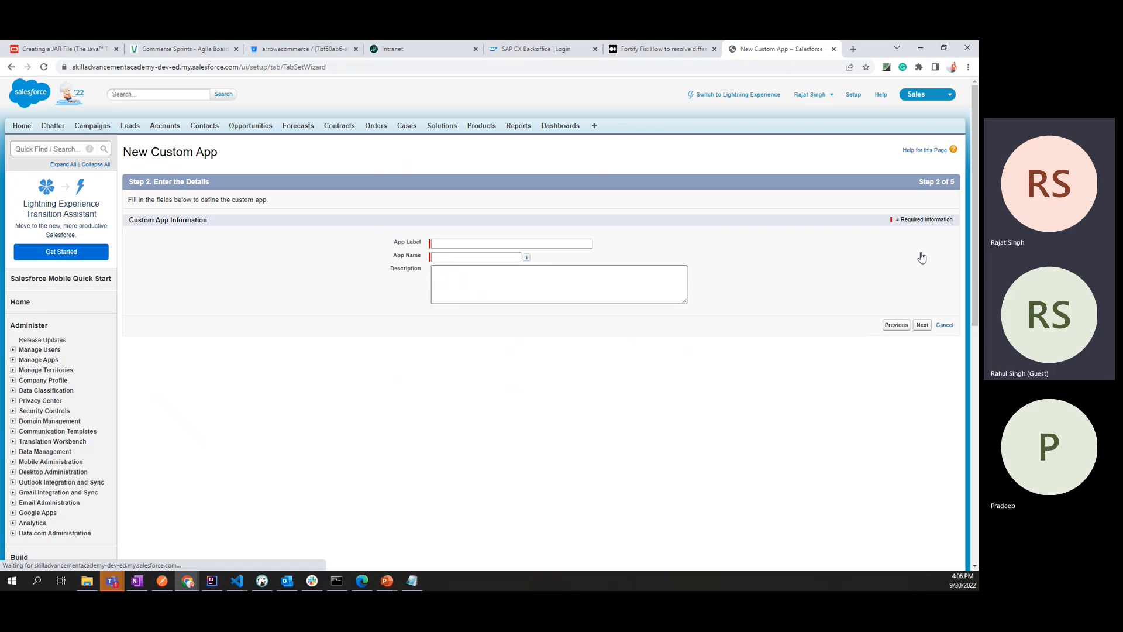
# Enter 'SkillAdvancement' as the app label and name, and advance to the logo step.
pyautogui.click(433, 244)
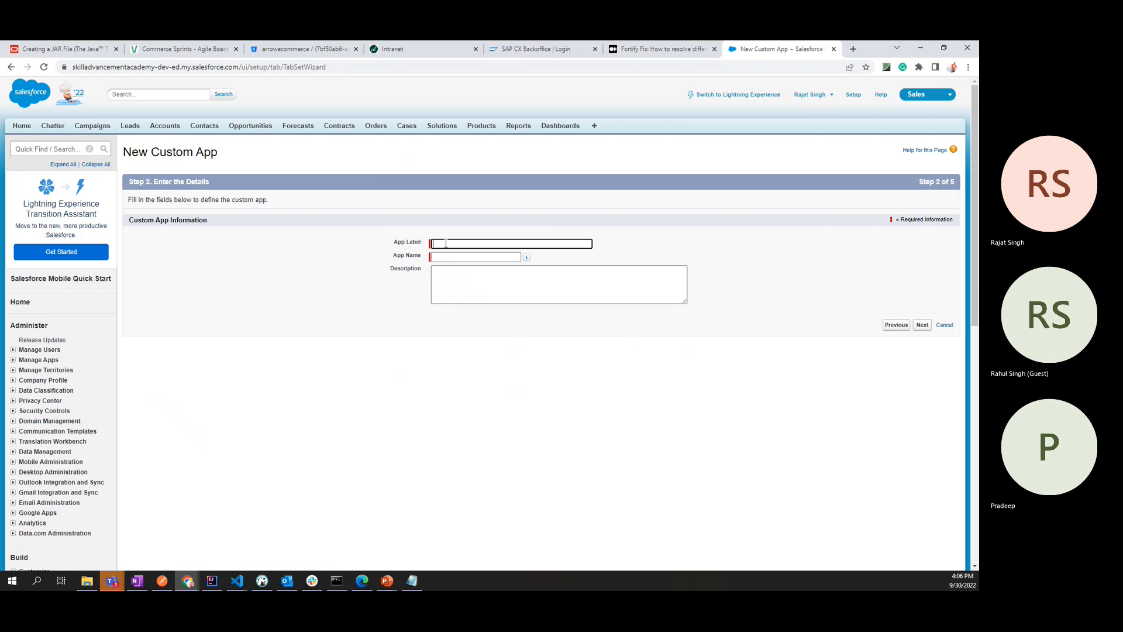
pyautogui.hotkey('alt', 'Tab')
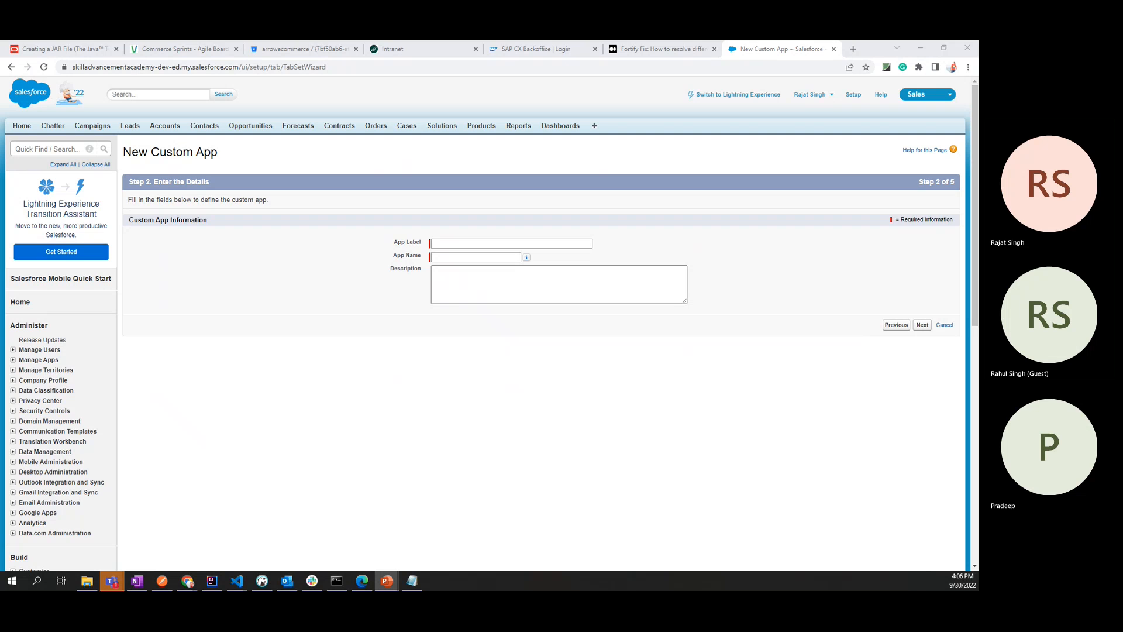
pyautogui.click(484, 242)
pyautogui.click(478, 244)
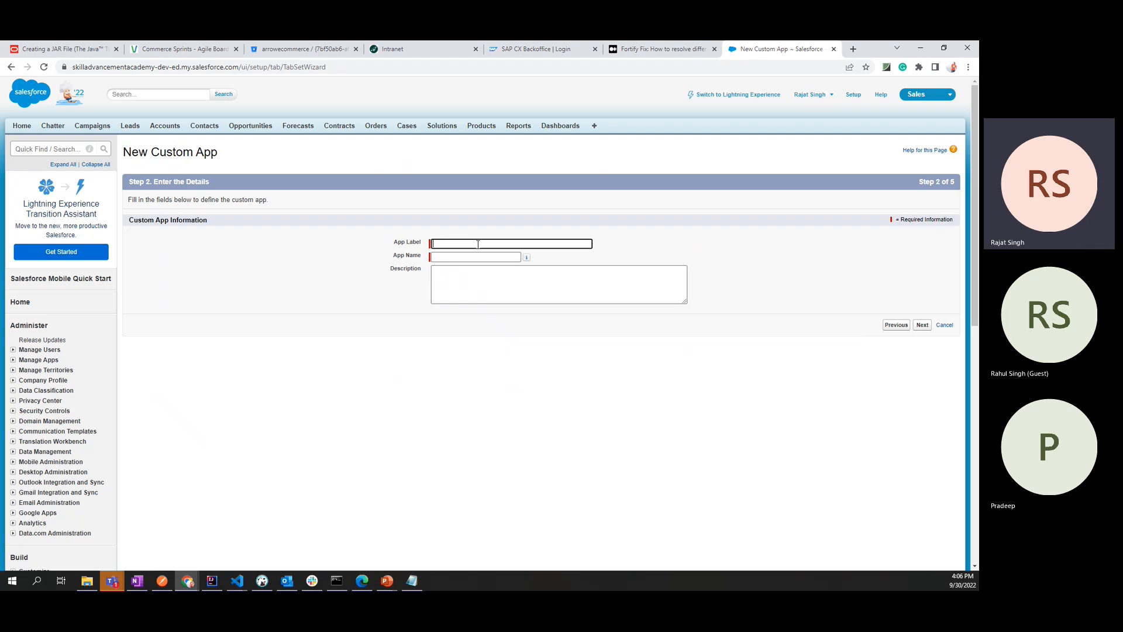
pyautogui.write('SkillAdvancement')
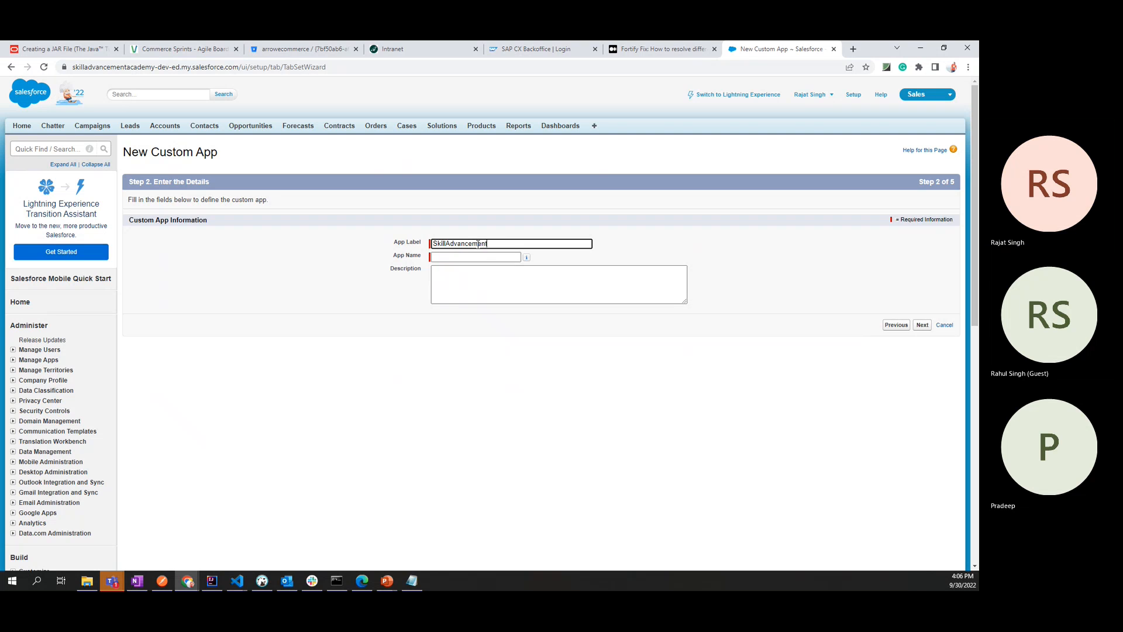
pyautogui.click(304, 286)
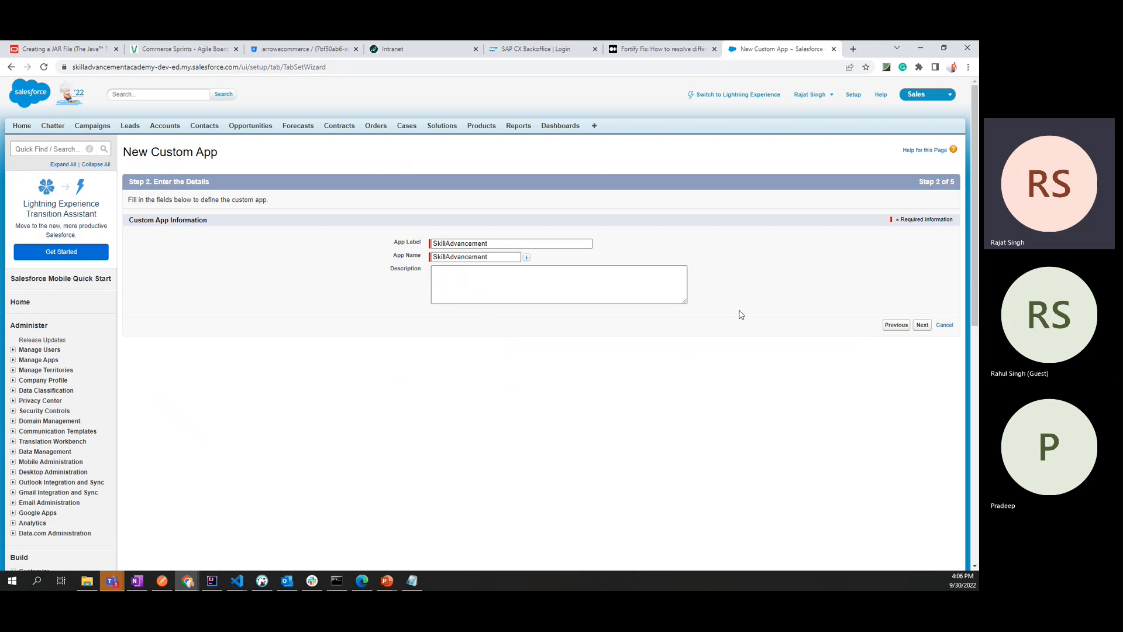
pyautogui.click(922, 325)
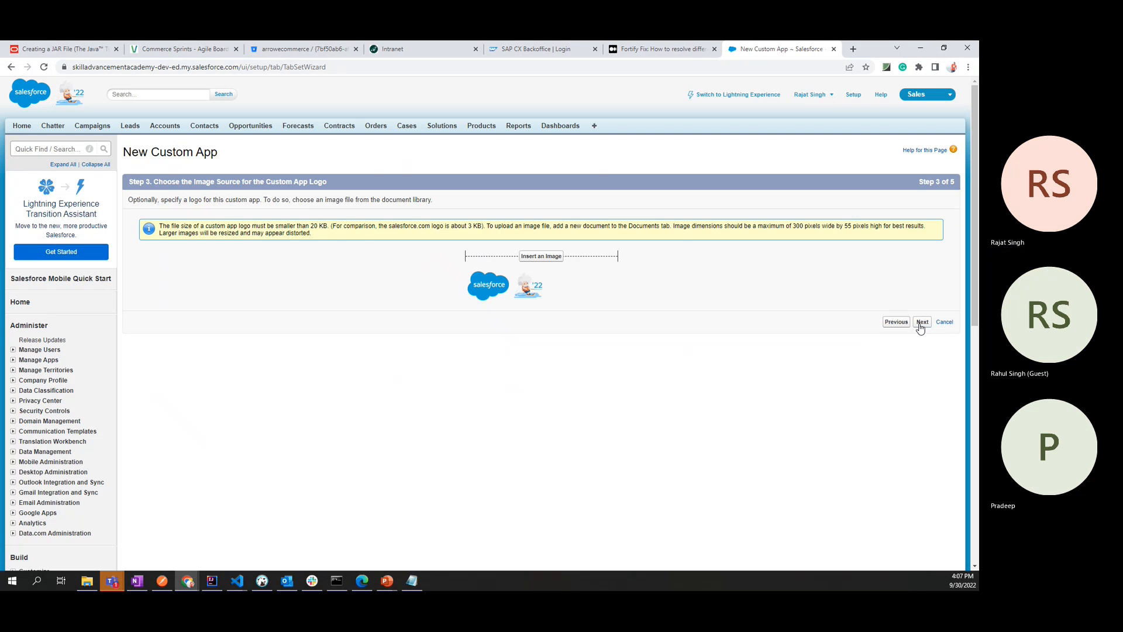
pyautogui.moveTo(160, 223); pyautogui.dragTo(319, 236)
pyautogui.click(321, 235)
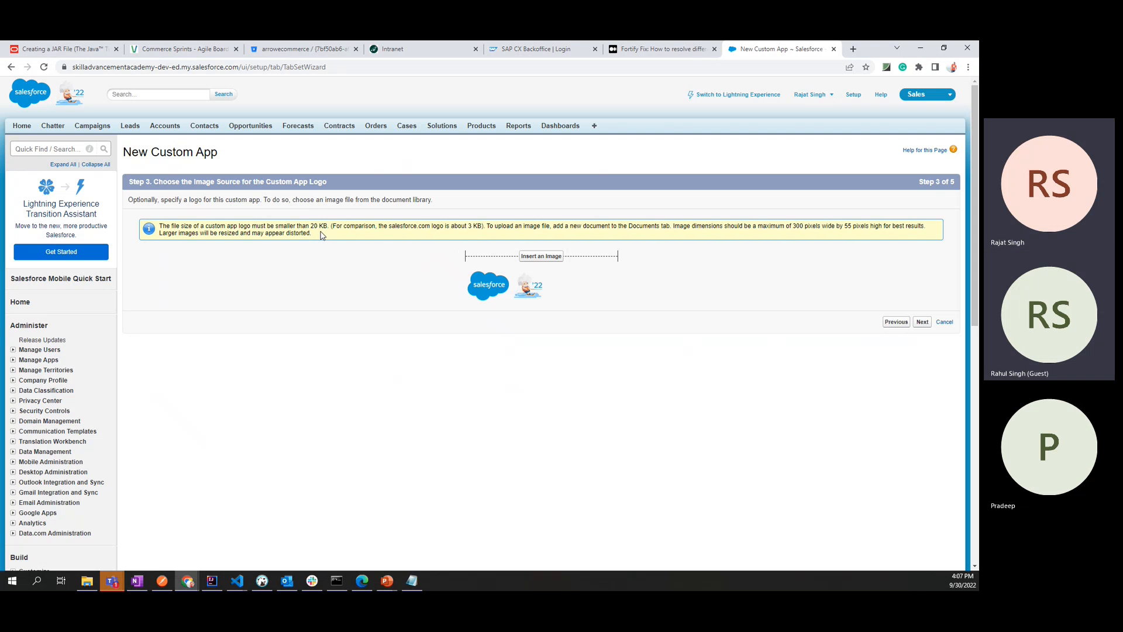
pyautogui.click(549, 258)
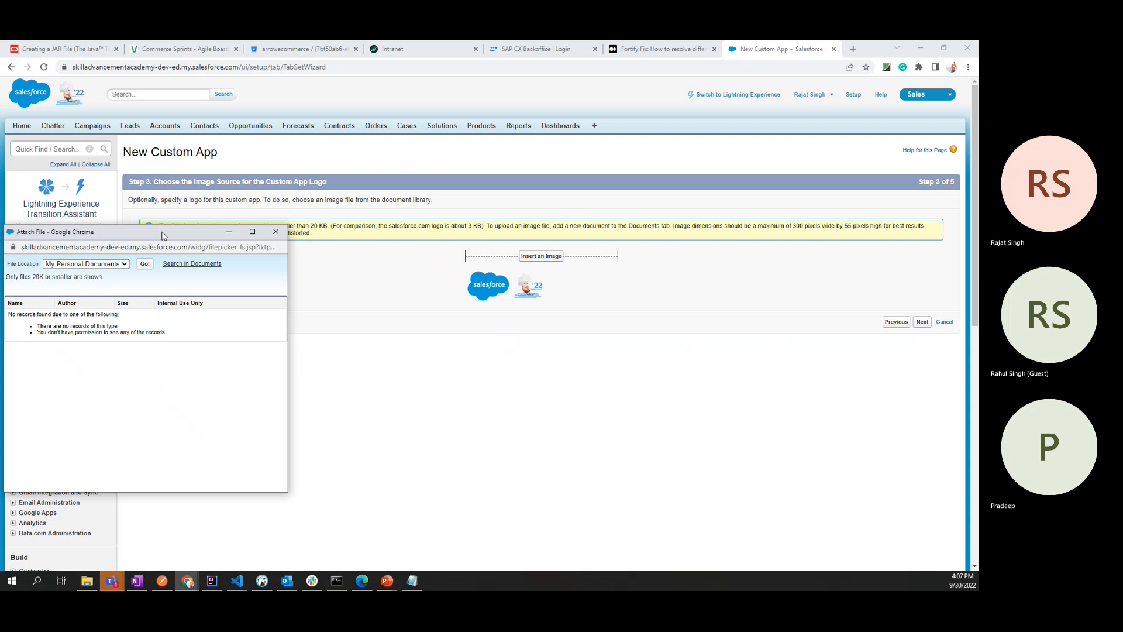
pyautogui.moveTo(146, 232); pyautogui.dragTo(397, 216)
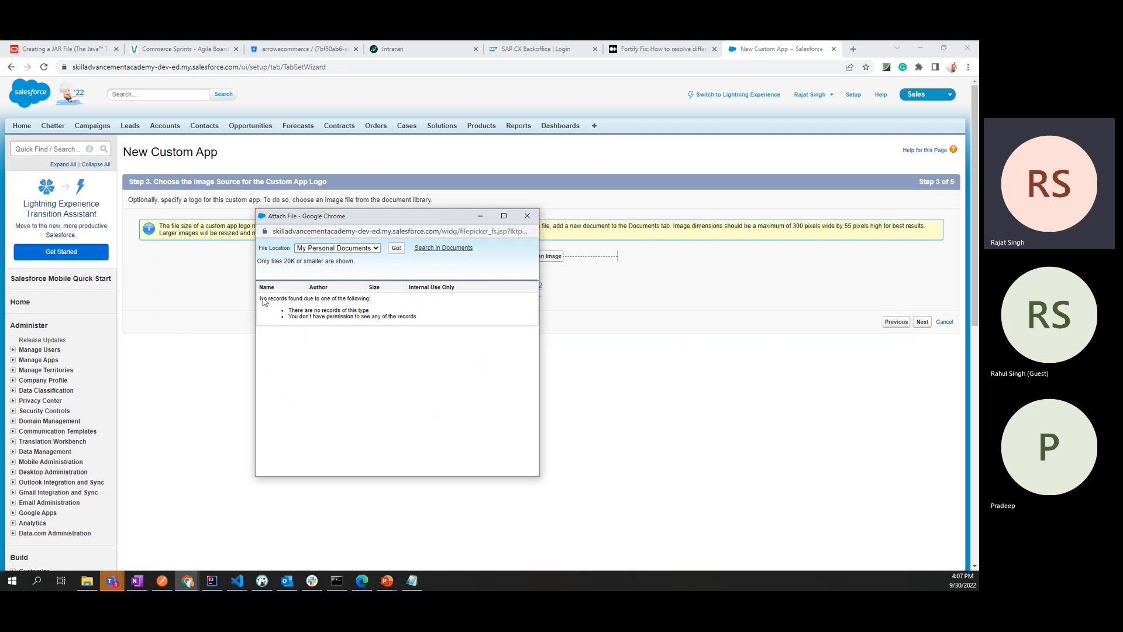
pyautogui.click(360, 249)
pyautogui.click(360, 251)
pyautogui.moveTo(416, 320); pyautogui.dragTo(265, 304)
pyautogui.click(313, 364)
pyautogui.moveTo(257, 301); pyautogui.dragTo(432, 317)
pyautogui.click(432, 317)
pyautogui.click(442, 250)
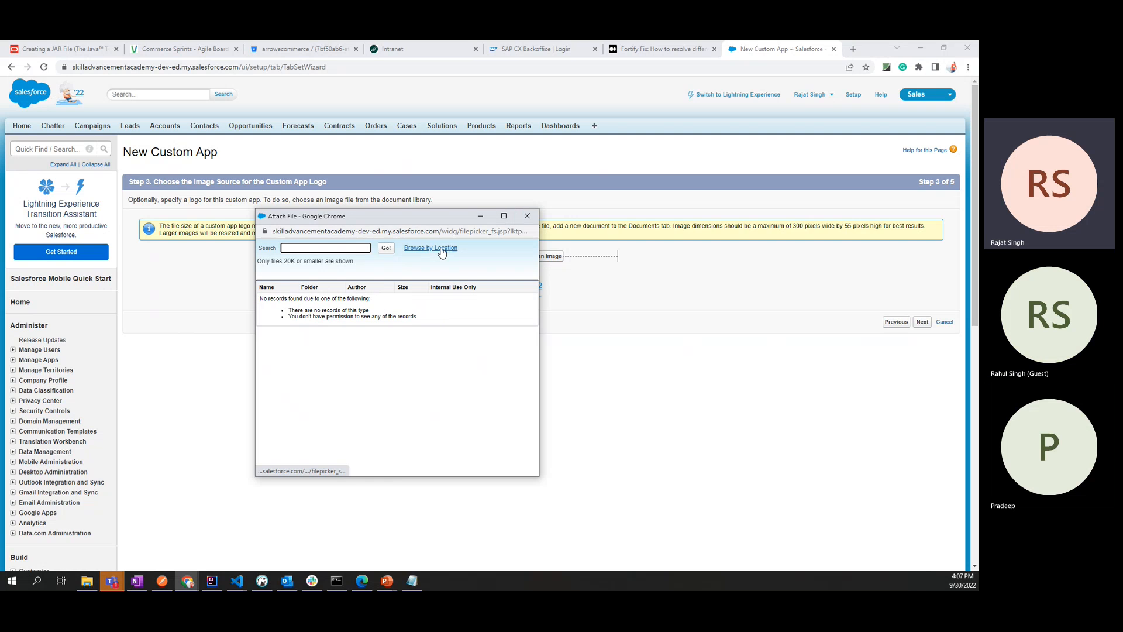
pyautogui.click(528, 217)
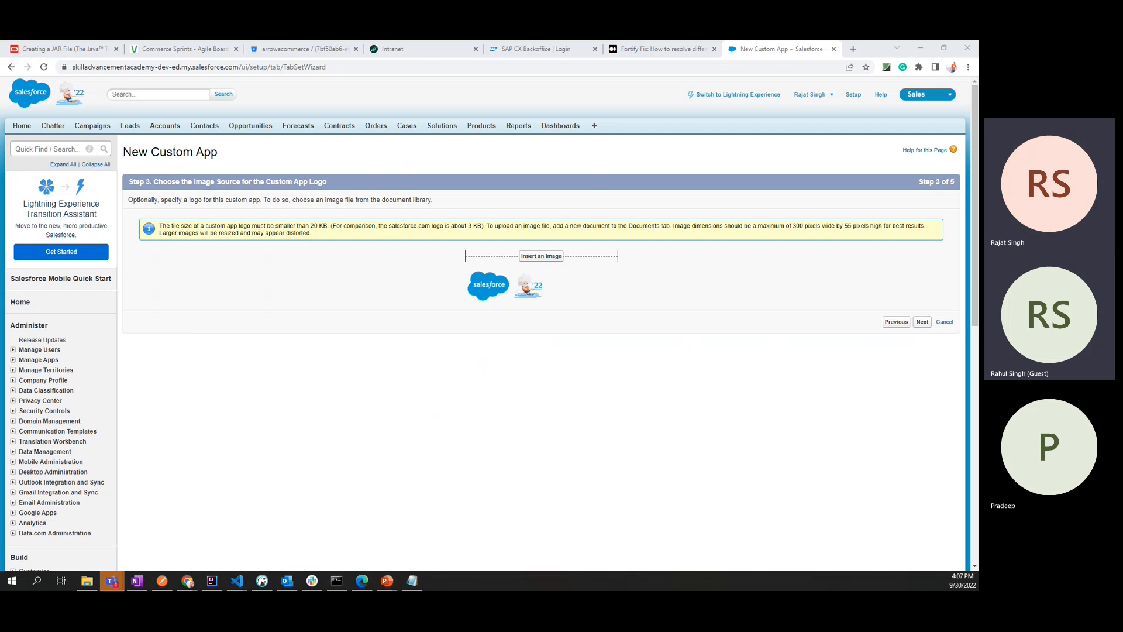
pyautogui.press('super+d')
pyautogui.press('super+d')
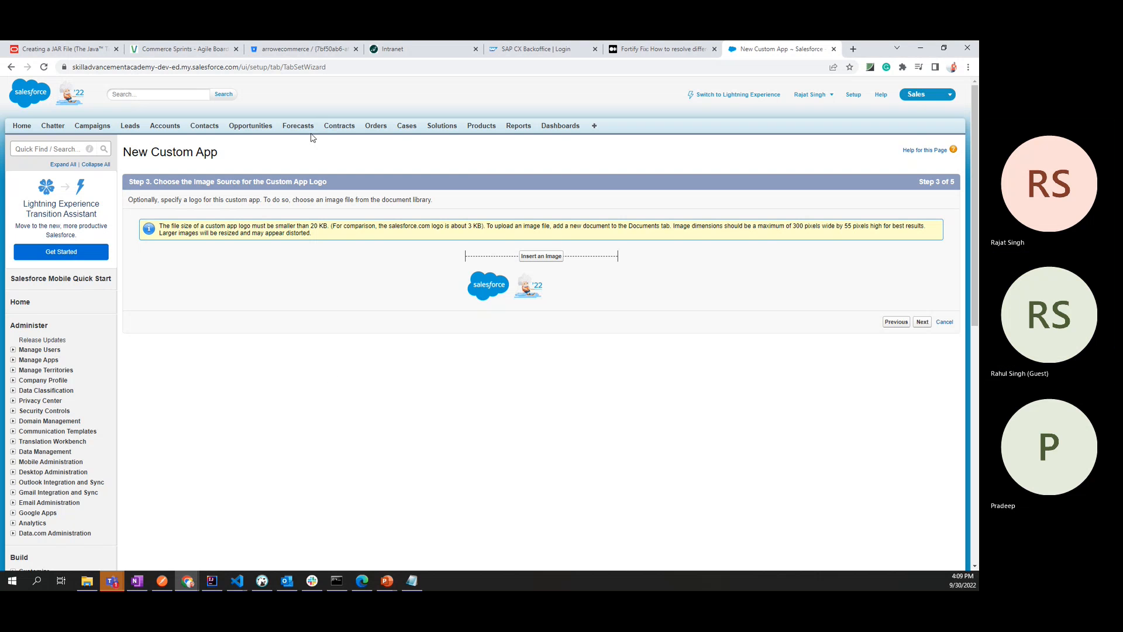
# Glance at the All Tabs list, then search Salesforce for 'documents'.
pyautogui.click(595, 127)
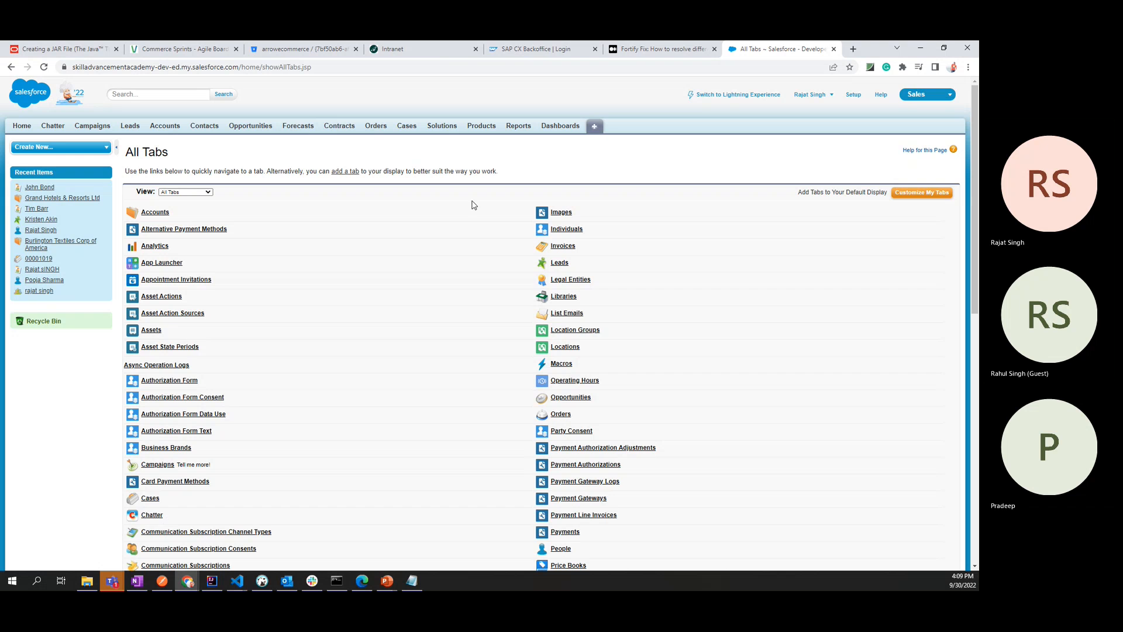
pyautogui.scroll(-6, 172, 345)
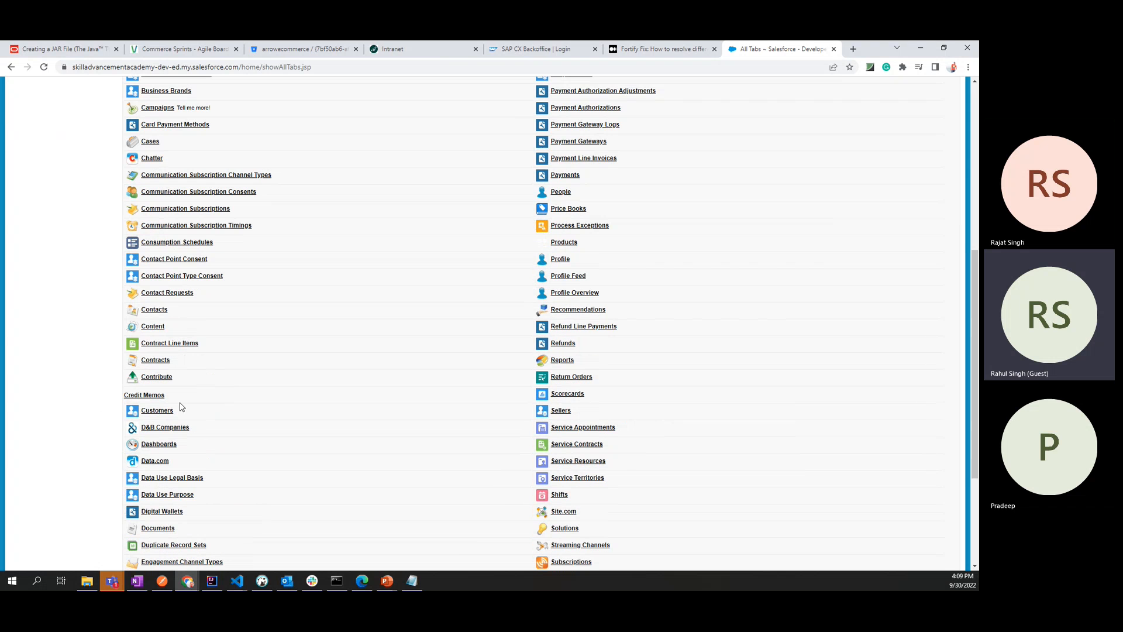
pyautogui.scroll(6, 180, 478)
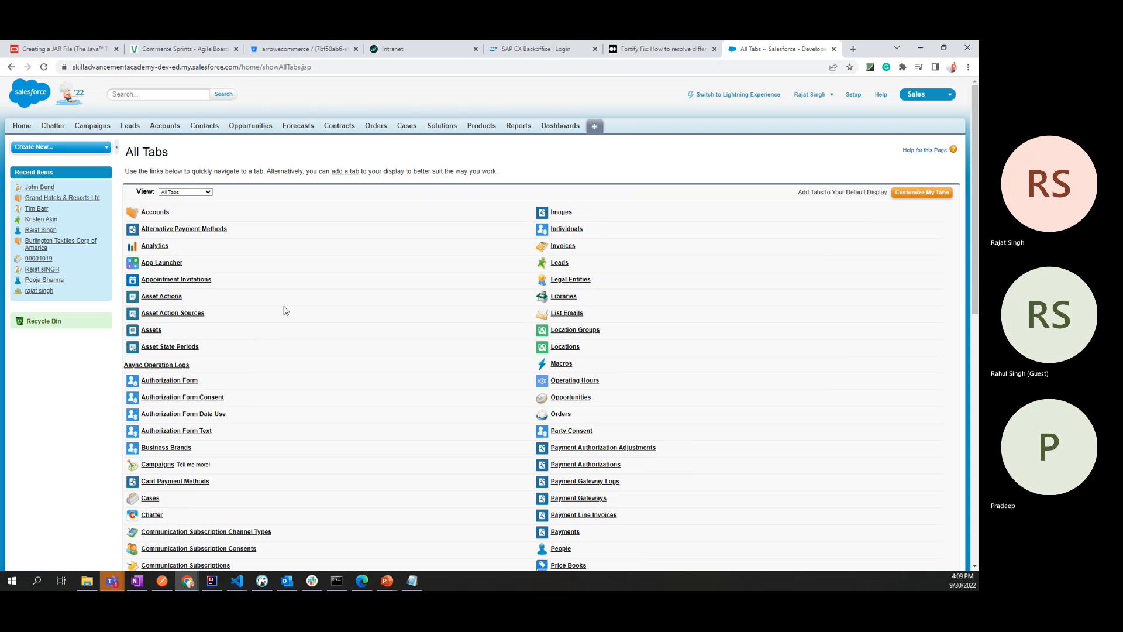
pyautogui.click(156, 93)
pyautogui.write('docume')
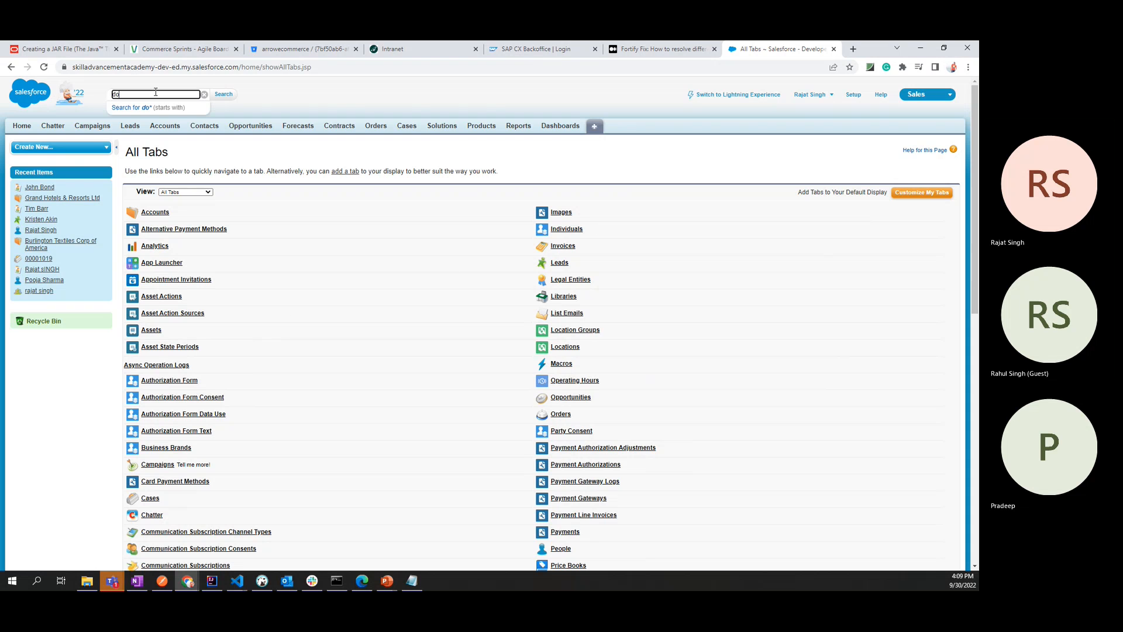
pyautogui.write('nts')
pyautogui.press('Return')
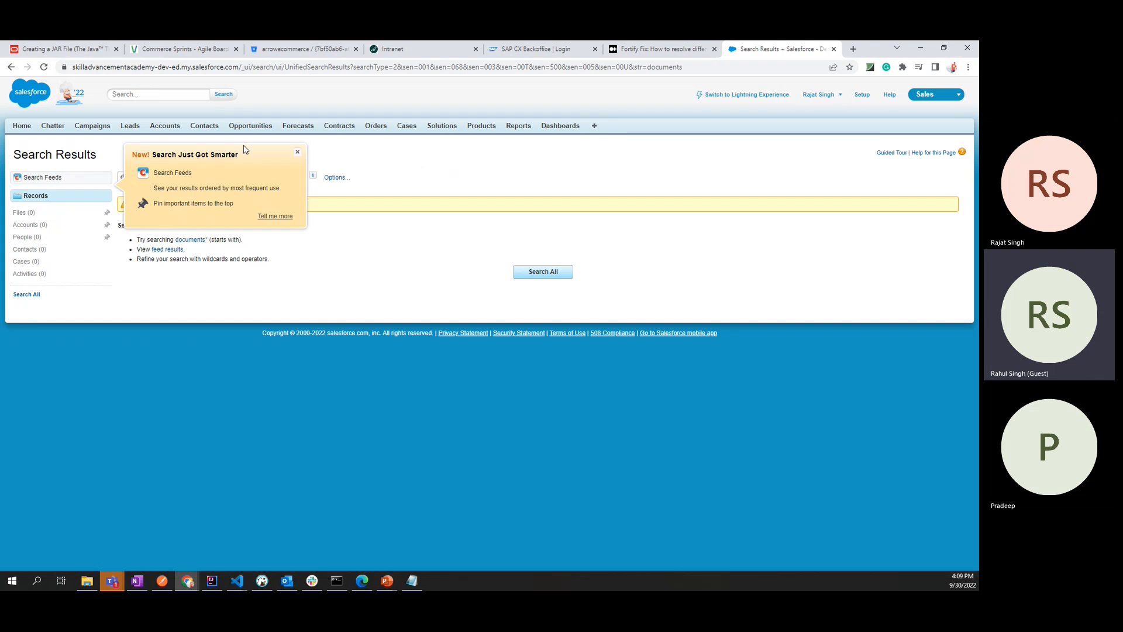
pyautogui.click(297, 152)
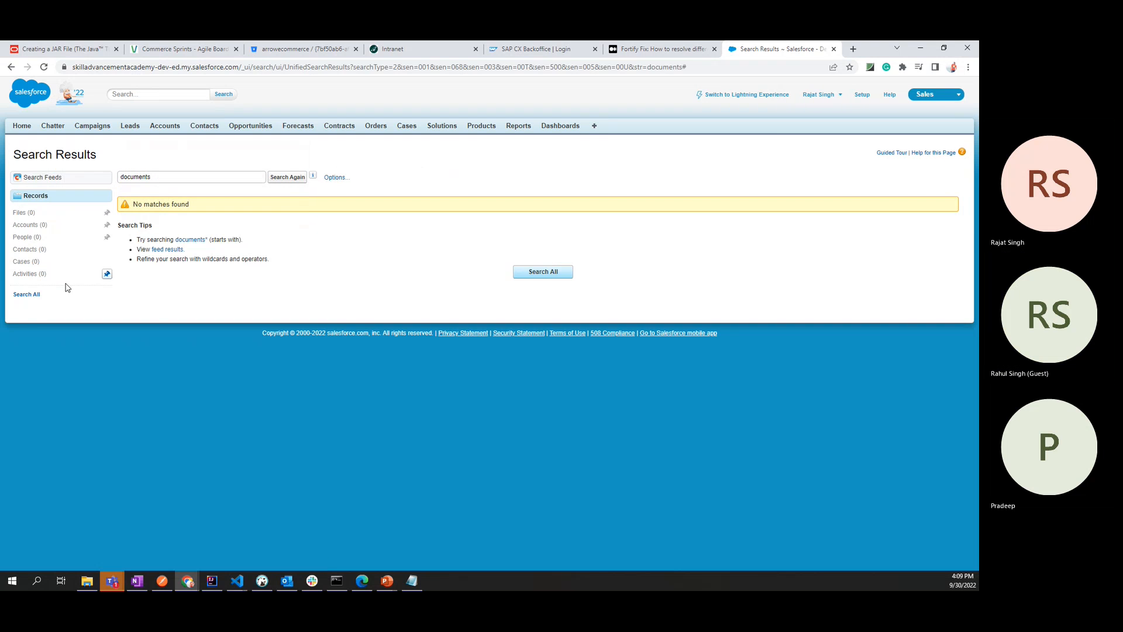
pyautogui.click(287, 238)
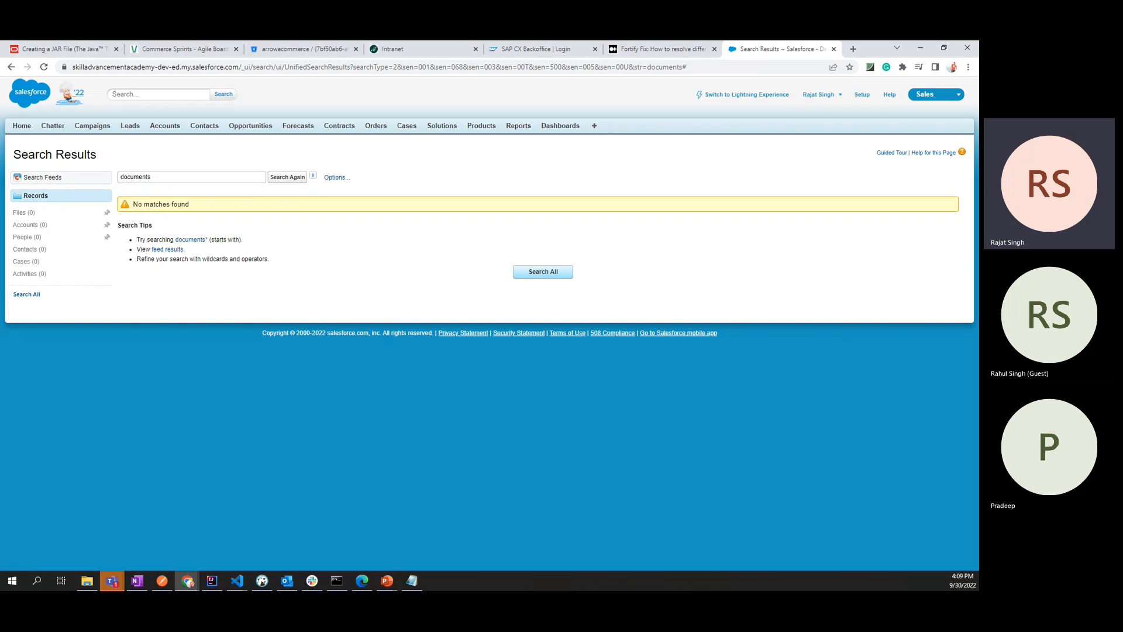
# Open Documents from the All Tabs list.
pyautogui.click(596, 130)
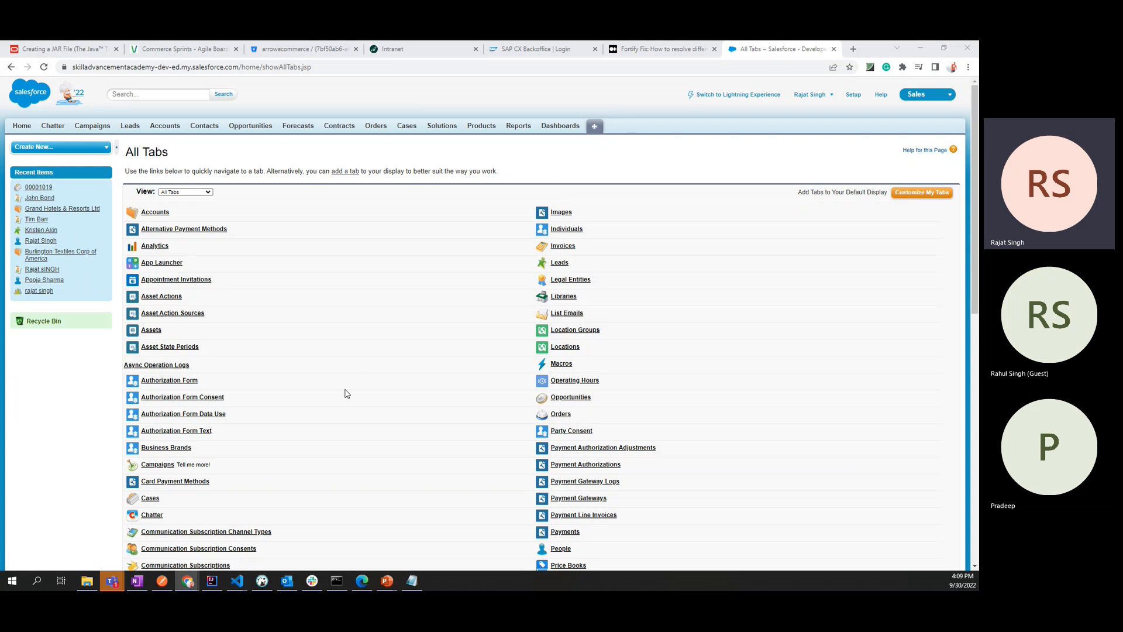
pyautogui.scroll(-4, 345, 394)
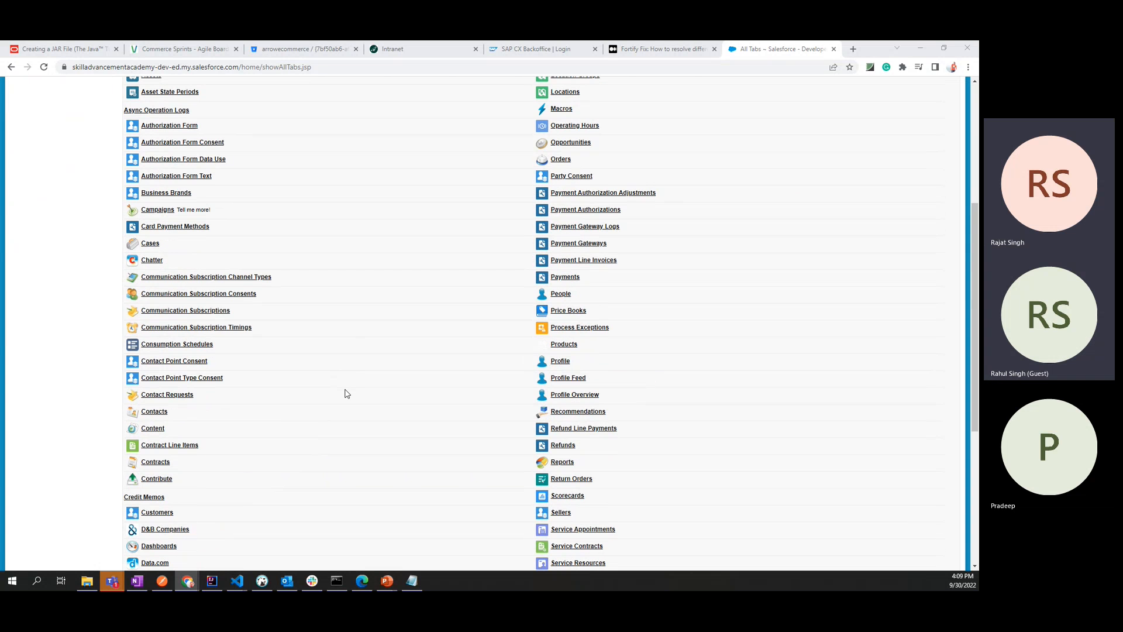
pyautogui.scroll(-1, 346, 394)
pyautogui.scroll(-4, 345, 394)
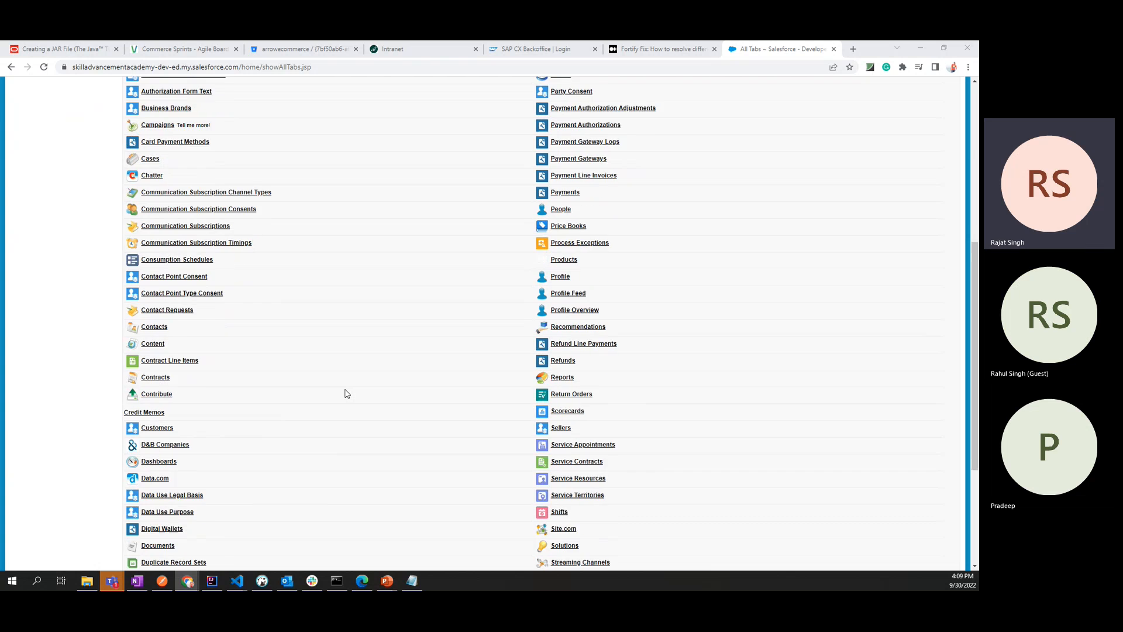
pyautogui.click(158, 376)
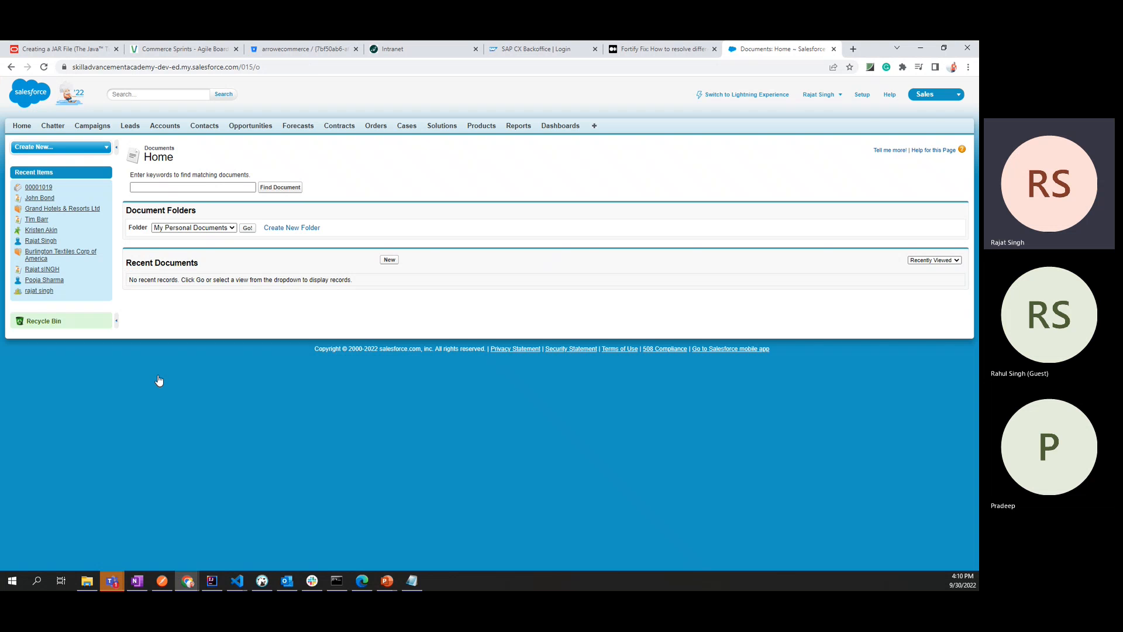
# Review the existing document folders and start a new folder labelled 'logo'.
pyautogui.moveTo(126, 214); pyautogui.dragTo(199, 216)
pyautogui.click(230, 226)
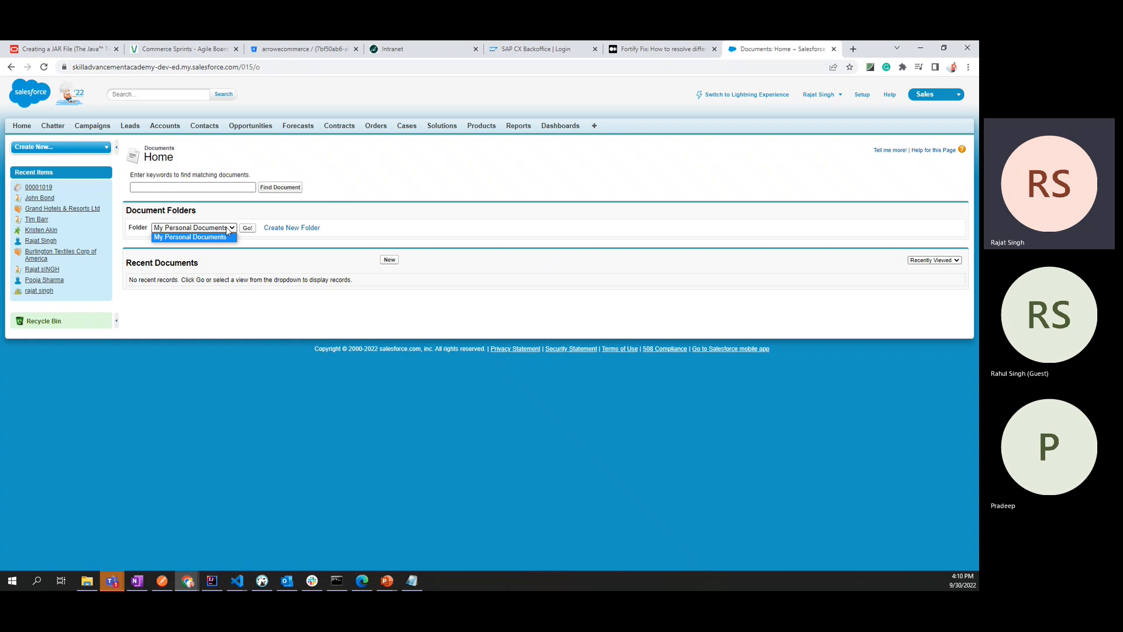
pyautogui.click(256, 210)
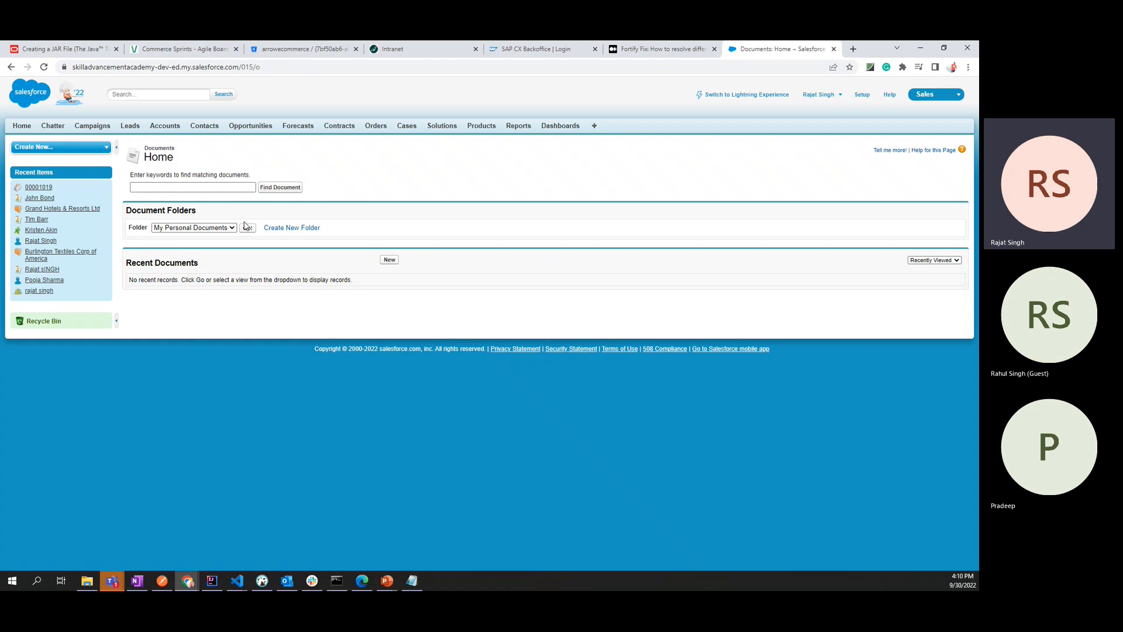
pyautogui.click(209, 229)
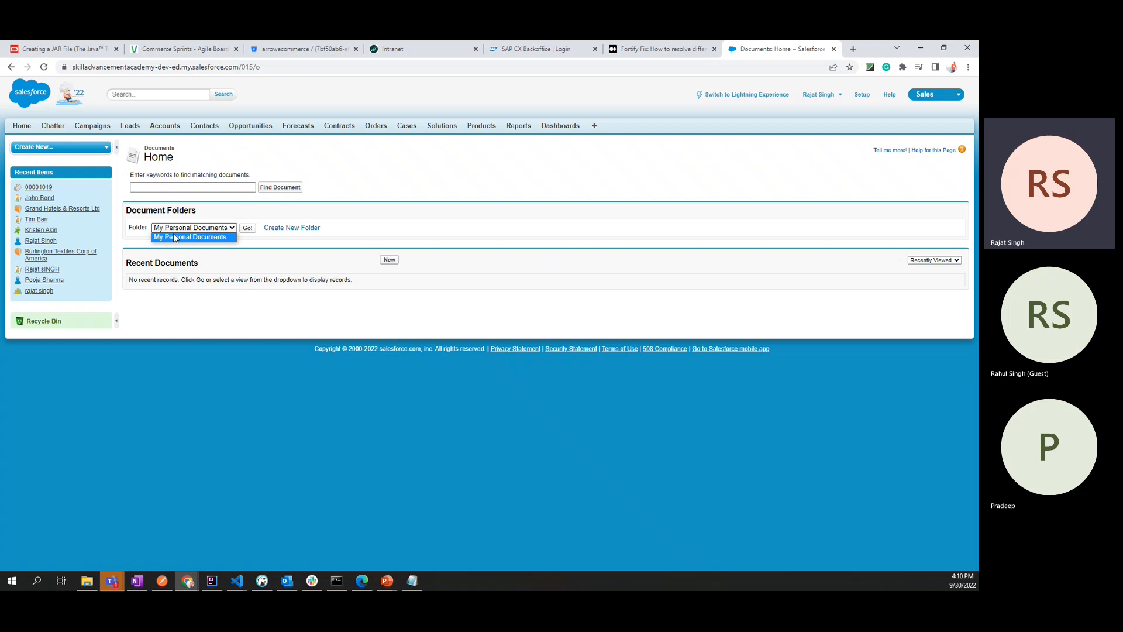
pyautogui.click(282, 235)
pyautogui.click(285, 230)
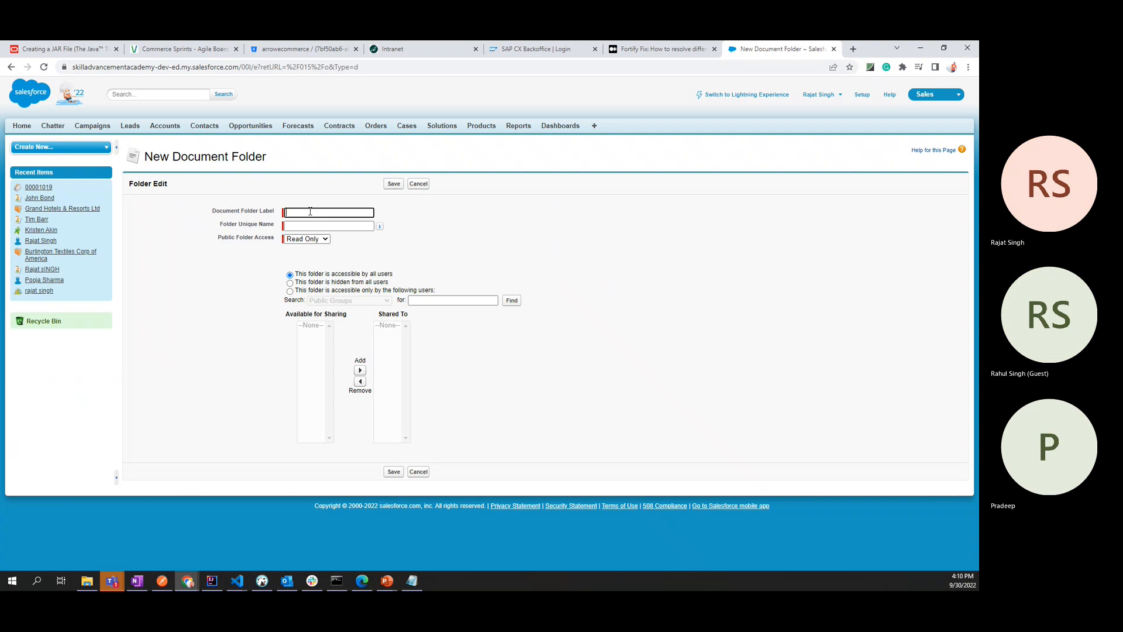
pyautogui.write('go')
pyautogui.click(428, 264)
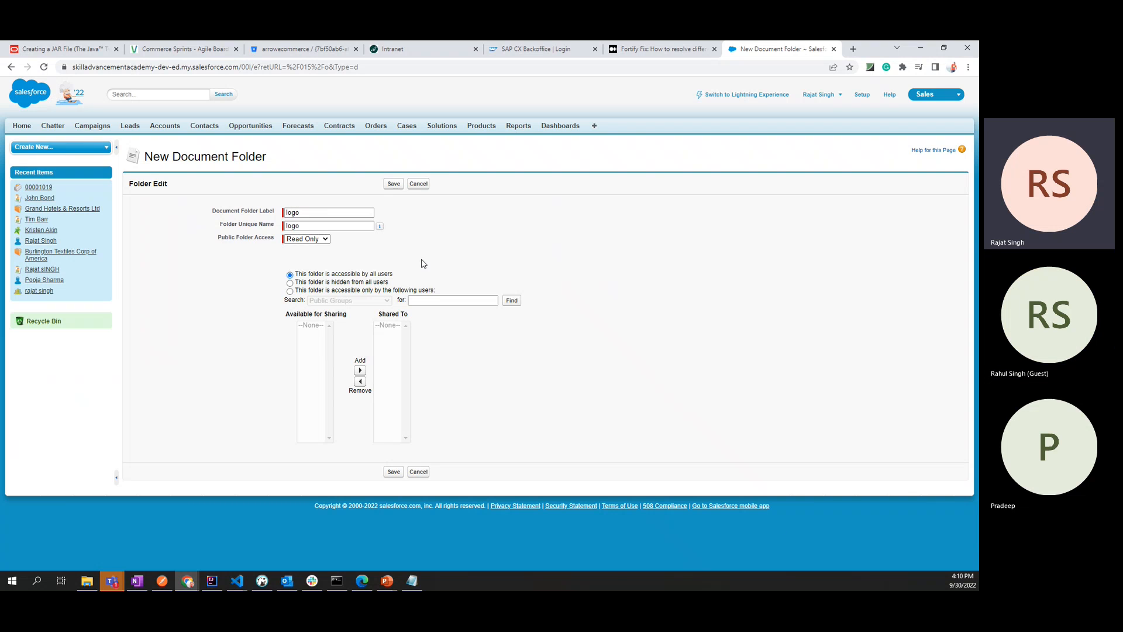
# Keep the folder's Public Folder Access at Read Only.
pyautogui.click(298, 243)
pyautogui.click(297, 245)
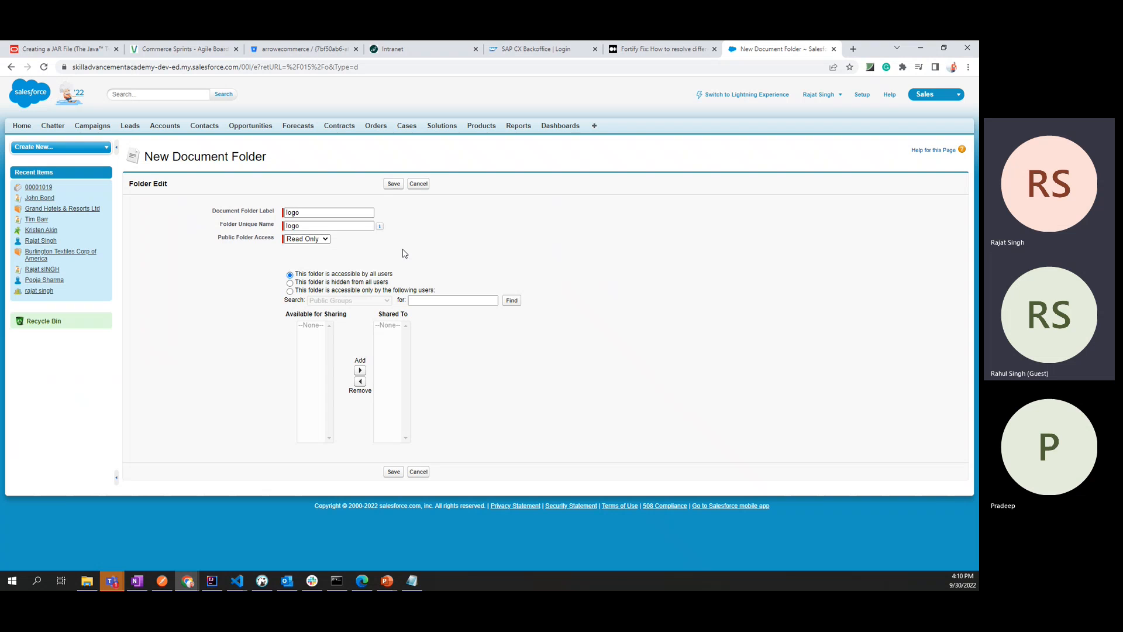
pyautogui.moveTo(220, 240); pyautogui.dragTo(281, 250)
pyautogui.click(282, 247)
pyautogui.moveTo(217, 238); pyautogui.dragTo(274, 240)
pyautogui.click(267, 250)
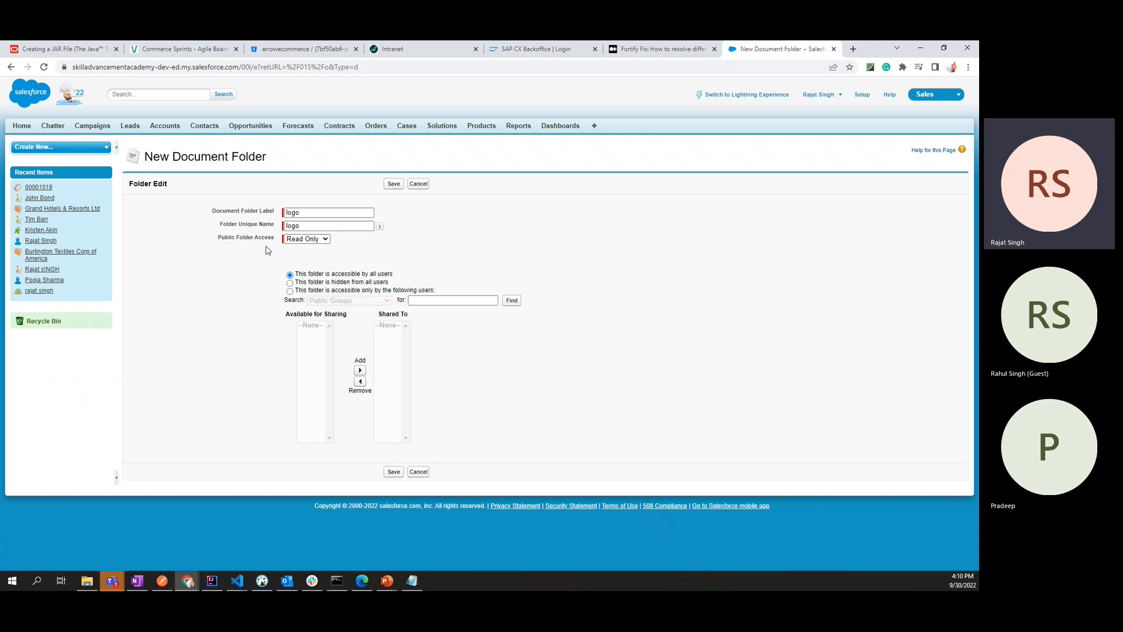
pyautogui.click(291, 241)
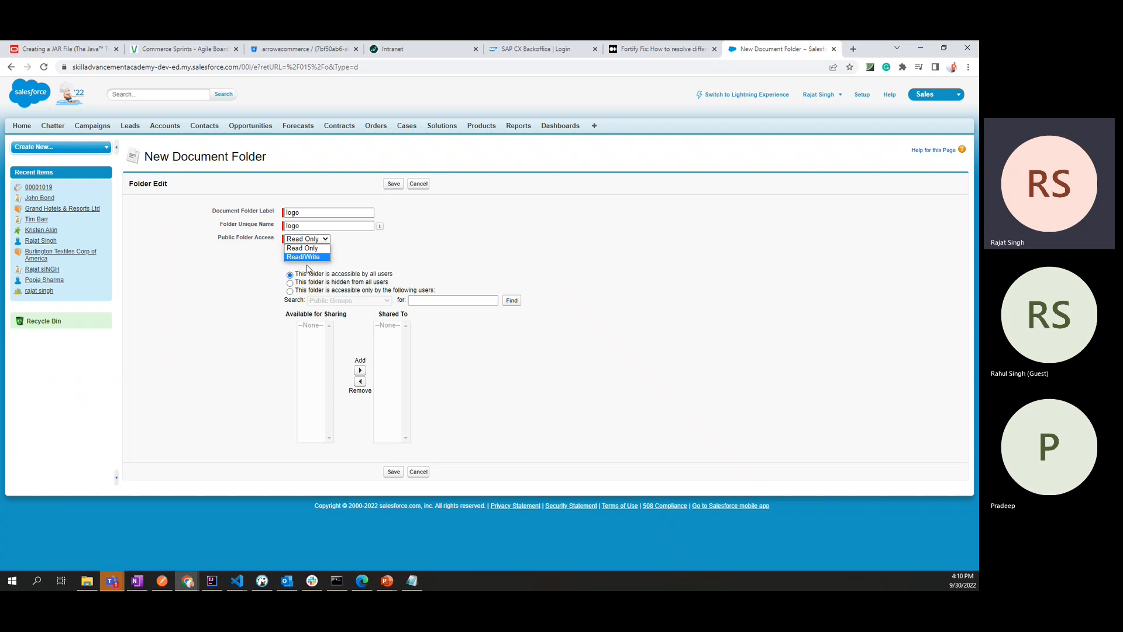
pyautogui.click(373, 248)
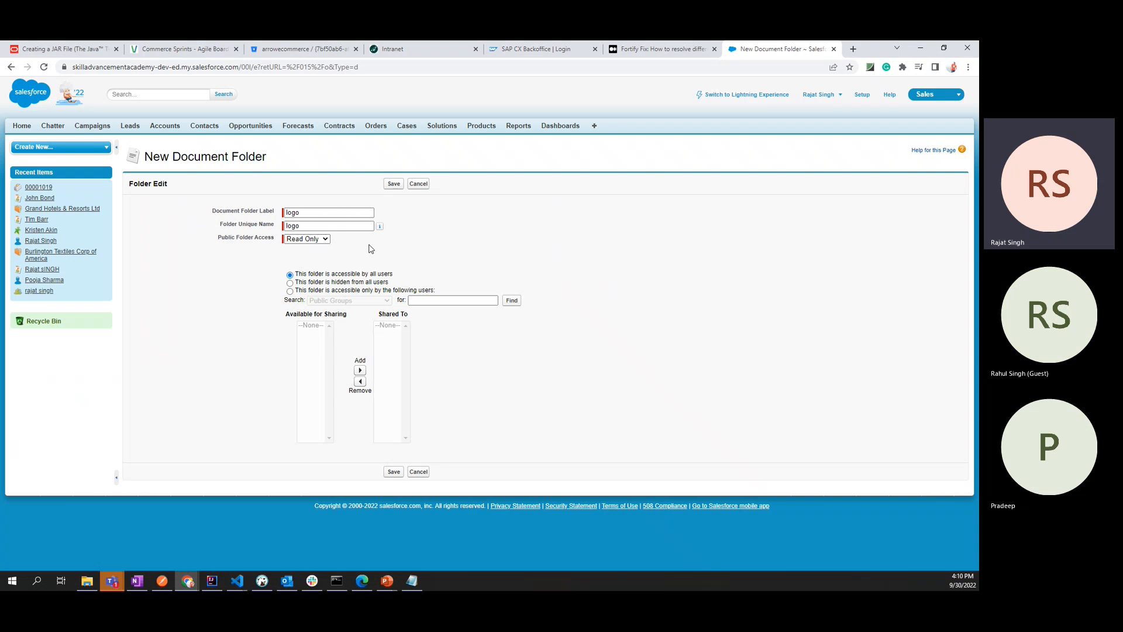
# Make the 'logo' folder accessible by all users and save it.
pyautogui.moveTo(399, 275); pyautogui.dragTo(297, 281)
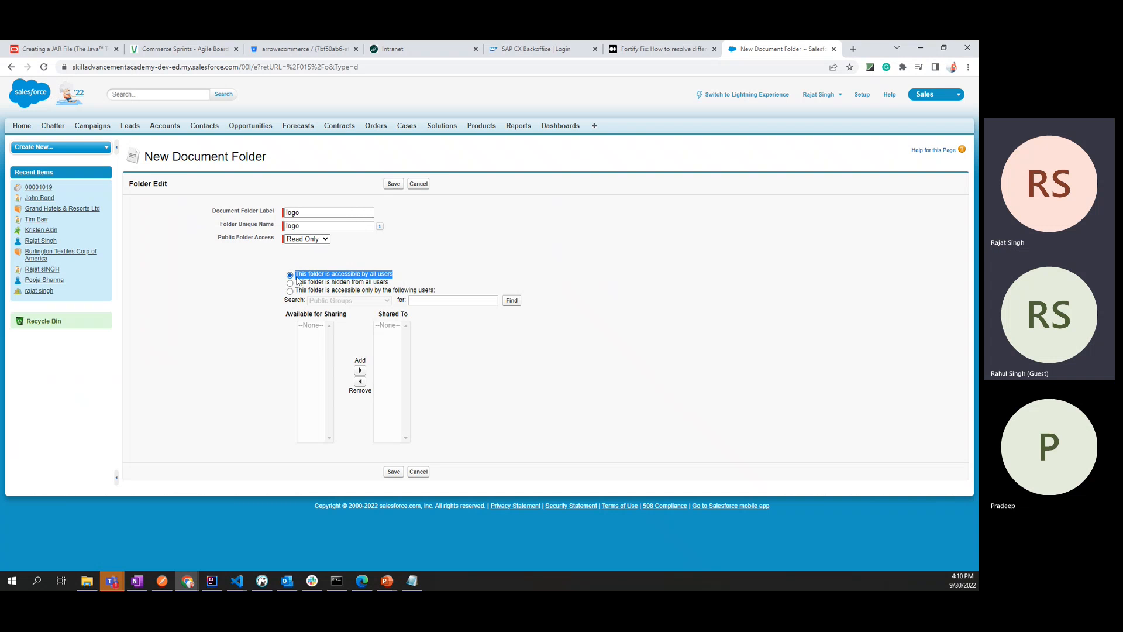
pyautogui.click(441, 248)
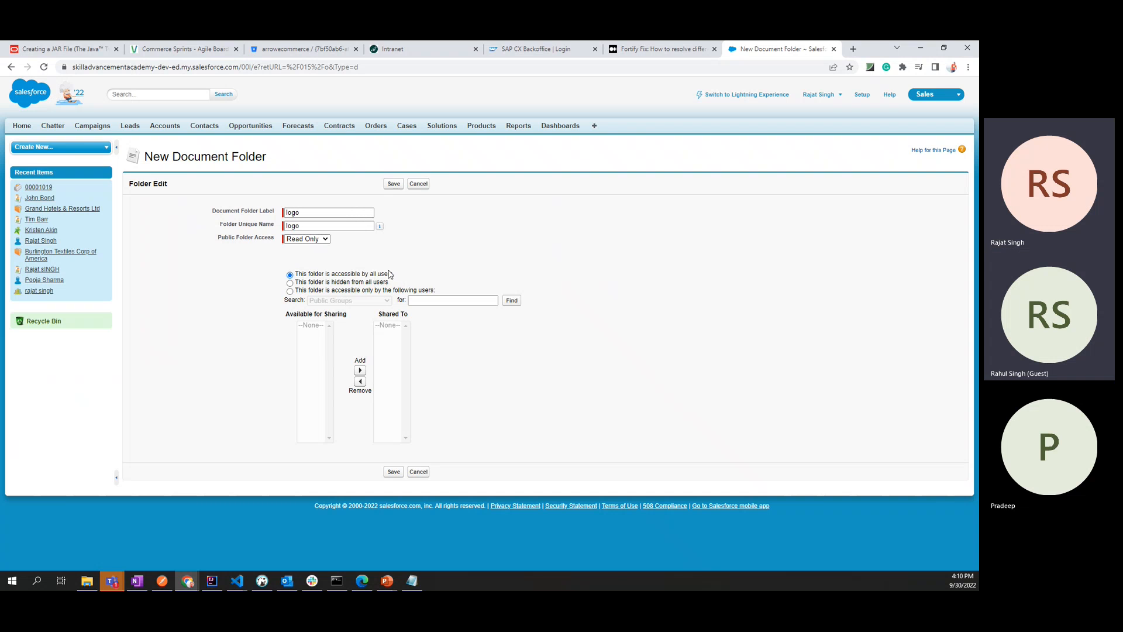
pyautogui.moveTo(402, 278)
pyautogui.mouseDown()
pyautogui.moveTo(297, 276)
pyautogui.moveTo(395, 287)
pyautogui.mouseUp()
pyautogui.click(462, 257)
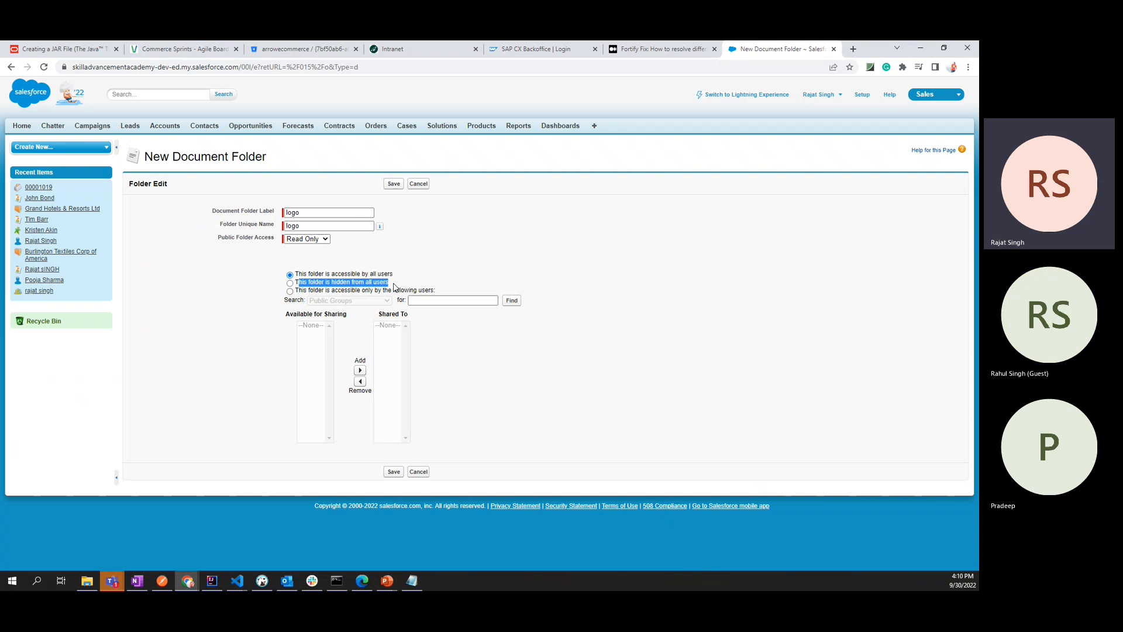
pyautogui.click(519, 252)
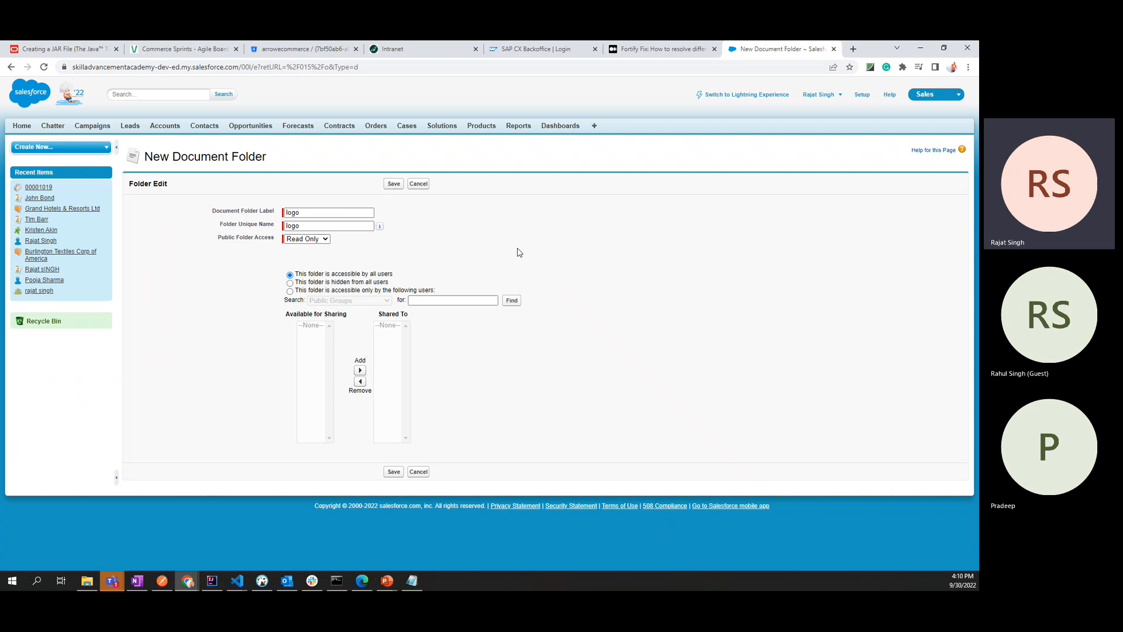
pyautogui.click(290, 291)
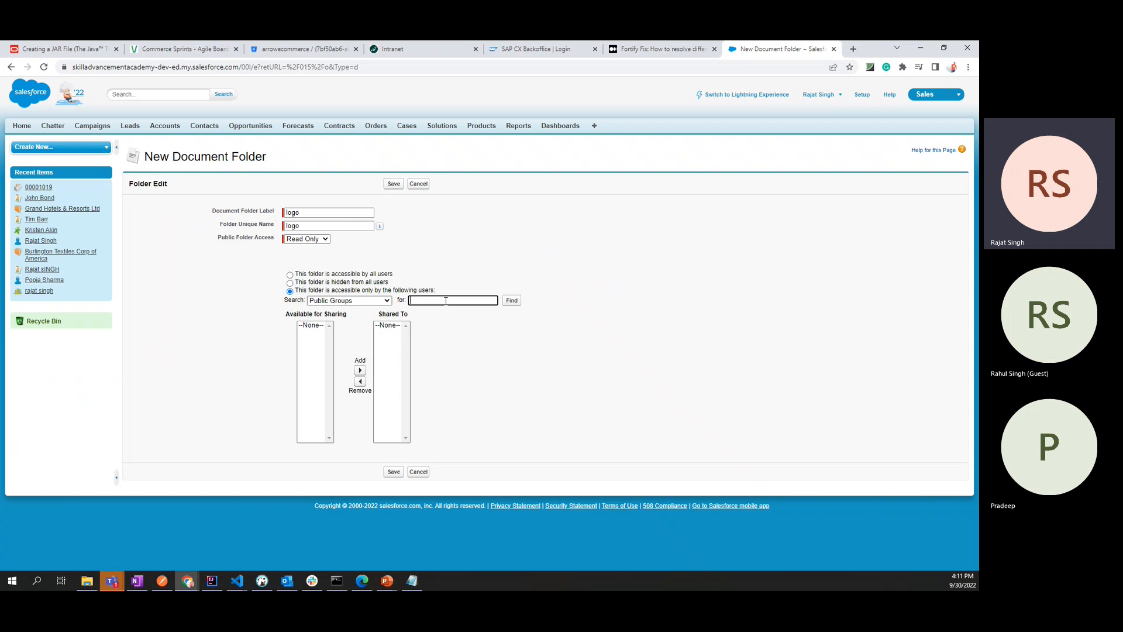
pyautogui.click(289, 275)
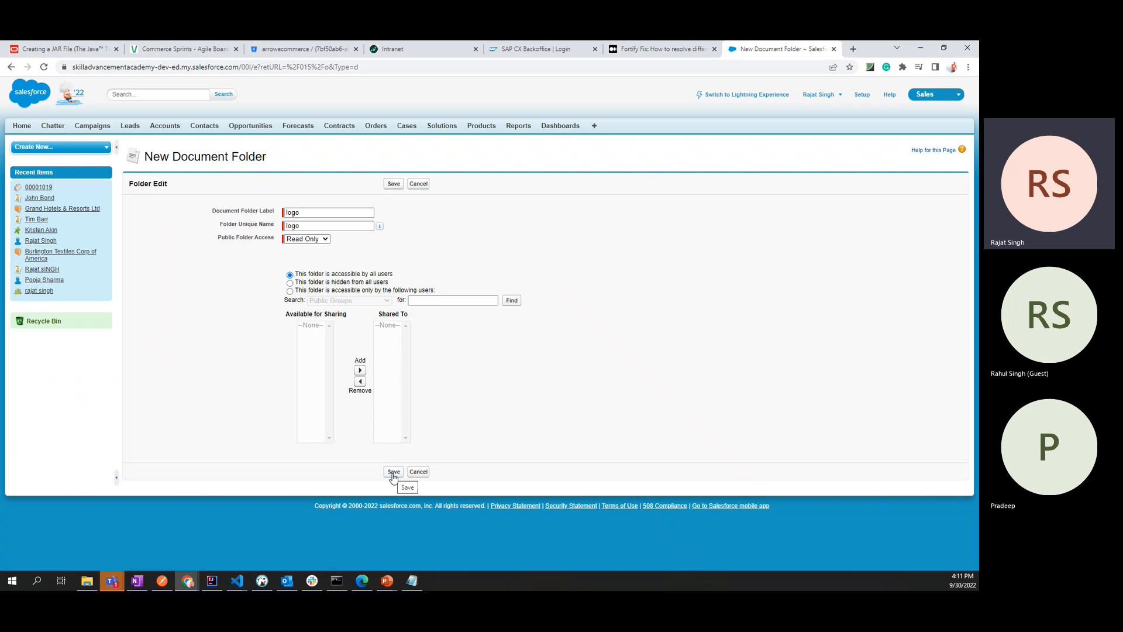
pyautogui.click(394, 474)
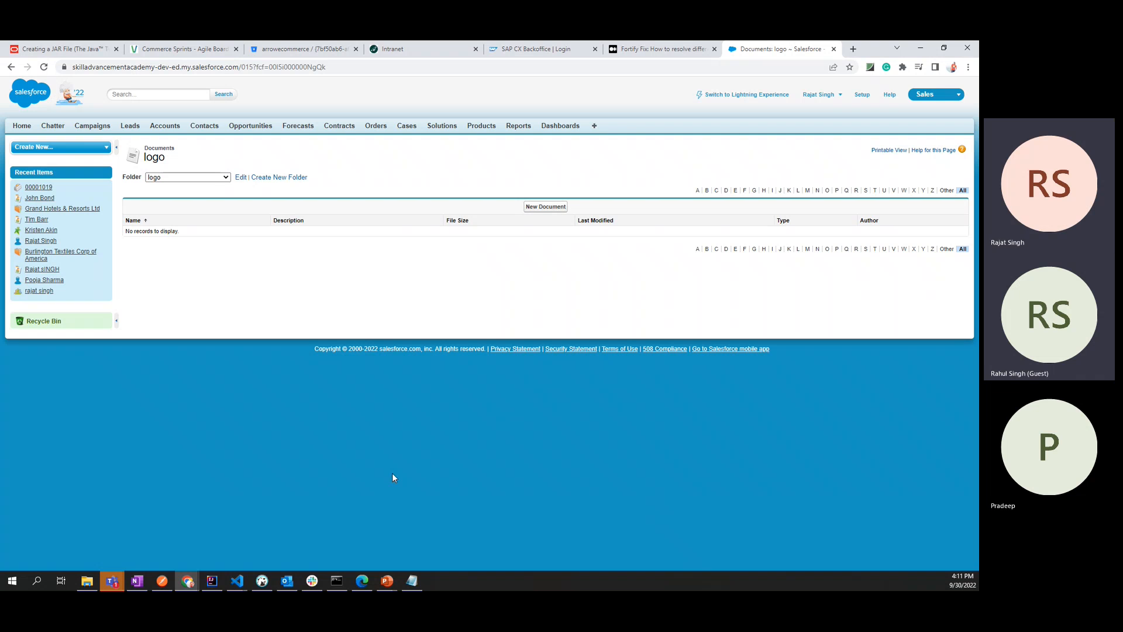
# Start uploading a new document into the logo folder, naming it 'logo'.
pyautogui.click(546, 208)
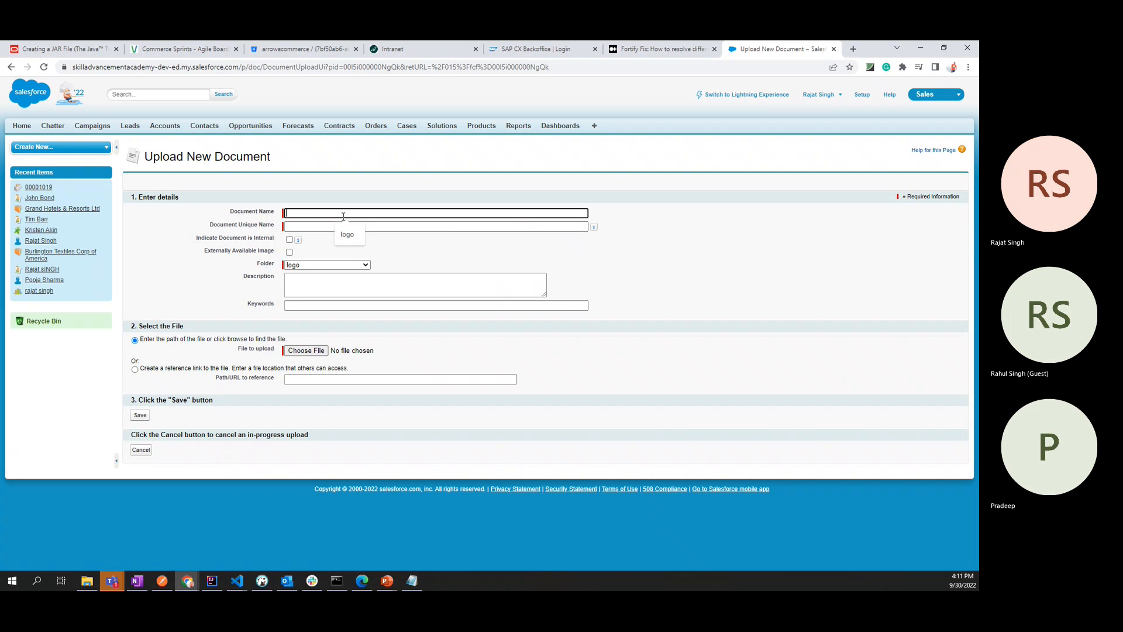
pyautogui.write('logo')
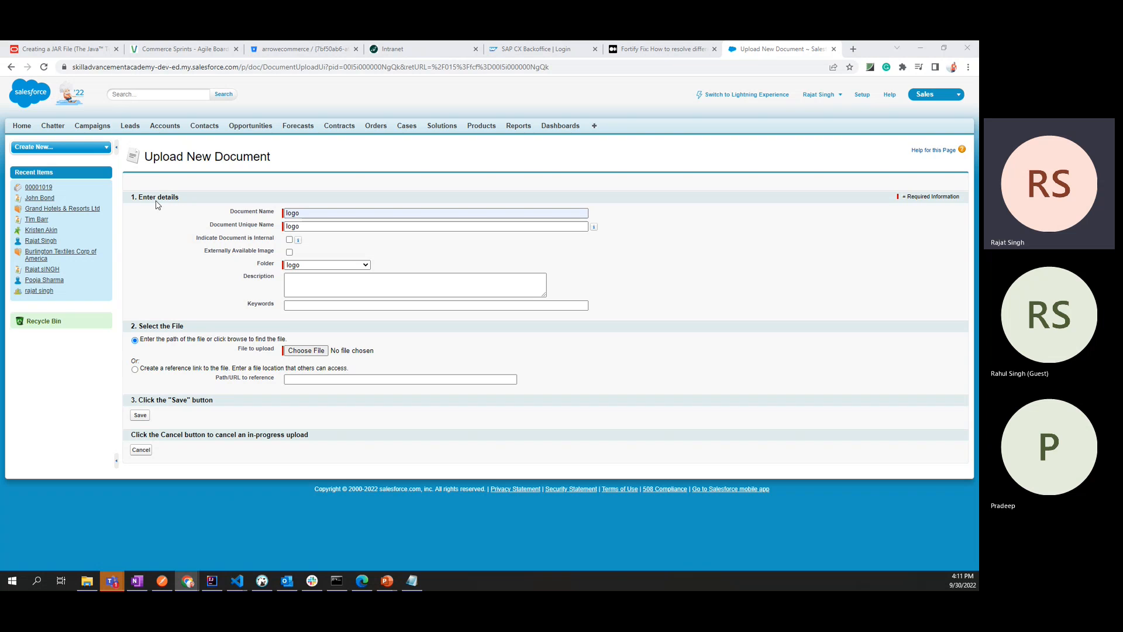
pyautogui.moveTo(219, 211); pyautogui.dragTo(262, 306)
pyautogui.click(281, 311)
pyautogui.doubleClick(268, 213)
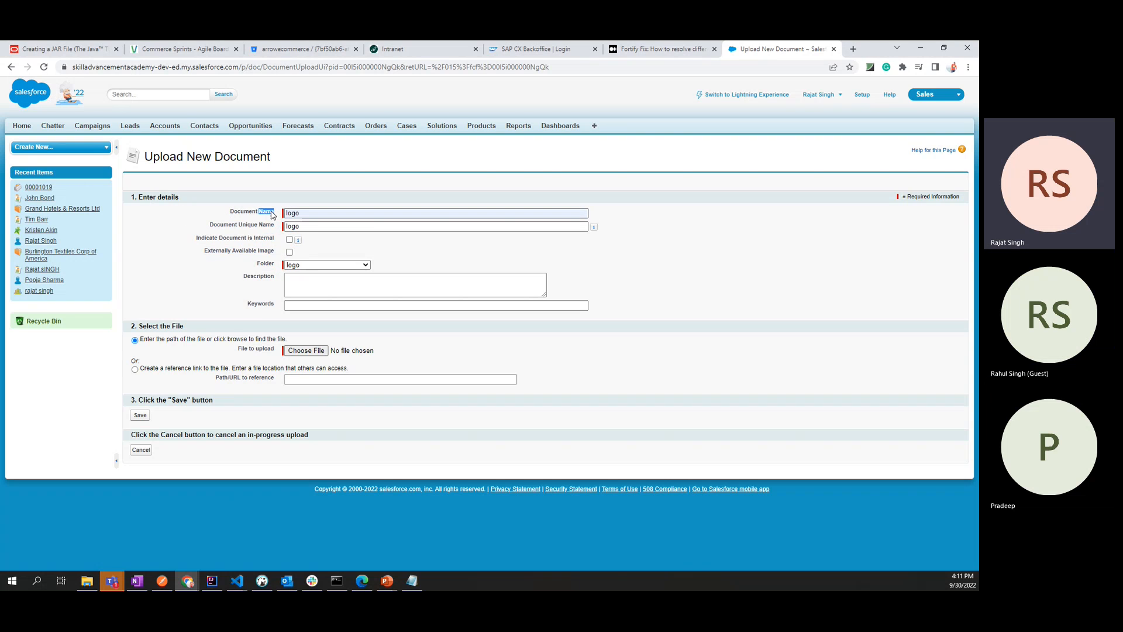
pyautogui.click(267, 229)
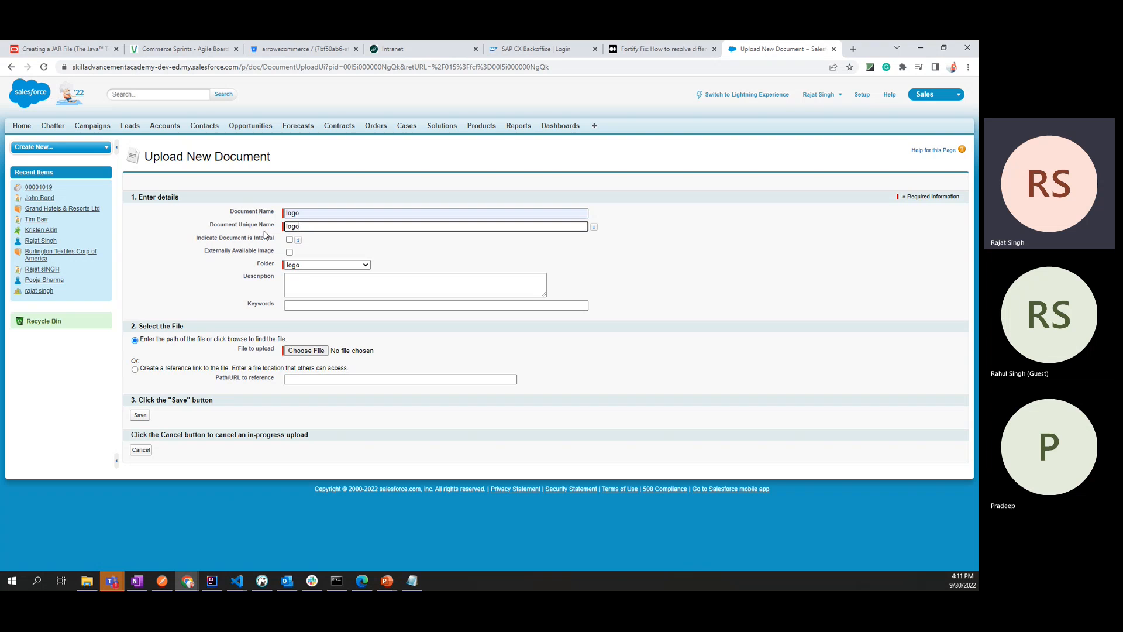
# Set 'logo' in Document Name and Unique Name, and choose the 'logo' folder.
pyautogui.click(306, 214)
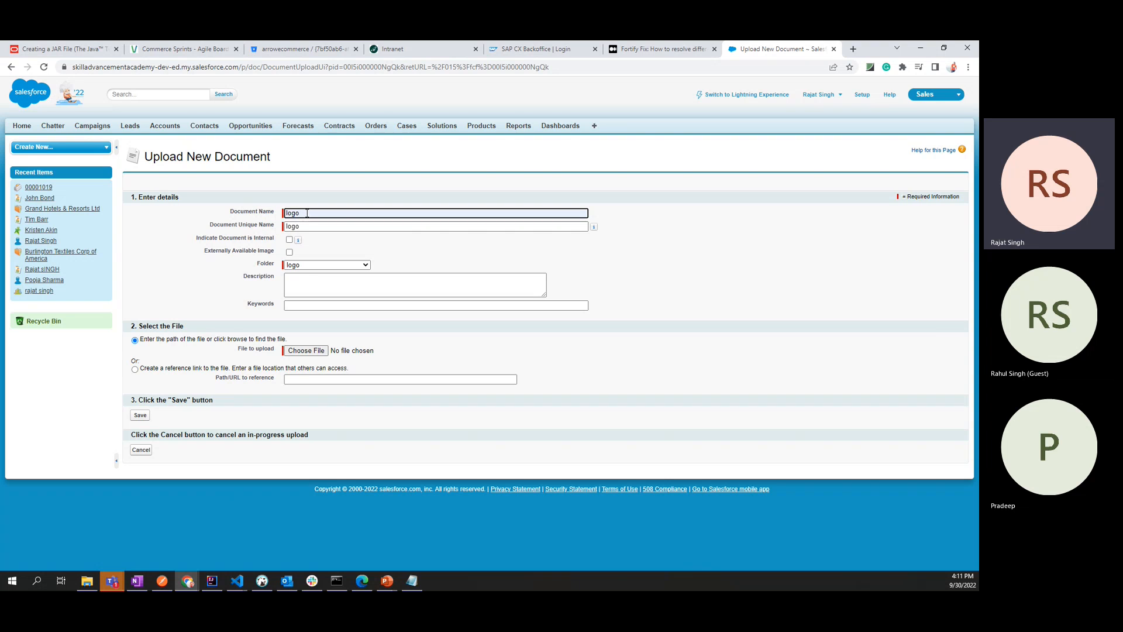
pyautogui.click(321, 232)
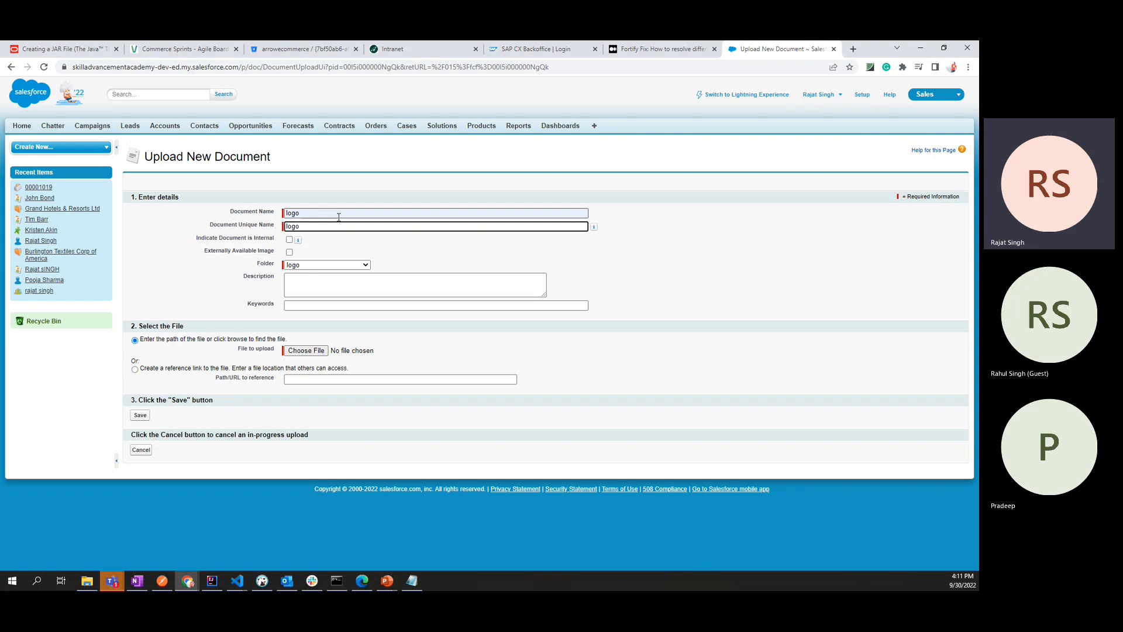
pyautogui.click(315, 214)
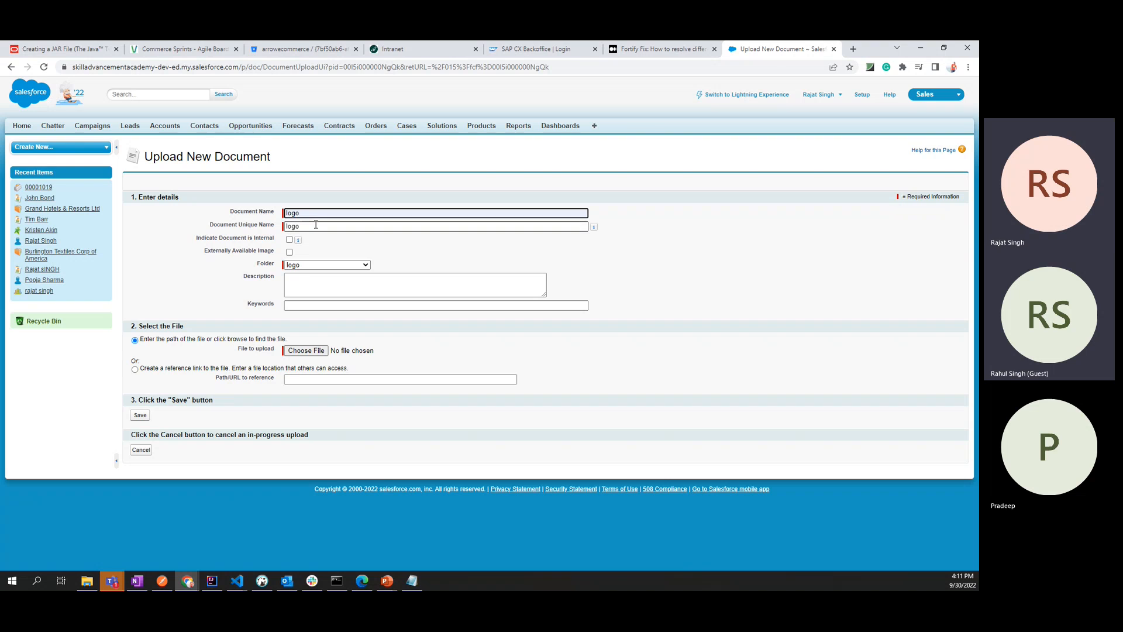
pyautogui.click(313, 226)
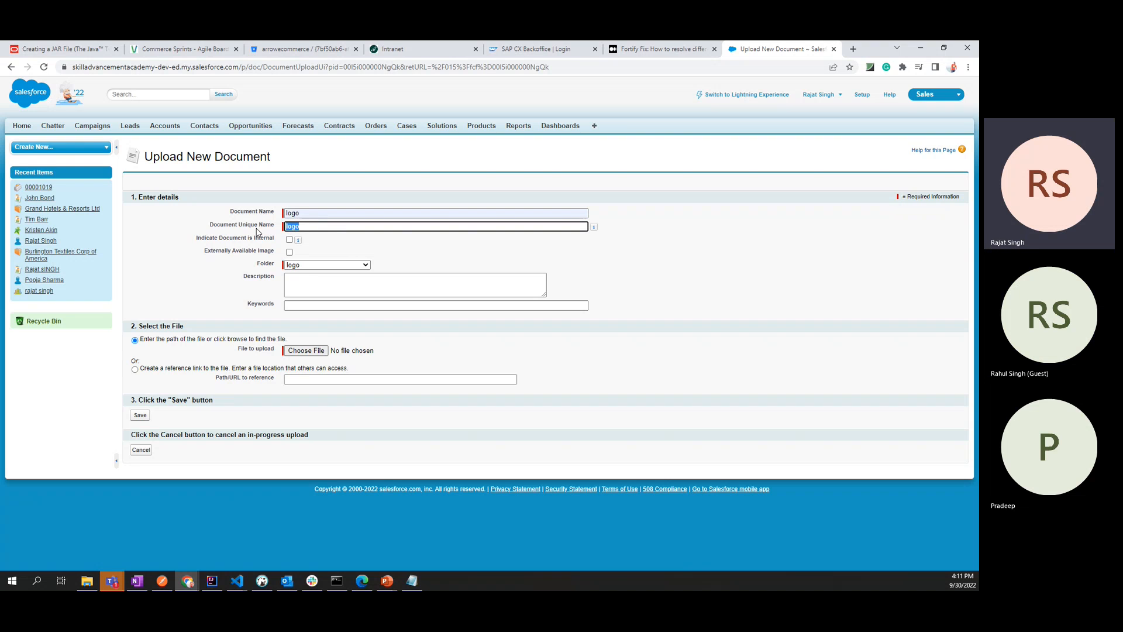
pyautogui.click(293, 214)
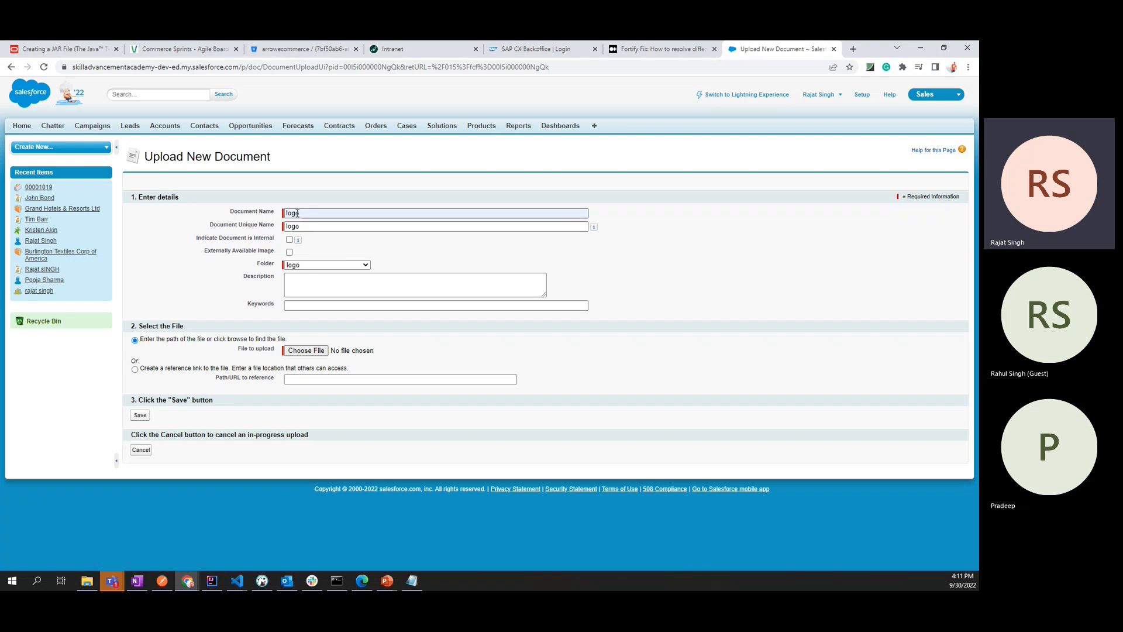
pyautogui.doubleClick(293, 213)
pyautogui.click(245, 236)
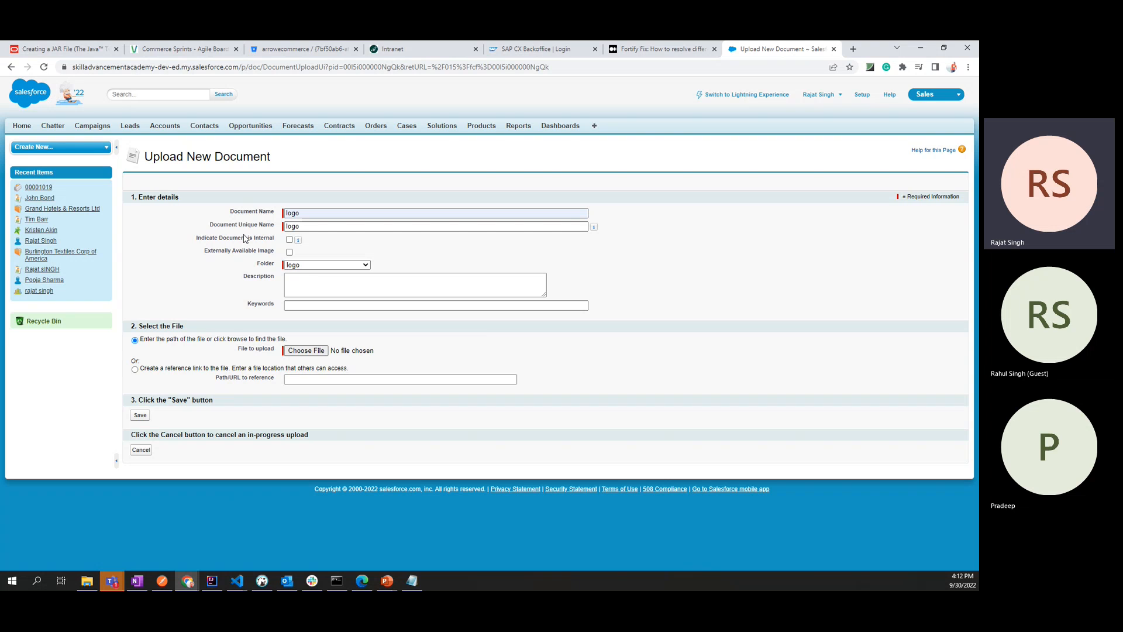
pyautogui.click(310, 266)
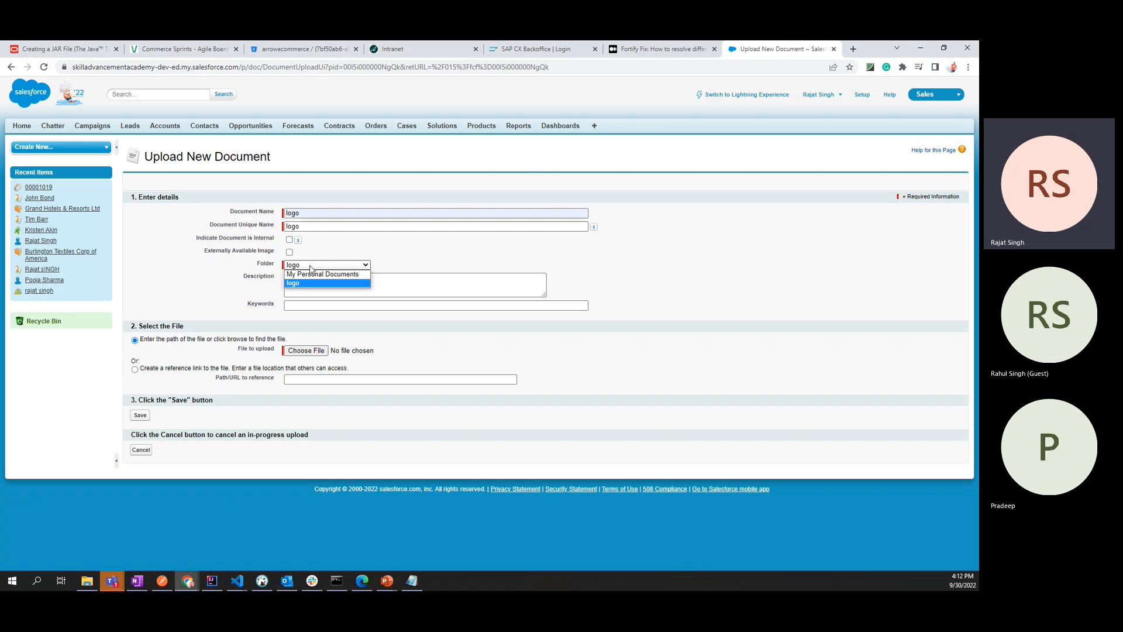
pyautogui.click(311, 283)
# Rename the document 'SKill Advancement Logo' and clear its Unique Name.
pyautogui.click(312, 213)
pyautogui.doubleClick(311, 214)
pyautogui.write('SKIll Ad')
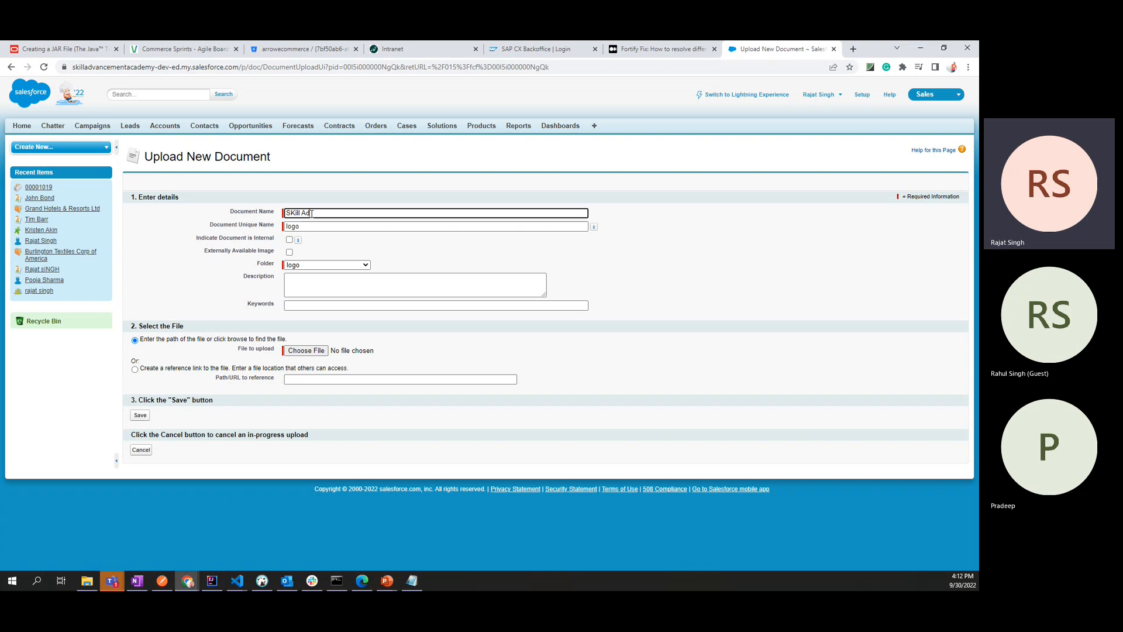
pyautogui.write('vance')
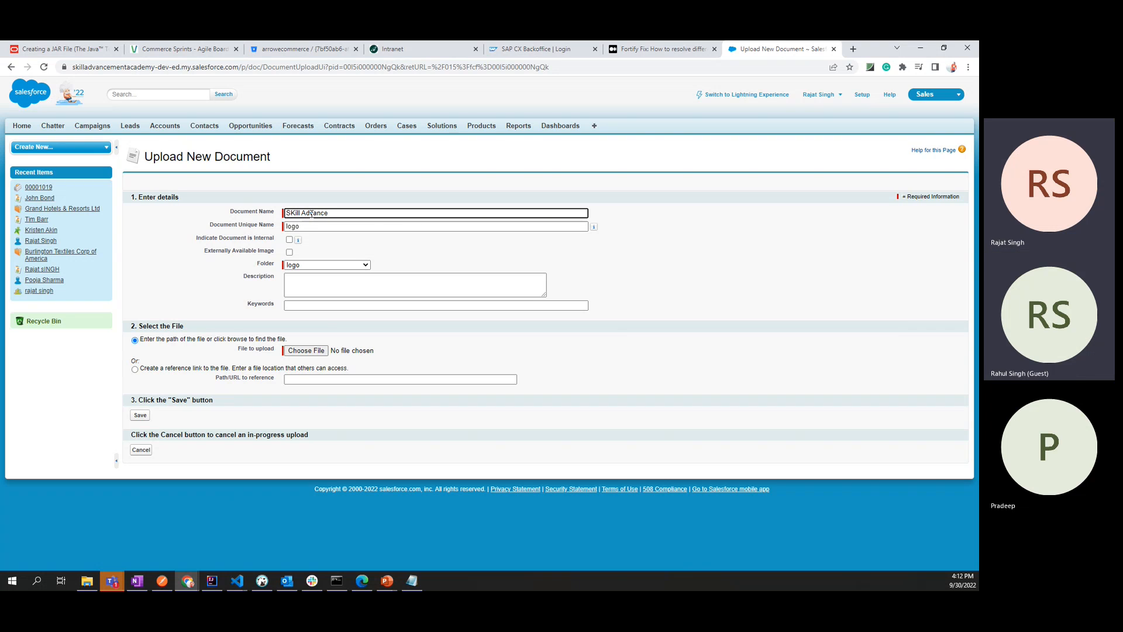
pyautogui.write('ment Logo')
pyautogui.click(349, 246)
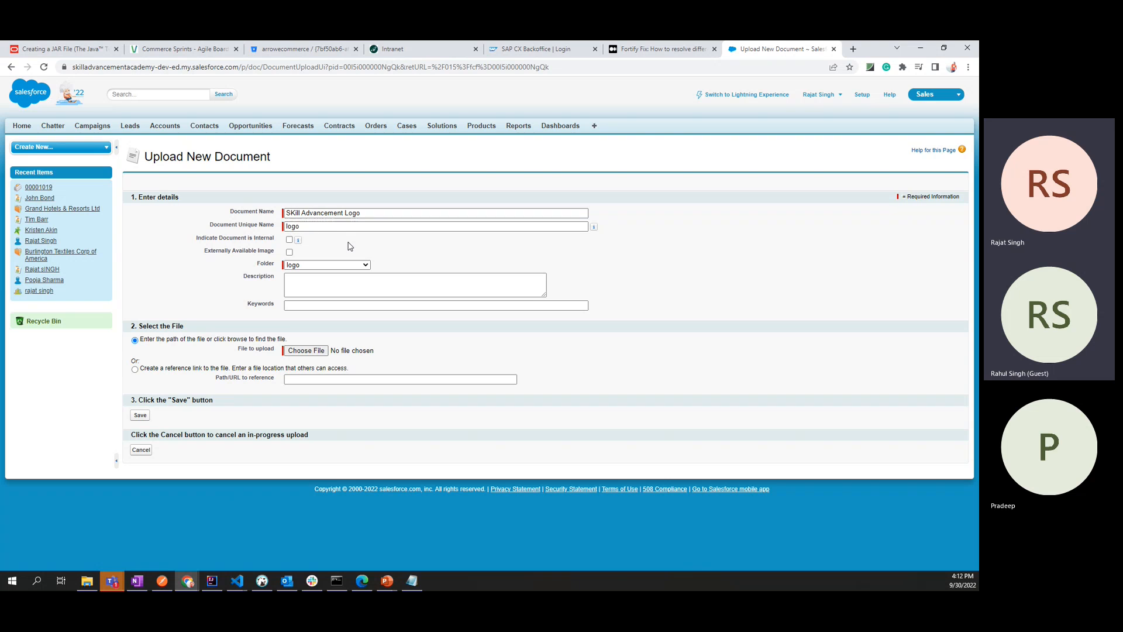
pyautogui.click(334, 228)
pyautogui.hotkey('ctrl', 'a')
pyautogui.press('BackSpace')
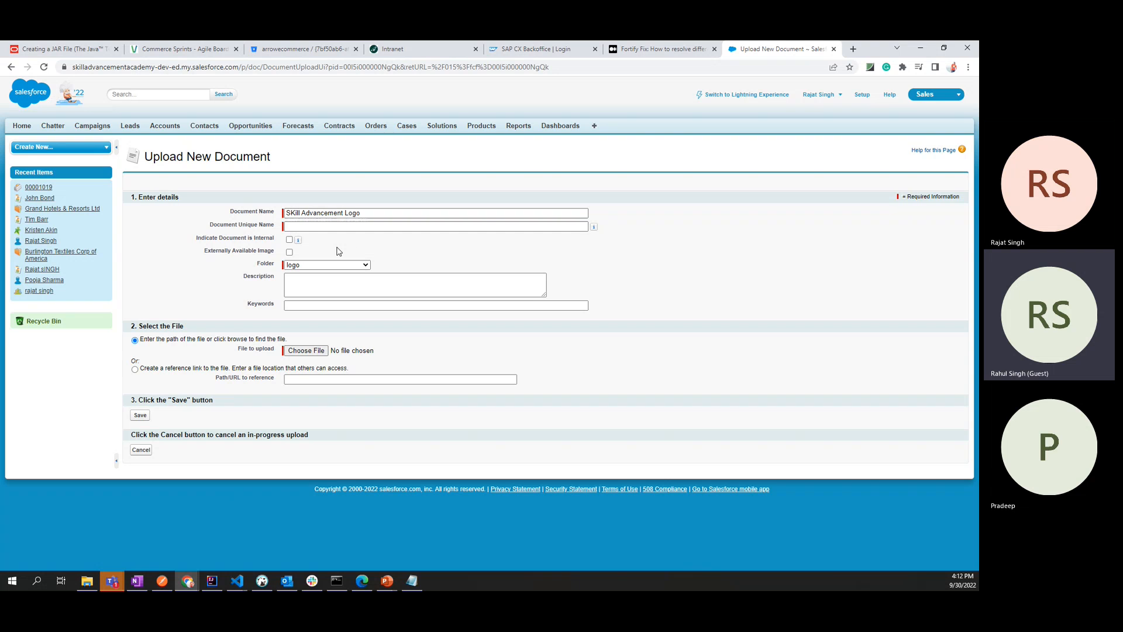
# Re-enter the name so Unique Name auto-fills as 'SKill_Advancement_Logo'.
pyautogui.click(381, 215)
pyautogui.hotkey('ctrl', 'a')
pyautogui.press('BackSpace')
pyautogui.click(374, 244)
pyautogui.click(317, 210)
pyautogui.hotkey('ctrl', 'z')
pyautogui.click(359, 252)
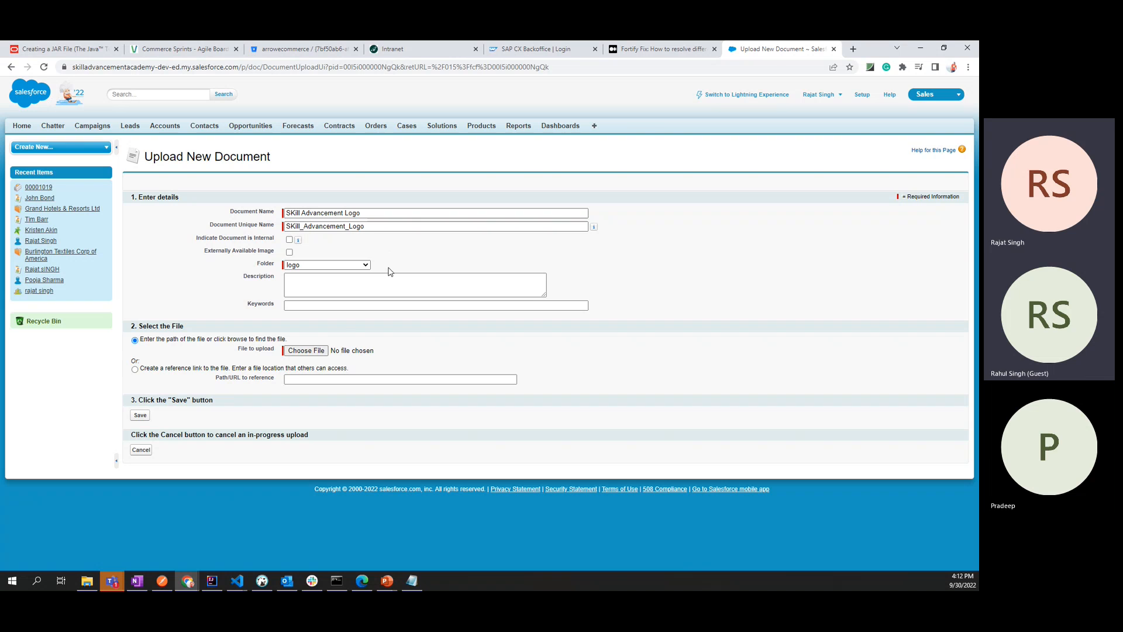
# Choose whatsApp-new.jpg from Pictures as the file to upload.
pyautogui.click(294, 350)
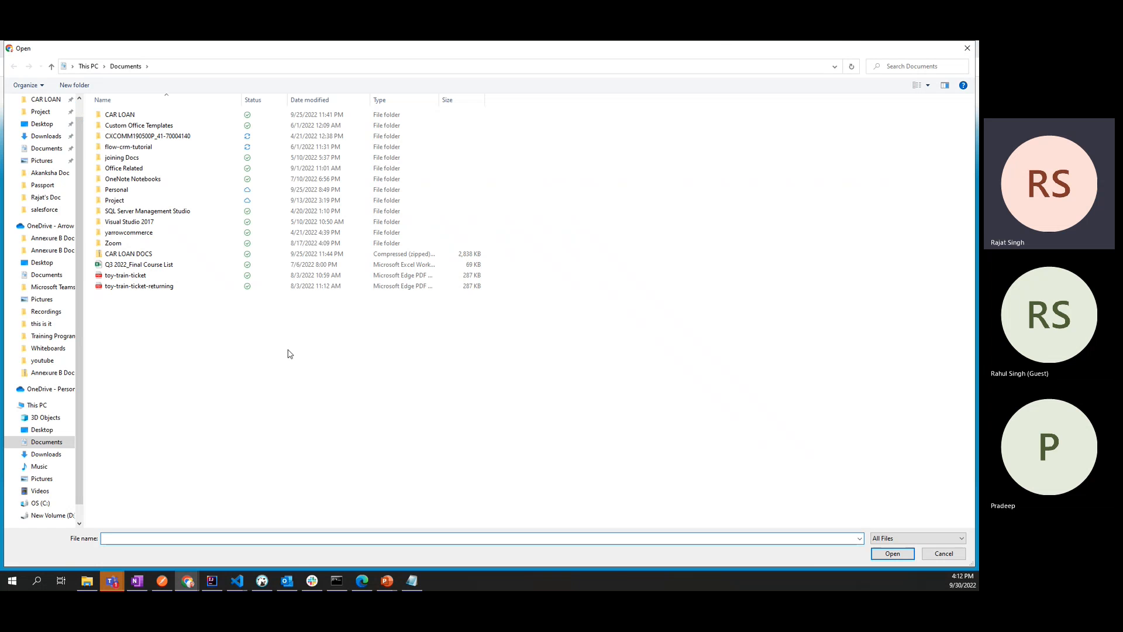
pyautogui.click(41, 162)
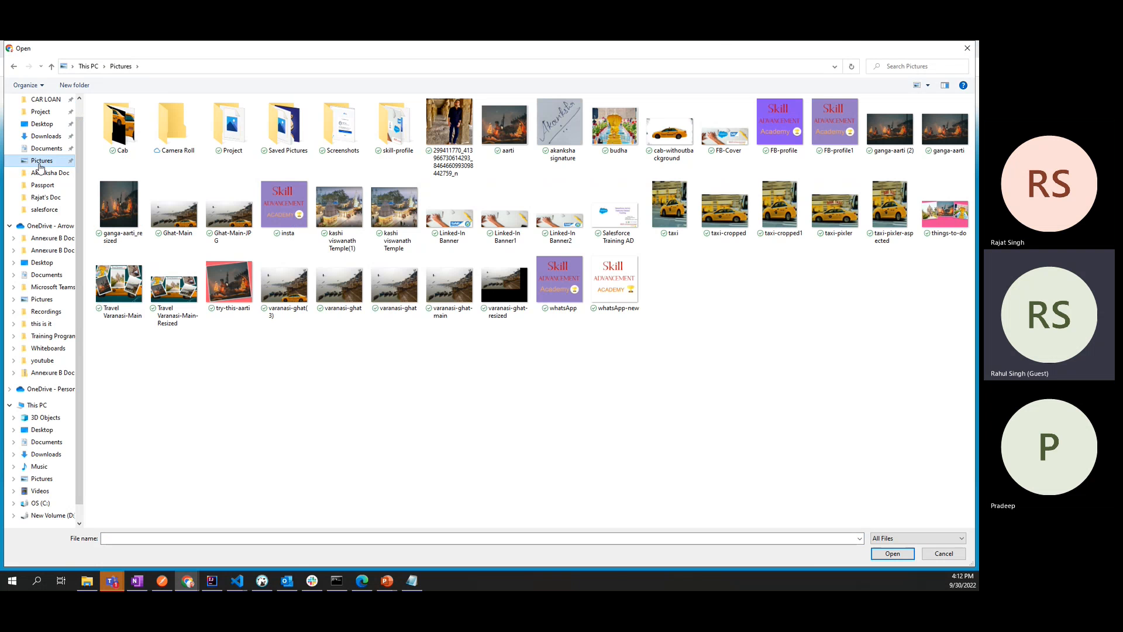
pyautogui.doubleClick(616, 282)
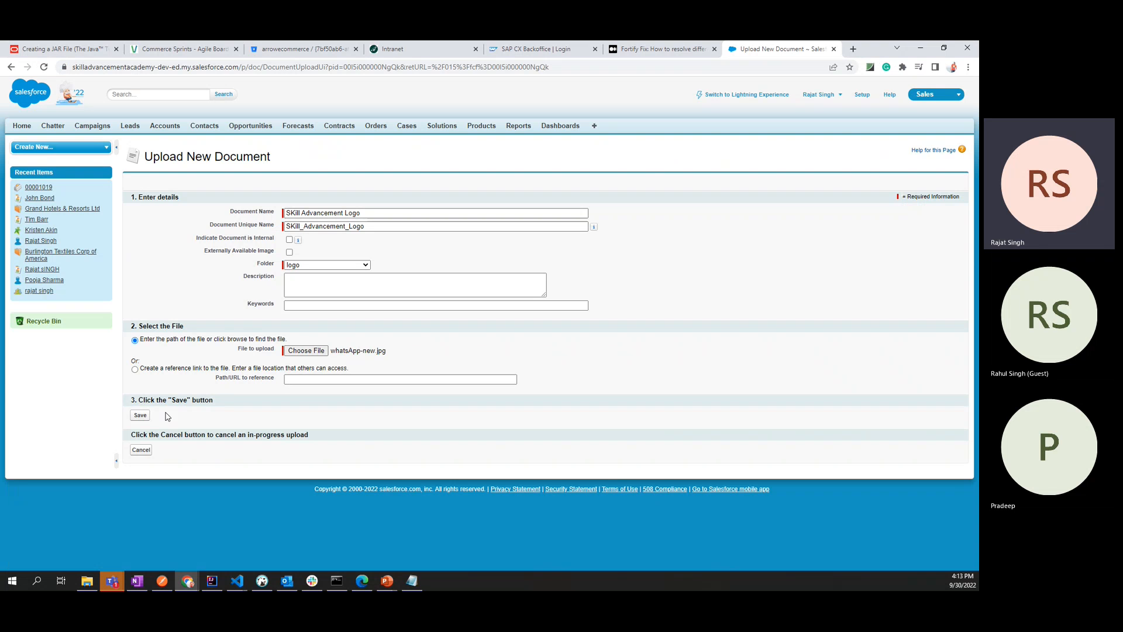
# Drag the whatsApp-new image from File Explorer's Pictures toward a new browser tab.
pyautogui.click(87, 581)
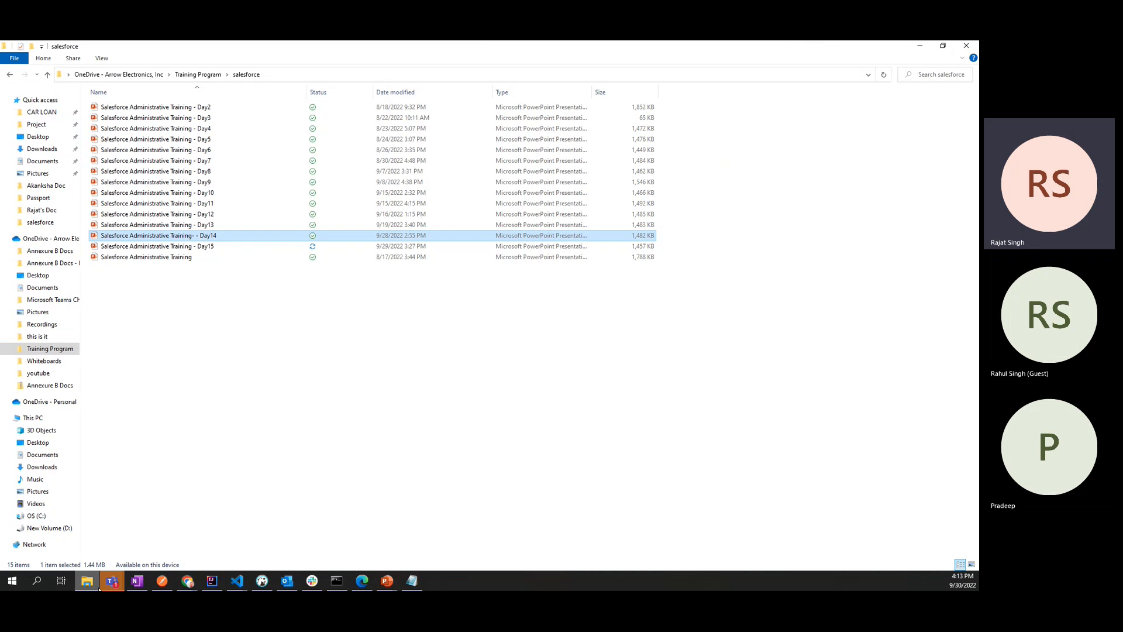
pyautogui.click(37, 174)
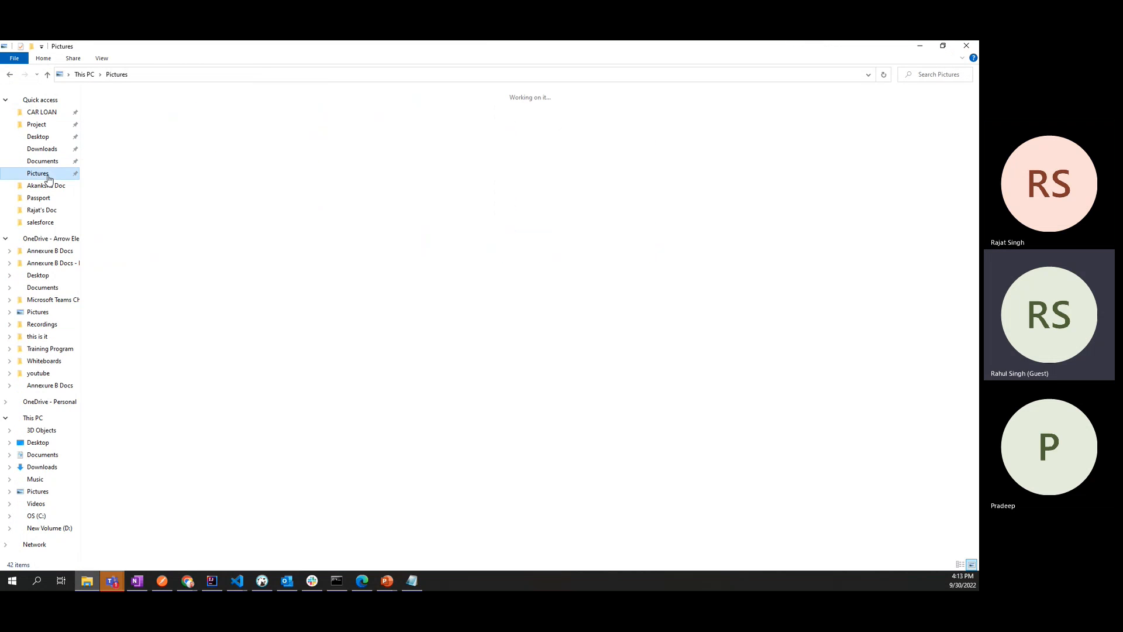
pyautogui.moveTo(559, 272); pyautogui.dragTo(629, 387)
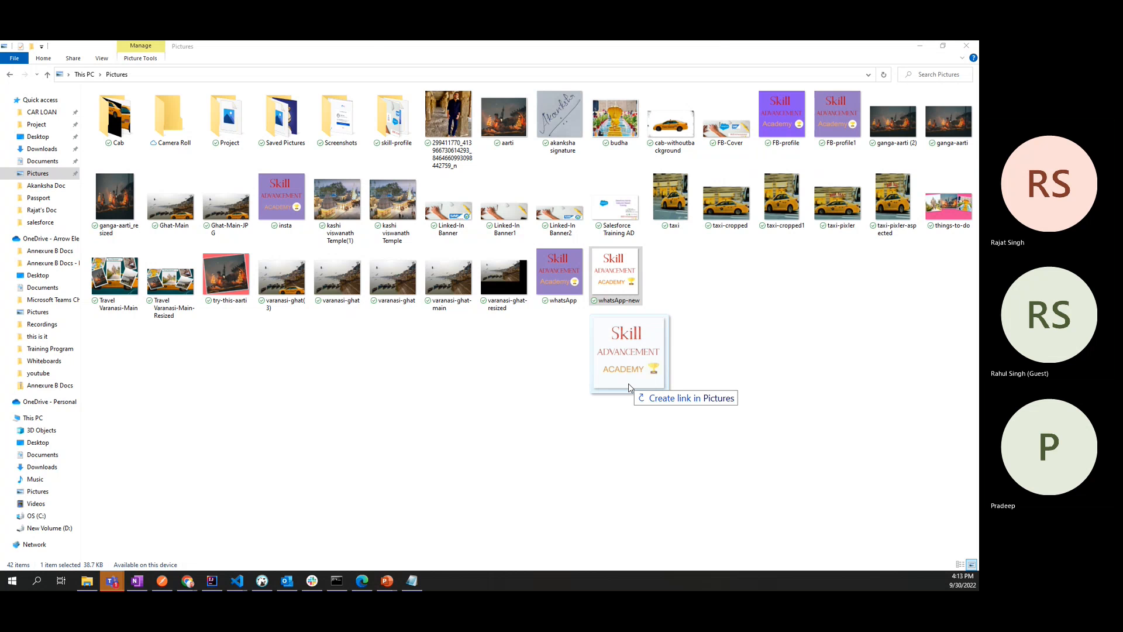
pyautogui.hotkey('alt', 'Tab')
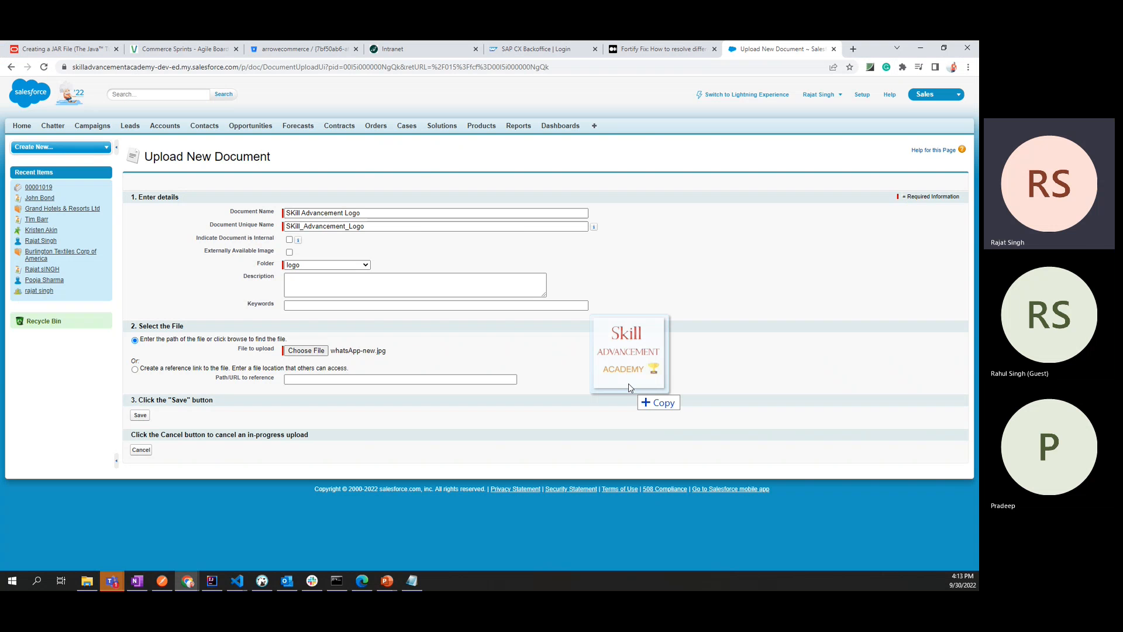
pyautogui.hotkey('ctrl', 't')
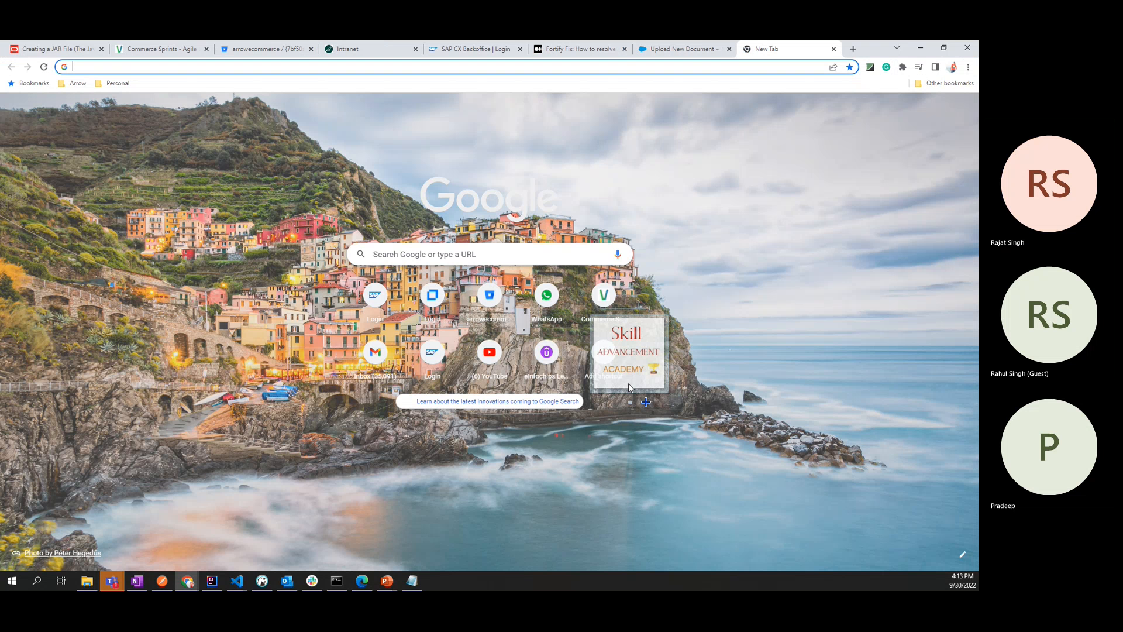
# Load web.whatsapp.com in the new tab.
pyautogui.write('web.whatsapp.com')
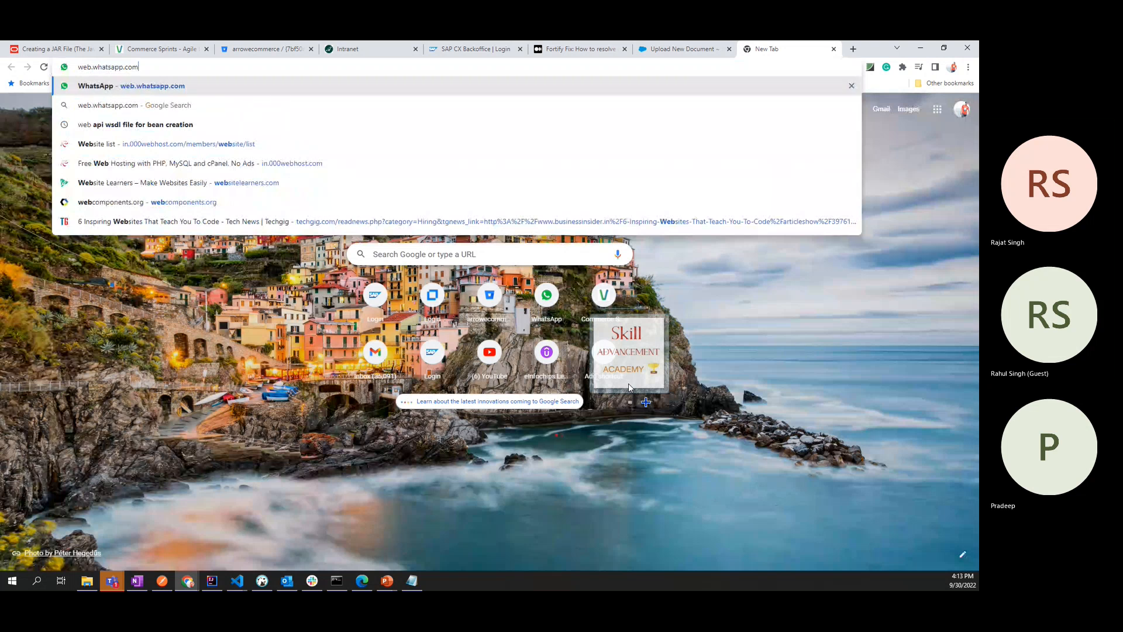
pyautogui.press('Right')
pyautogui.press('Return')
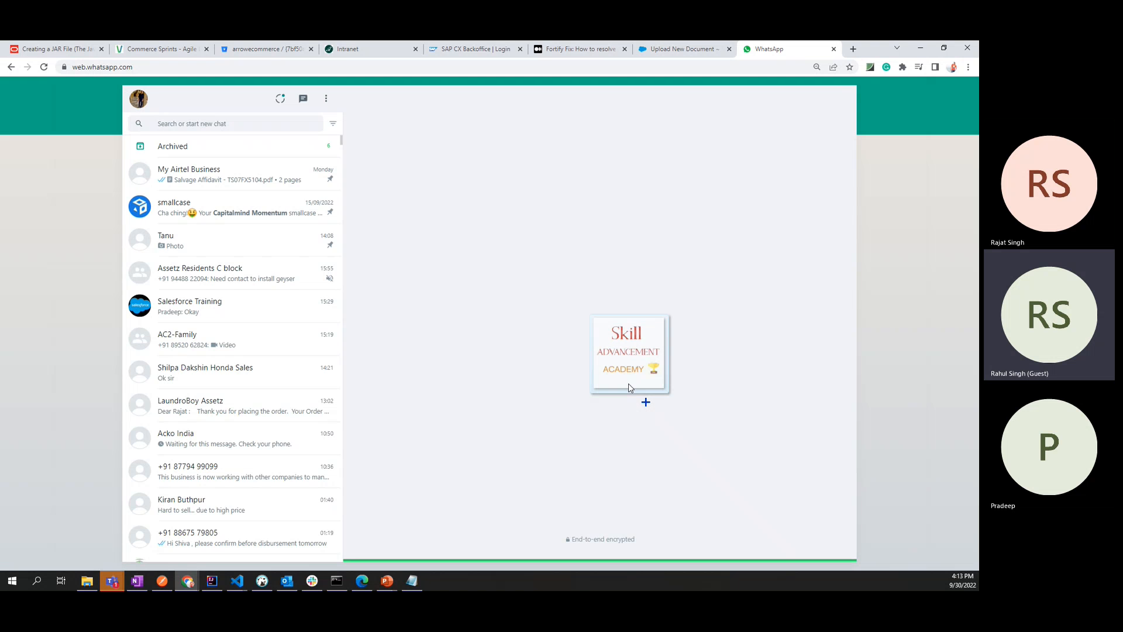
# Send the logo image to the Salesforce Training chat with the caption 'Logo'.
pyautogui.moveTo(628, 387); pyautogui.dragTo(299, 312)
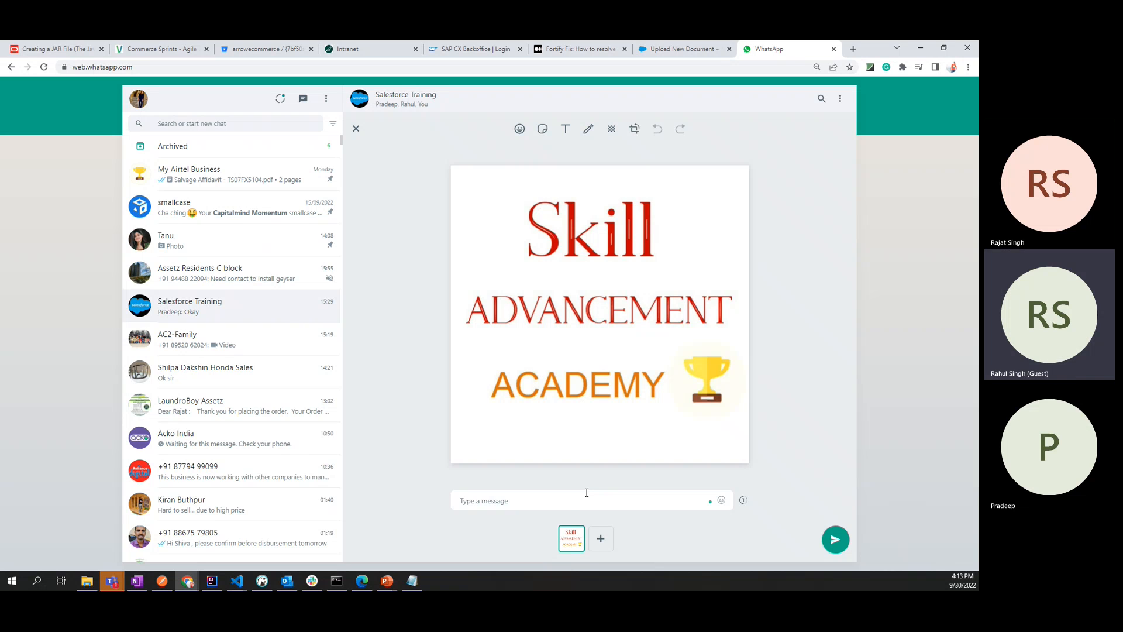
pyautogui.write('Logo')
pyautogui.click(835, 539)
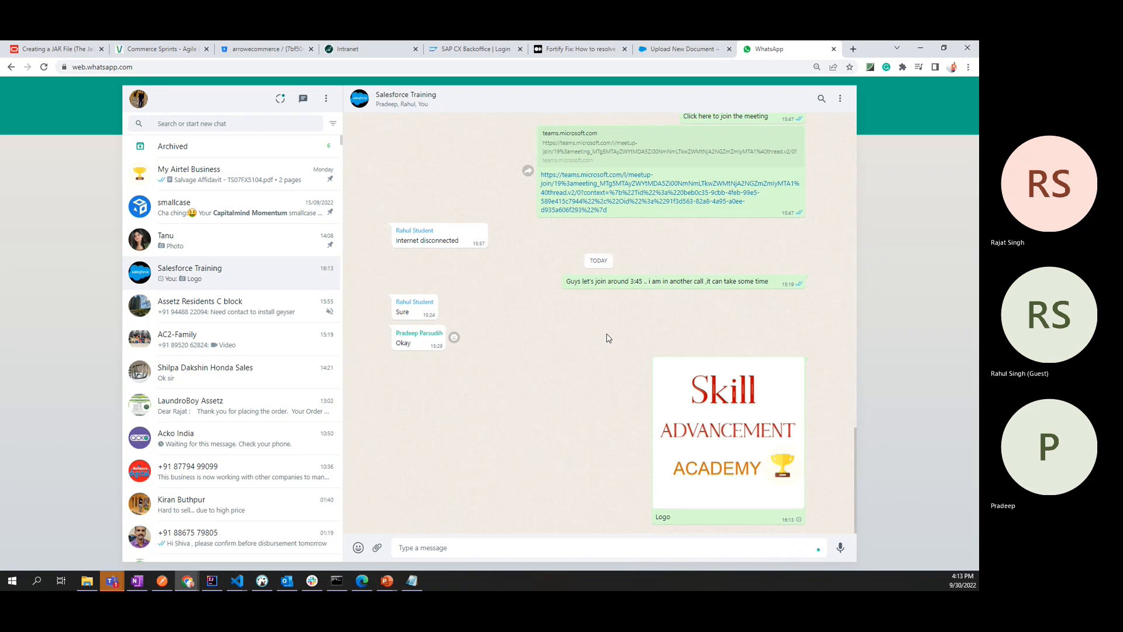
pyautogui.moveTo(187, 581)
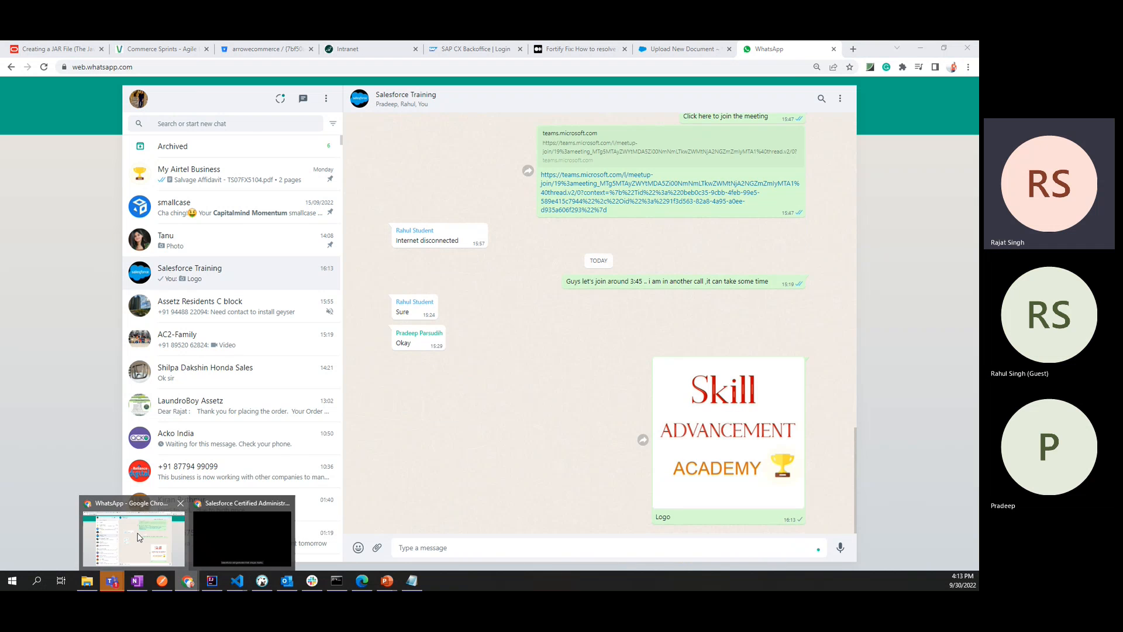
pyautogui.click(141, 537)
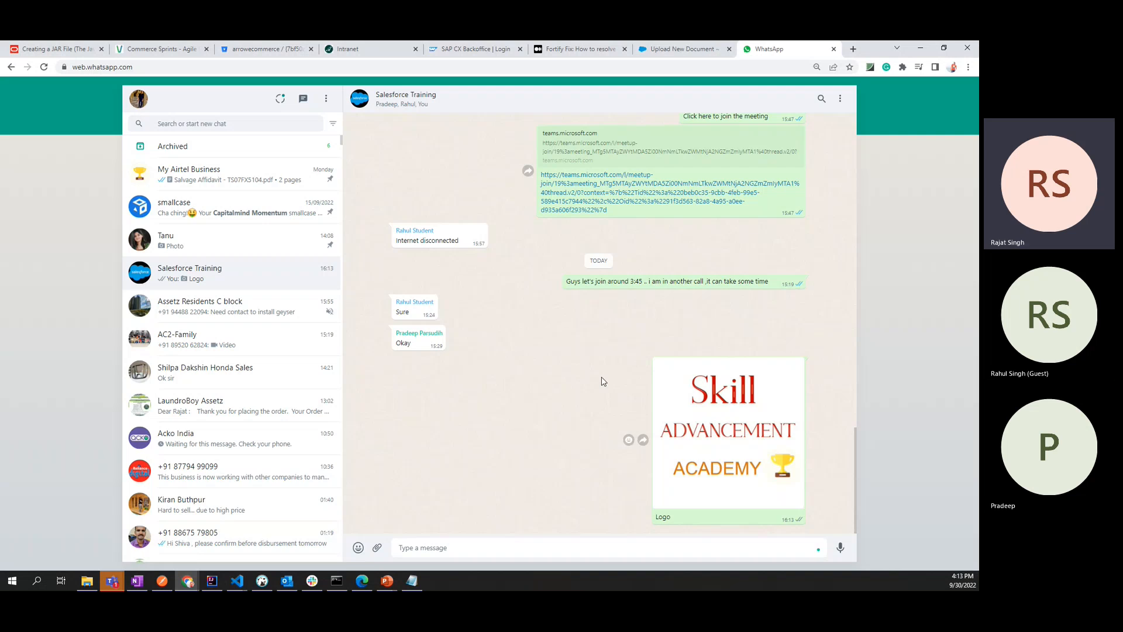
# Save the SKill Advancement Logo upload to the logo folder and review the resulting 39KB jpg document record.
pyautogui.click(684, 48)
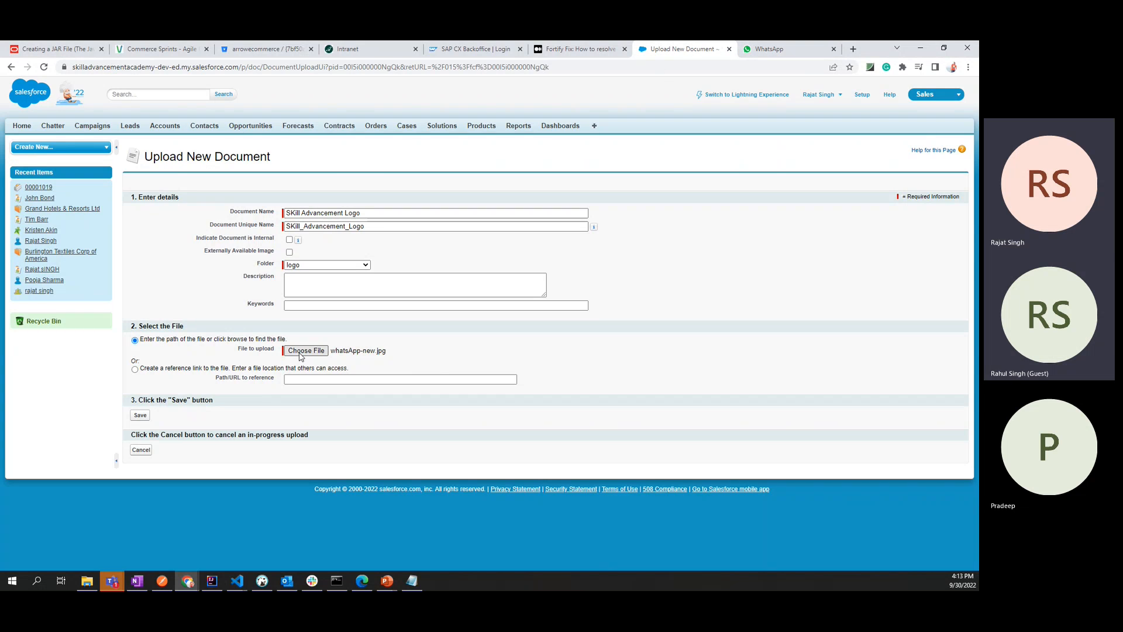
pyautogui.click(141, 416)
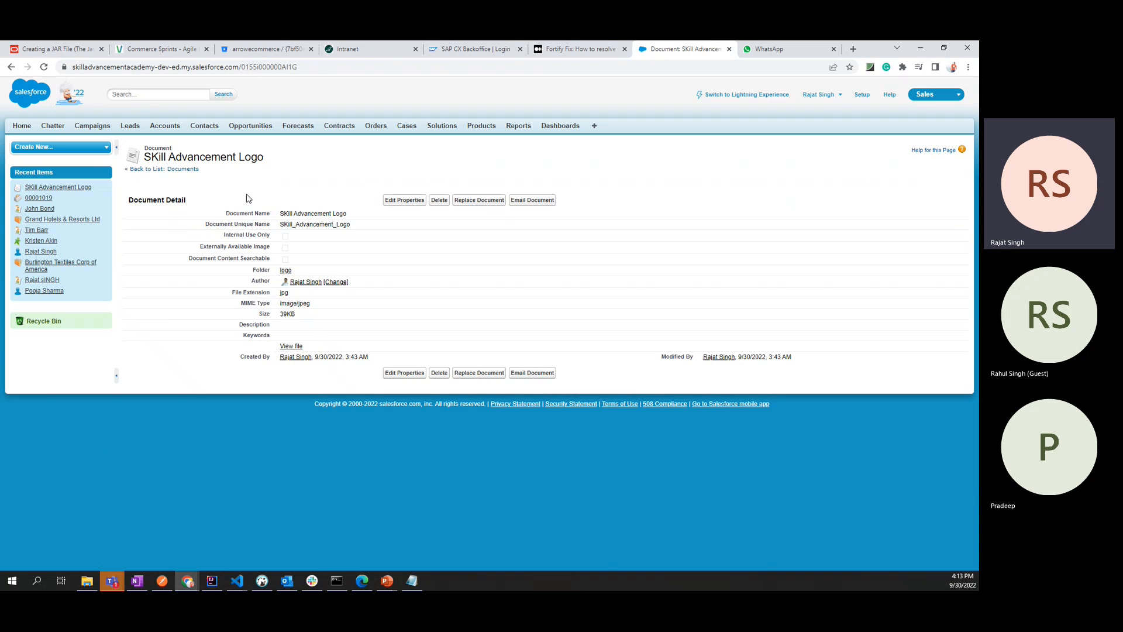
pyautogui.moveTo(274, 158); pyautogui.dragTo(147, 160)
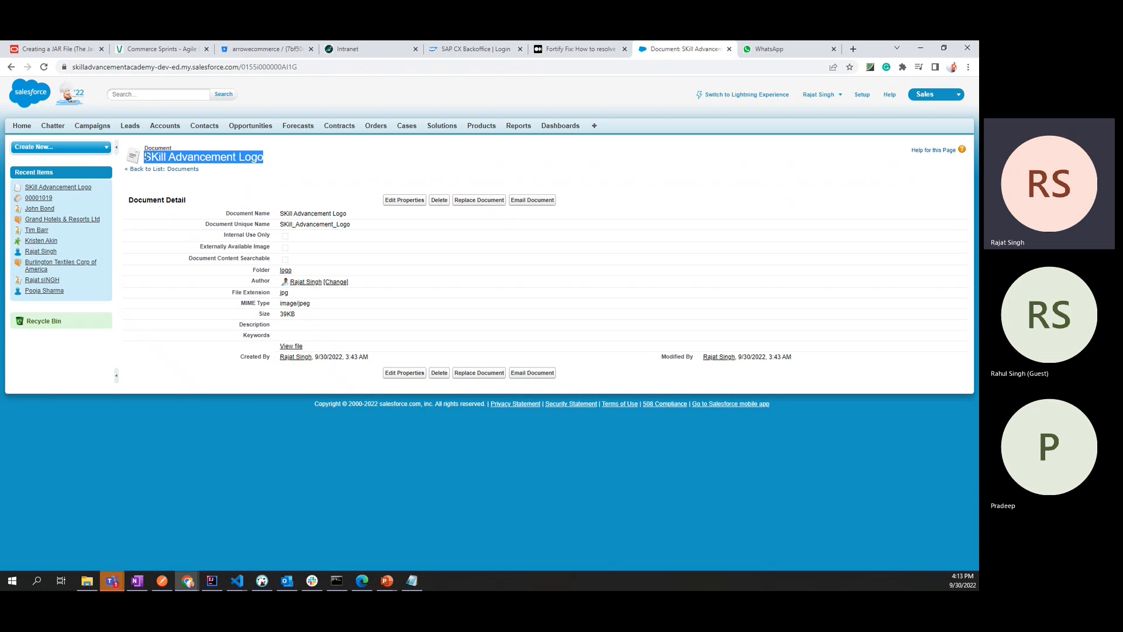
pyautogui.click(305, 166)
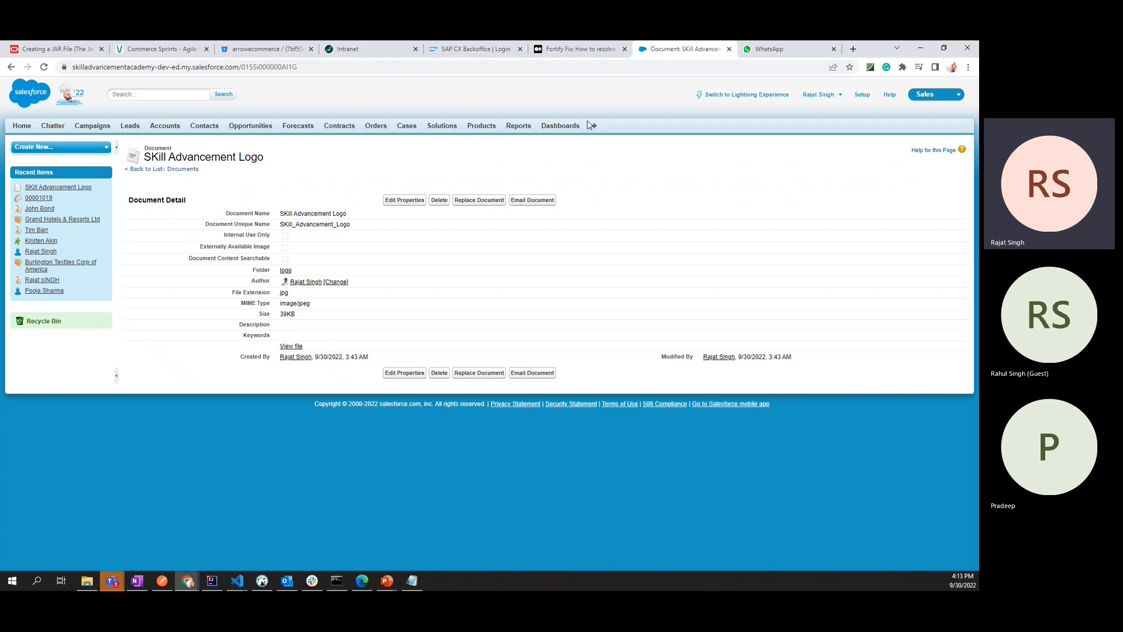
pyautogui.click(582, 50)
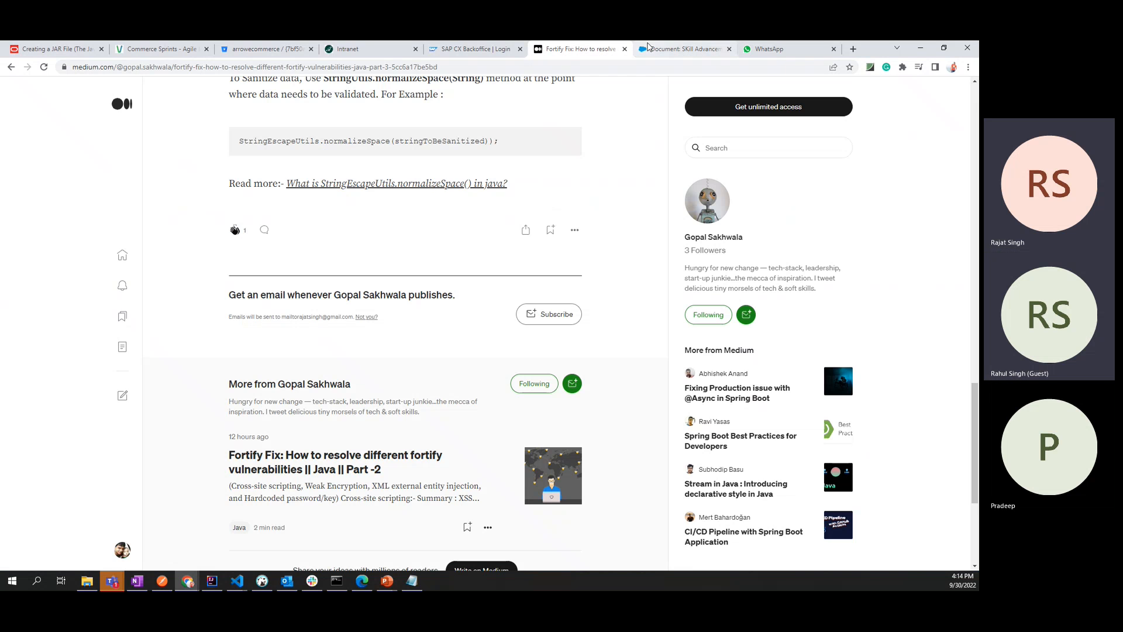
pyautogui.click(681, 49)
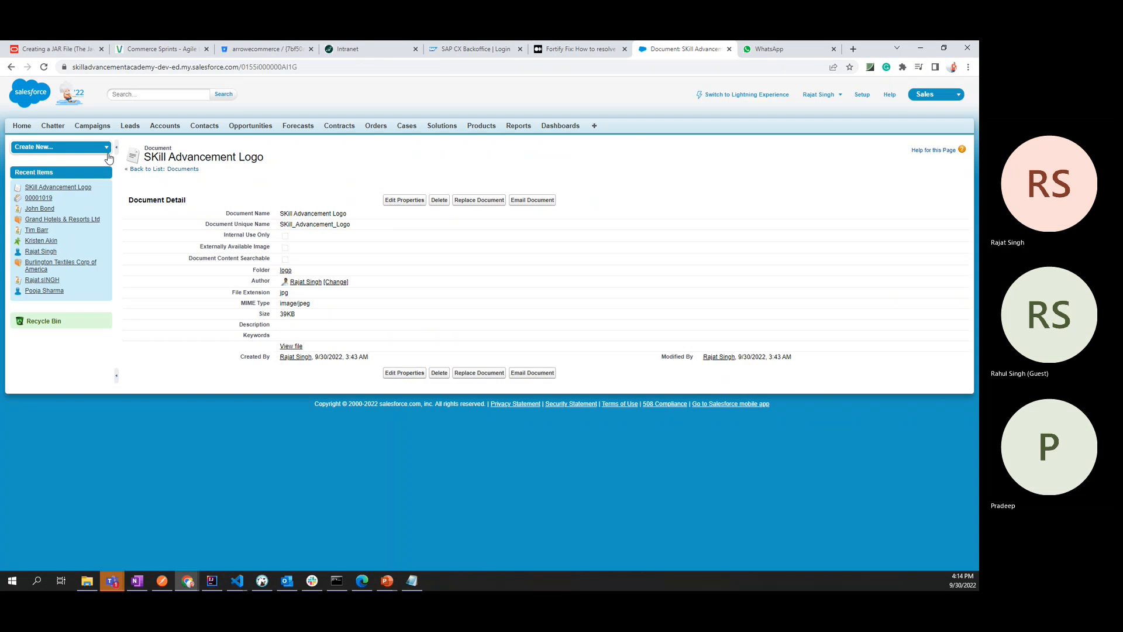
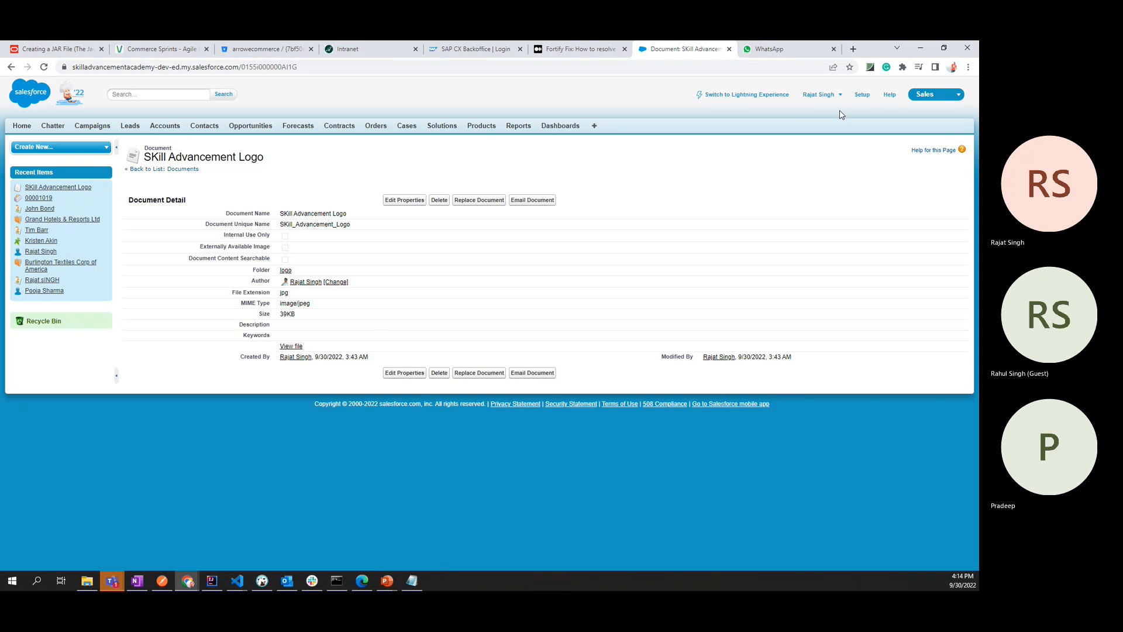
# Open Setup and go to Build > Create > Apps.
pyautogui.click(863, 96)
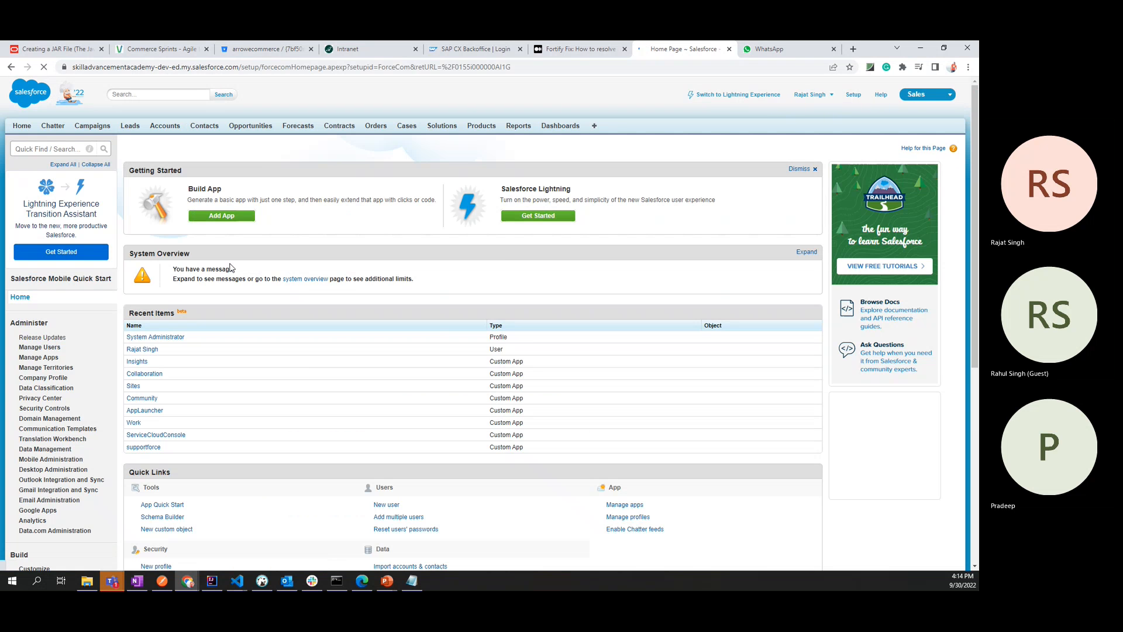
pyautogui.scroll(-5, 53, 498)
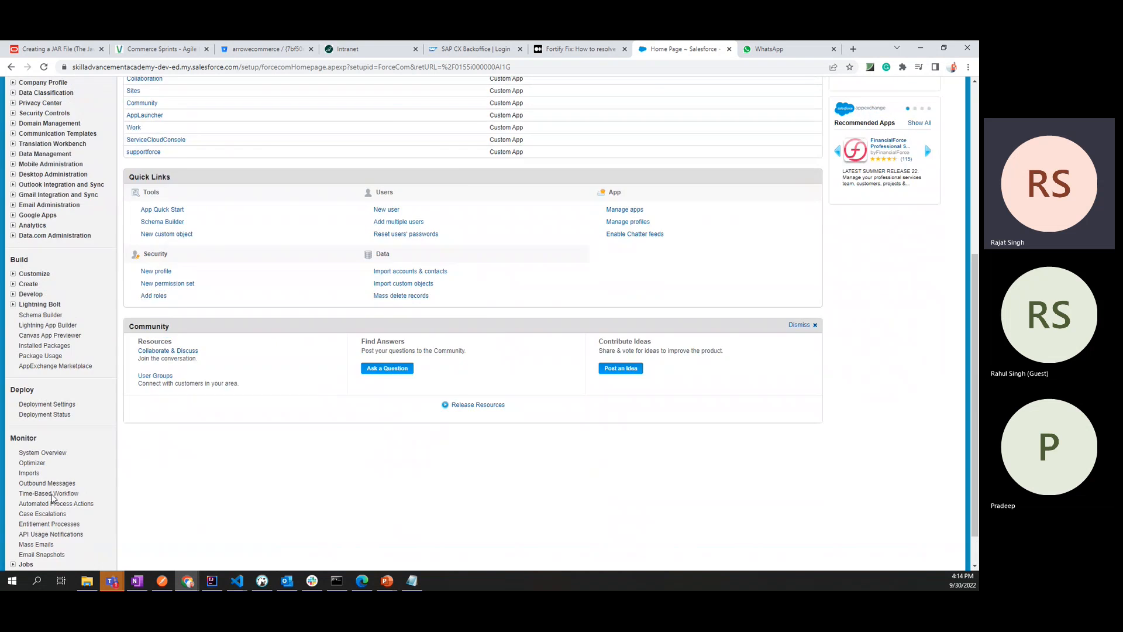
pyautogui.scroll(5, 51, 498)
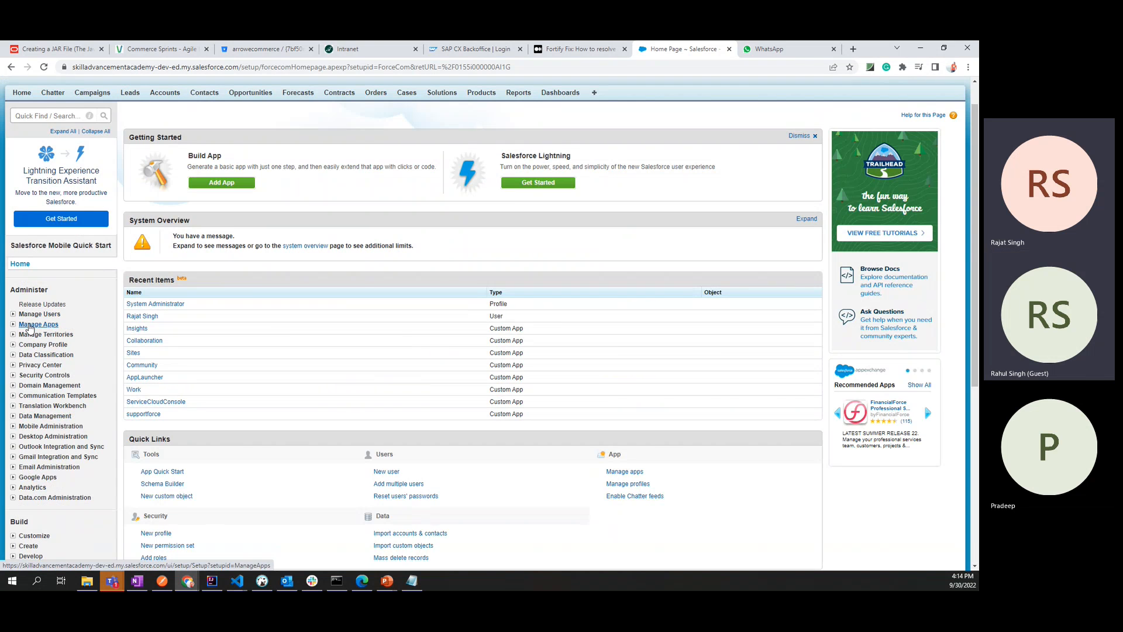
pyautogui.scroll(-2, 42, 481)
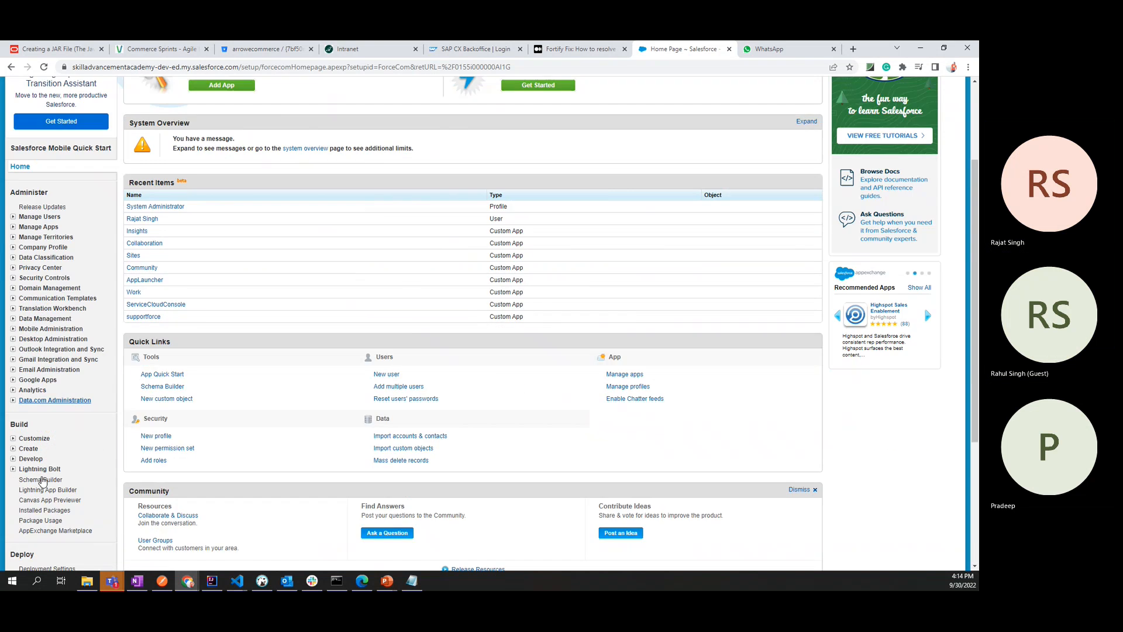
pyautogui.scroll(-4, 42, 481)
pyautogui.click(13, 241)
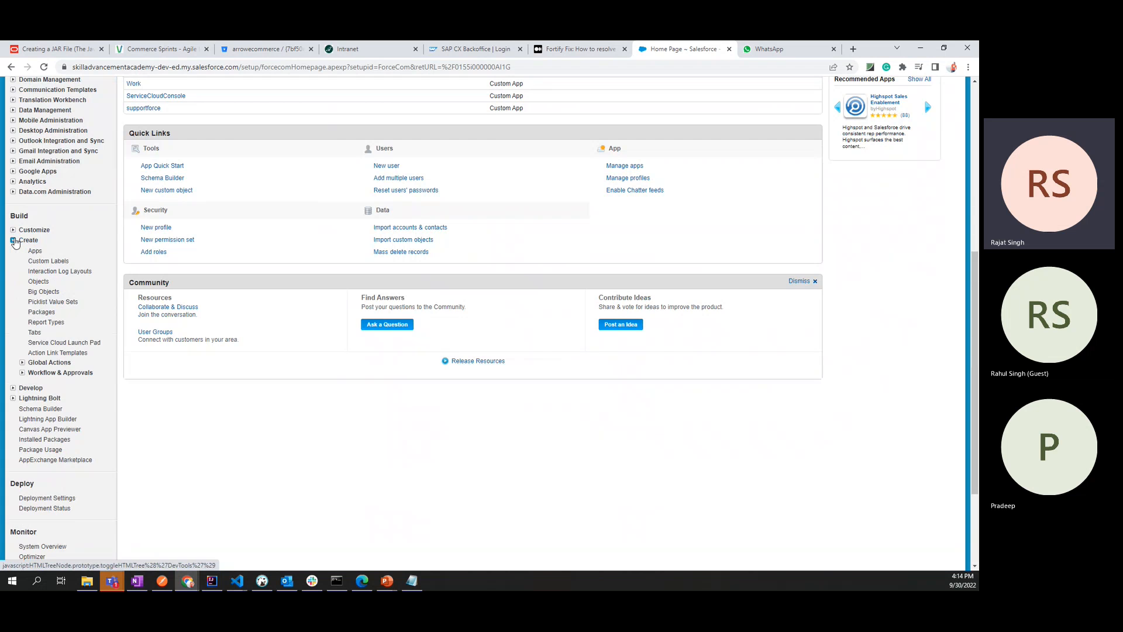
pyautogui.click(32, 252)
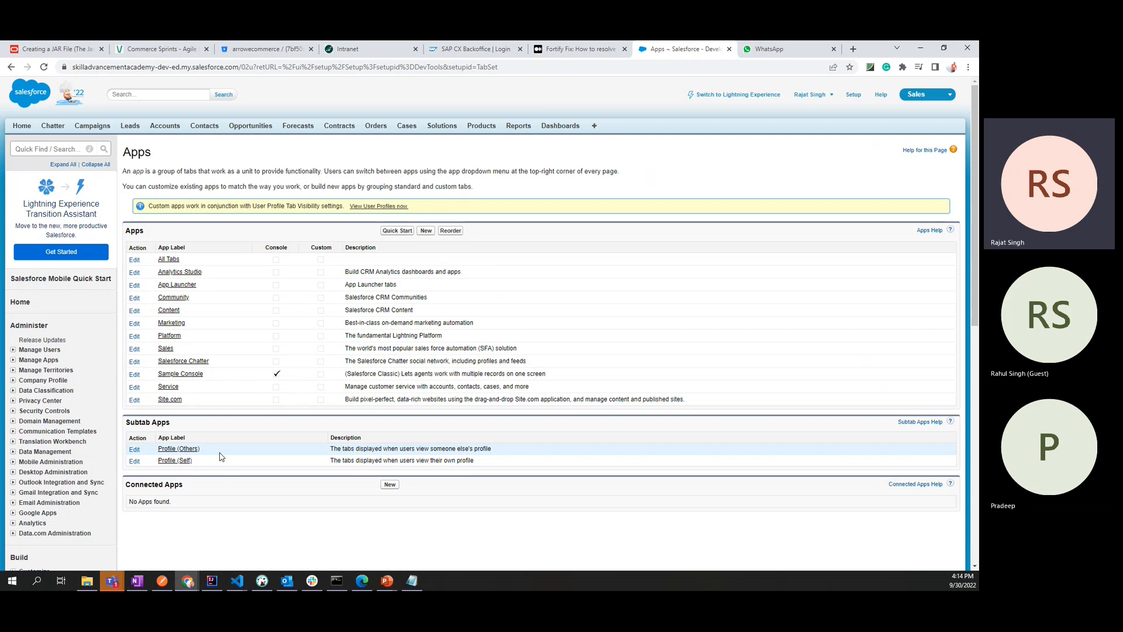
# Start a new app of type Custom app from the Apps page.
pyautogui.scroll(-3, 221, 456)
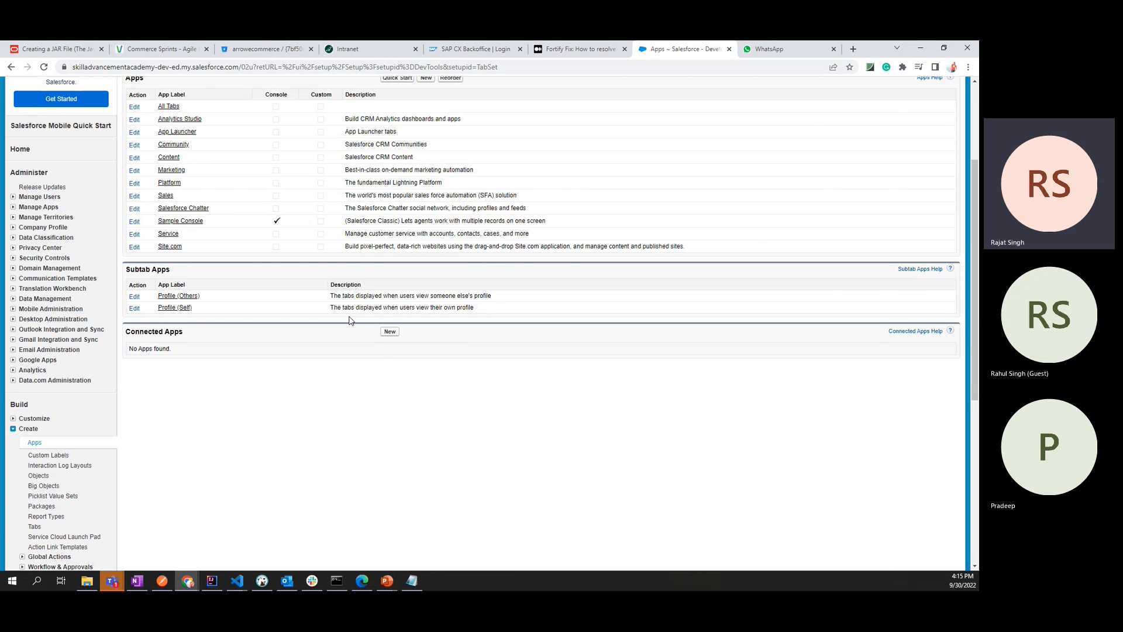
pyautogui.scroll(1, 515, 297)
pyautogui.scroll(3, 514, 296)
pyautogui.click(426, 231)
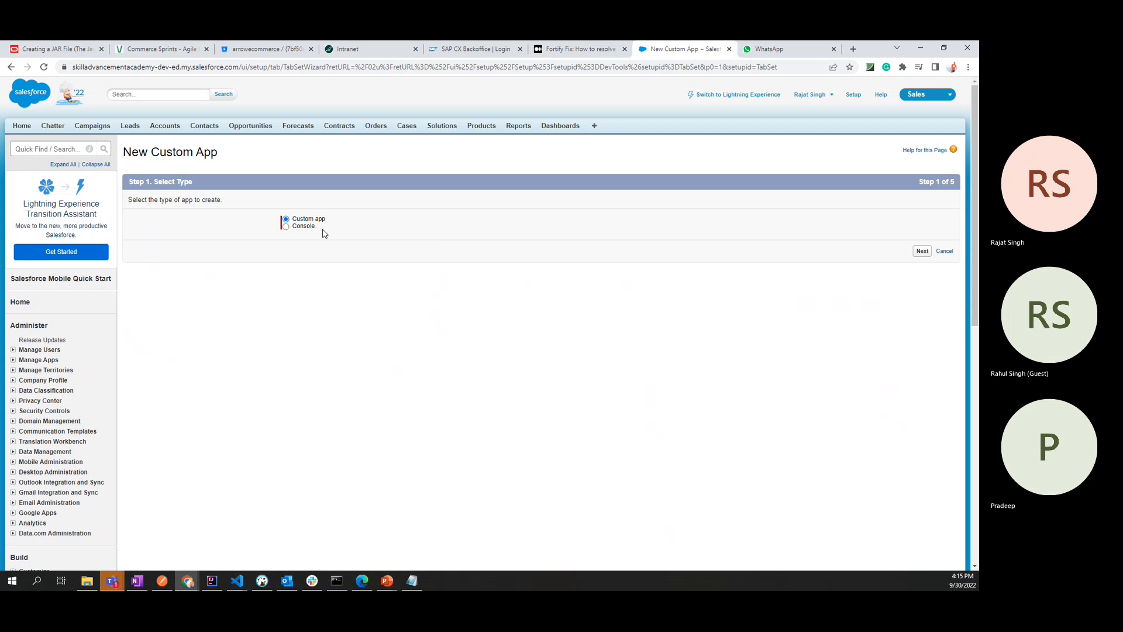
pyautogui.click(922, 251)
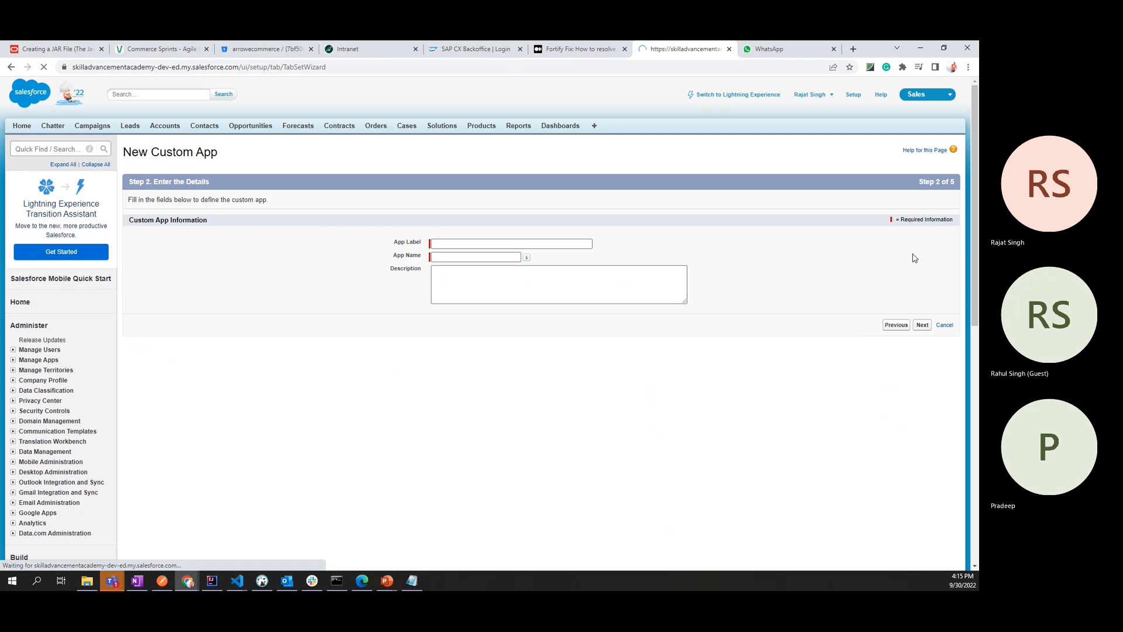
# Enter SkillAdvancement as App Label, let App Name auto-fill, and reach the logo step.
pyautogui.click(188, 581)
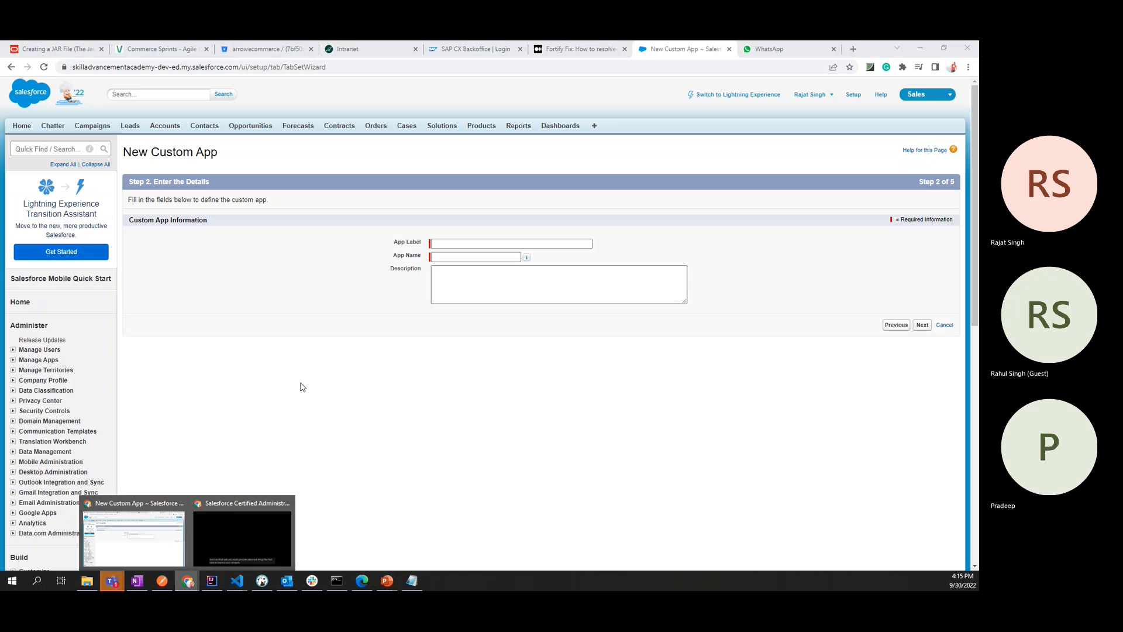
pyautogui.click(474, 257)
pyautogui.click(461, 244)
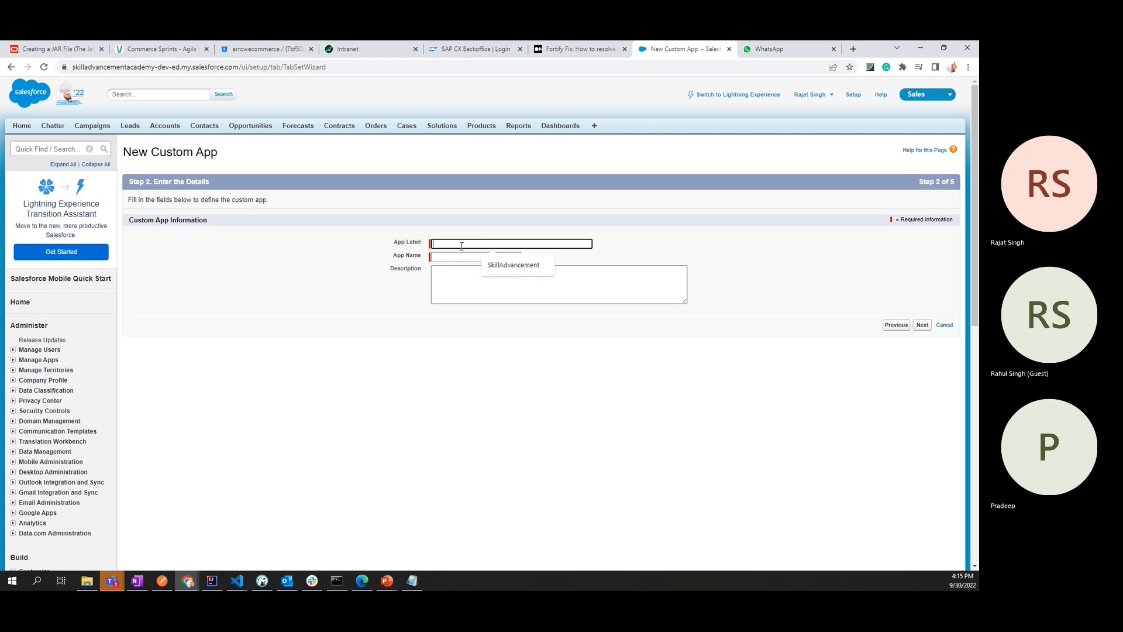
pyautogui.click(513, 264)
pyautogui.click(724, 252)
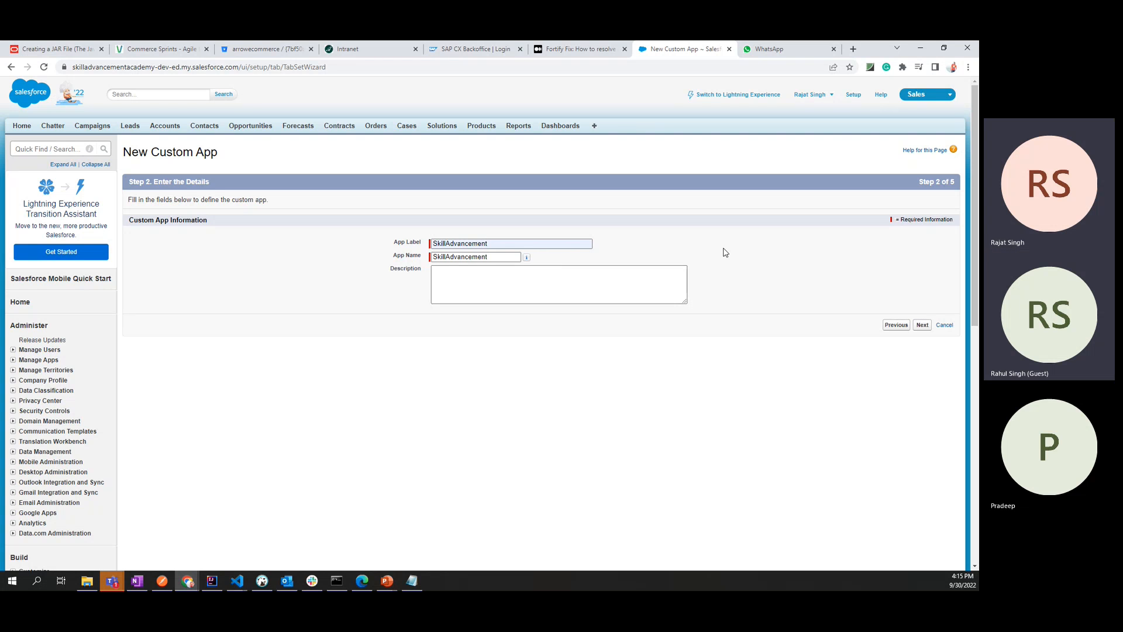
pyautogui.click(922, 326)
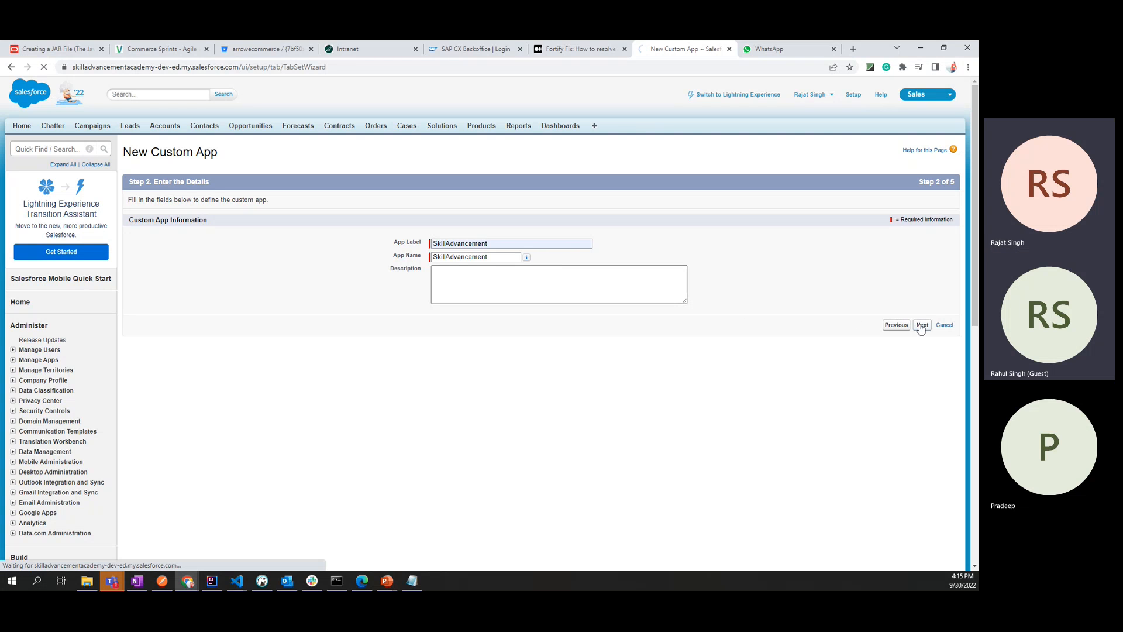
pyautogui.click(536, 257)
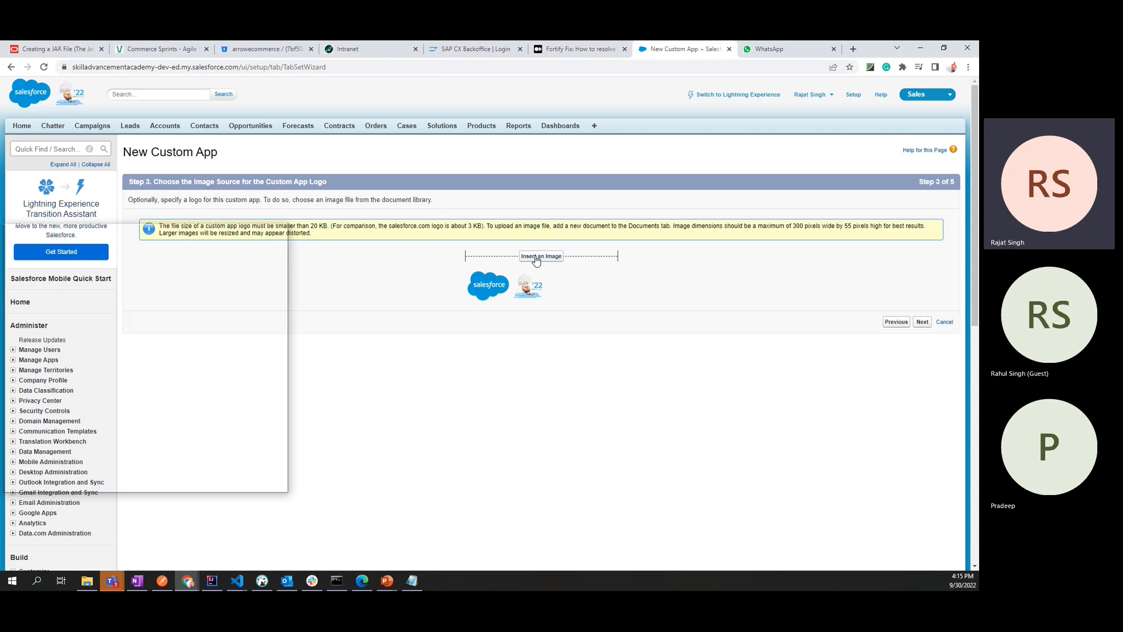
pyautogui.moveTo(172, 240); pyautogui.dragTo(447, 193)
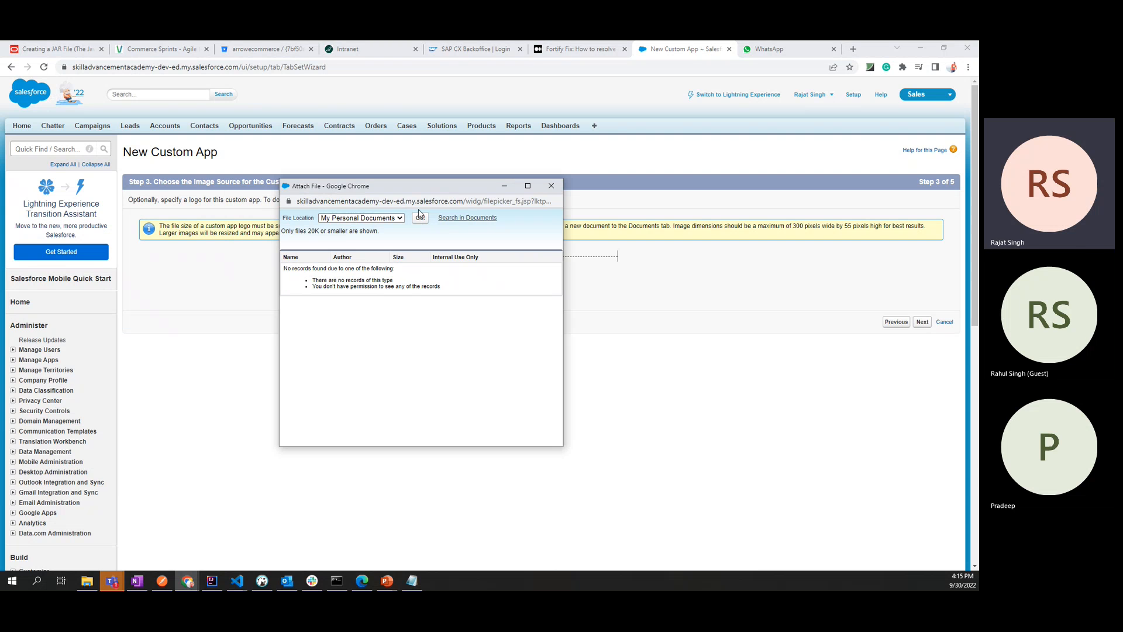
pyautogui.click(381, 218)
pyautogui.click(380, 238)
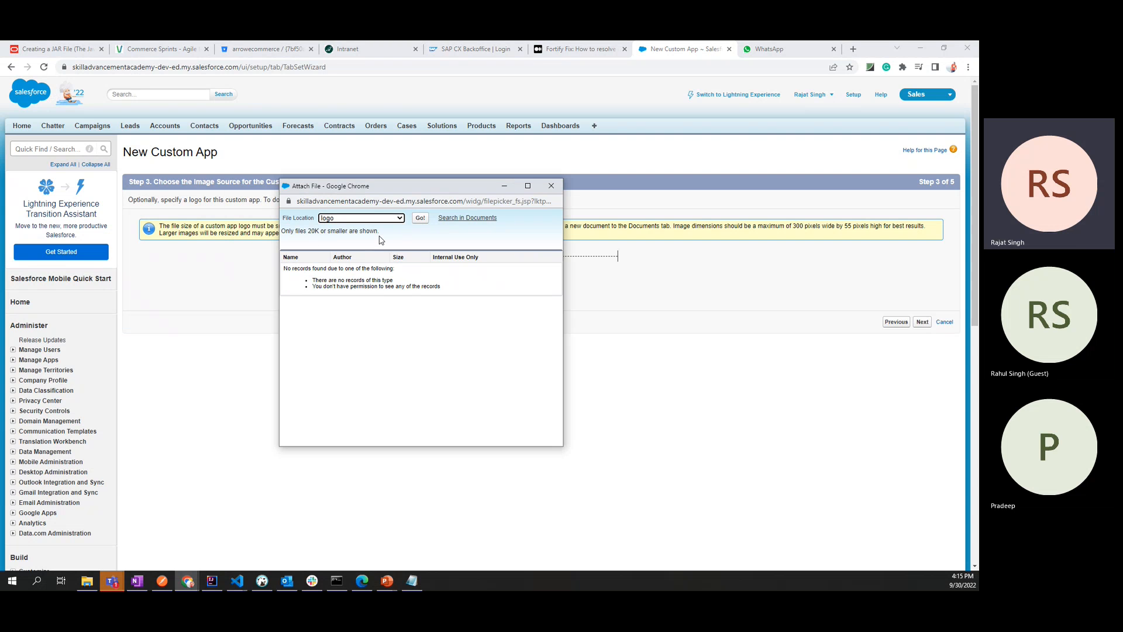
pyautogui.click(419, 219)
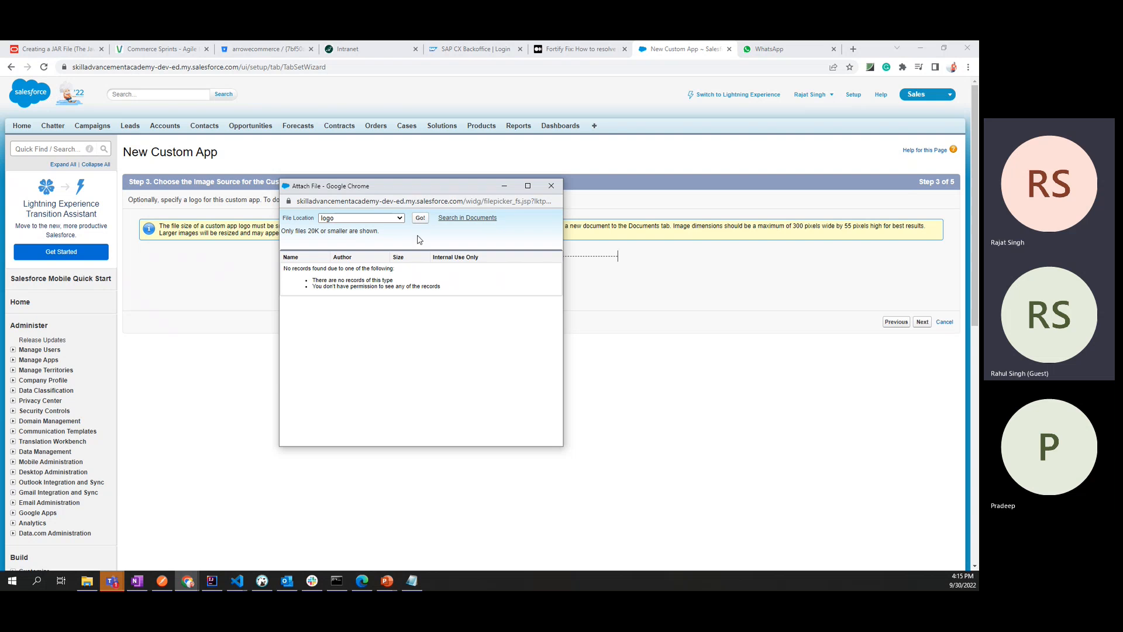
pyautogui.click(551, 186)
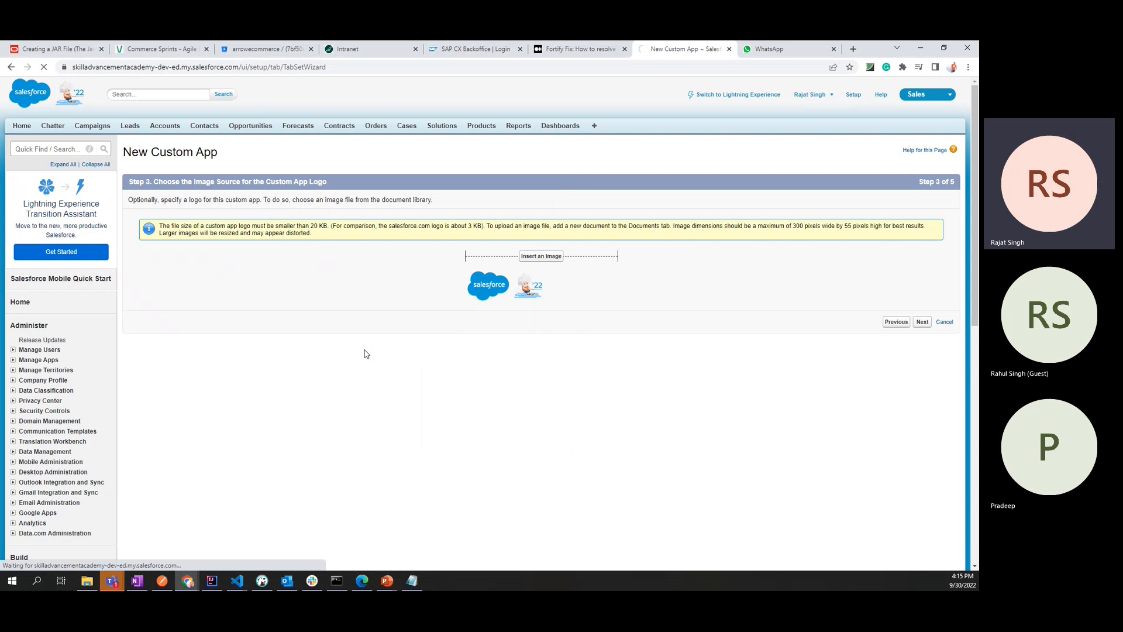
pyautogui.scroll(-5, 62, 266)
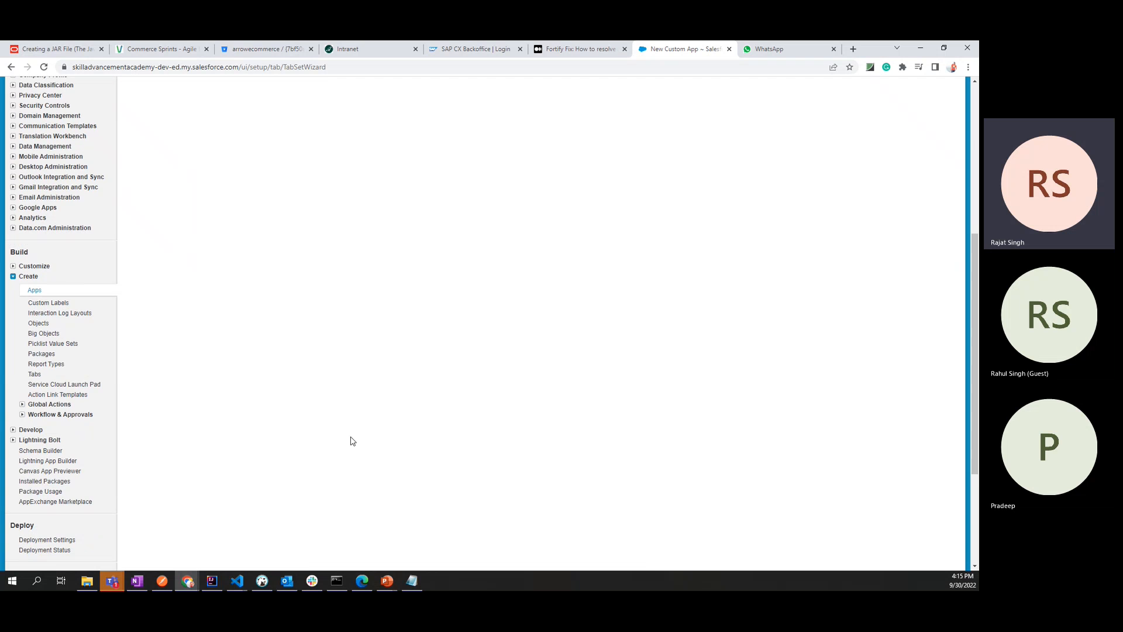
pyautogui.scroll(5, 380, 397)
pyautogui.rightClick(594, 126)
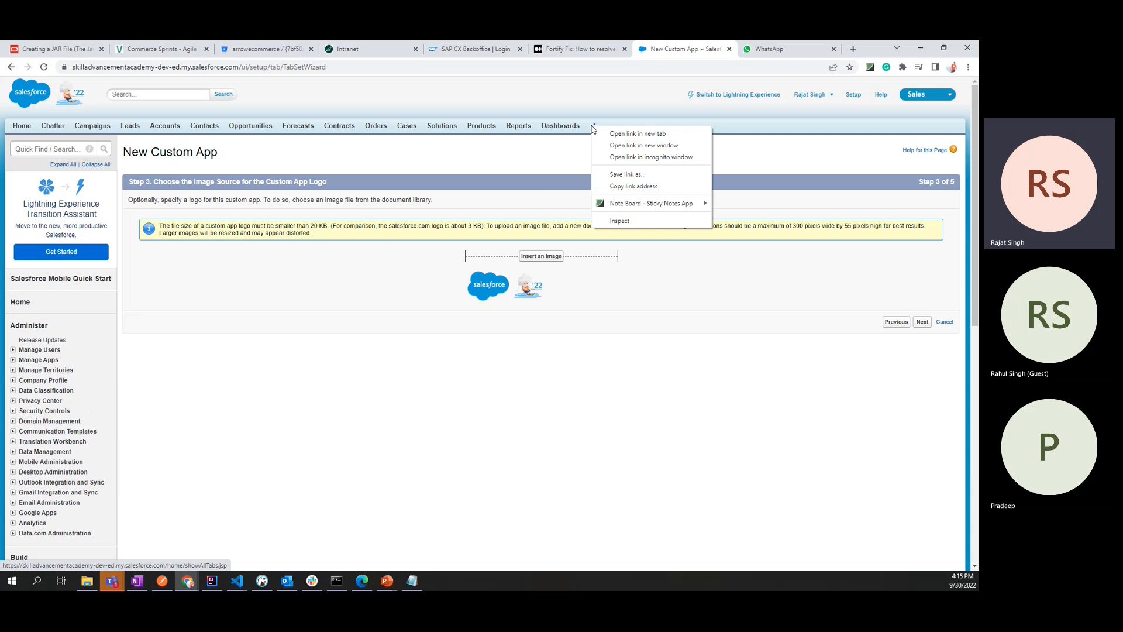
# Open All Tabs in a new window and open the SKill Advancement Logo document from Documents.
pyautogui.click(619, 146)
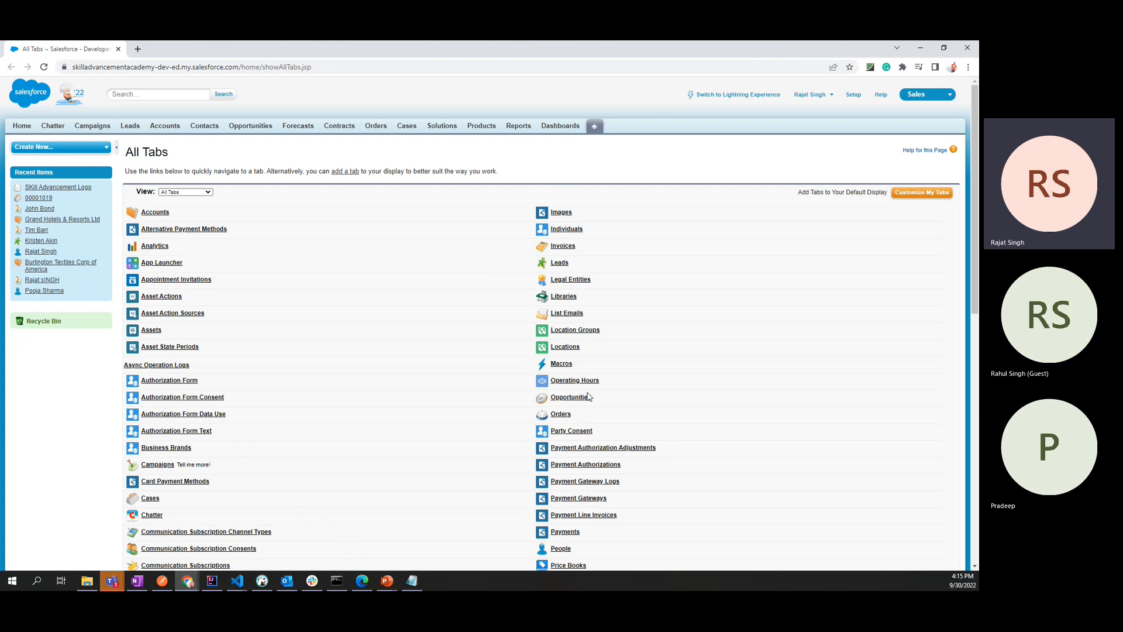
pyautogui.scroll(-5, 351, 481)
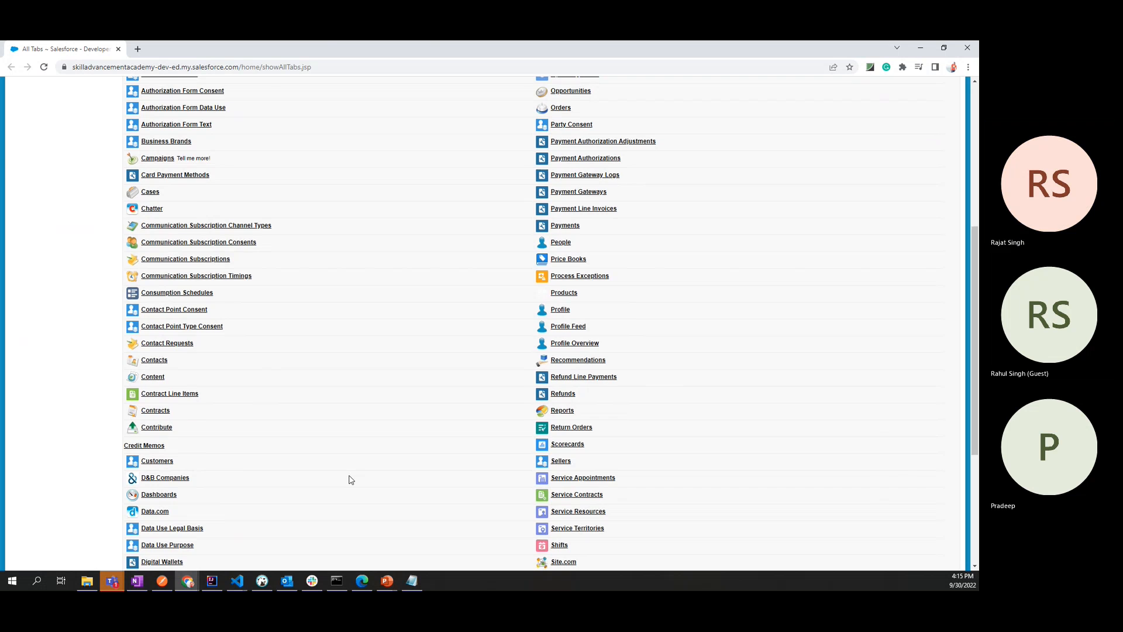
pyautogui.scroll(-4, 351, 481)
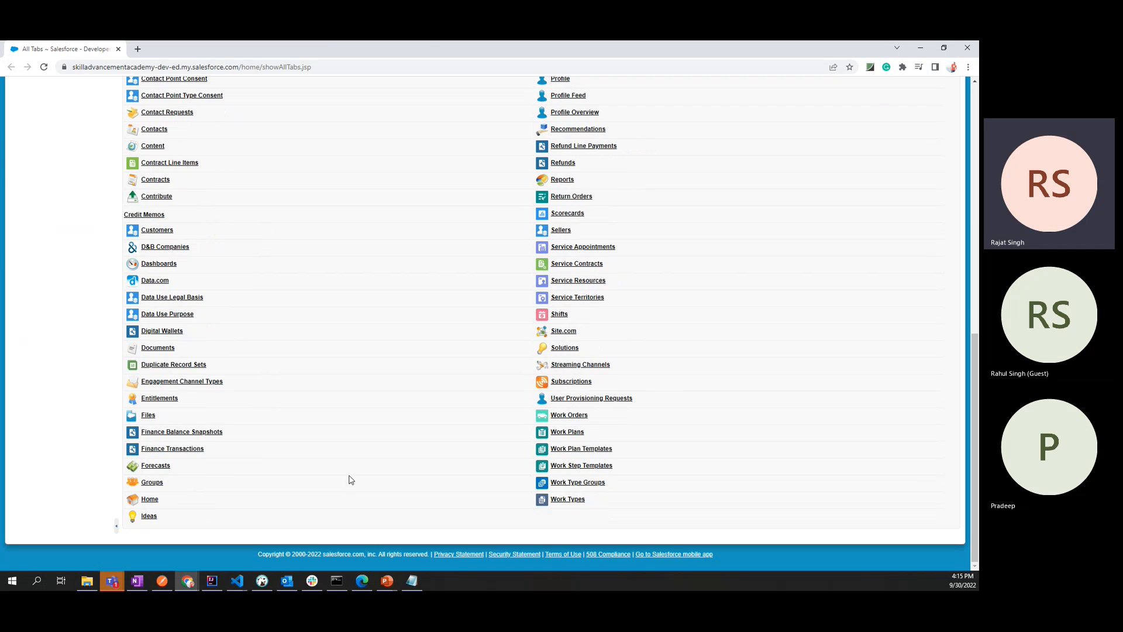
pyautogui.click(166, 349)
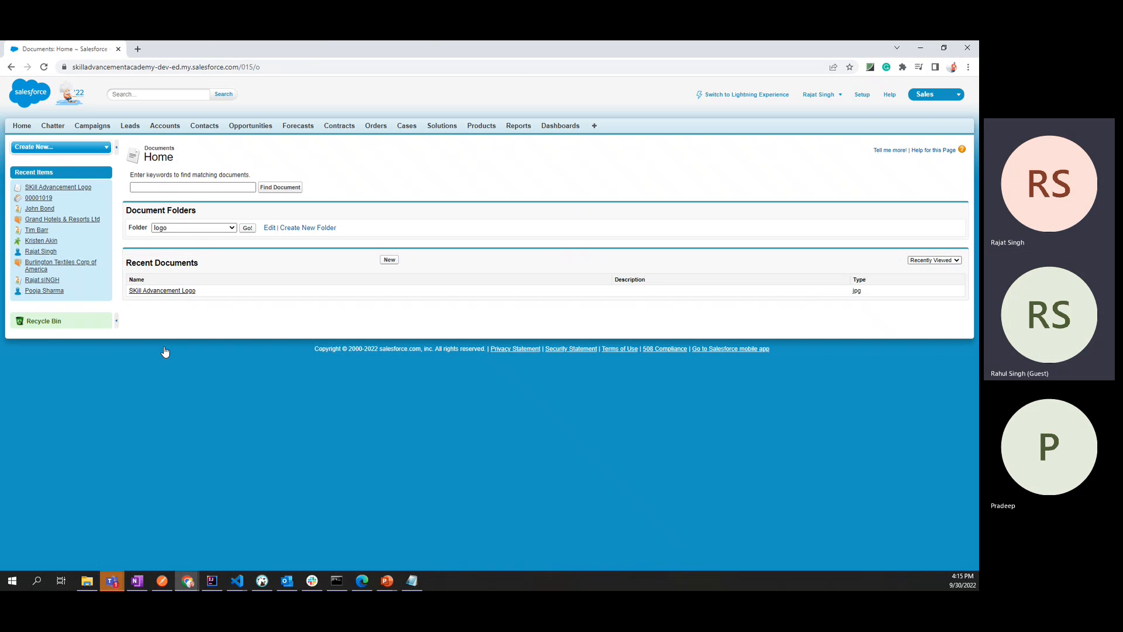
pyautogui.click(169, 290)
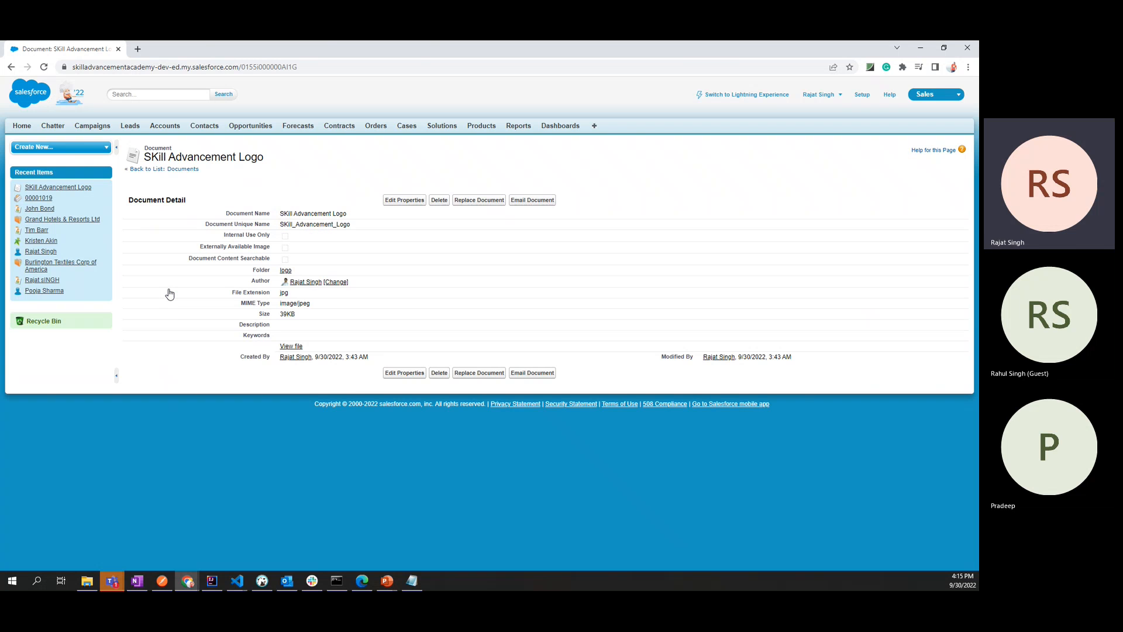
# Mark SKill Advancement Logo as an Externally Available Image, save it, and close its window.
pyautogui.click(403, 199)
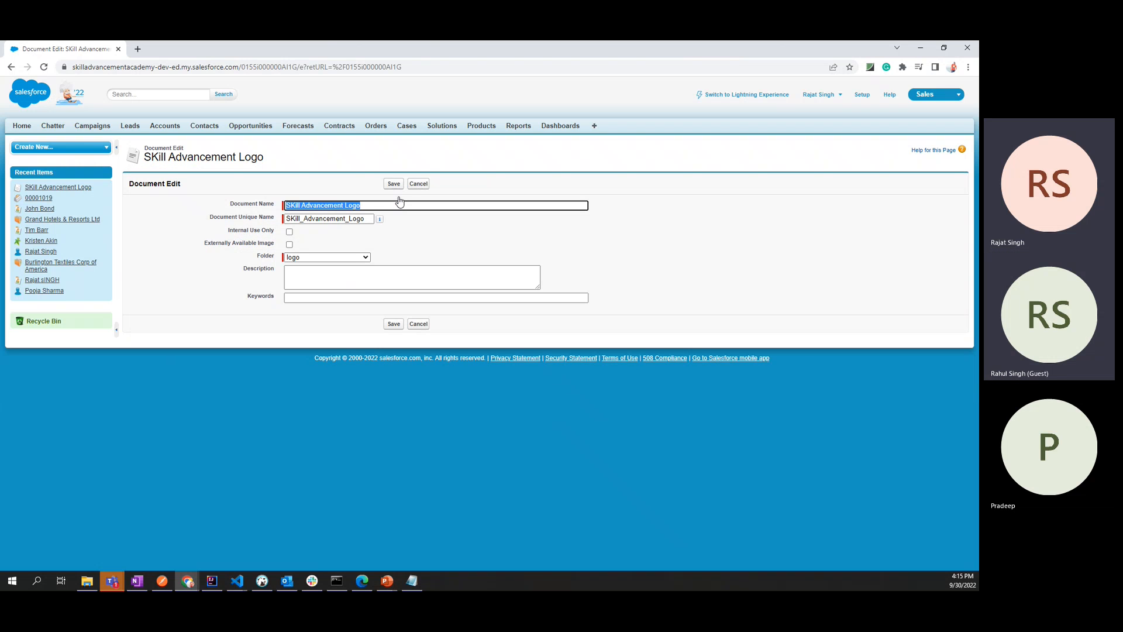
pyautogui.moveTo(202, 244); pyautogui.dragTo(271, 246)
pyautogui.click(326, 241)
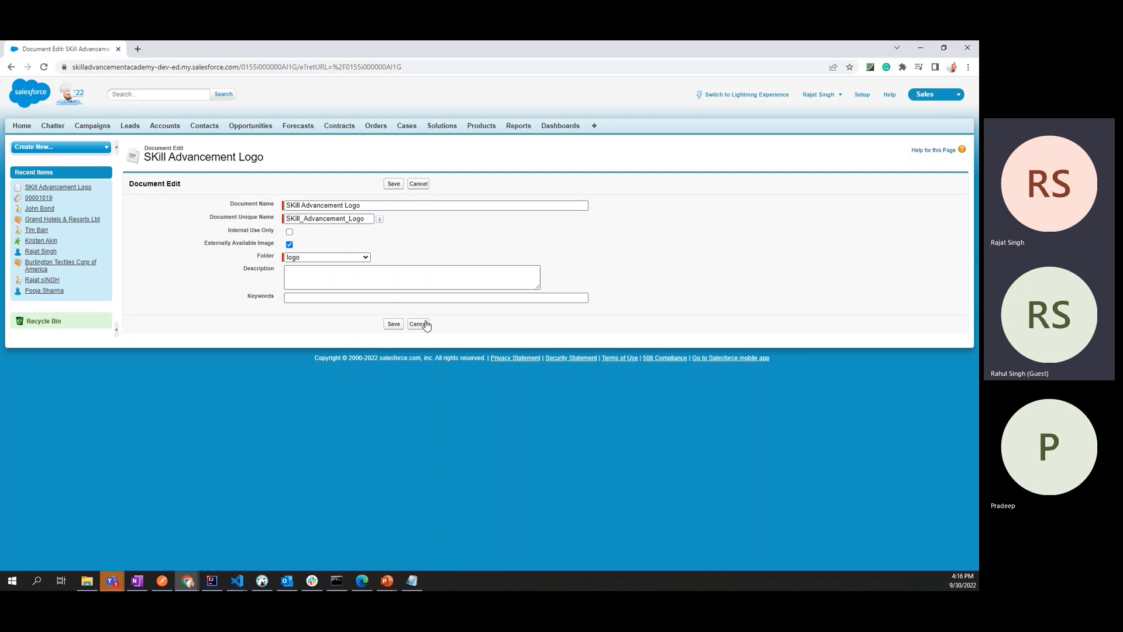
pyautogui.click(393, 323)
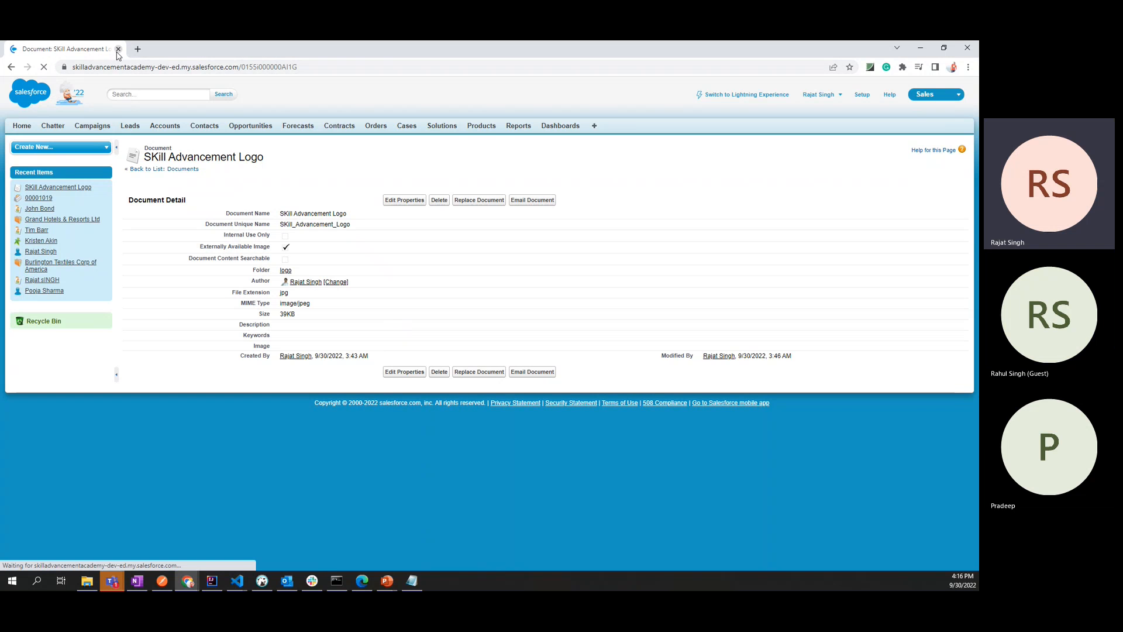
pyautogui.scroll(-1, 371, 393)
pyautogui.scroll(-3, 371, 392)
pyautogui.scroll(3, 371, 393)
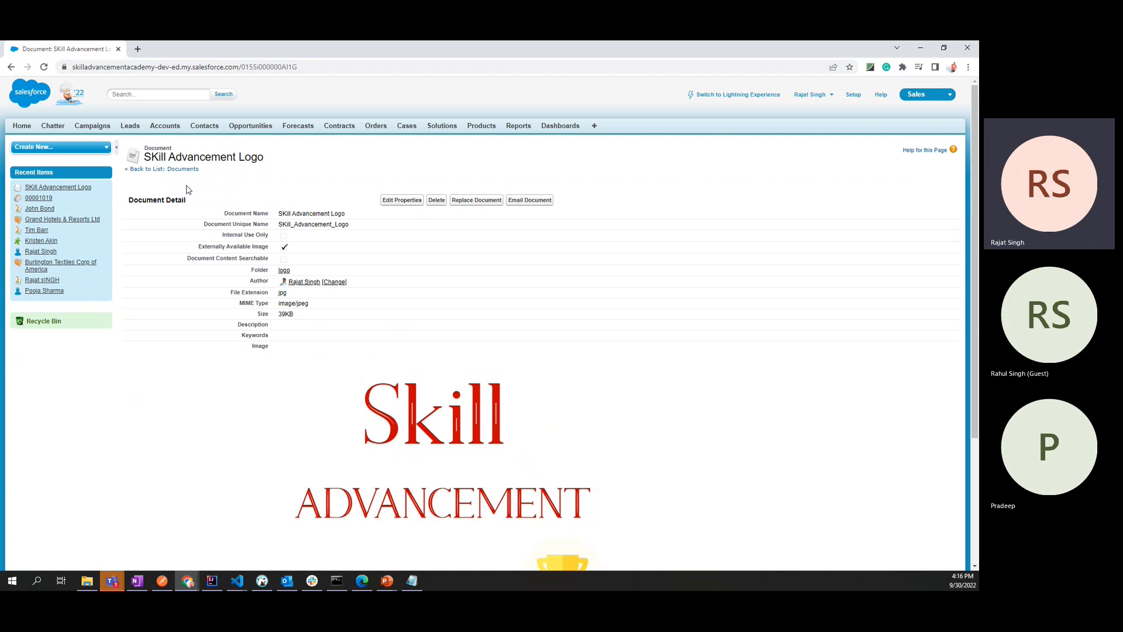
pyautogui.click(118, 49)
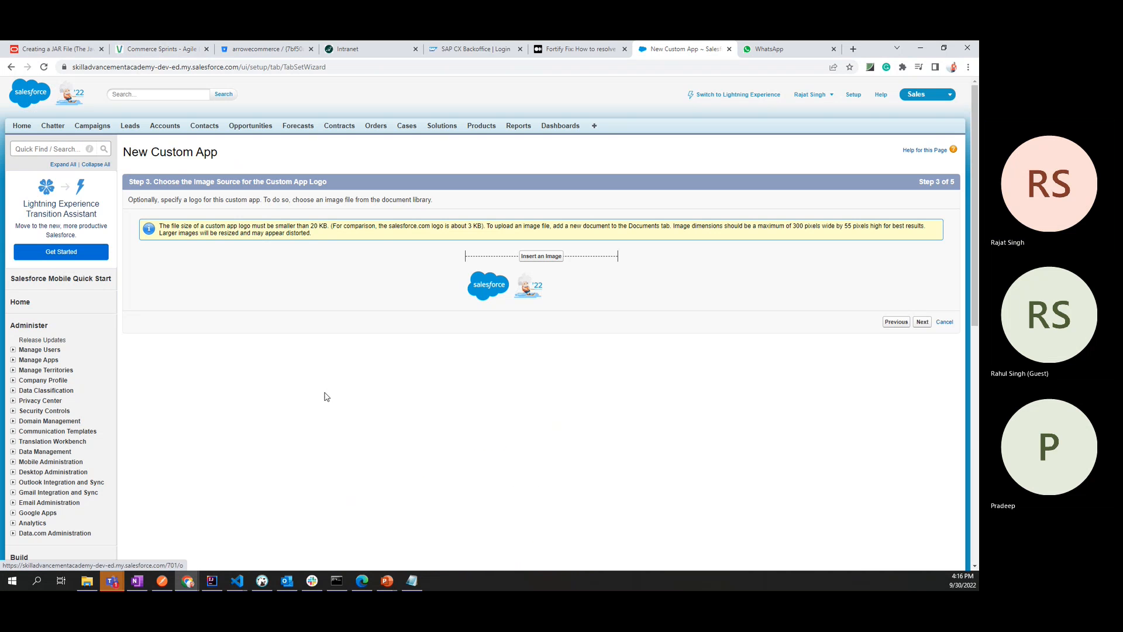
pyautogui.click(532, 257)
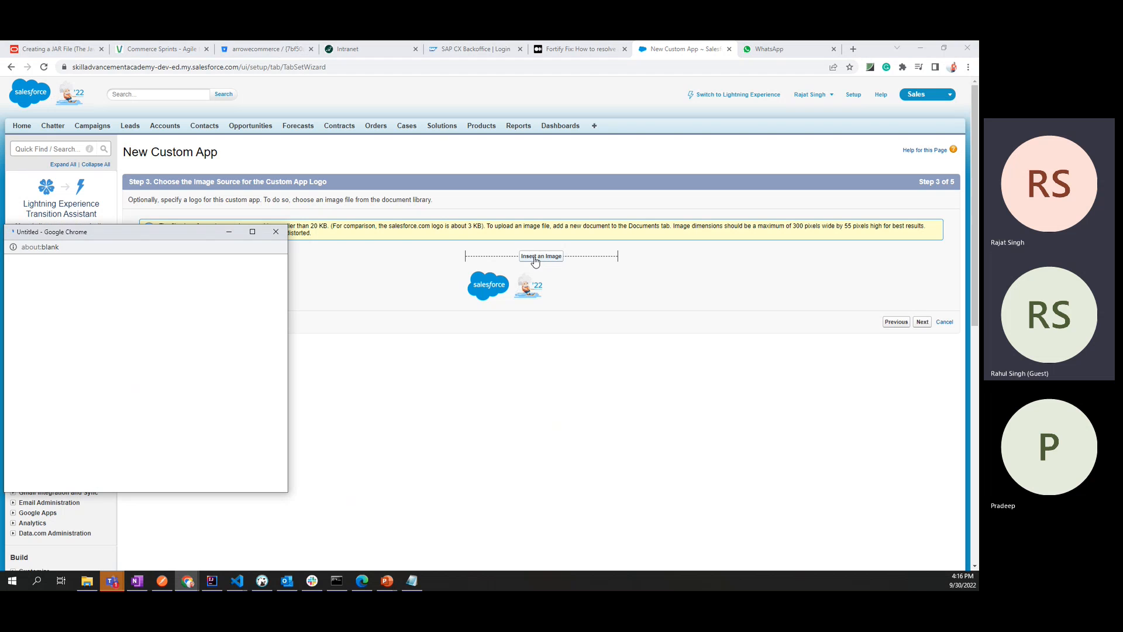
pyautogui.moveTo(132, 237); pyautogui.dragTo(410, 194)
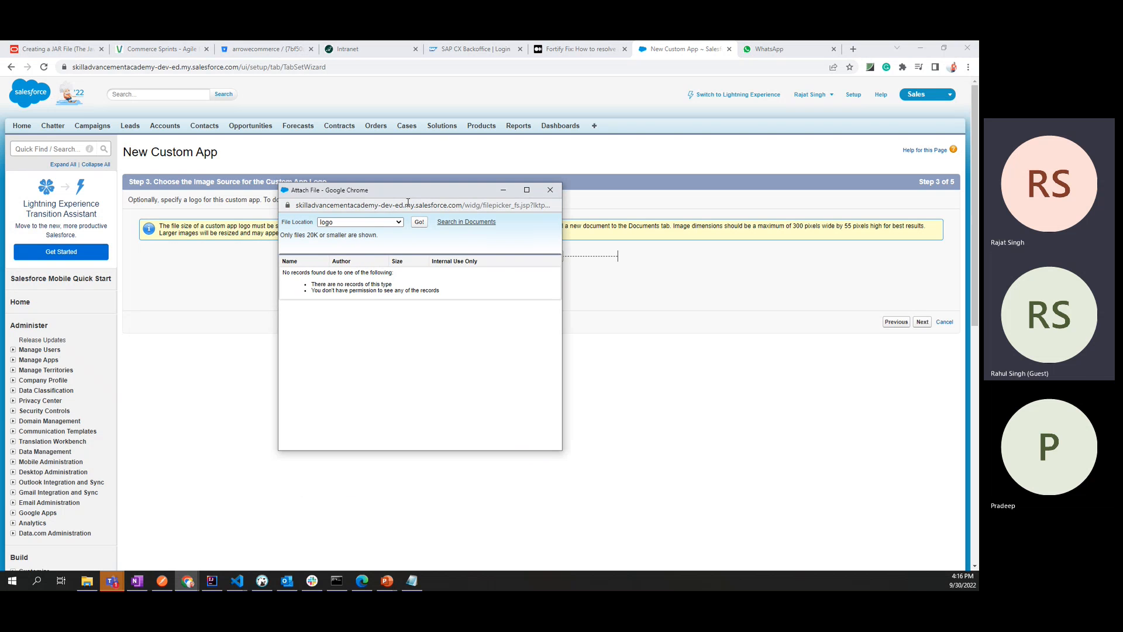
pyautogui.click(417, 224)
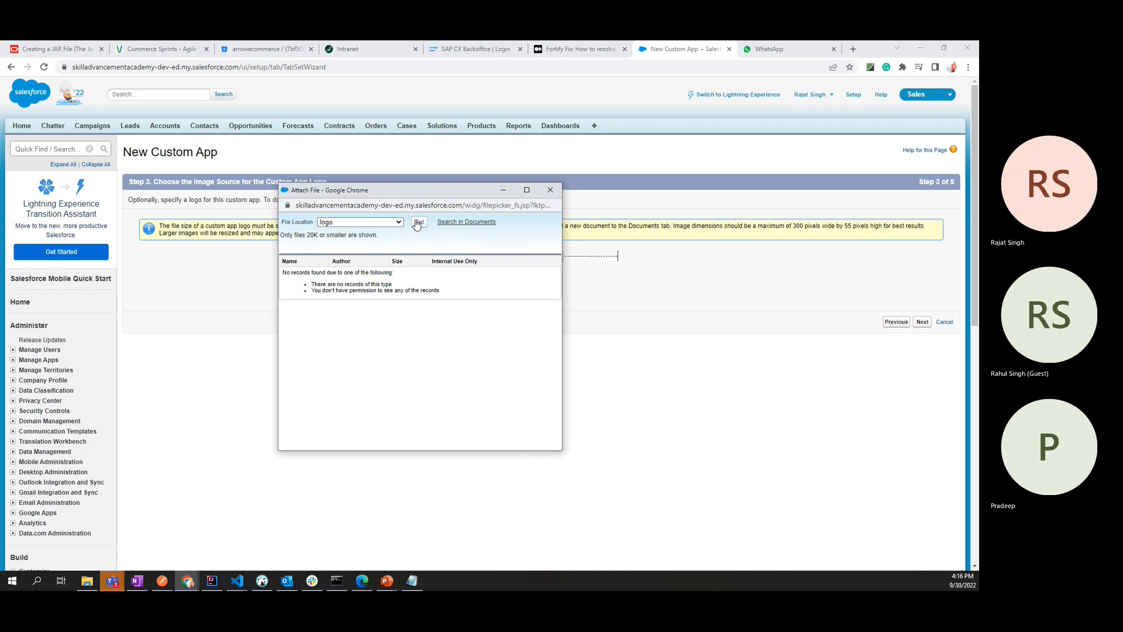
pyautogui.click(388, 222)
pyautogui.click(387, 231)
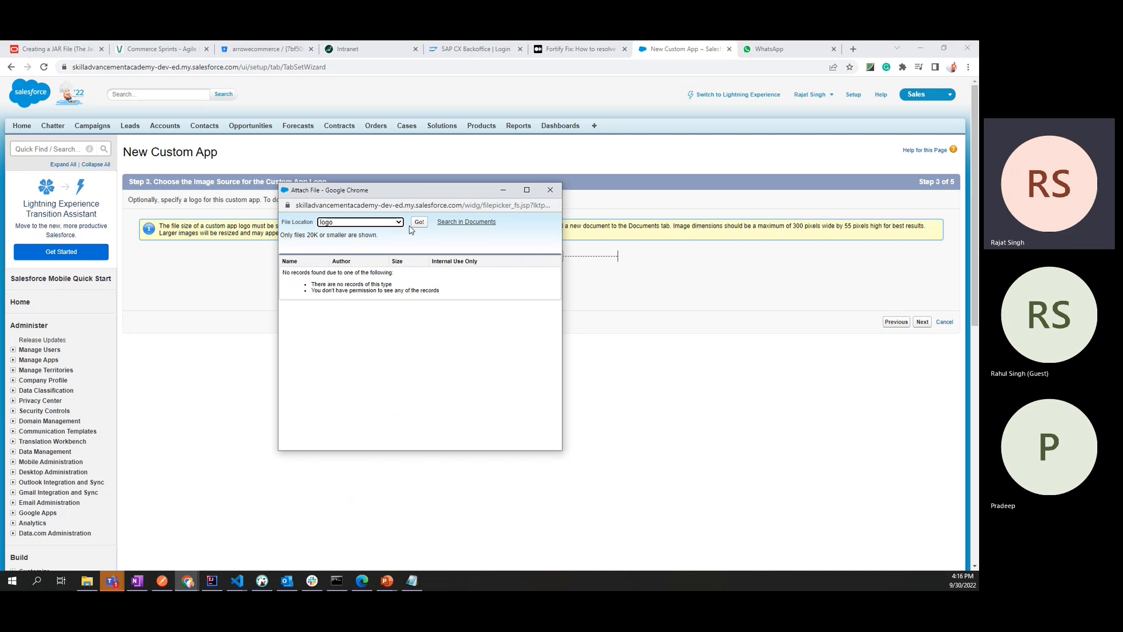
pyautogui.click(380, 223)
pyautogui.click(382, 234)
pyautogui.click(385, 224)
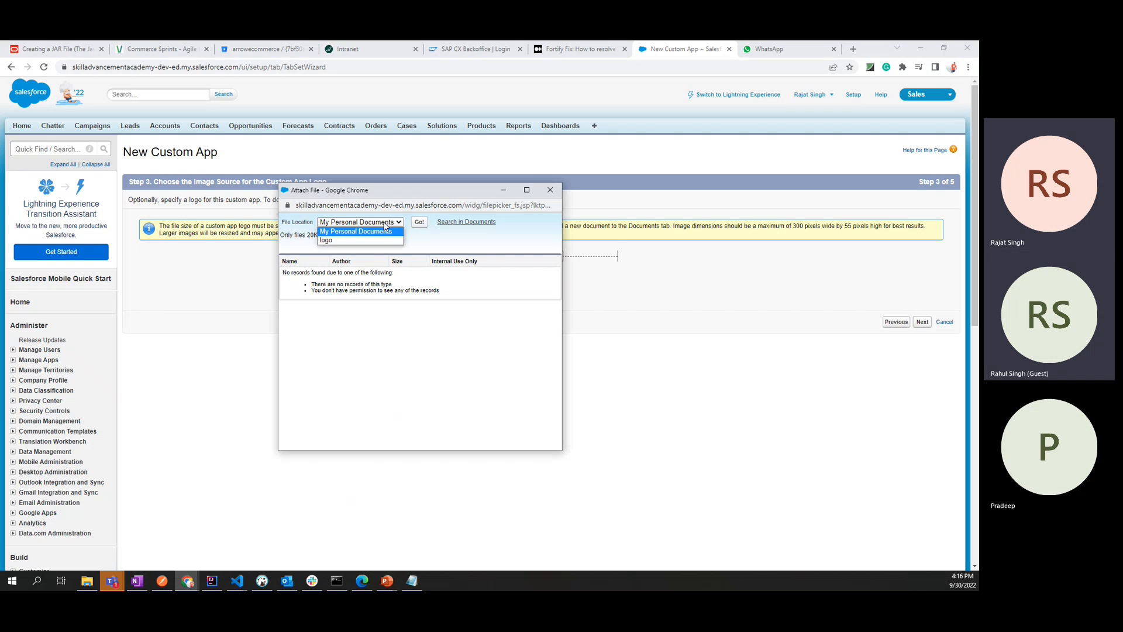
pyautogui.click(383, 240)
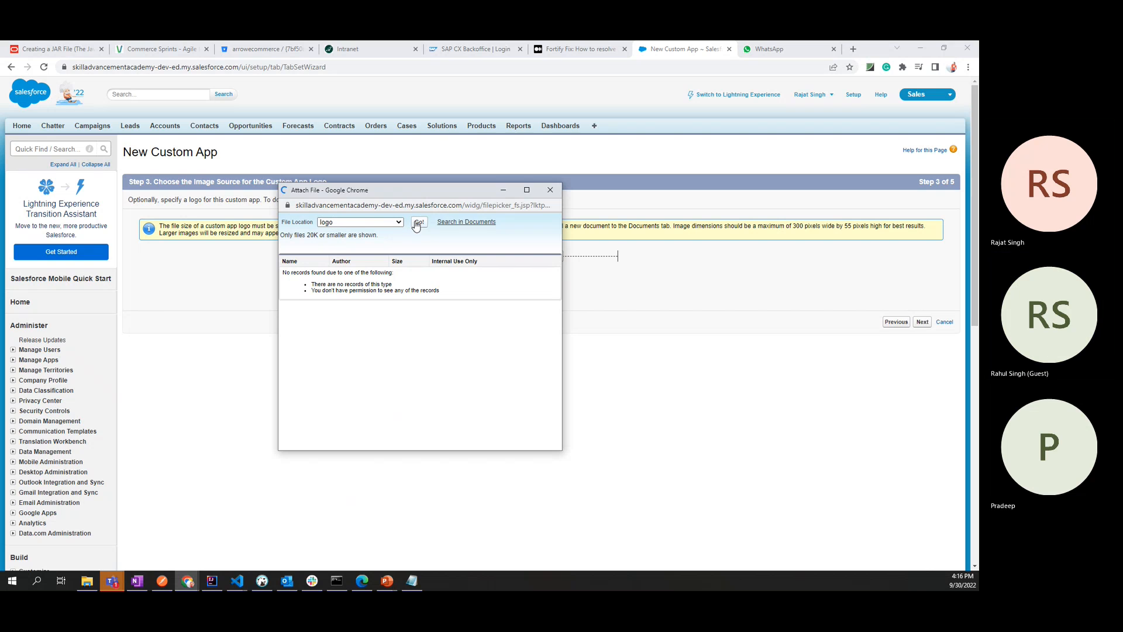
pyautogui.click(459, 222)
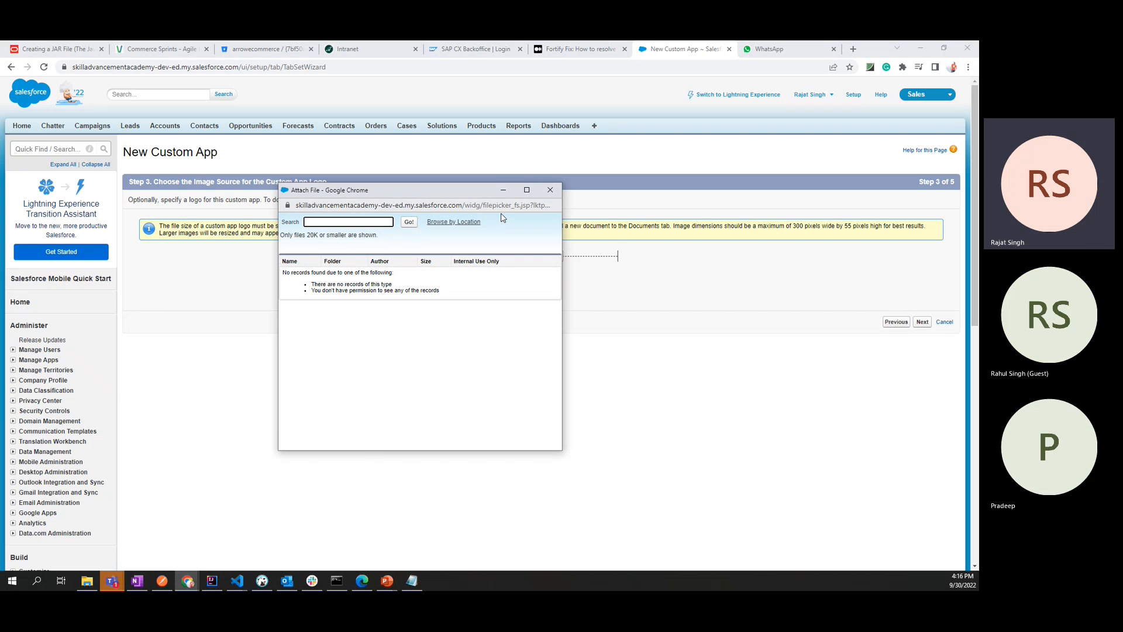
pyautogui.click(464, 225)
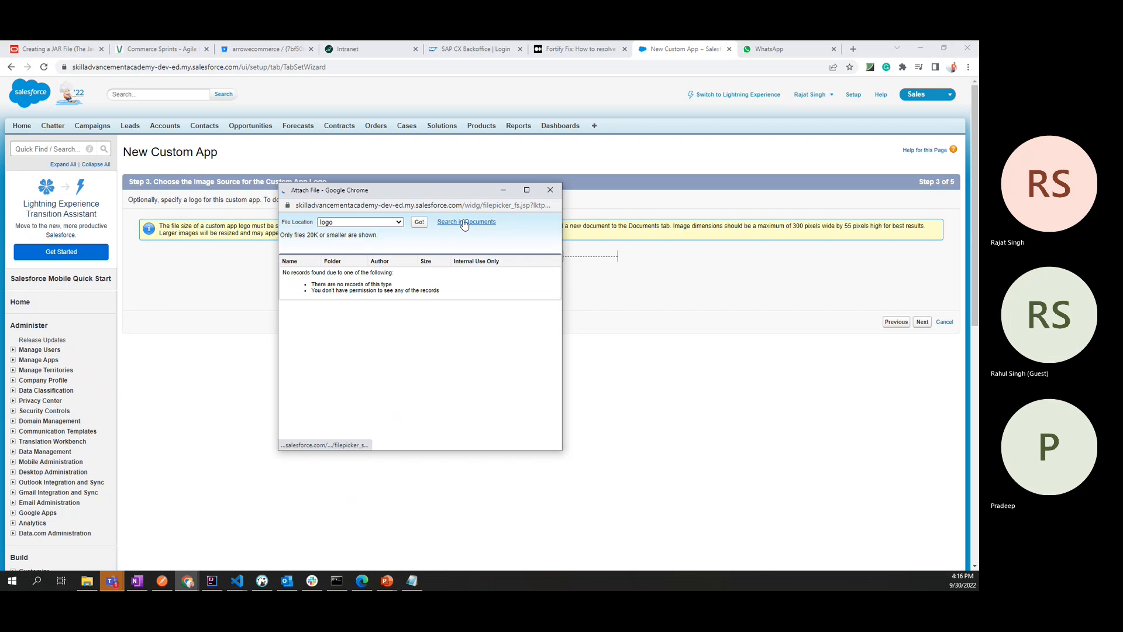
pyautogui.click(424, 225)
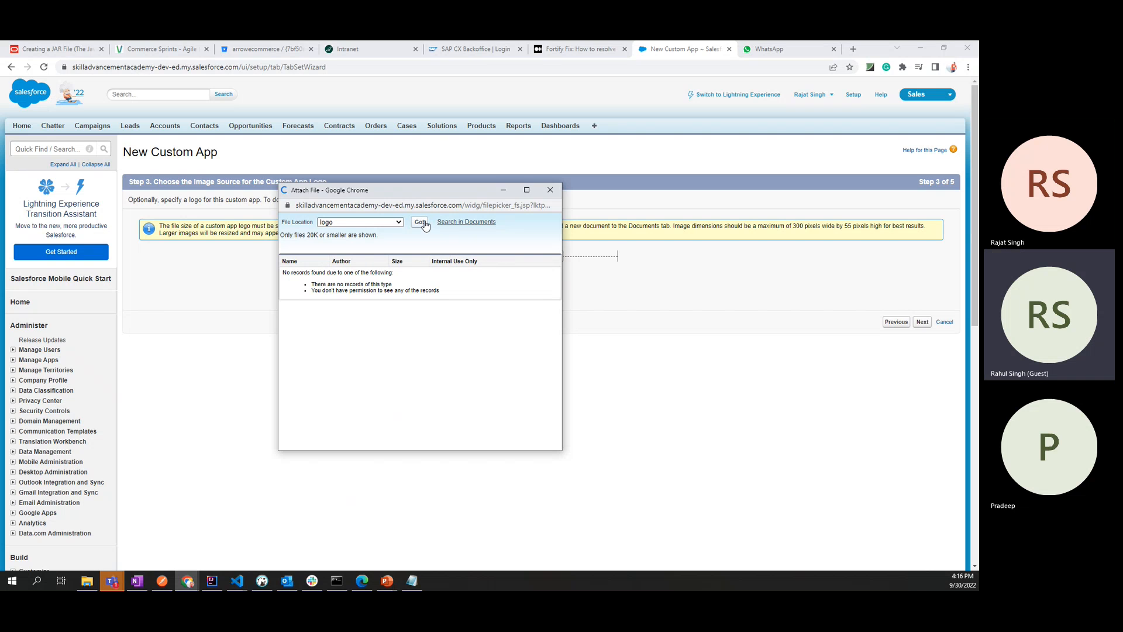
pyautogui.click(550, 189)
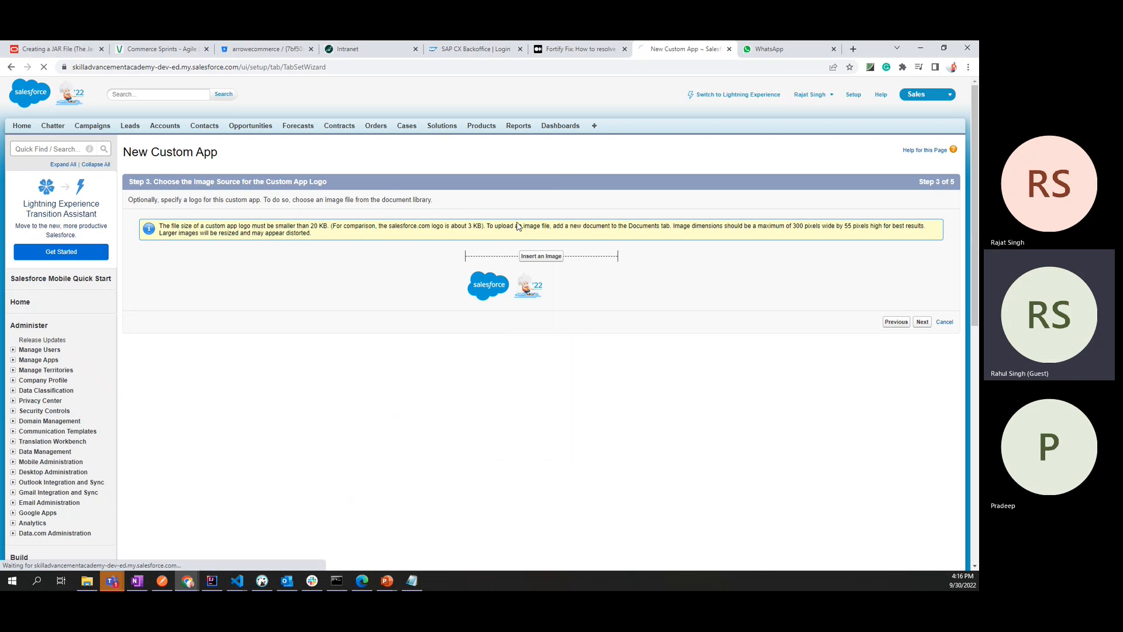
pyautogui.click(545, 257)
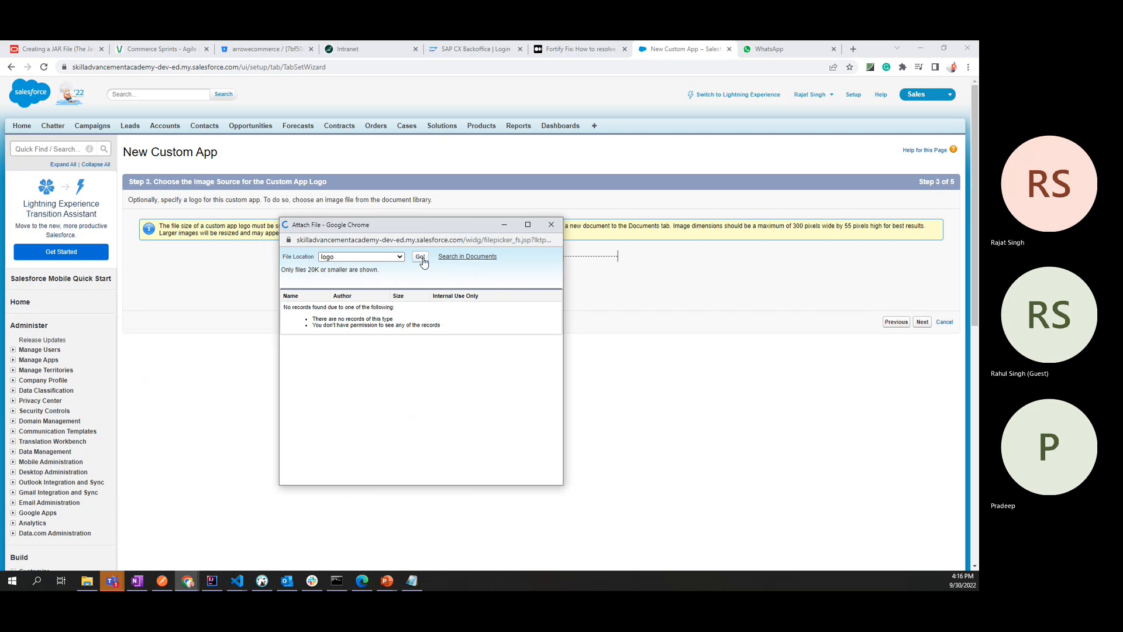
pyautogui.click(550, 228)
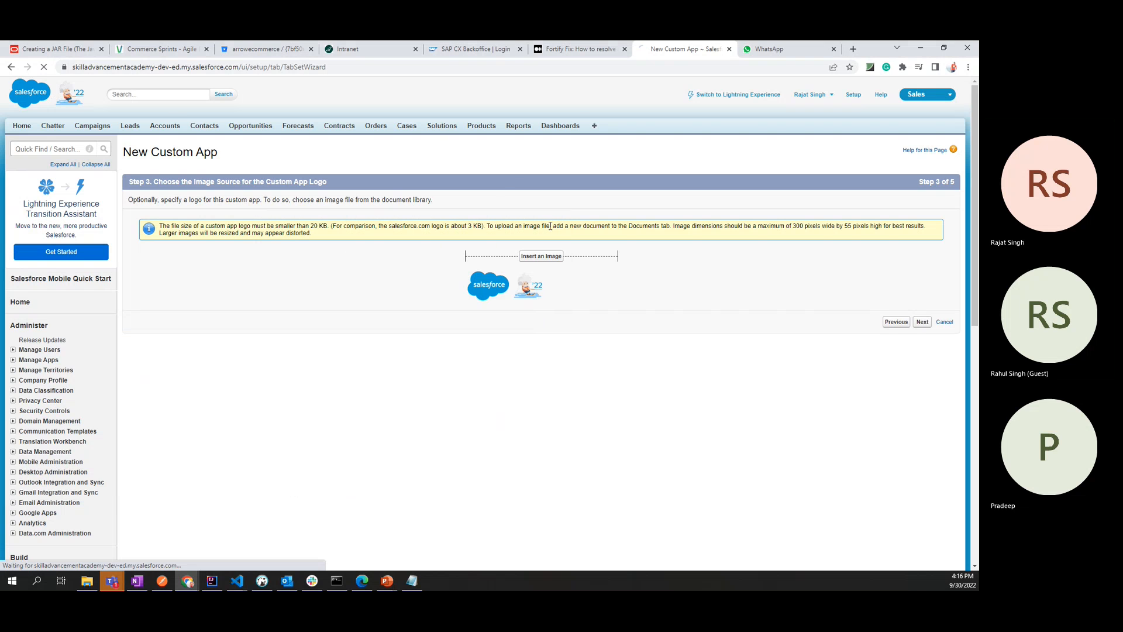
pyautogui.scroll(-6, 97, 445)
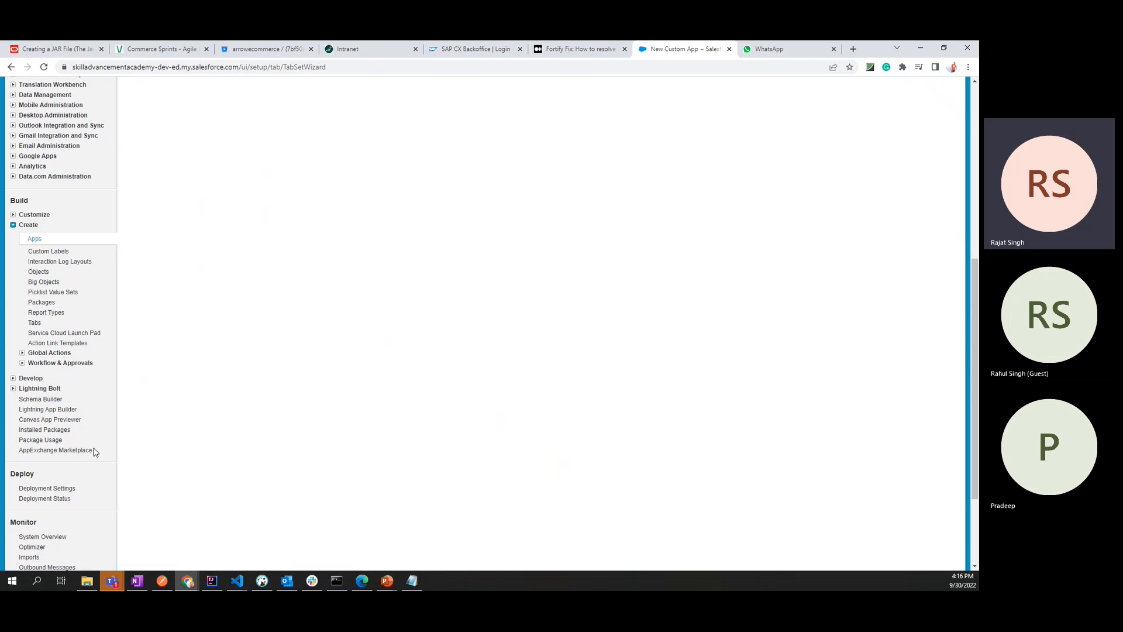
pyautogui.scroll(6, 97, 445)
pyautogui.click(543, 258)
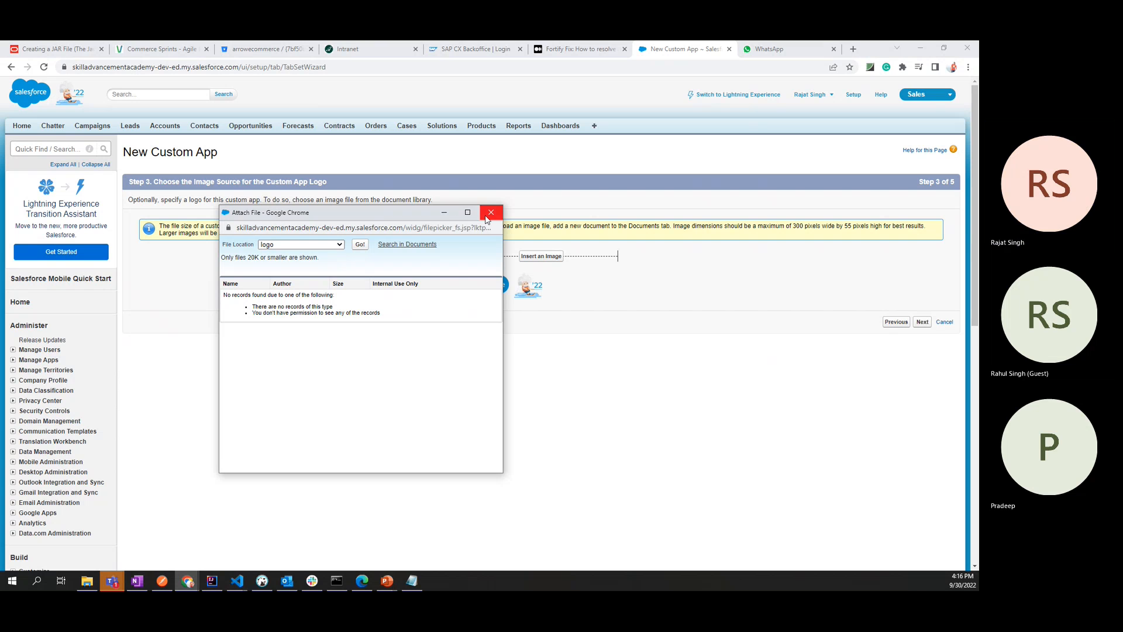
pyautogui.click(487, 215)
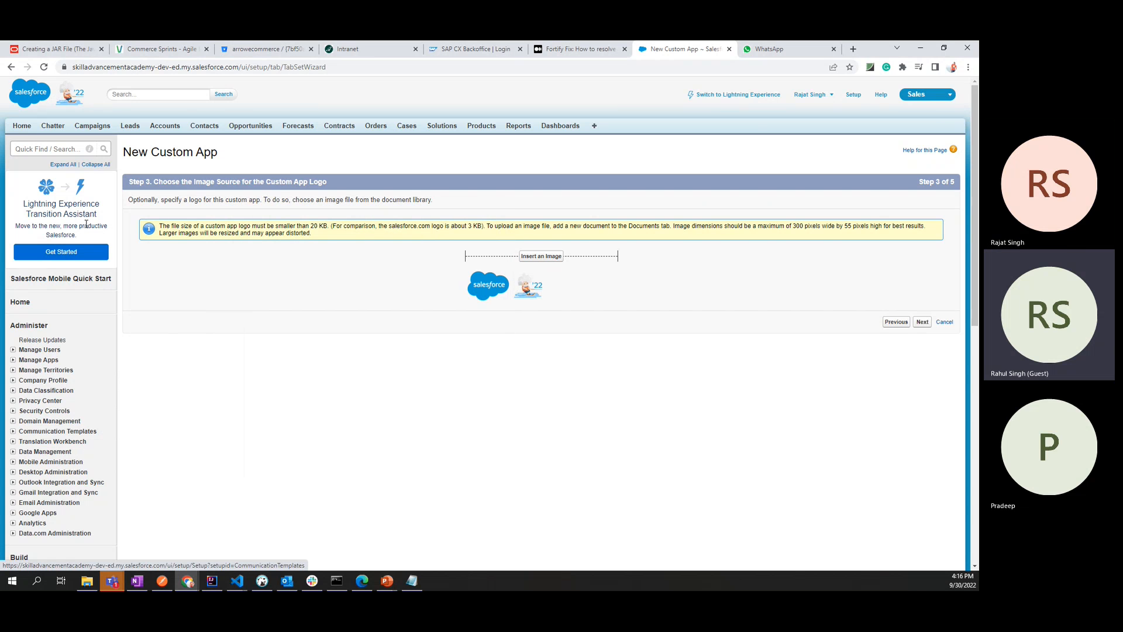
pyautogui.click(55, 149)
pyautogui.write('session')
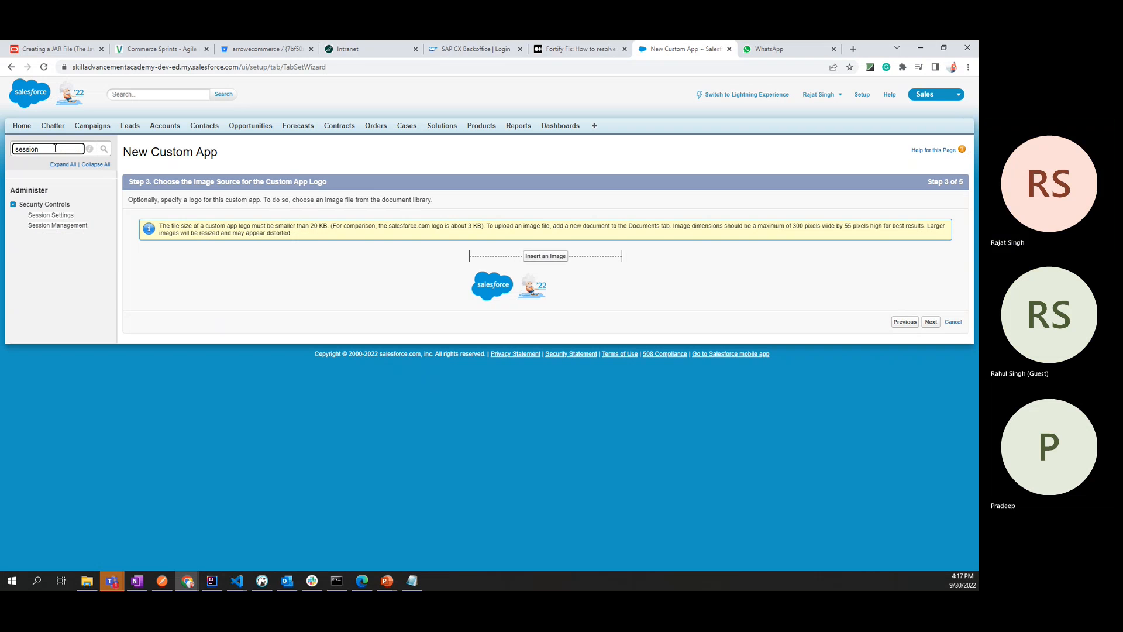
# Uncheck 'Enable secure and persistent browser caching' in Session Settings and save.
pyautogui.click(54, 215)
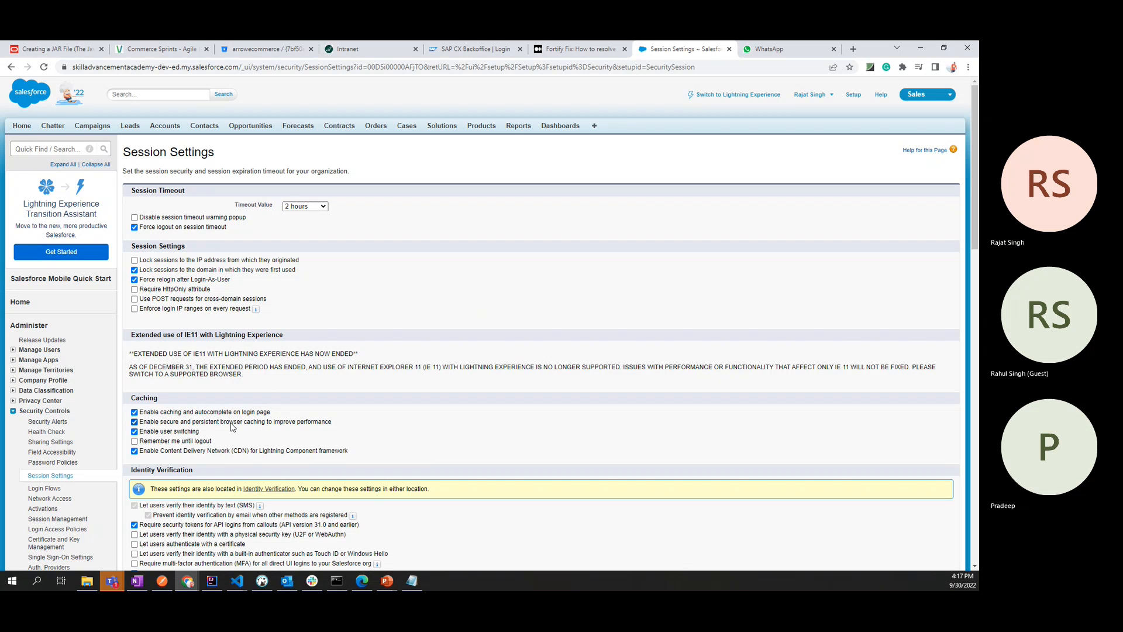
pyautogui.click(134, 422)
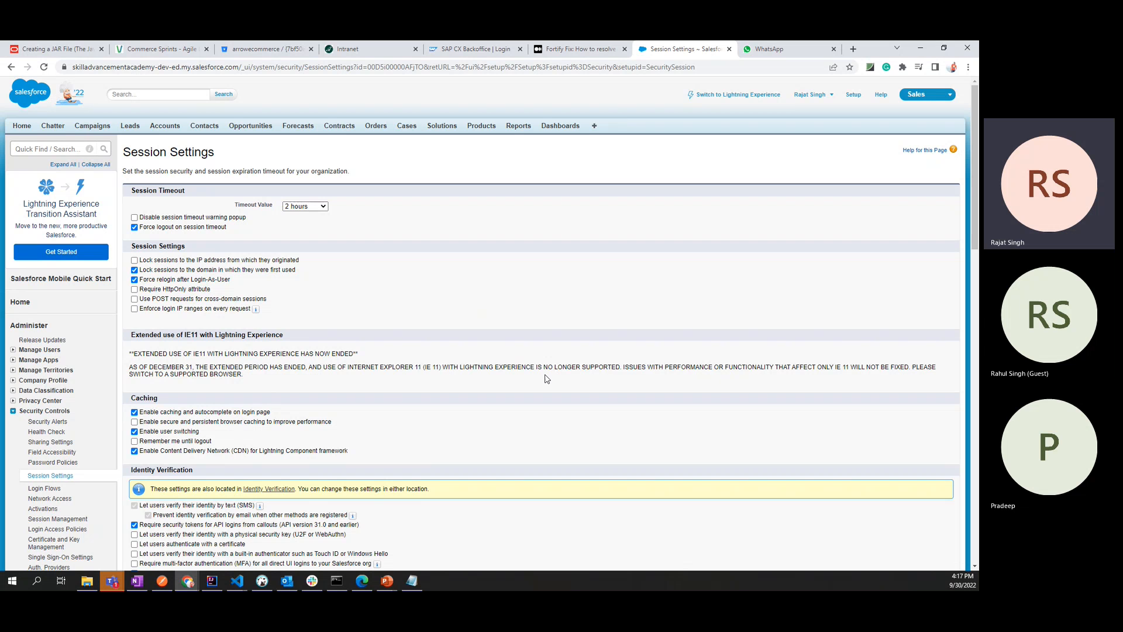
pyautogui.scroll(-5, 440, 423)
pyautogui.scroll(3, 440, 422)
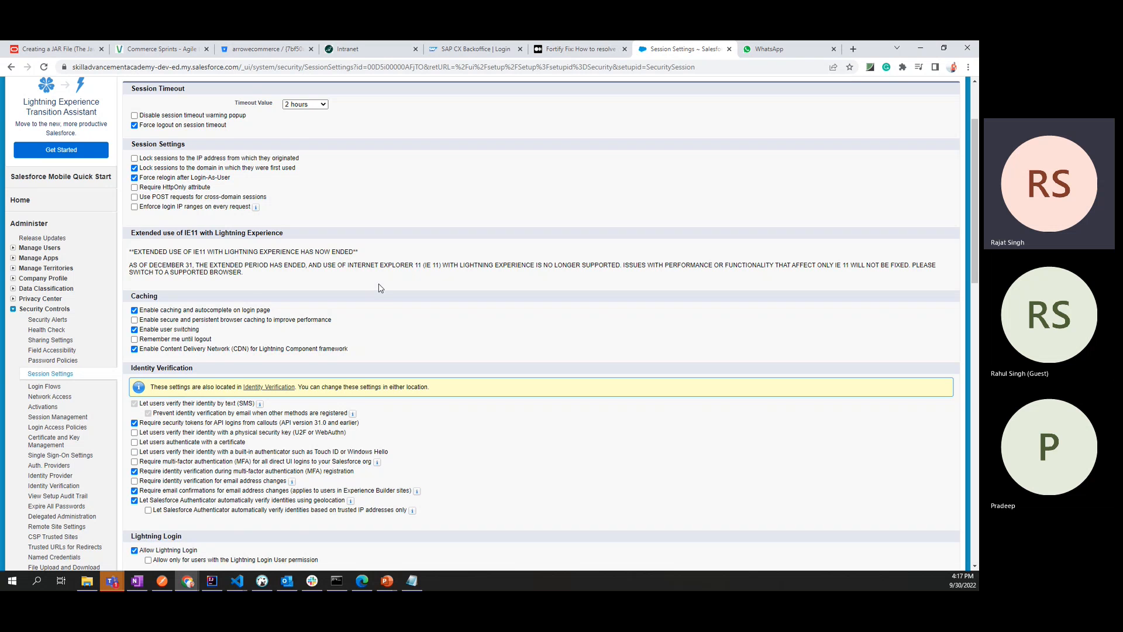
pyautogui.scroll(-6, 379, 288)
pyautogui.scroll(-8, 379, 288)
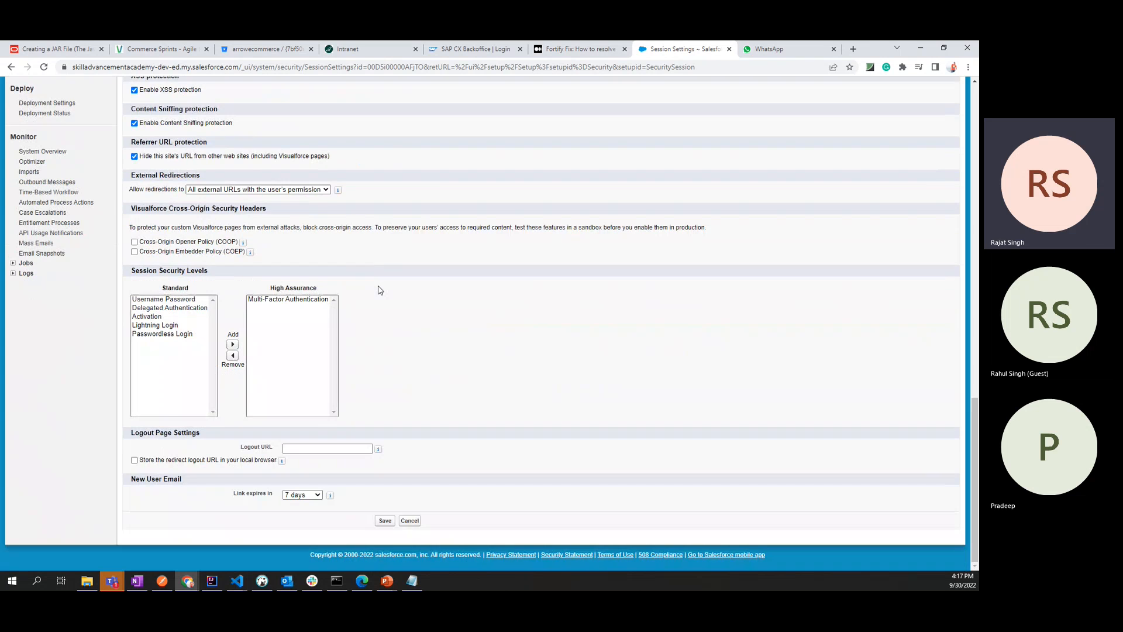
pyautogui.click(385, 521)
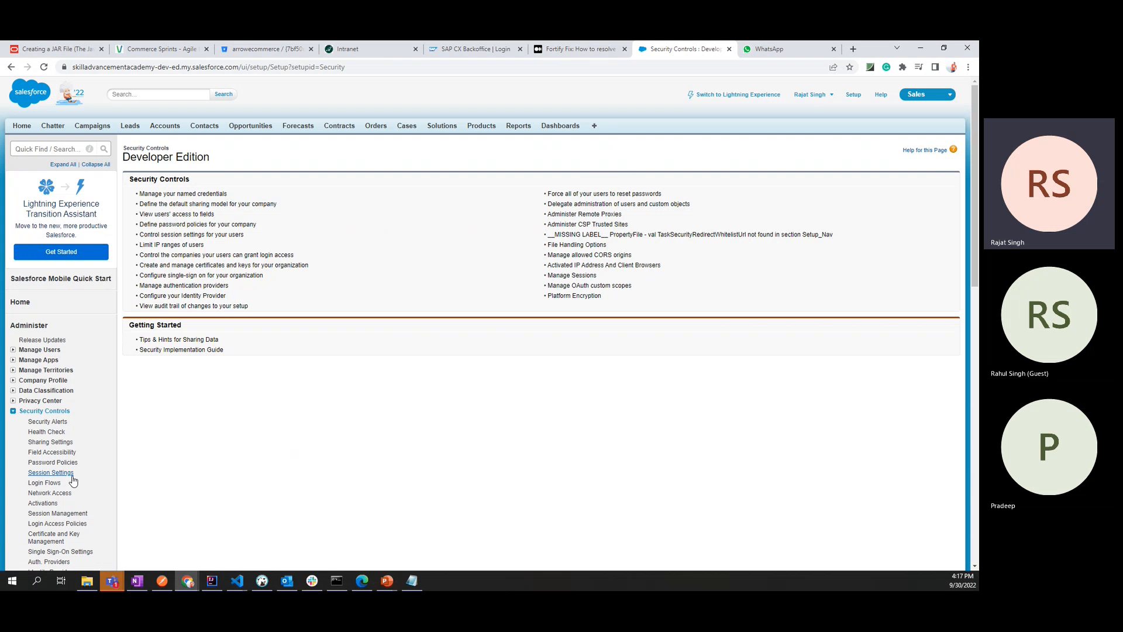
# Go to Build > Create > Apps in the Setup sidebar.
pyautogui.scroll(-1, 71, 495)
pyautogui.scroll(-8, 70, 495)
pyautogui.scroll(4, 70, 494)
pyautogui.scroll(-4, 72, 474)
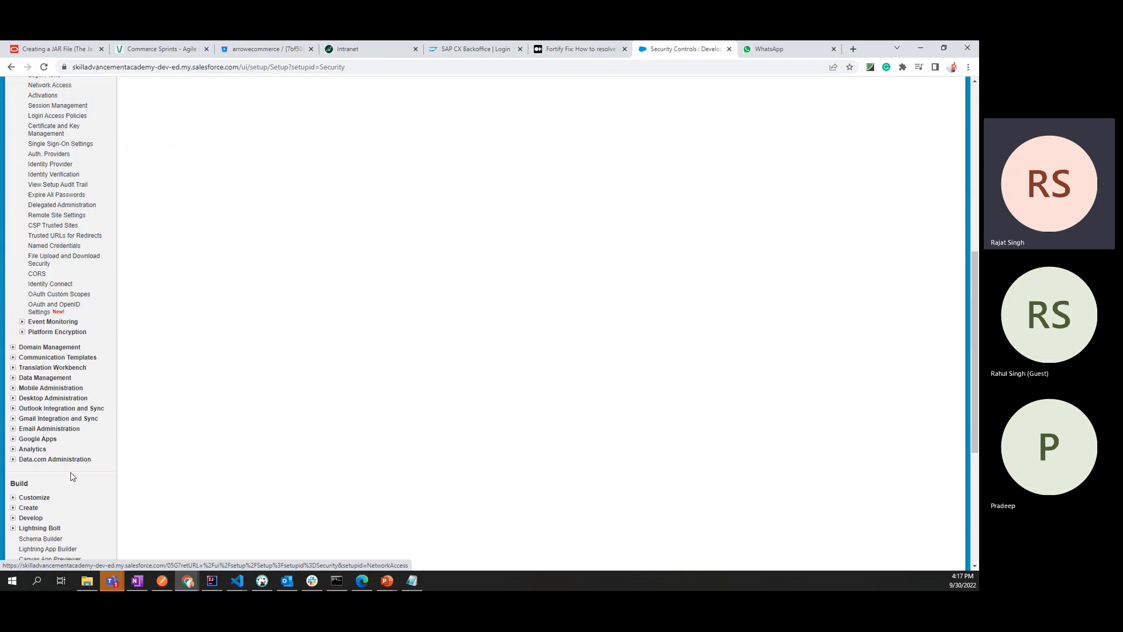
pyautogui.scroll(-5, 71, 474)
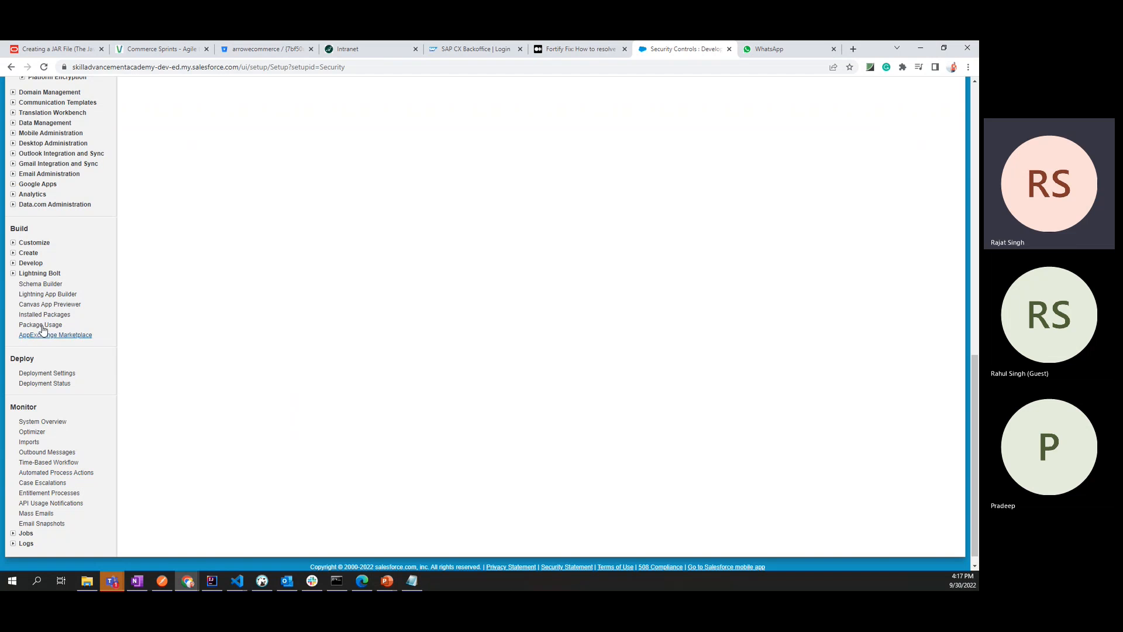
pyautogui.click(21, 253)
pyautogui.click(35, 264)
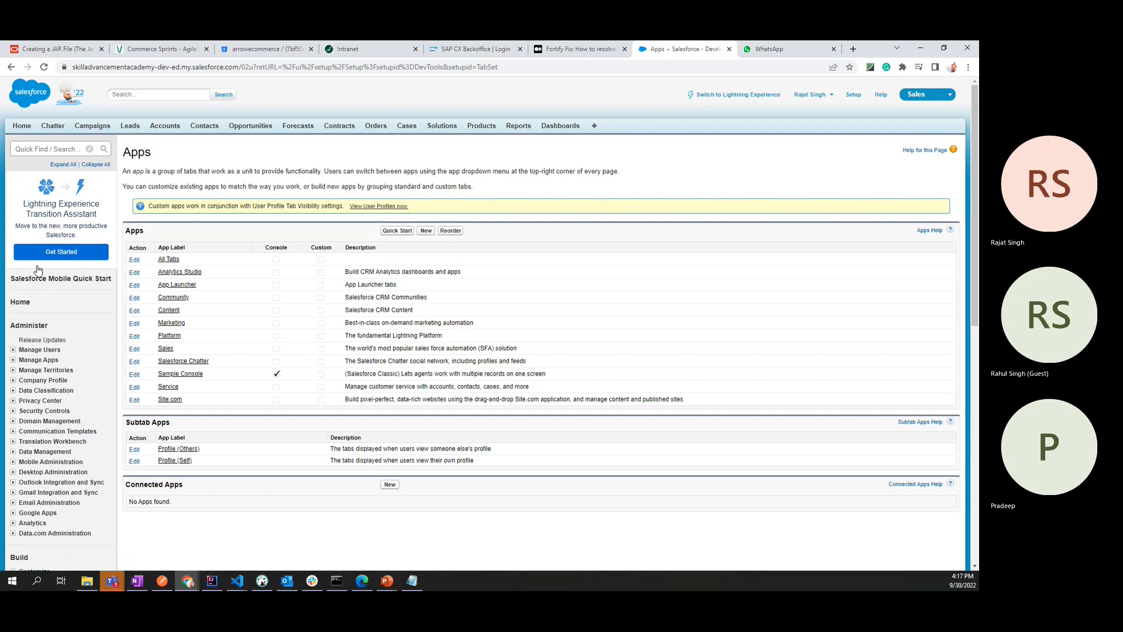
# Start a Custom app labelled SkillAdvancement and advance to the logo step.
pyautogui.click(426, 231)
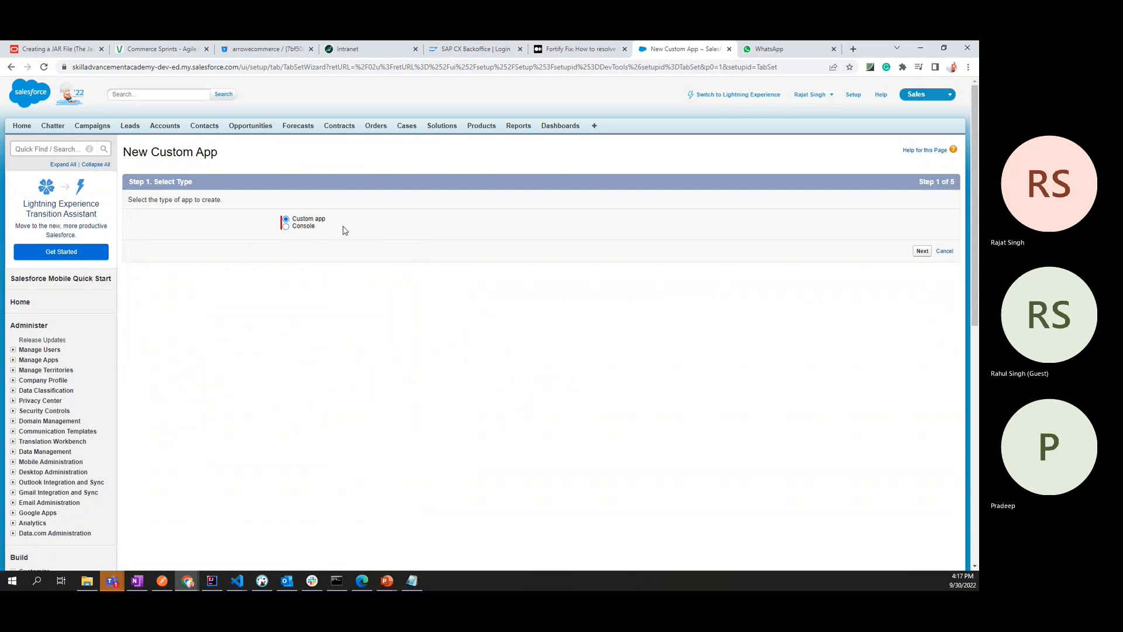
pyautogui.click(919, 257)
pyautogui.click(584, 244)
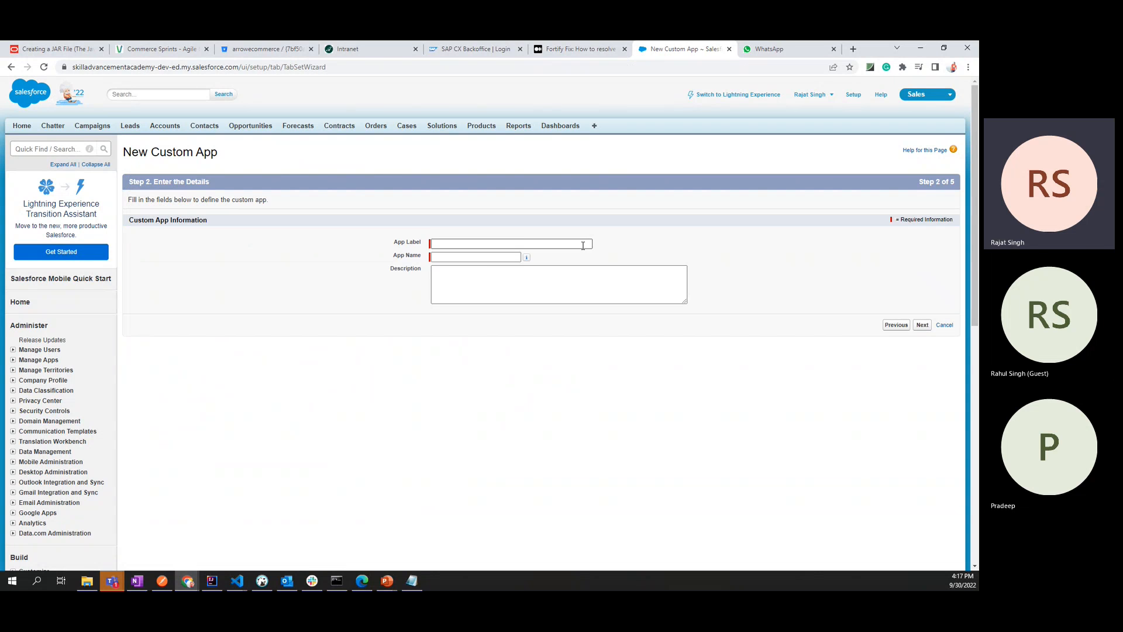
pyautogui.click(513, 264)
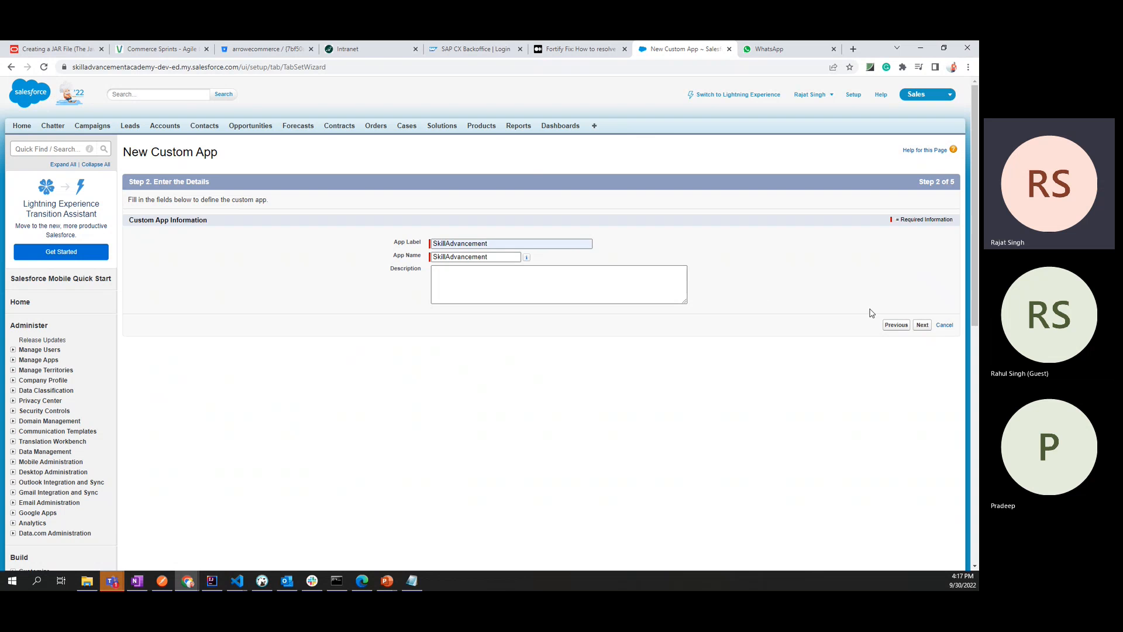
pyautogui.click(917, 327)
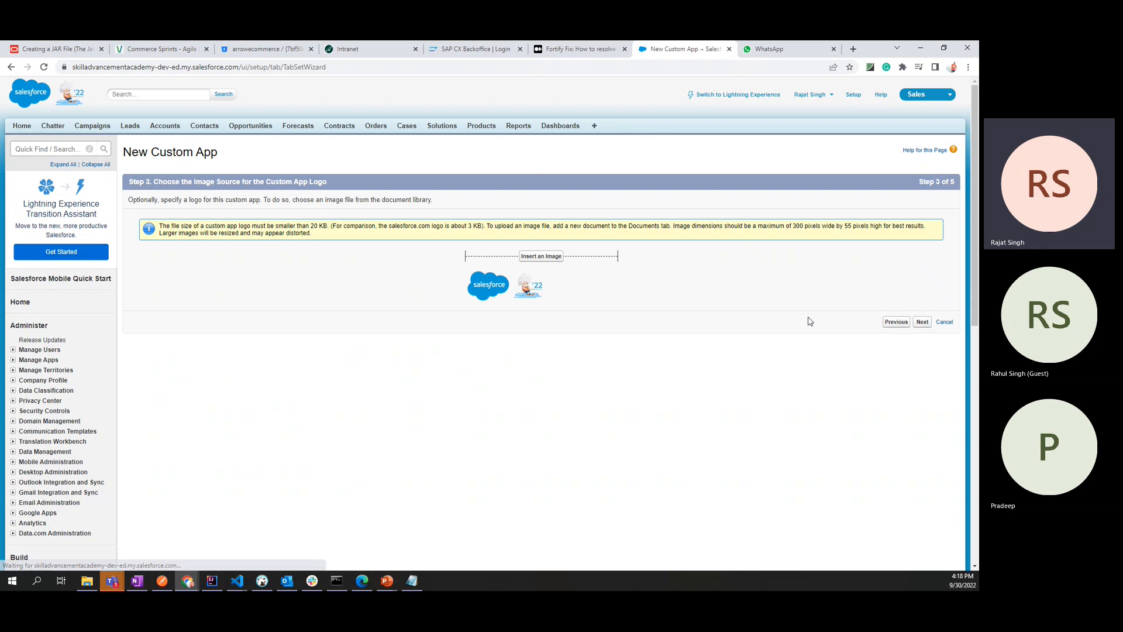
# In the logo picker, list the documents in the logo folder.
pyautogui.click(539, 258)
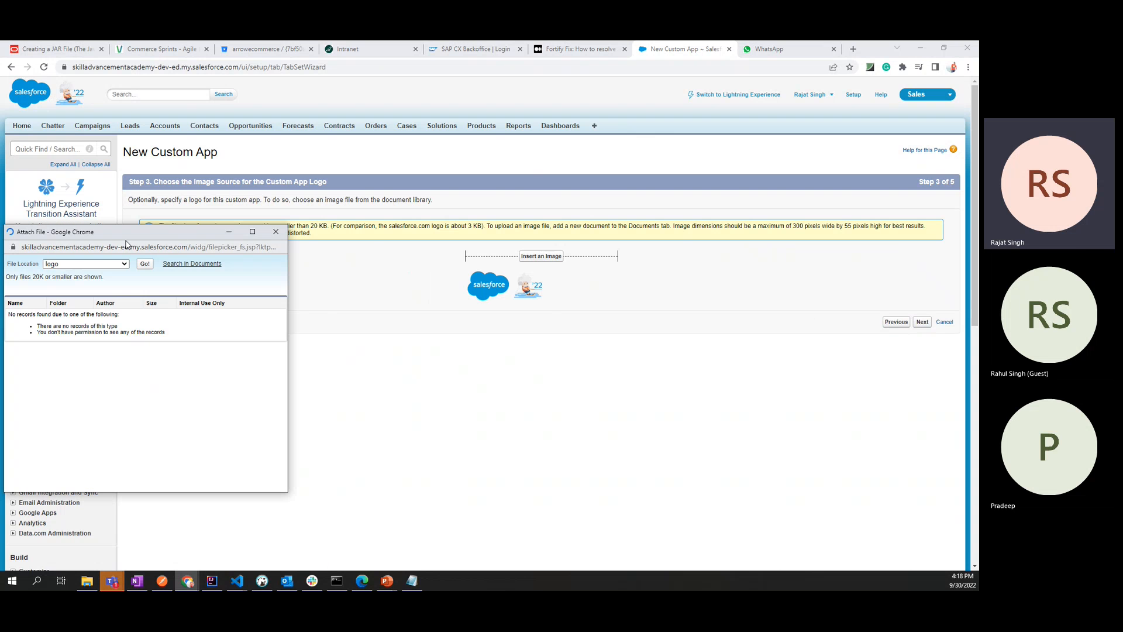
pyautogui.moveTo(124, 239); pyautogui.dragTo(378, 221)
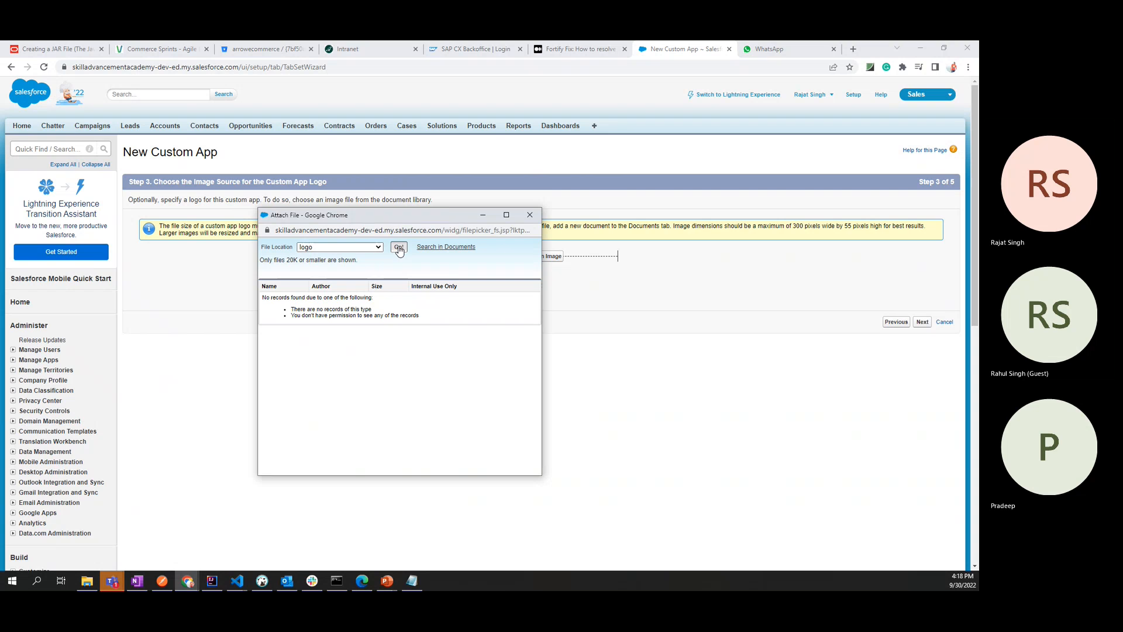
pyautogui.click(378, 247)
pyautogui.click(359, 256)
pyautogui.click(362, 248)
pyautogui.click(357, 265)
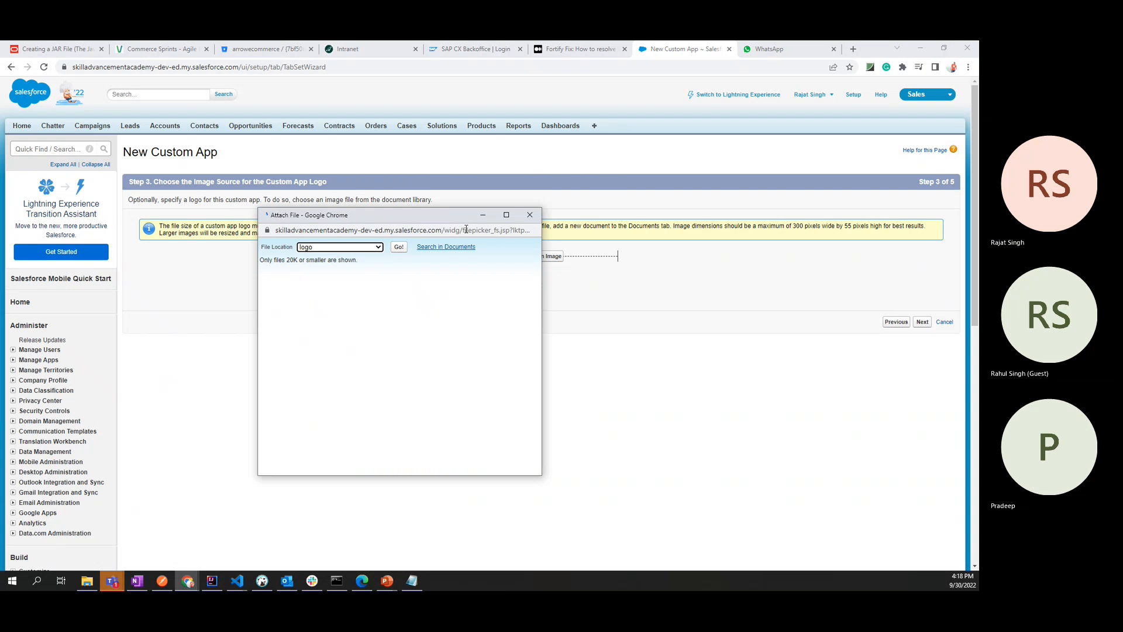
pyautogui.click(530, 216)
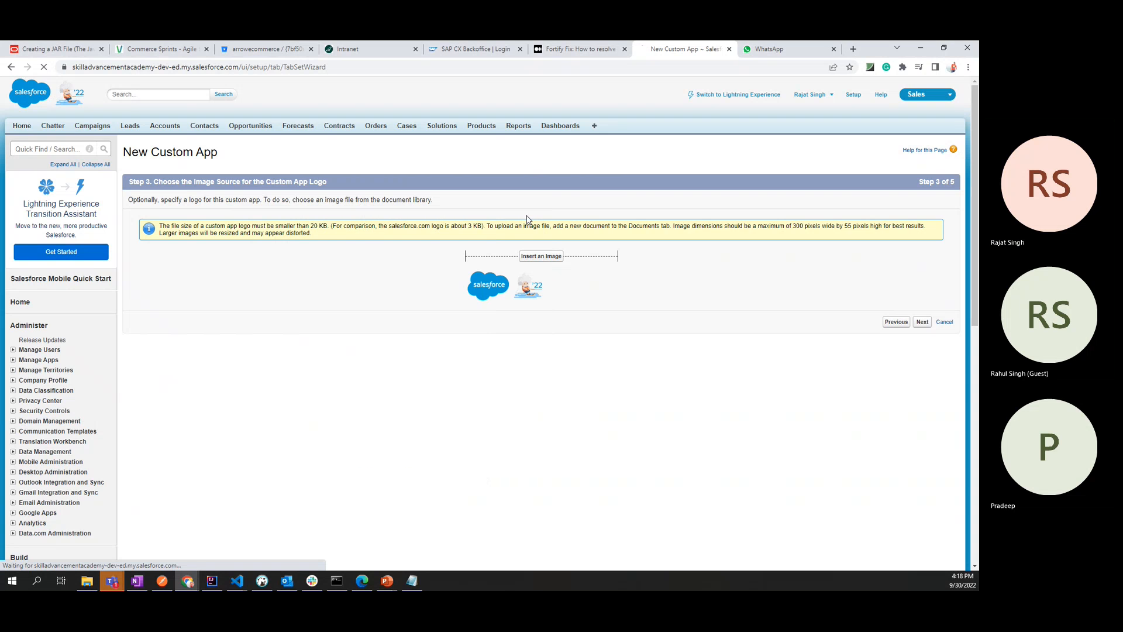
pyautogui.rightClick(595, 126)
# Open All Tabs in a new window and open the SKill Advancement Logo document from Documents.
pyautogui.click(608, 146)
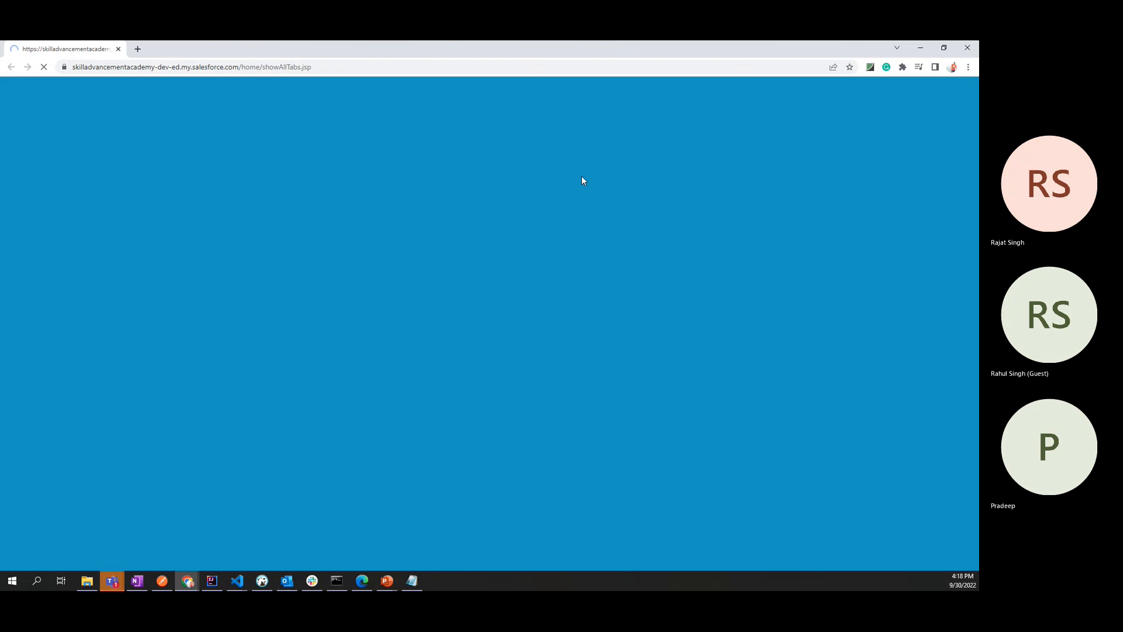
pyautogui.scroll(-8, 486, 428)
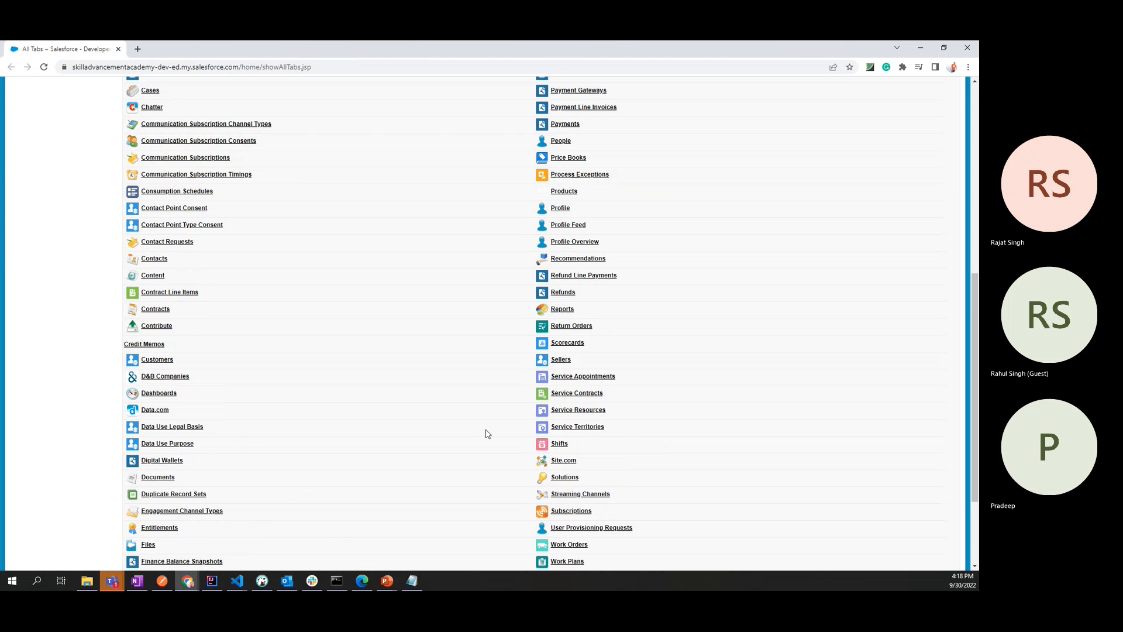
pyautogui.click(152, 430)
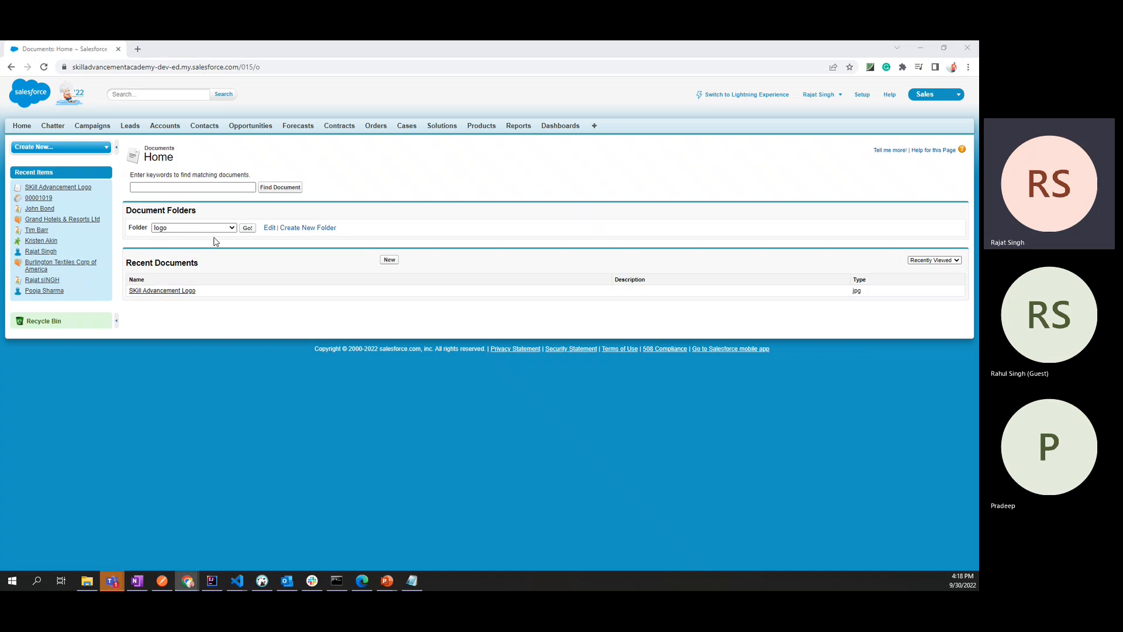
pyautogui.click(150, 293)
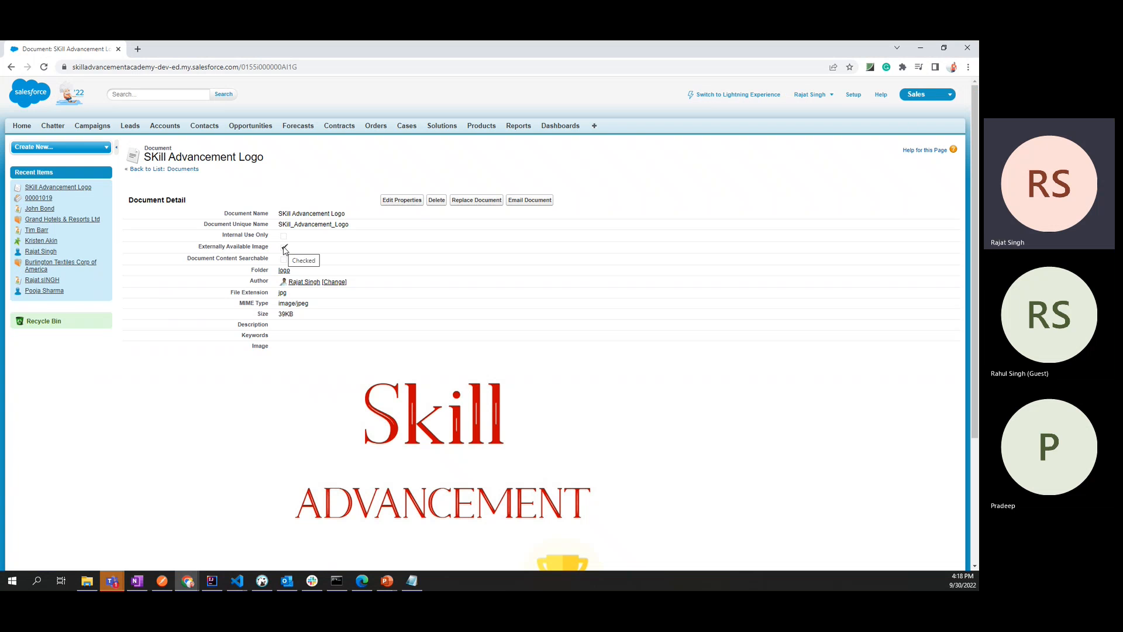
pyautogui.click(391, 200)
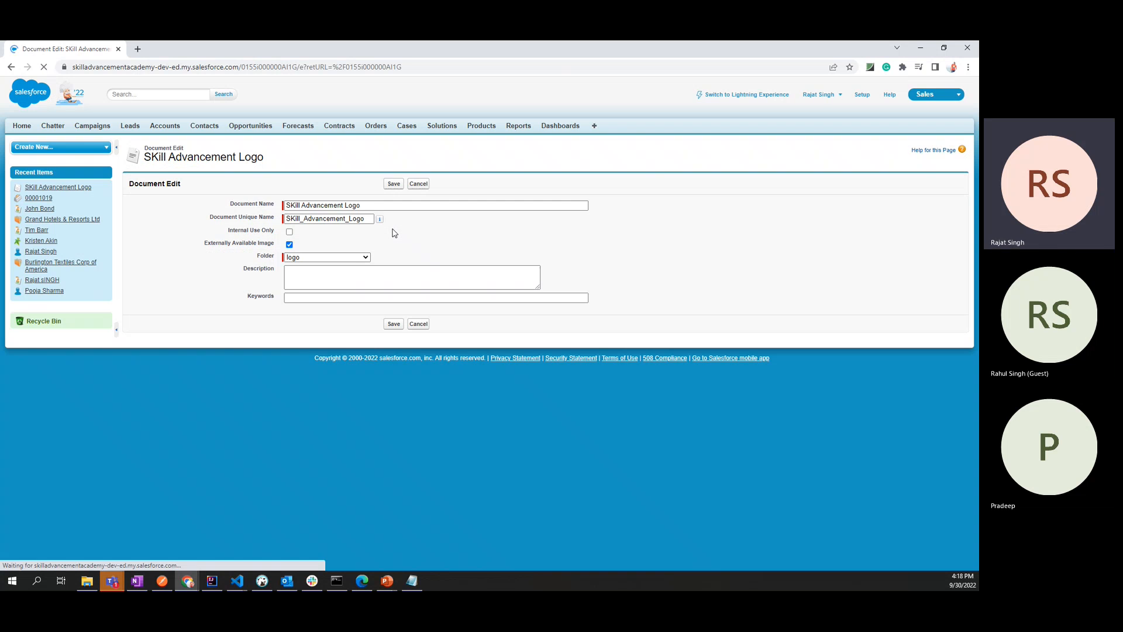
# Check the document's Folder list, keeping it in the logo folder.
pyautogui.click(325, 257)
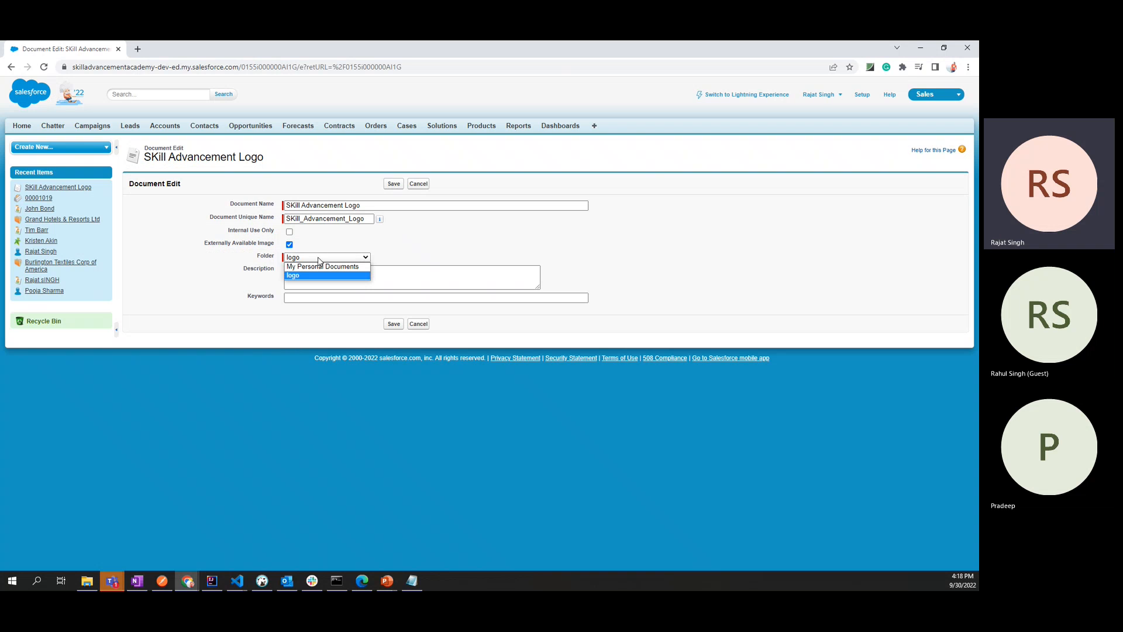
pyautogui.click(320, 261)
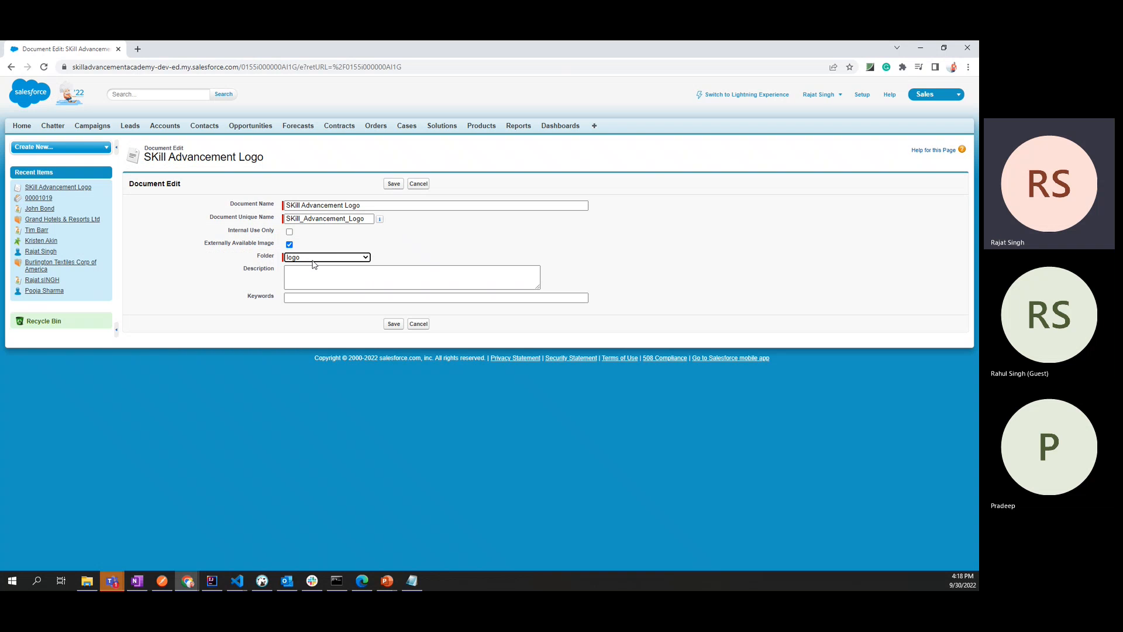
pyautogui.moveTo(205, 244); pyautogui.dragTo(277, 248)
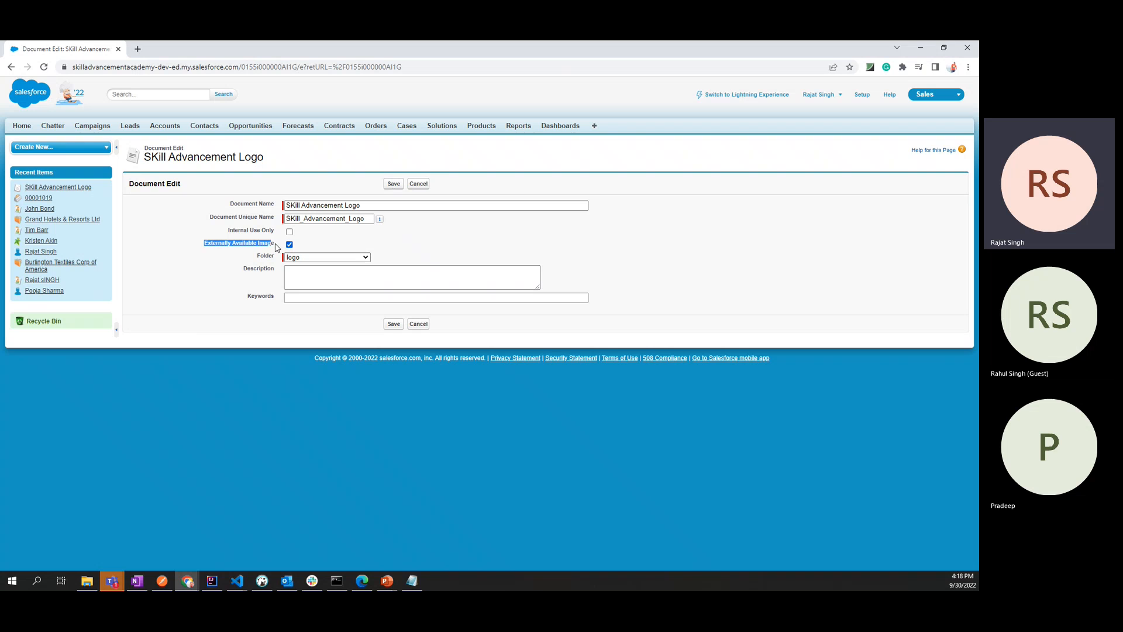
pyautogui.click(332, 297)
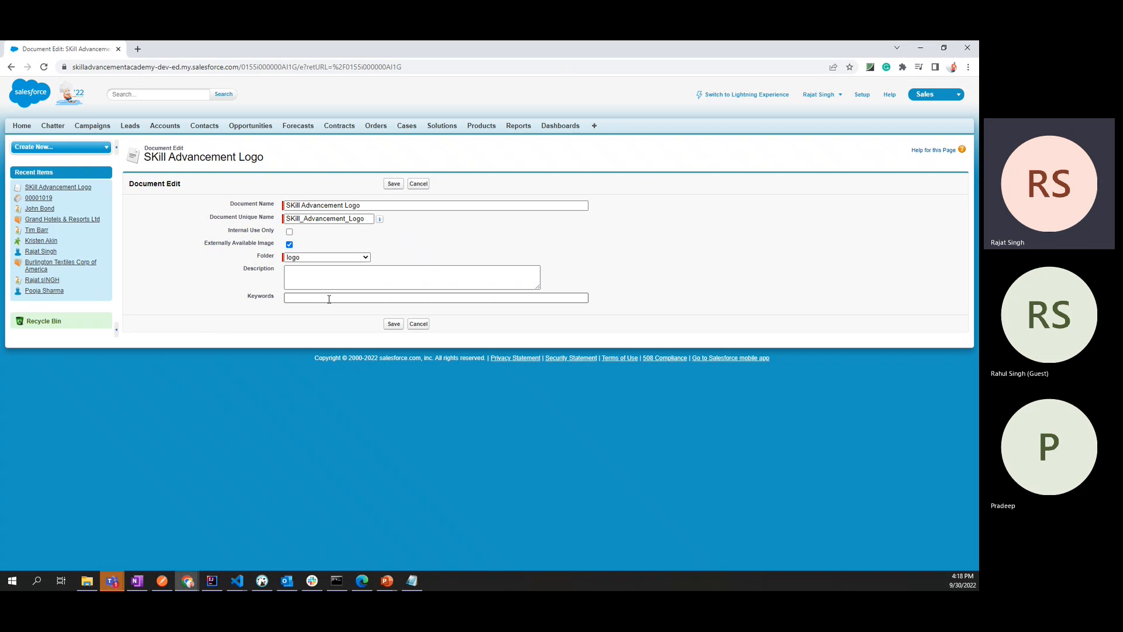
pyautogui.click(381, 257)
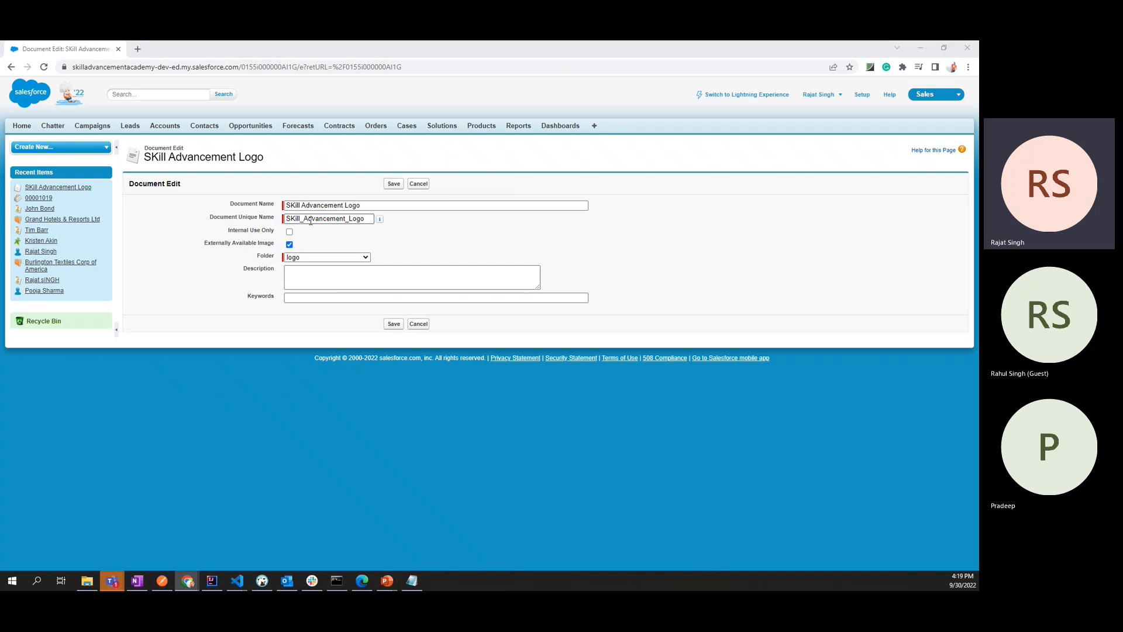
# Review the name and unique name, confirm folder 'logo', and save the document properties.
pyautogui.click(371, 205)
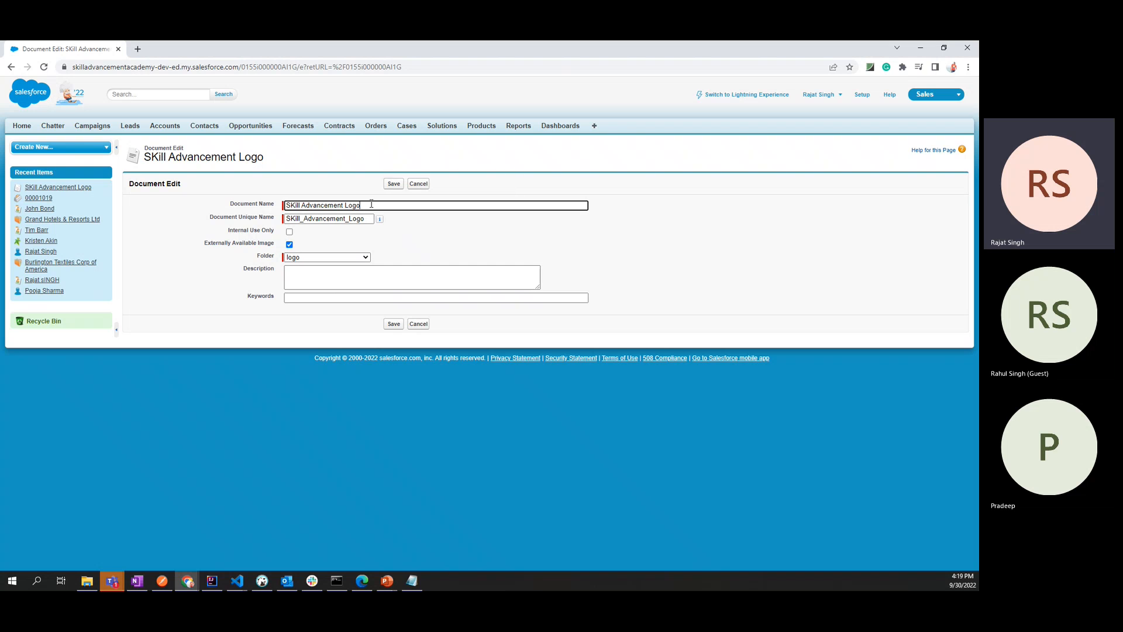
pyautogui.moveTo(371, 205); pyautogui.dragTo(285, 205)
pyautogui.click(290, 218)
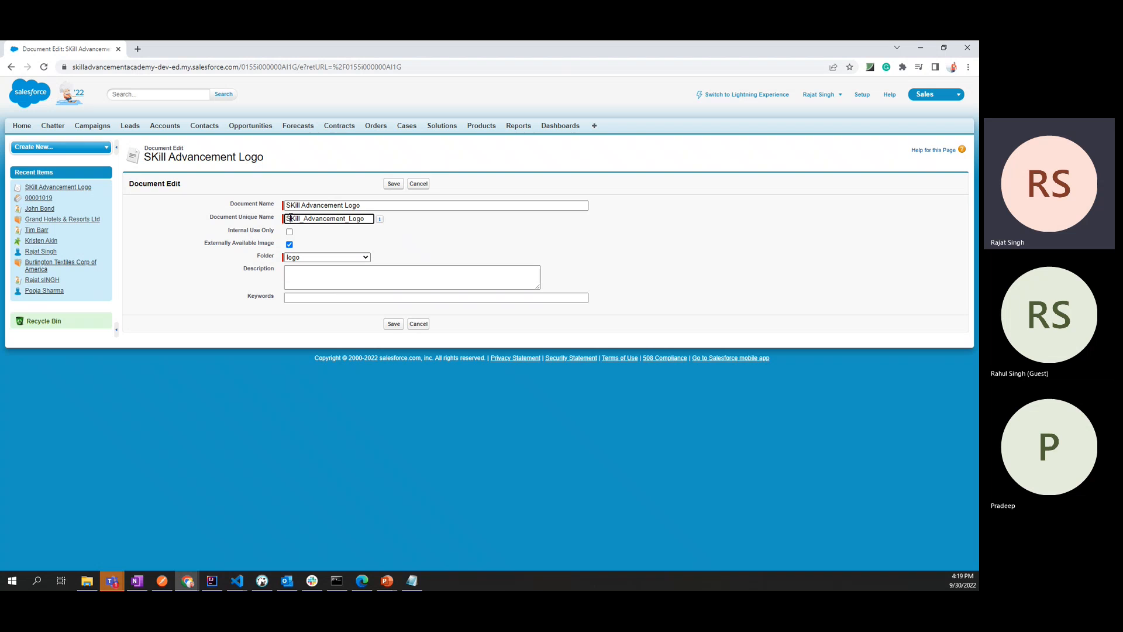
pyautogui.click(379, 220)
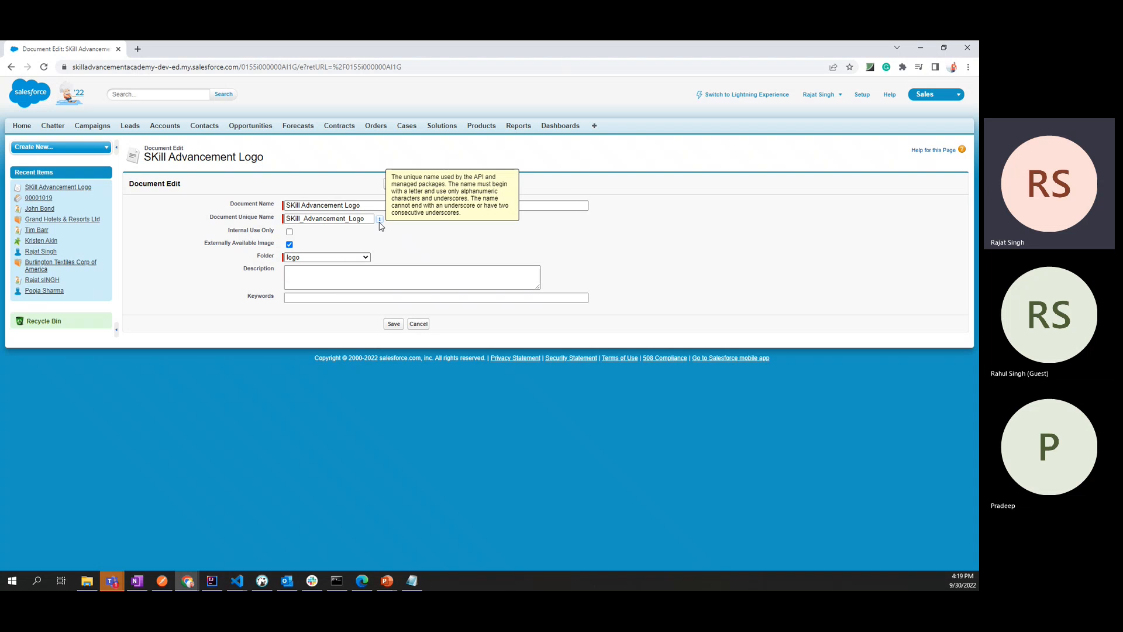
pyautogui.click(344, 259)
pyautogui.click(344, 263)
pyautogui.click(345, 261)
pyautogui.click(344, 261)
pyautogui.click(344, 261)
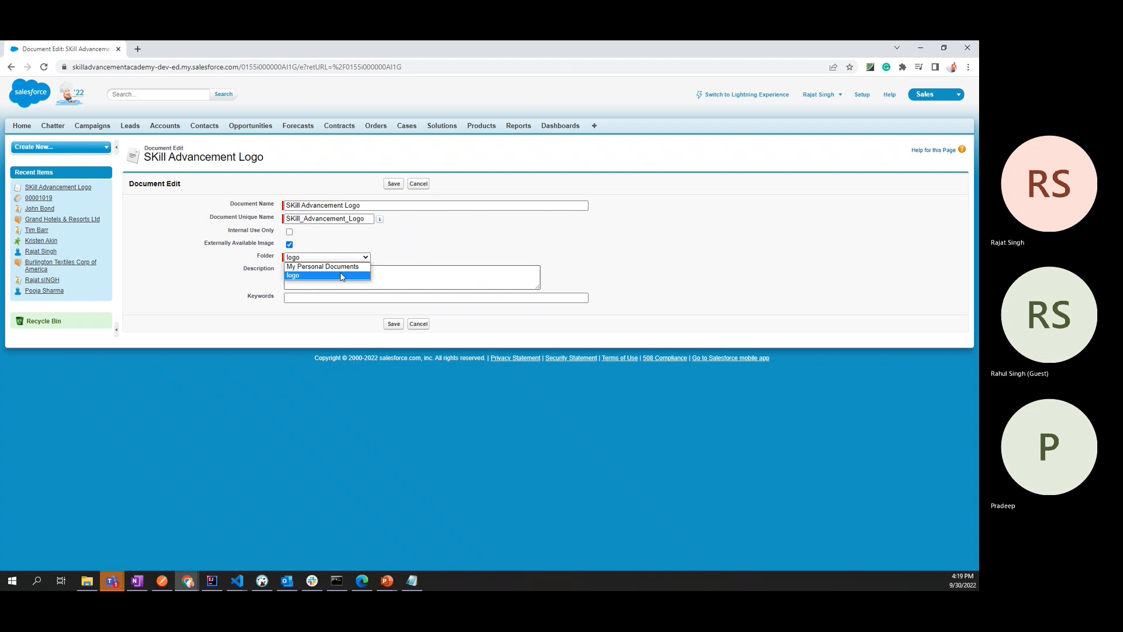
pyautogui.click(343, 276)
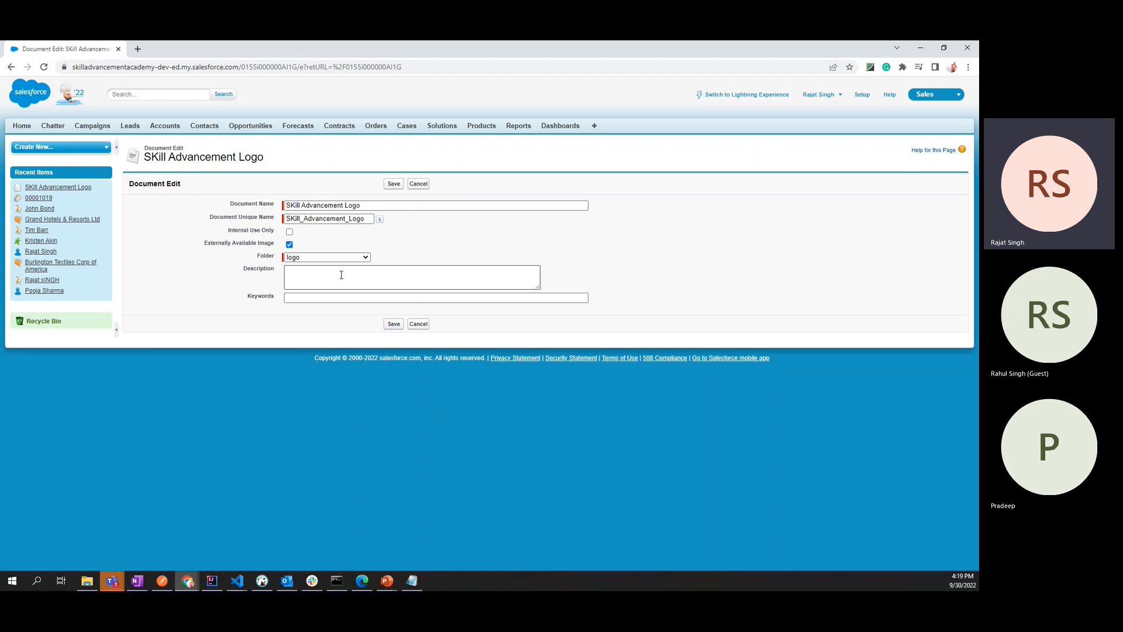
pyautogui.click(392, 325)
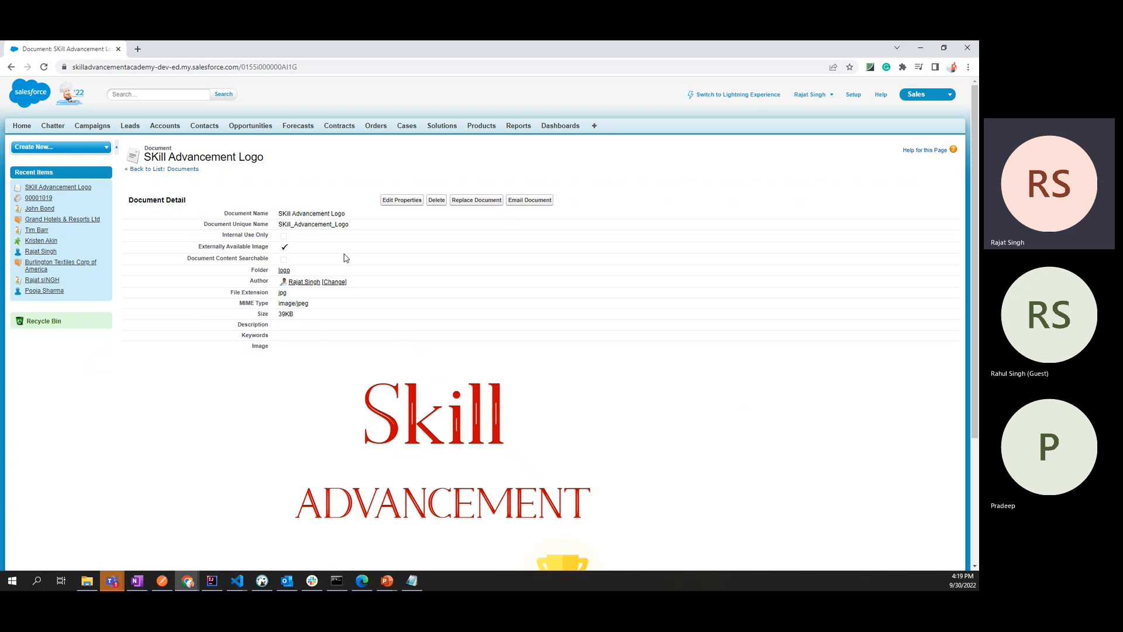
# Search Salesforce globally for 'app', then clear the search term.
pyautogui.scroll(-3, 345, 258)
pyautogui.scroll(3, 345, 258)
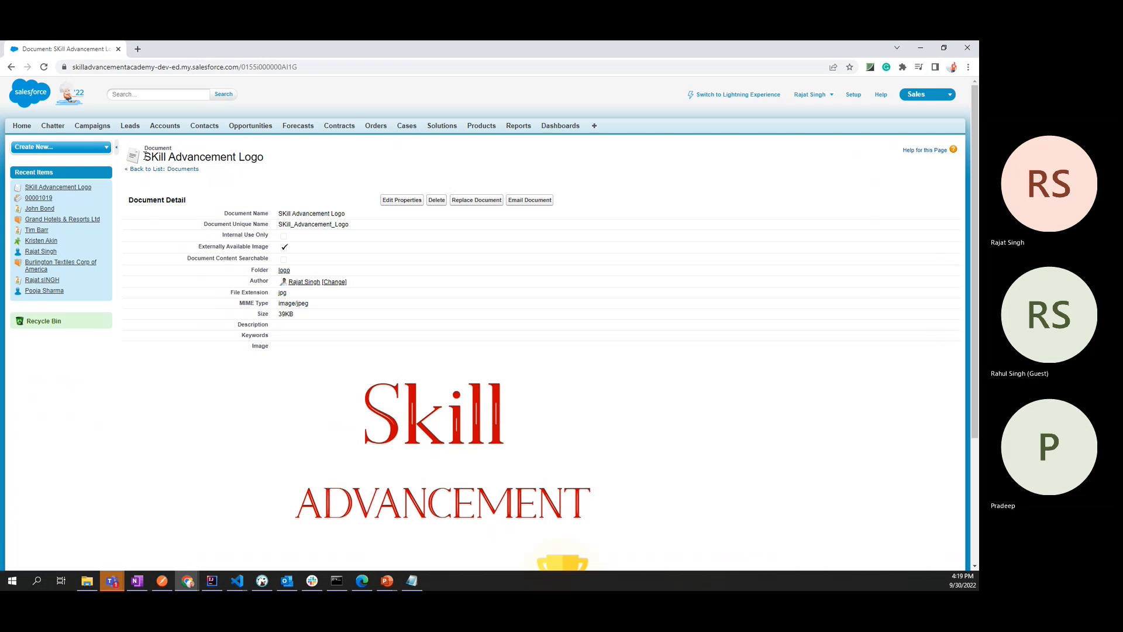
pyautogui.click(51, 148)
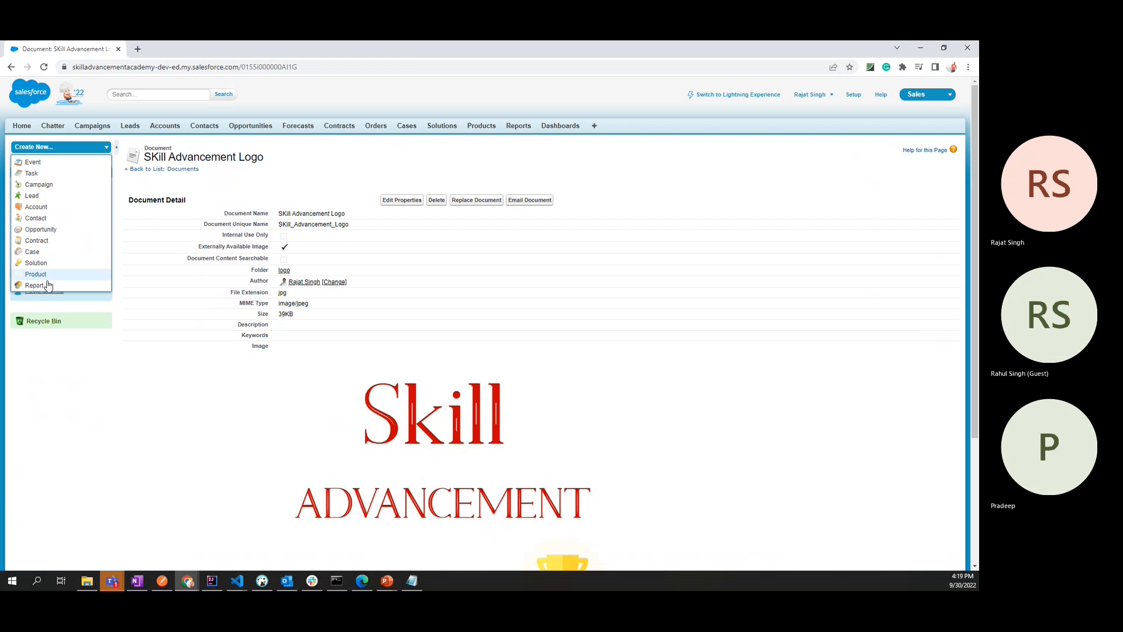
pyautogui.click(164, 96)
pyautogui.write('app')
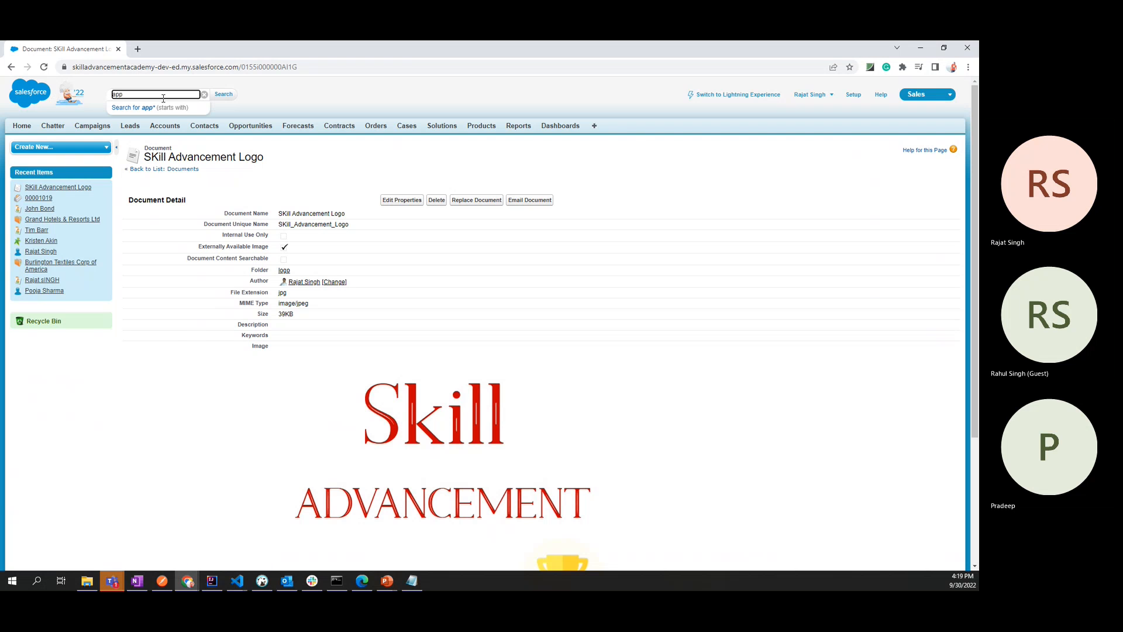
pyautogui.press('Return')
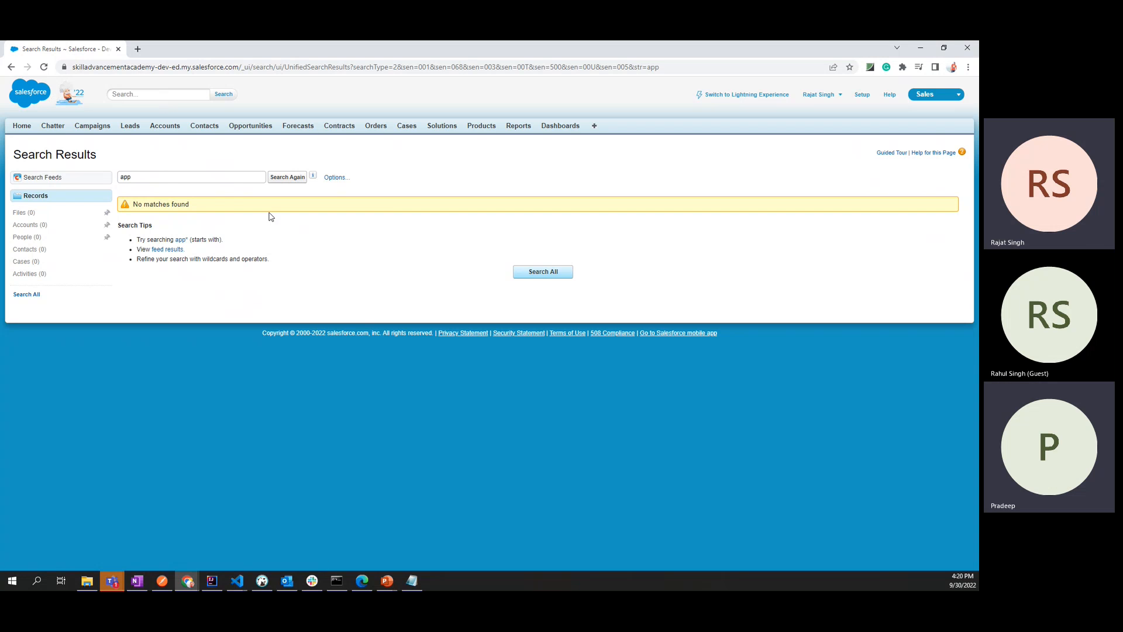
pyautogui.doubleClick(227, 176)
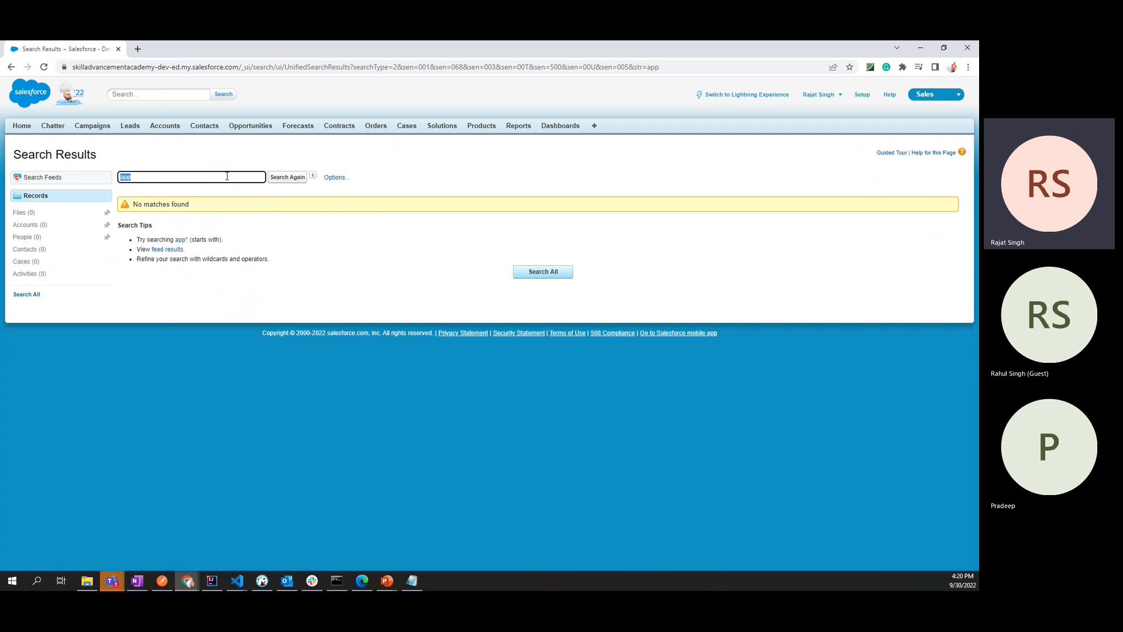
pyautogui.press('BackSpace')
# Filter Setup's Quick Find by 'app' and open the Apps page.
pyautogui.click(865, 95)
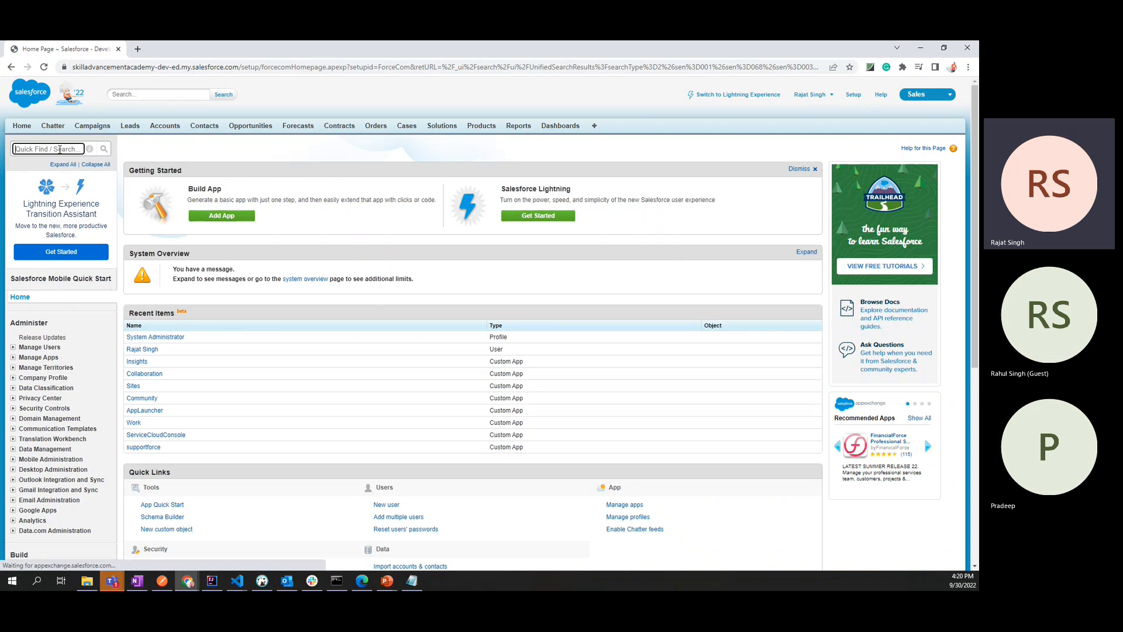
pyautogui.write('app')
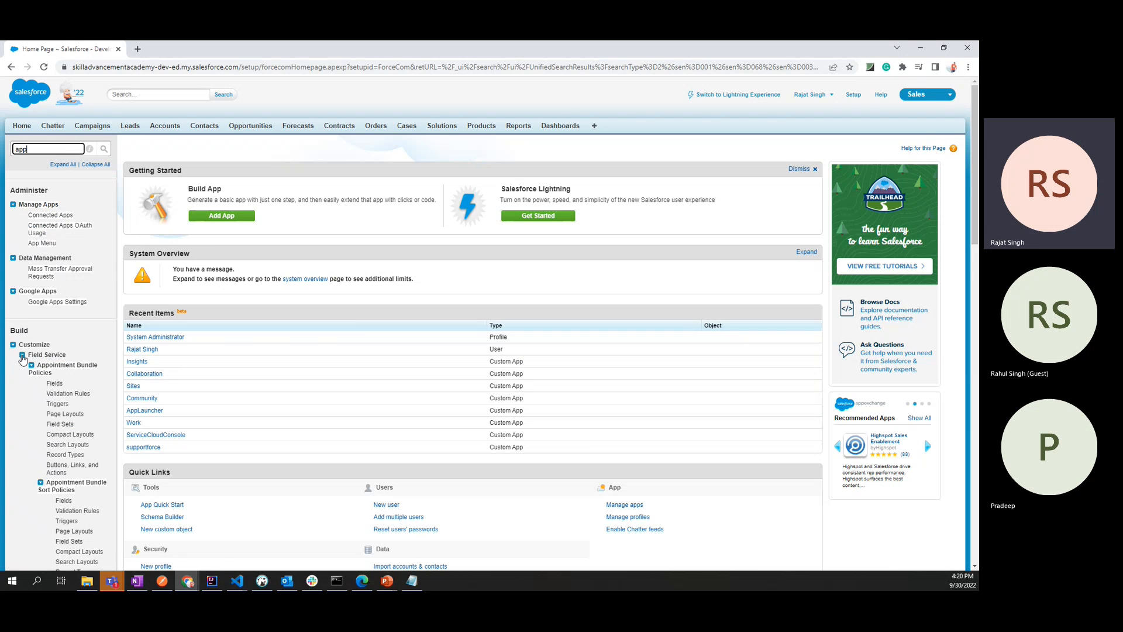
pyautogui.click(22, 355)
pyautogui.click(34, 382)
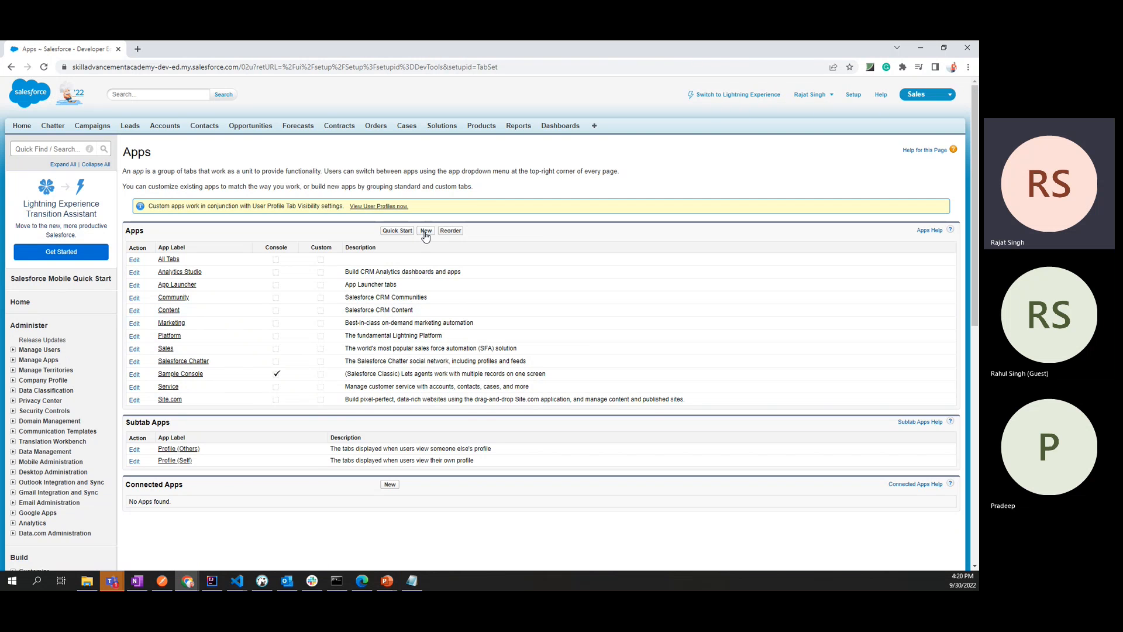
# Start a Custom app labelled and named SkillAdvancement and advance to the logo step.
pyautogui.click(426, 231)
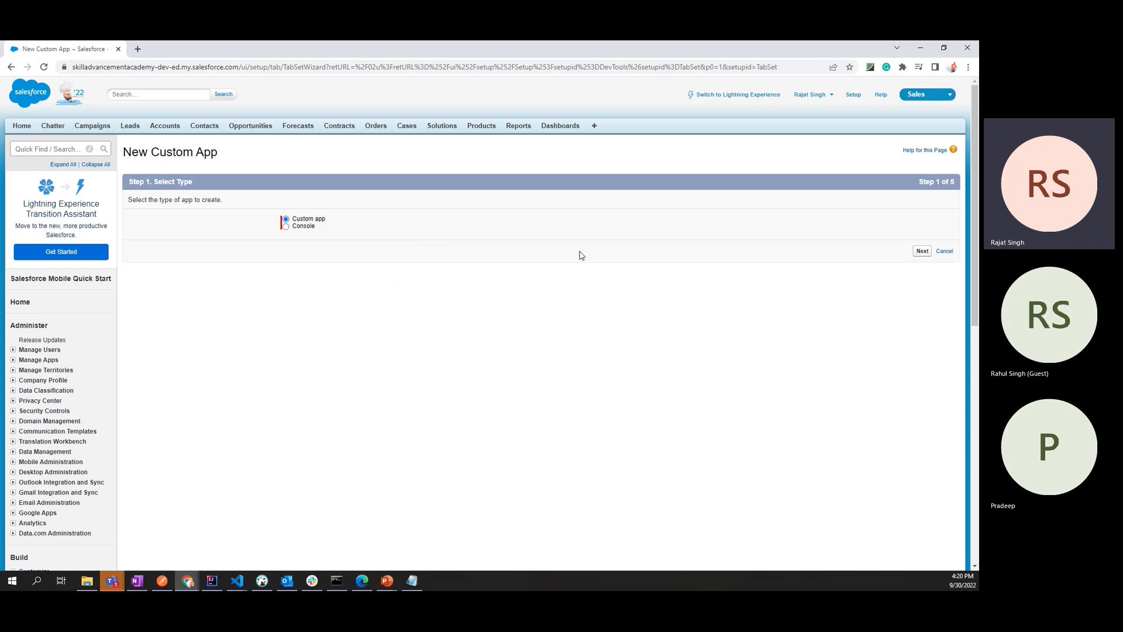
pyautogui.click(923, 252)
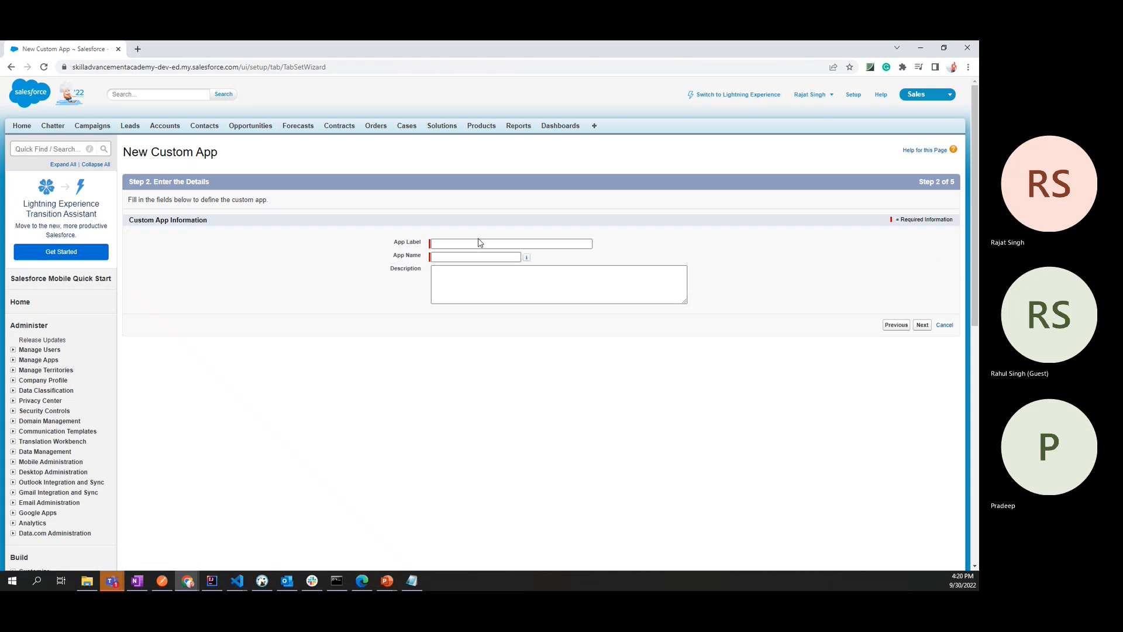
pyautogui.click(481, 242)
pyautogui.click(500, 265)
pyautogui.click(637, 251)
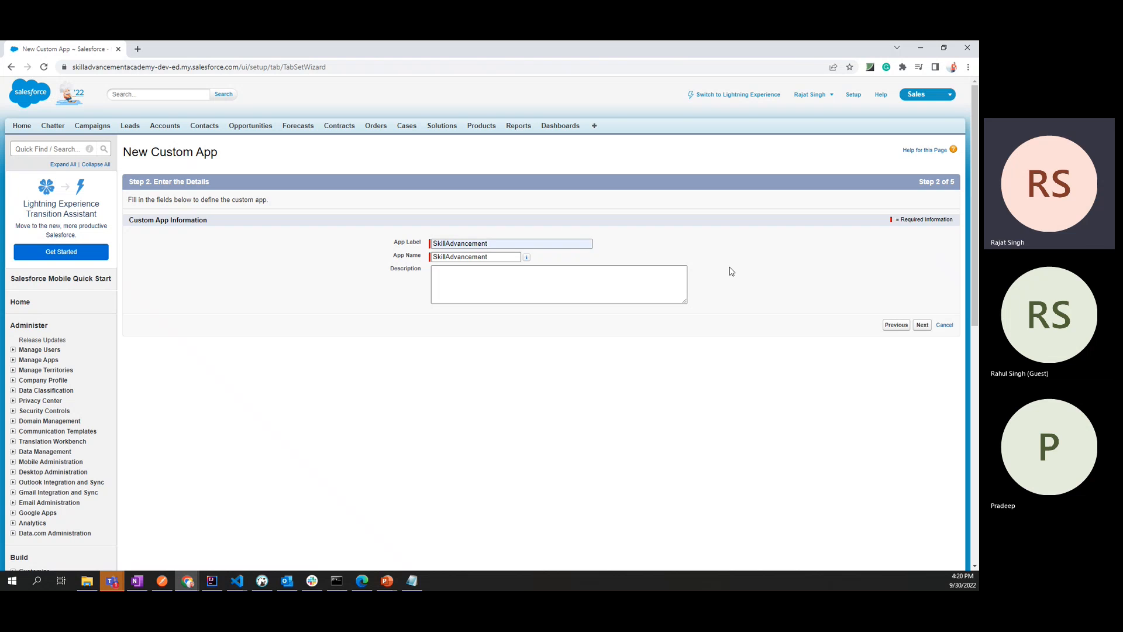
pyautogui.click(917, 326)
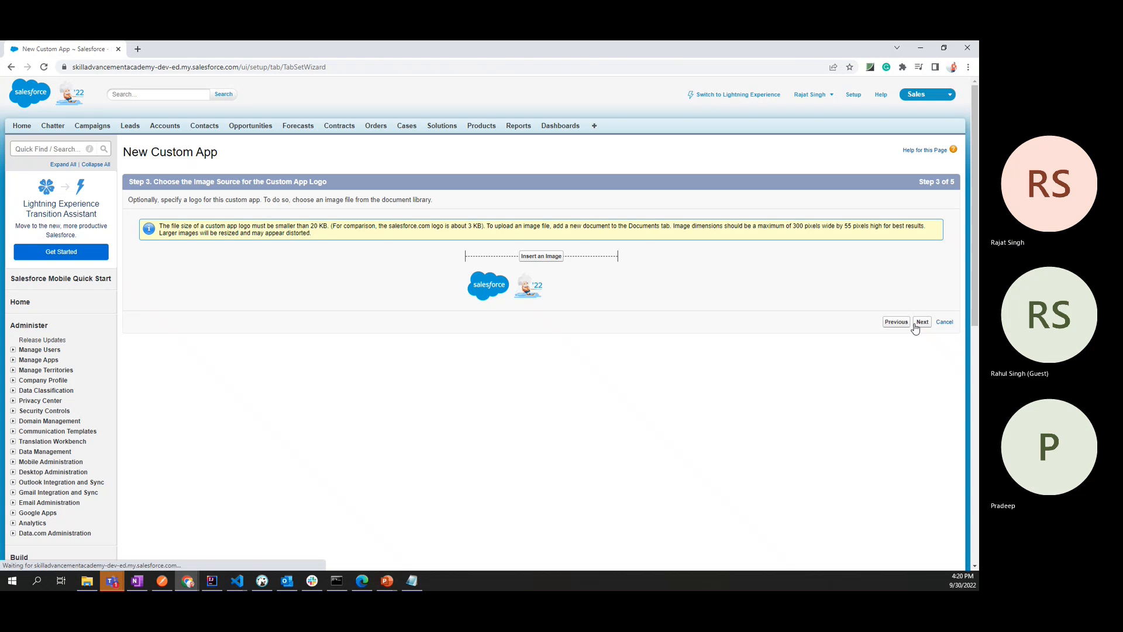
# Open the logo image picker and read its no-records permission message.
pyautogui.click(540, 256)
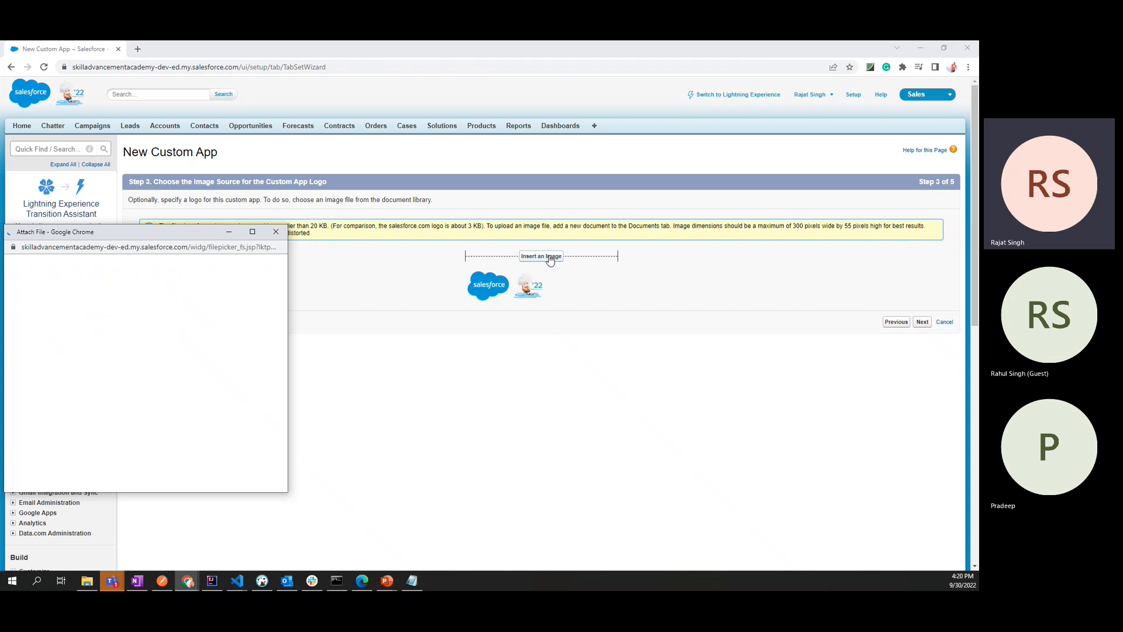
pyautogui.moveTo(155, 237); pyautogui.dragTo(398, 222)
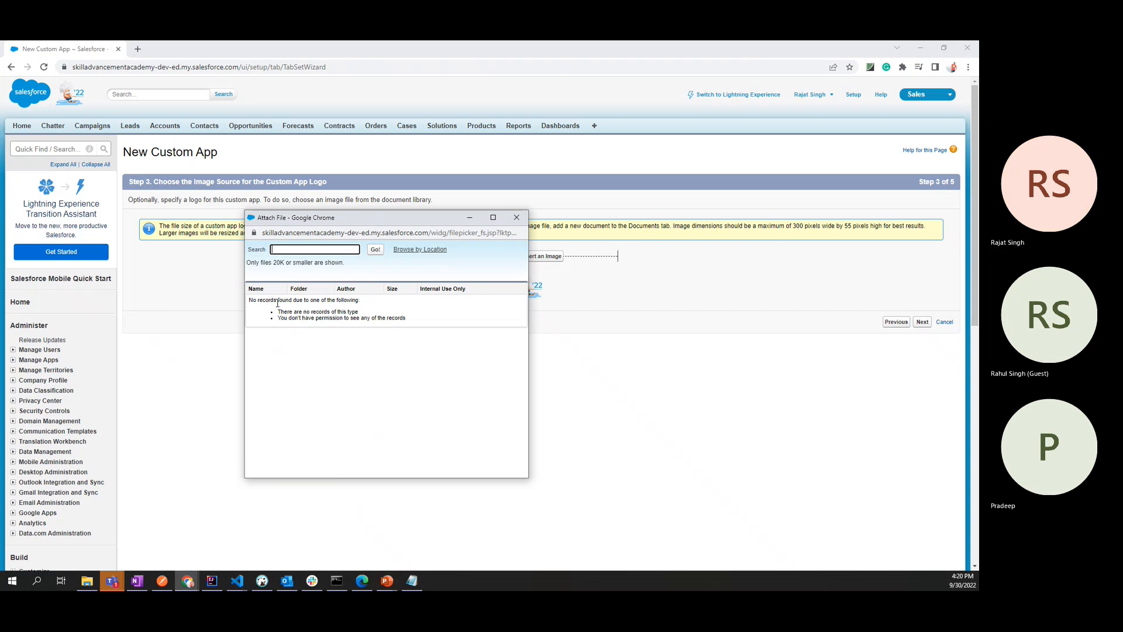
pyautogui.moveTo(254, 301); pyautogui.dragTo(406, 326)
pyautogui.click(409, 326)
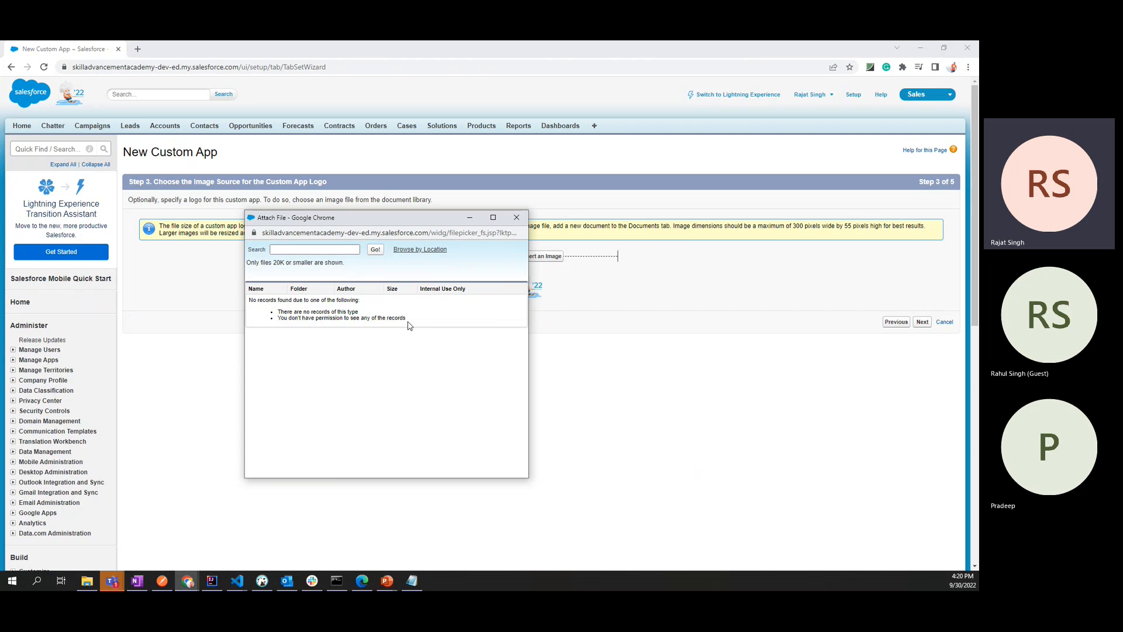
pyautogui.moveTo(310, 312); pyautogui.dragTo(376, 311)
pyautogui.click(330, 319)
pyautogui.moveTo(268, 322); pyautogui.dragTo(409, 321)
pyautogui.click(425, 324)
pyautogui.moveTo(278, 318); pyautogui.dragTo(408, 316)
pyautogui.click(408, 320)
# Browse the logo folder by location, find no images, and close the picker.
pyautogui.click(357, 248)
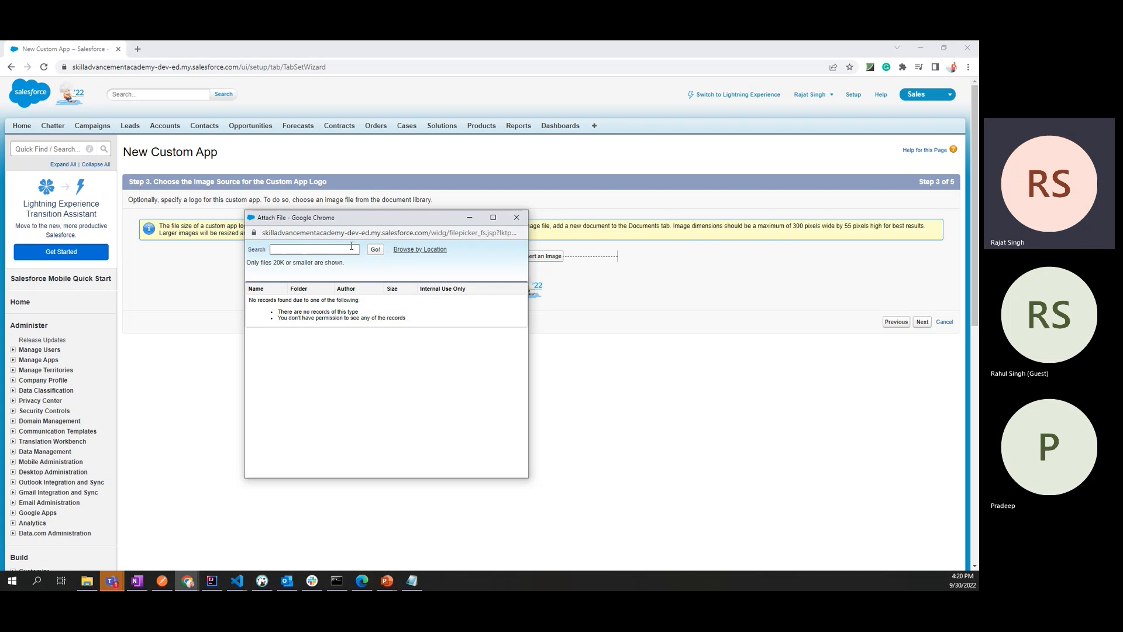
pyautogui.click(396, 251)
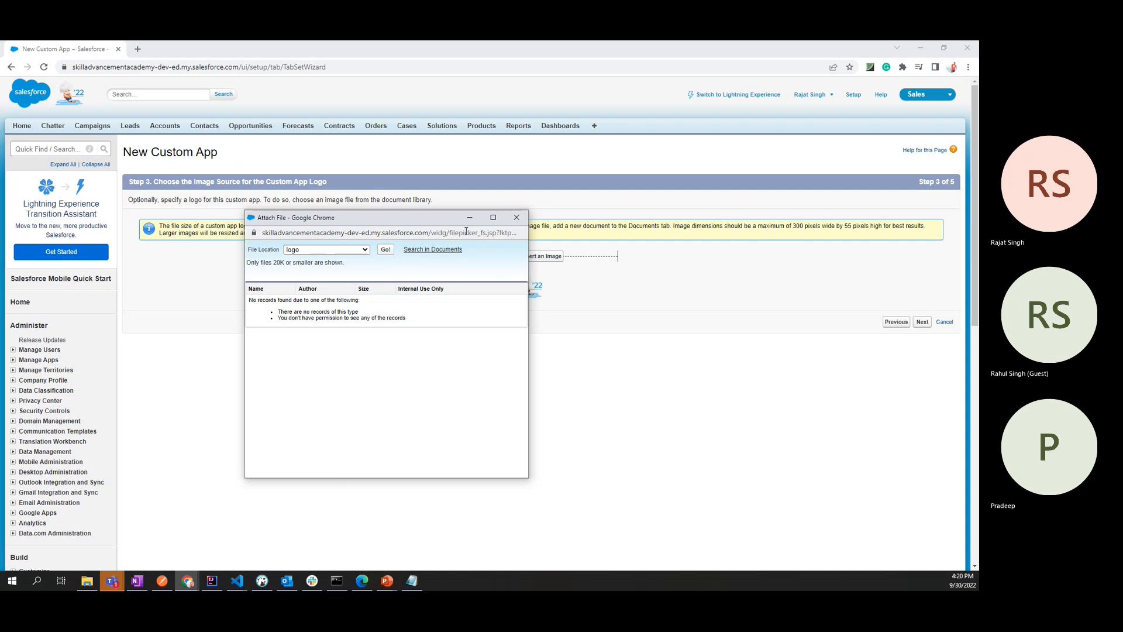
pyautogui.click(517, 217)
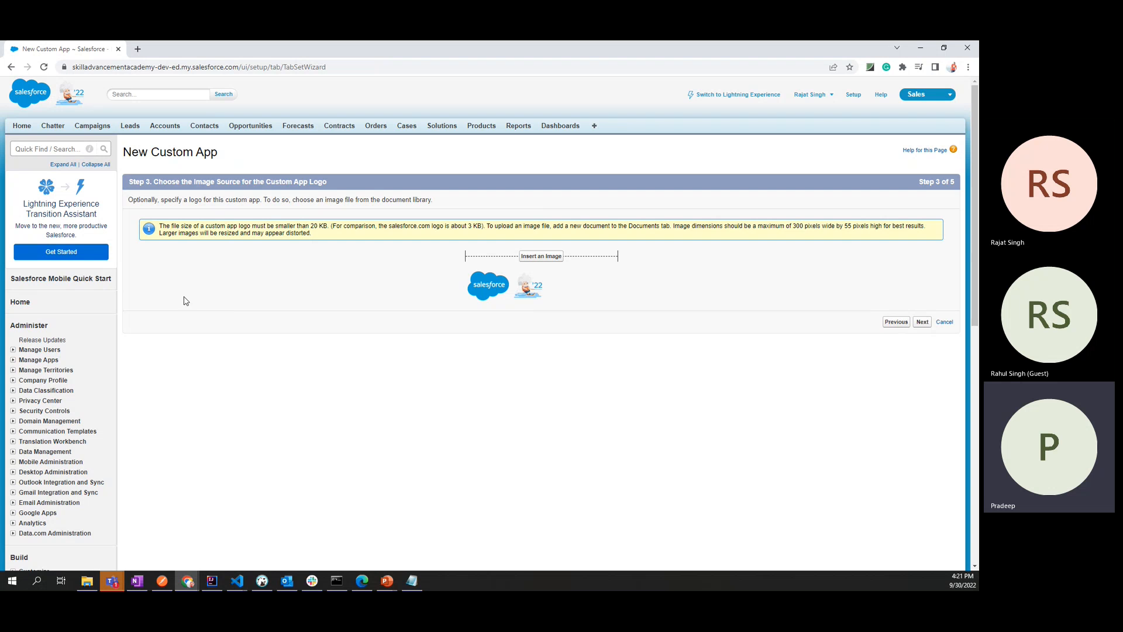
# Review the logo size guidance and the New Custom App title on step 3.
pyautogui.moveTo(158, 230); pyautogui.dragTo(352, 234)
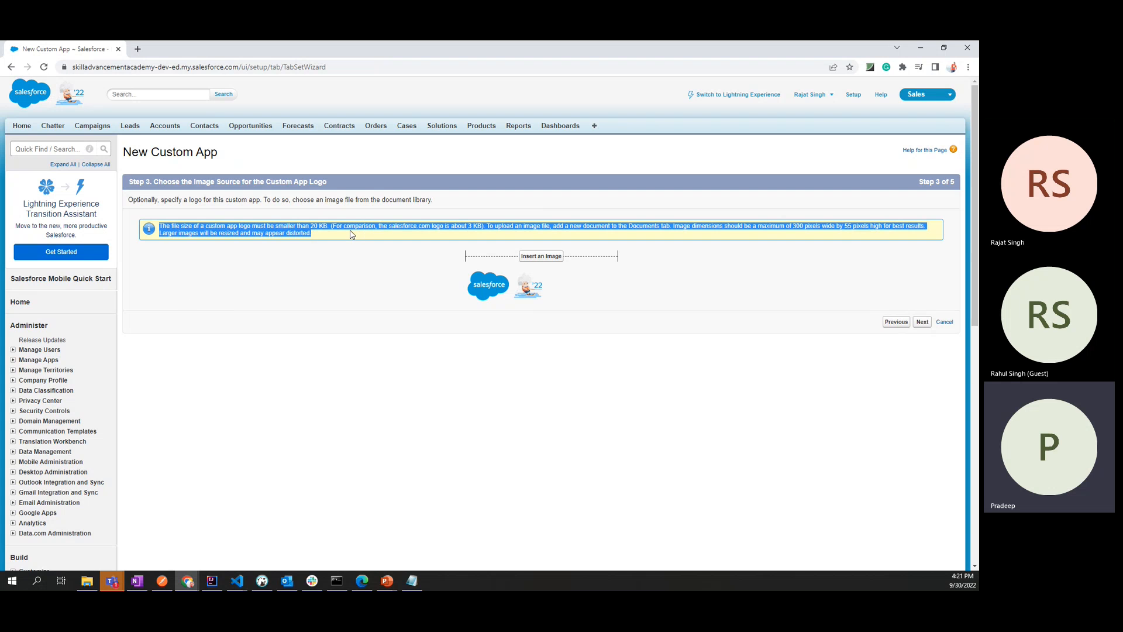
pyautogui.click(352, 234)
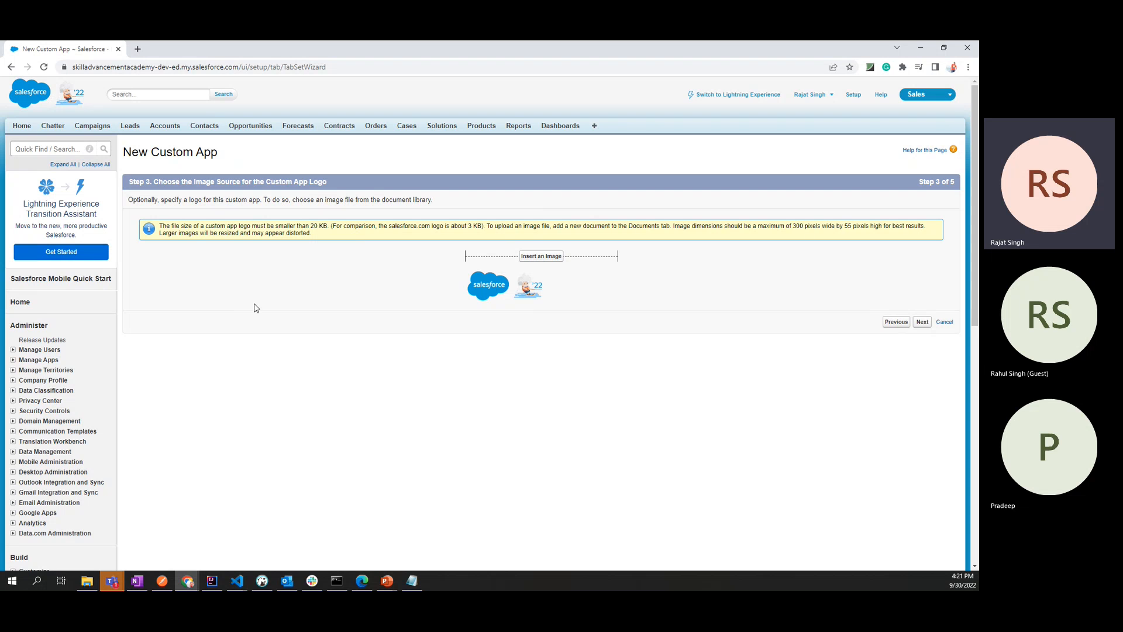
pyautogui.moveTo(129, 153); pyautogui.dragTo(251, 160)
pyautogui.click(253, 162)
pyautogui.scroll(-5, 59, 468)
pyautogui.scroll(5, 59, 460)
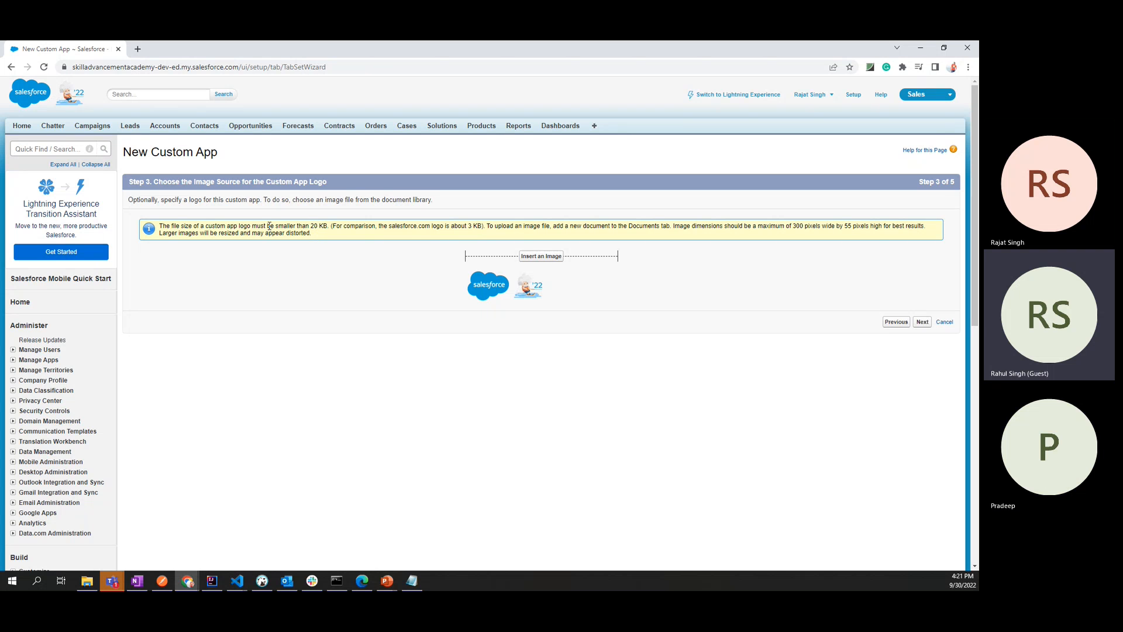
# Note the smaller-than-20 KB logo limit versus 3 KB, then open a new browser tab.
pyautogui.moveTo(179, 227); pyautogui.dragTo(333, 236)
pyautogui.click(316, 228)
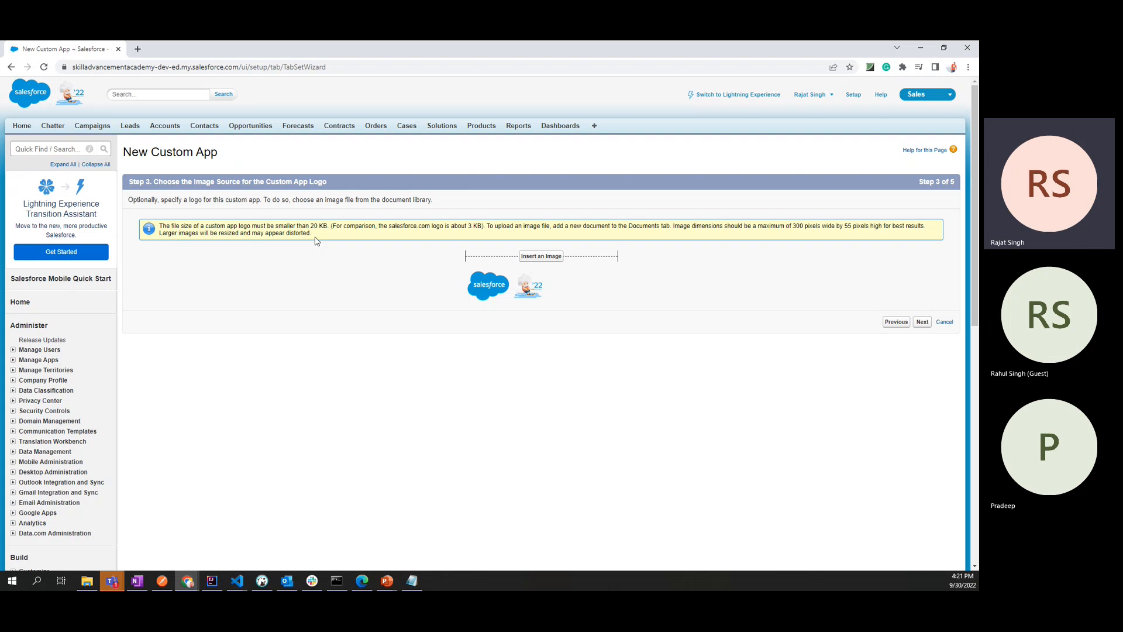
pyautogui.click(323, 267)
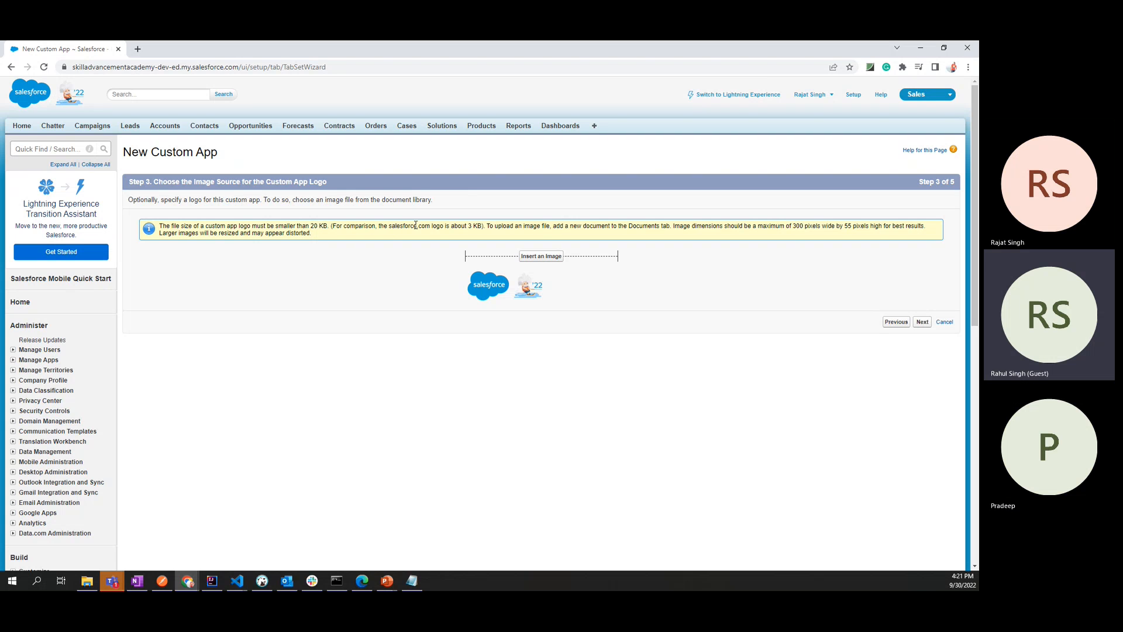
pyautogui.moveTo(469, 228); pyautogui.dragTo(484, 228)
pyautogui.click(450, 242)
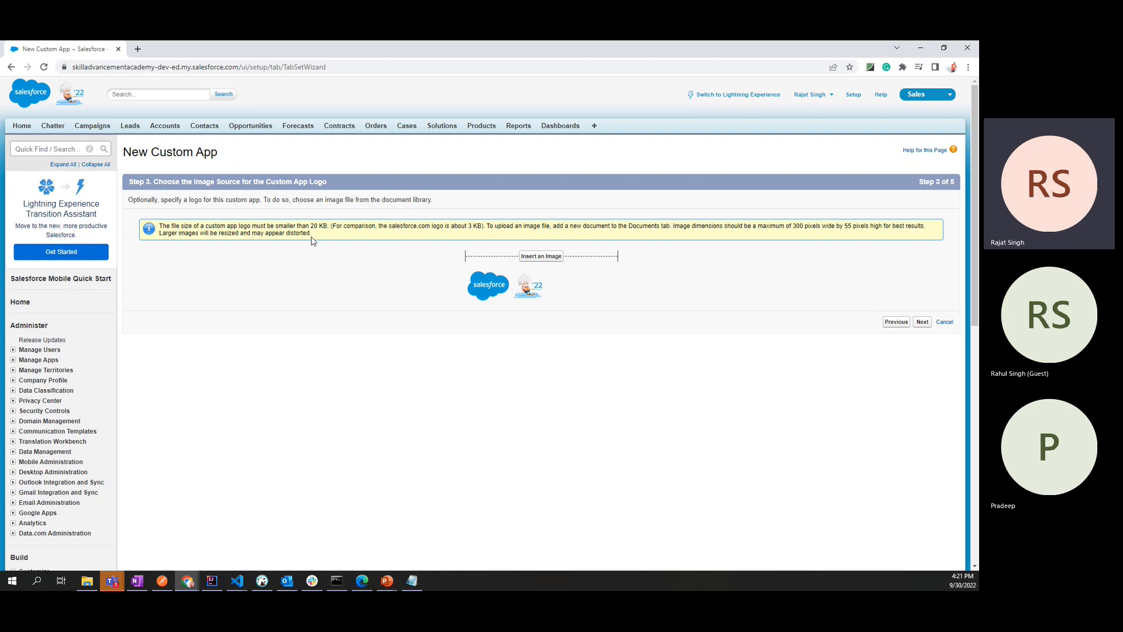
pyautogui.moveTo(243, 227); pyautogui.dragTo(335, 226)
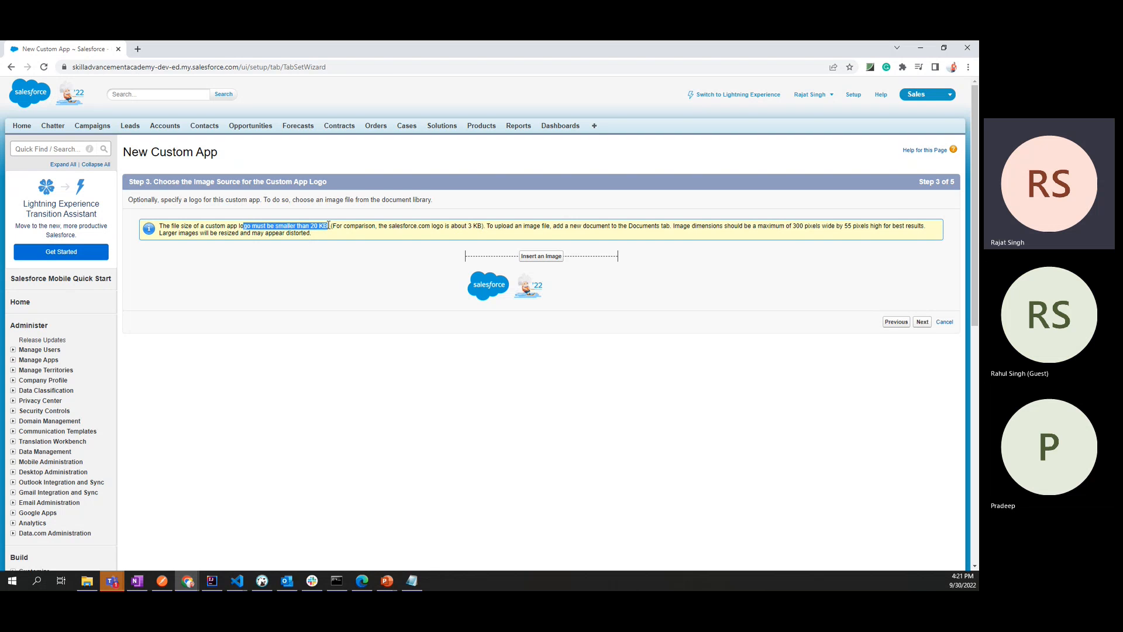
pyautogui.click(137, 48)
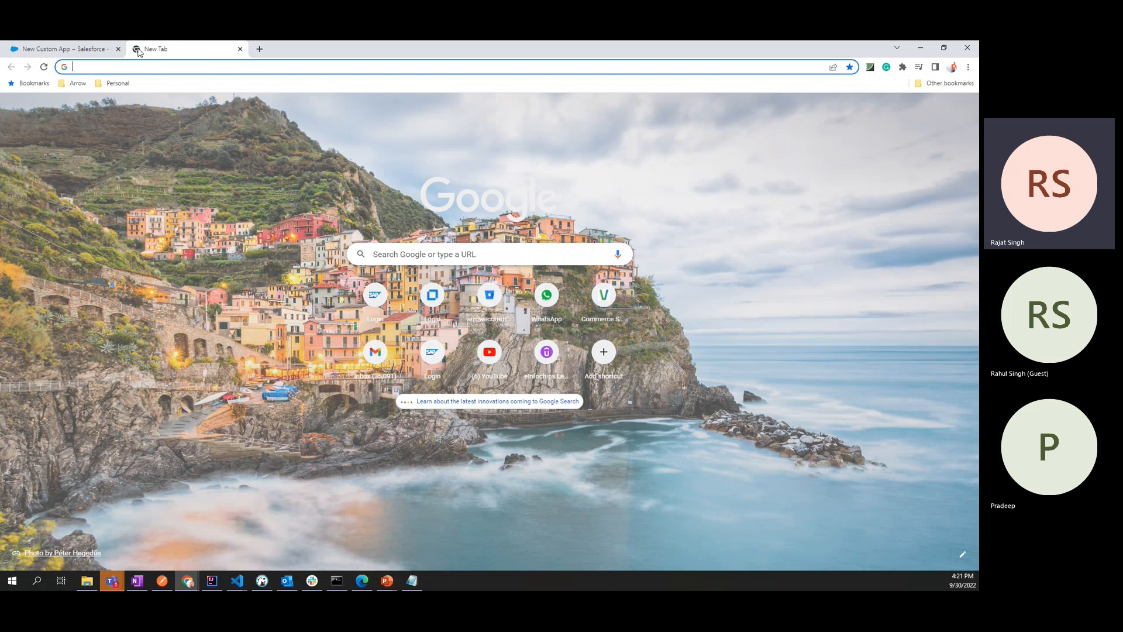
# Check the file sizes of the whatsApp-new and insta images in Pictures.
pyautogui.click(87, 580)
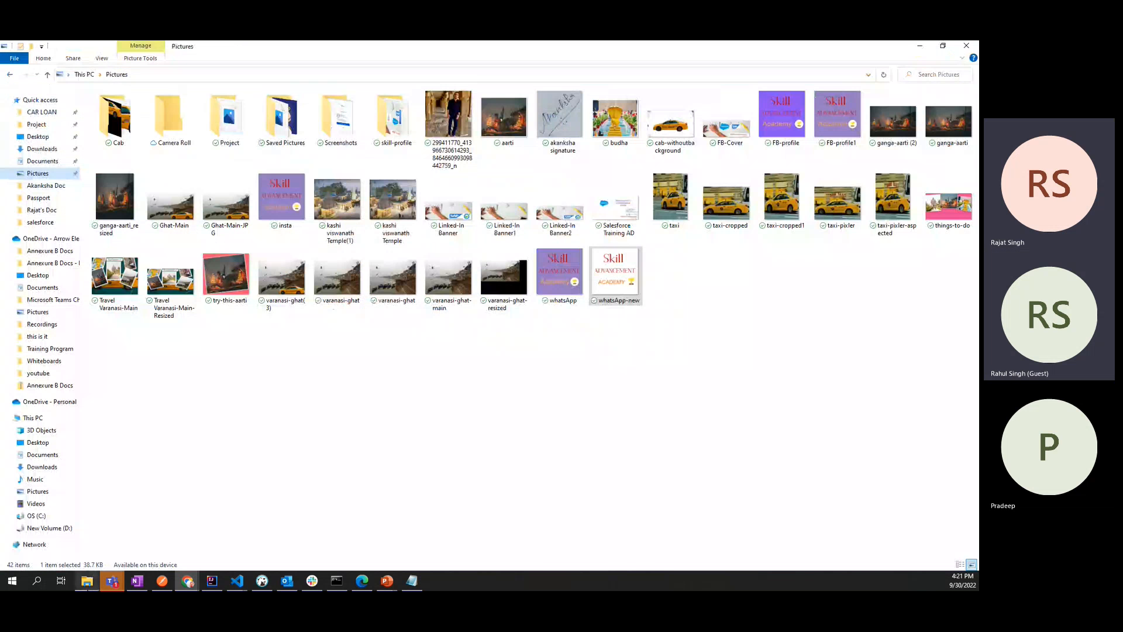
pyautogui.rightClick(602, 281)
pyautogui.click(633, 563)
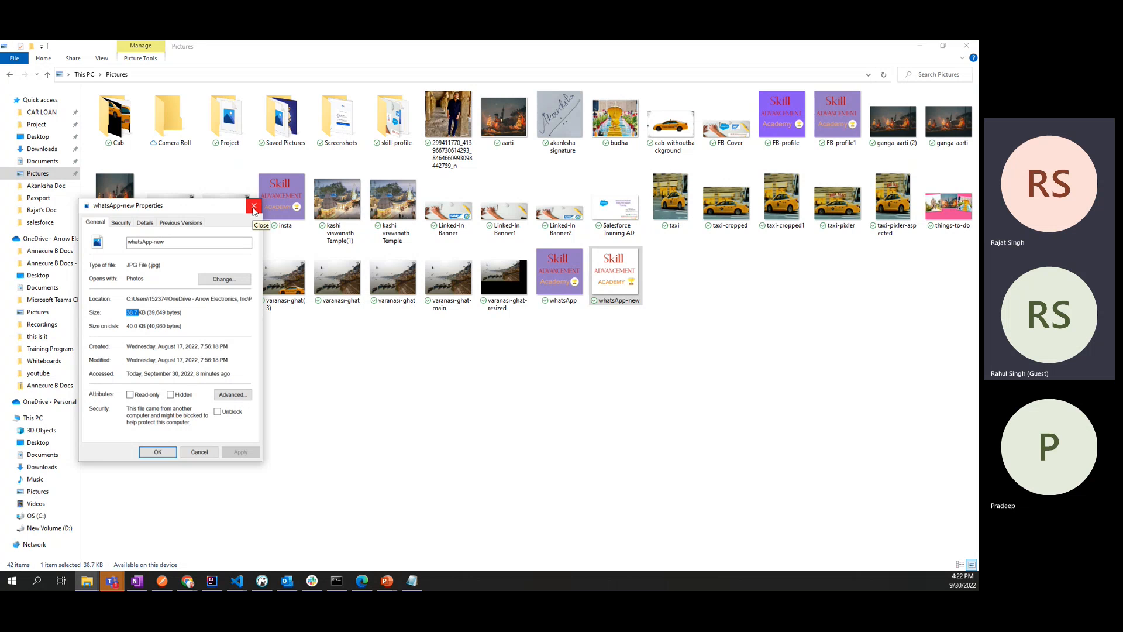
pyautogui.click(253, 208)
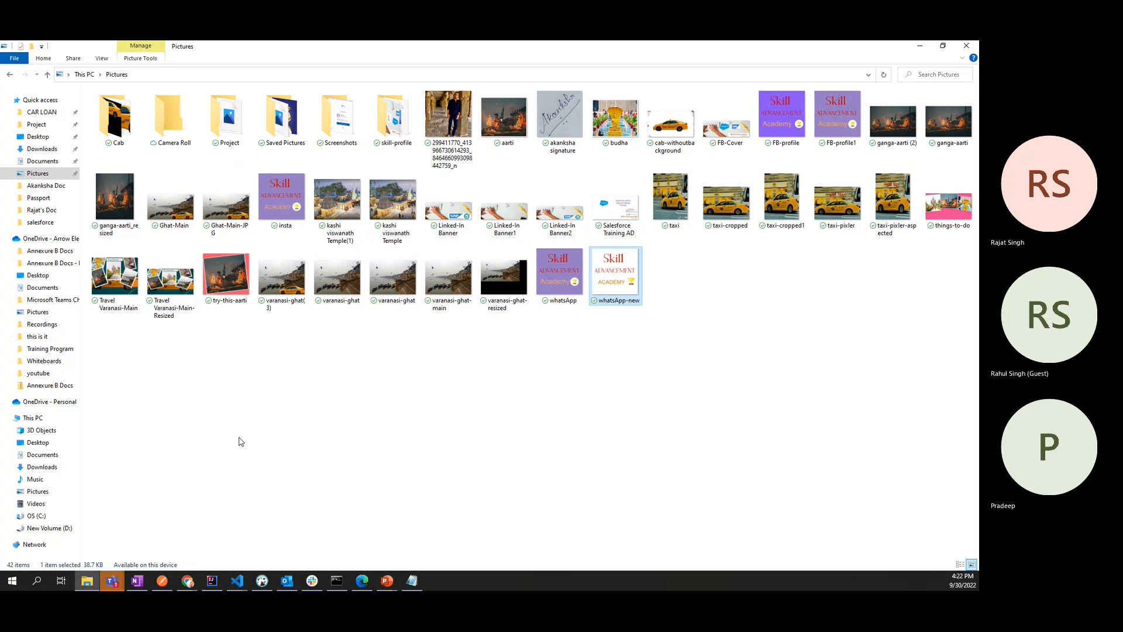
pyautogui.click(364, 329)
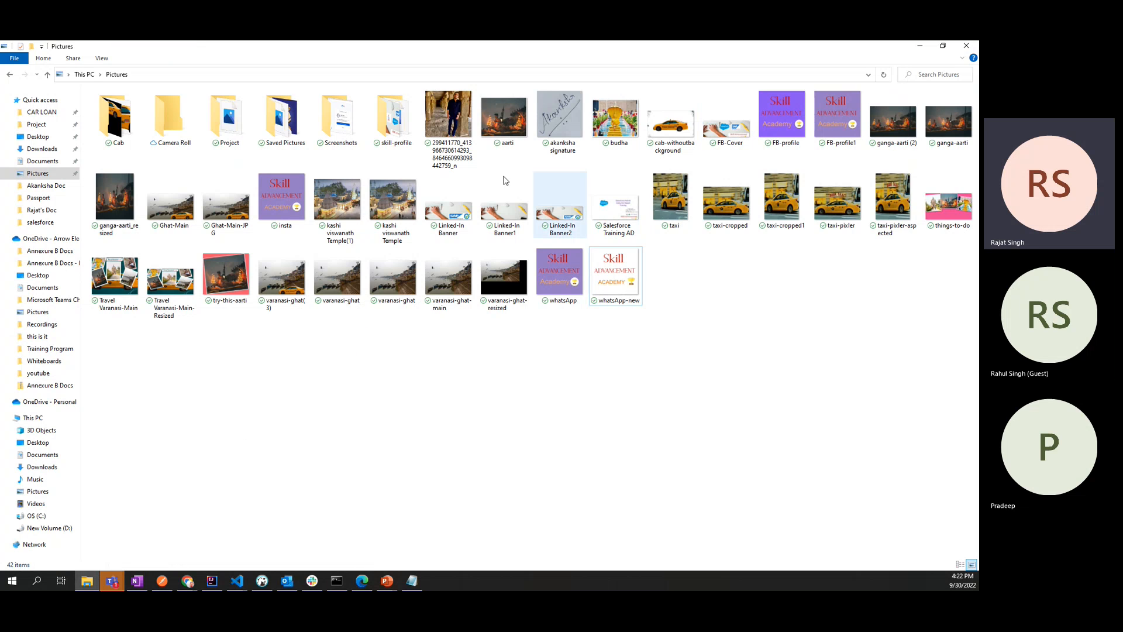
pyautogui.rightClick(291, 199)
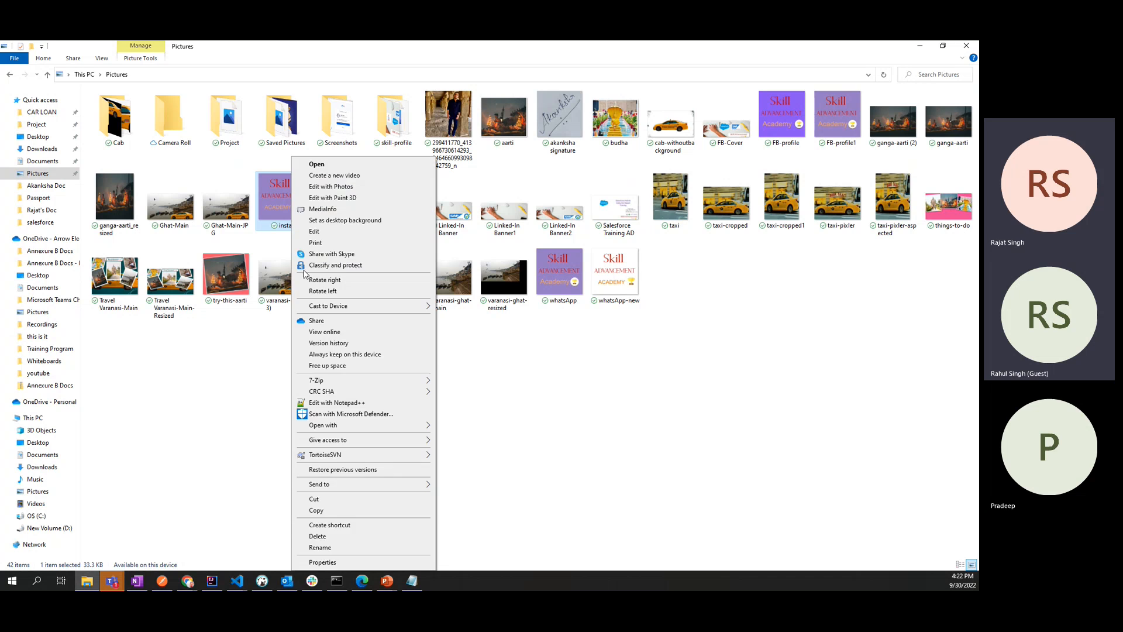
pyautogui.click(338, 566)
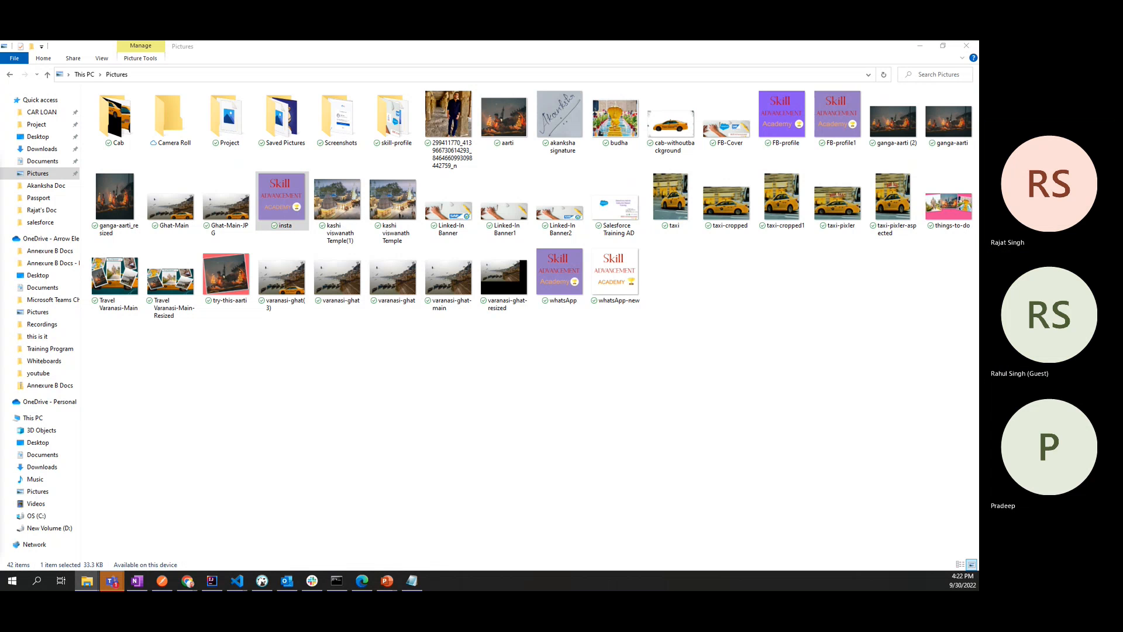
pyautogui.press('Escape')
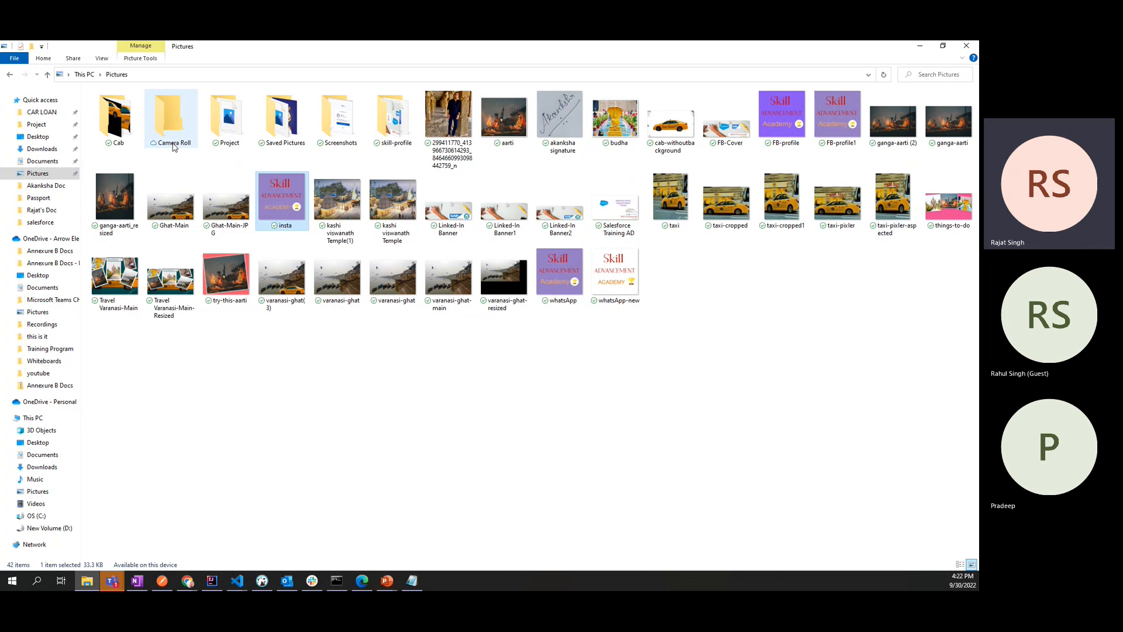
# Open the skill-profile folder and confirm icon-profile is 11.5 KB.
pyautogui.click(385, 138)
pyautogui.doubleClick(384, 138)
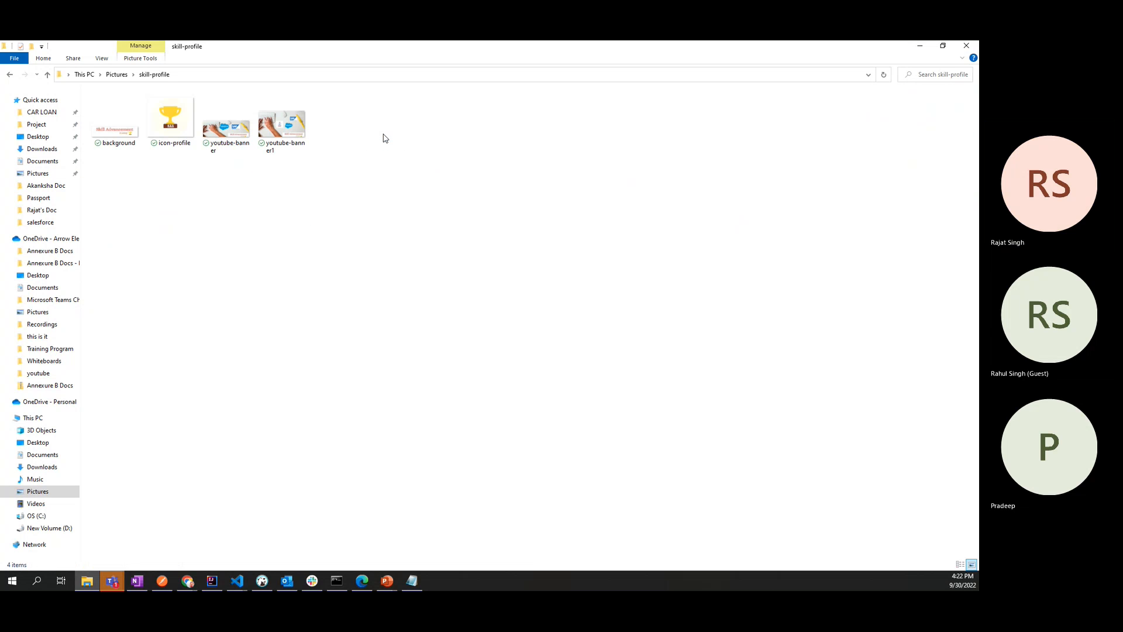
pyautogui.rightClick(194, 132)
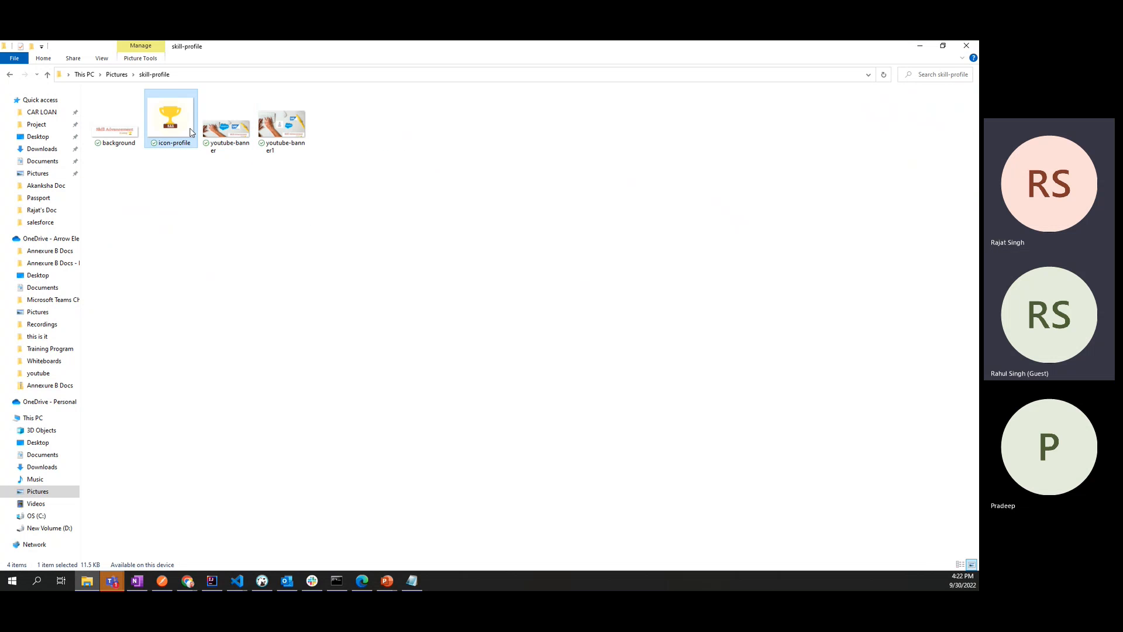
pyautogui.click(221, 535)
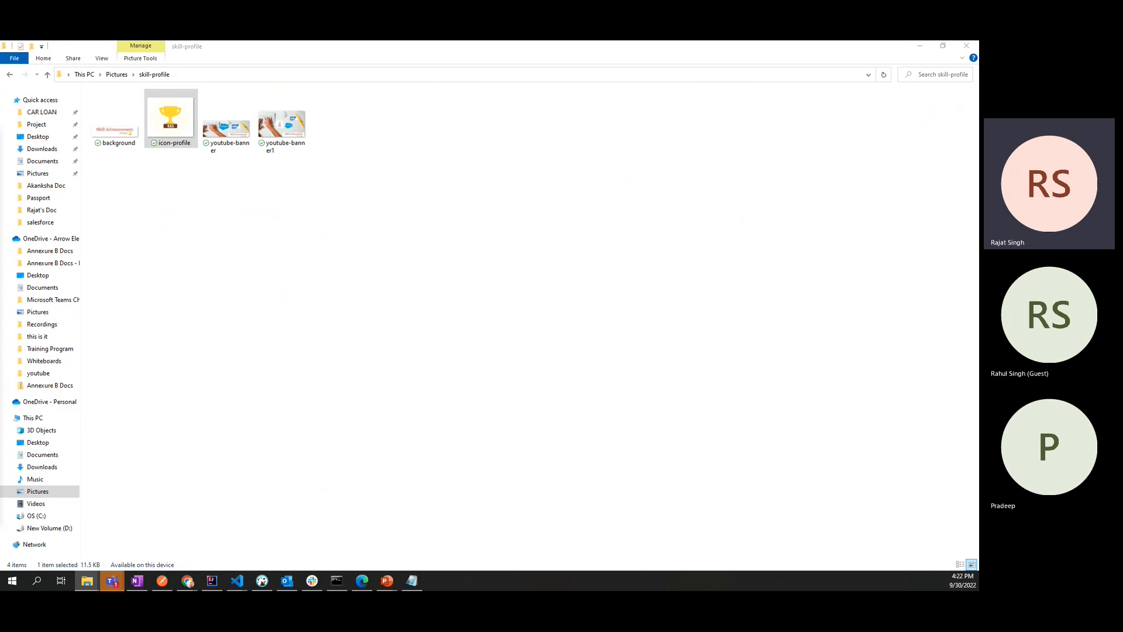
pyautogui.moveTo(372, 180); pyautogui.dragTo(594, 120)
pyautogui.click(646, 120)
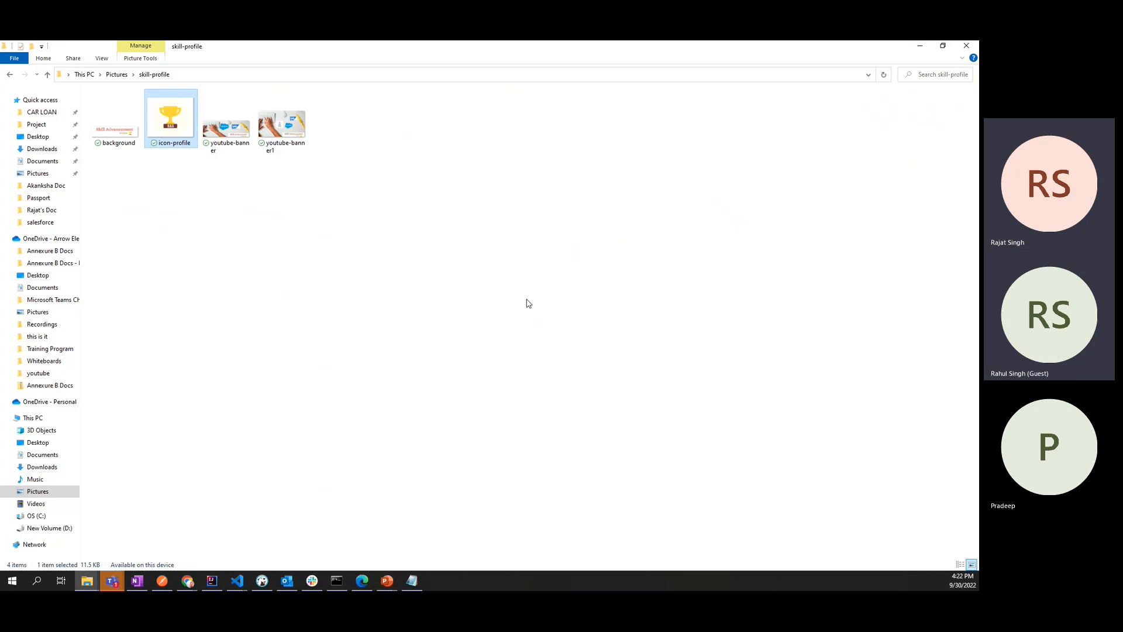
# Return to the browser window showing the Google new tab.
pyautogui.moveTo(187, 580)
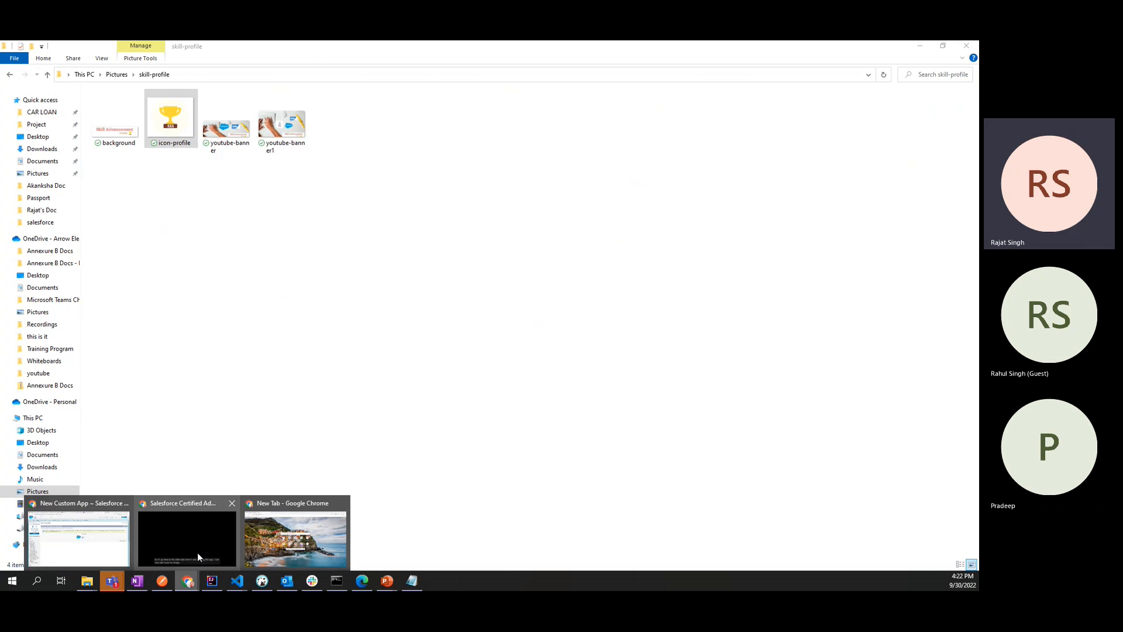
pyautogui.click(198, 551)
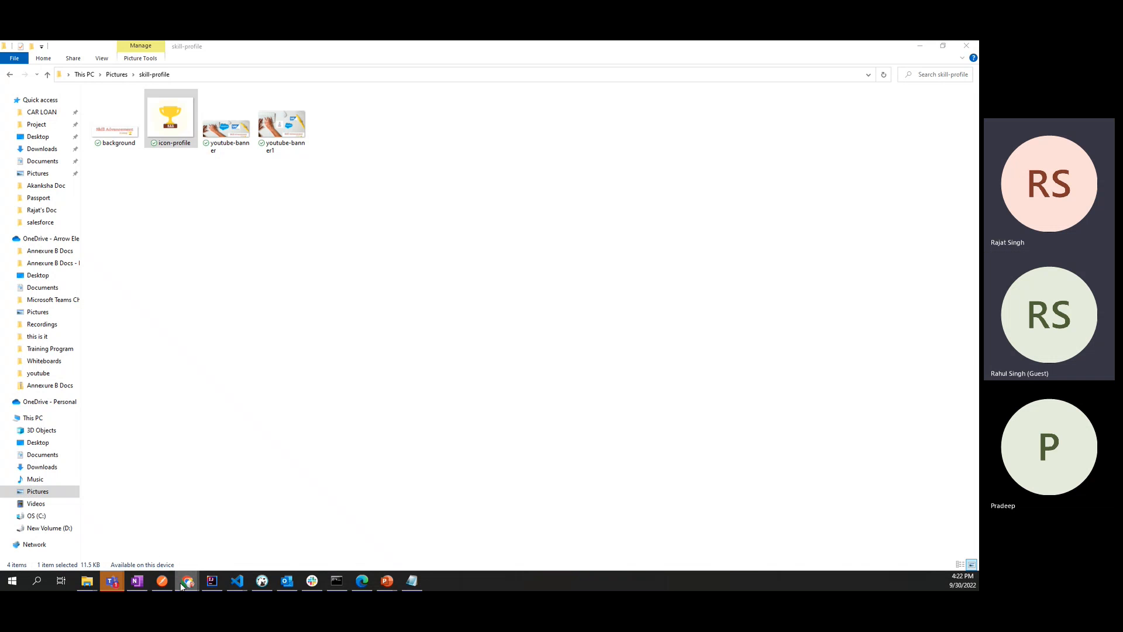
pyautogui.moveTo(187, 580)
pyautogui.click(279, 539)
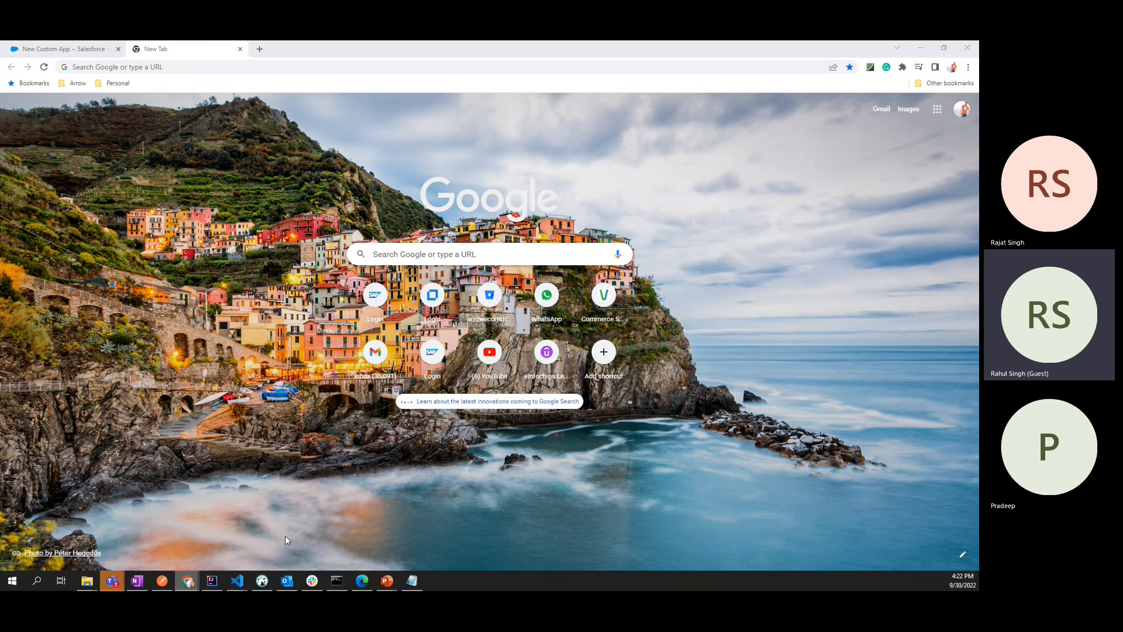
# Go to the Documents home page via All Tabs and start a new document.
pyautogui.click(65, 48)
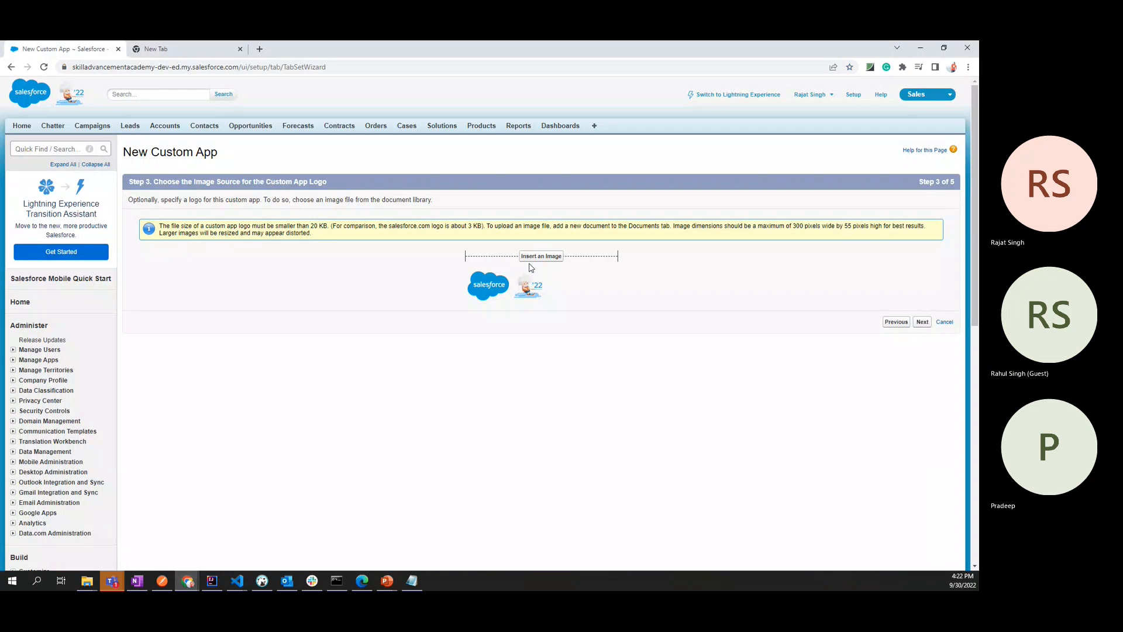
pyautogui.moveTo(187, 581)
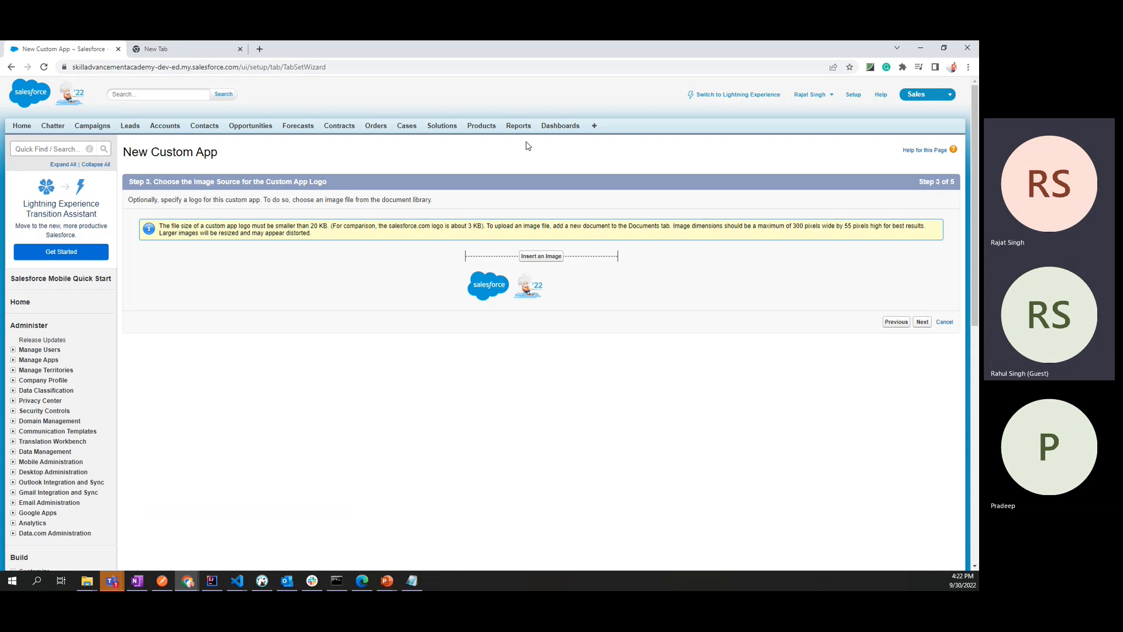
pyautogui.click(594, 128)
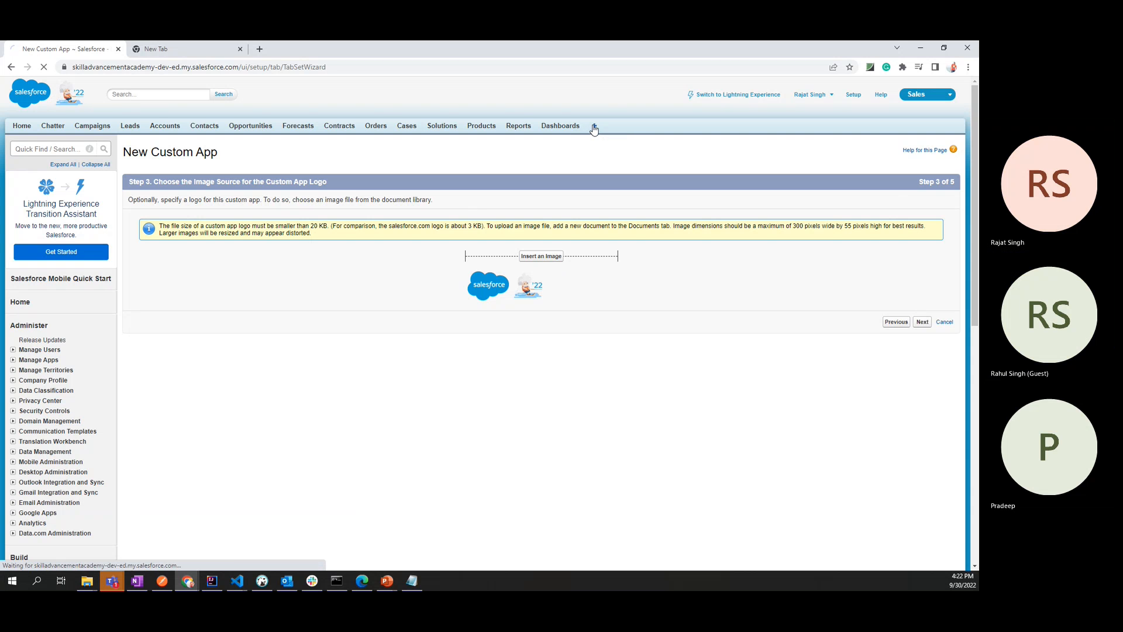
pyautogui.scroll(-5, 245, 432)
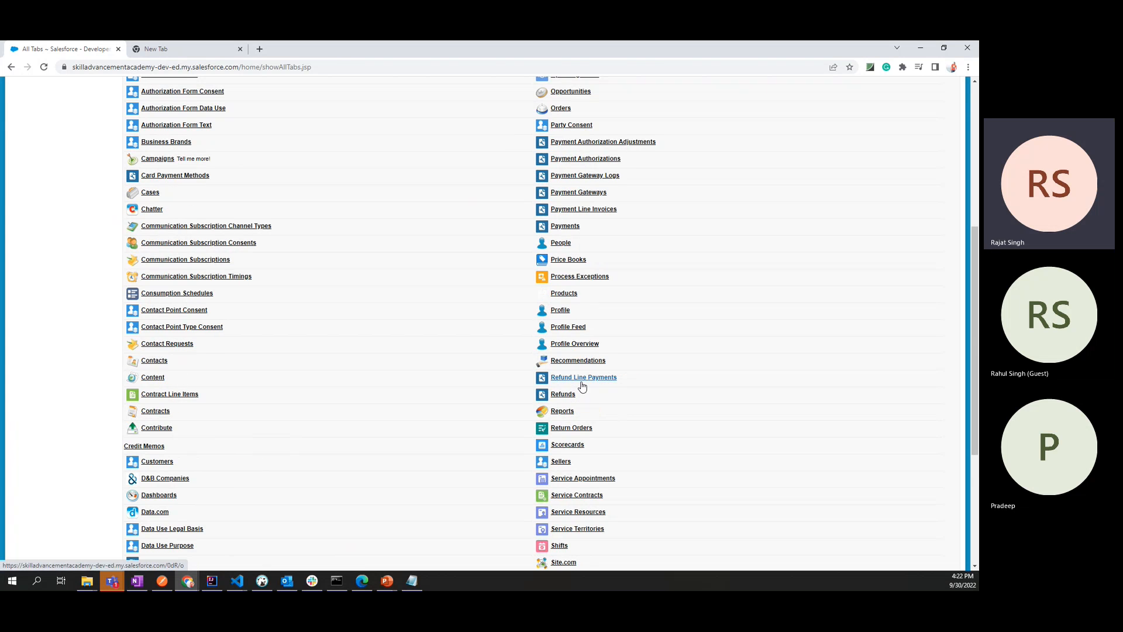
pyautogui.scroll(-3, 582, 386)
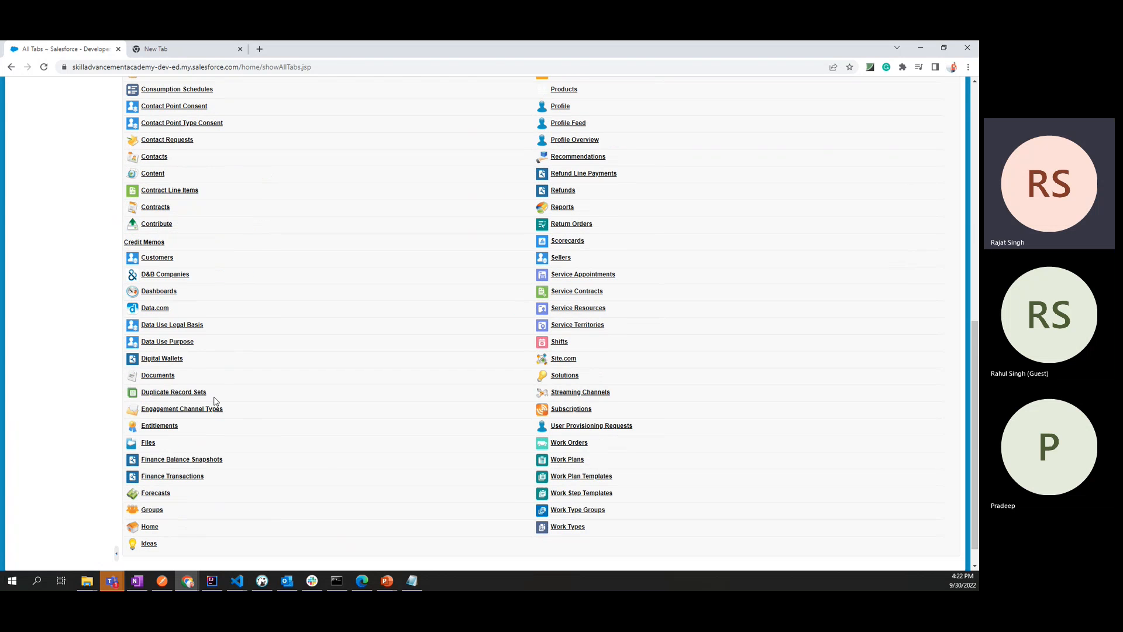
pyautogui.click(158, 375)
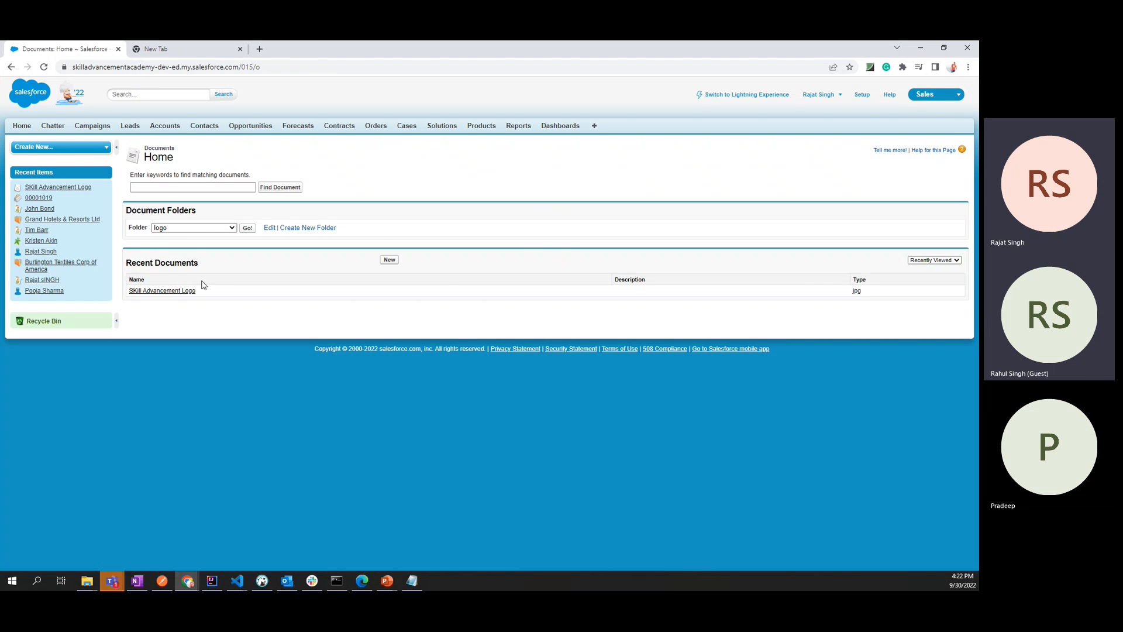
pyautogui.click(389, 259)
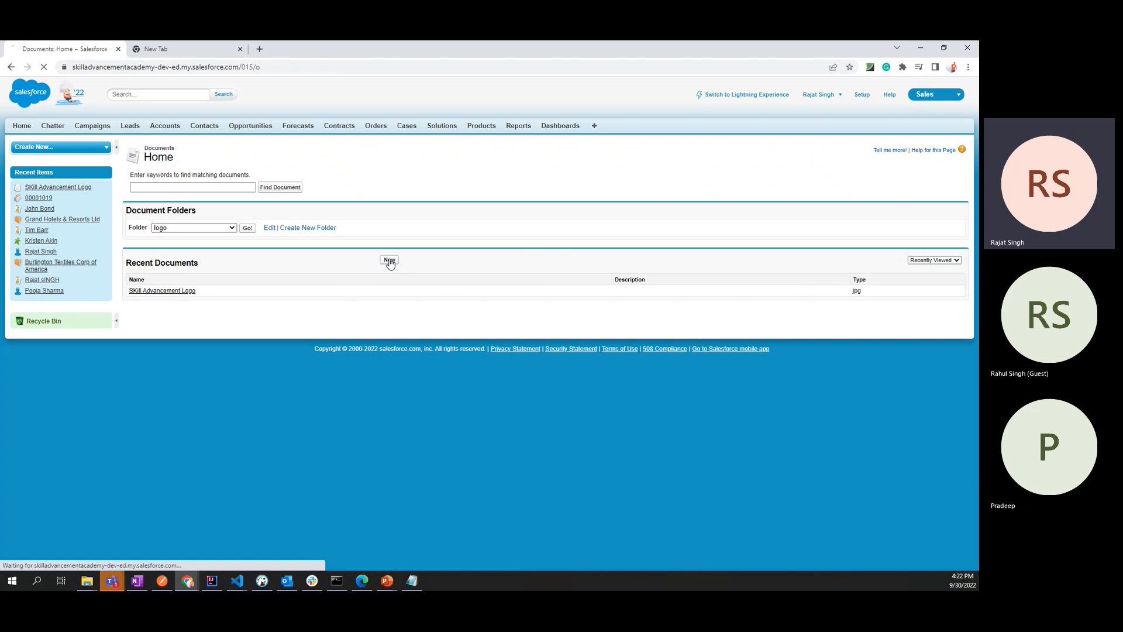
# Name the document 'SKill Advancement Another Logo' and store it in the logo folder.
pyautogui.click(317, 214)
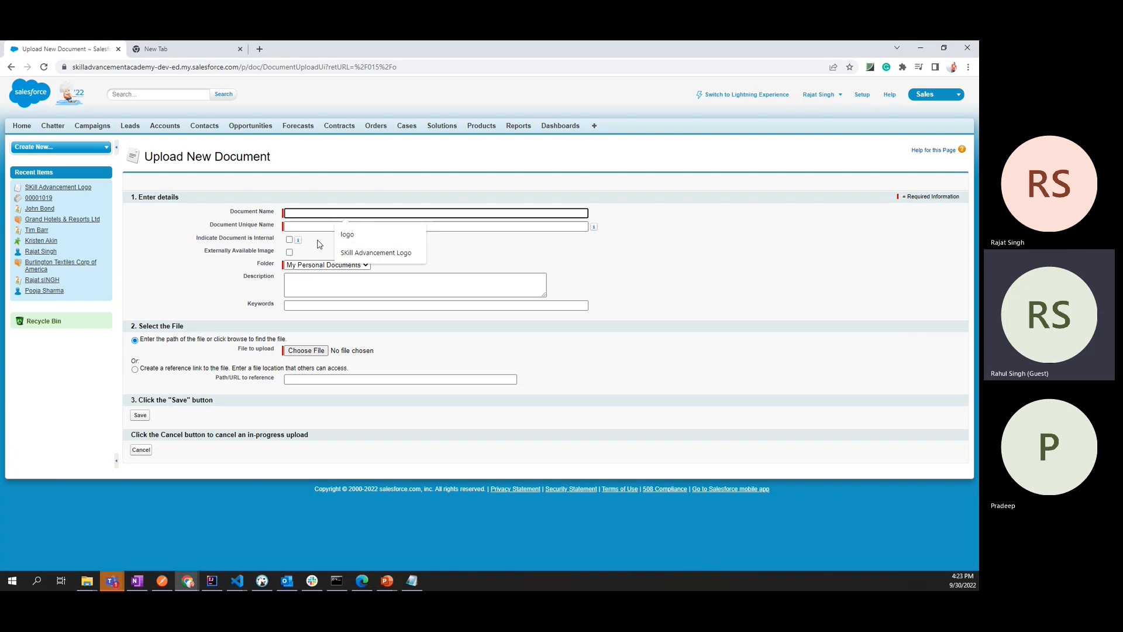
pyautogui.click(361, 255)
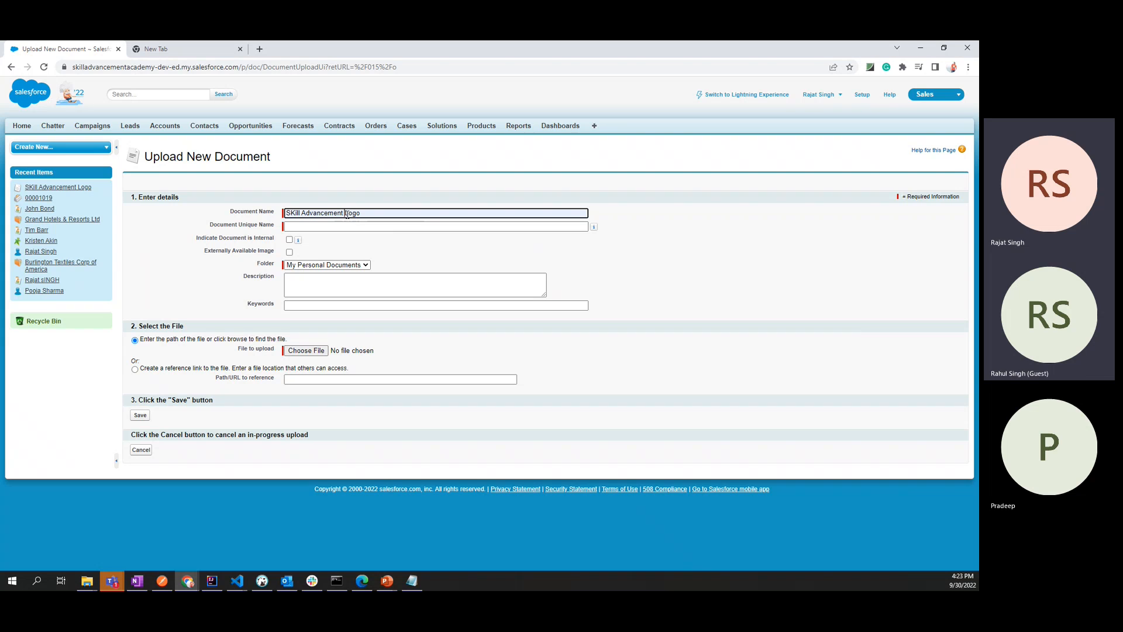
pyautogui.click(346, 213)
pyautogui.write('Anoith')
pyautogui.press('BackSpace')
pyautogui.press('BackSpace')
pyautogui.press('BackSpace')
pyautogui.press('BackSpace')
pyautogui.press('BackSpace')
pyautogui.write('Another')
pyautogui.click(494, 265)
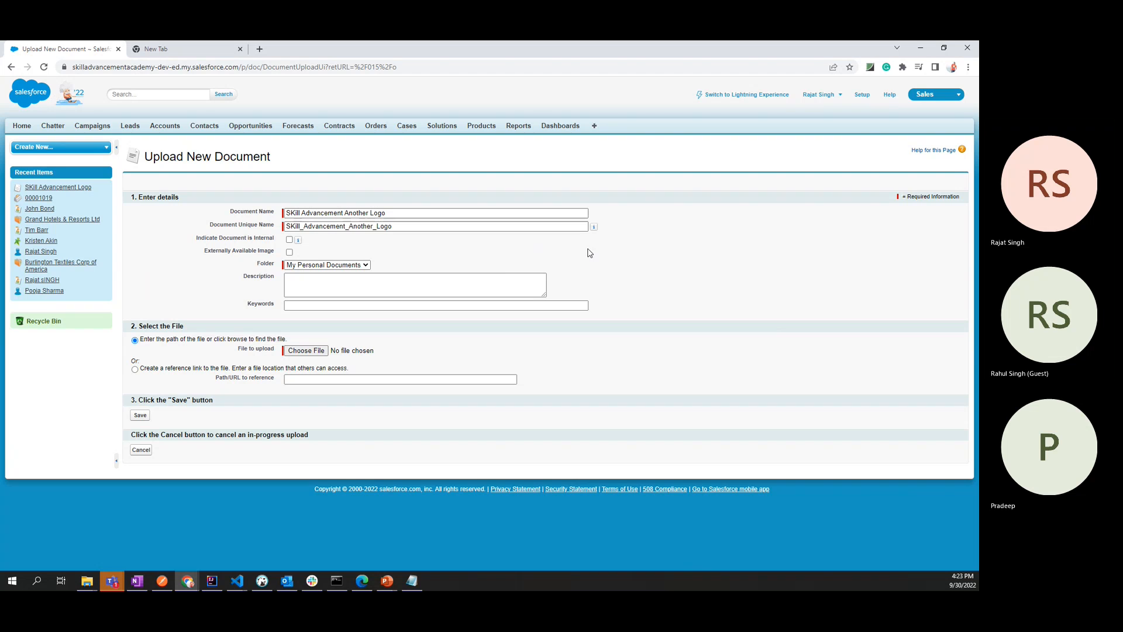
pyautogui.click(313, 265)
pyautogui.click(299, 283)
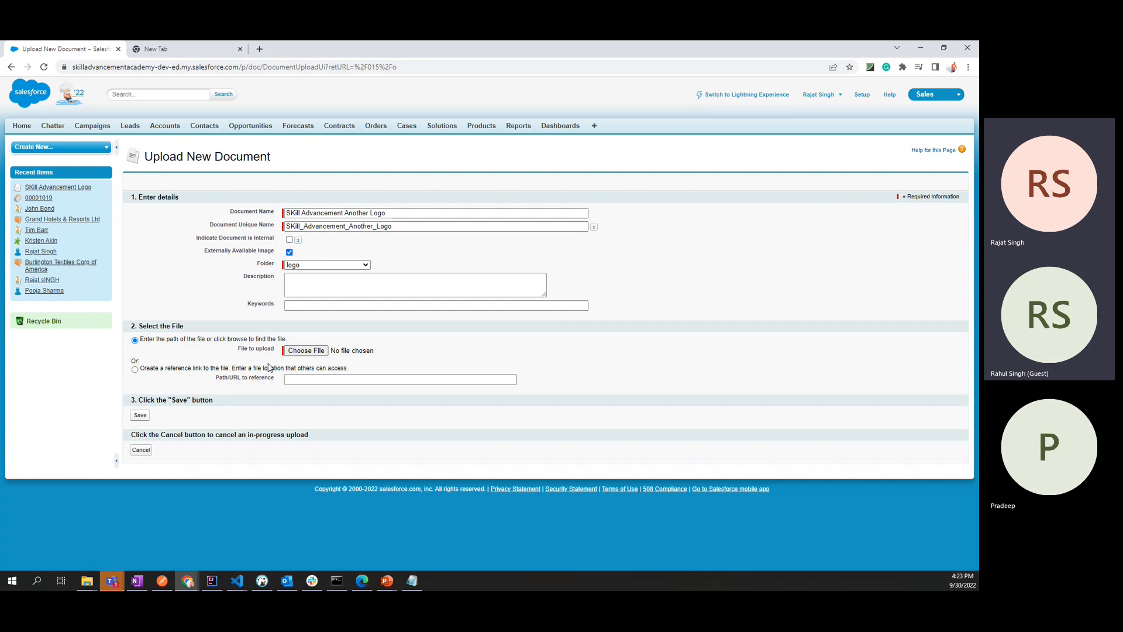
# Attach icon-profile.jpg from the skill-profile folder and save the document.
pyautogui.click(315, 352)
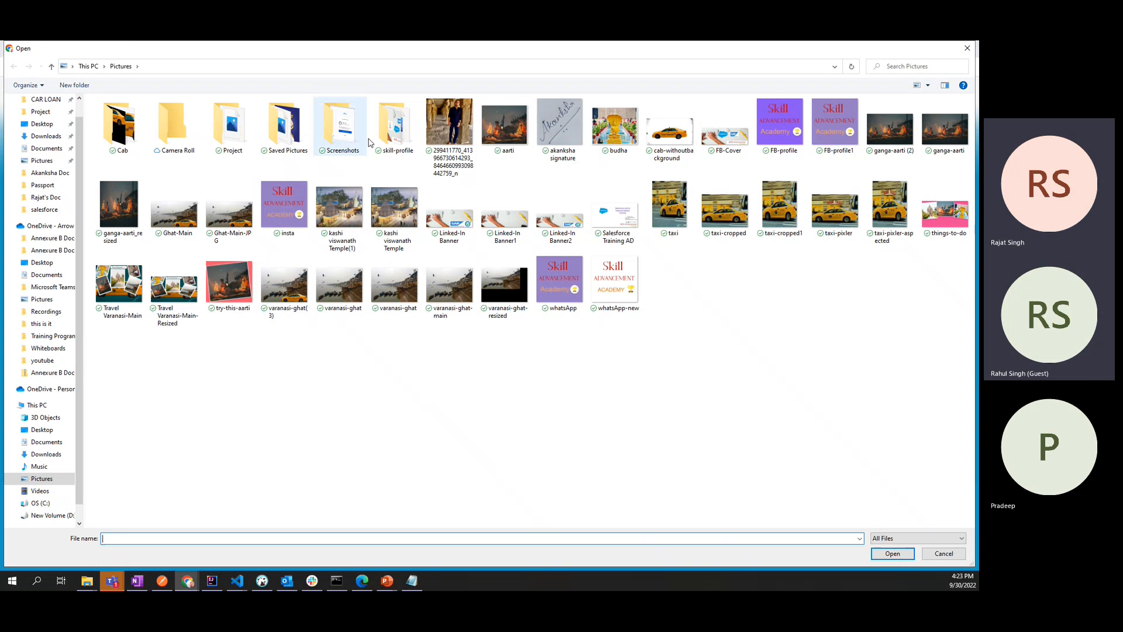
pyautogui.doubleClick(391, 129)
pyautogui.click(188, 139)
pyautogui.doubleClick(188, 139)
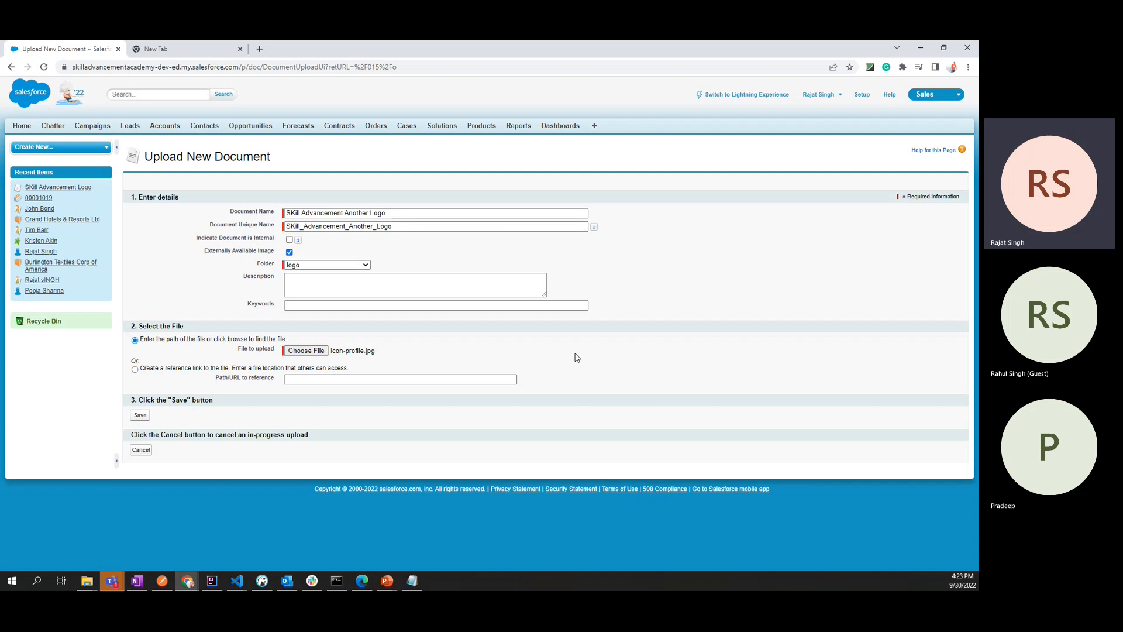
pyautogui.click(141, 415)
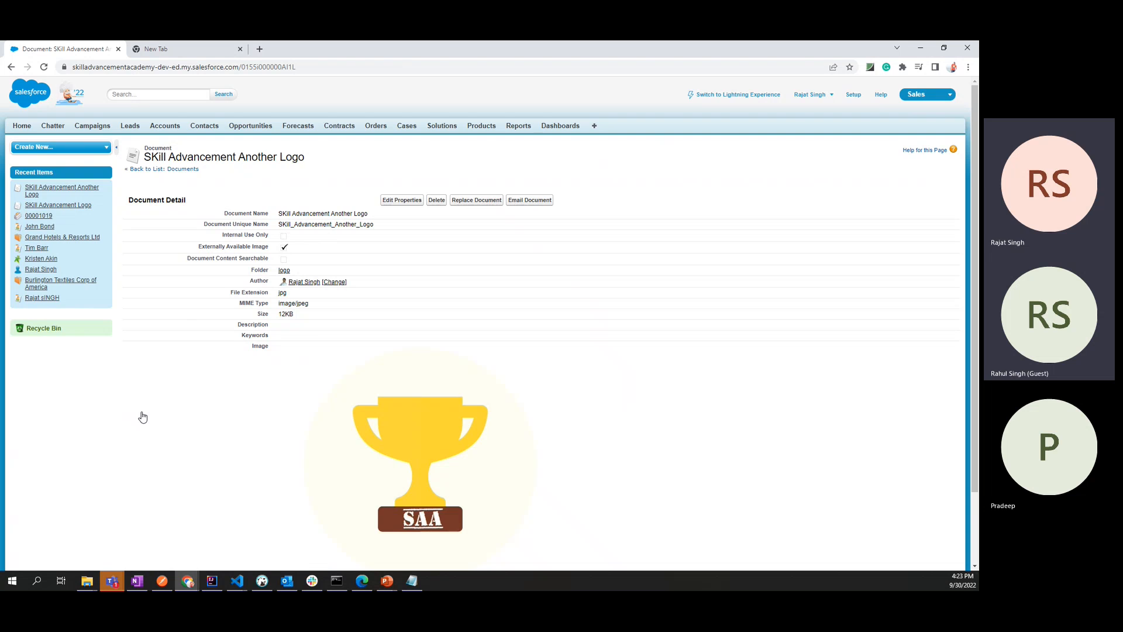
pyautogui.scroll(-2, 142, 416)
pyautogui.scroll(2, 142, 415)
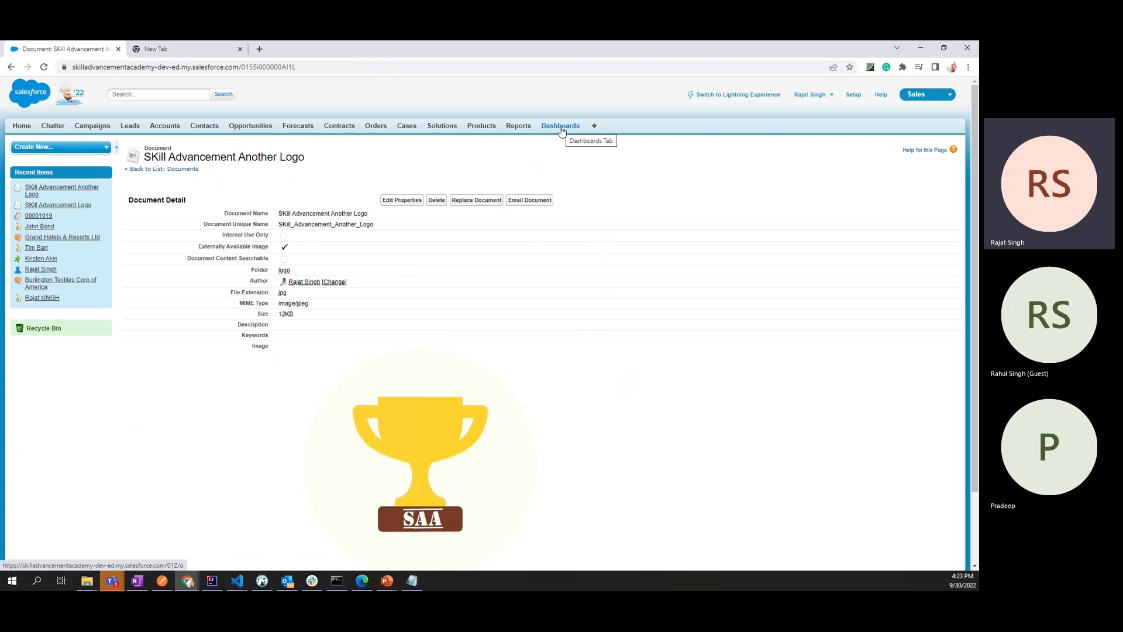
pyautogui.click(859, 97)
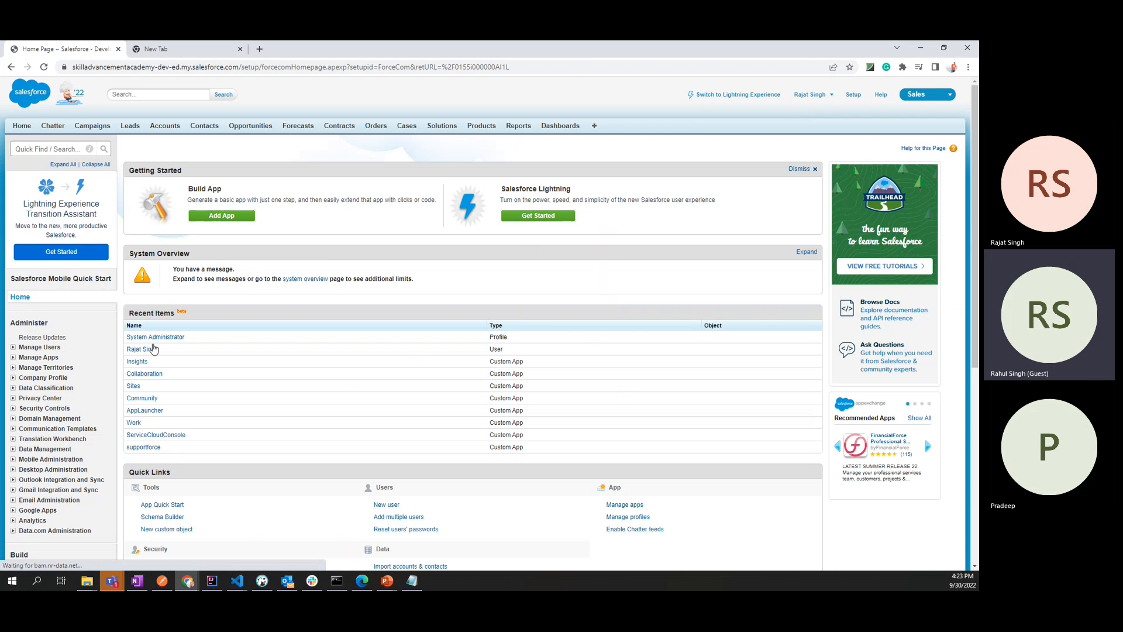
# Start a new Custom app from Create > Apps with label and name SkillAdvancement.
pyautogui.scroll(-4, 80, 494)
pyautogui.scroll(-2, 81, 495)
pyautogui.click(26, 240)
pyautogui.click(35, 251)
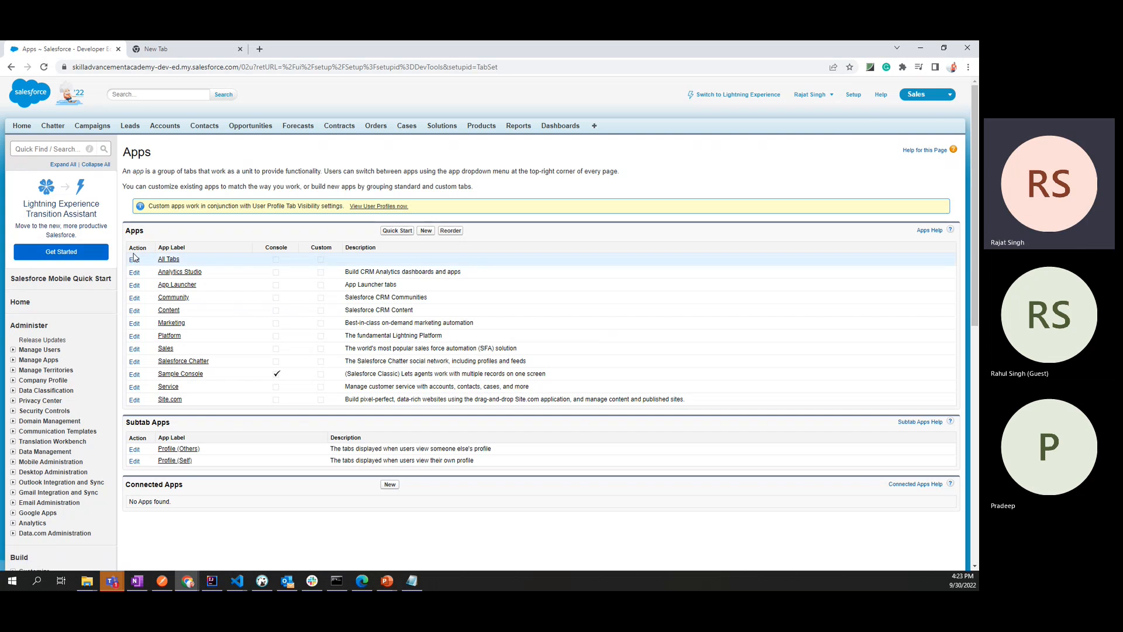
pyautogui.click(421, 232)
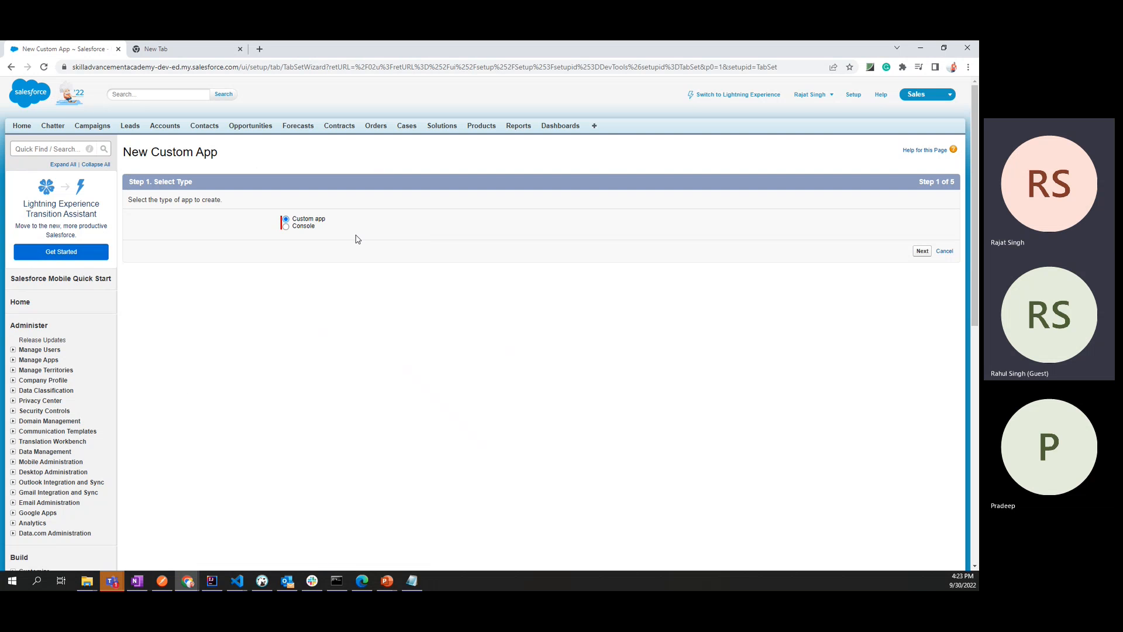
pyautogui.click(923, 251)
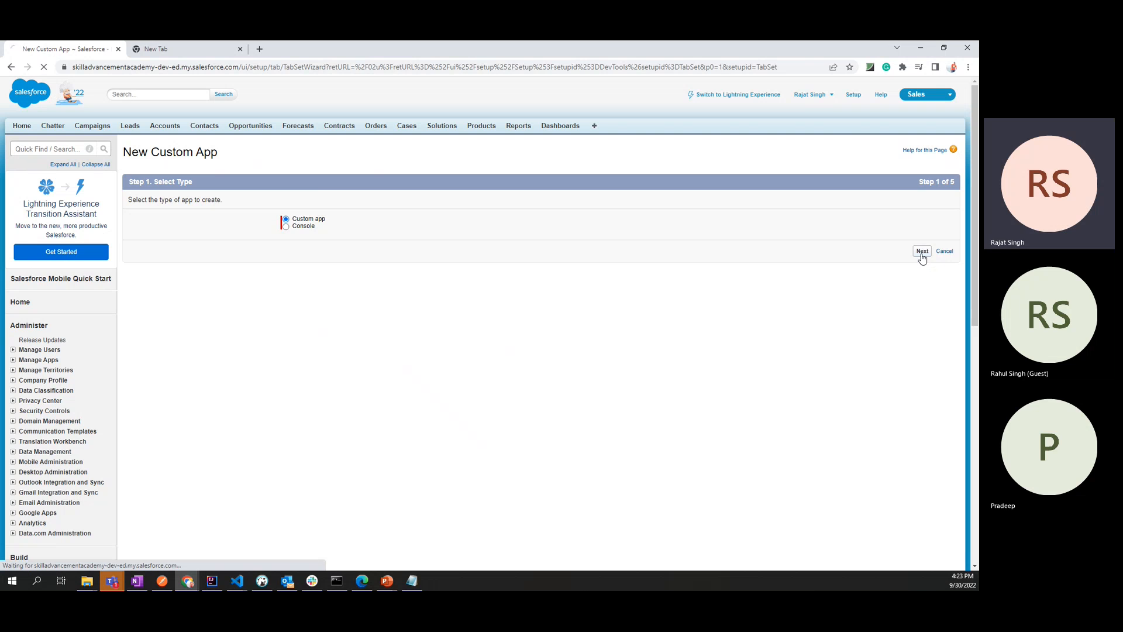
pyautogui.click(499, 244)
pyautogui.click(490, 263)
pyautogui.click(487, 259)
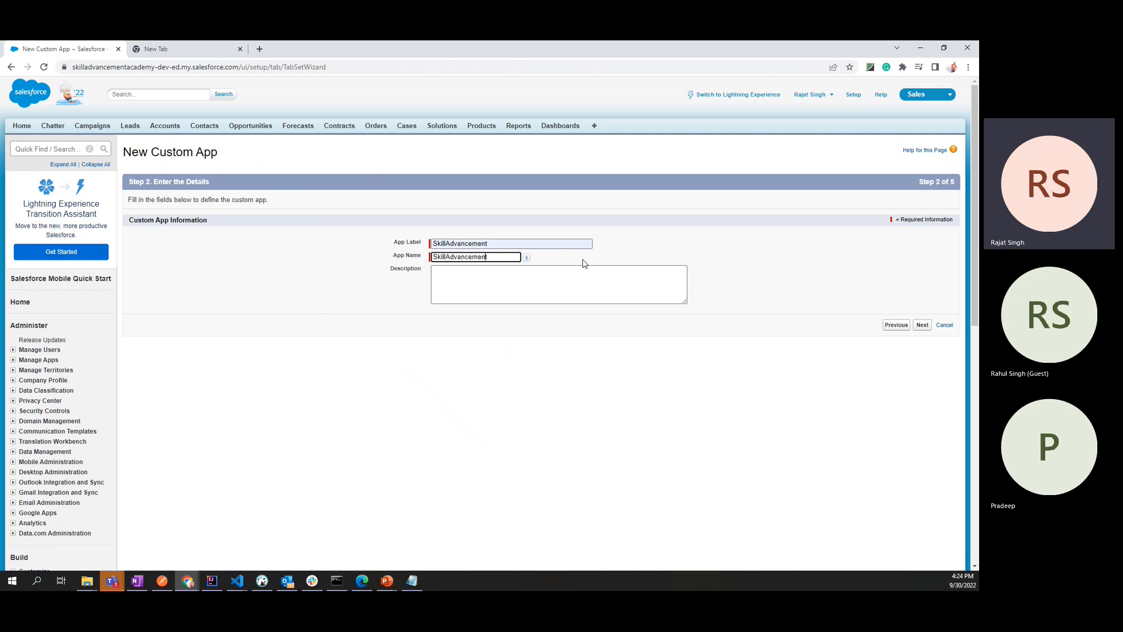
# Use the SKill Advancement Another Logo trophy image as the app logo.
pyautogui.click(922, 325)
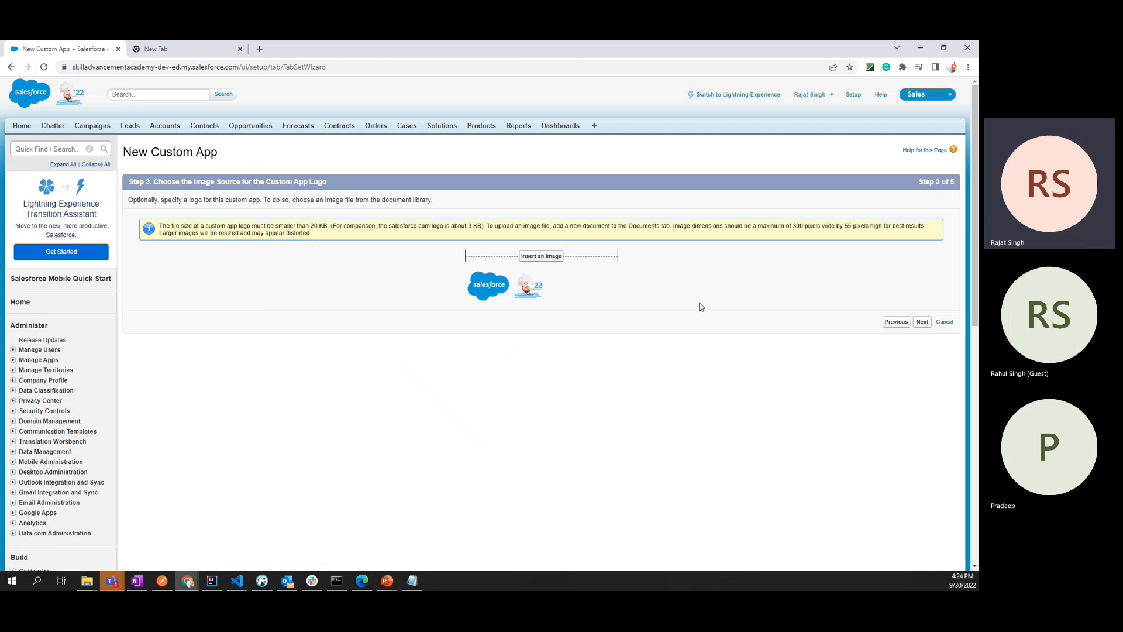
pyautogui.click(553, 258)
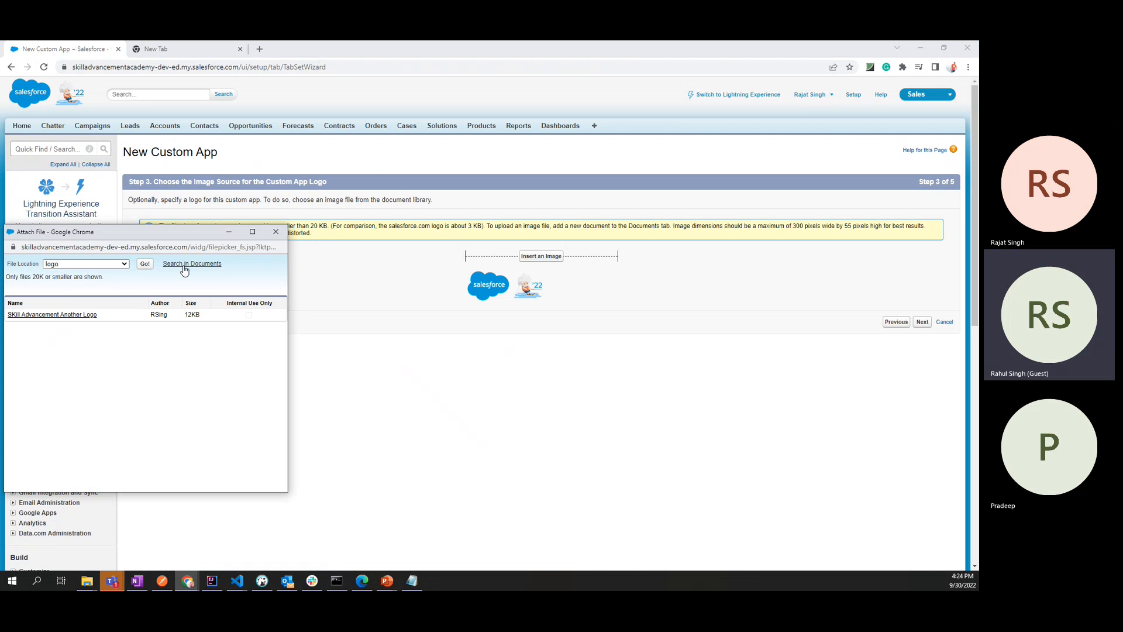
pyautogui.moveTo(134, 236); pyautogui.dragTo(446, 219)
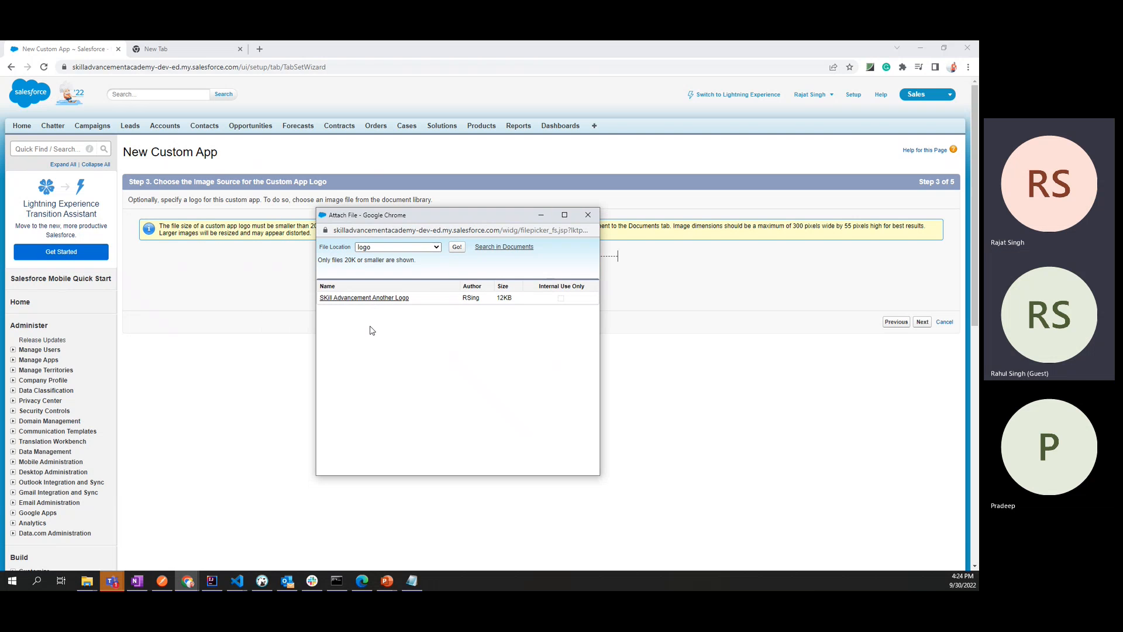
pyautogui.click(365, 297)
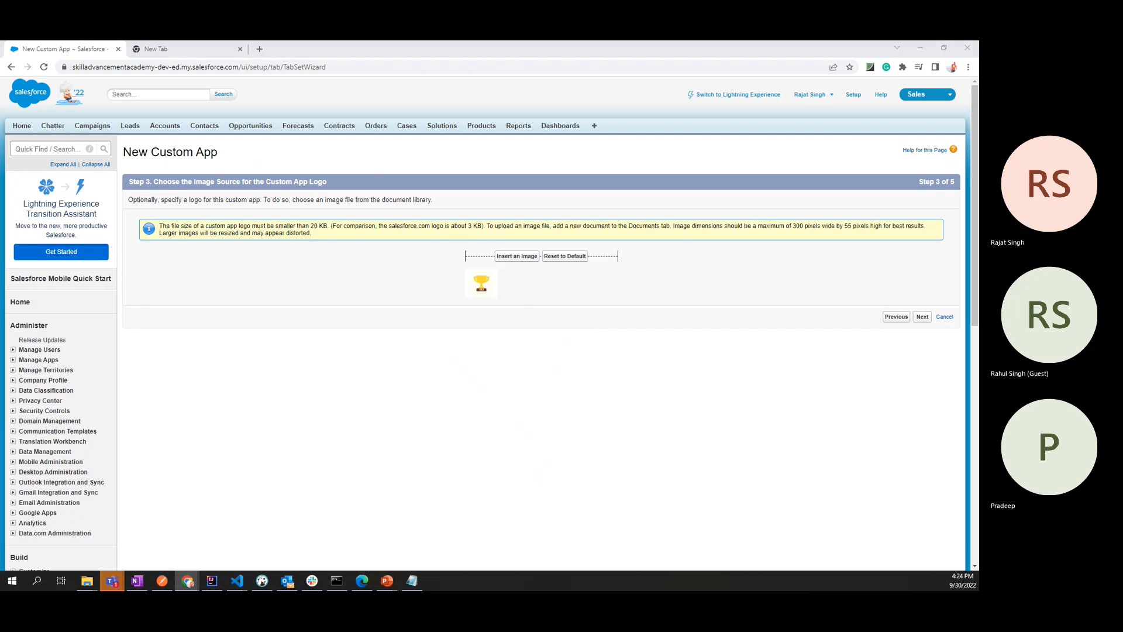
pyautogui.click(922, 317)
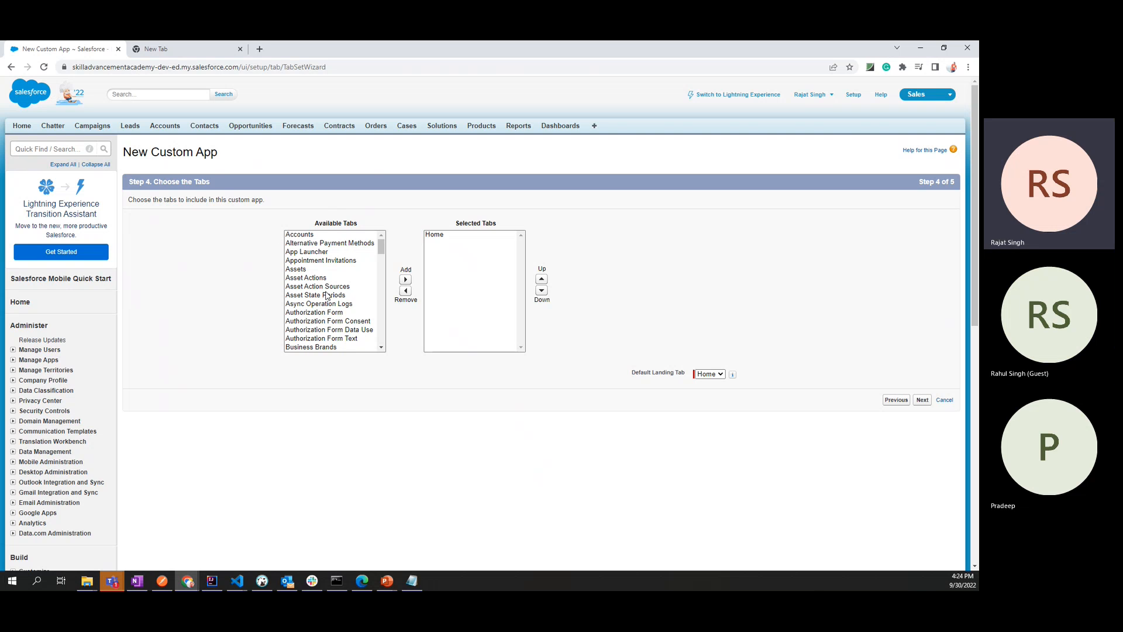
# Try adding Accounts and removing Home, ending with only Home selected.
pyautogui.click(302, 236)
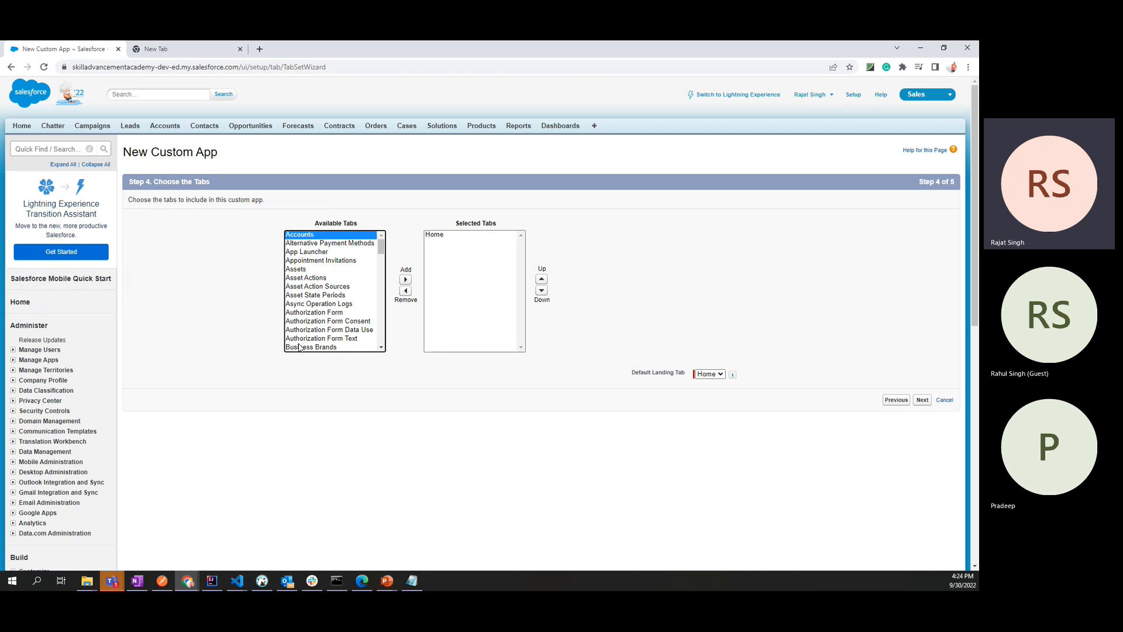
pyautogui.scroll(-4, 321, 340)
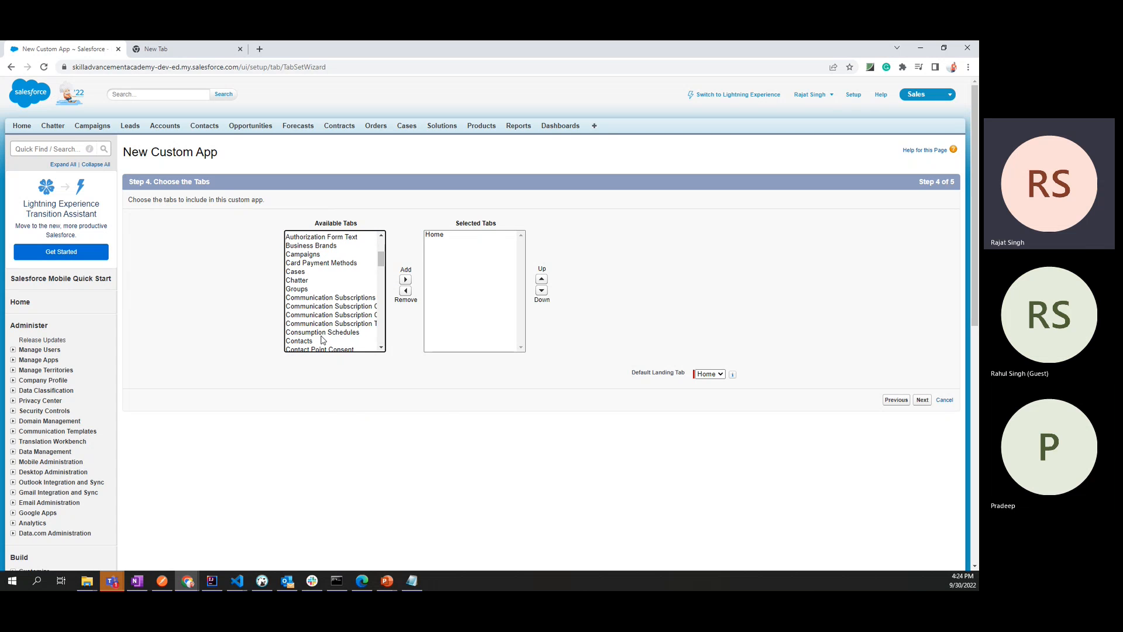
pyautogui.scroll(-4, 322, 341)
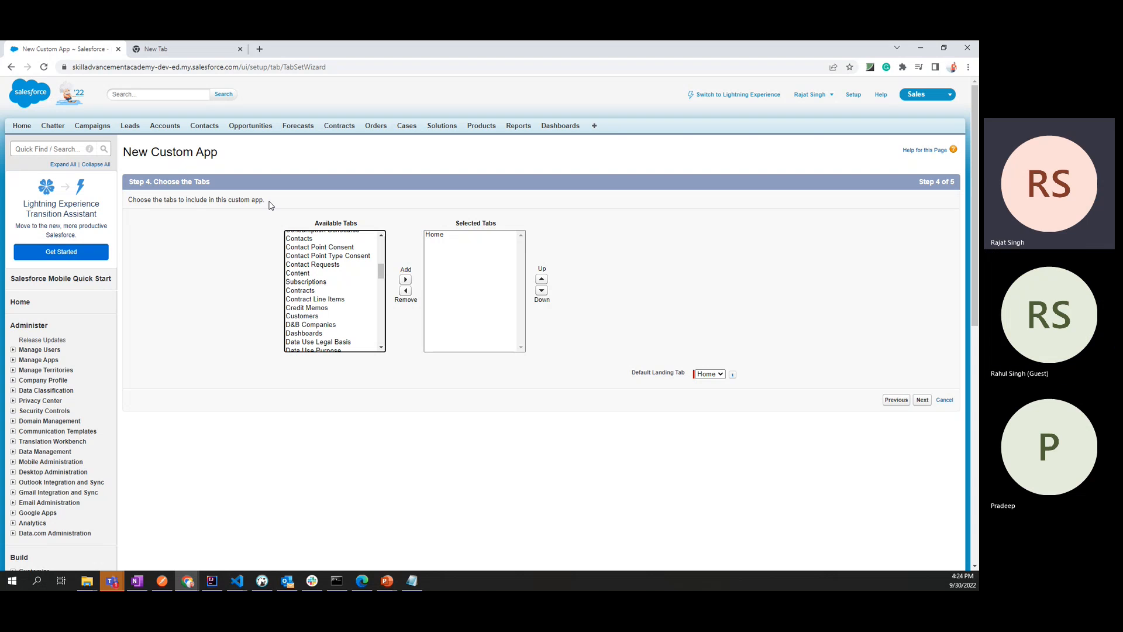
pyautogui.scroll(5, 333, 299)
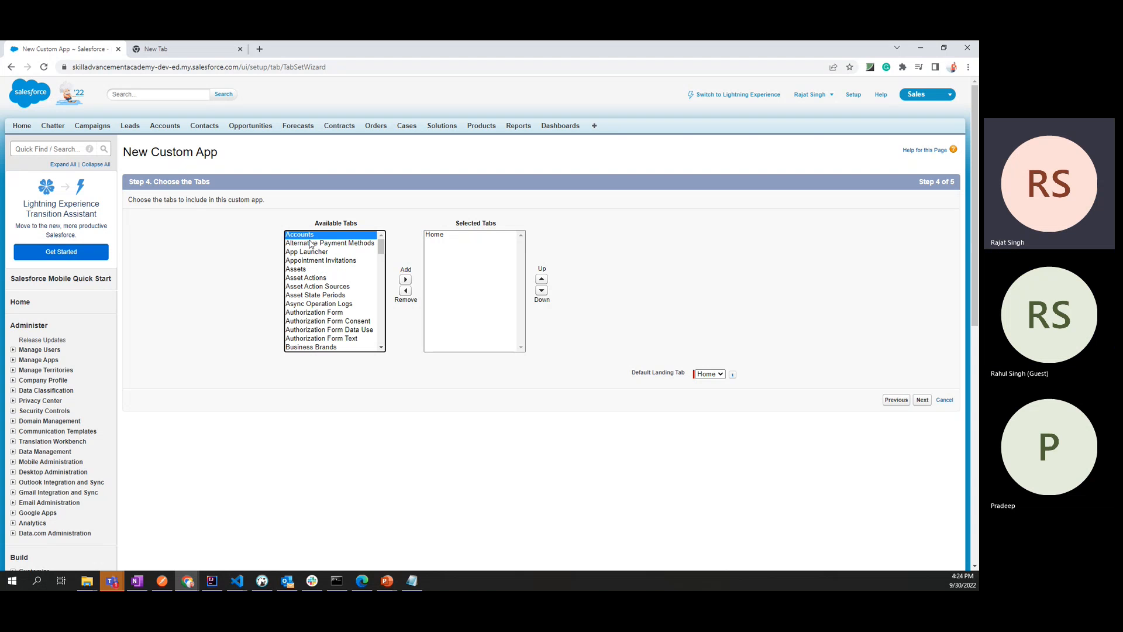
pyautogui.click(406, 280)
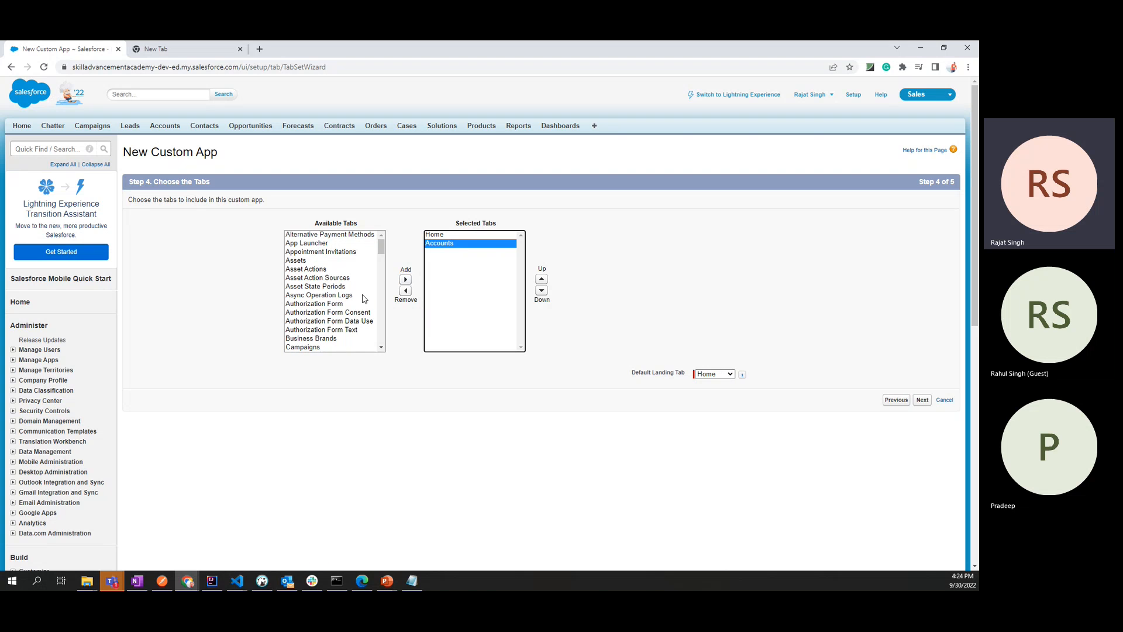
pyautogui.click(442, 236)
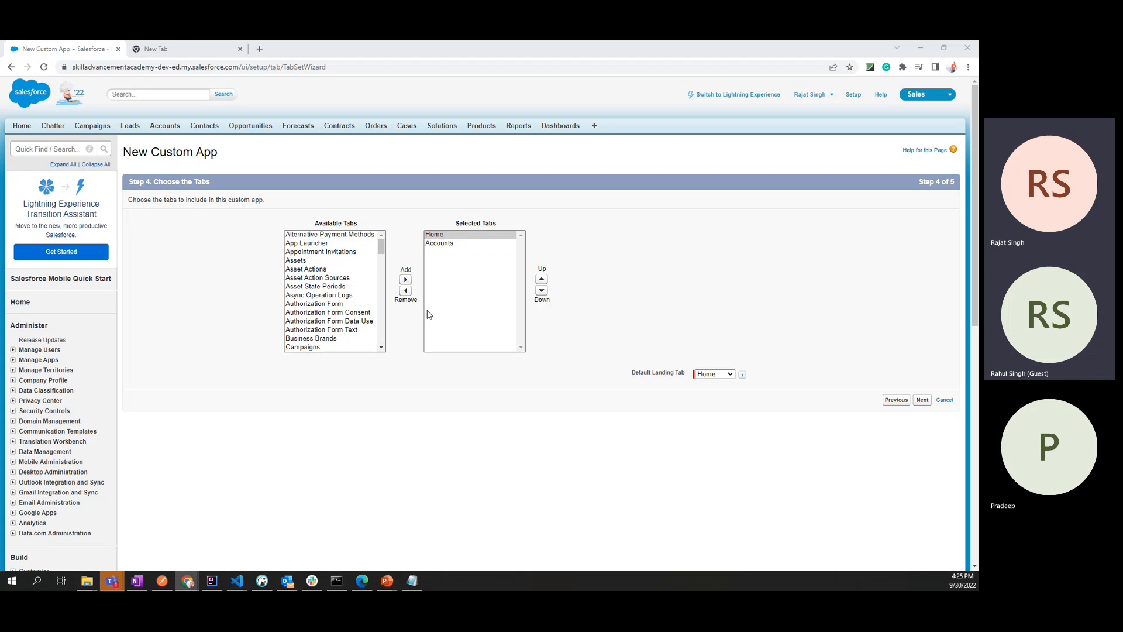
pyautogui.click(418, 300)
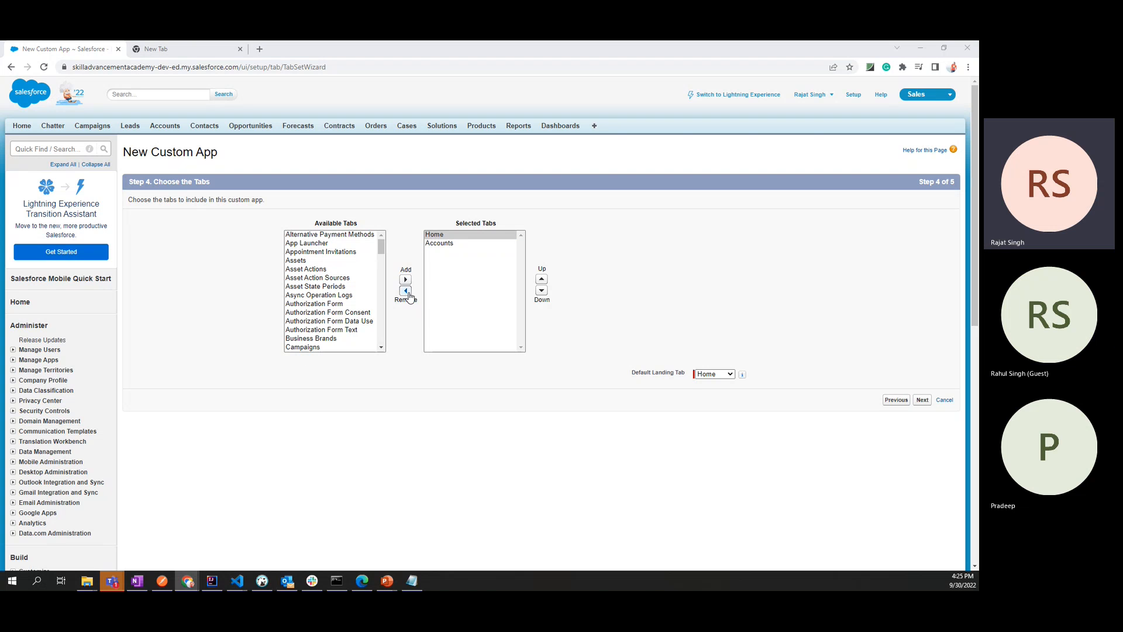
pyautogui.click(436, 252)
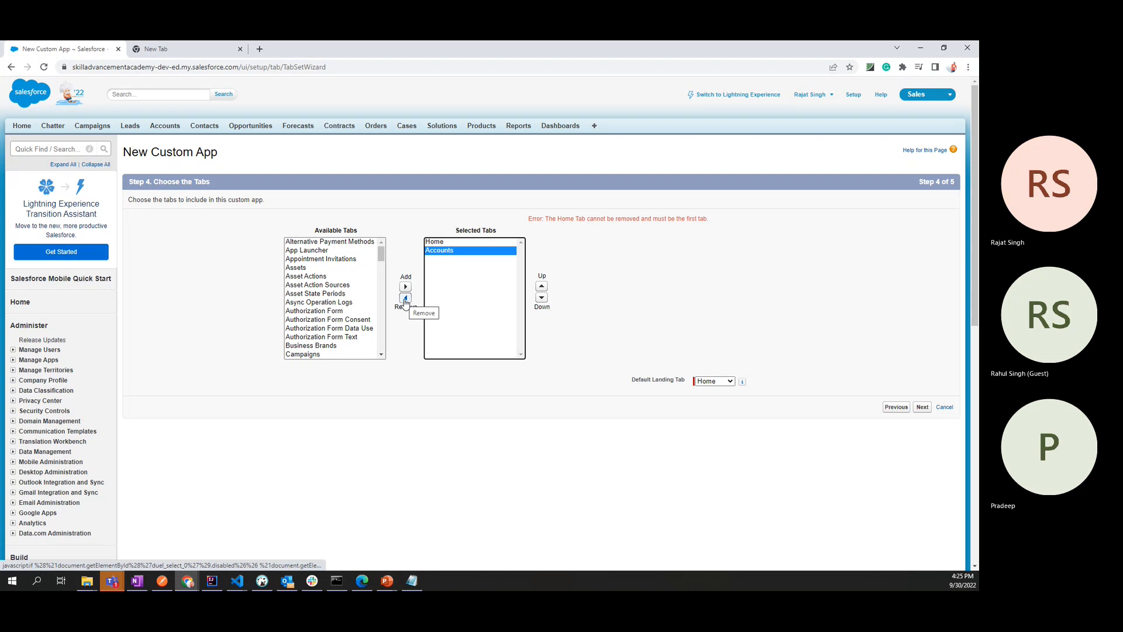
pyautogui.click(405, 300)
pyautogui.click(438, 237)
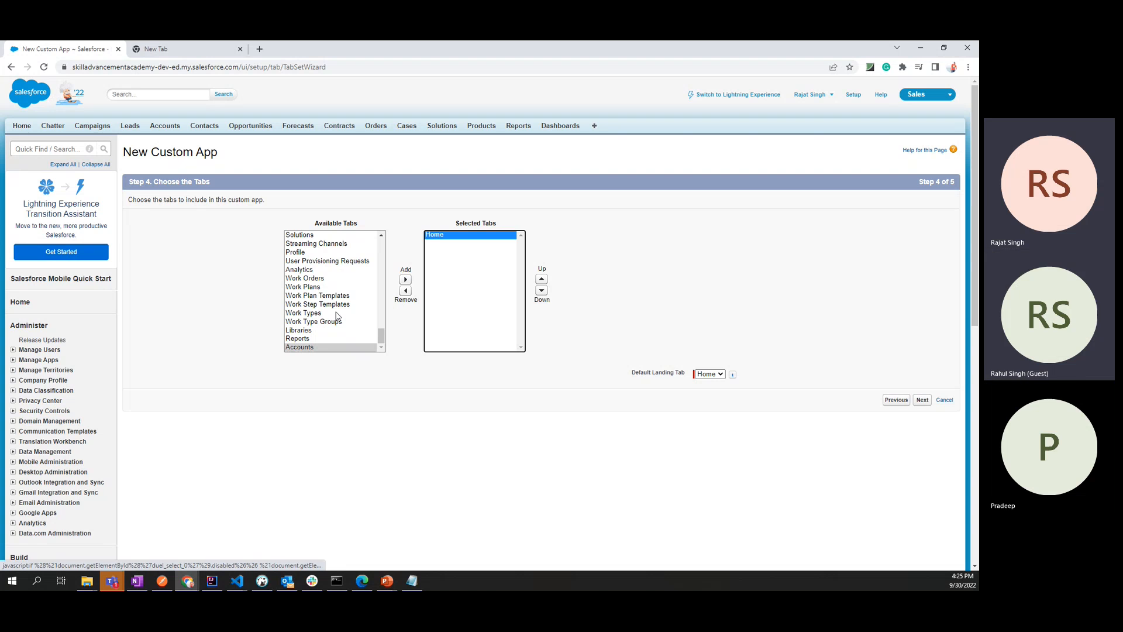
# Add Chatter to the app's selected tabs.
pyautogui.click(310, 312)
pyautogui.scroll(10, 310, 310)
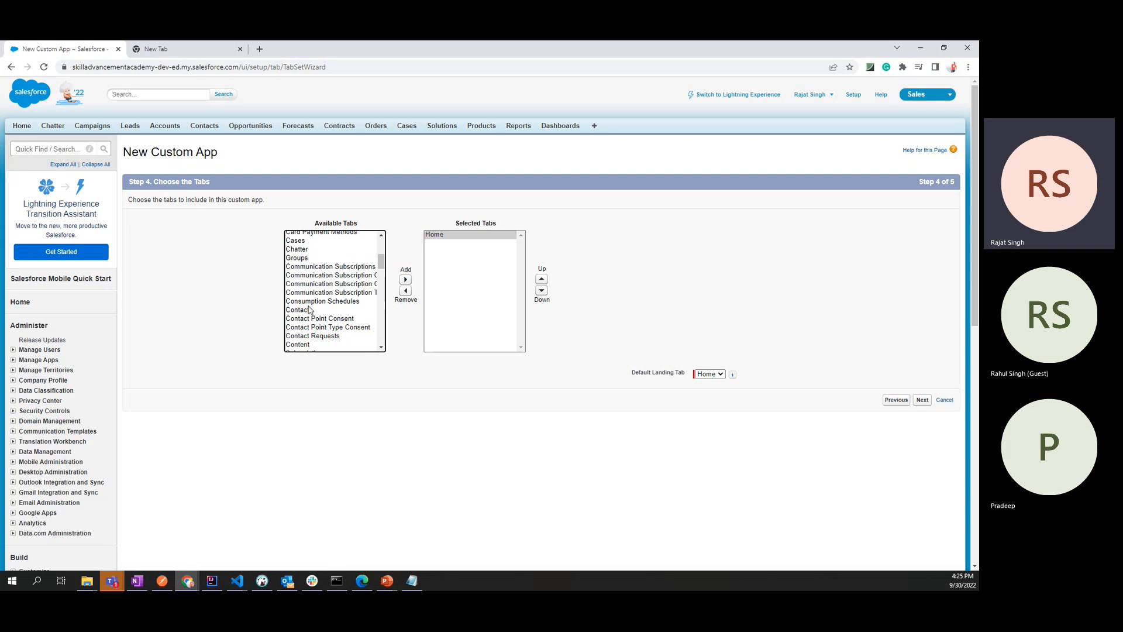
pyautogui.click(309, 251)
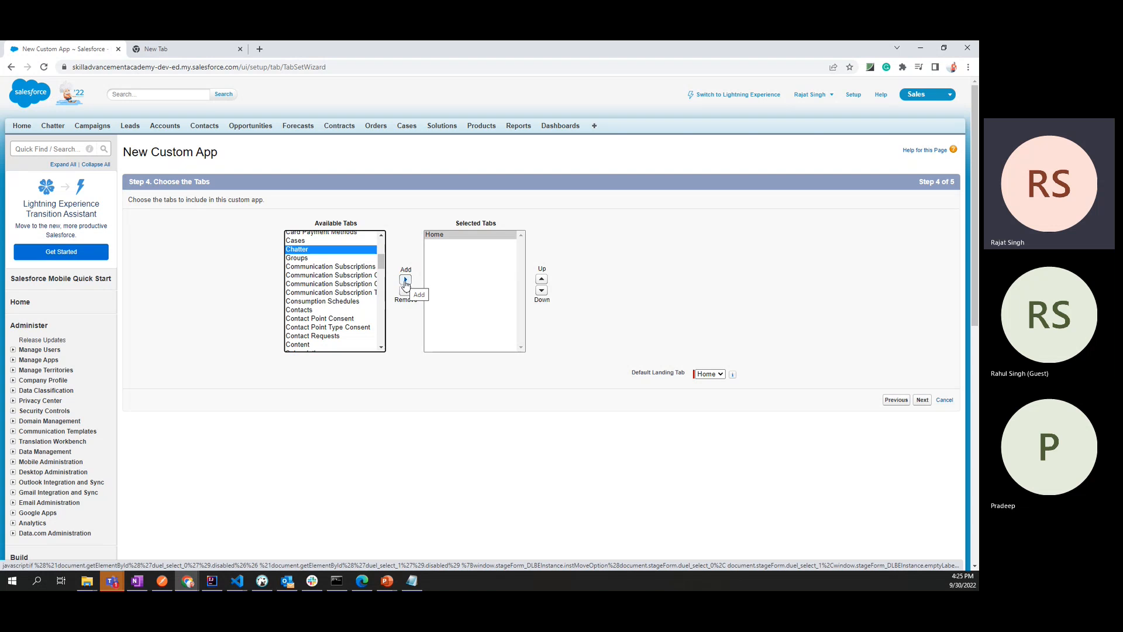
pyautogui.click(406, 281)
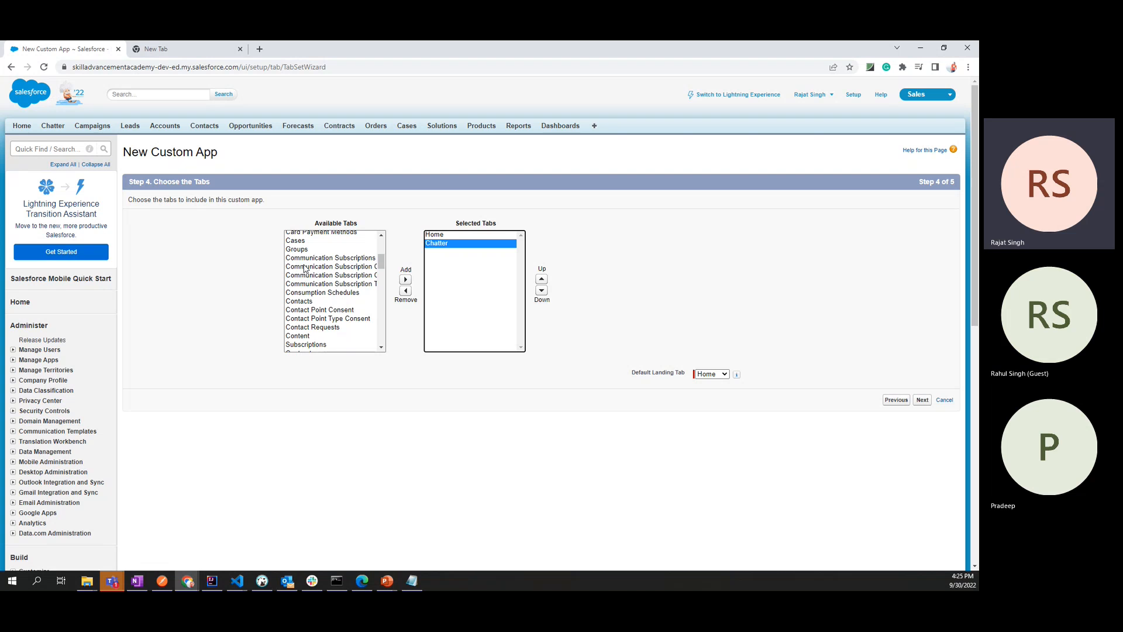
# Add Campaigns, Leads and Accounts to the selected tabs.
pyautogui.click(305, 303)
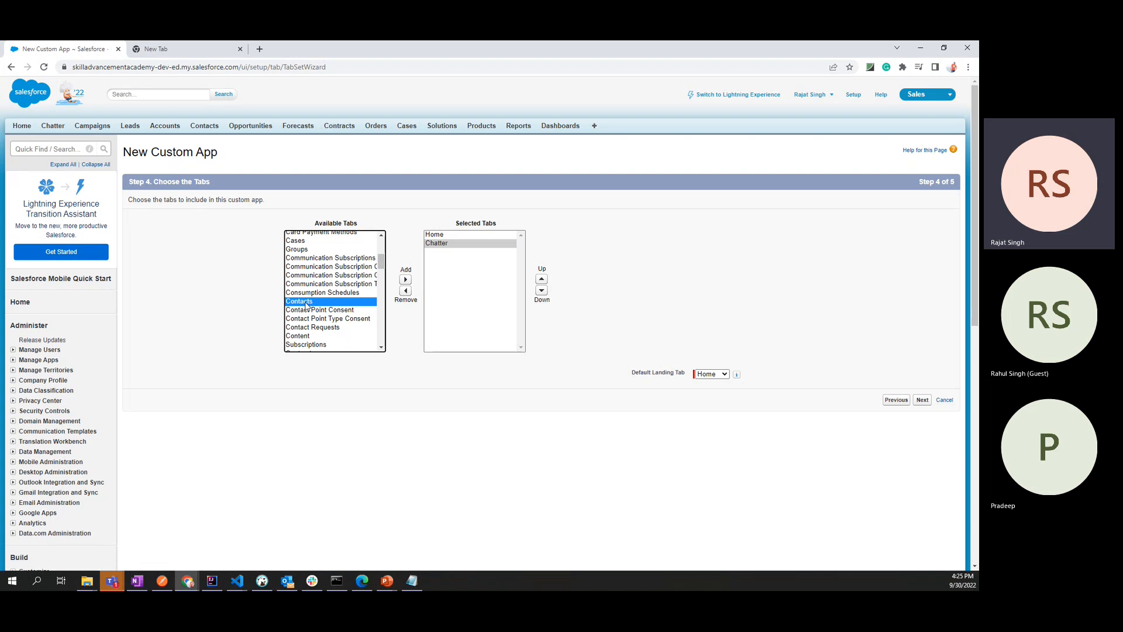
pyautogui.write('ca')
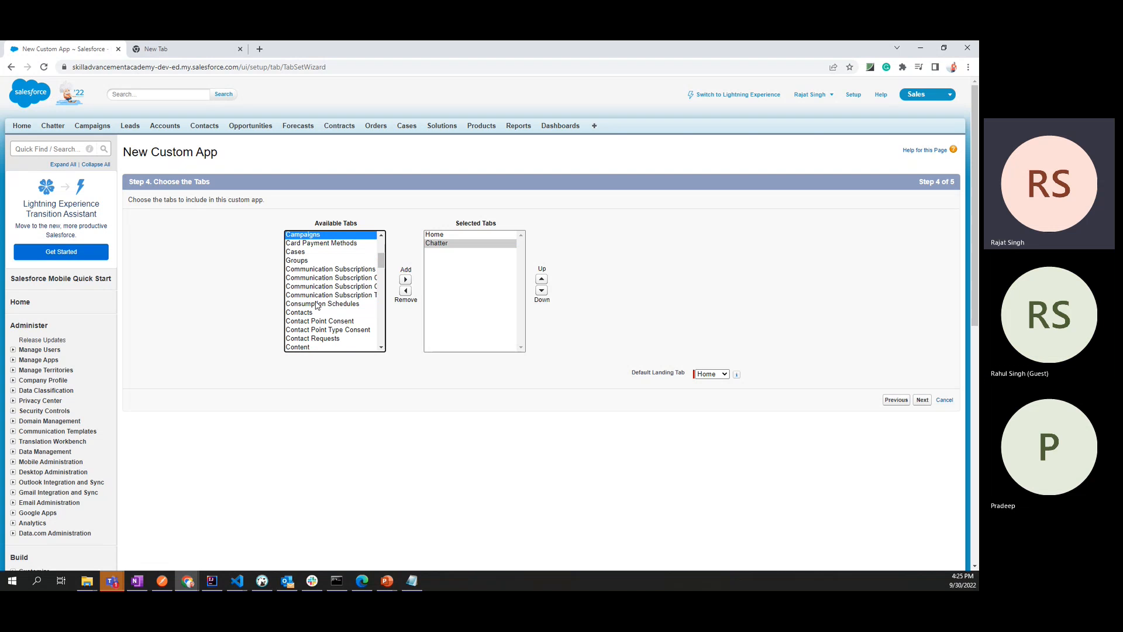
pyautogui.click(405, 280)
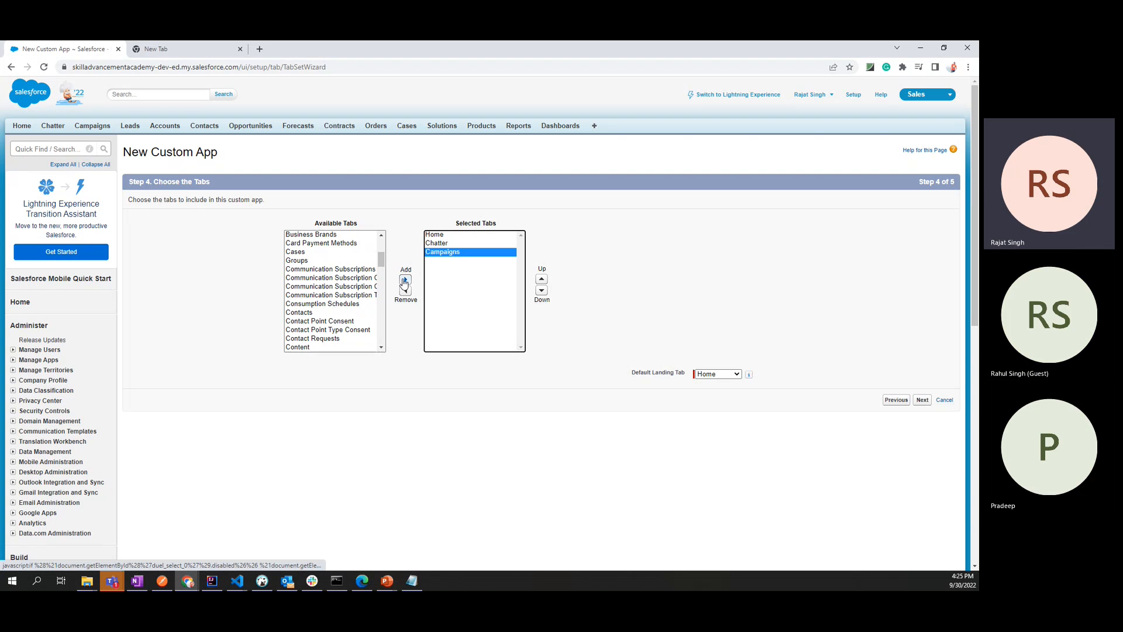
pyautogui.click(325, 279)
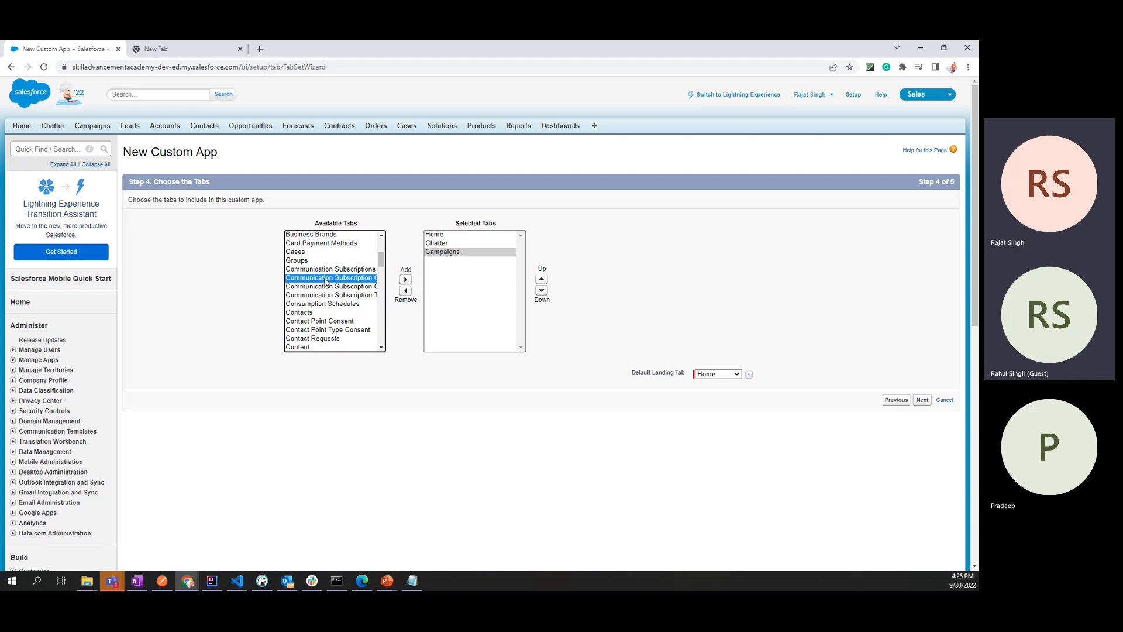
pyautogui.press('l')
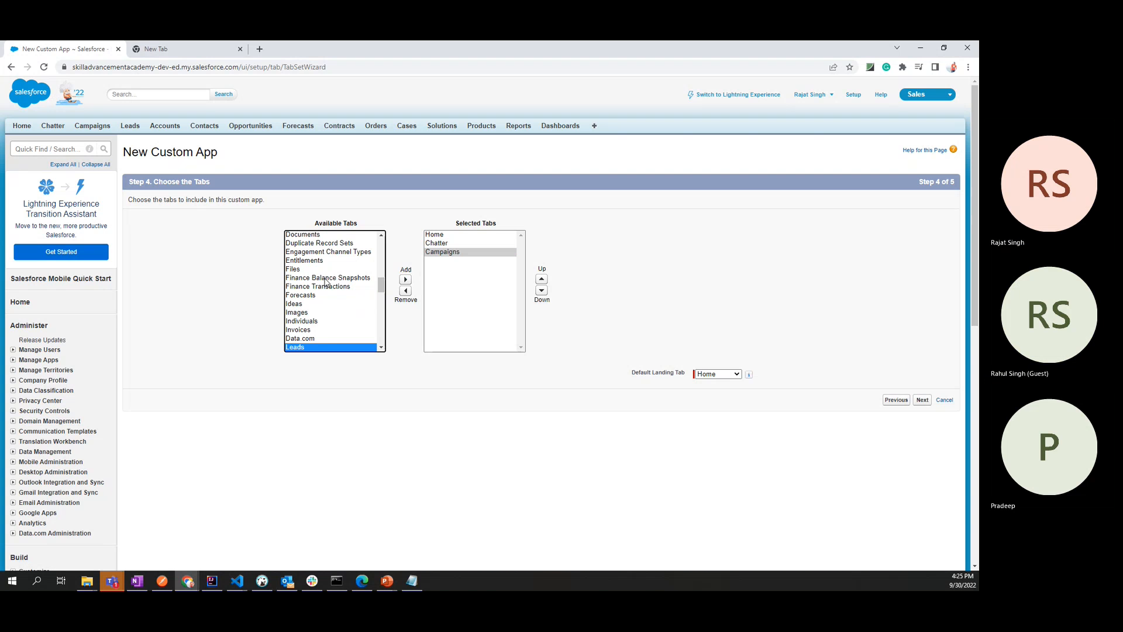
pyautogui.click(405, 280)
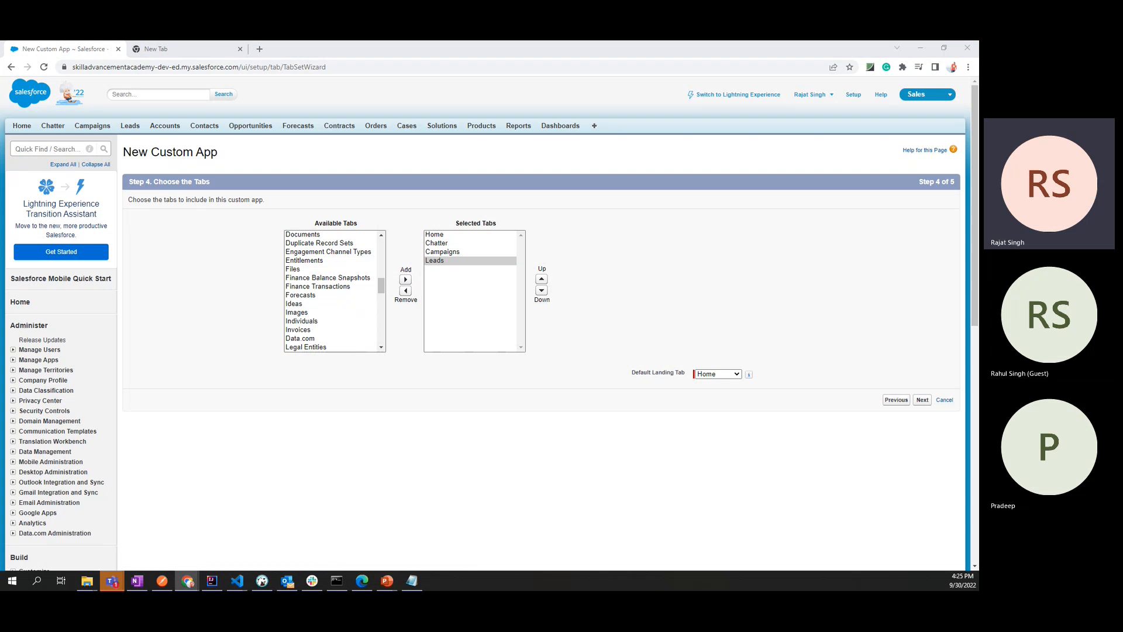
pyautogui.click(312, 315)
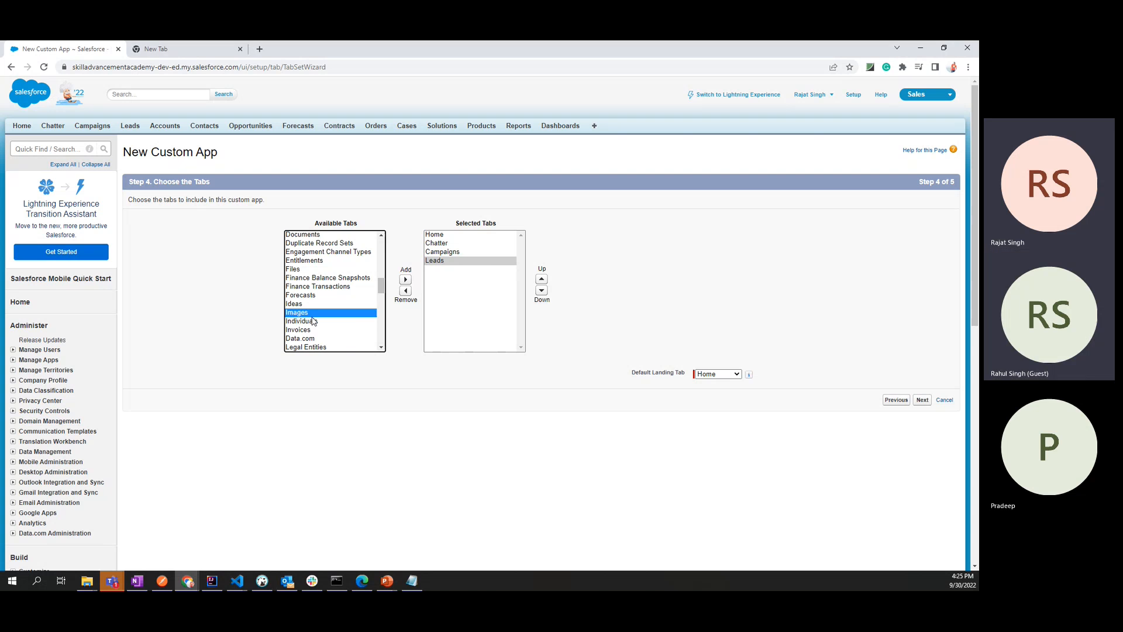
pyautogui.press('End')
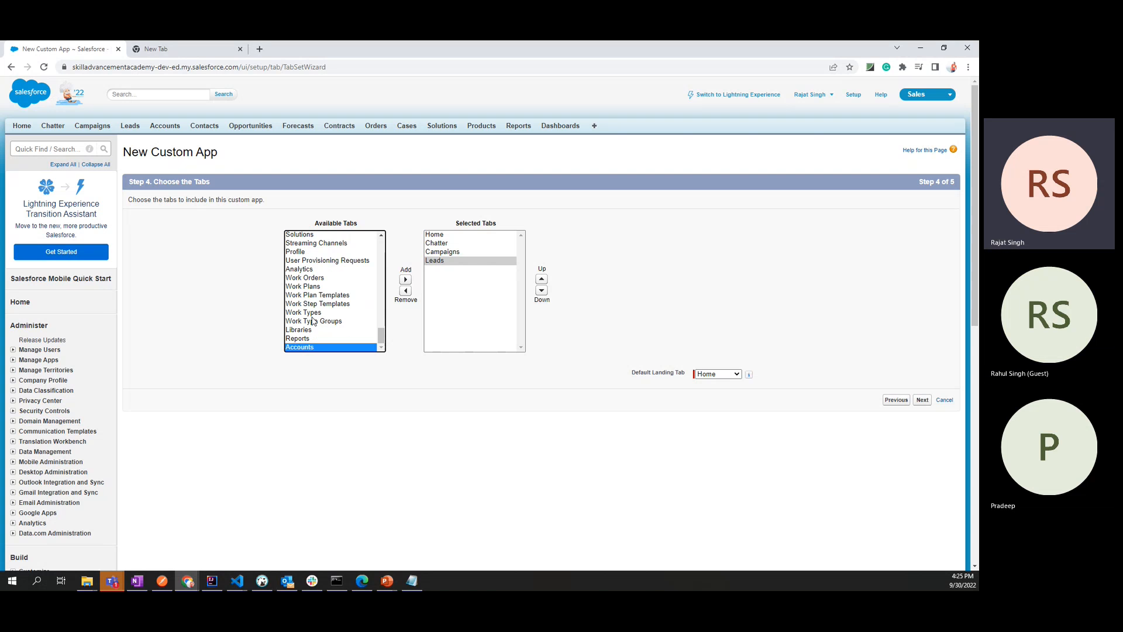
pyautogui.click(405, 279)
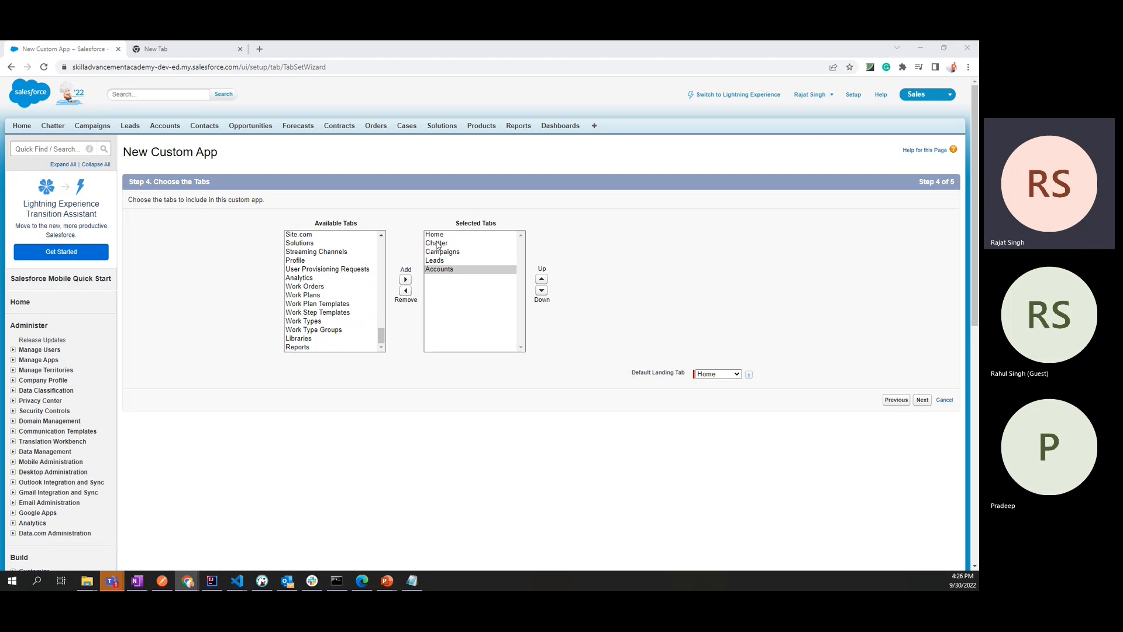
# Add Contacts and Opportunities to the selected tabs.
pyautogui.click(450, 272)
pyautogui.click(328, 287)
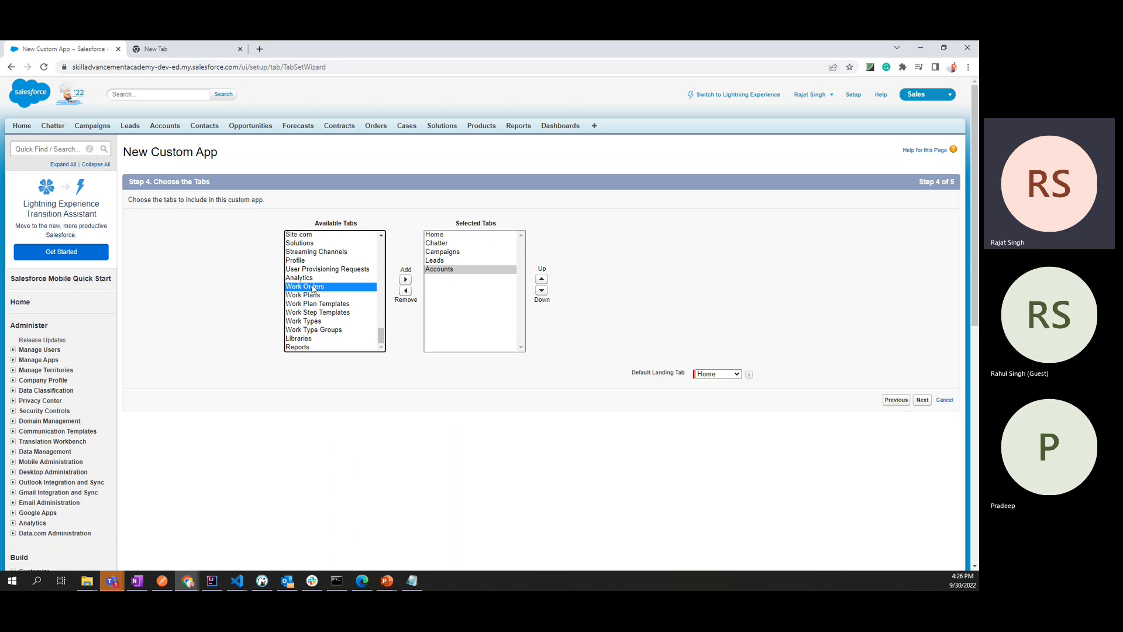
pyautogui.press('c')
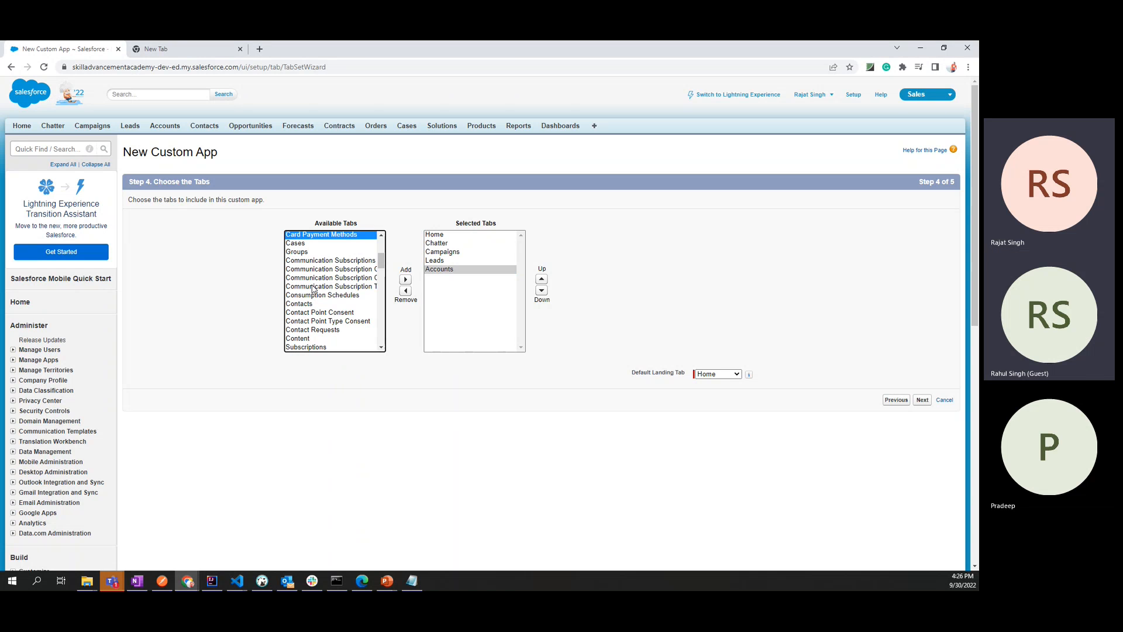
pyautogui.click(309, 306)
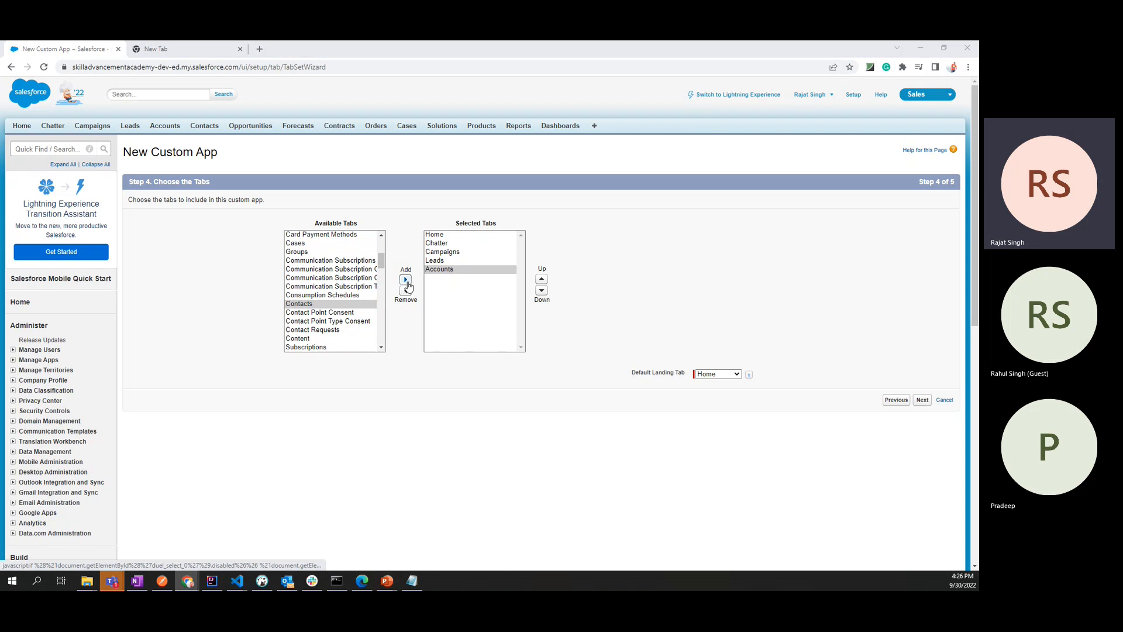
pyautogui.click(407, 285)
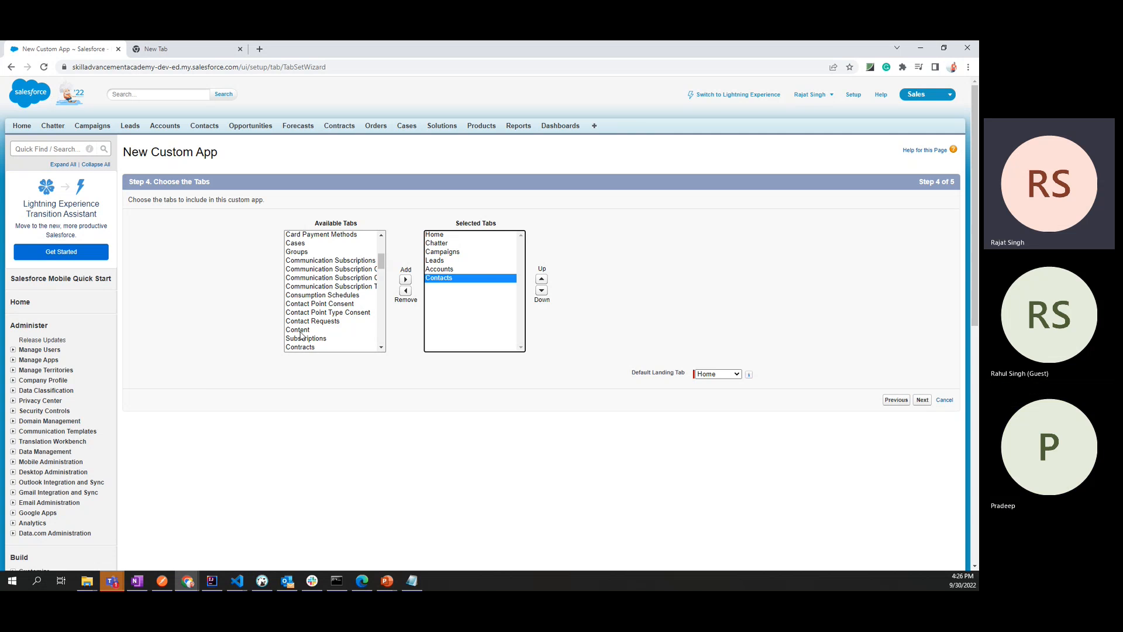
pyautogui.click(306, 315)
pyautogui.write('opp')
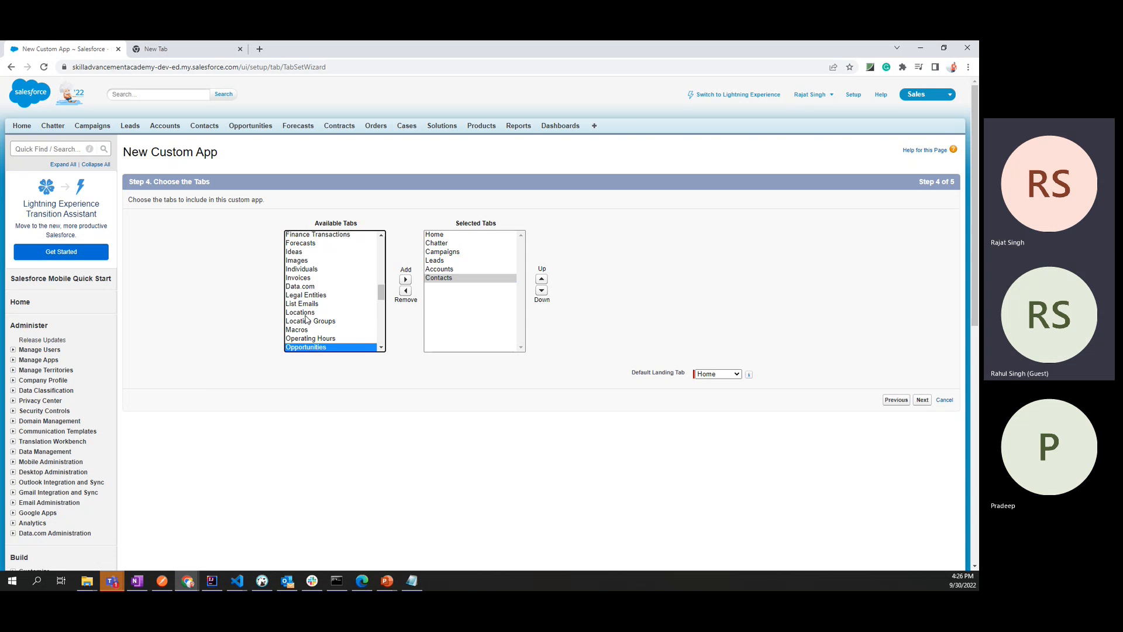
pyautogui.click(405, 279)
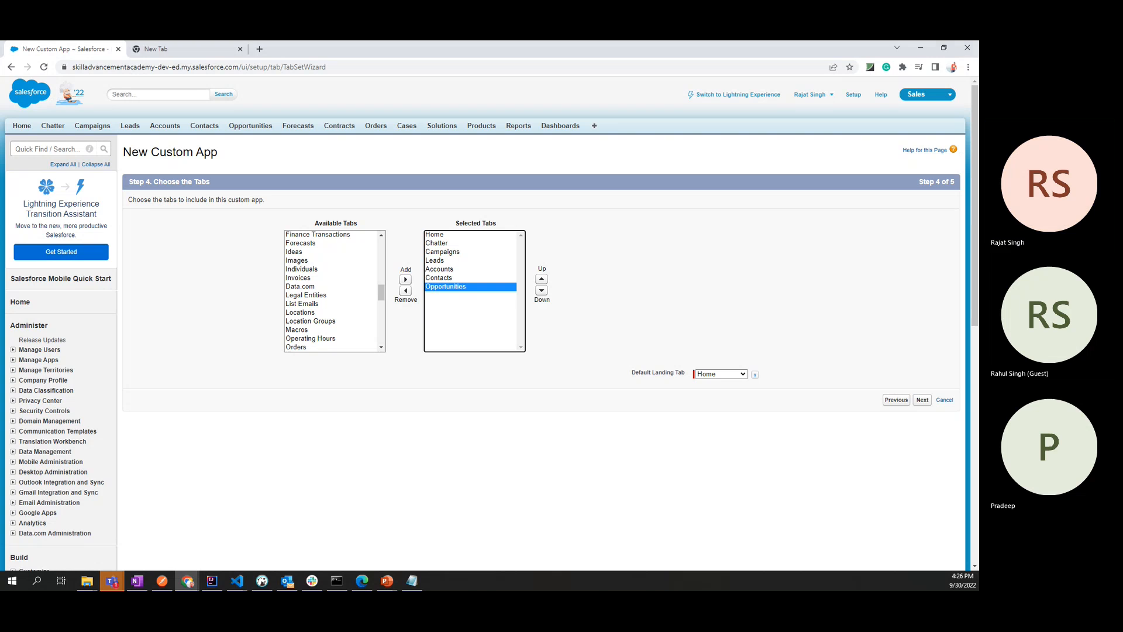
# Add Ideas, Forecasts and Contracts to the selected tabs.
pyautogui.click(309, 314)
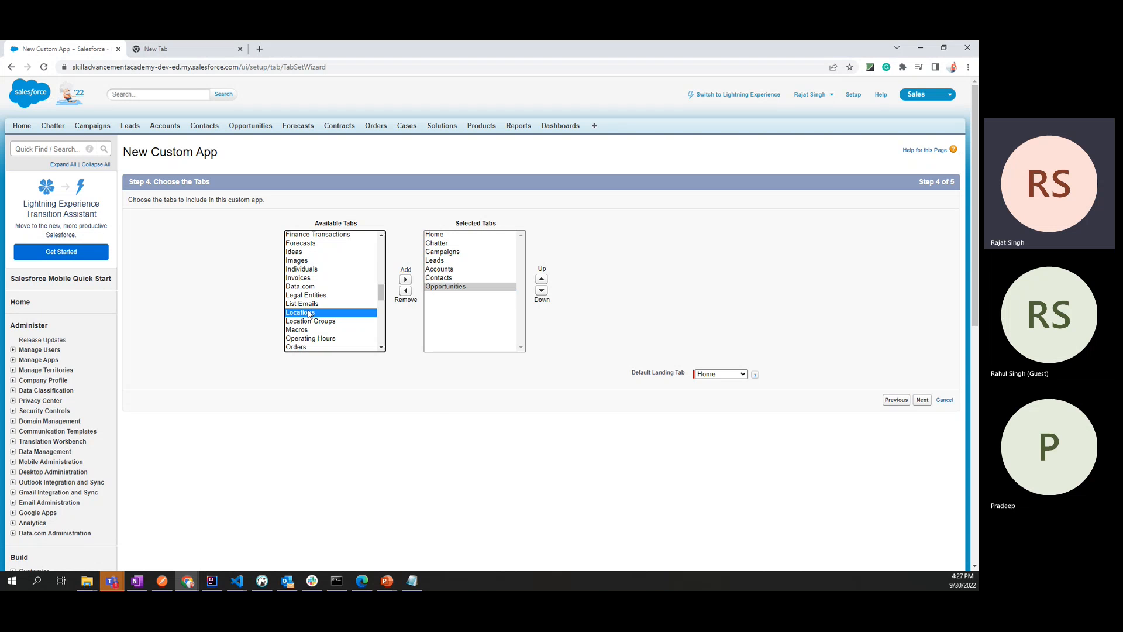
pyautogui.press('i')
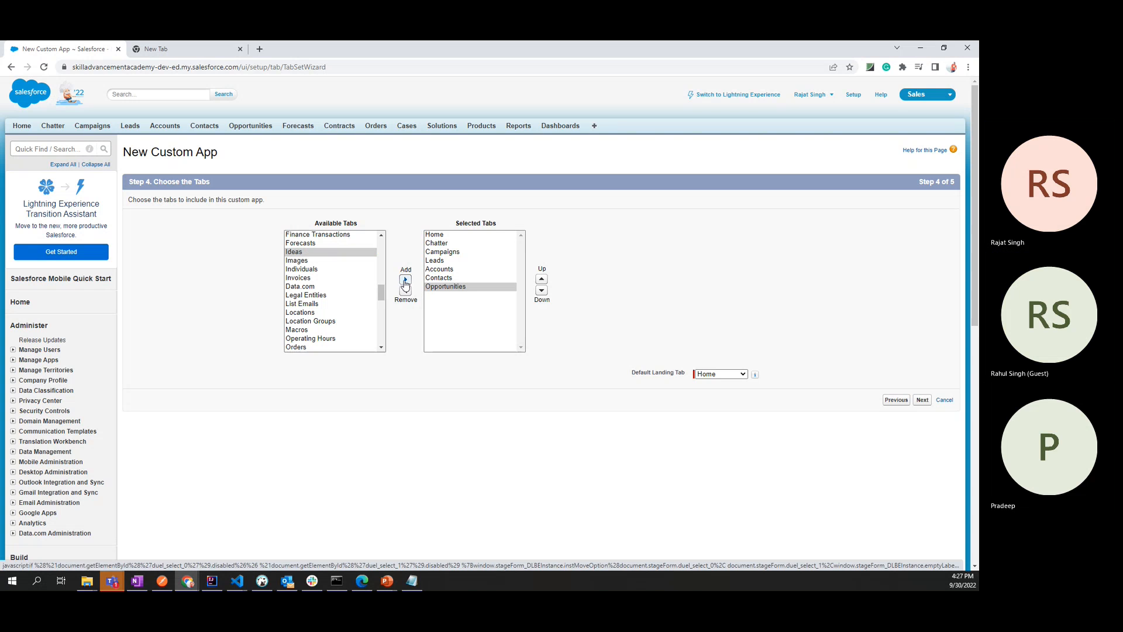
pyautogui.click(405, 281)
pyautogui.press('f')
pyautogui.press('o')
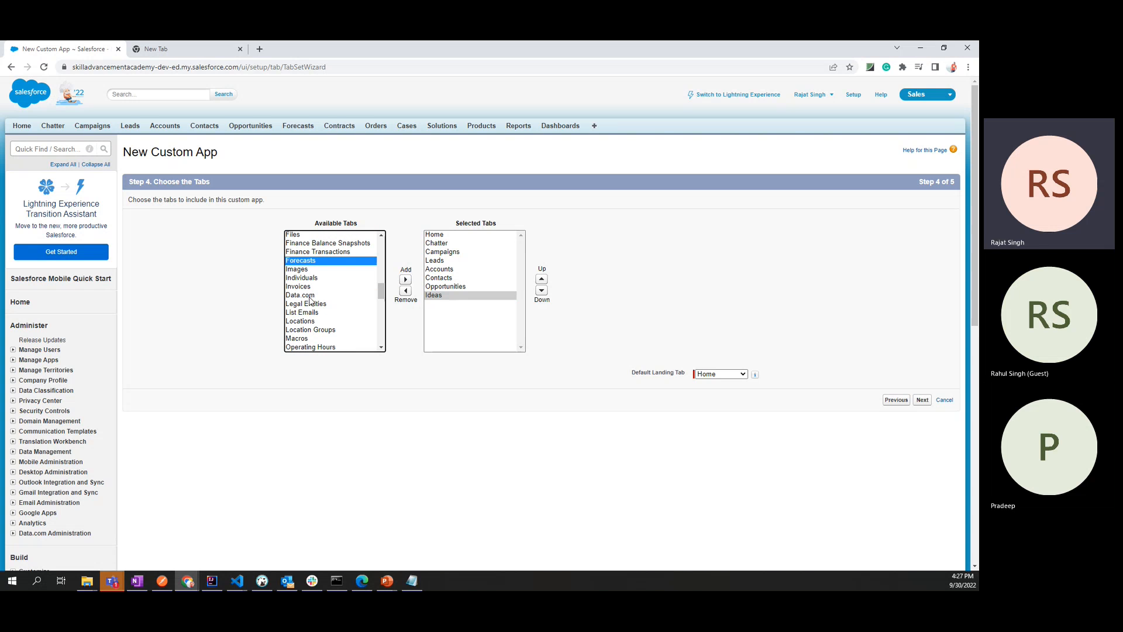
pyautogui.click(405, 281)
pyautogui.click(405, 280)
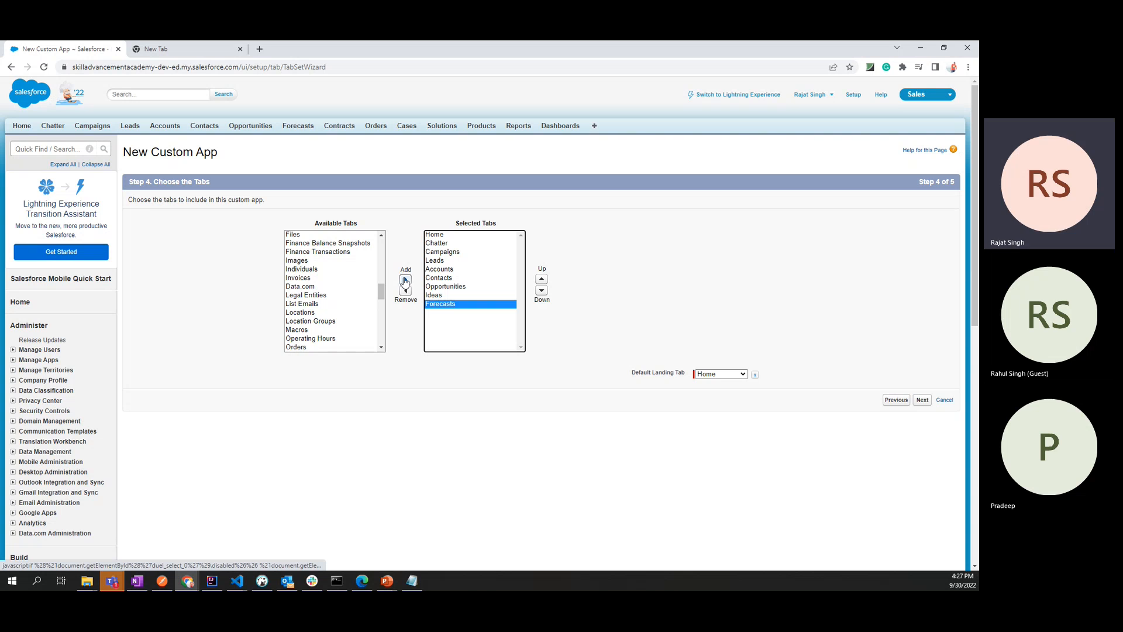
pyautogui.click(298, 298)
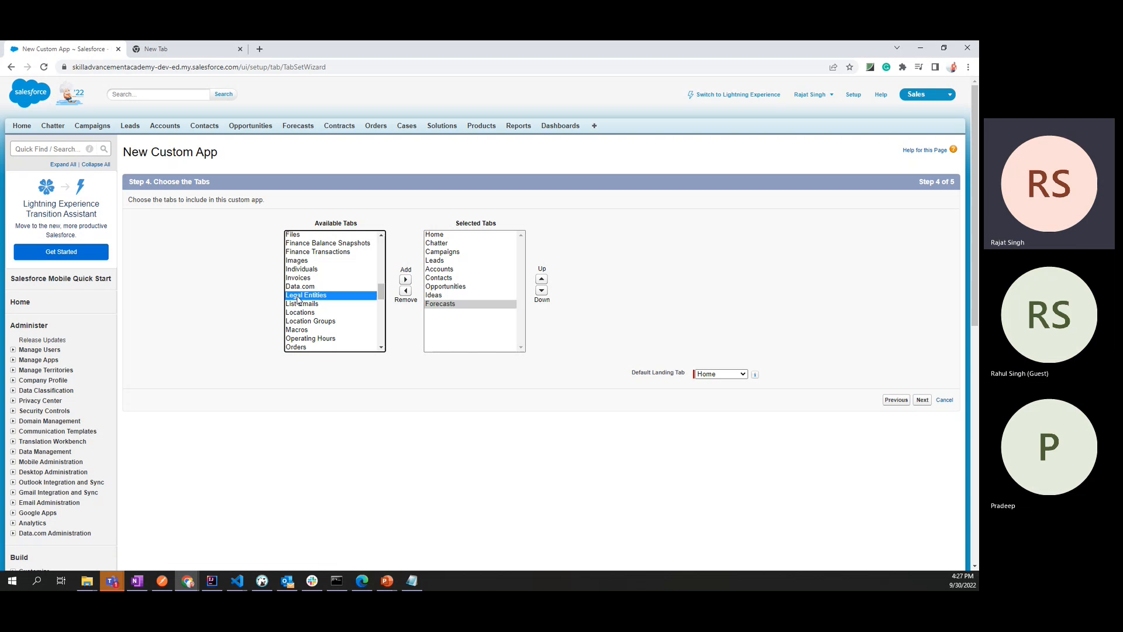
pyautogui.scroll(5, 299, 300)
pyautogui.click(298, 302)
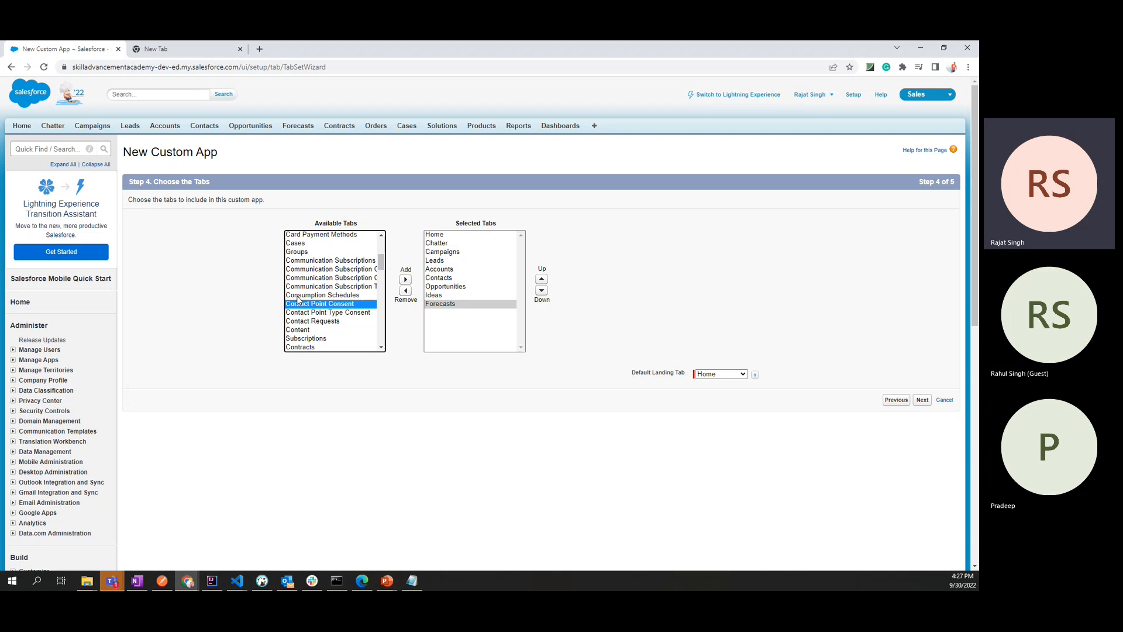
pyautogui.click(304, 348)
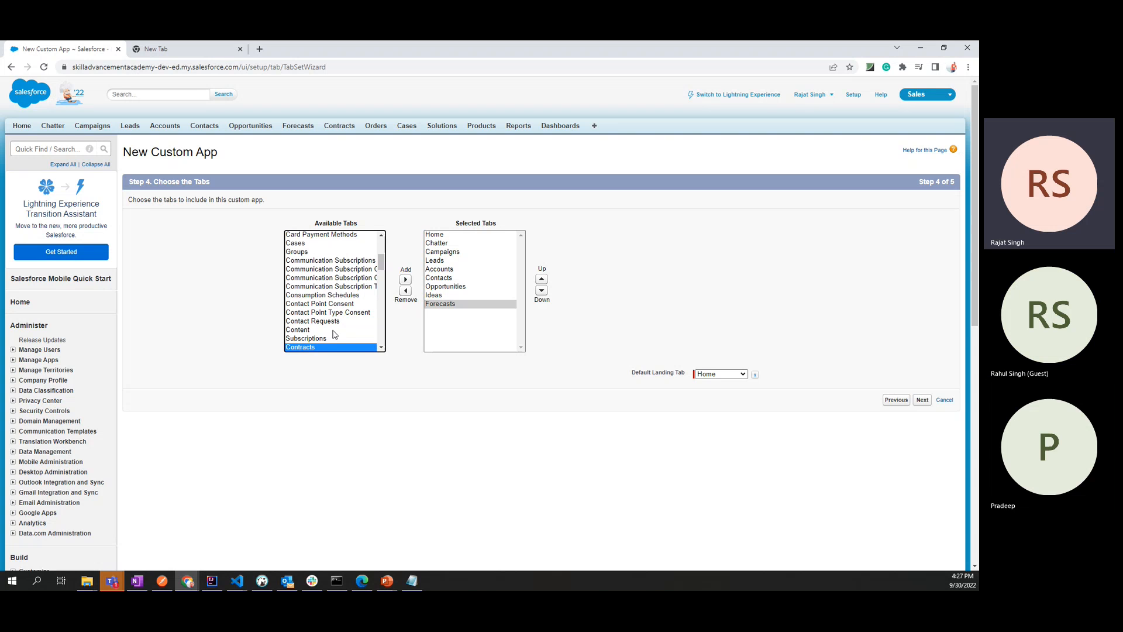
pyautogui.click(405, 280)
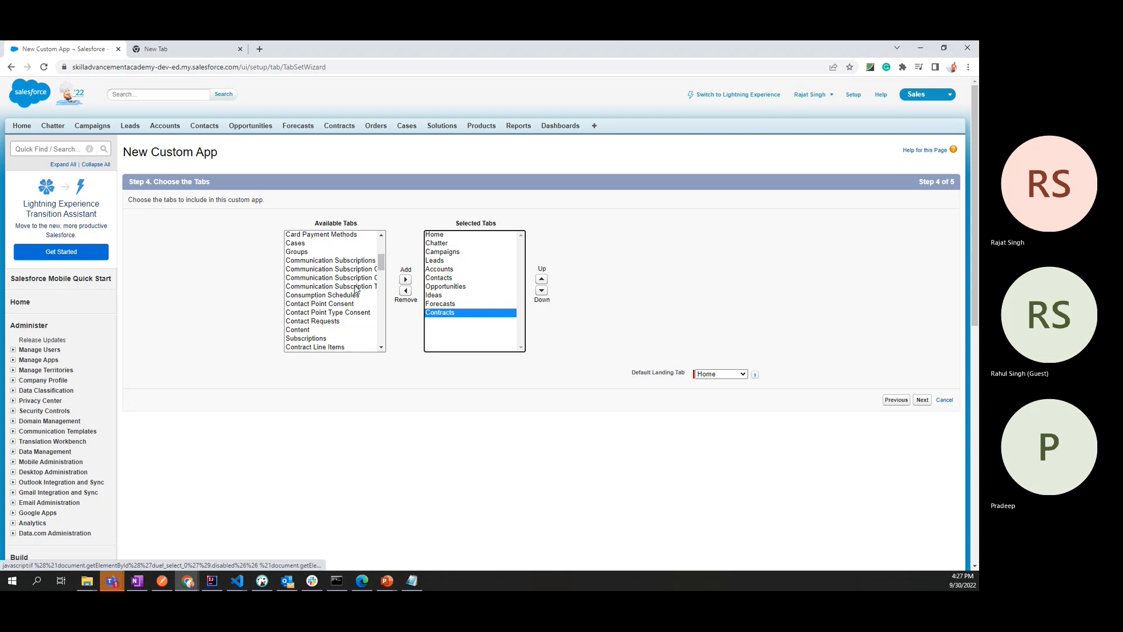
# Add Orders, Solutions, Files and People to the selected tabs.
pyautogui.click(317, 323)
pyautogui.write('or')
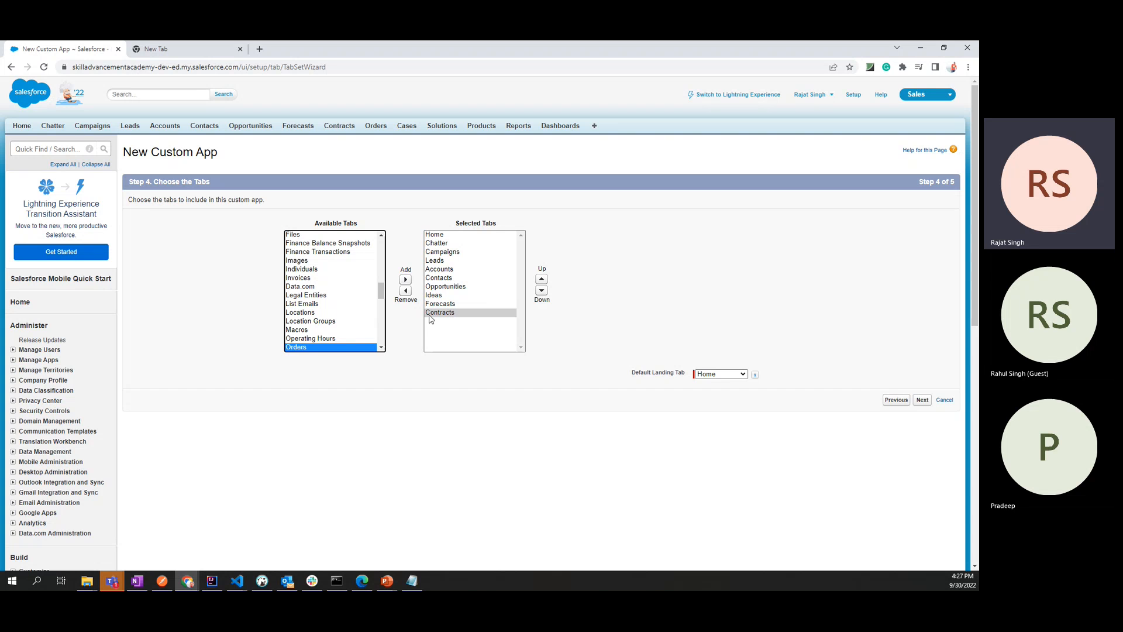
pyautogui.click(406, 281)
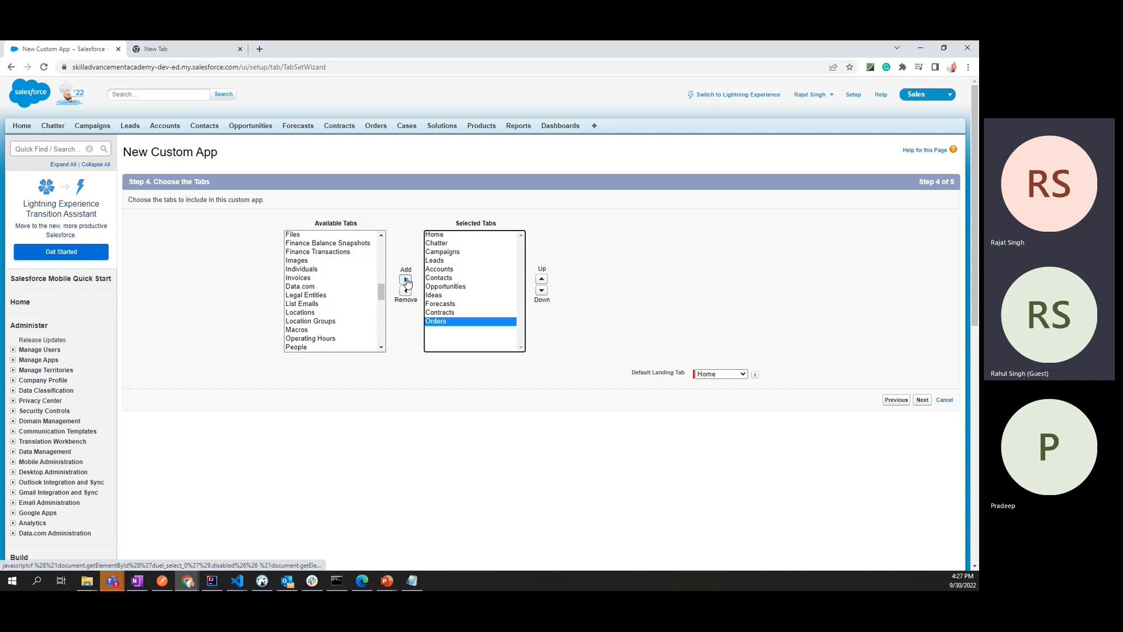
pyautogui.click(321, 304)
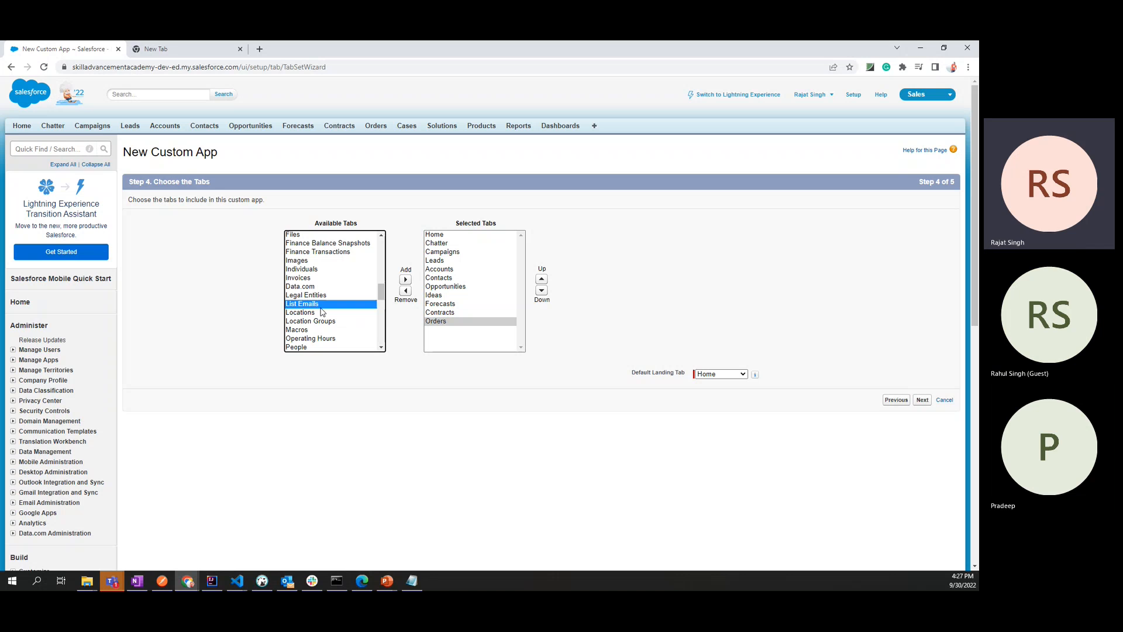
pyautogui.write('so')
pyautogui.click(406, 280)
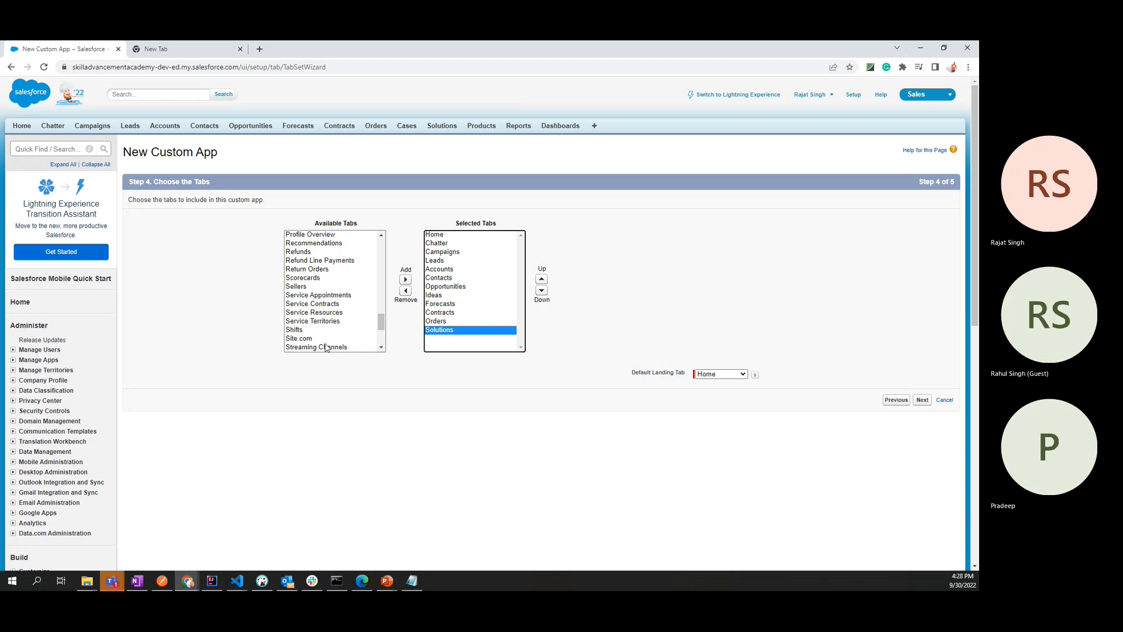
pyautogui.click(326, 347)
pyautogui.write('f')
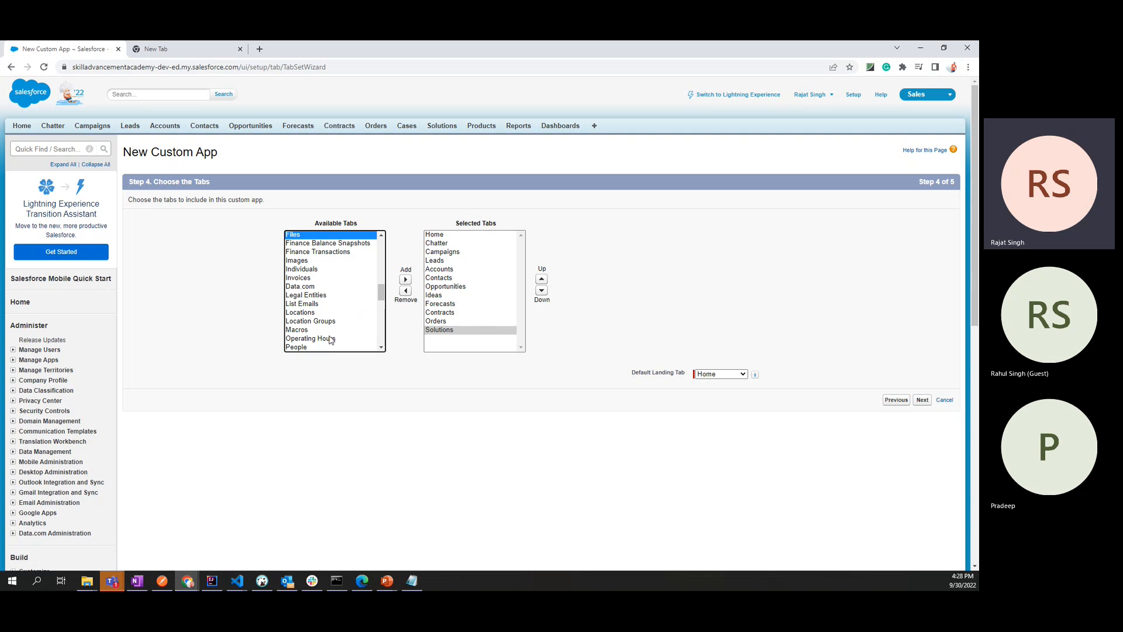
pyautogui.click(405, 280)
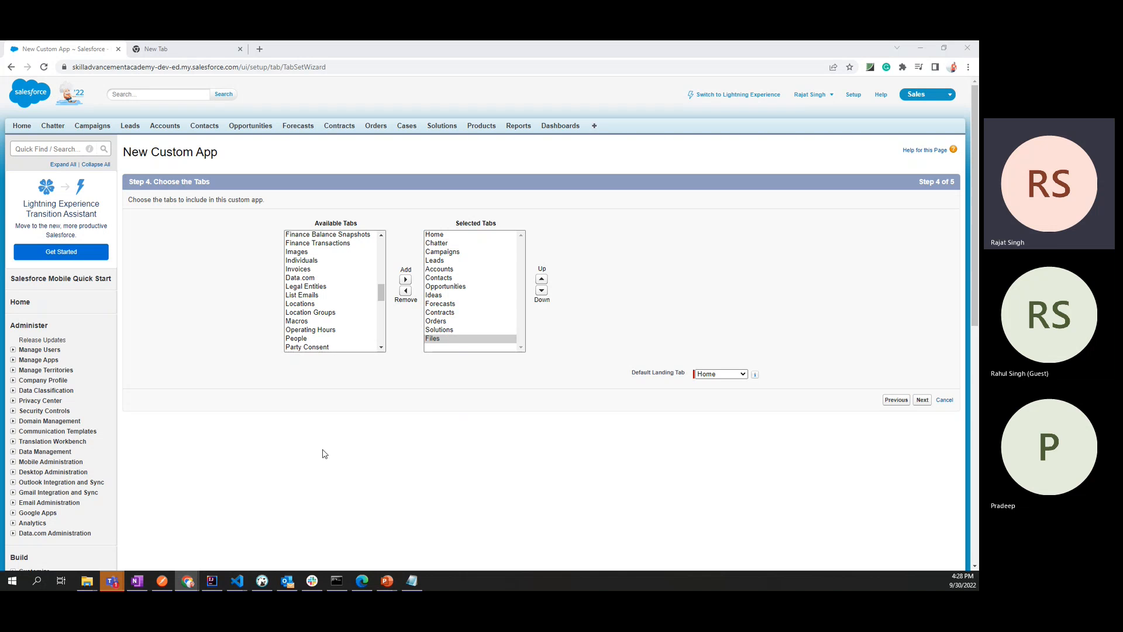
pyautogui.click(305, 297)
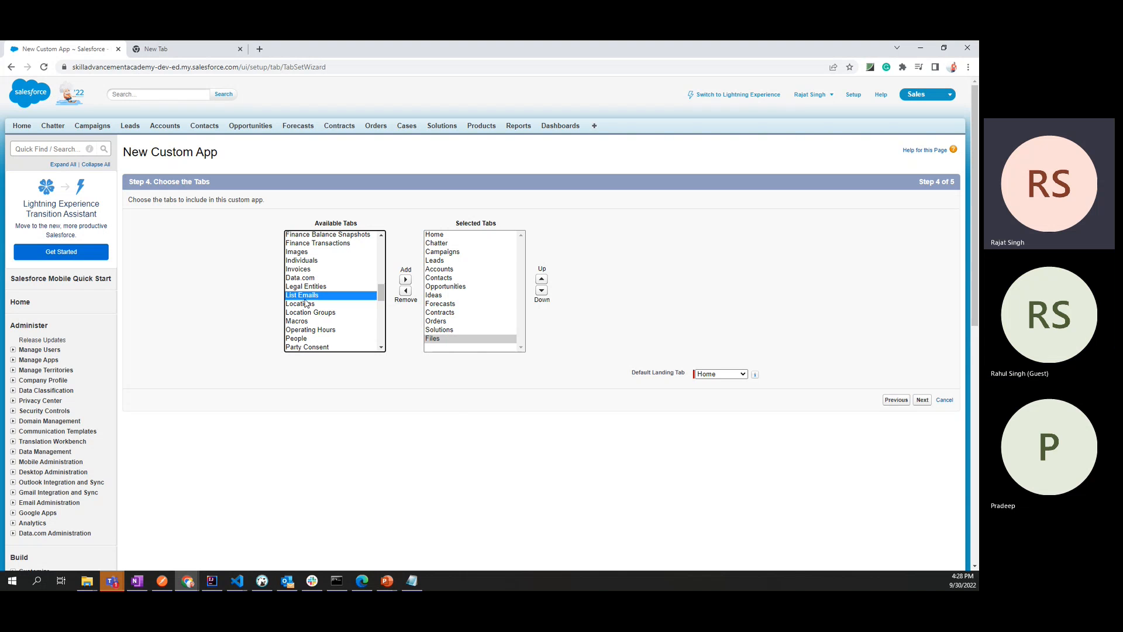
pyautogui.press('p')
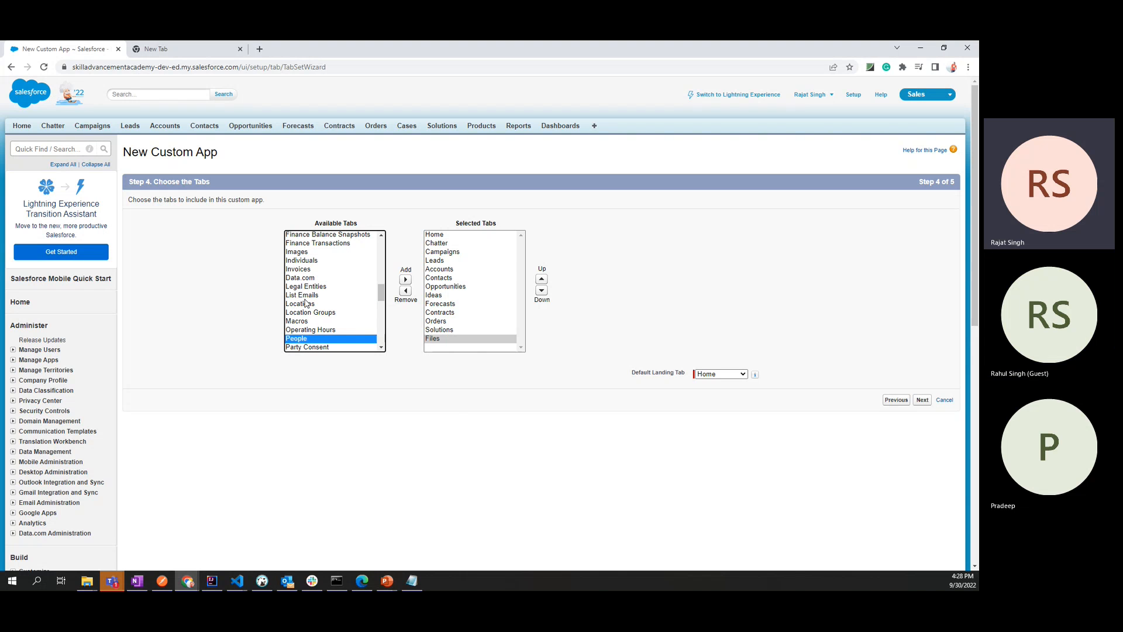
pyautogui.click(405, 280)
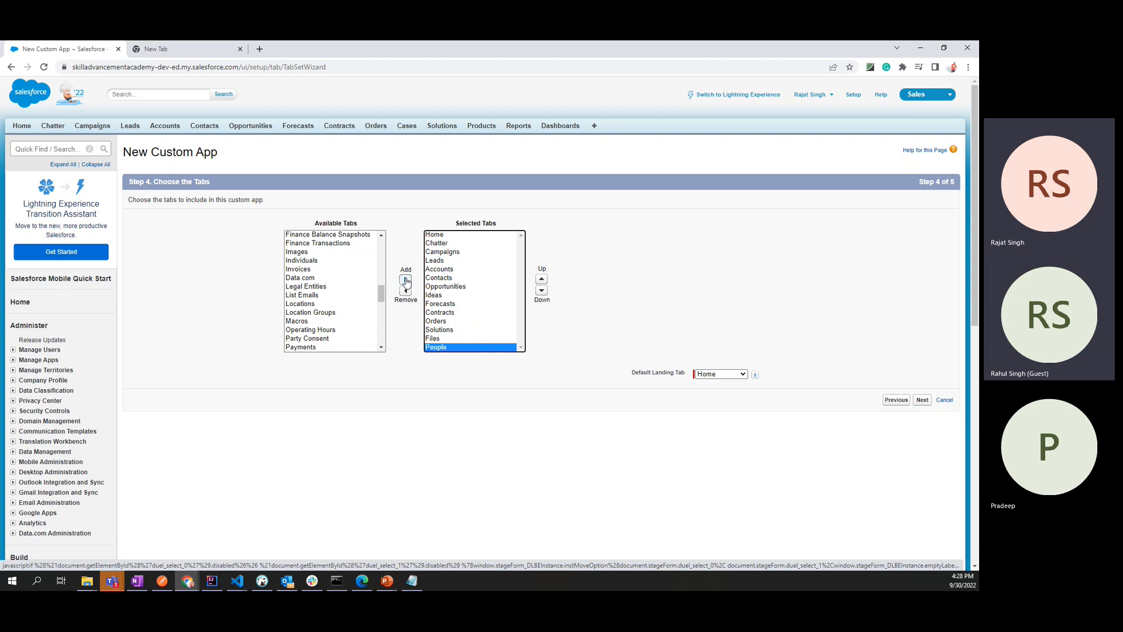
# Reorder the app's tabs so People sits directly below Chatter.
pyautogui.click(542, 279)
pyautogui.click(542, 280)
pyautogui.click(541, 279)
pyautogui.click(541, 280)
pyautogui.click(542, 281)
pyautogui.click(542, 281)
pyautogui.click(542, 280)
pyautogui.click(542, 281)
pyautogui.click(542, 281)
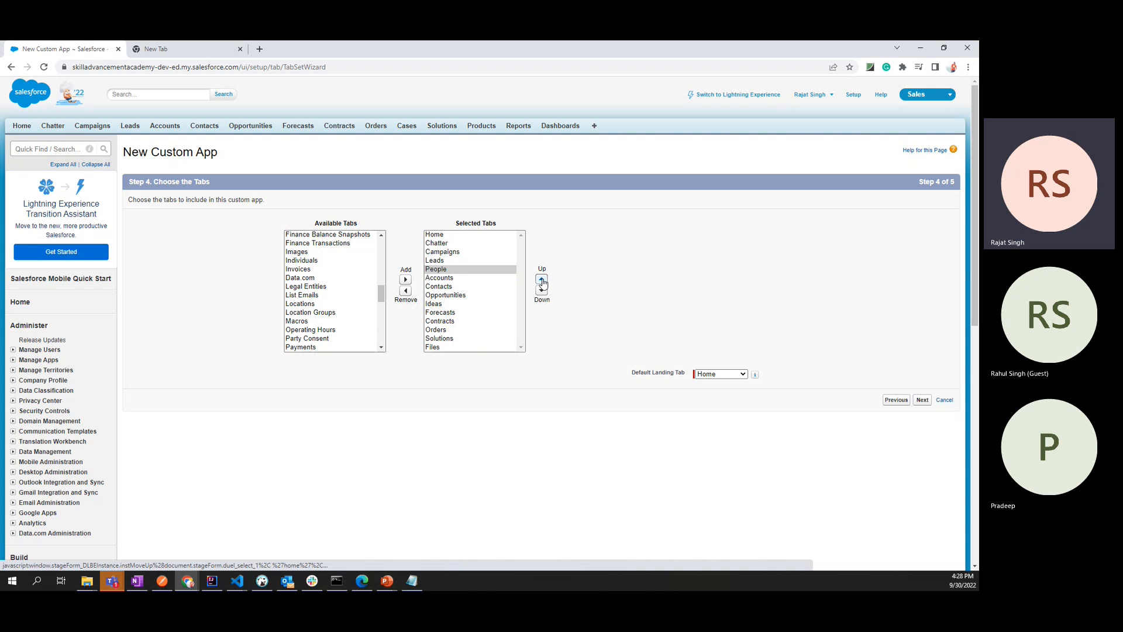
pyautogui.click(542, 281)
pyautogui.click(542, 281)
pyautogui.click(541, 281)
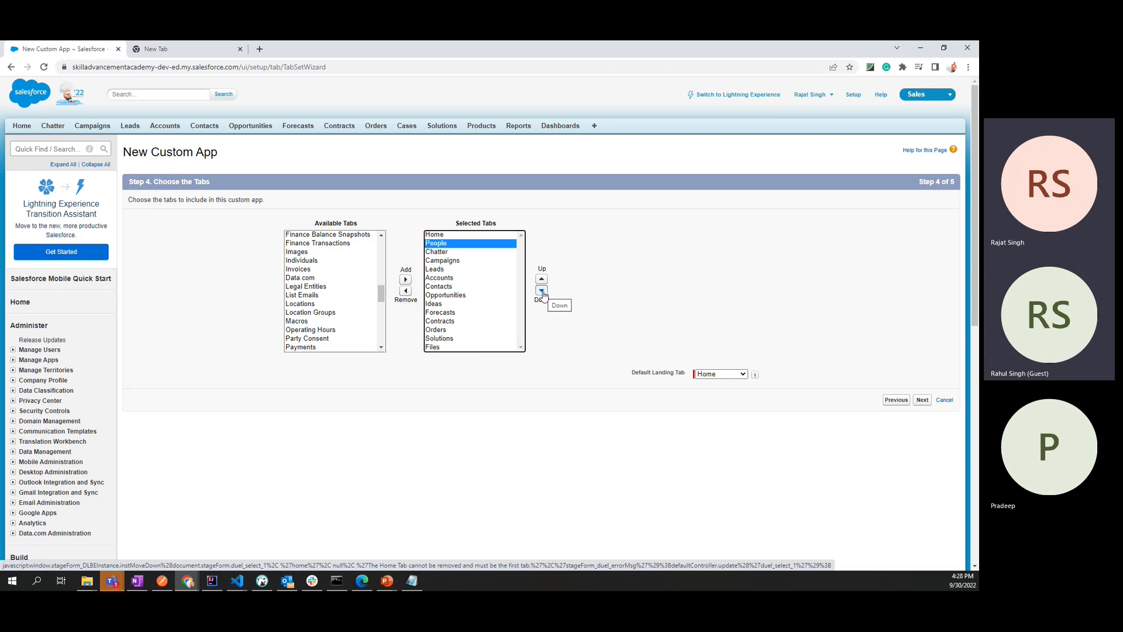
pyautogui.click(542, 291)
pyautogui.click(555, 331)
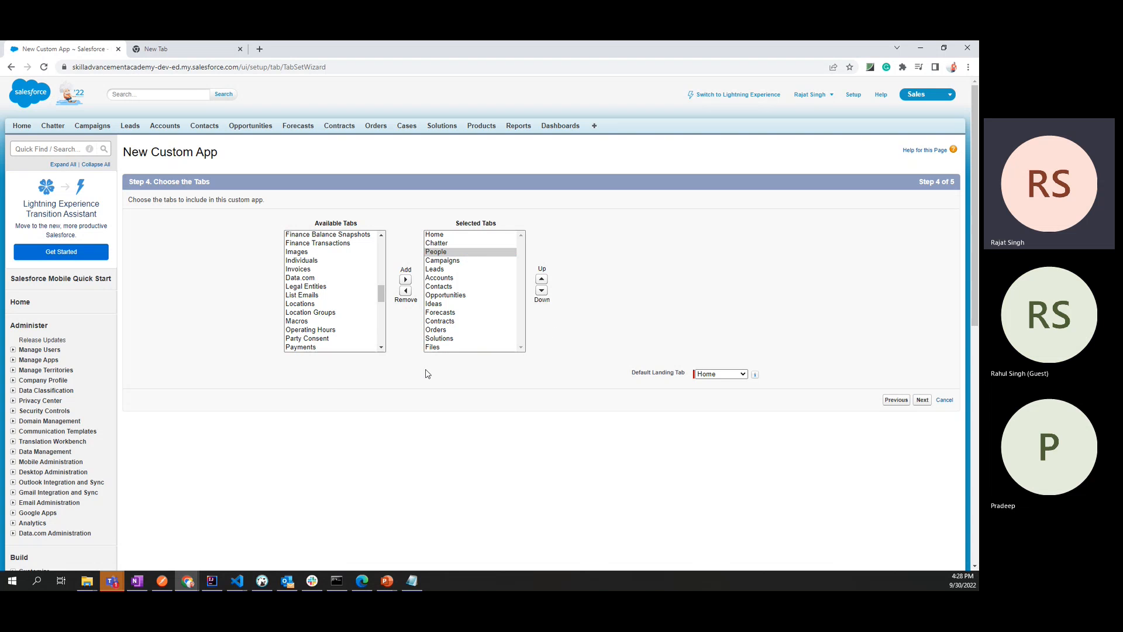
# Remove Files from the app's tabs and add Reports.
pyautogui.click(433, 347)
pyautogui.click(405, 292)
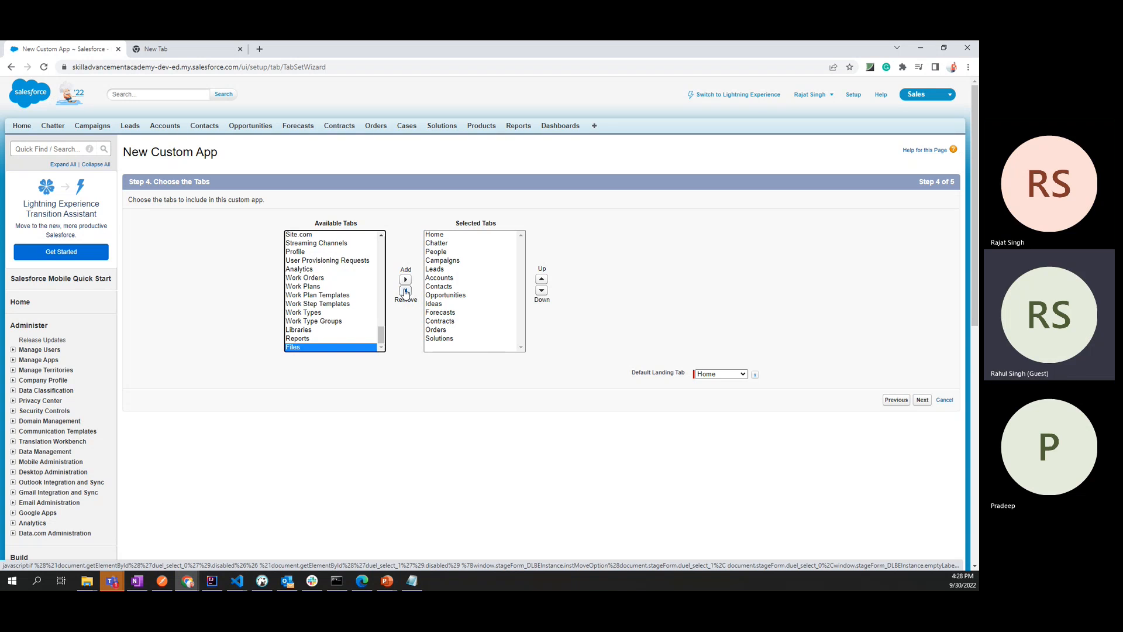
pyautogui.click(313, 305)
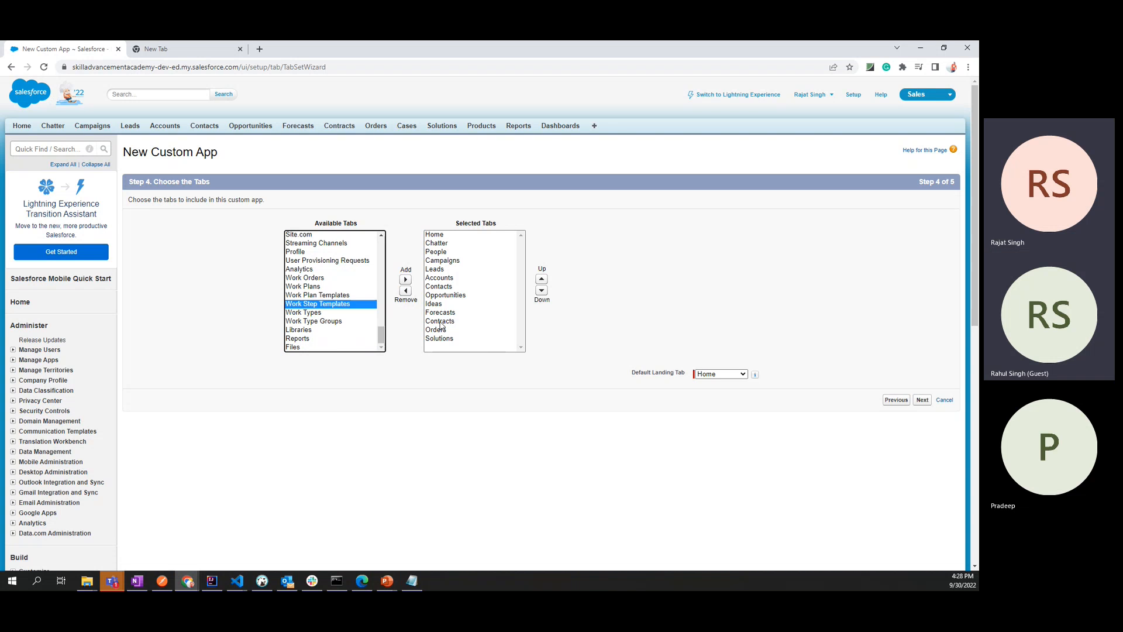
pyautogui.click(323, 272)
pyautogui.press('r')
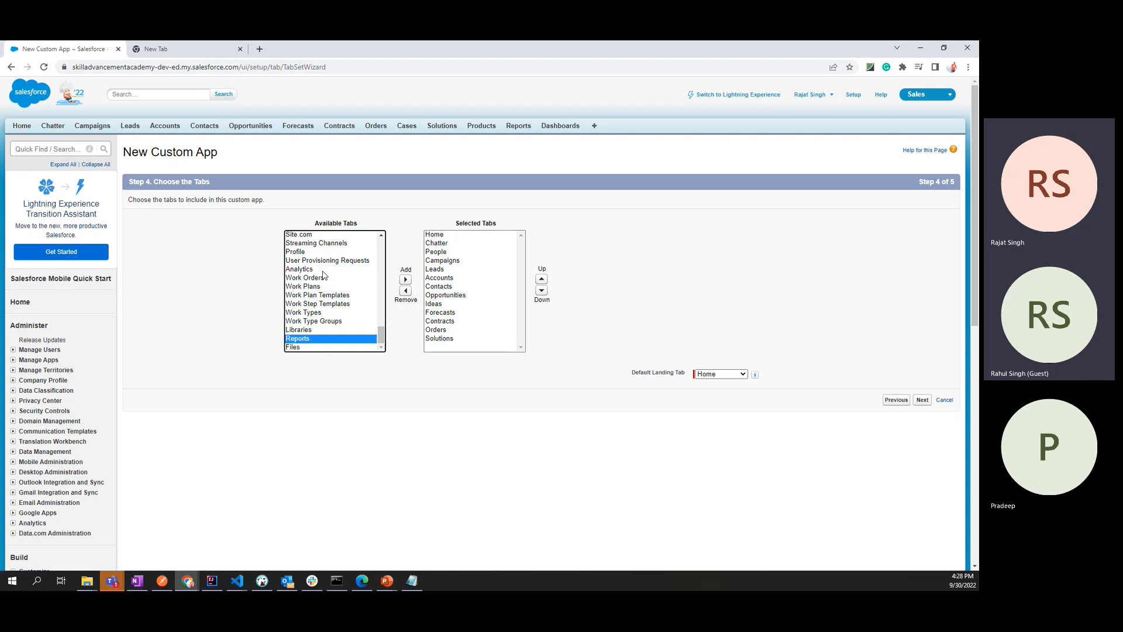
pyautogui.click(406, 280)
# Remove Solutions from the app's tabs and continue to profile assignment.
pyautogui.click(448, 339)
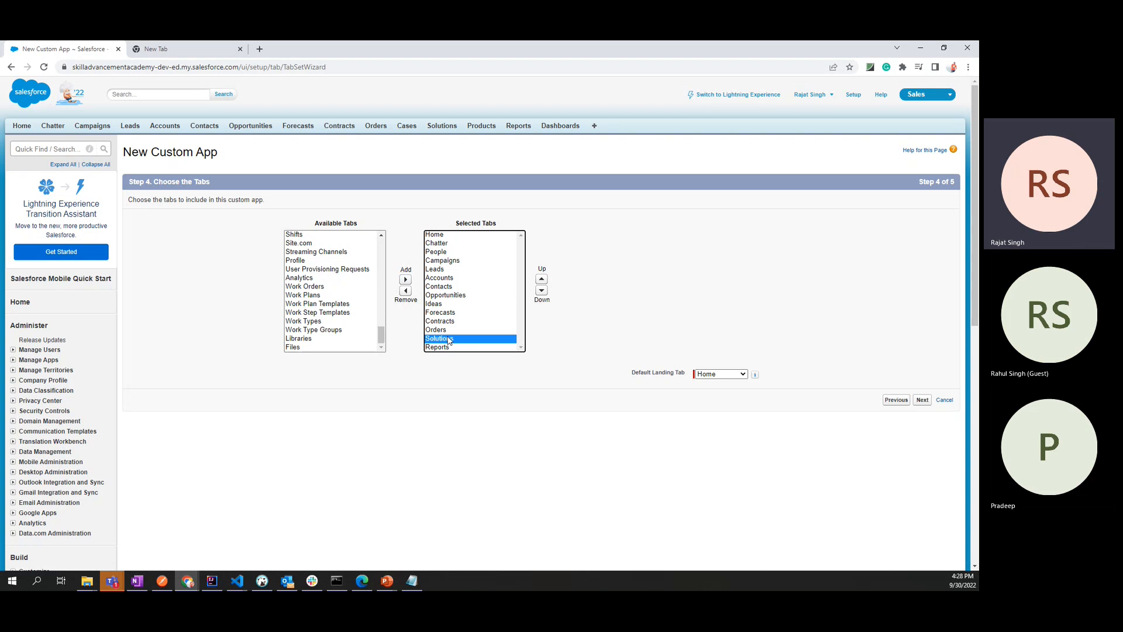
pyautogui.moveTo(447, 339); pyautogui.dragTo(441, 326)
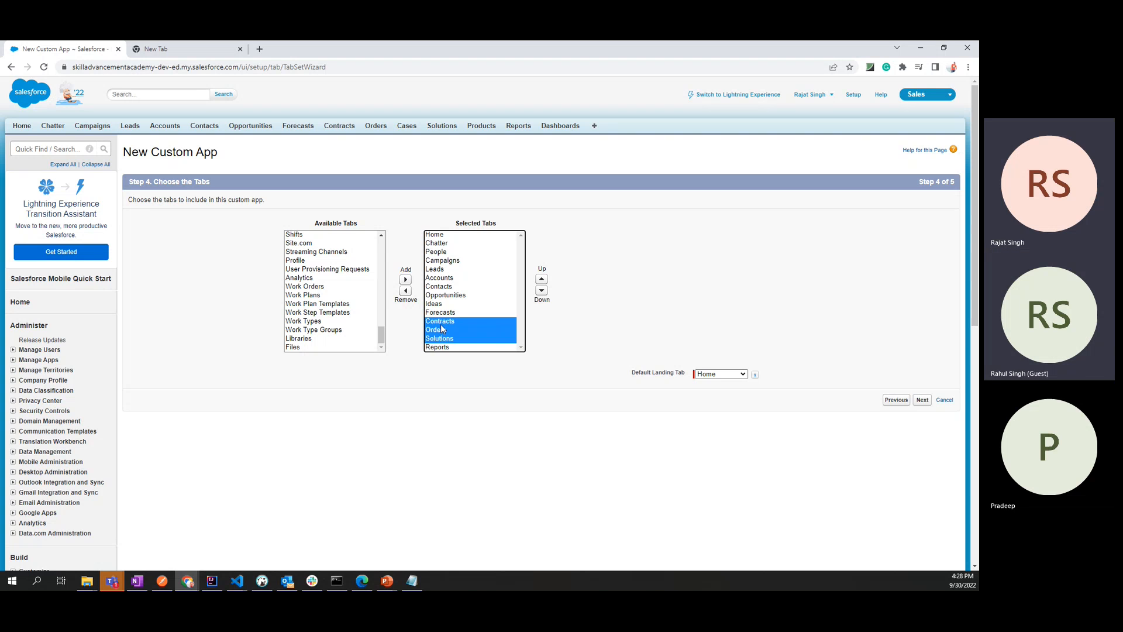
pyautogui.click(446, 340)
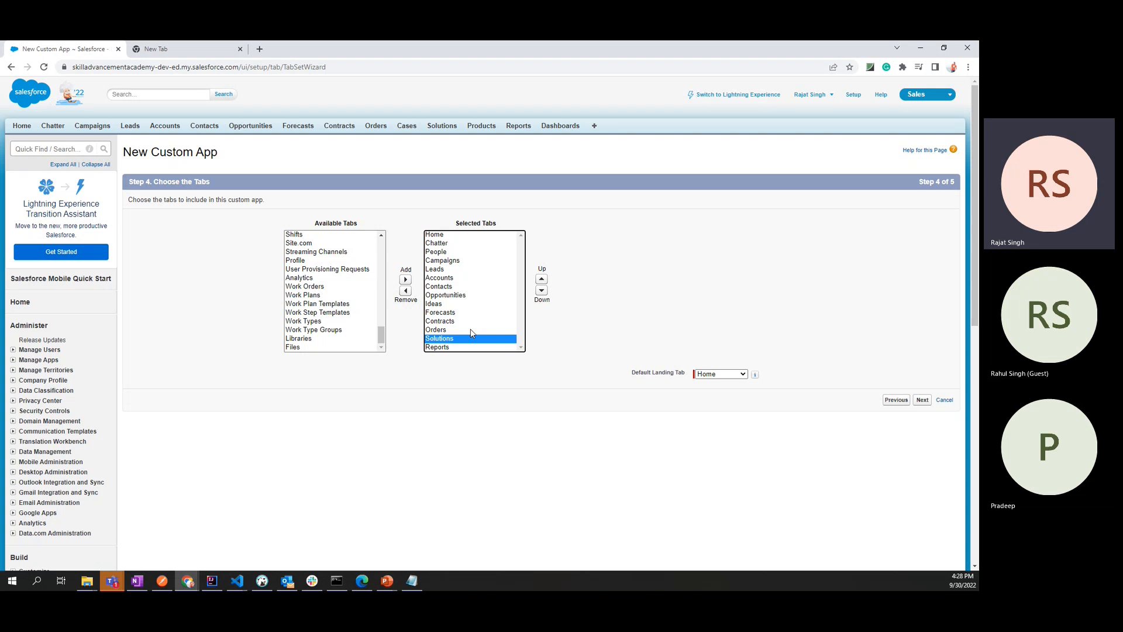
pyautogui.click(406, 291)
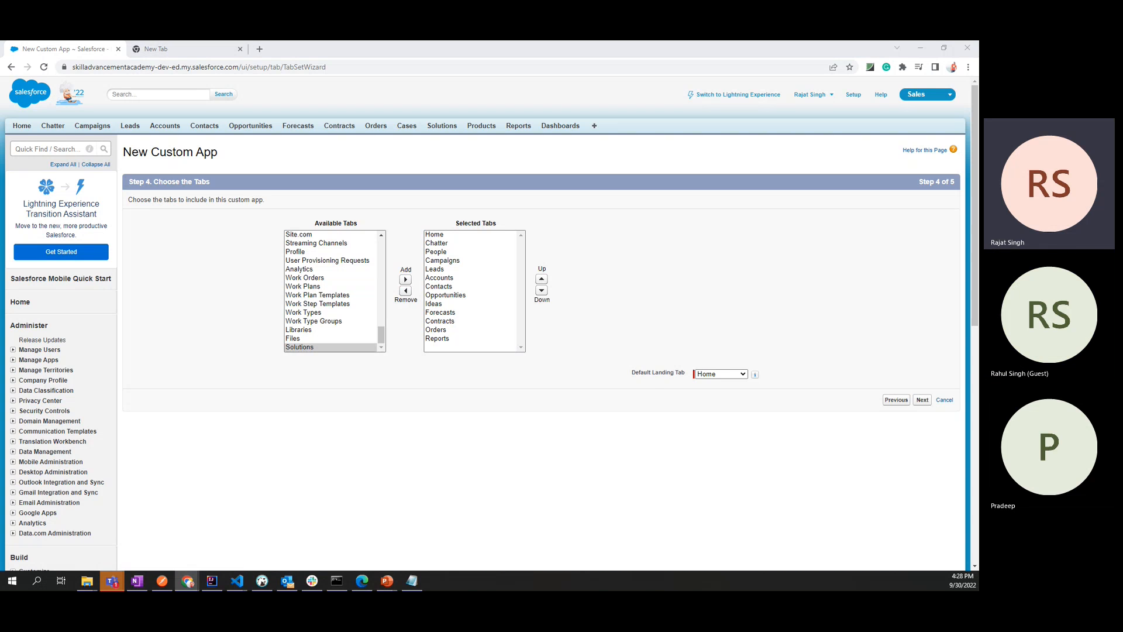
pyautogui.click(923, 401)
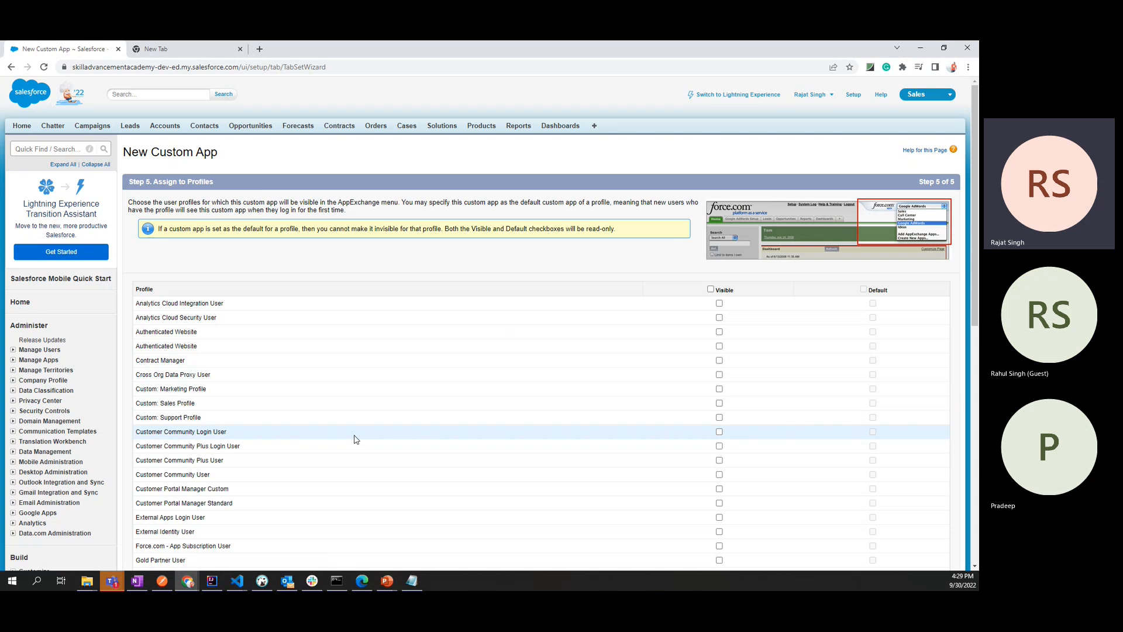
# Make the app visible to the System Administrator profile and save it.
pyautogui.scroll(-5, 355, 440)
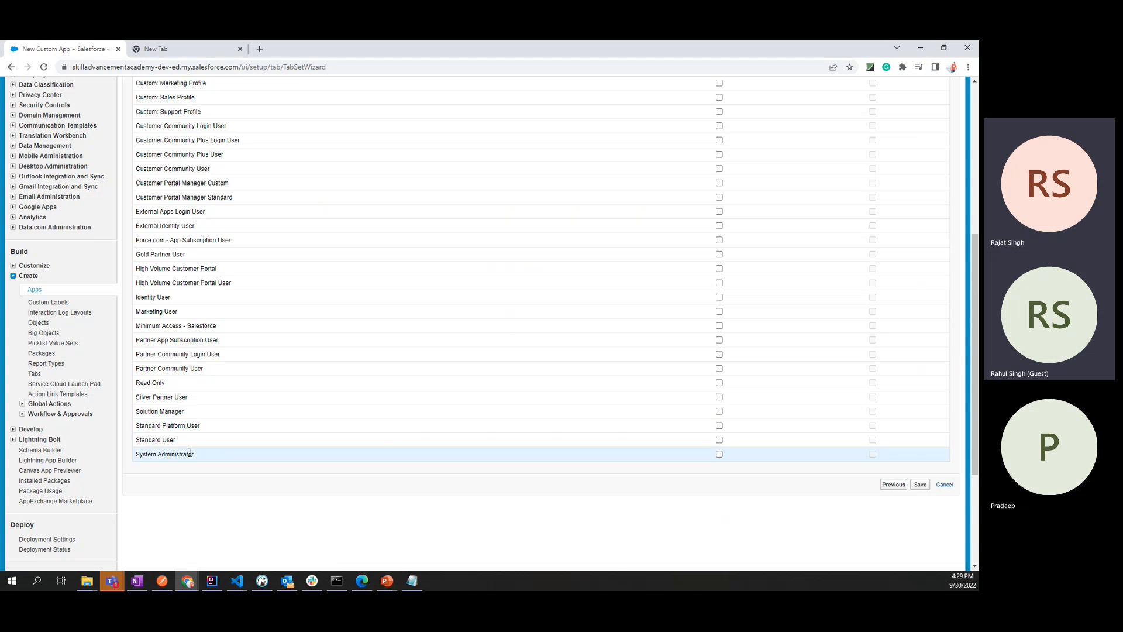
pyautogui.click(720, 455)
pyautogui.click(920, 485)
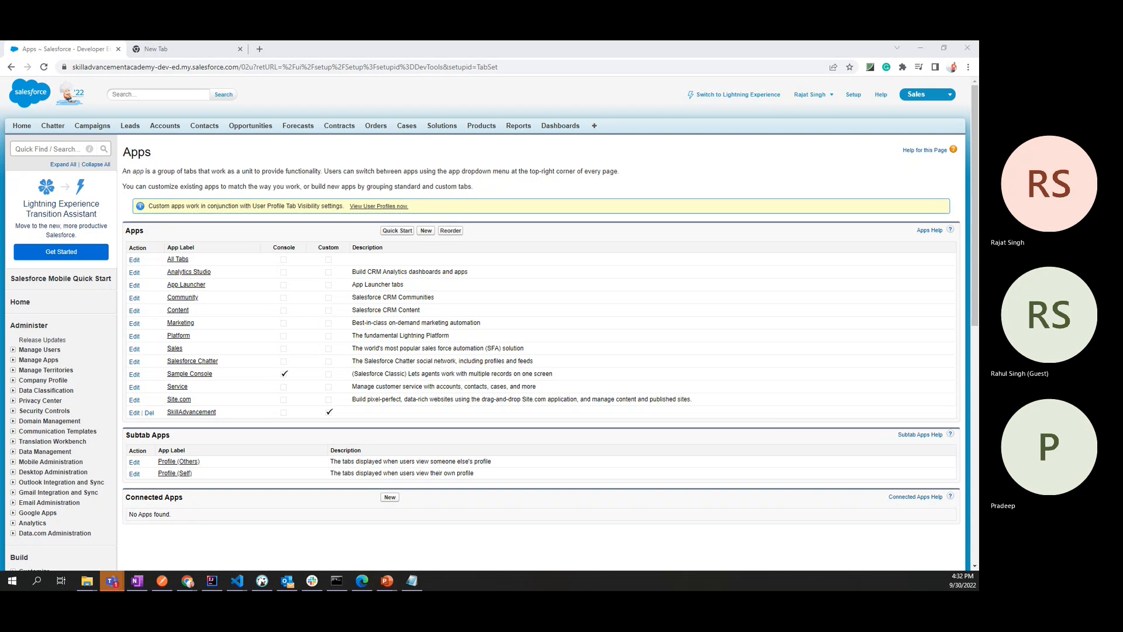
# Bring the second user's browser window into focus and scroll the Apps page.
pyautogui.click(300, 237)
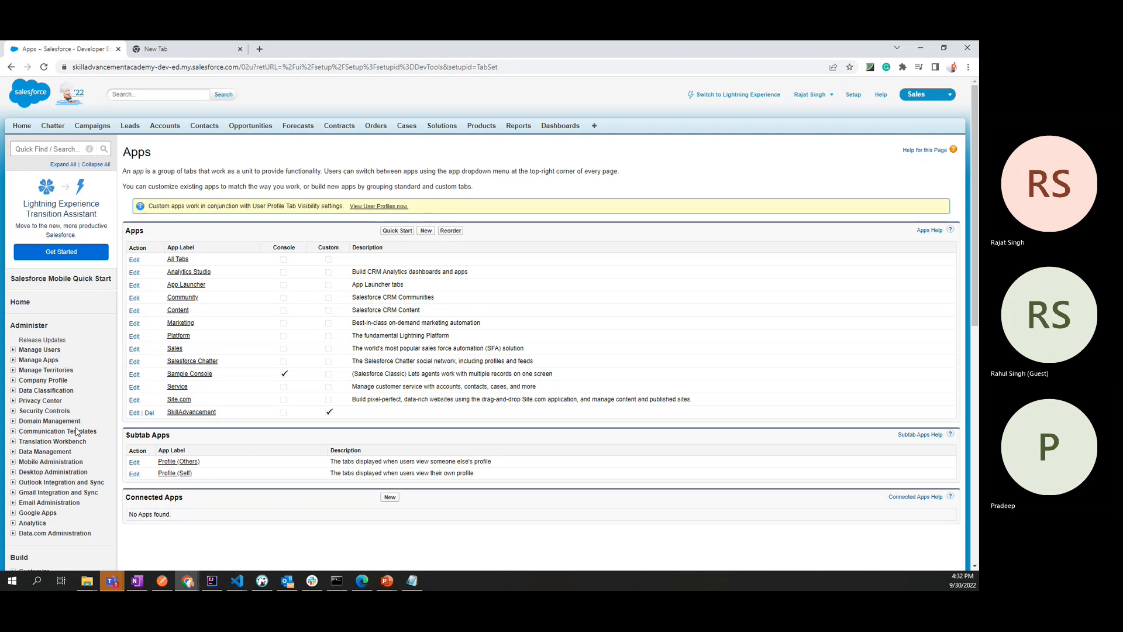
pyautogui.scroll(-5, 76, 432)
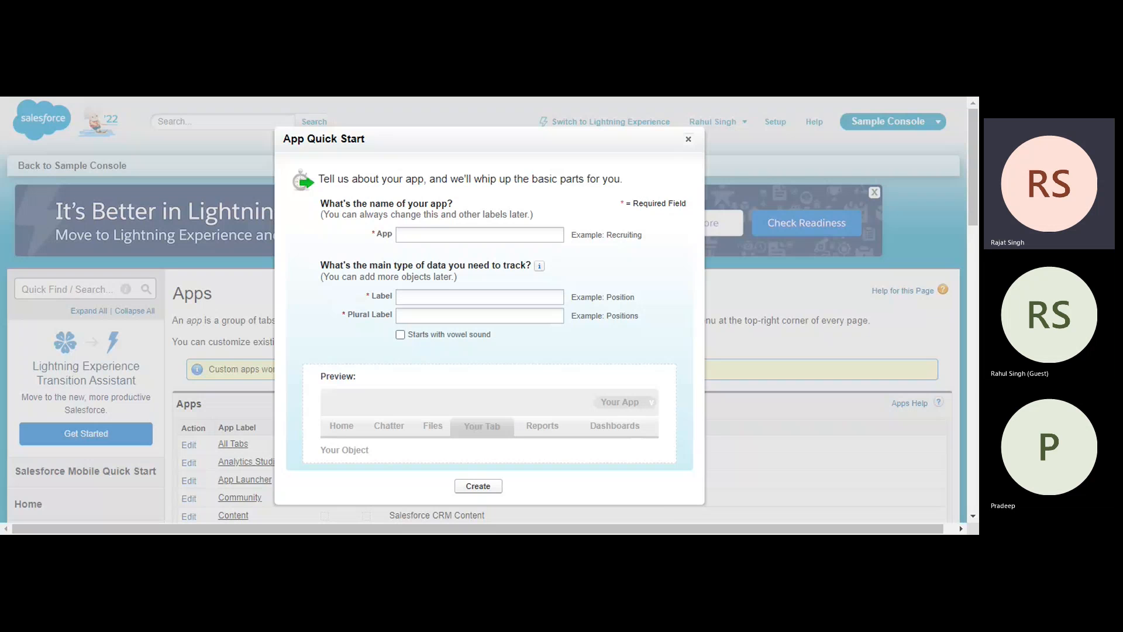
# Dismiss the App Quick Start form and start a New app from the Apps list.
pyautogui.click(688, 141)
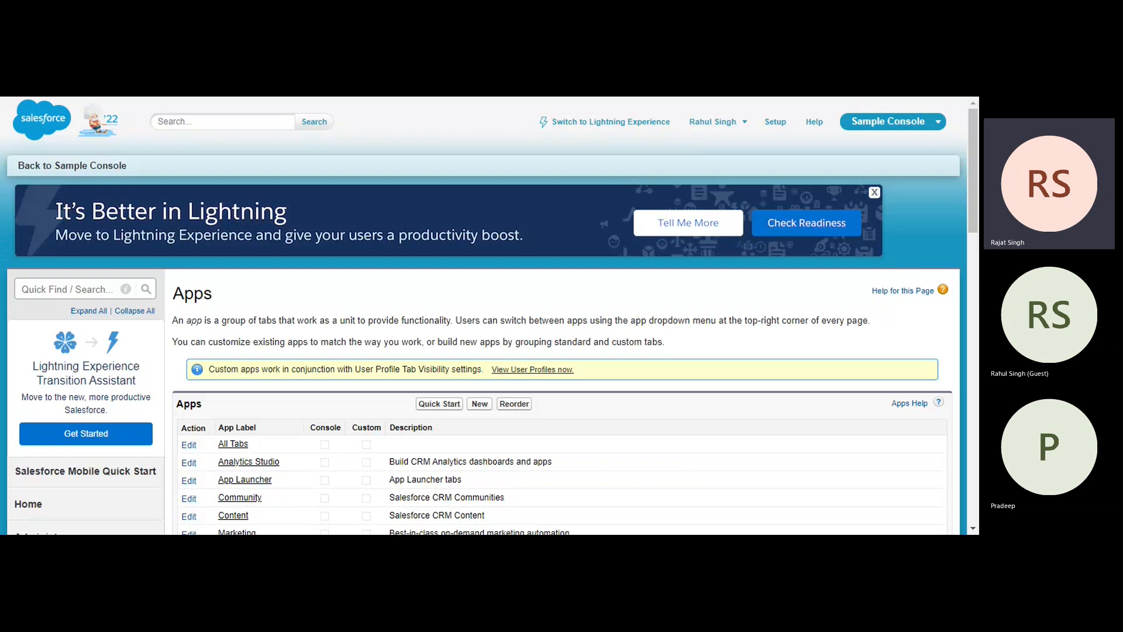
pyautogui.scroll(-4, 401, 222)
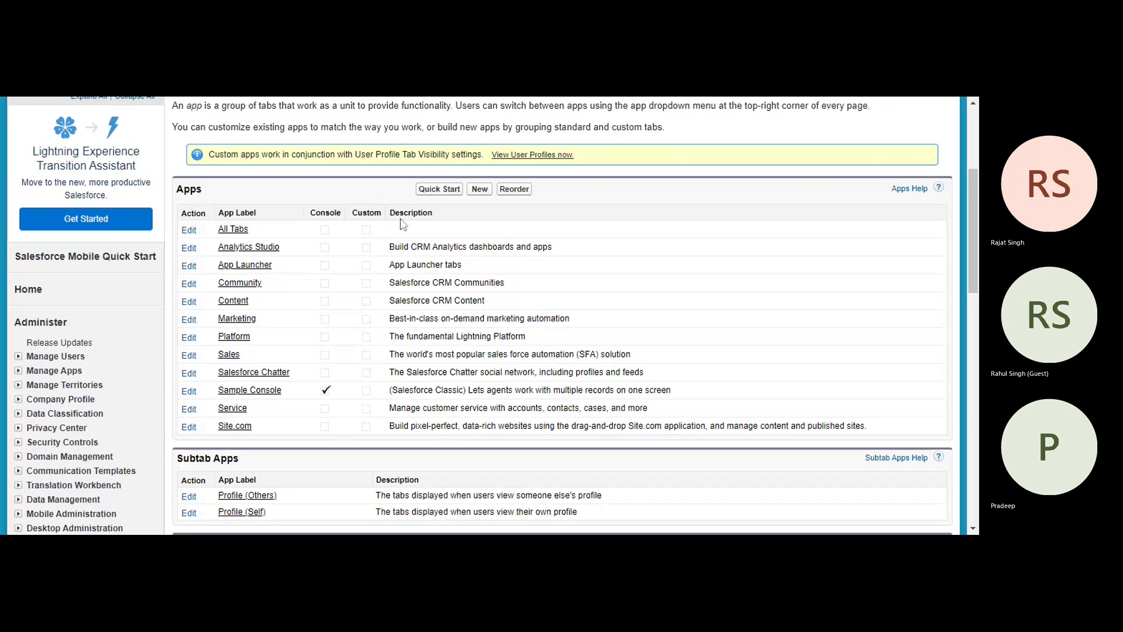
pyautogui.scroll(-1, 402, 221)
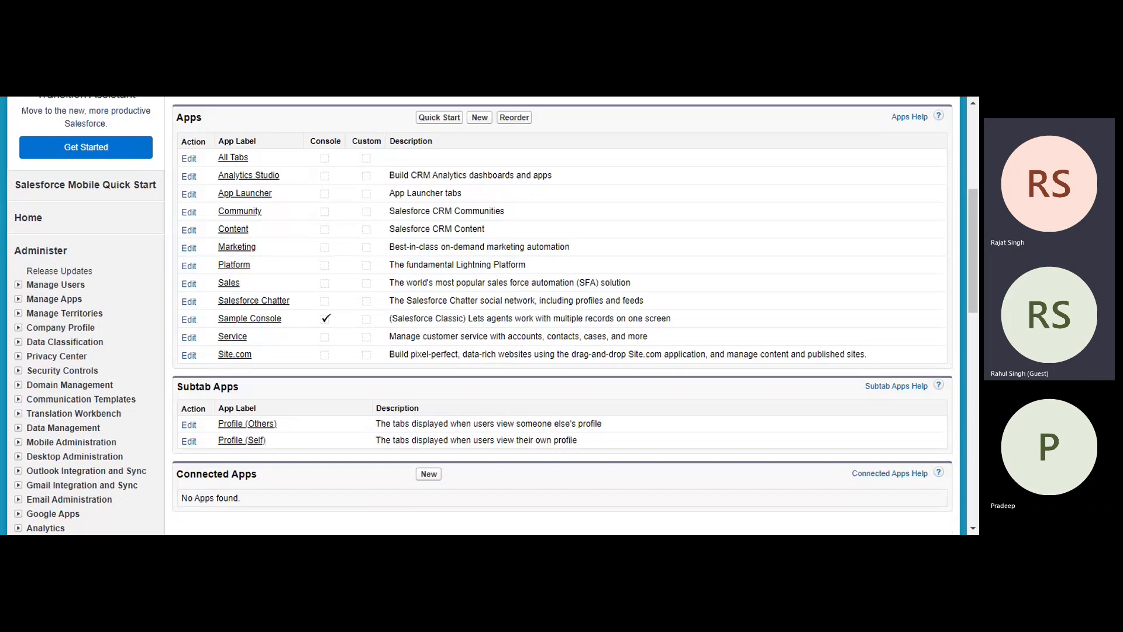
pyautogui.scroll(4, 117, 300)
pyautogui.scroll(1, 117, 299)
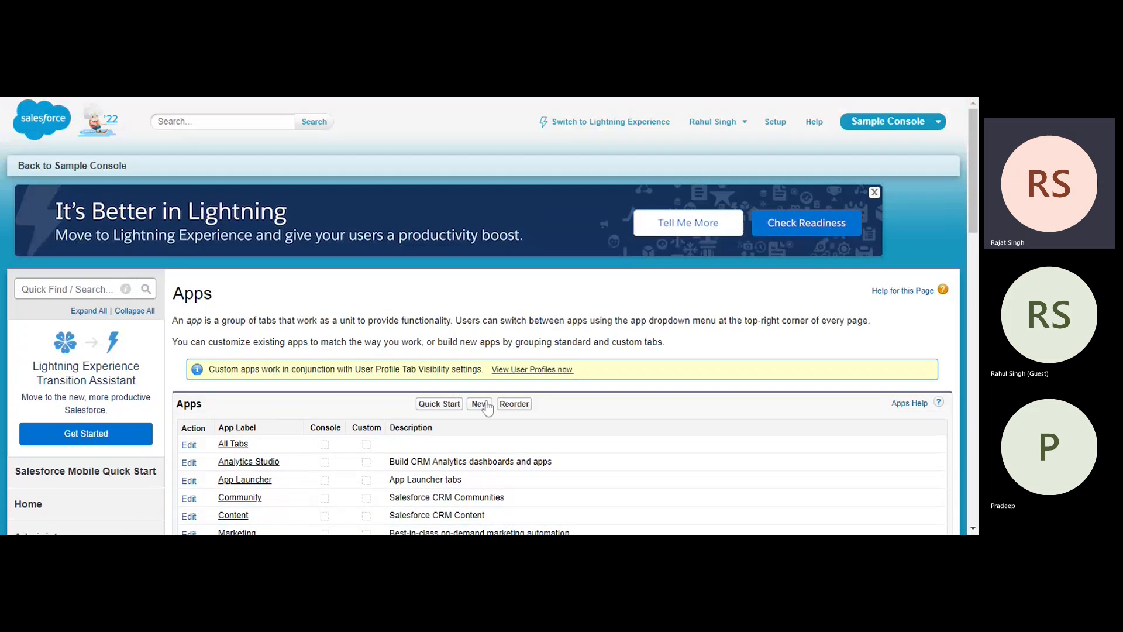
pyautogui.click(480, 404)
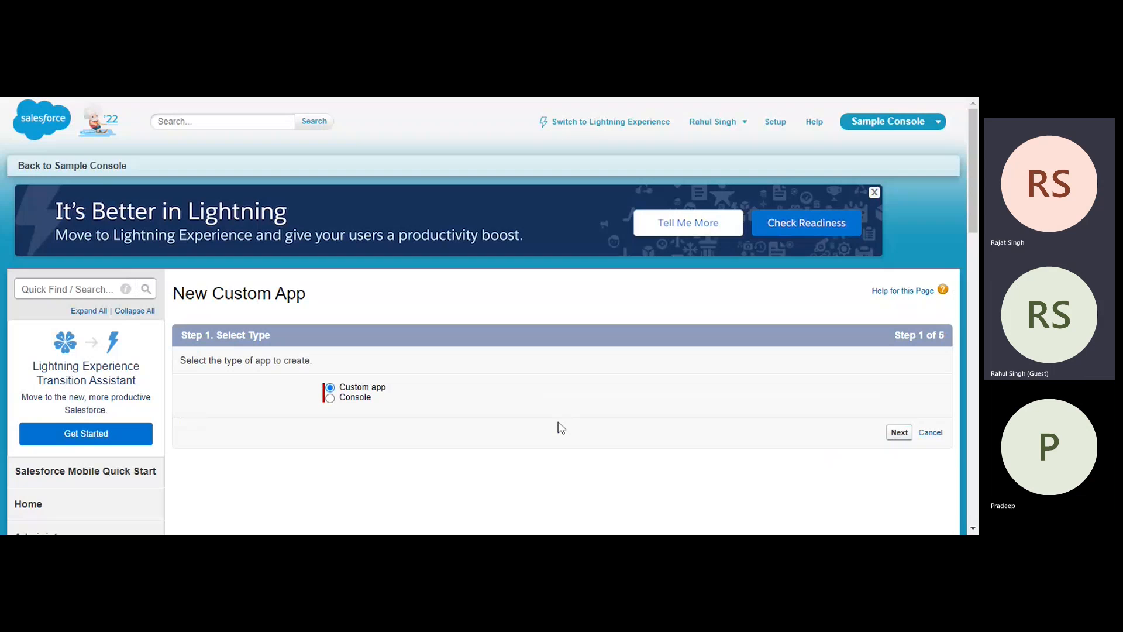
# Label the app 'Finance', letting the App Name auto-fill to Finance, and proceed.
pyautogui.scroll(-1, 515, 409)
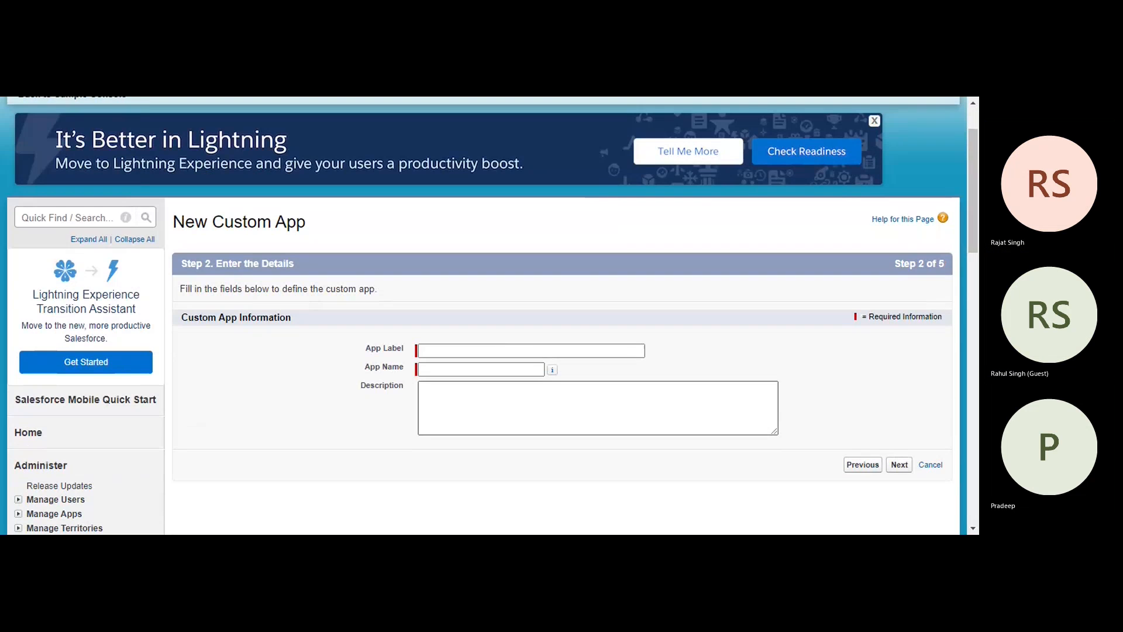
pyautogui.click(497, 351)
pyautogui.click(497, 351)
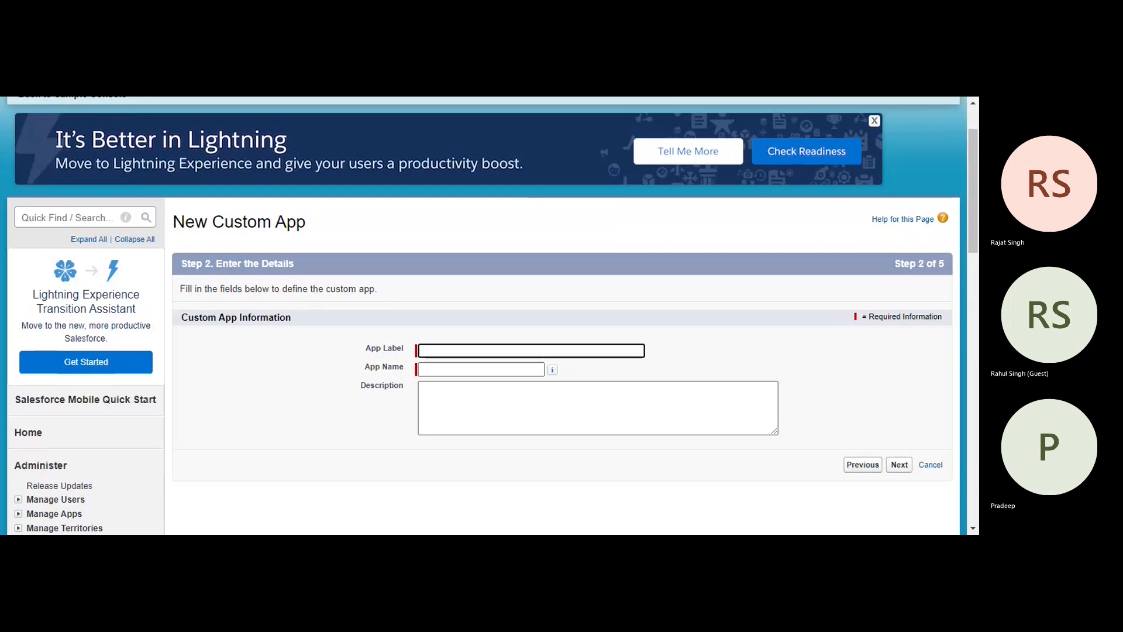
pyautogui.write('Finance')
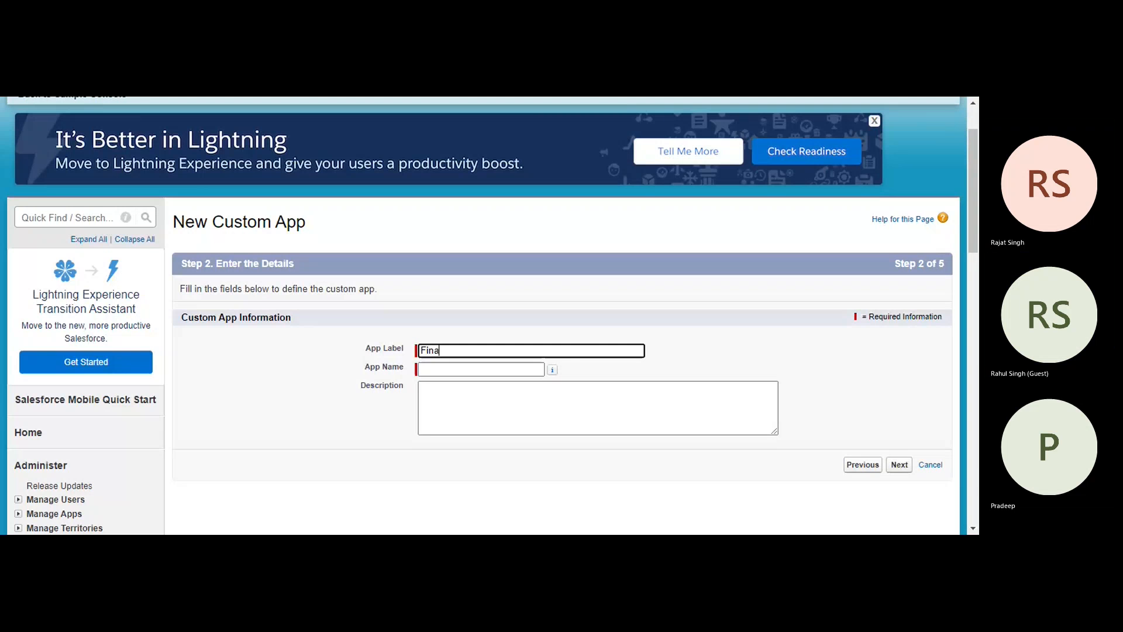
pyautogui.click(435, 368)
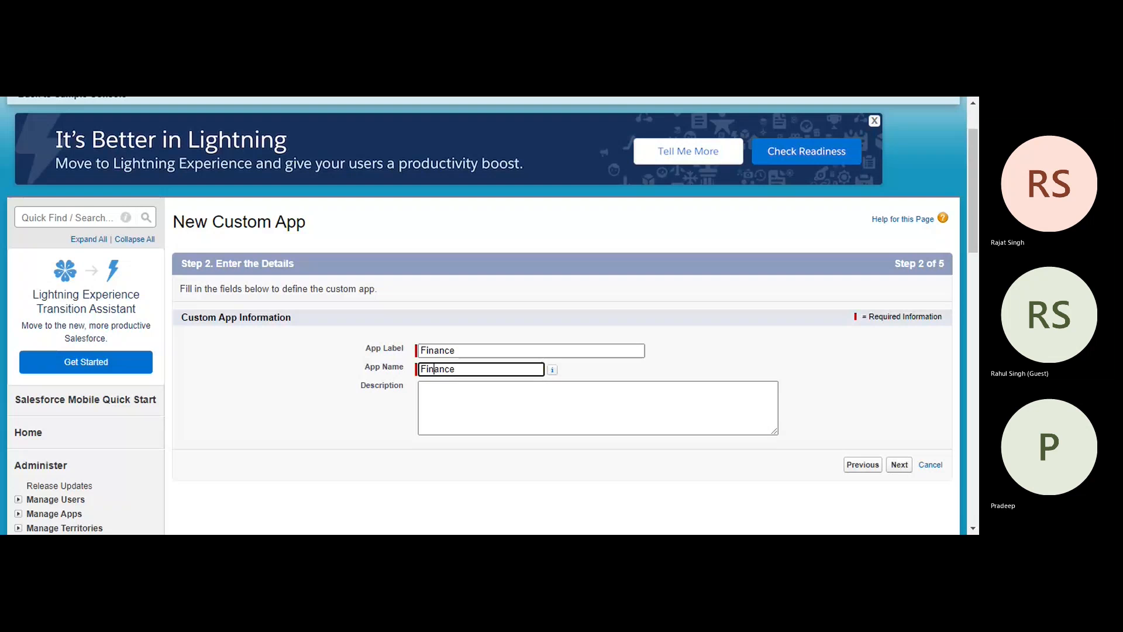
pyautogui.click(899, 468)
pyautogui.click(899, 466)
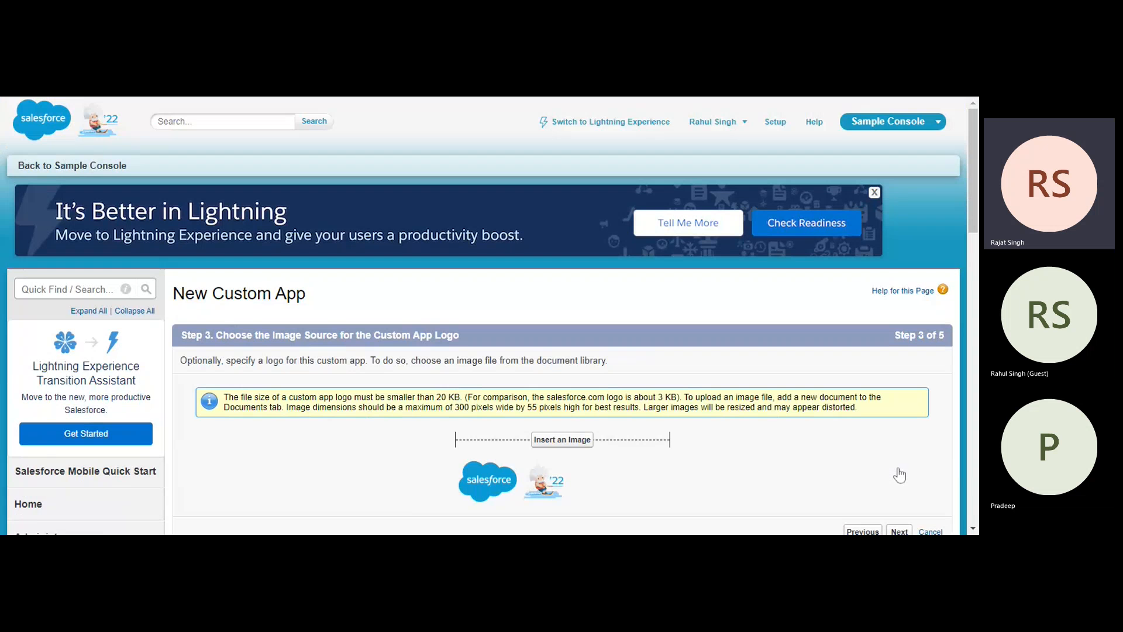
pyautogui.scroll(-3, 393, 329)
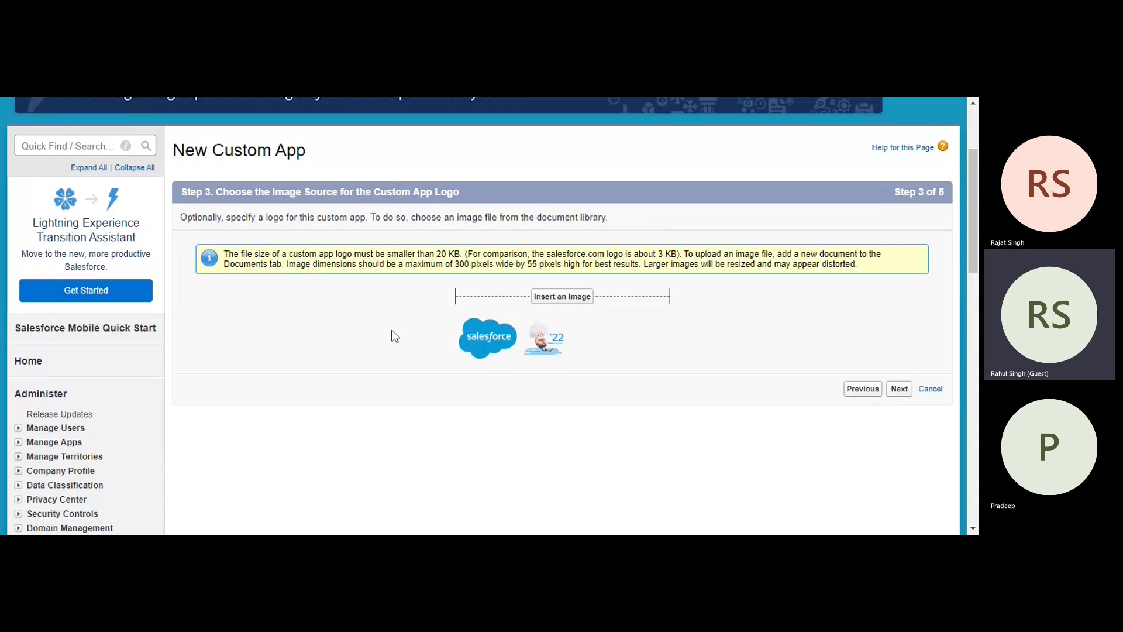
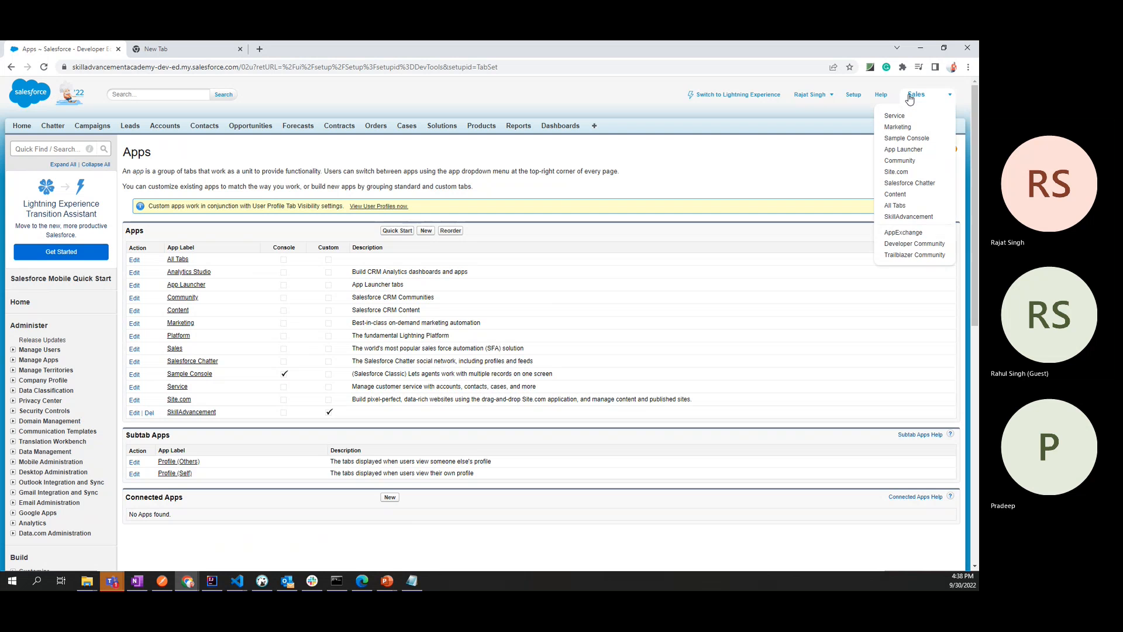
# Switch to the SkillAdvancement app, then to the Service app.
pyautogui.click(910, 217)
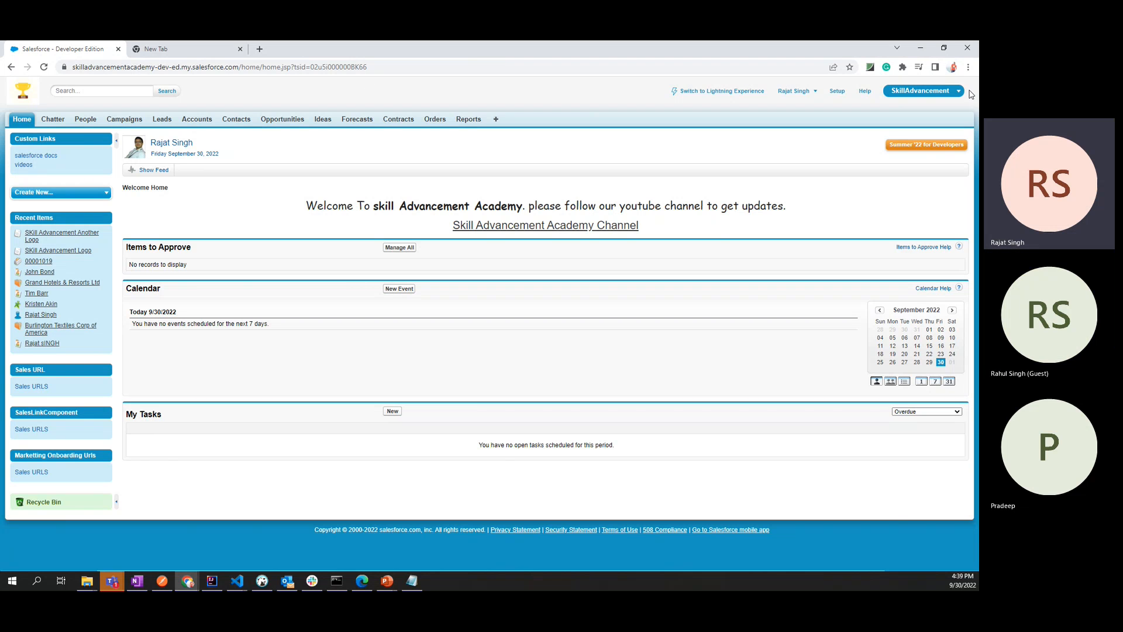
pyautogui.click(931, 93)
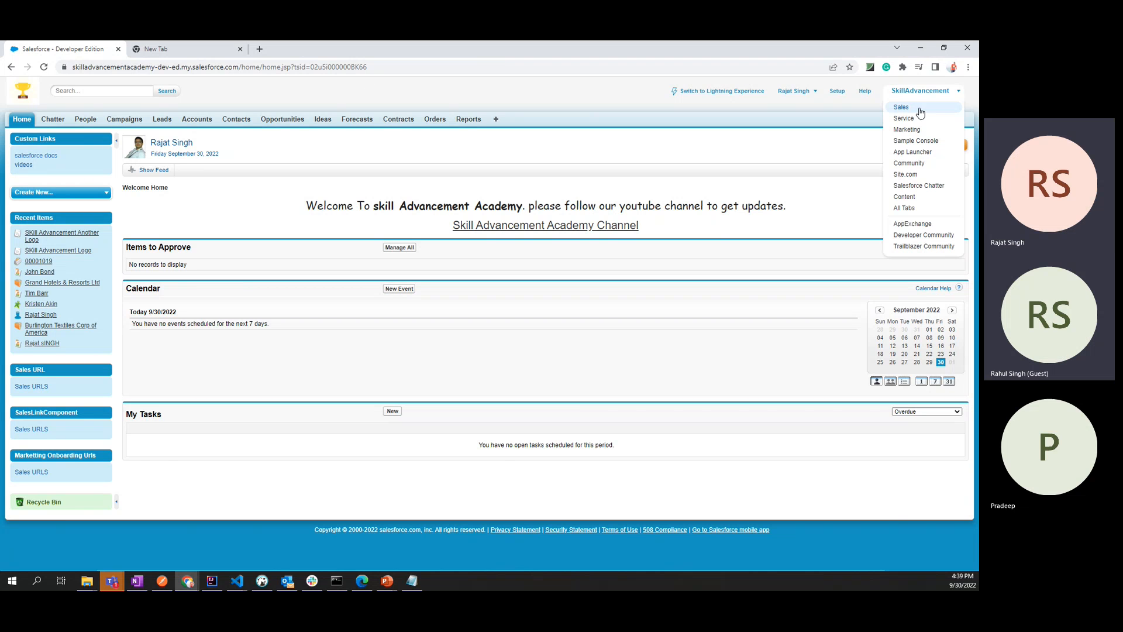
pyautogui.click(915, 117)
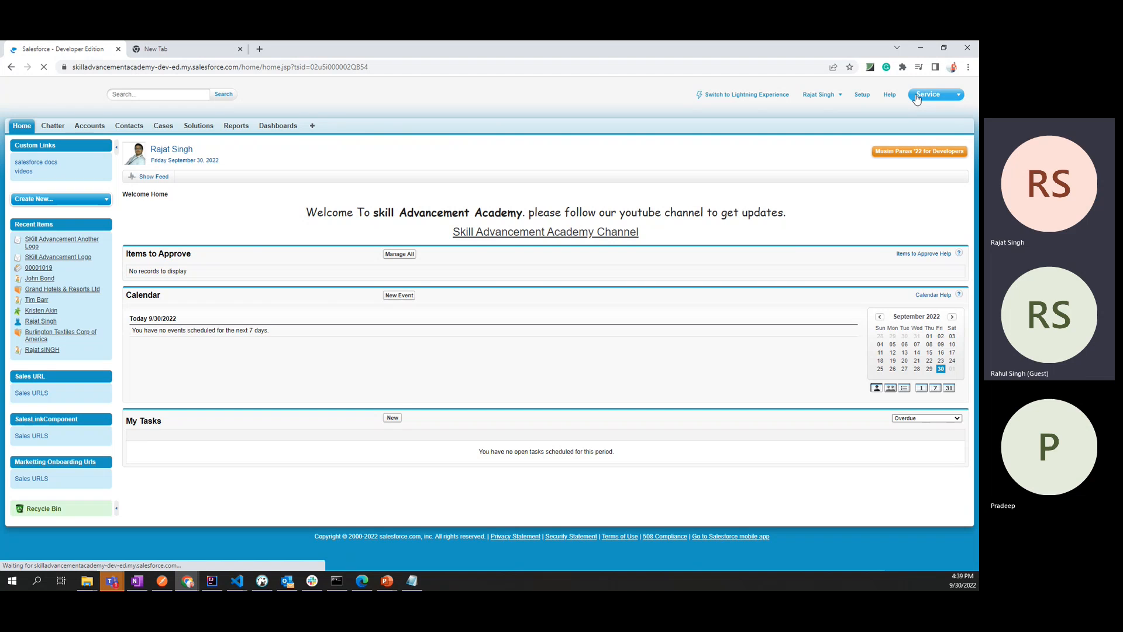
# Switch to the Sales app, return to SkillAdvancement, and go to the Setup home page.
pyautogui.click(917, 96)
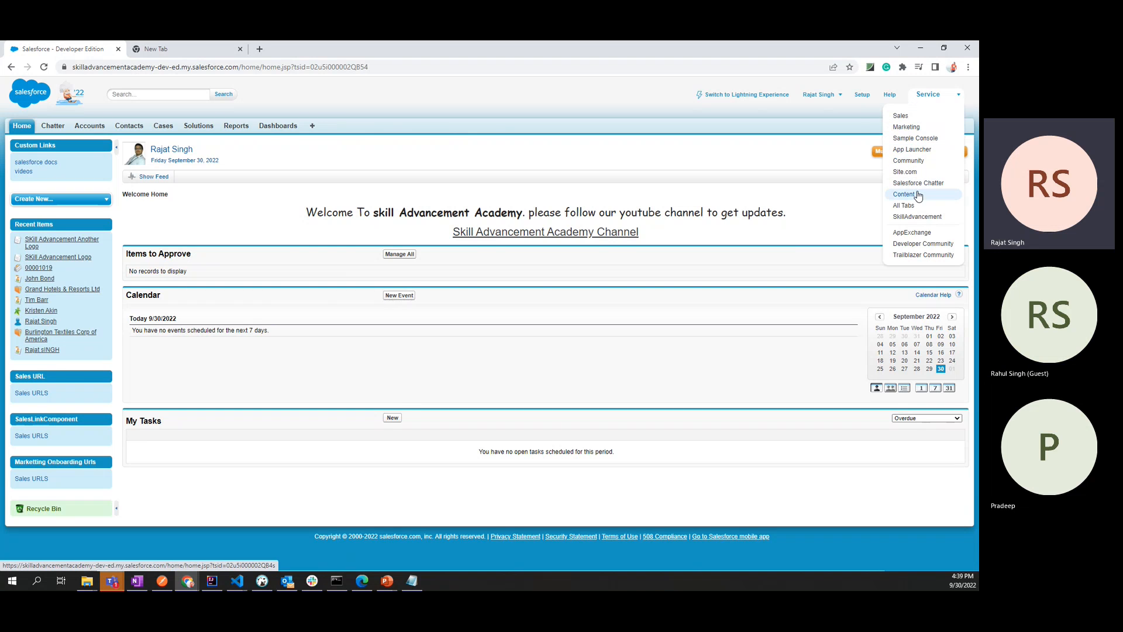
pyautogui.click(904, 117)
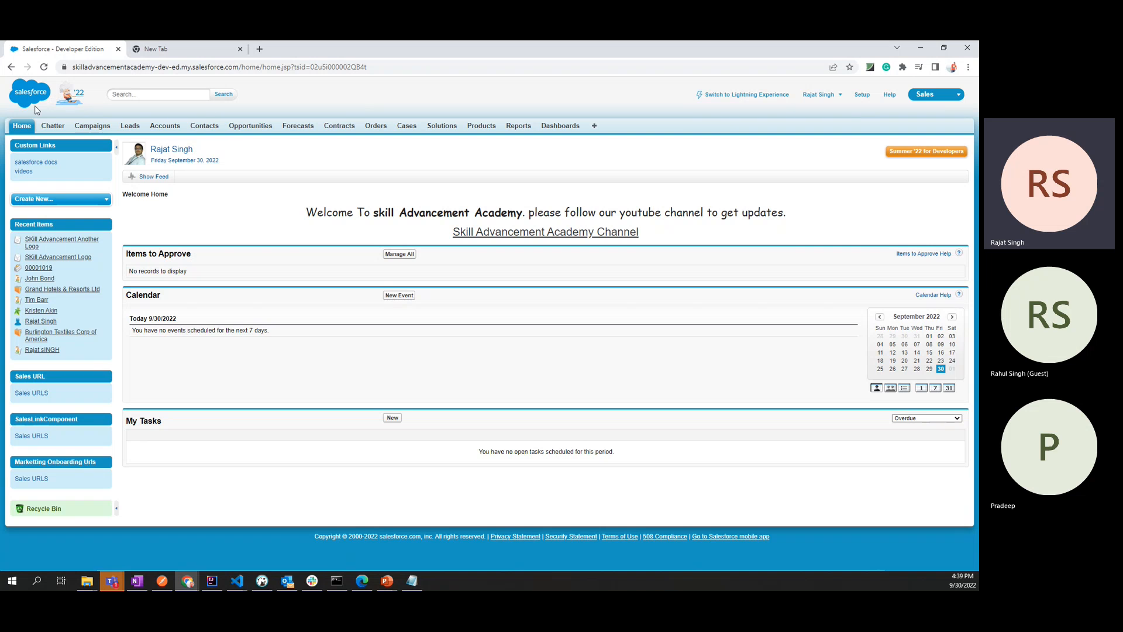
pyautogui.click(933, 95)
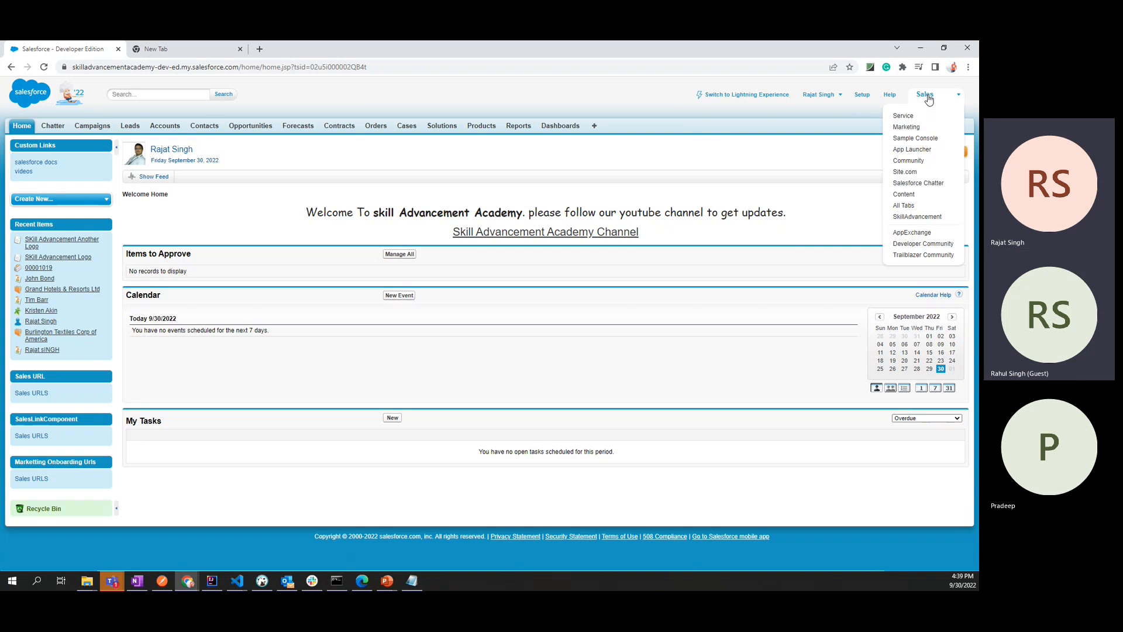
pyautogui.click(935, 213)
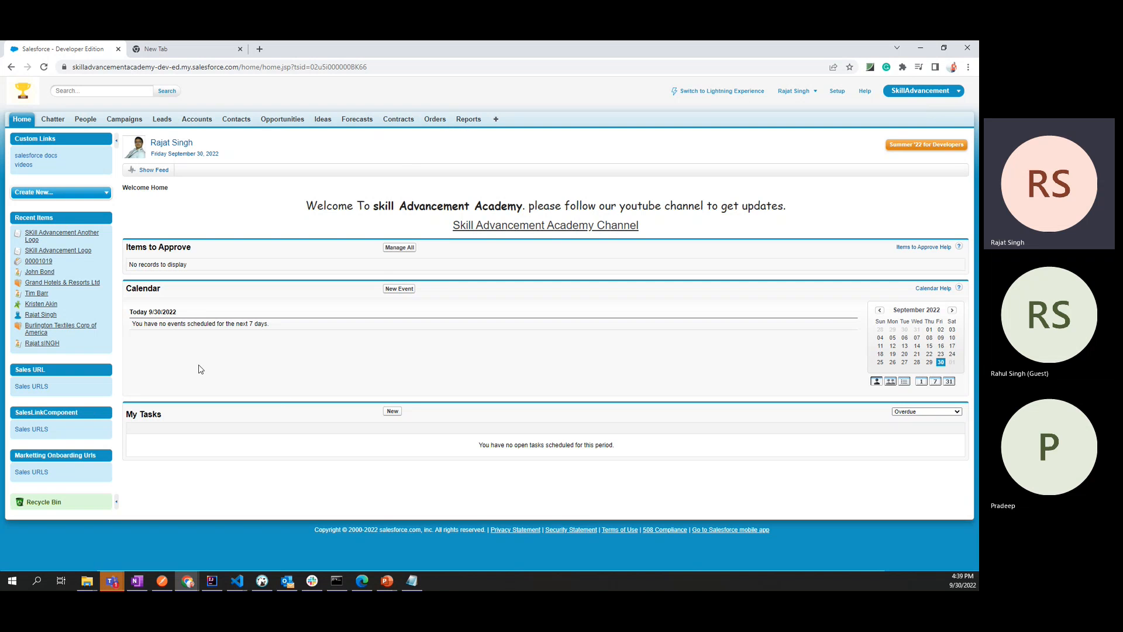
pyautogui.click(838, 90)
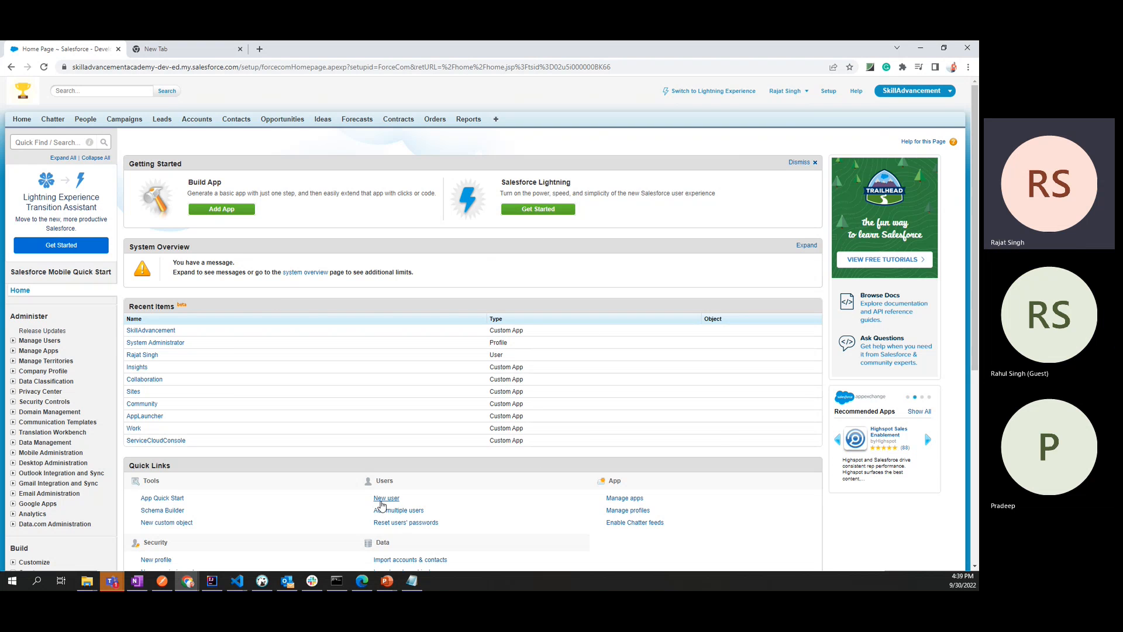
# Expand Build > Create in the Setup sidebar and open the Apps list.
pyautogui.scroll(-6, 377, 504)
pyautogui.scroll(6, 381, 505)
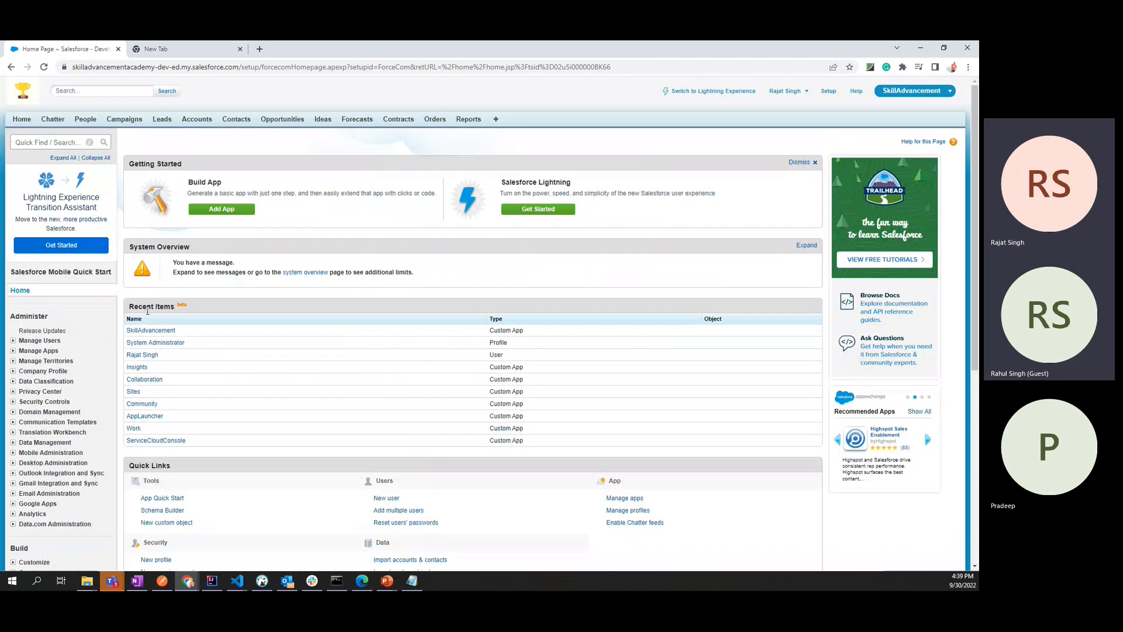
pyautogui.moveTo(129, 308); pyautogui.dragTo(176, 308)
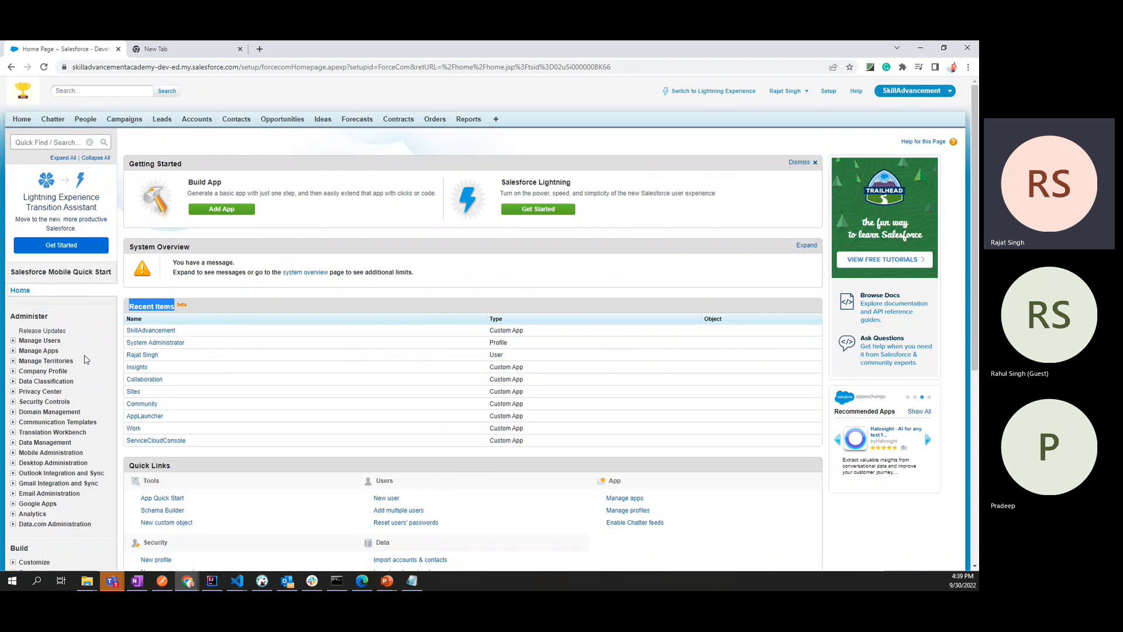
pyautogui.scroll(-3, 63, 381)
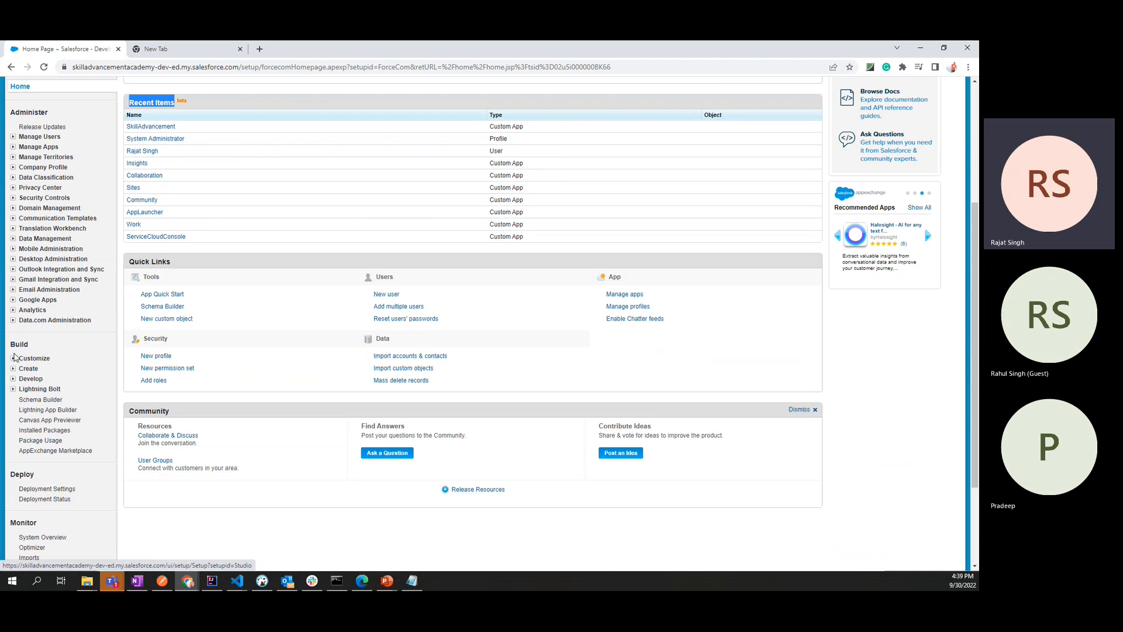
pyautogui.click(13, 370)
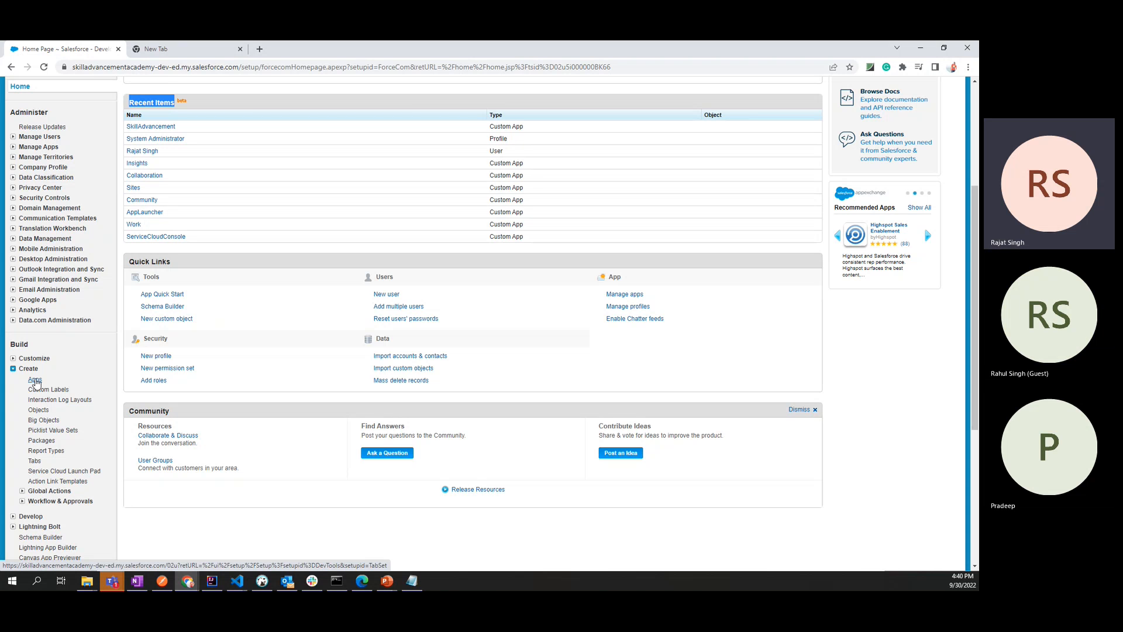
pyautogui.click(35, 380)
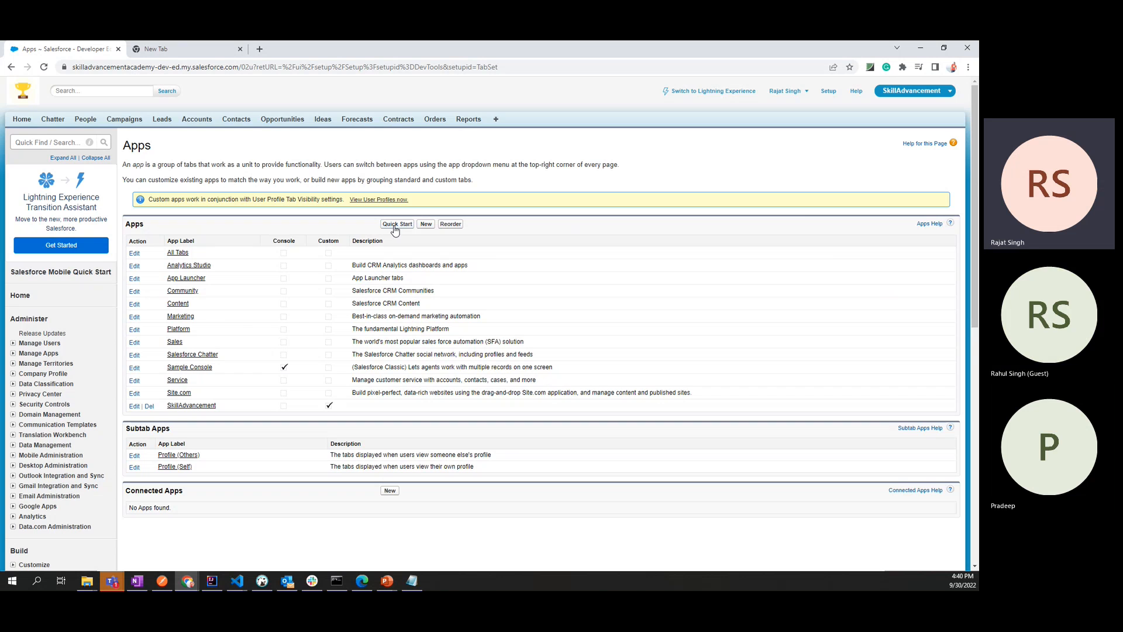
# Start a new custom app from the Apps list.
pyautogui.scroll(-1, 396, 230)
pyautogui.scroll(1, 396, 229)
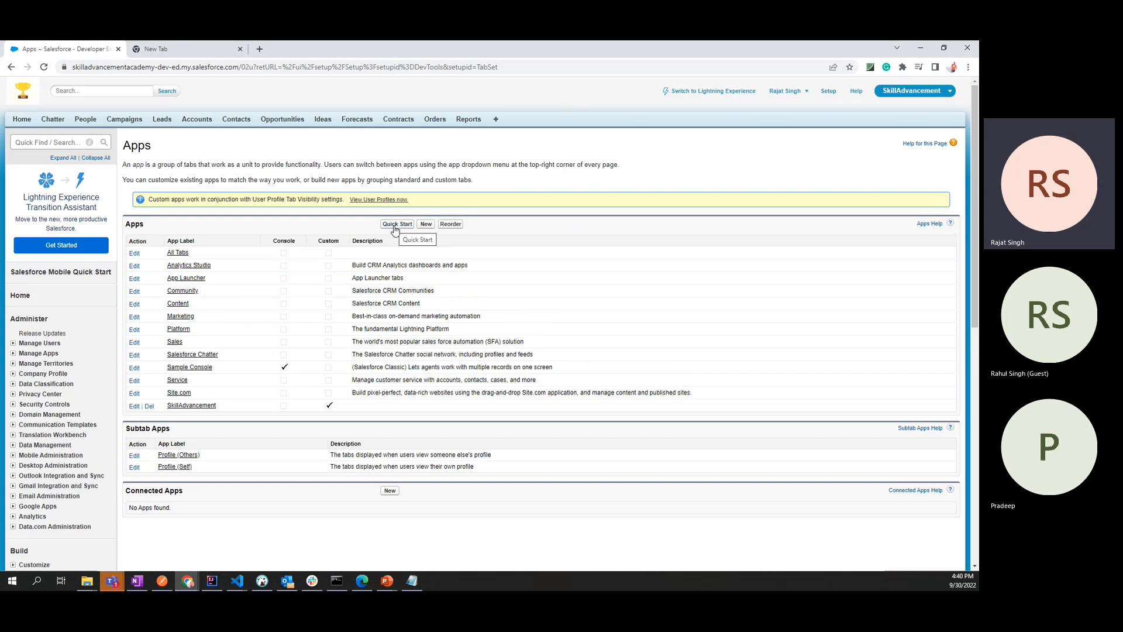
pyautogui.click(425, 224)
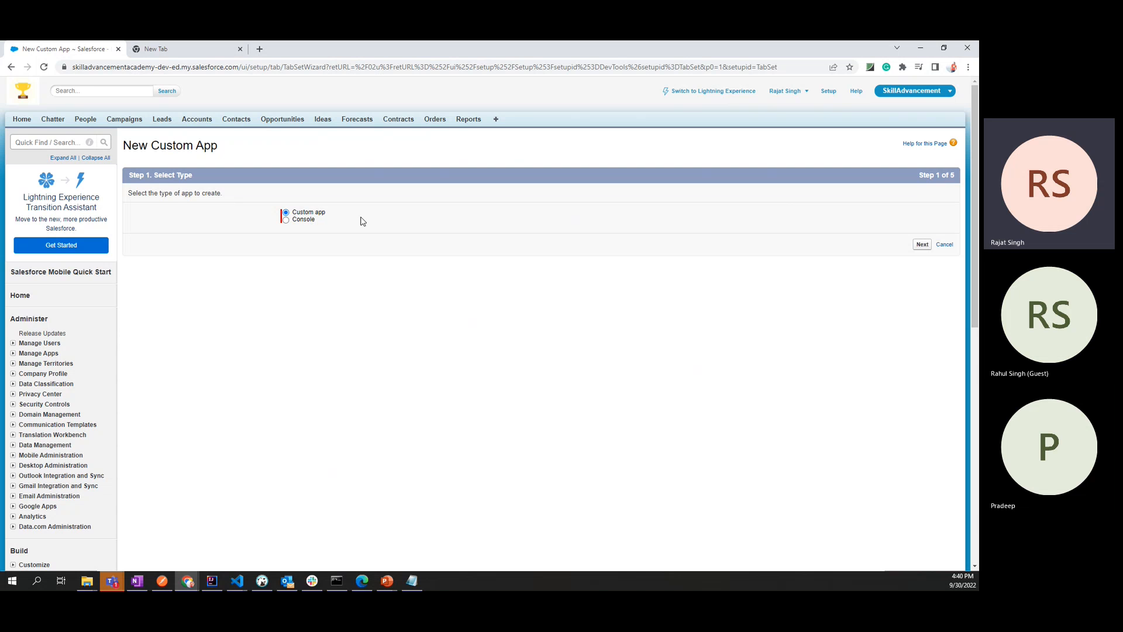
# Keep Custom app as the type, set the App Label to 'Invoice', and submit the details.
pyautogui.click(923, 245)
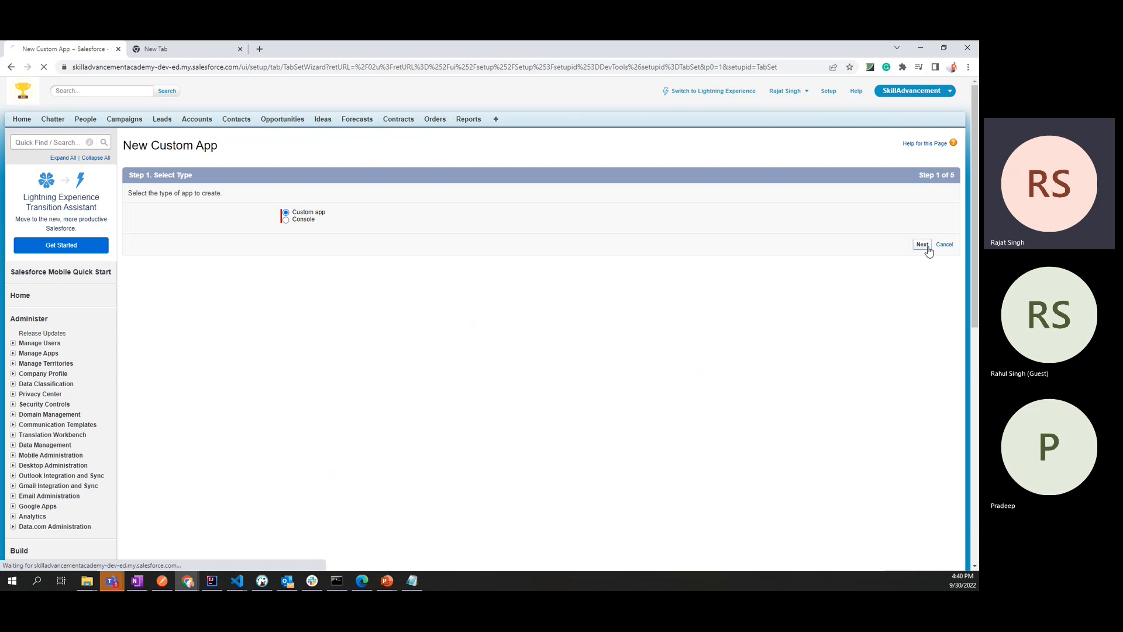
pyautogui.click(458, 240)
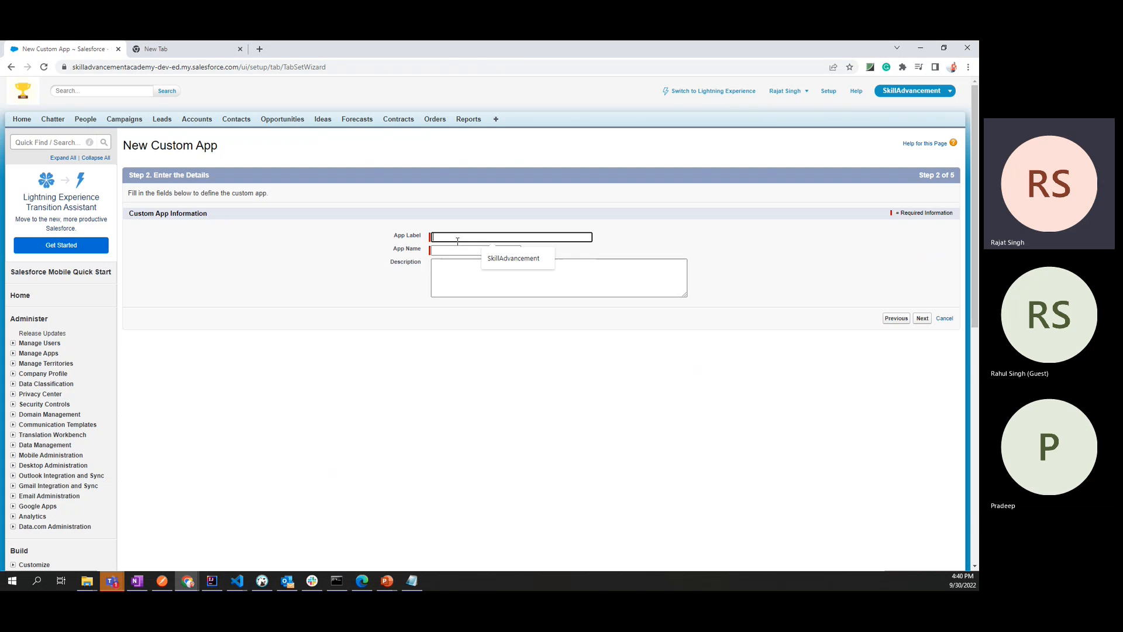
pyautogui.click(514, 262)
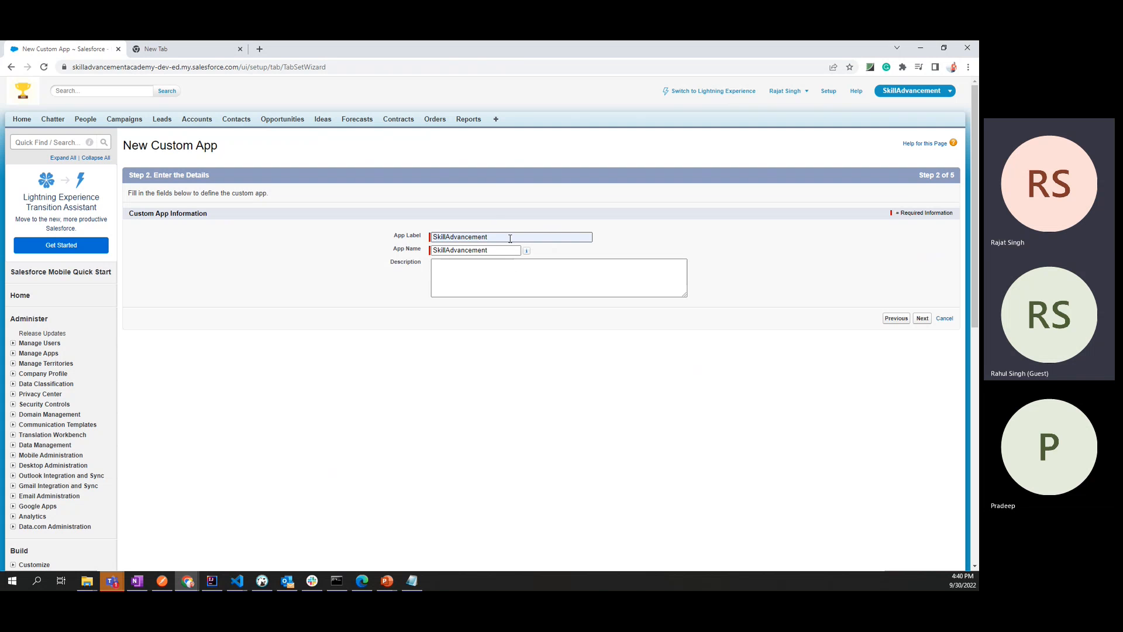
pyautogui.hotkey('ctrl', 'a')
pyautogui.write('Invoice')
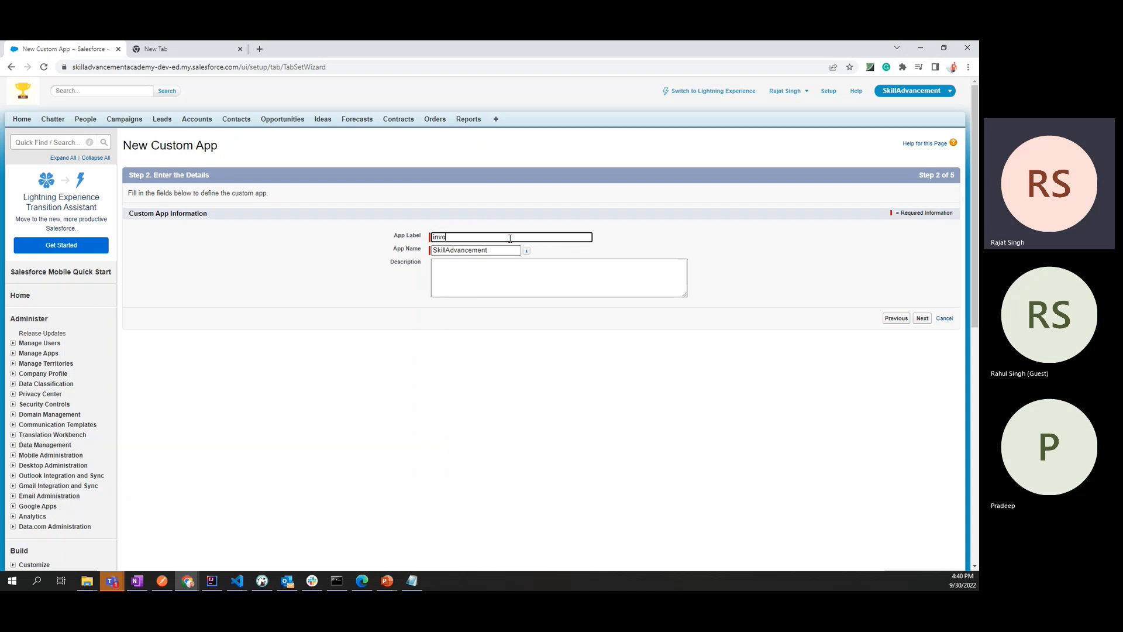
pyautogui.click(501, 260)
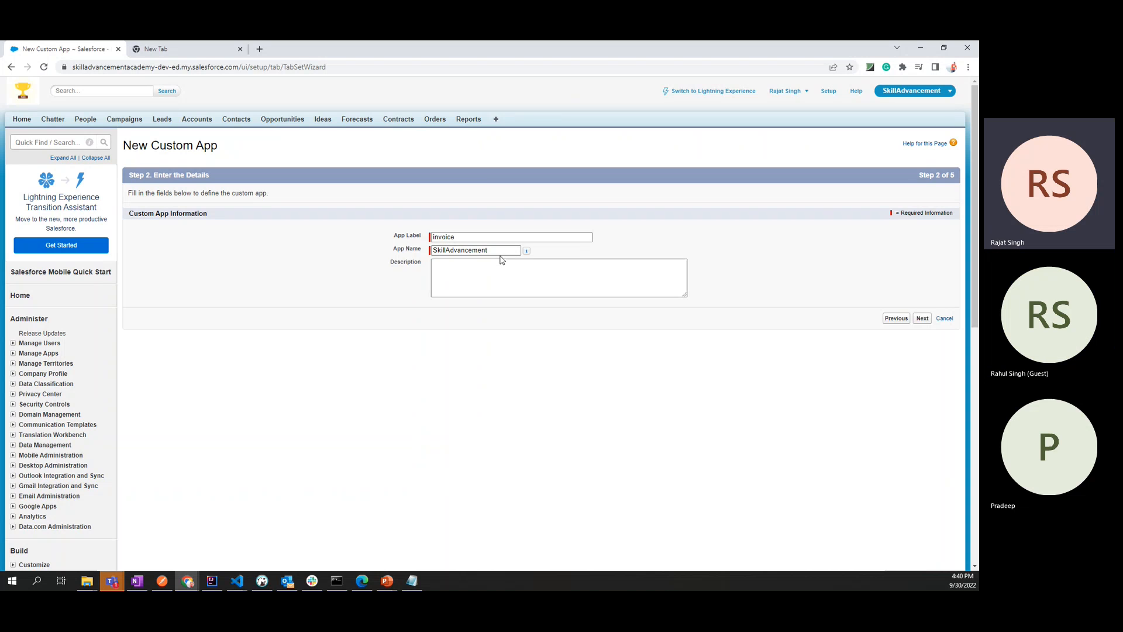
pyautogui.click(502, 254)
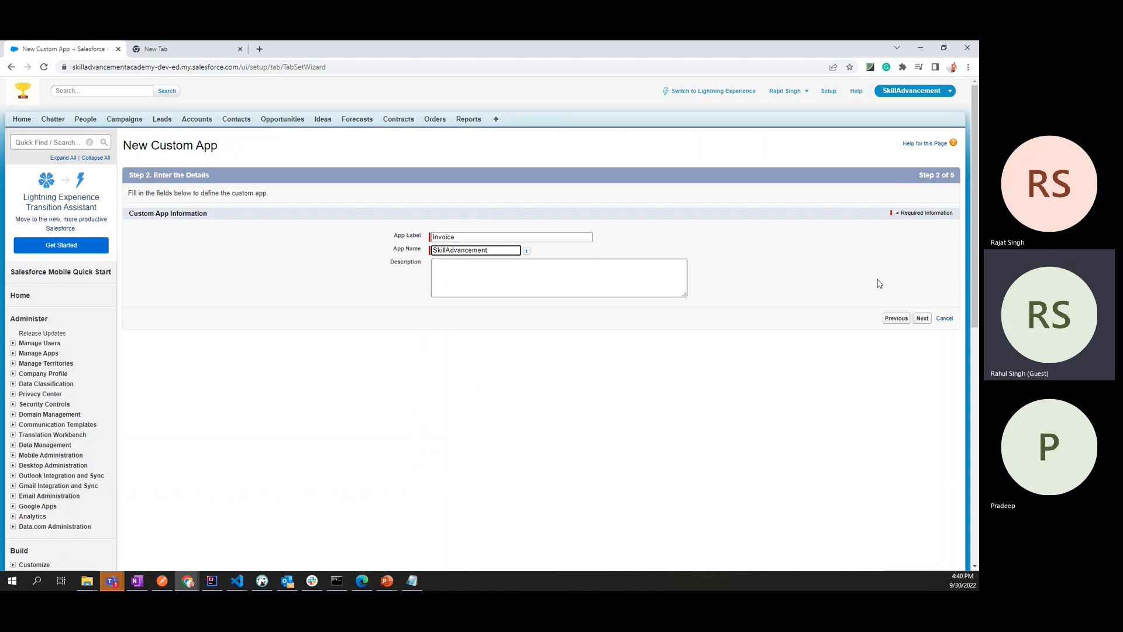
pyautogui.click(923, 320)
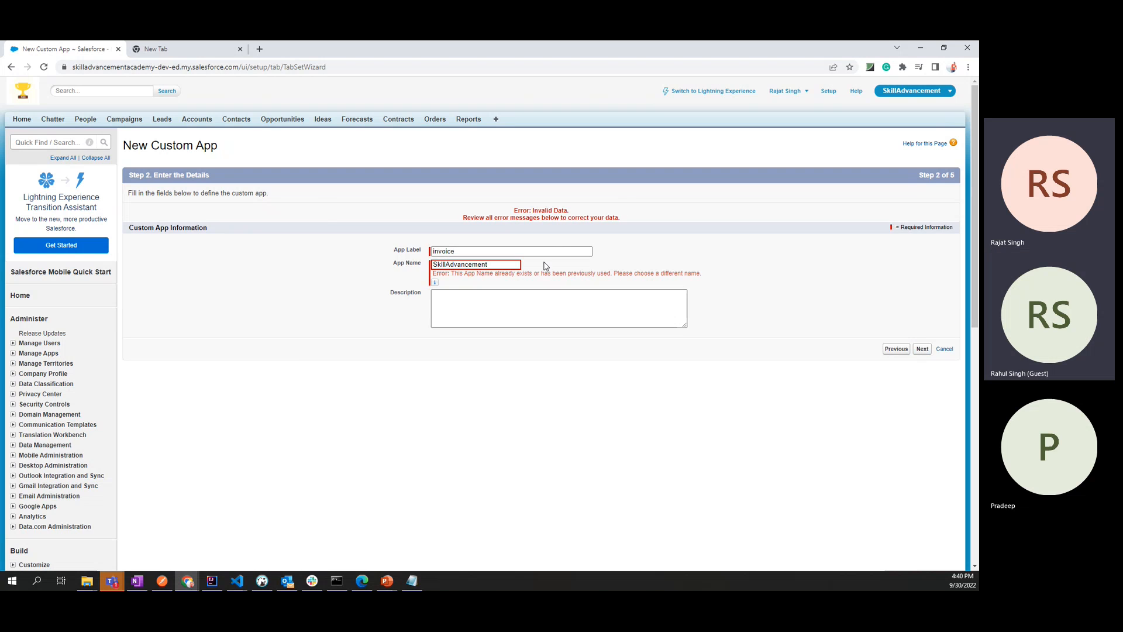
# Review the duplicate-name error and delete the old SkillAdvancement App Name.
pyautogui.click(501, 267)
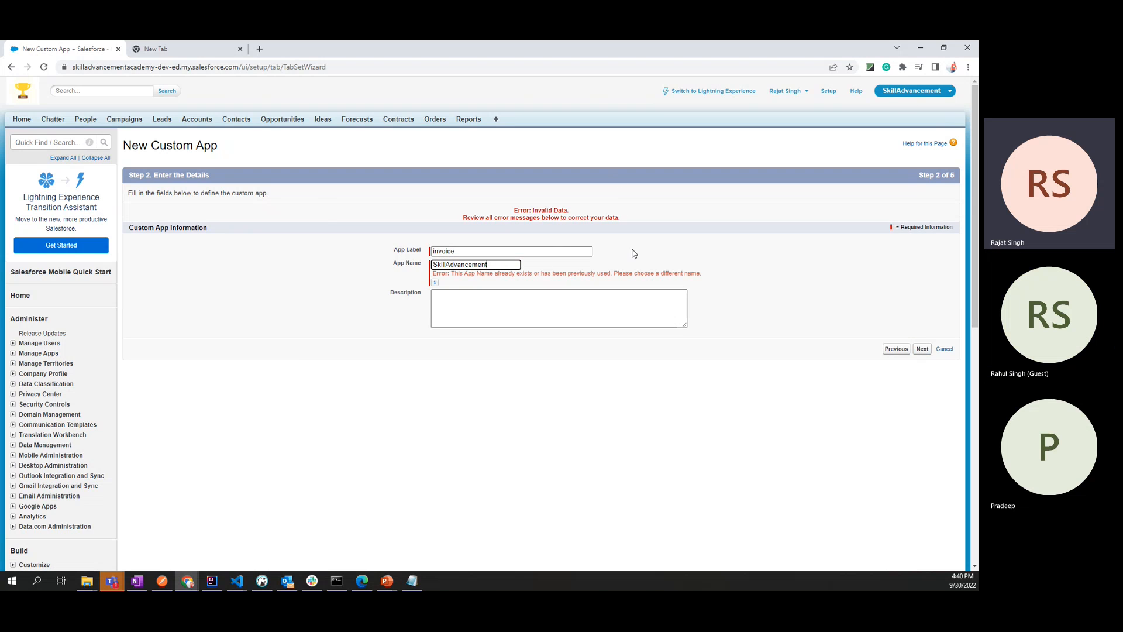
pyautogui.moveTo(457, 274); pyautogui.dragTo(709, 274)
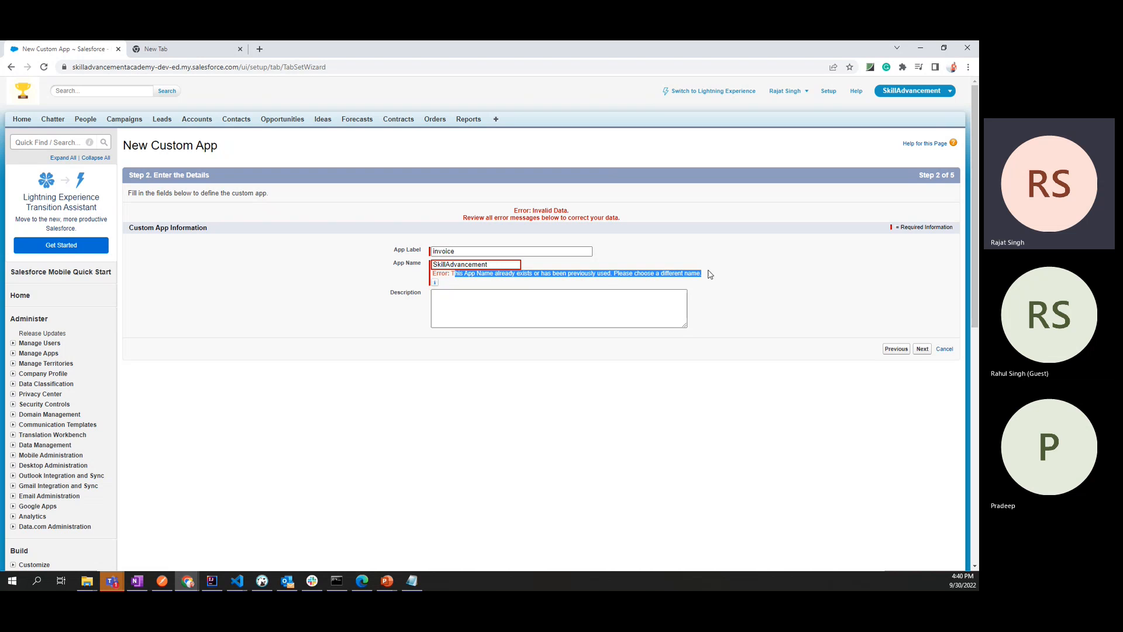
pyautogui.click(745, 280)
pyautogui.moveTo(614, 273); pyautogui.dragTo(746, 278)
pyautogui.click(746, 278)
pyautogui.click(507, 271)
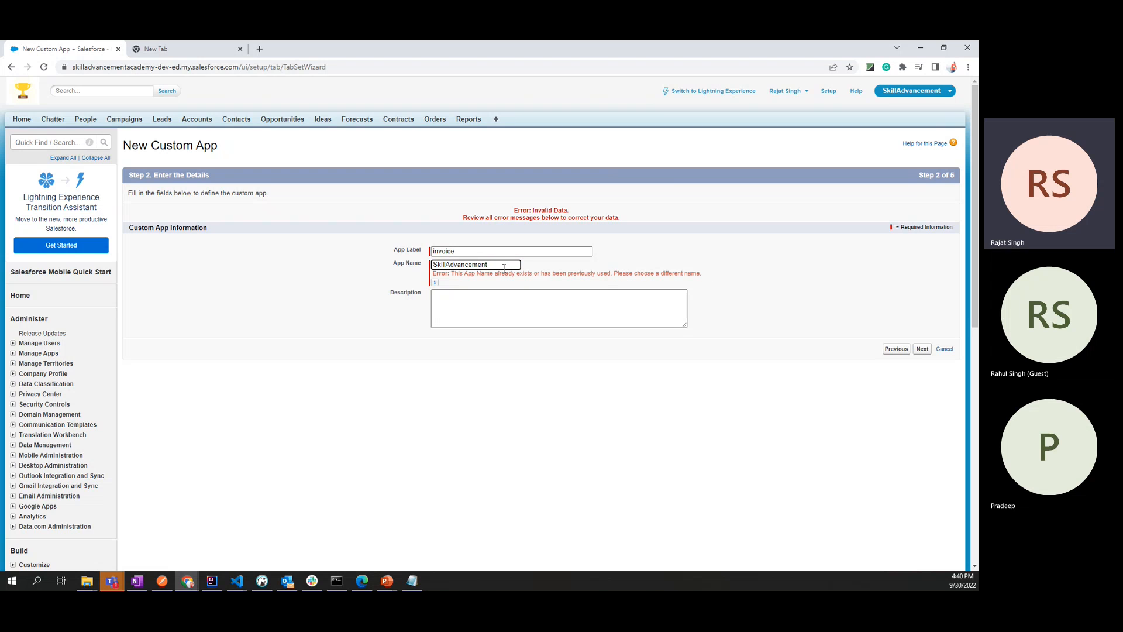
pyautogui.doubleClick(503, 268)
pyautogui.press('BackSpace')
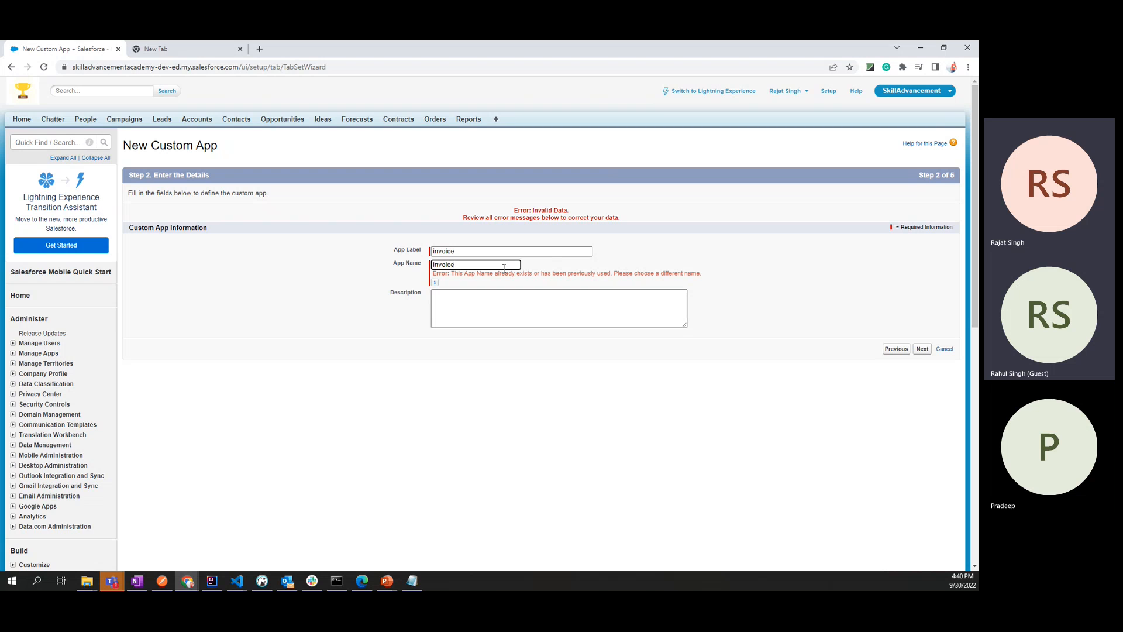
pyautogui.click(922, 349)
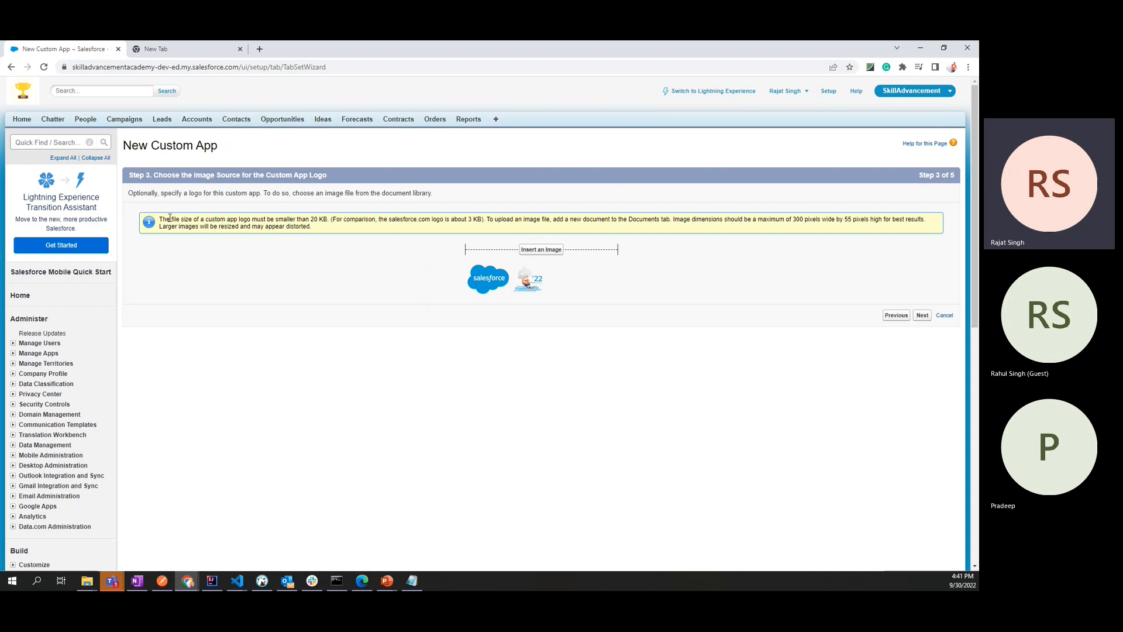
pyautogui.moveTo(161, 220); pyautogui.dragTo(319, 228)
pyautogui.click(324, 231)
pyautogui.click(546, 252)
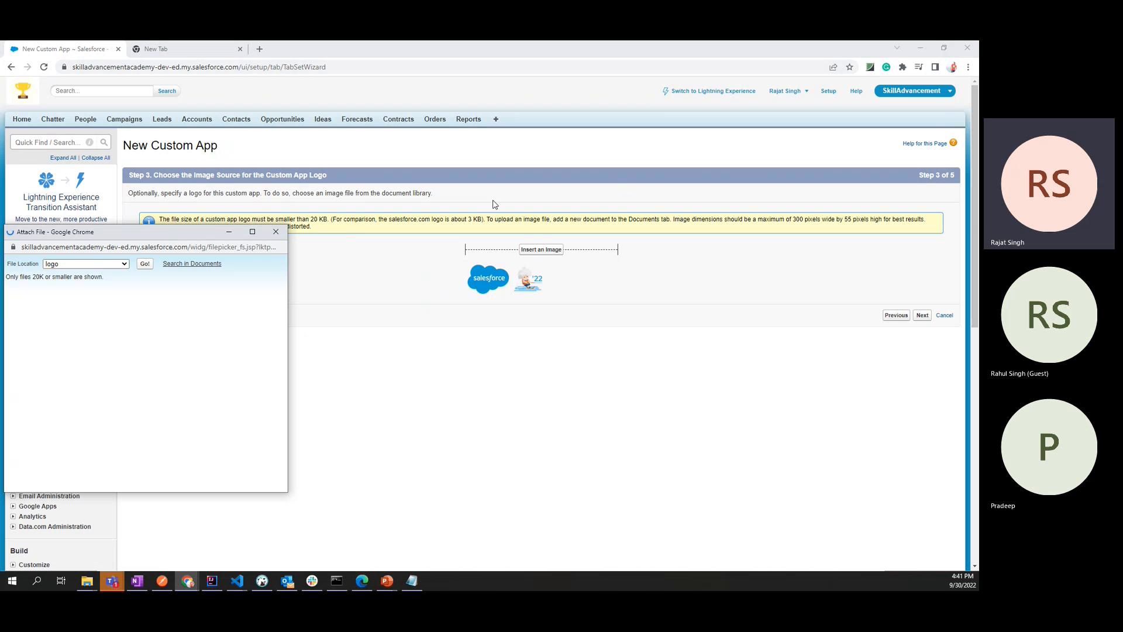
pyautogui.moveTo(126, 236); pyautogui.dragTo(462, 205)
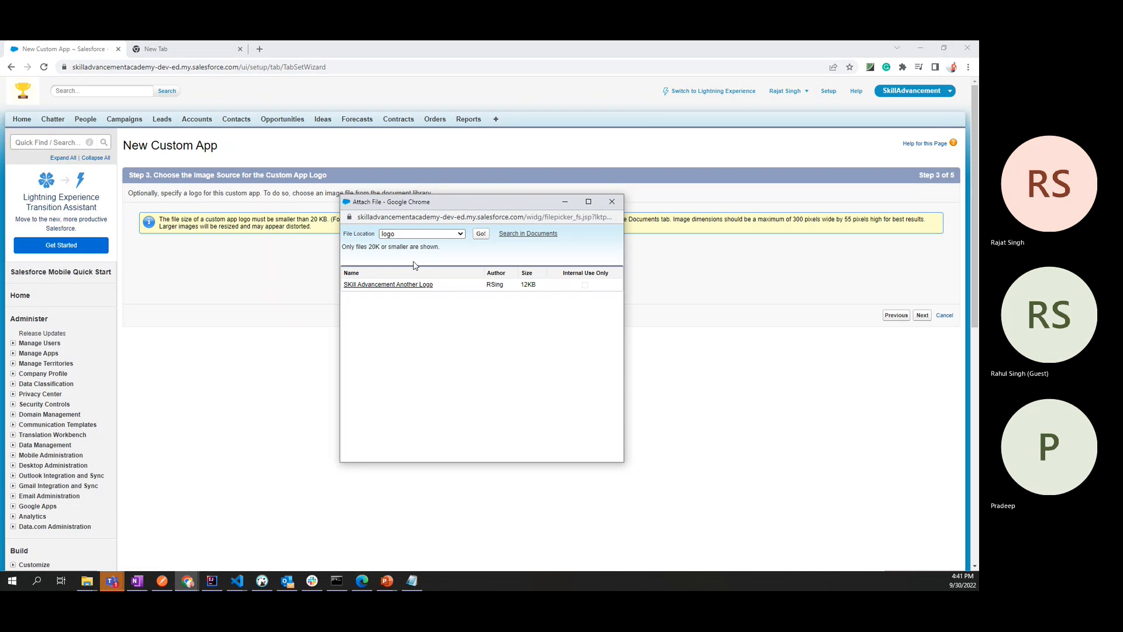
pyautogui.click(461, 233)
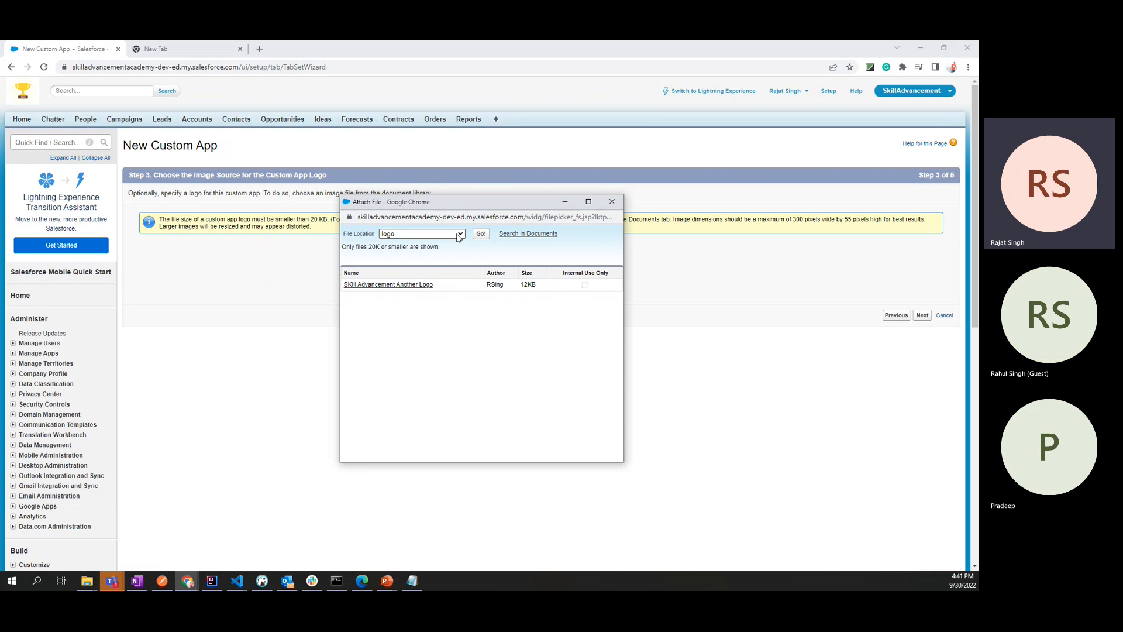
pyautogui.click(433, 247)
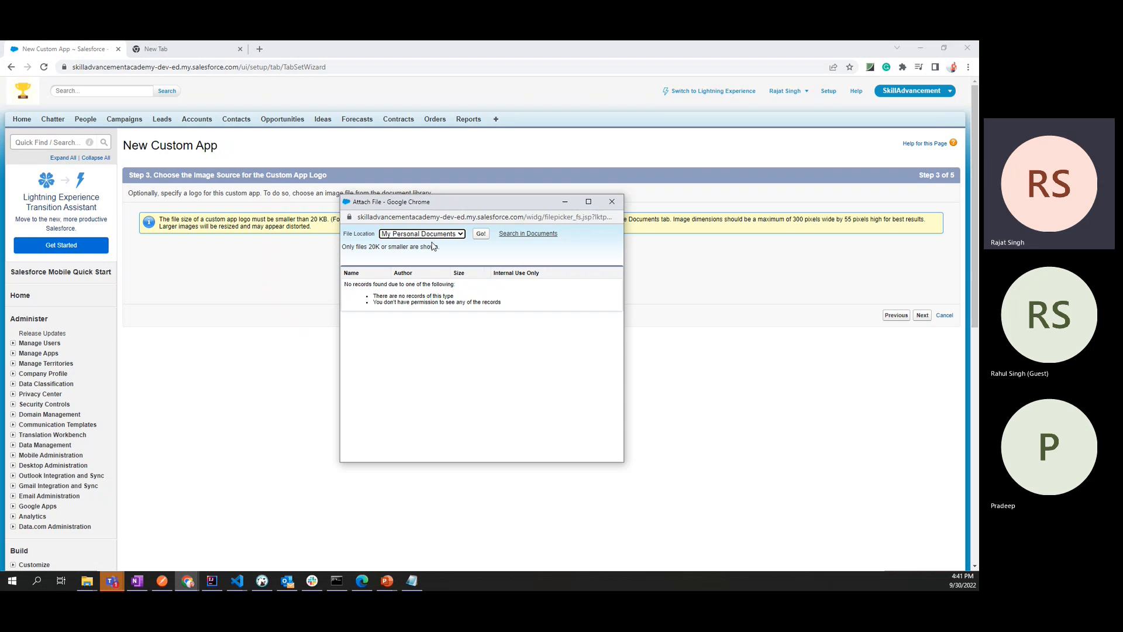
pyautogui.moveTo(347, 287); pyautogui.dragTo(506, 304)
pyautogui.click(507, 305)
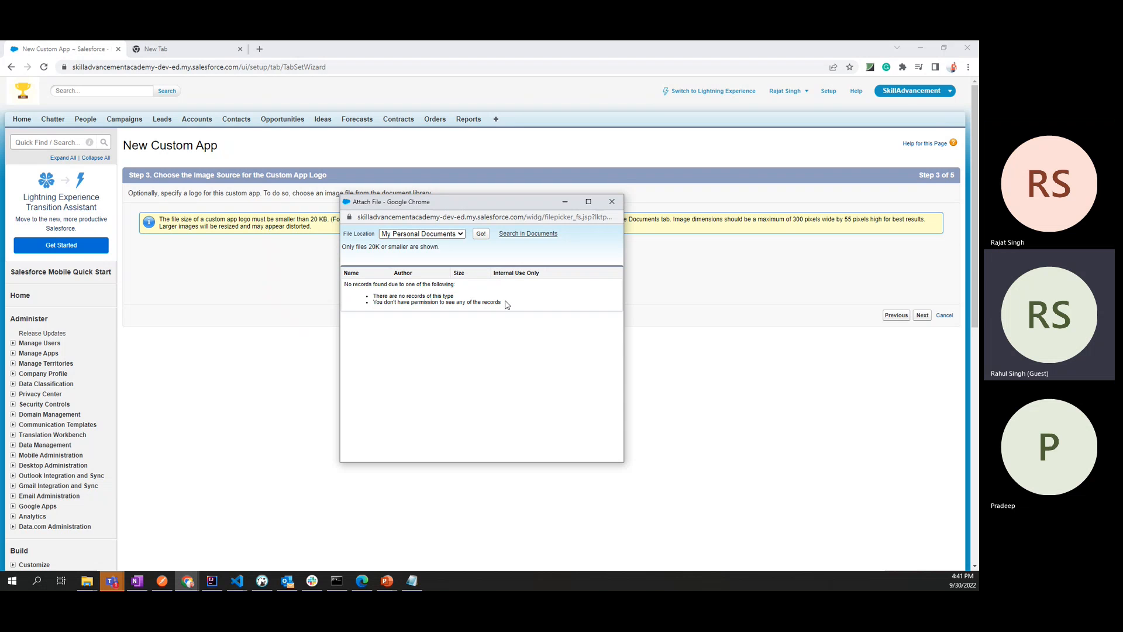
pyautogui.click(445, 234)
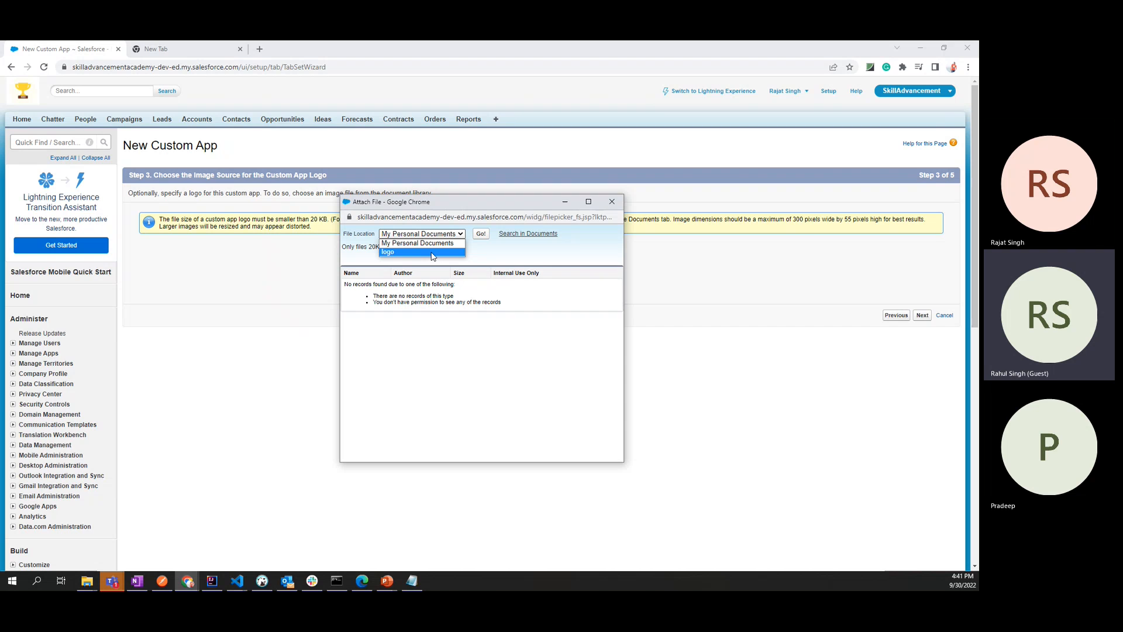
pyautogui.click(433, 246)
pyautogui.click(434, 234)
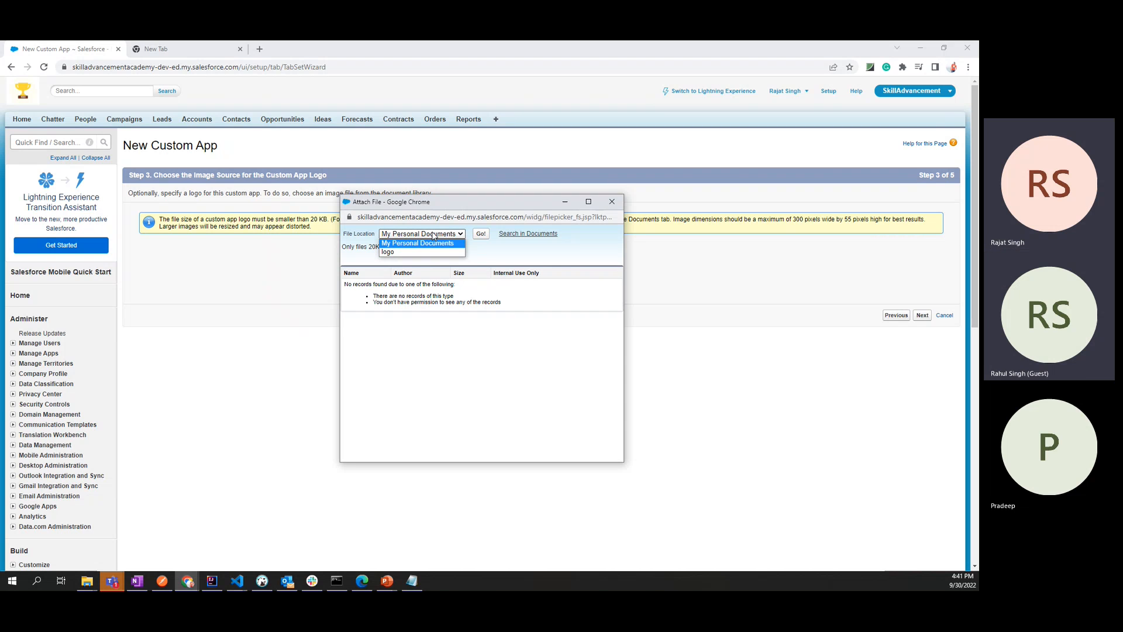
pyautogui.click(433, 243)
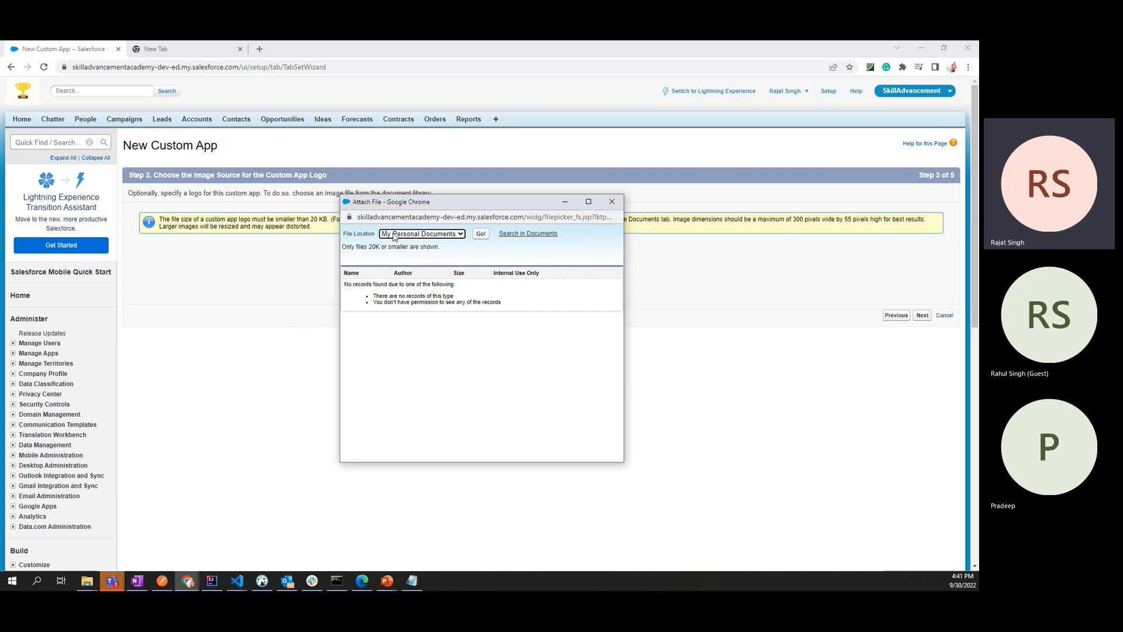
pyautogui.moveTo(346, 246); pyautogui.dragTo(441, 247)
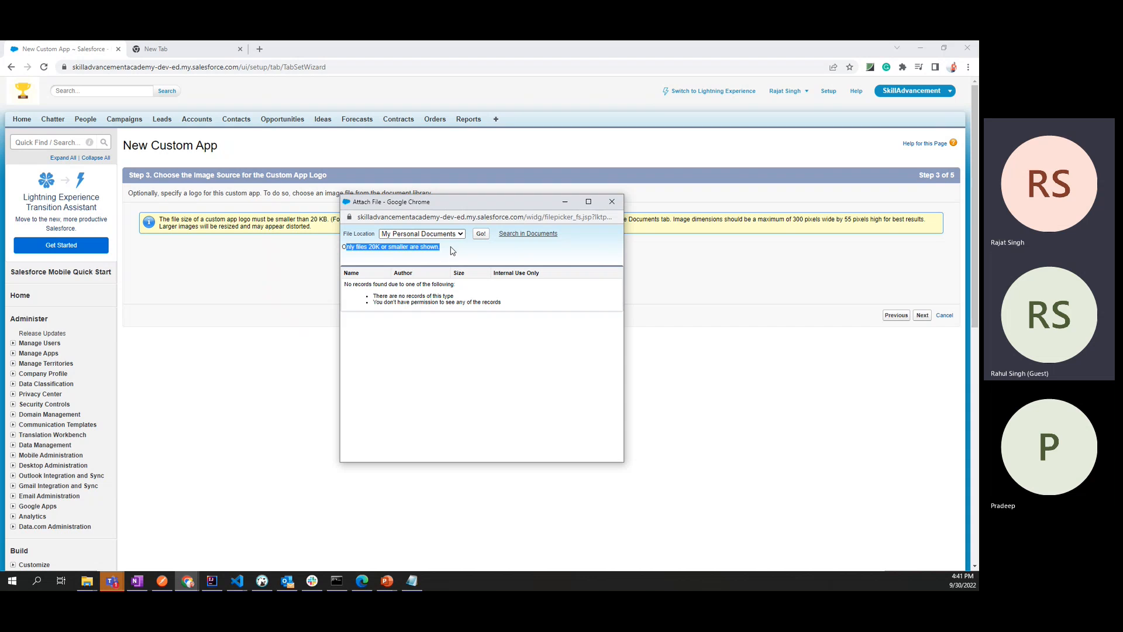
pyautogui.click(376, 250)
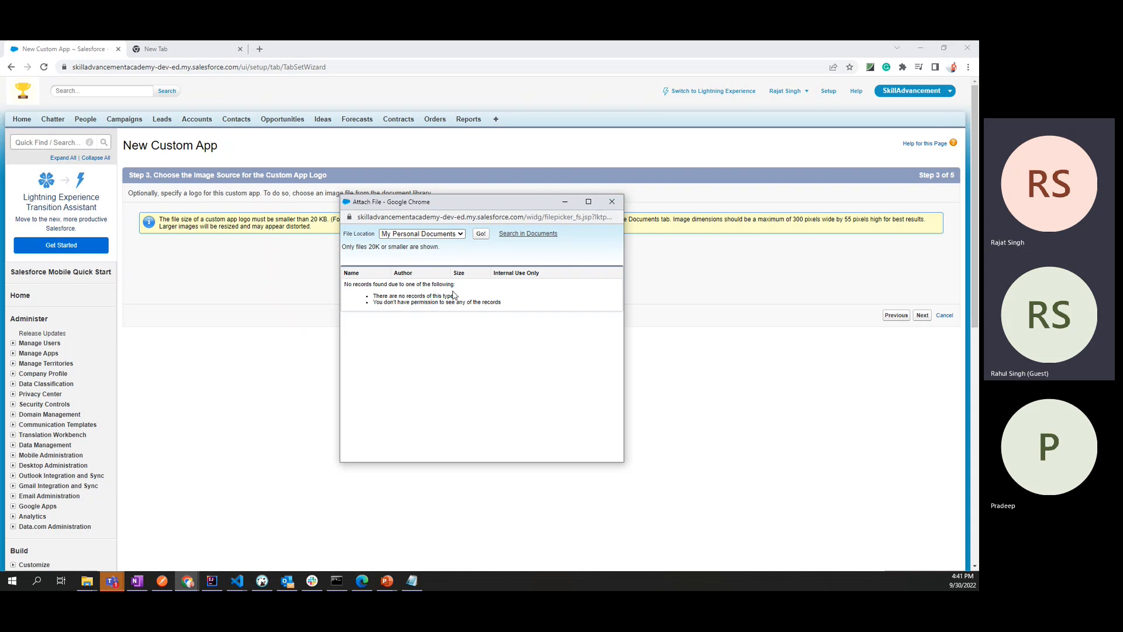
pyautogui.click(457, 234)
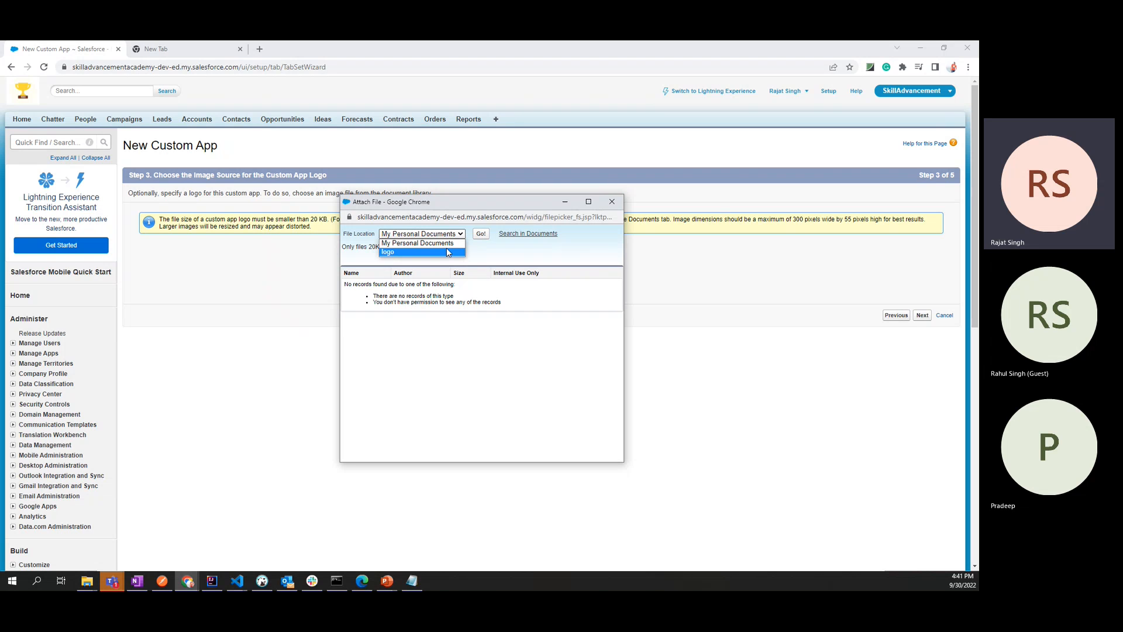
pyautogui.click(447, 247)
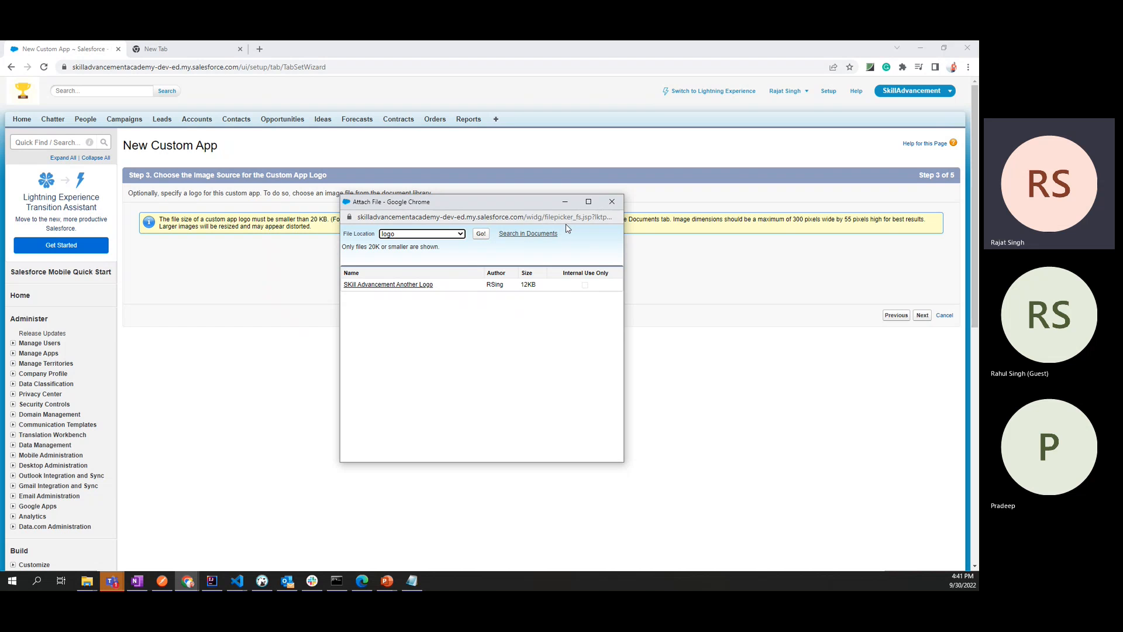
pyautogui.click(607, 201)
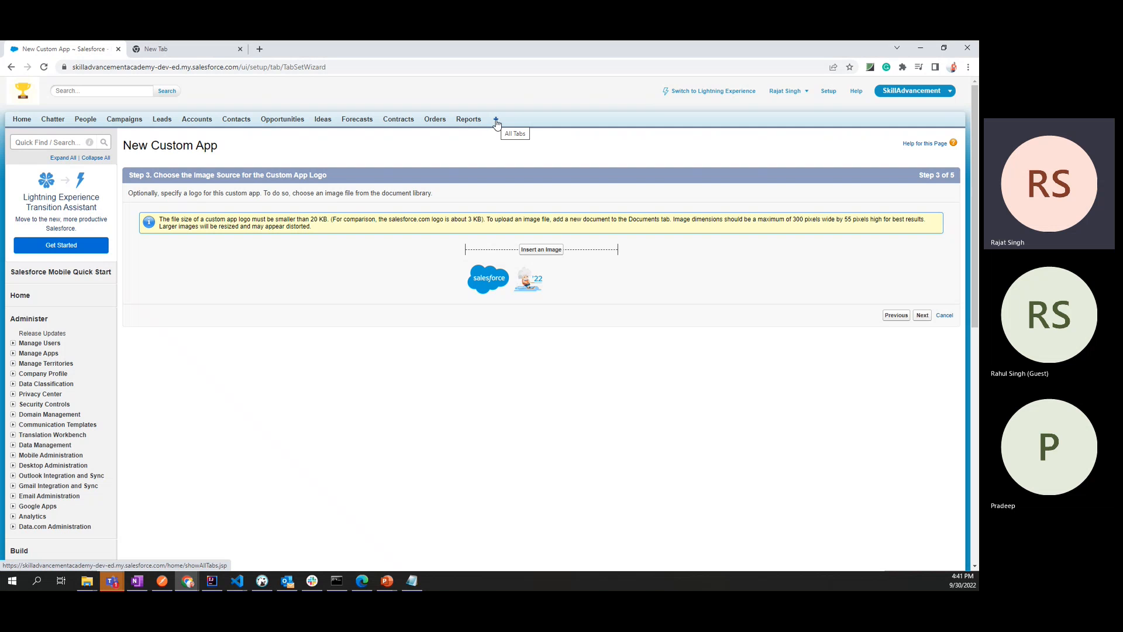
pyautogui.rightClick(497, 121)
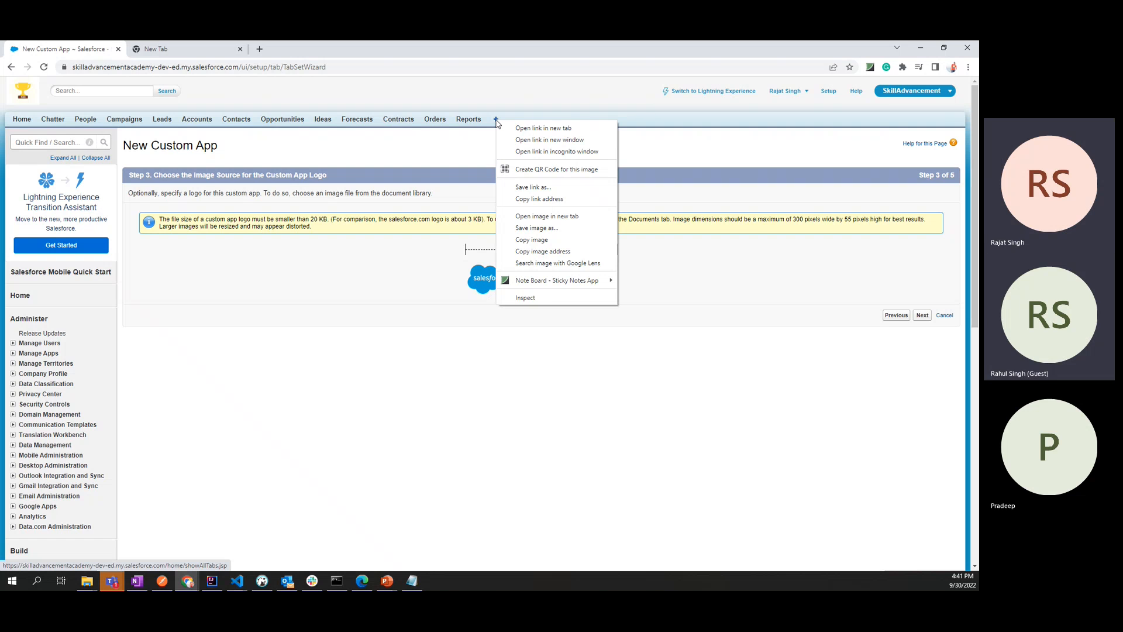
pyautogui.click(529, 140)
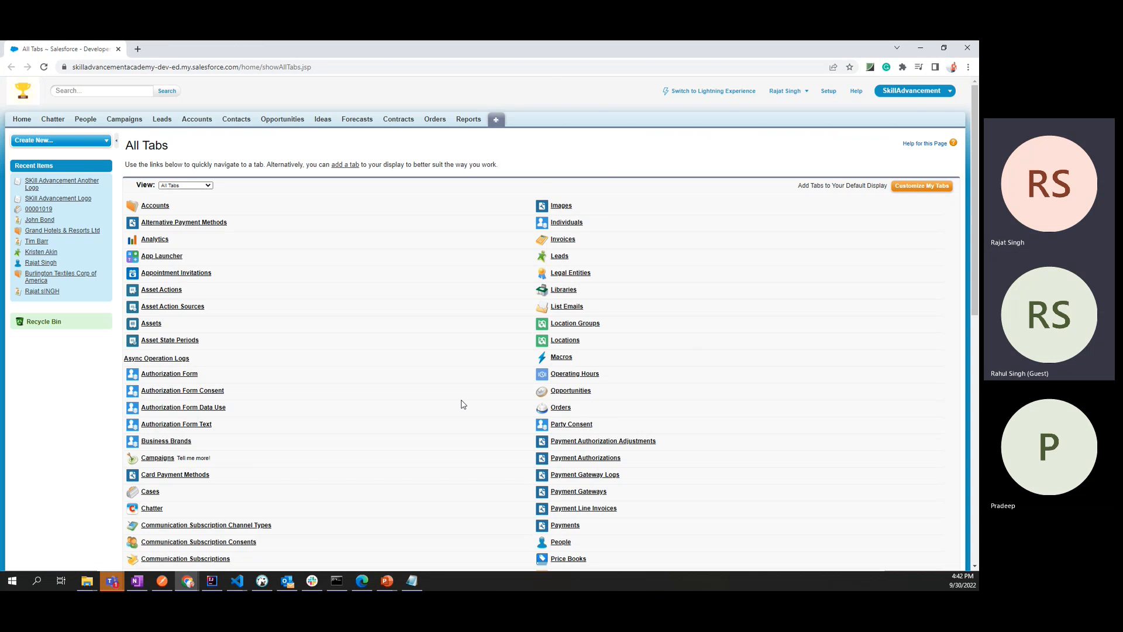
pyautogui.scroll(-7, 462, 403)
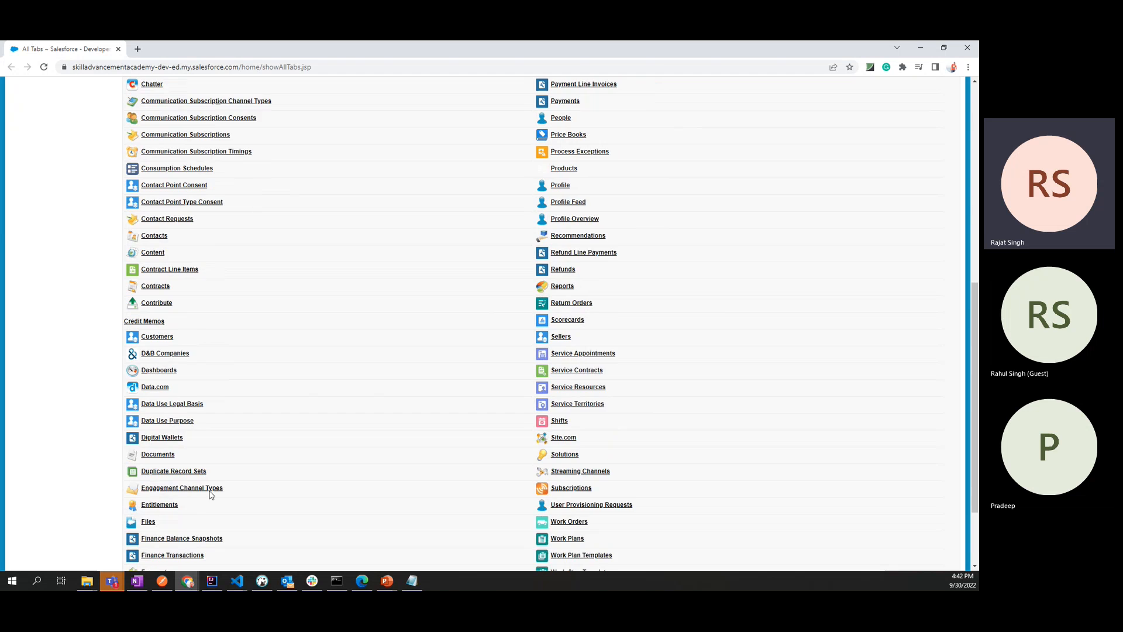
pyautogui.scroll(-2, 186, 468)
pyautogui.click(151, 369)
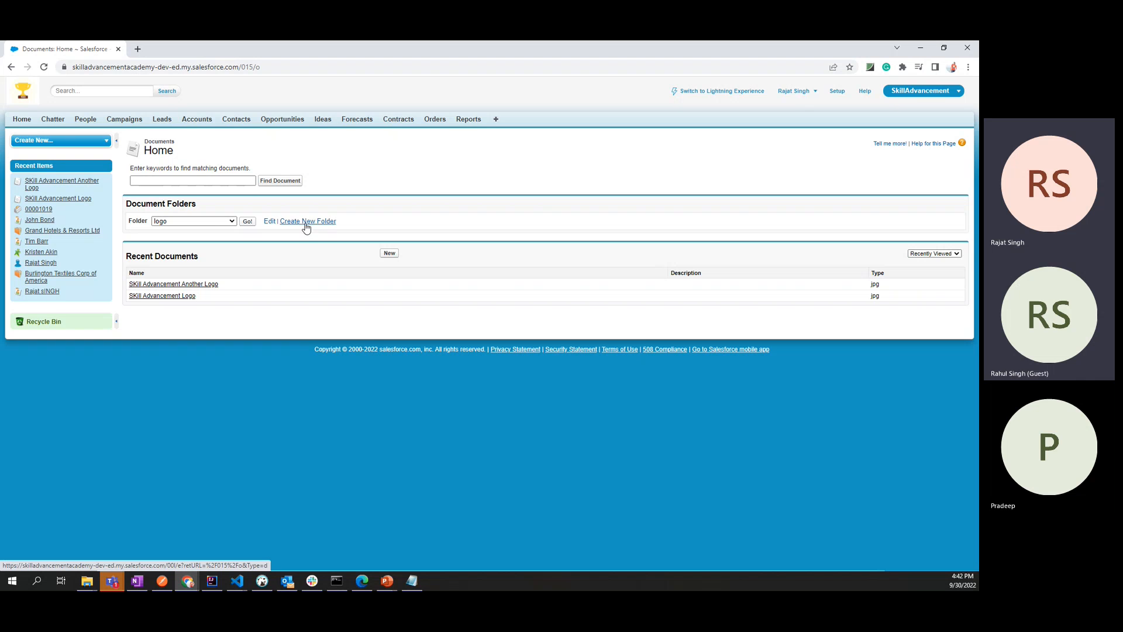
pyautogui.click(208, 221)
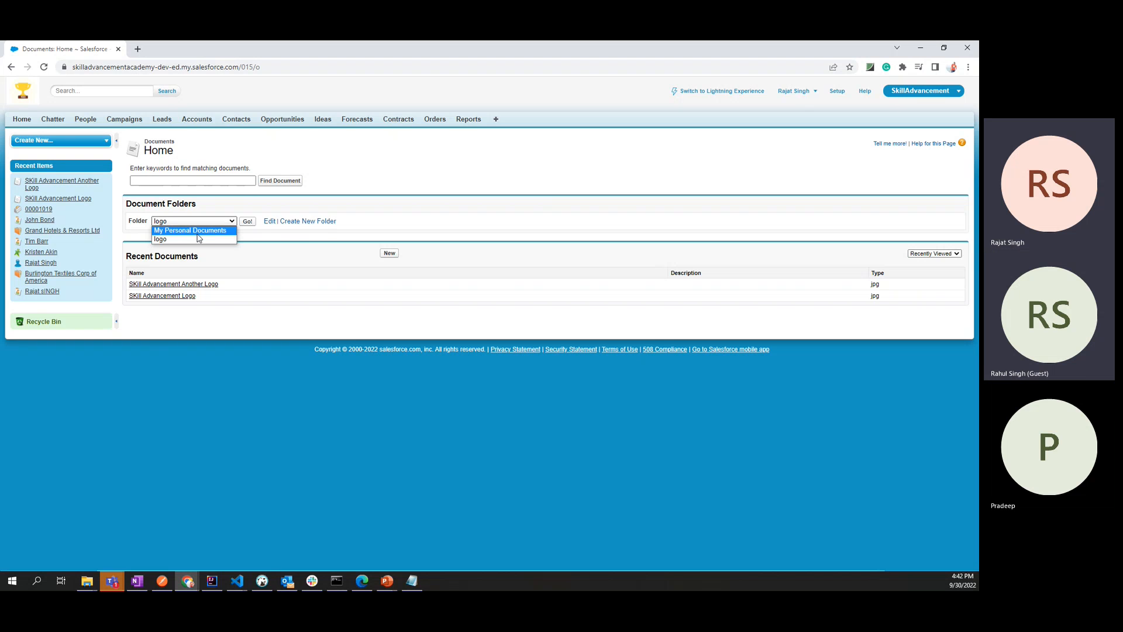
pyautogui.click(427, 210)
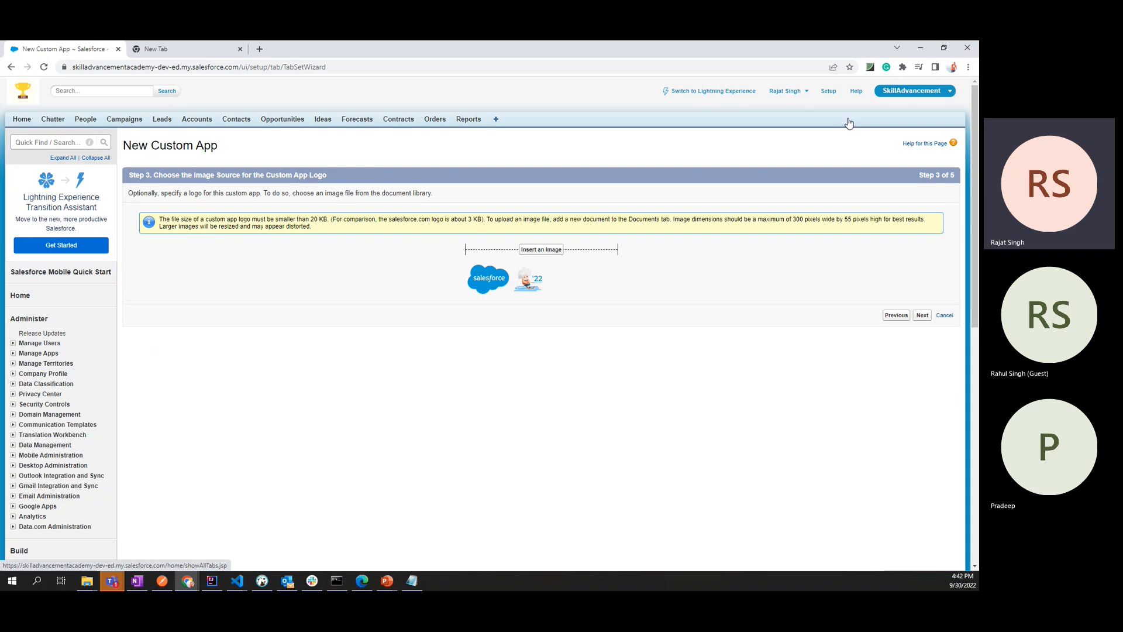
# Pick 'SKill Advancement Another Logo' as the app logo, then open and close the app menu.
pyautogui.click(540, 250)
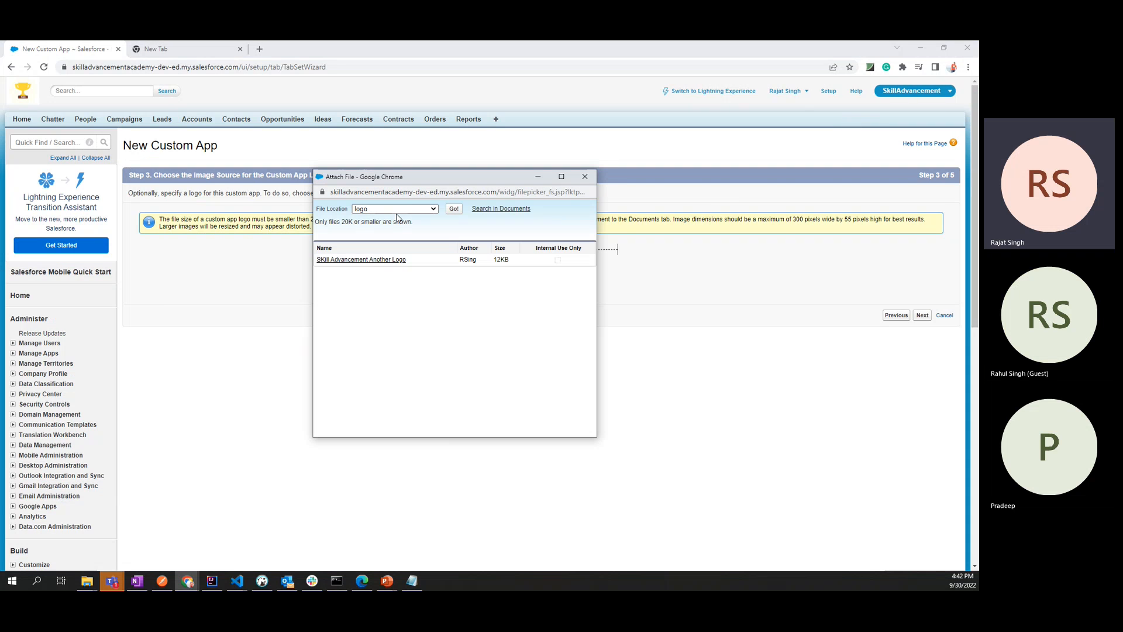
pyautogui.click(370, 258)
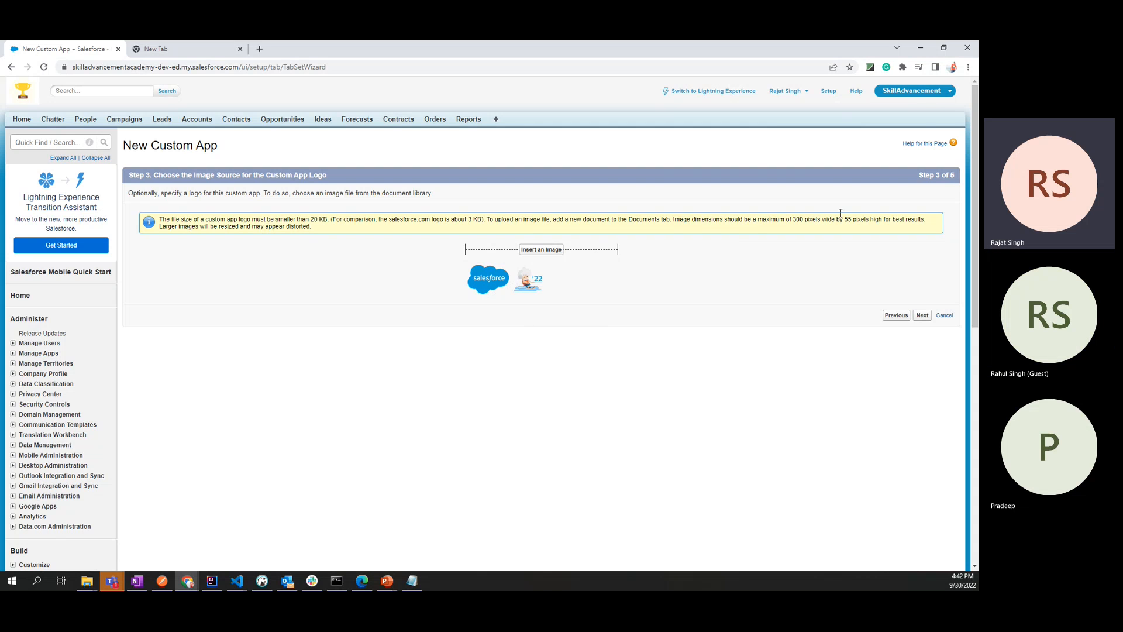
pyautogui.click(914, 93)
pyautogui.click(914, 94)
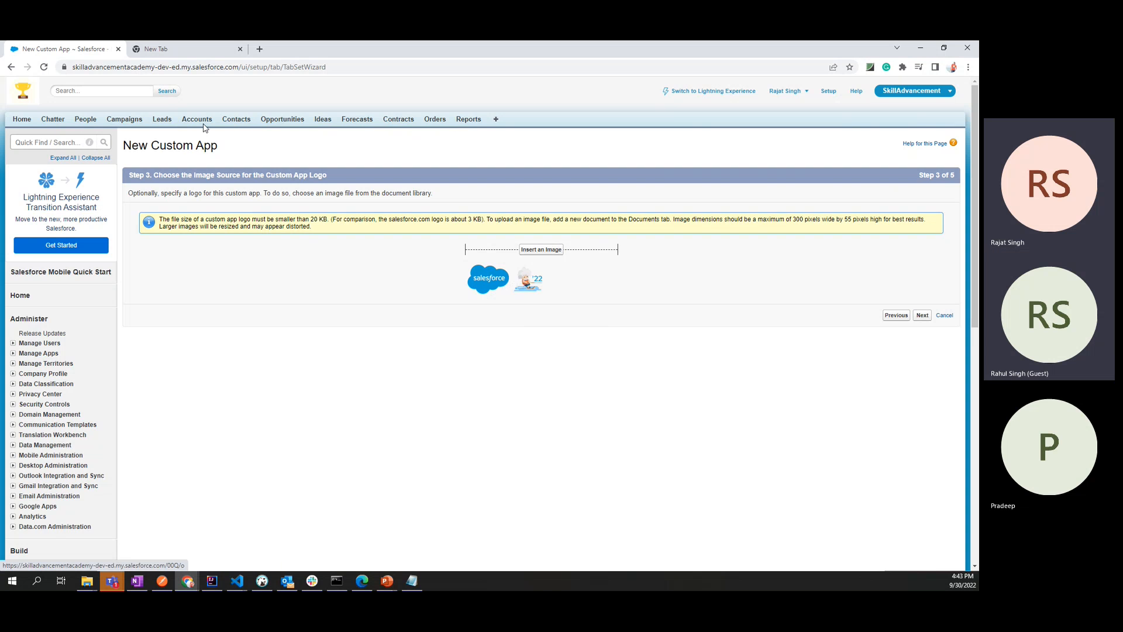
pyautogui.click(914, 92)
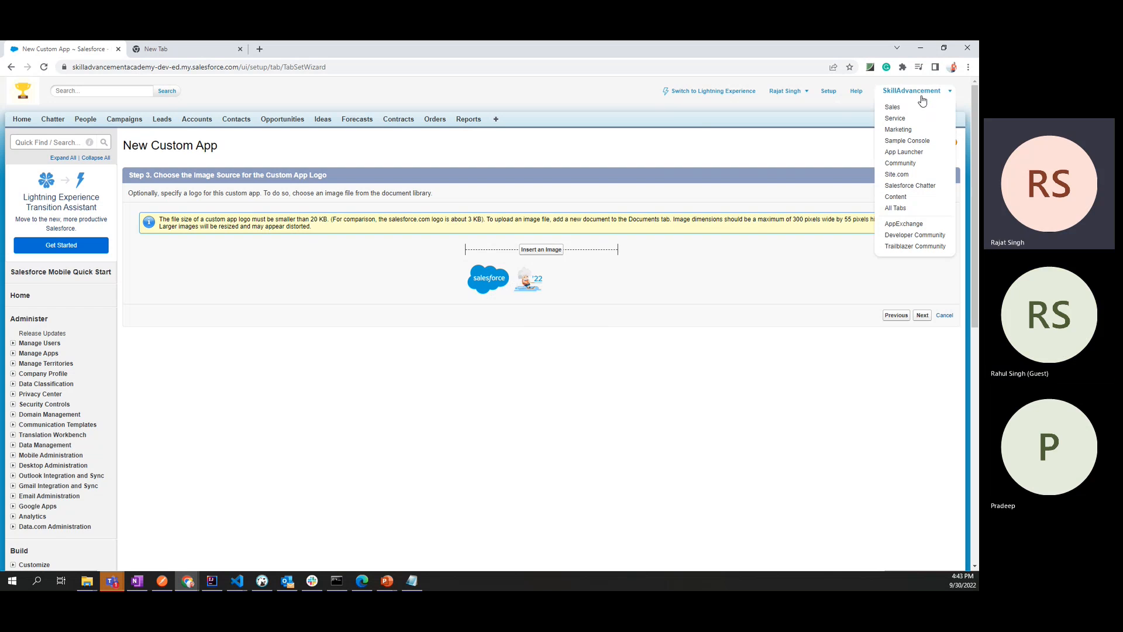
pyautogui.click(674, 282)
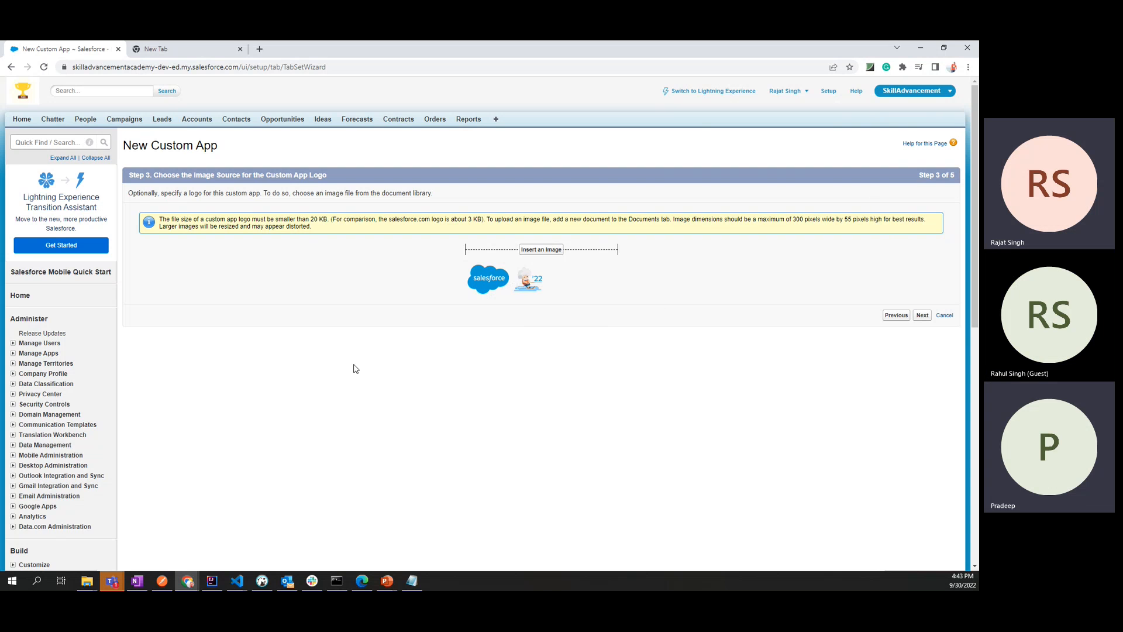
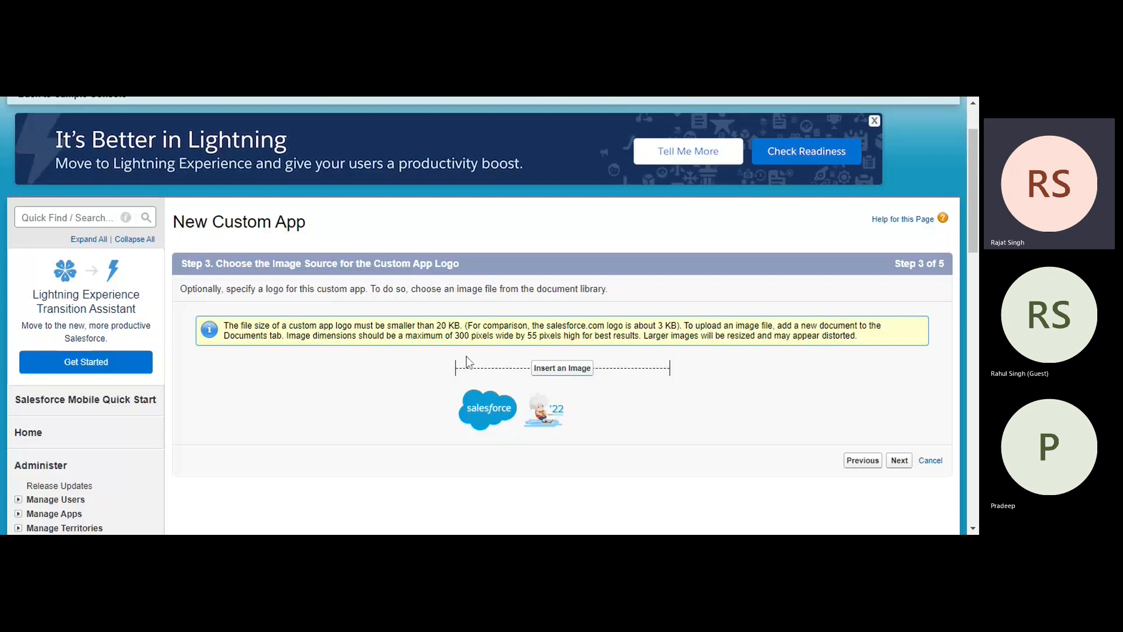
# With the wizard at the logo image-source step, dismiss the 'It's Better in Lightning' banner.
pyautogui.scroll(1, 468, 361)
pyautogui.scroll(1, 468, 361)
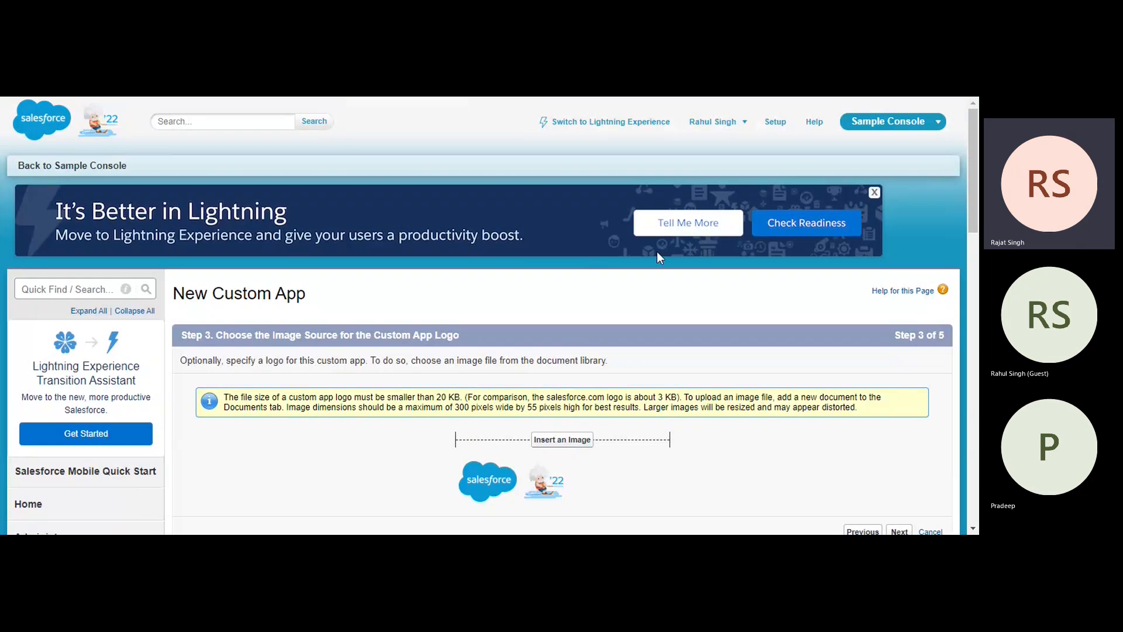
pyautogui.click(875, 193)
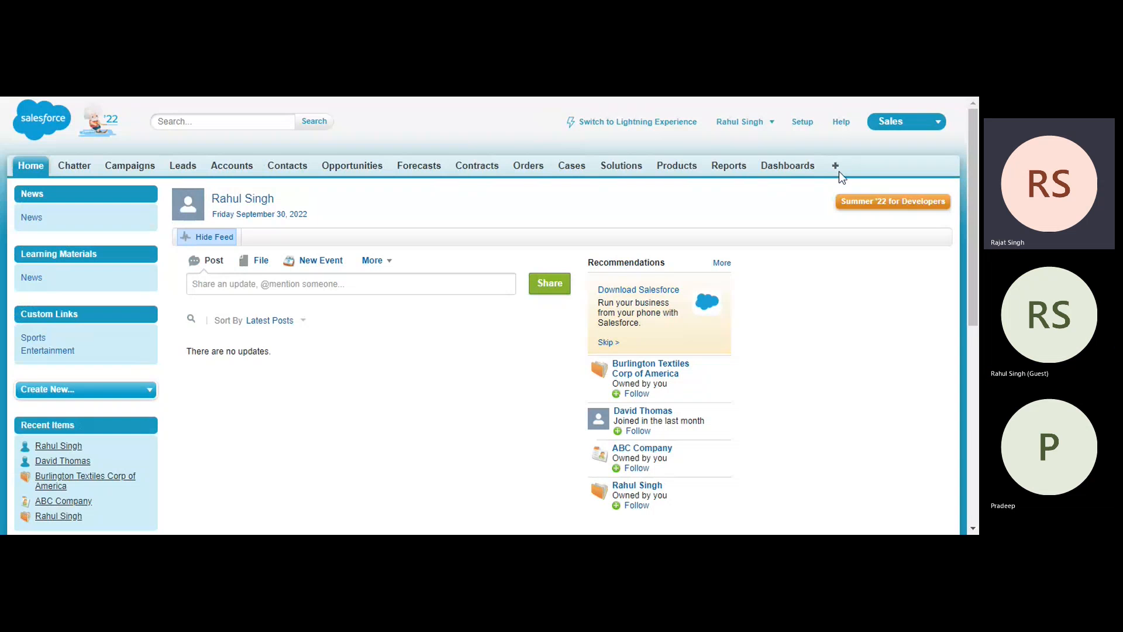
# Go to the Setup home page, then bring up the All Tabs list.
pyautogui.click(810, 125)
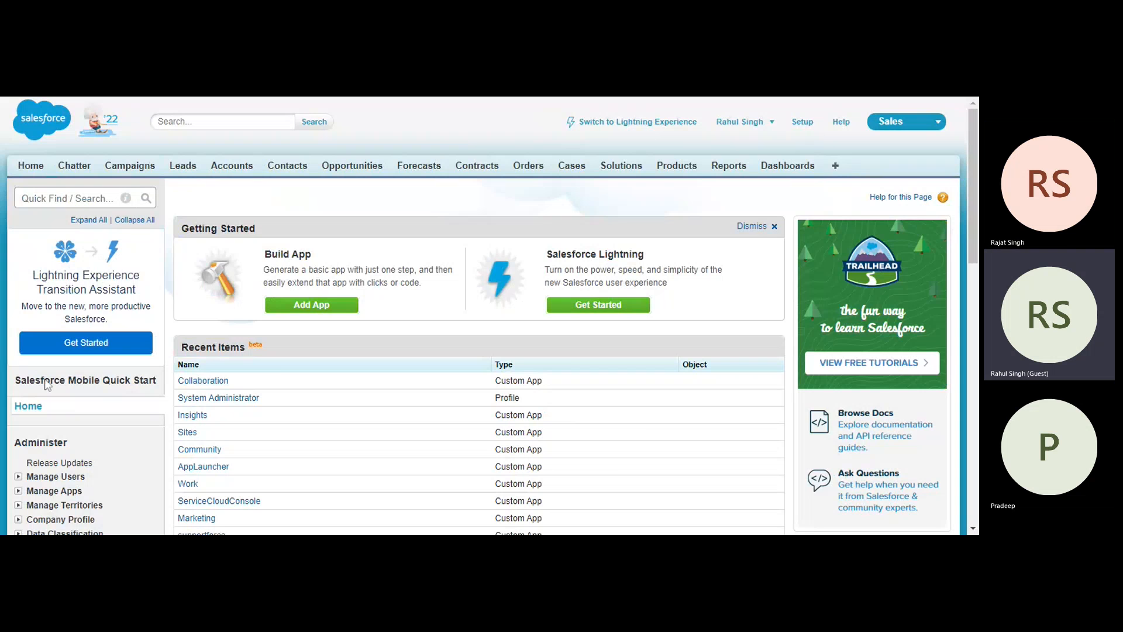
pyautogui.scroll(-3, 46, 387)
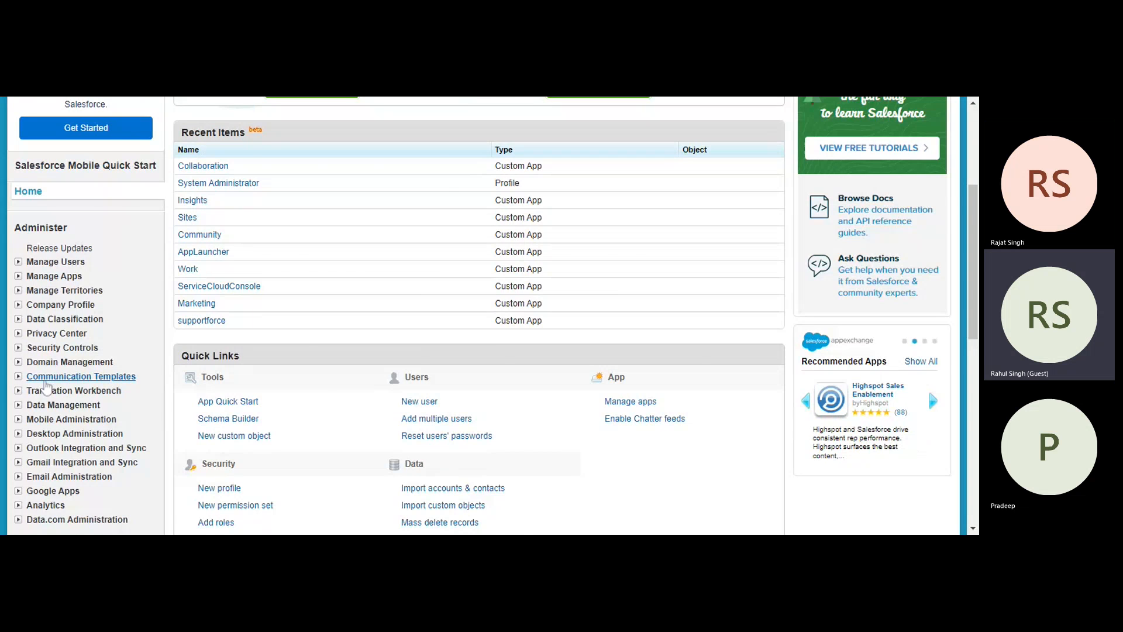
pyautogui.scroll(3, 868, 240)
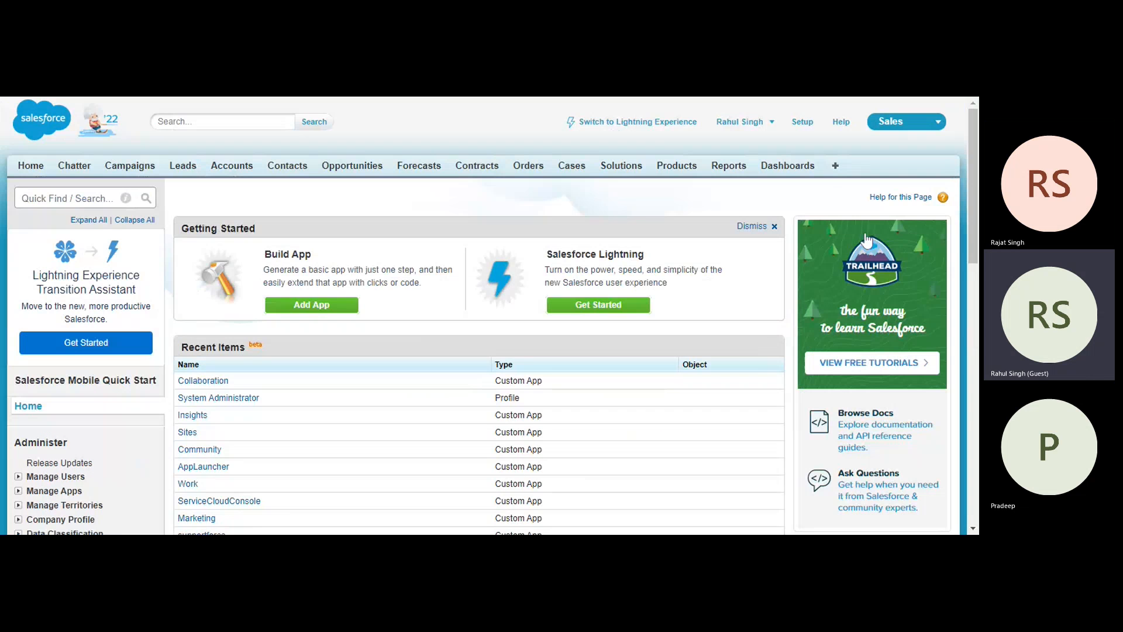
pyautogui.click(834, 169)
# Find Documents further down the All Tabs list and open its home page.
pyautogui.scroll(-12, 359, 496)
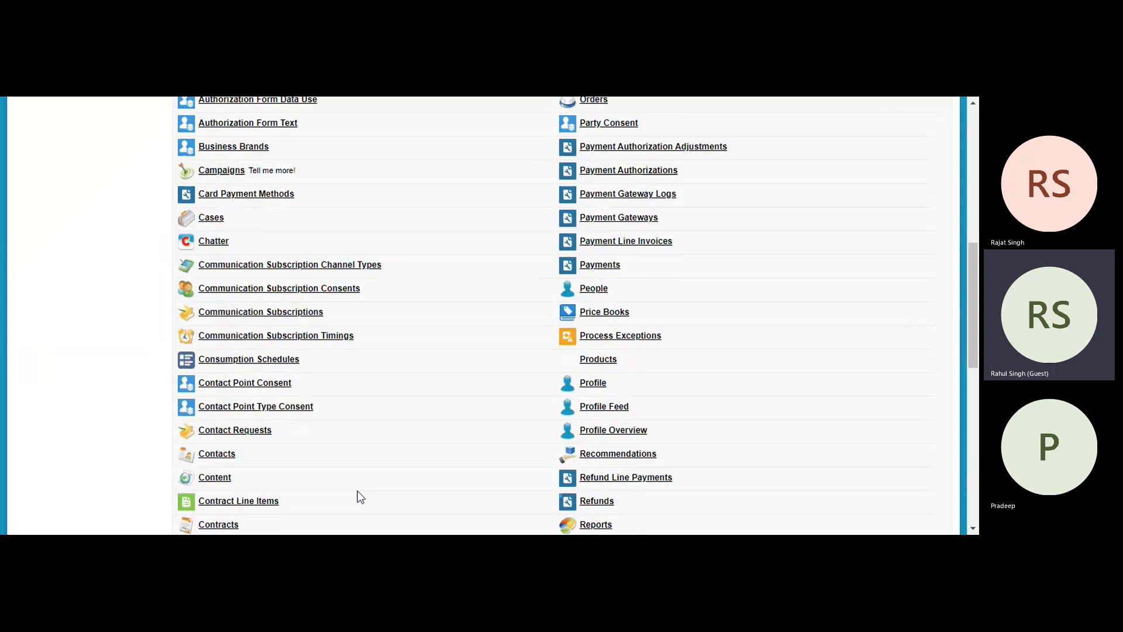
pyautogui.scroll(-4, 359, 503)
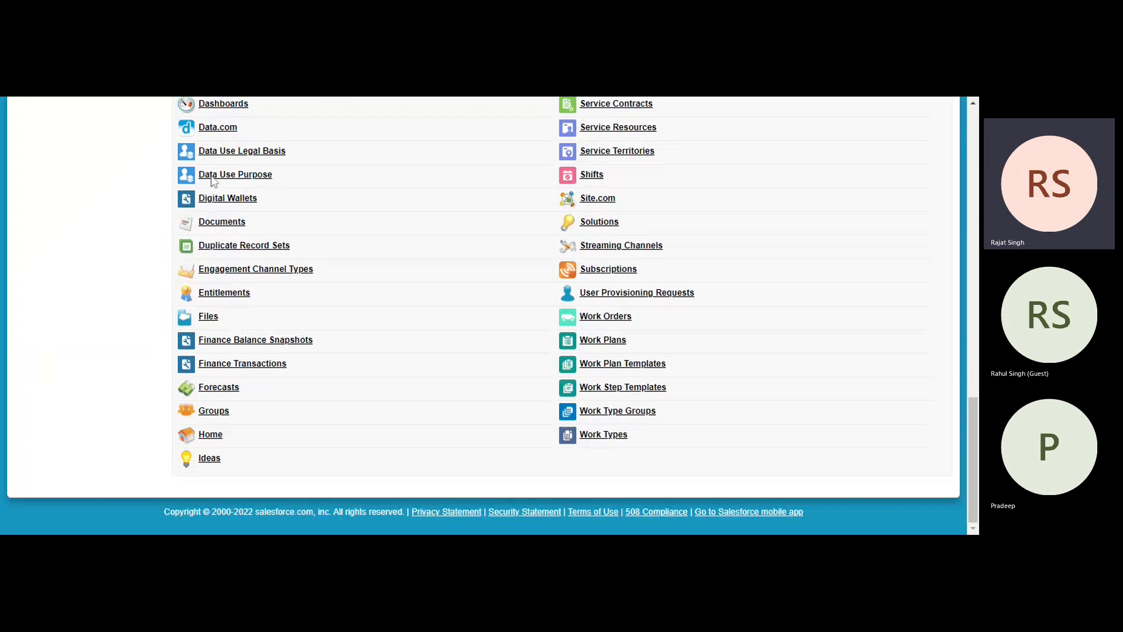
pyautogui.click(222, 221)
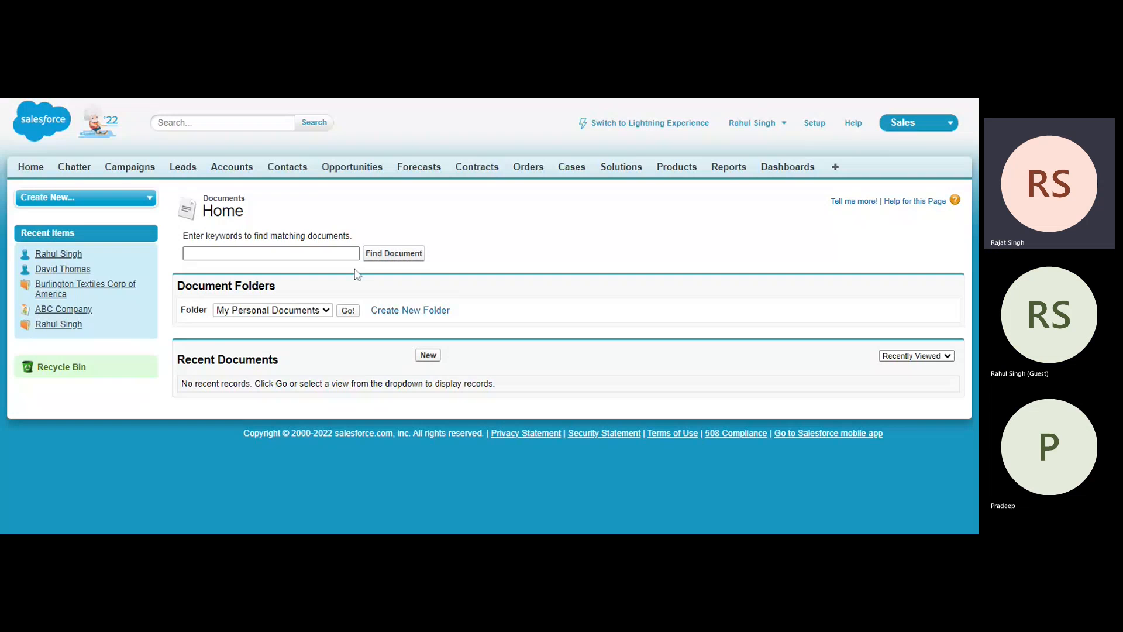
pyautogui.click(309, 315)
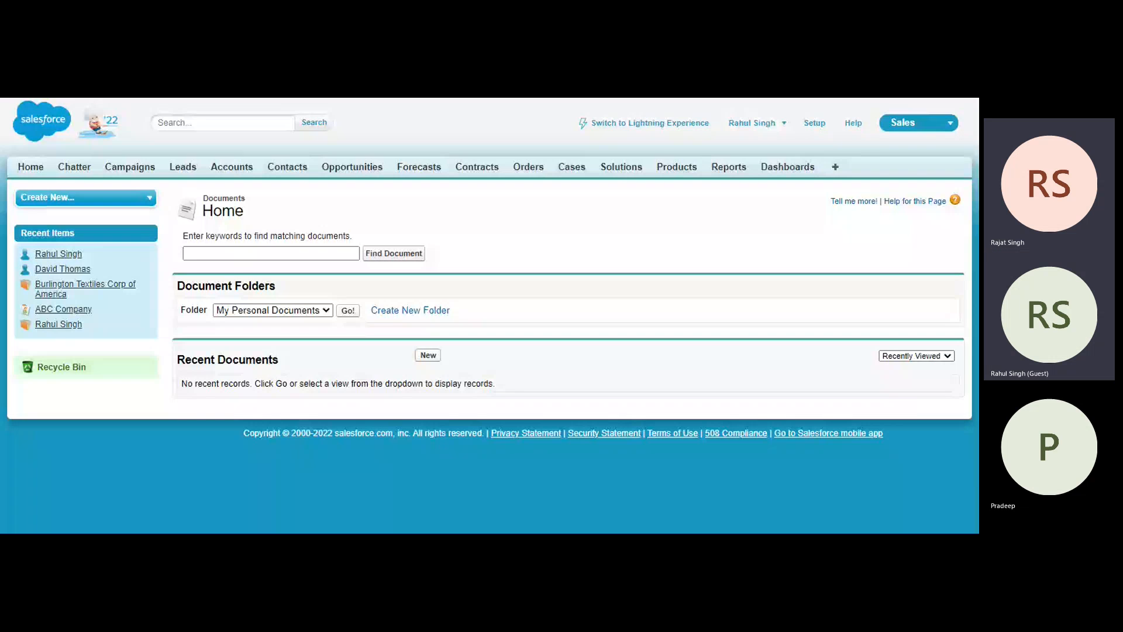
pyautogui.click(262, 307)
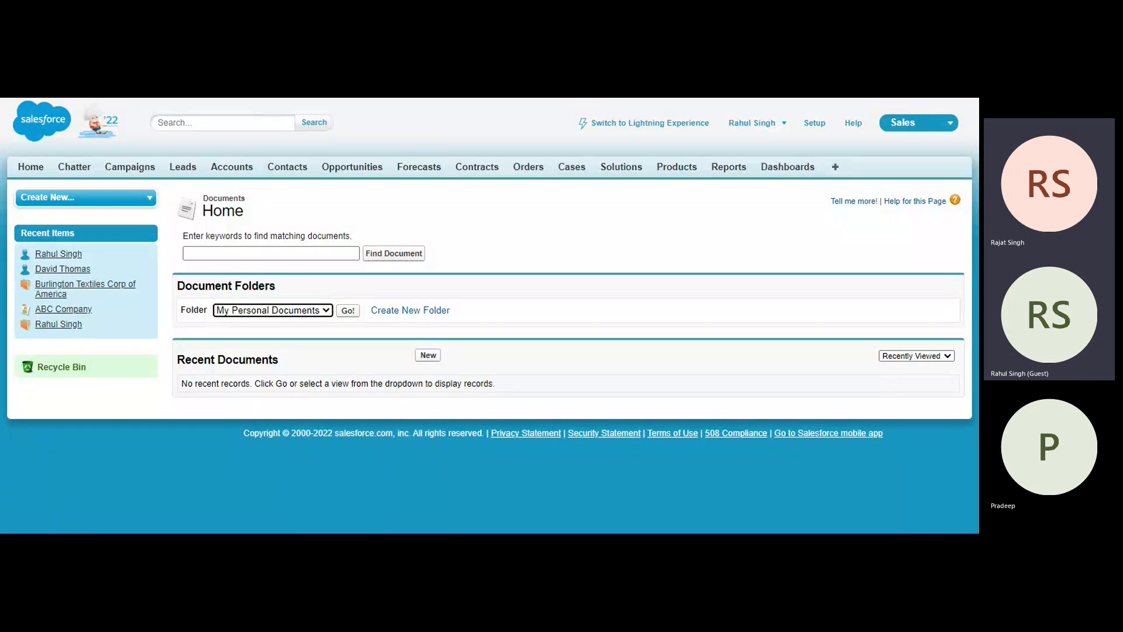
pyautogui.click(404, 311)
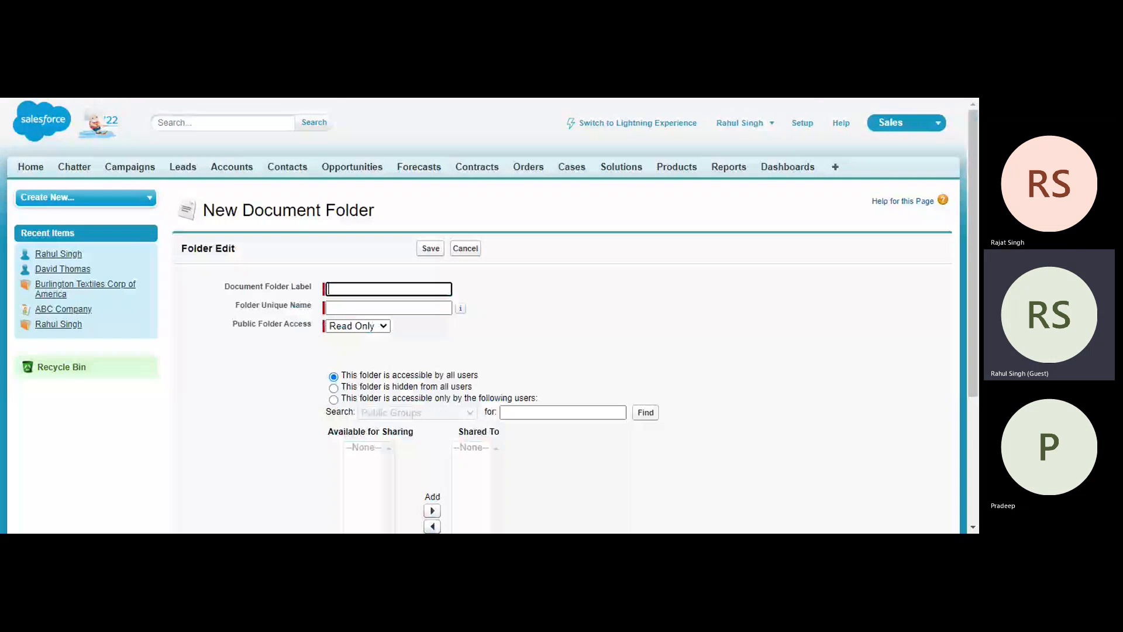
# Open a blank New Document Folder form via Create New Folder beside the Folder dropdown.
pyautogui.scroll(-1, 406, 319)
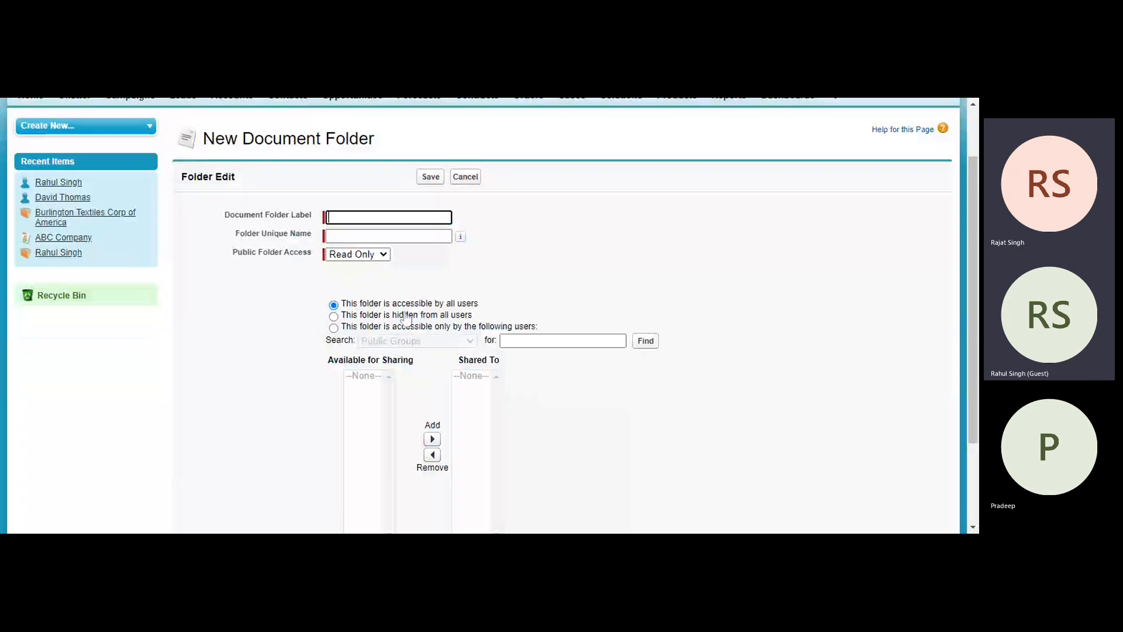
pyautogui.scroll(-2, 406, 319)
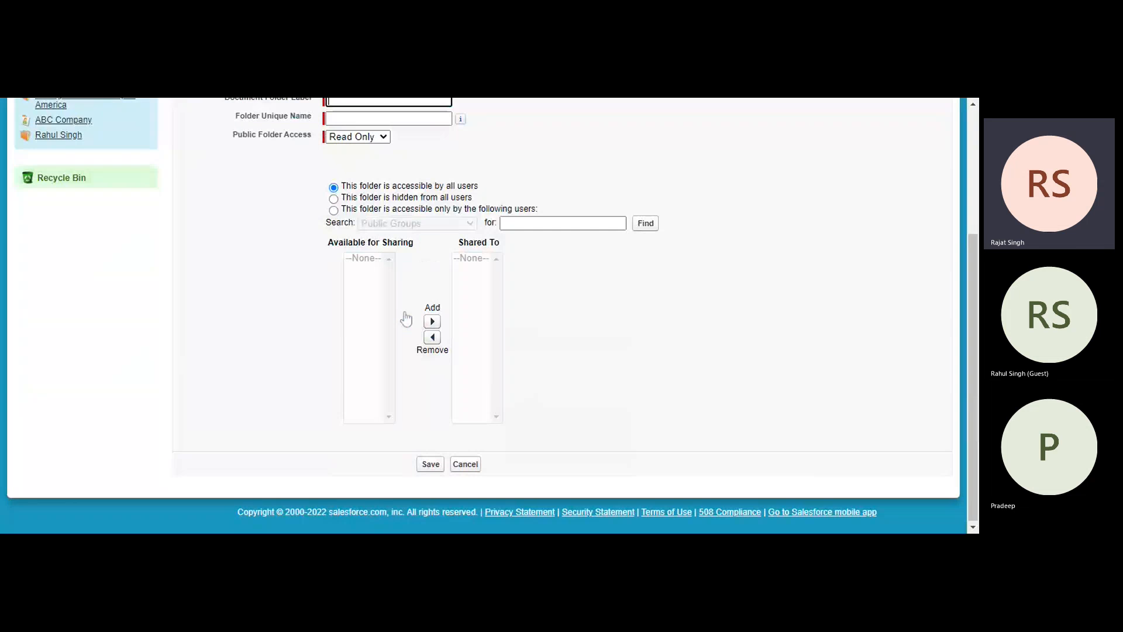
pyautogui.scroll(1, 407, 319)
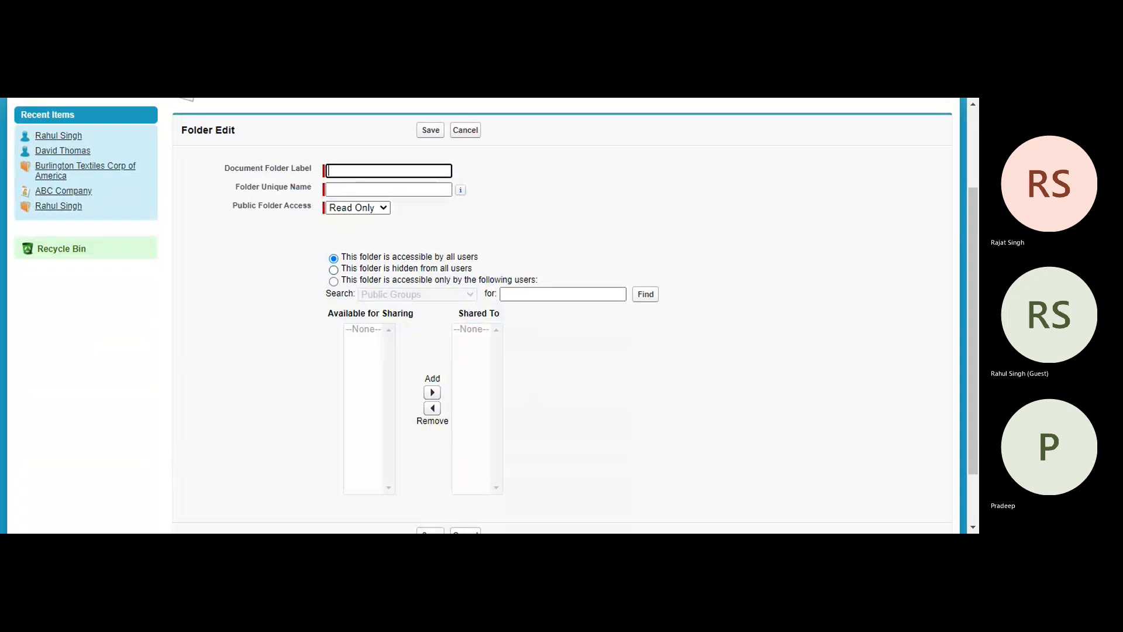
pyautogui.click(368, 209)
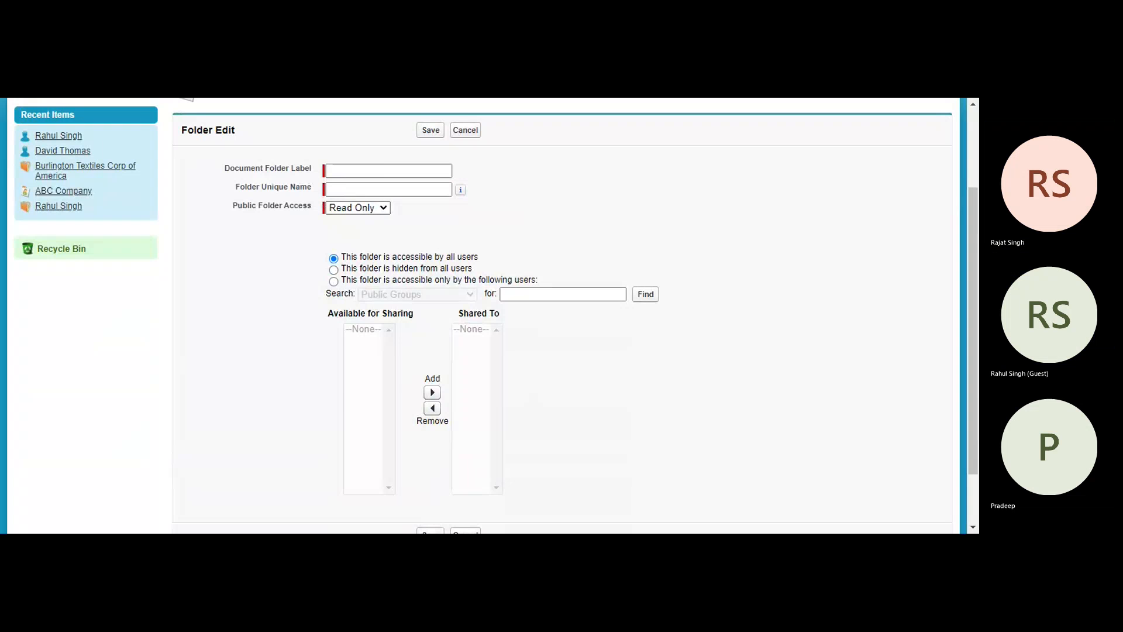
pyautogui.scroll(2, 485, 316)
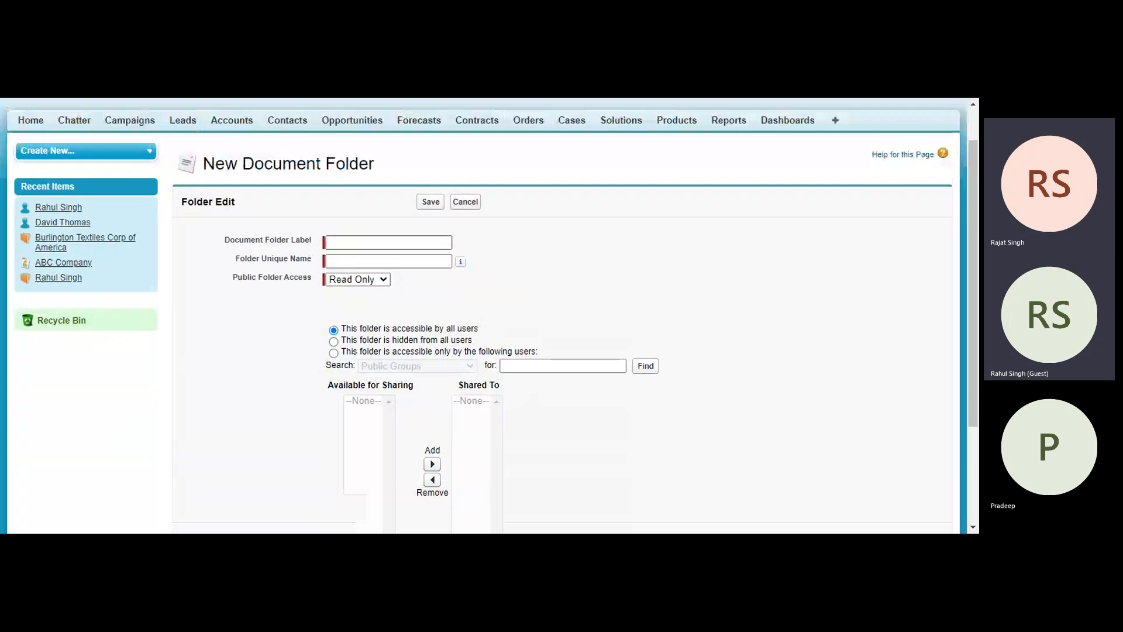